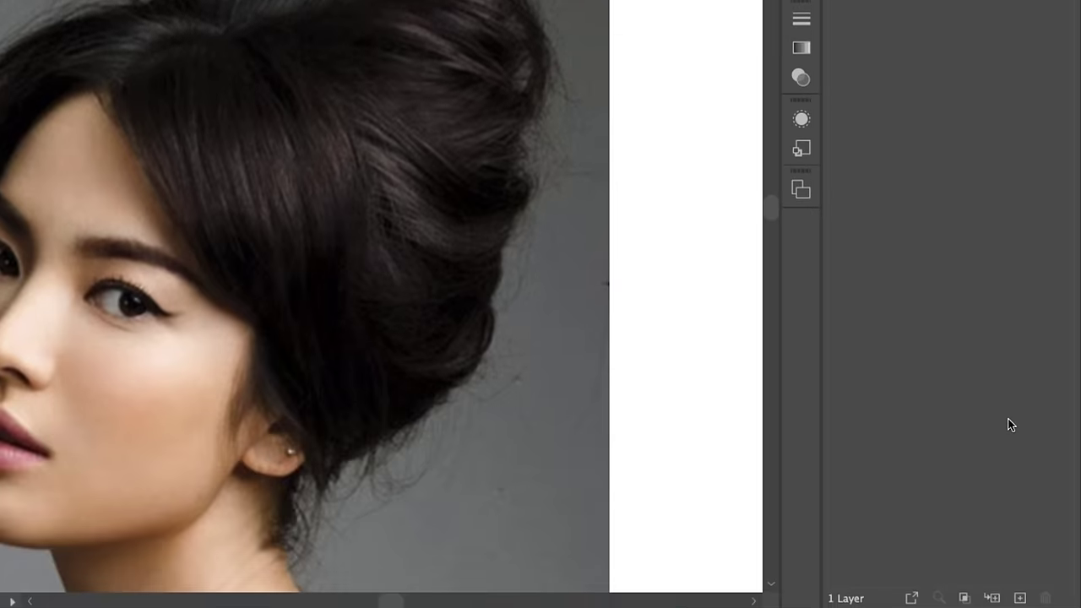
# Step: Add a new layer named 'artwork' above the locked bg layer, then view the photo at 100%
pyautogui.click(1019, 599)
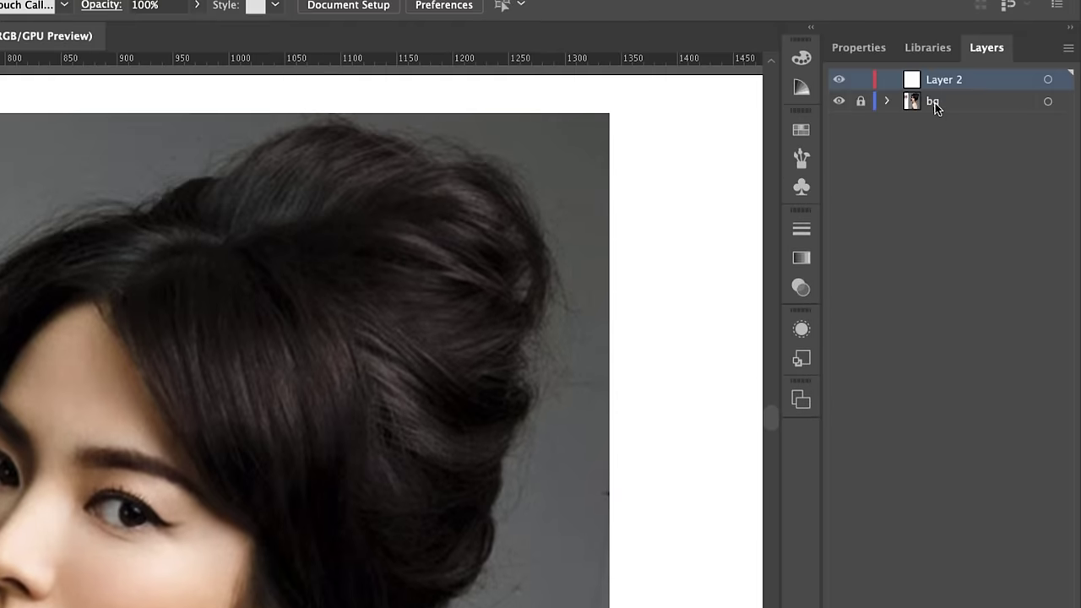
pyautogui.doubleClick(939, 81)
pyautogui.write('artwork')
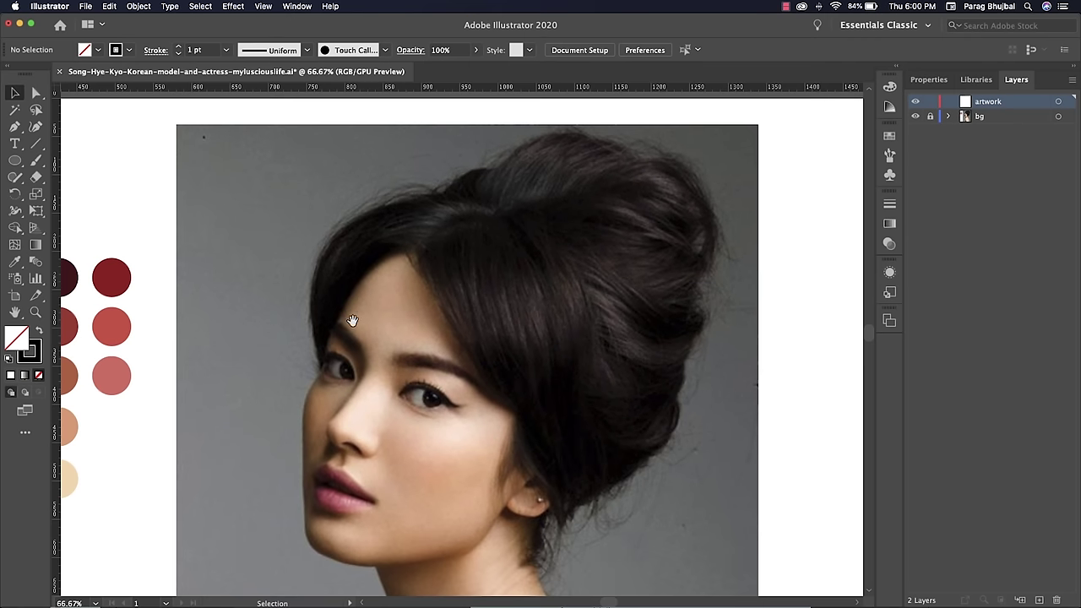
pyautogui.press('super+equal')
pyautogui.press('super+equal')
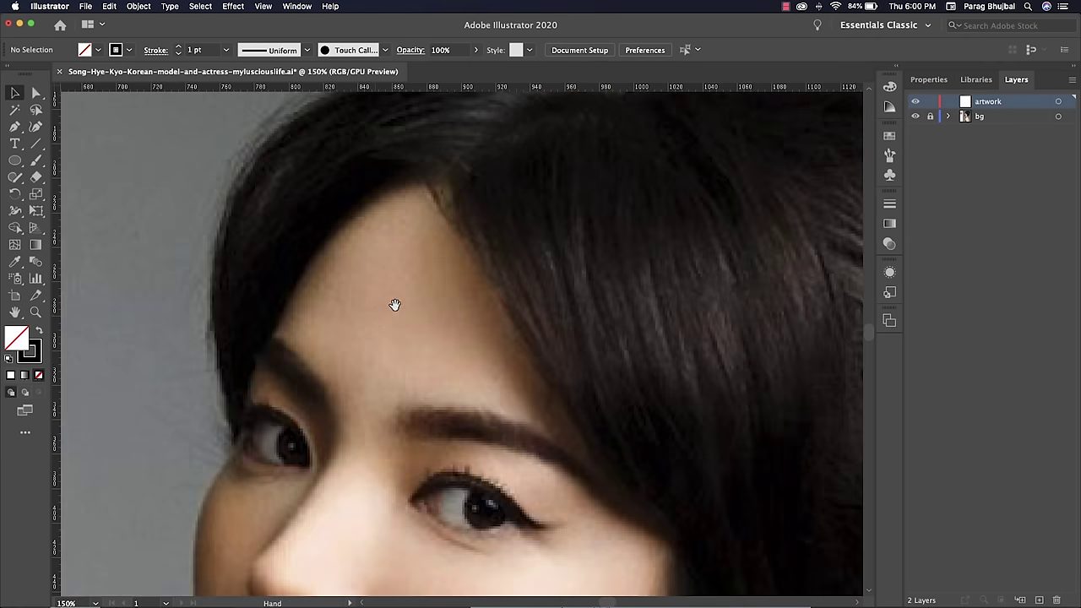
pyautogui.moveTo(393, 303); pyautogui.dragTo(369, 435)
pyautogui.press('super+minus')
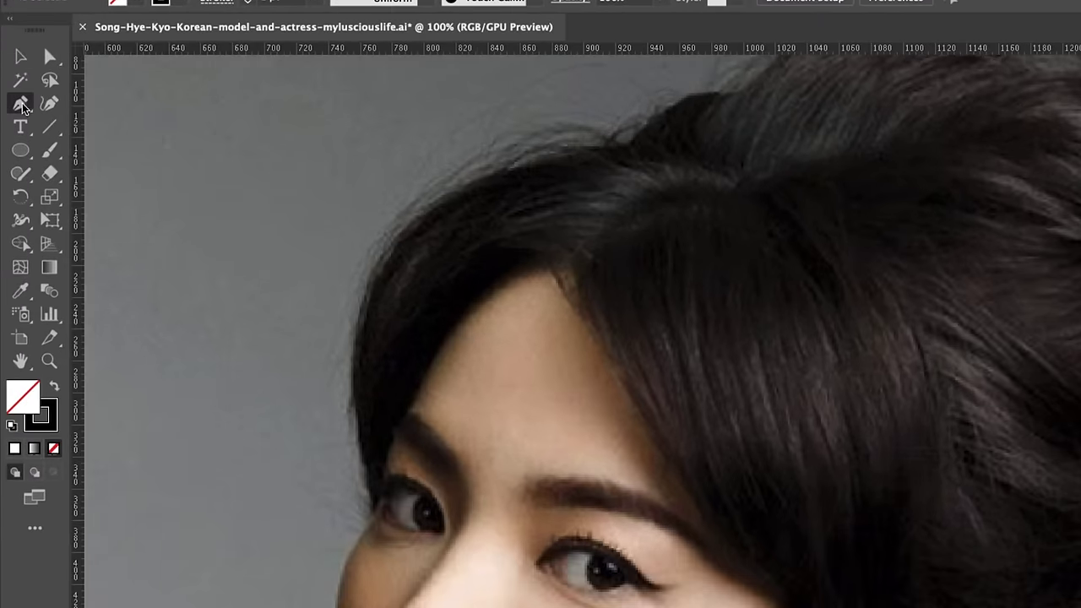
# Step: Pen-trace the hair outline from the outer eye corner over the crown to the bun's right edge
pyautogui.click(21, 104)
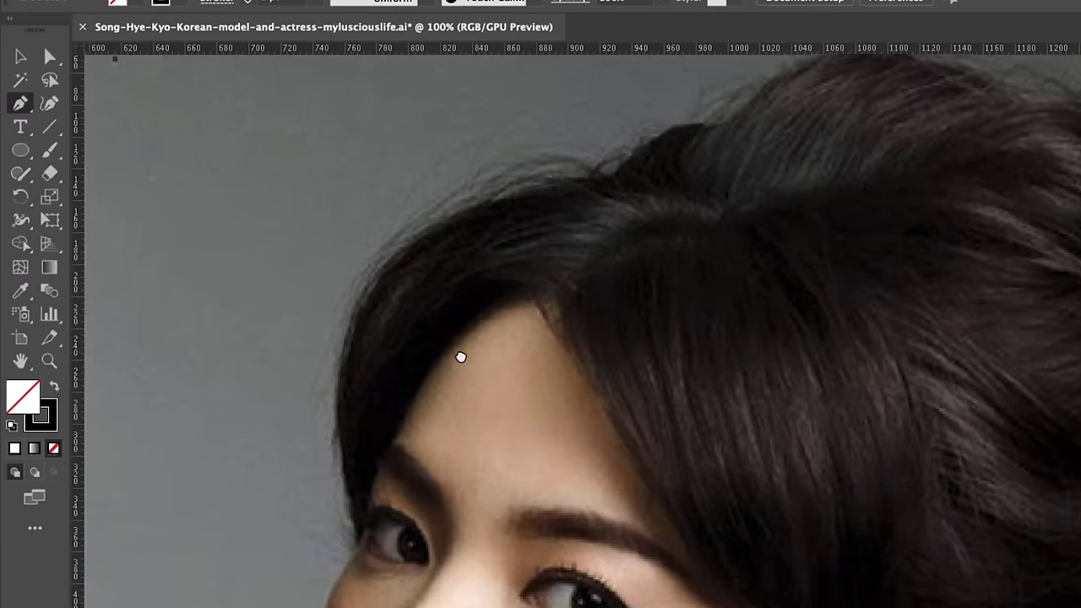
pyautogui.click(356, 551)
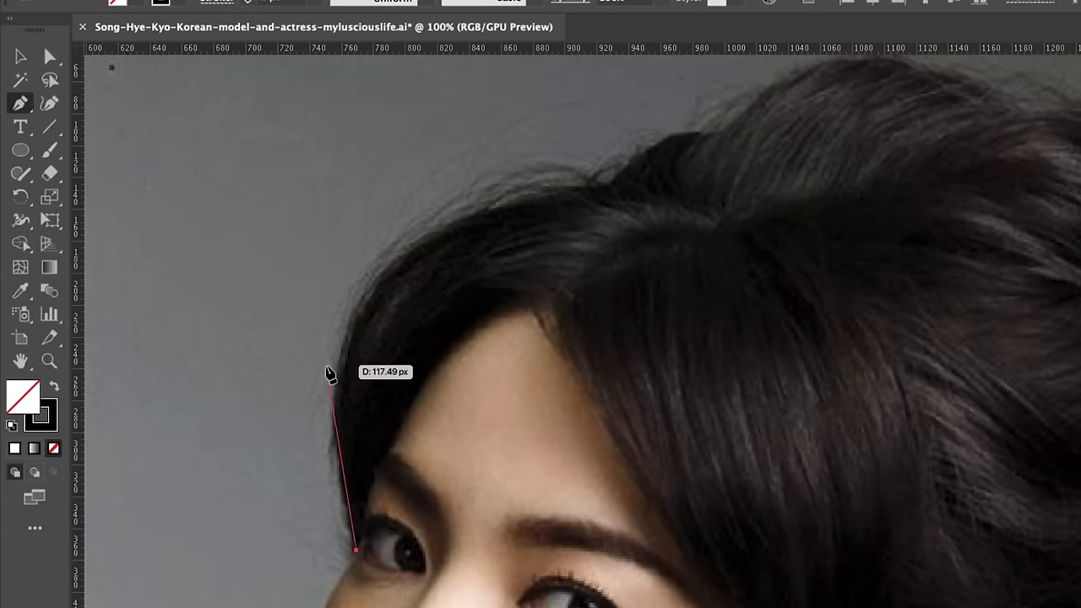
pyautogui.moveTo(338, 373); pyautogui.dragTo(351, 283)
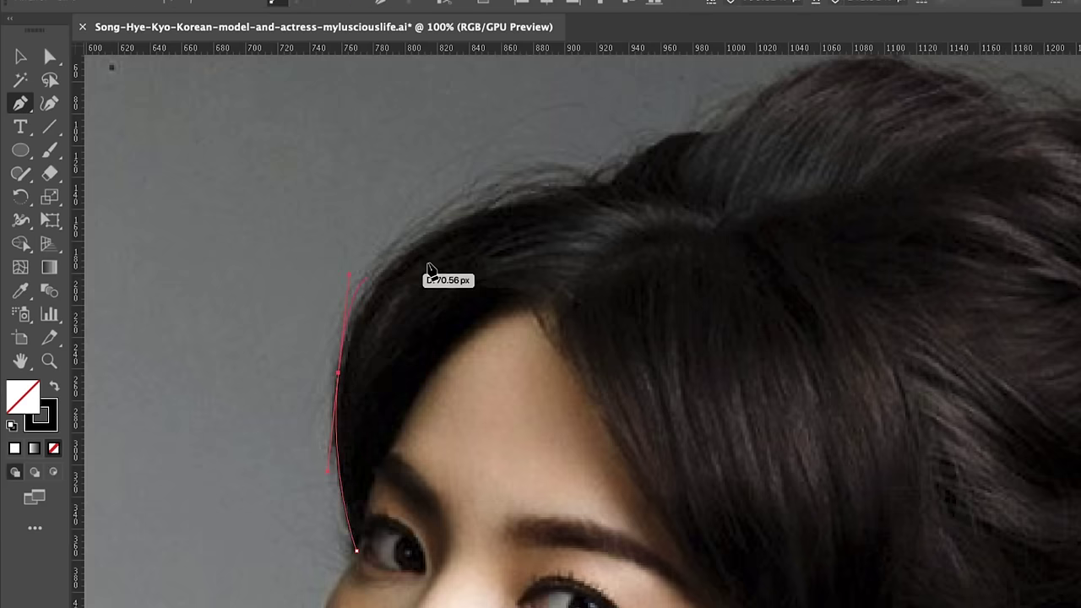
pyautogui.moveTo(610, 186); pyautogui.dragTo(749, 203)
pyautogui.moveTo(659, 239); pyautogui.dragTo(553, 357)
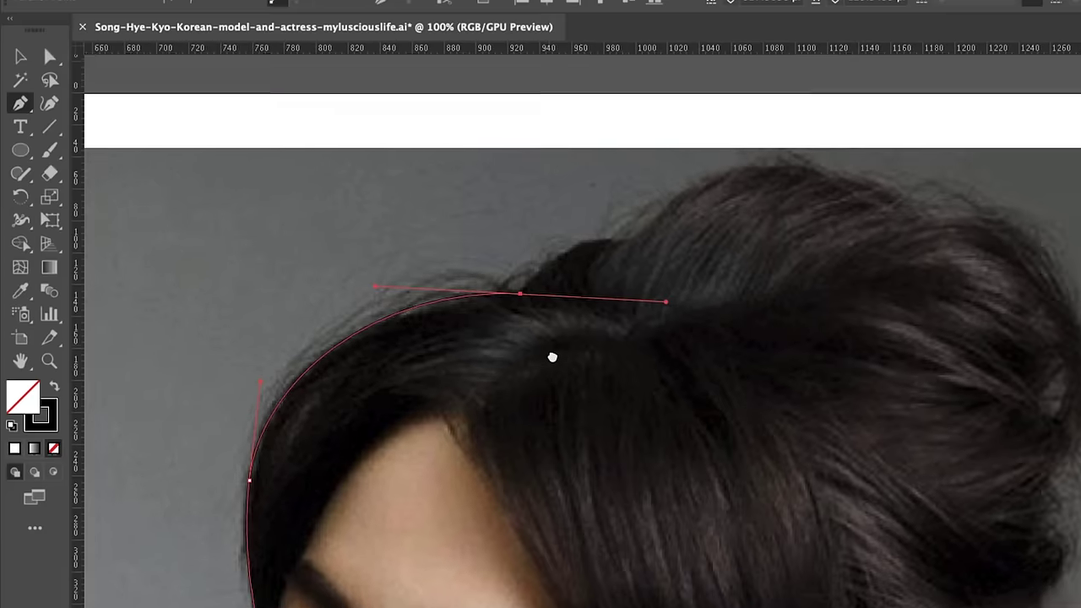
pyautogui.moveTo(577, 288)
pyautogui.mouseDown()
pyautogui.moveTo(580, 272)
pyautogui.moveTo(612, 270)
pyautogui.moveTo(590, 276)
pyautogui.mouseUp()
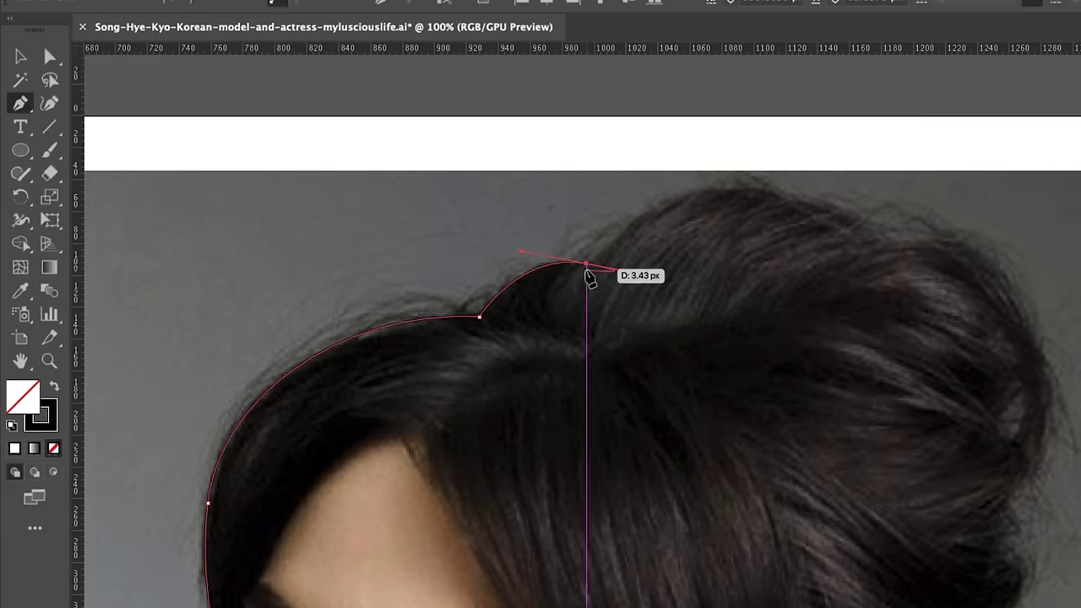
pyautogui.moveTo(727, 189); pyautogui.dragTo(824, 196)
pyautogui.moveTo(893, 238)
pyautogui.mouseDown()
pyautogui.moveTo(922, 315)
pyautogui.moveTo(855, 135)
pyautogui.moveTo(870, 154)
pyautogui.mouseUp()
pyautogui.moveTo(854, 281)
pyautogui.mouseDown()
pyautogui.moveTo(864, 299)
pyautogui.moveTo(843, 354)
pyautogui.mouseUp()
# Step: Continue the outline down the bun and lower hair edge, behind the ear, and up past it
pyautogui.scroll(-5, 843, 355)
pyautogui.moveTo(857, 270); pyautogui.dragTo(873, 343)
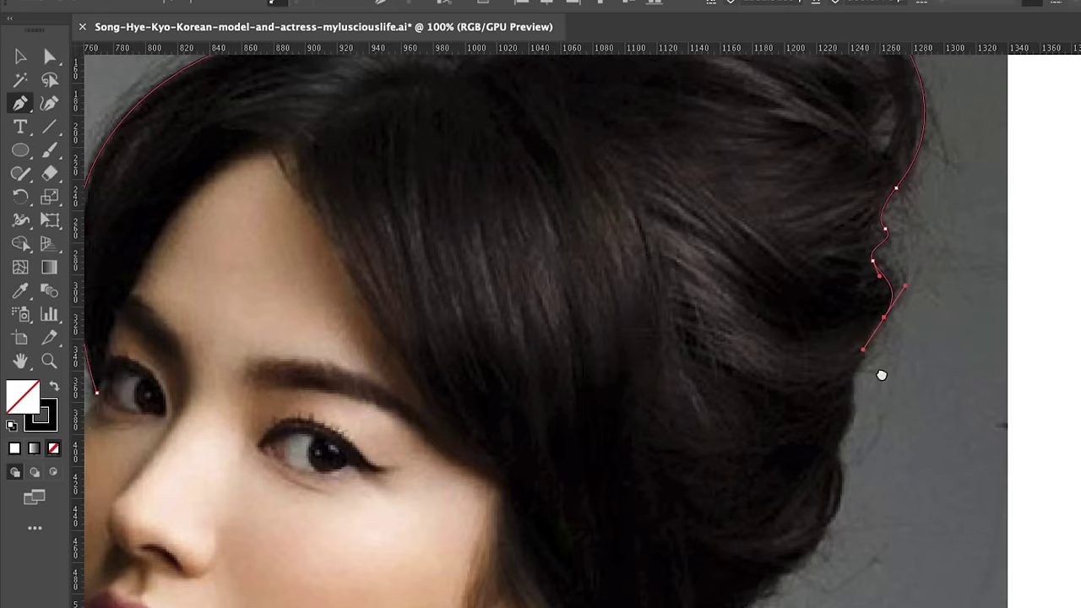
pyautogui.moveTo(914, 260)
pyautogui.mouseDown()
pyautogui.moveTo(927, 301)
pyautogui.moveTo(893, 377)
pyautogui.moveTo(929, 371)
pyautogui.moveTo(907, 398)
pyautogui.moveTo(892, 397)
pyautogui.moveTo(897, 427)
pyautogui.moveTo(884, 428)
pyautogui.mouseUp()
pyautogui.scroll(-3, 904, 411)
pyautogui.scroll(-3, 907, 397)
pyautogui.moveTo(884, 428)
pyautogui.mouseDown()
pyautogui.moveTo(777, 495)
pyautogui.moveTo(748, 543)
pyautogui.moveTo(803, 547)
pyautogui.mouseUp()
pyautogui.scroll(2, 748, 542)
pyautogui.hscroll(-2, 748, 543)
pyautogui.moveTo(772, 488); pyautogui.dragTo(777, 499)
pyautogui.moveTo(741, 458)
pyautogui.mouseDown()
pyautogui.moveTo(693, 509)
pyautogui.moveTo(696, 534)
pyautogui.moveTo(692, 492)
pyautogui.mouseUp()
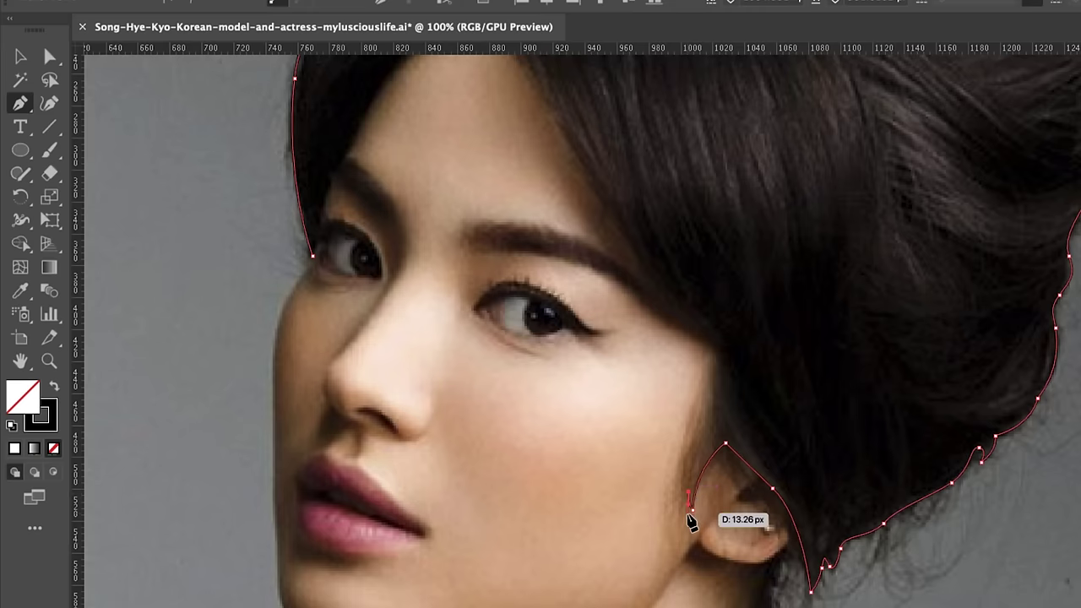
pyautogui.moveTo(688, 532)
pyautogui.mouseDown()
pyautogui.moveTo(688, 543)
pyautogui.moveTo(693, 435)
pyautogui.moveTo(716, 411)
pyautogui.moveTo(647, 449)
pyautogui.mouseUp()
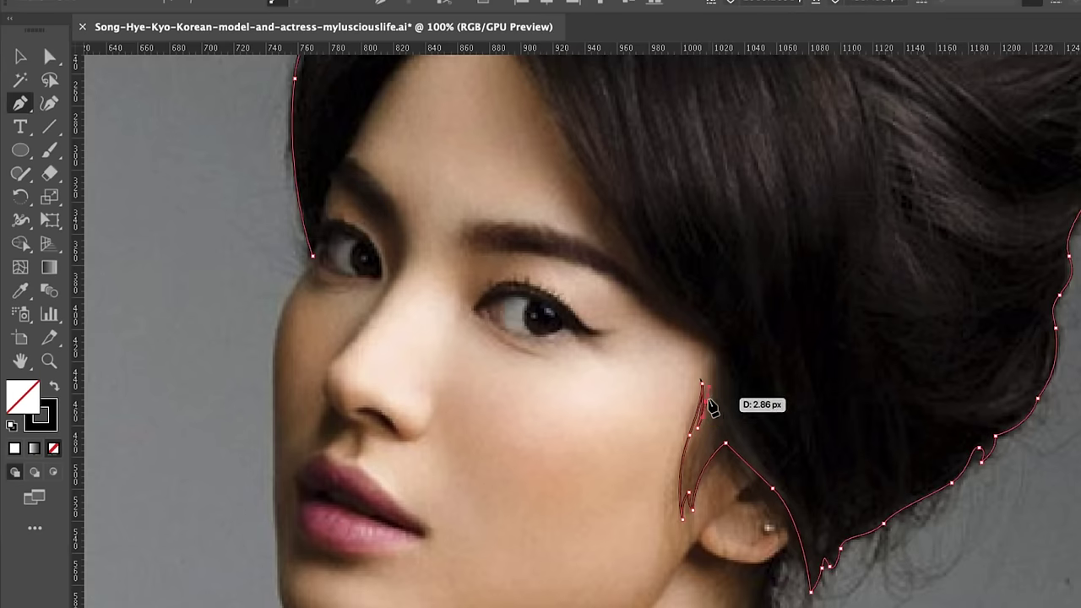
# Step: Curve the outline up the sideburn to complete the outer hair path
pyautogui.hotkey('ctrl', '+')
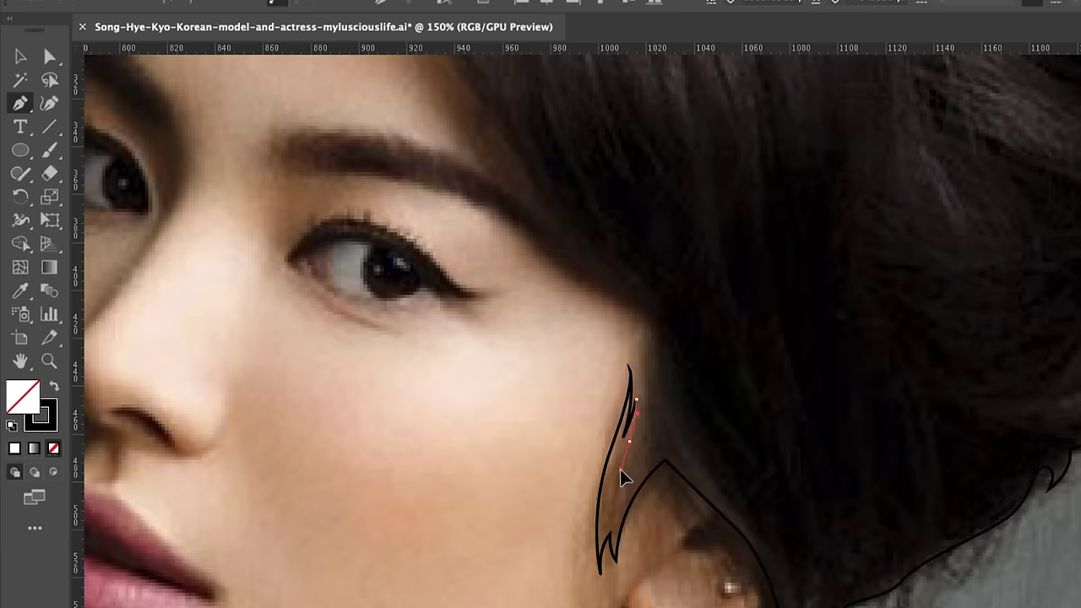
pyautogui.moveTo(634, 449)
pyautogui.mouseDown()
pyautogui.moveTo(654, 363)
pyautogui.moveTo(658, 418)
pyautogui.mouseUp()
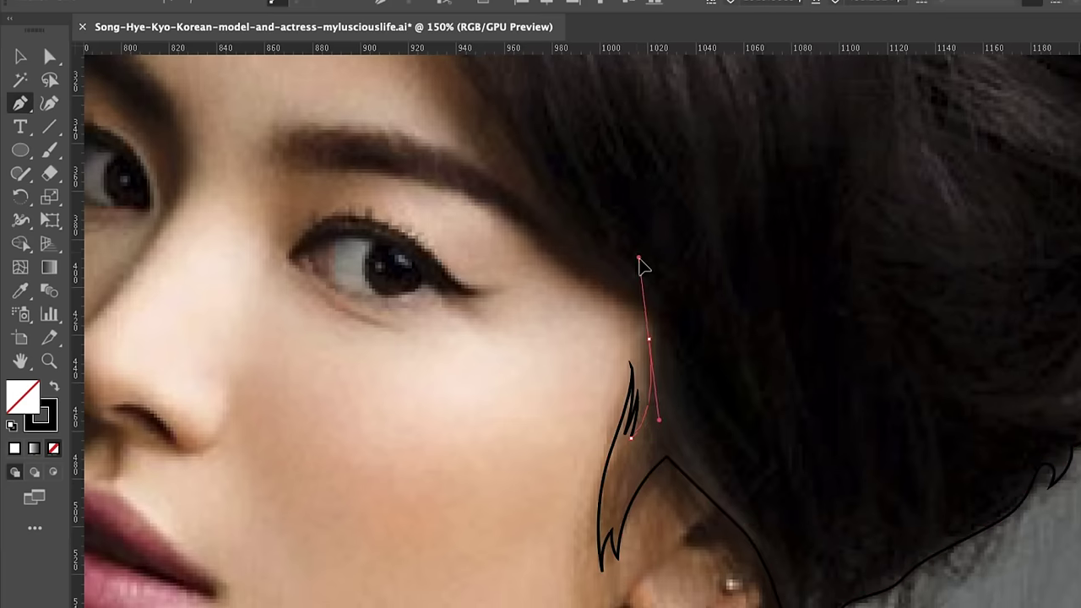
pyautogui.hscroll(-3, 661, 359)
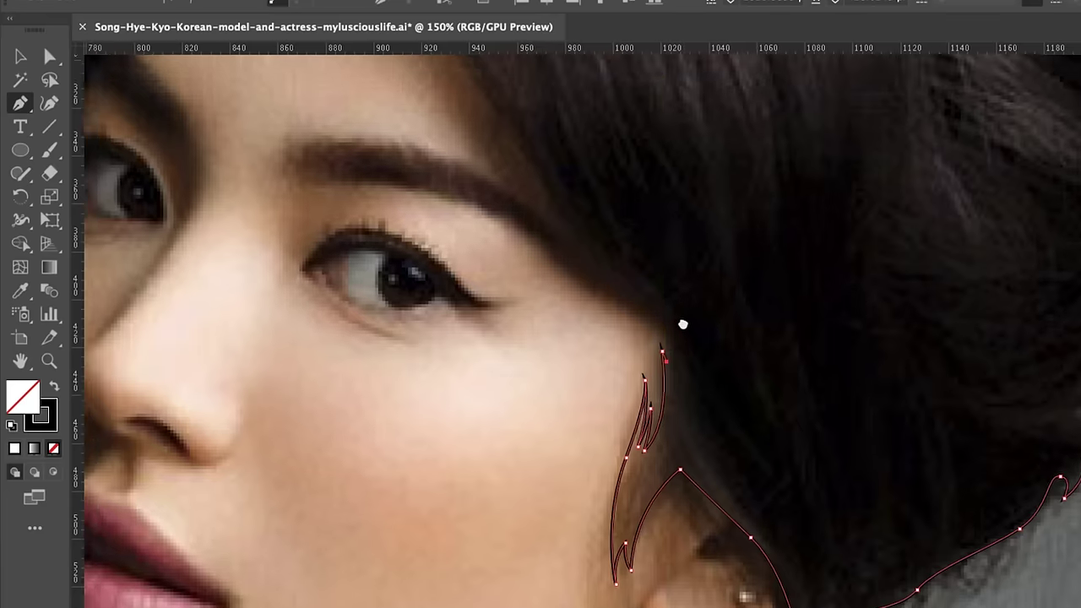
pyautogui.scroll(3, 685, 321)
# Step: Draw the fringe over the forehead as a closed shape from the hairline down toward the eye
pyautogui.moveTo(730, 377); pyautogui.dragTo(688, 359)
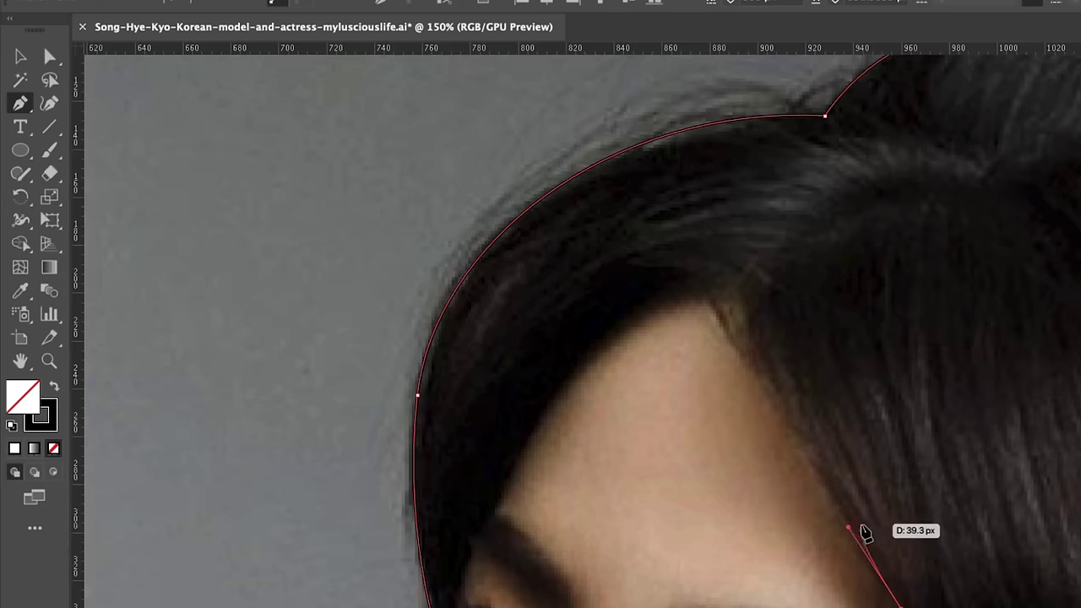
pyautogui.moveTo(704, 290); pyautogui.dragTo(682, 241)
pyautogui.hscroll(-2, 743, 338)
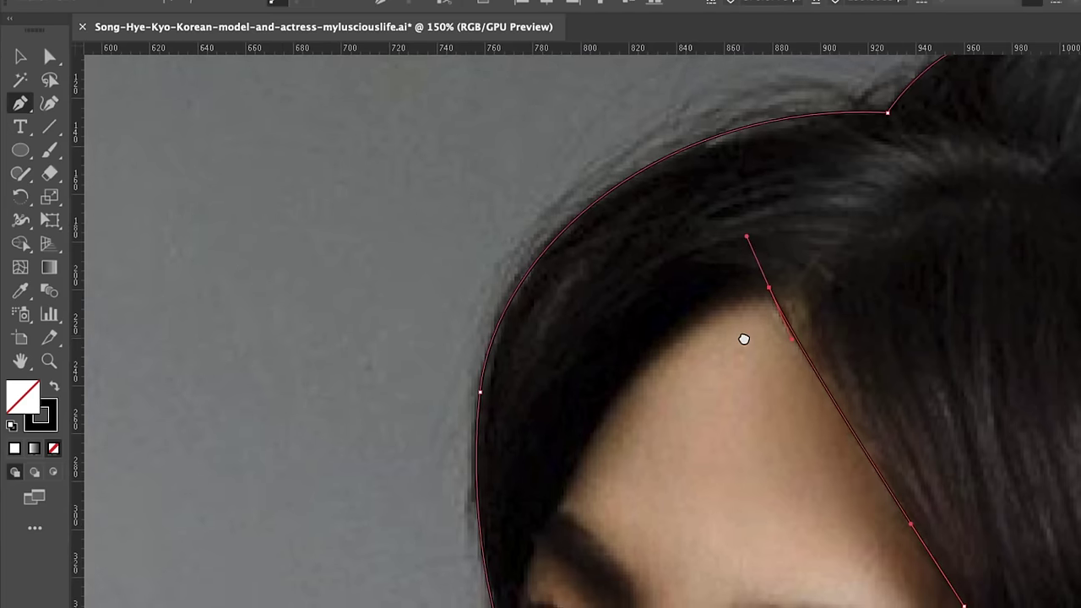
pyautogui.click(768, 288)
pyautogui.hscroll(-2, 771, 289)
pyautogui.scroll(-2, 772, 290)
pyautogui.moveTo(668, 340); pyautogui.dragTo(602, 458)
pyautogui.scroll(-3, 602, 458)
pyautogui.hscroll(-2, 603, 458)
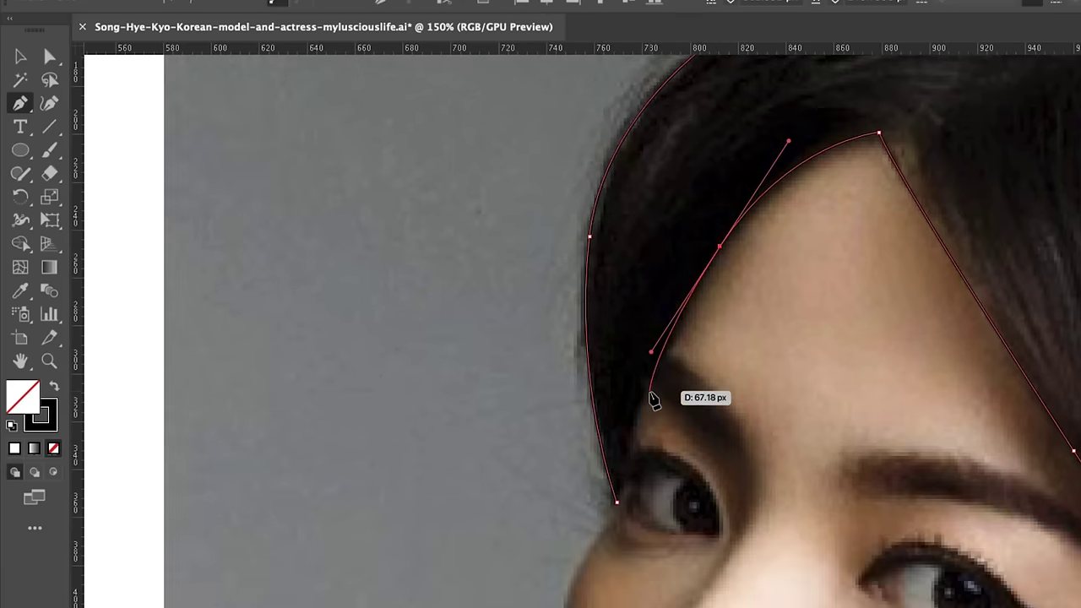
pyautogui.moveTo(637, 425); pyautogui.dragTo(622, 499)
pyautogui.click(616, 503)
pyautogui.keyDown('ctrl'); pyautogui.click(750, 273); pyautogui.keyUp('ctrl')
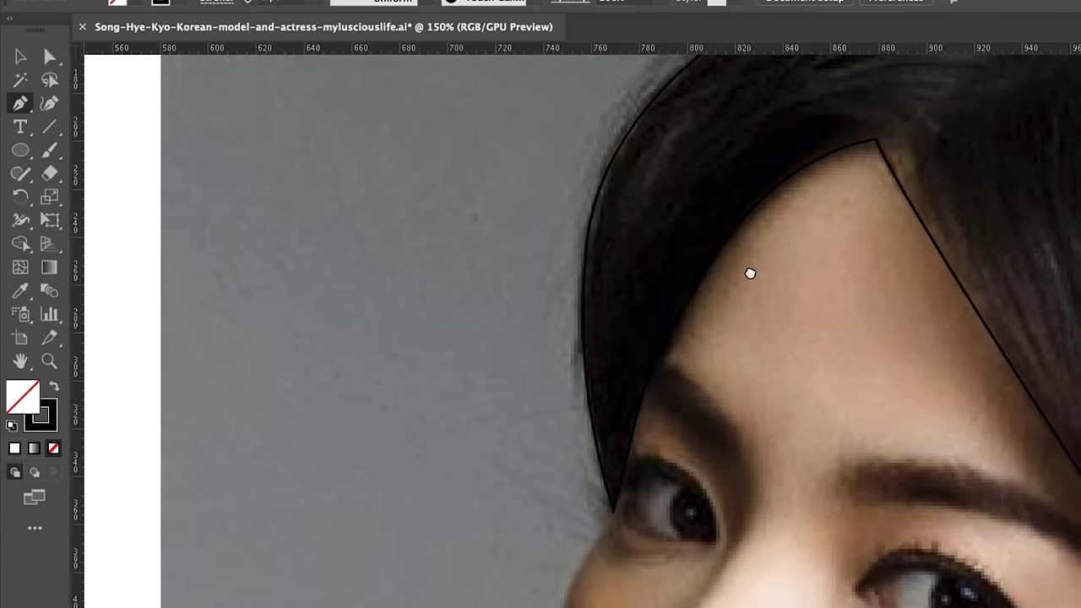
pyautogui.hscroll(4, 750, 273)
pyautogui.scroll(2, 750, 273)
# Step: Draw thin strand paths curving along the hair parting
pyautogui.moveTo(693, 232); pyautogui.dragTo(733, 310)
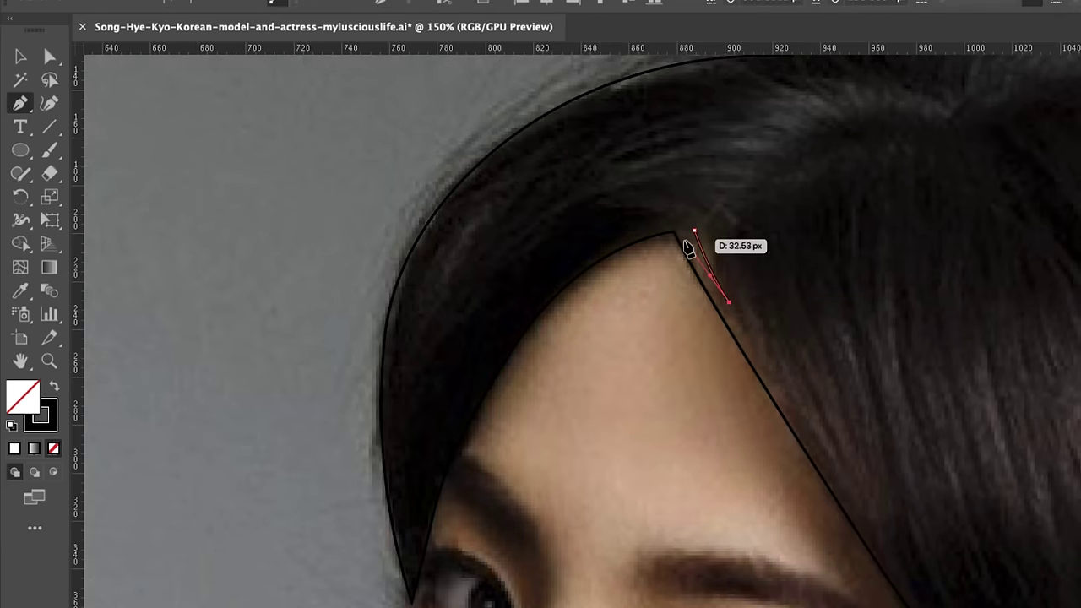
pyautogui.click(672, 206)
pyautogui.scroll(-1, 694, 239)
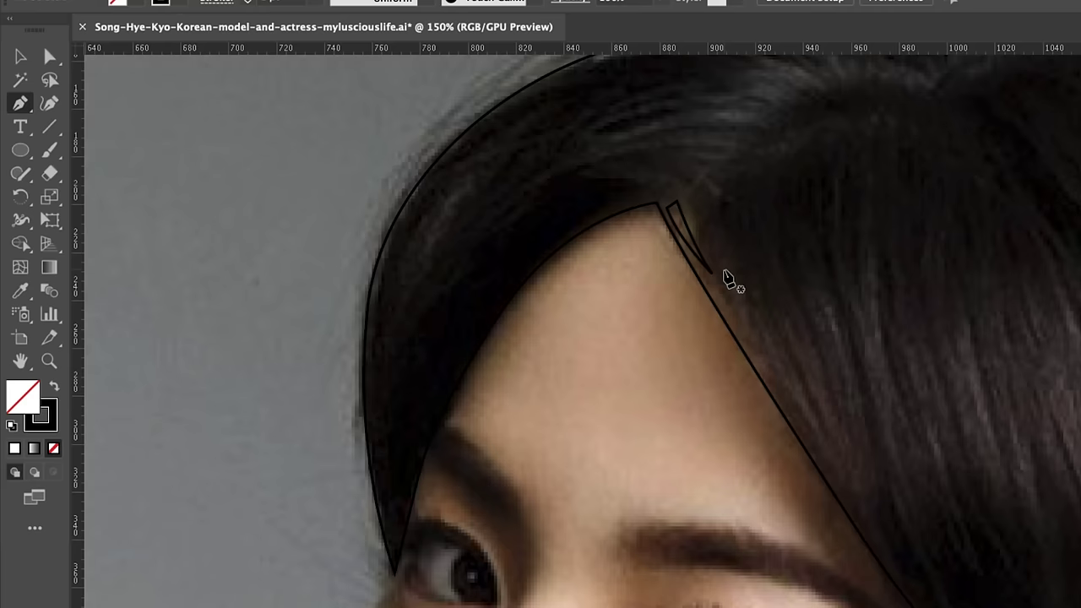
pyautogui.moveTo(772, 384); pyautogui.dragTo(794, 412)
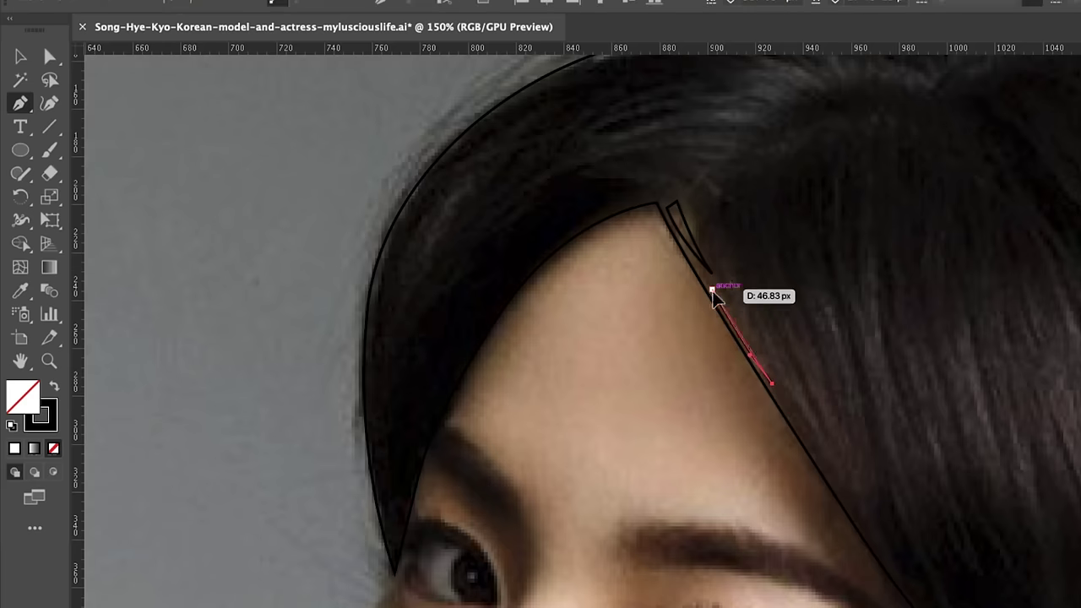
pyautogui.scroll(1, 697, 306)
pyautogui.scroll(1, 703, 326)
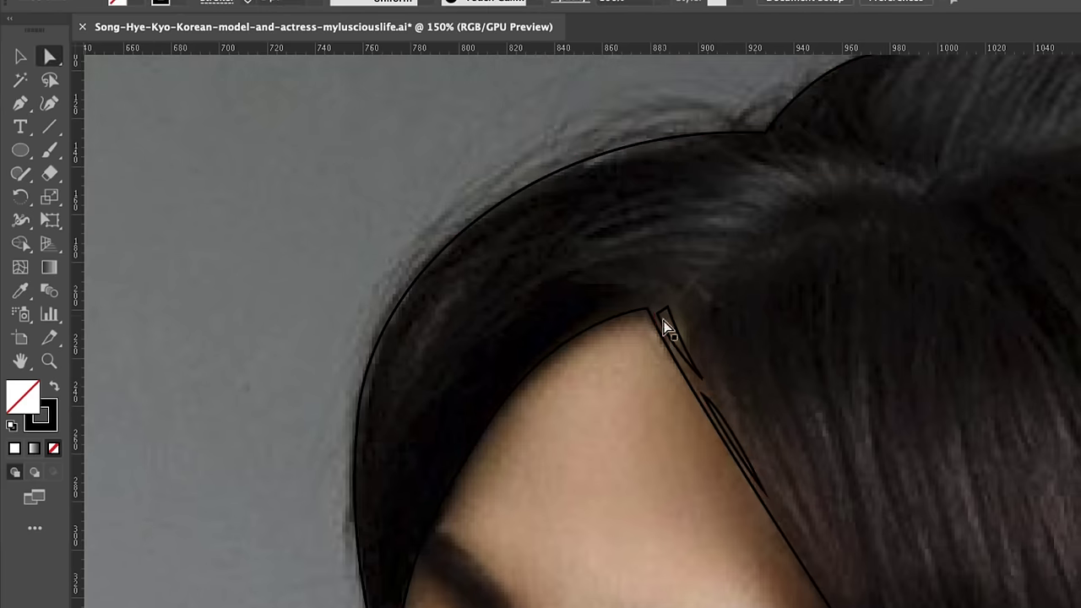
pyautogui.moveTo(660, 308); pyautogui.dragTo(671, 312)
pyautogui.press('p')
pyautogui.scroll(-2, 193, 228)
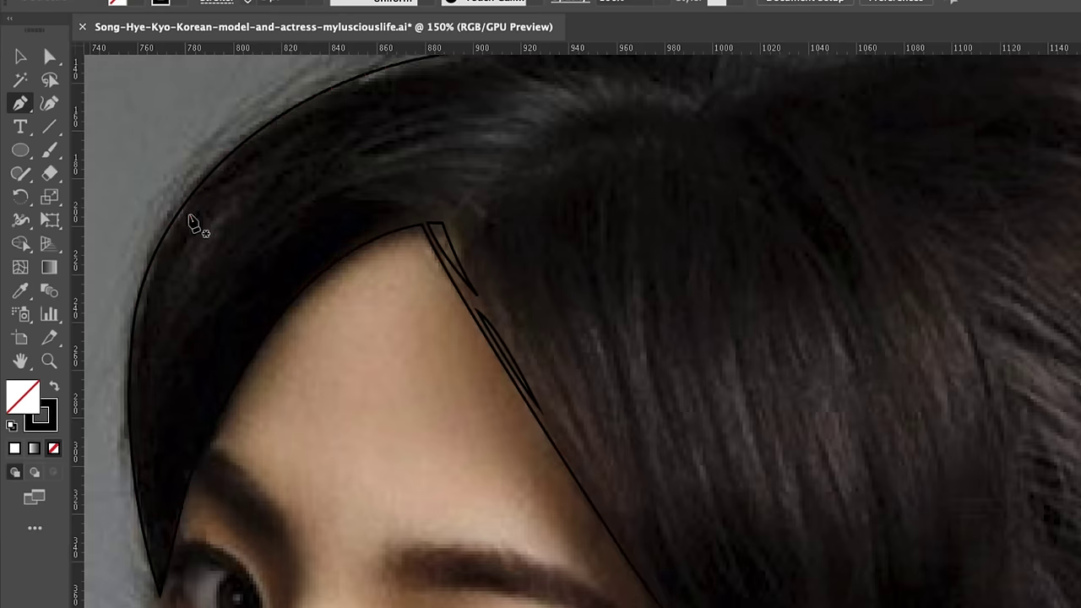
pyautogui.scroll(-2, 393, 194)
pyautogui.moveTo(298, 302)
pyautogui.mouseDown()
pyautogui.moveTo(289, 444)
pyautogui.moveTo(321, 263)
pyautogui.mouseUp()
pyautogui.click(303, 312)
pyautogui.scroll(5, 381, 380)
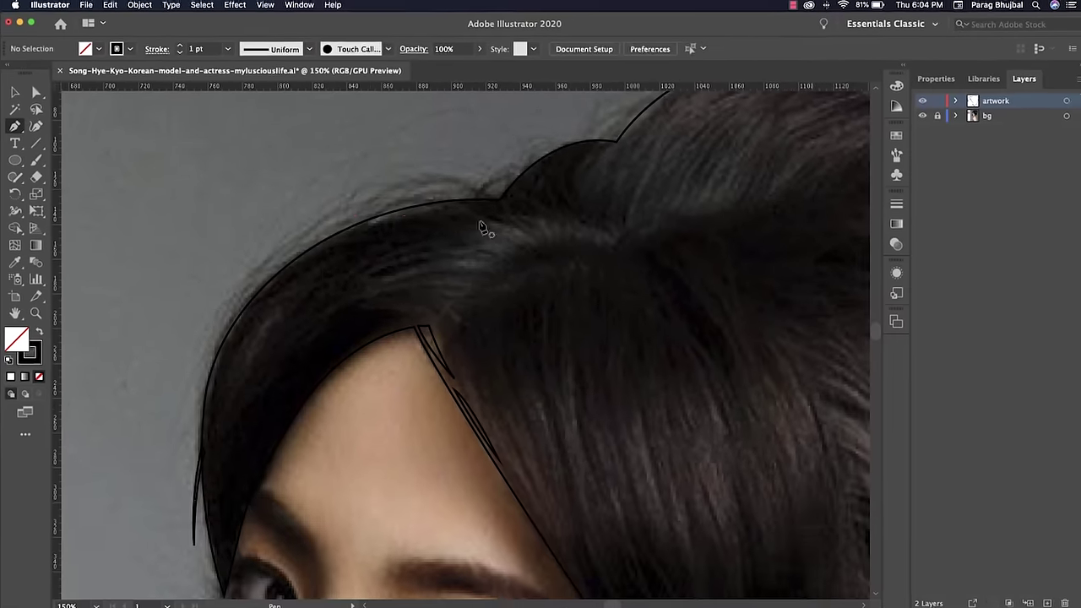
# Step: Draw a curved highlight strand near the crown, redoing its misplaced end point
pyautogui.click(480, 204)
pyautogui.moveTo(338, 239); pyautogui.dragTo(284, 323)
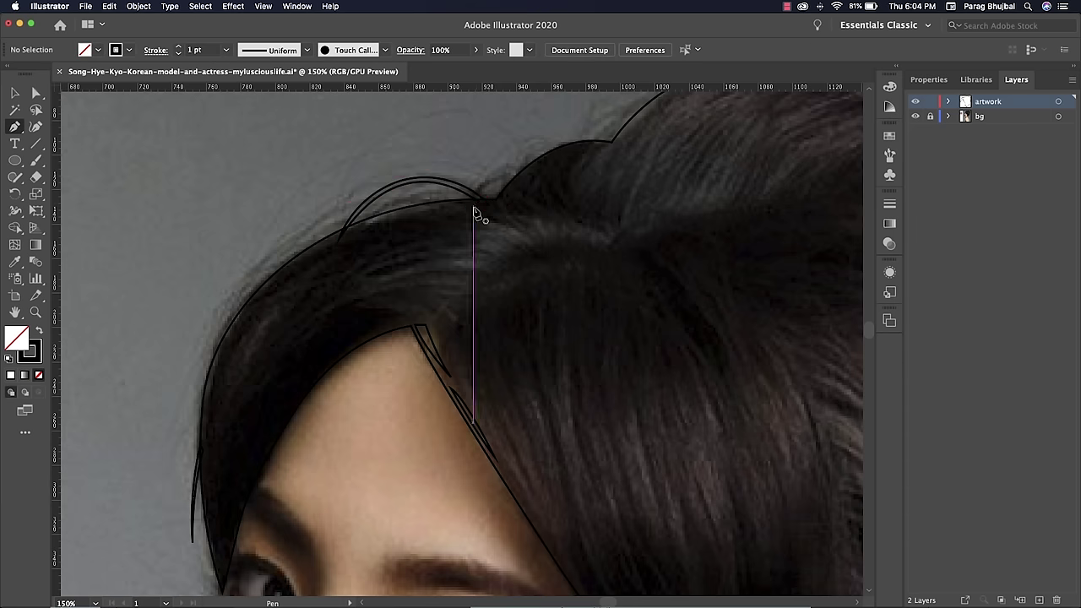
pyautogui.moveTo(468, 207); pyautogui.dragTo(526, 183)
pyautogui.moveTo(468, 207); pyautogui.dragTo(443, 253)
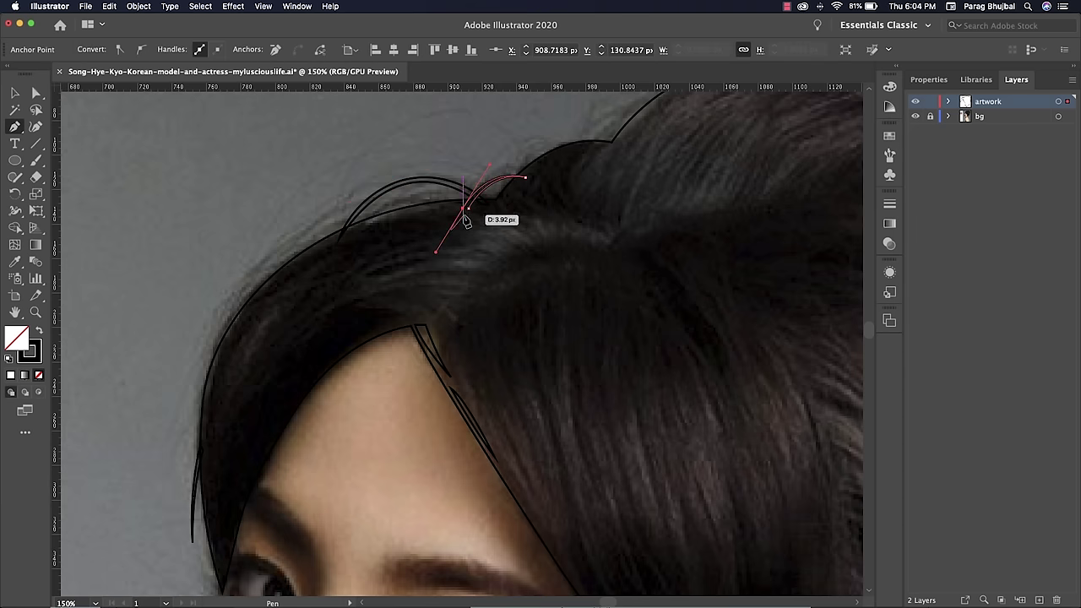
pyautogui.hotkey('ctrl', 'z')
pyautogui.hscroll(-2, 489, 244)
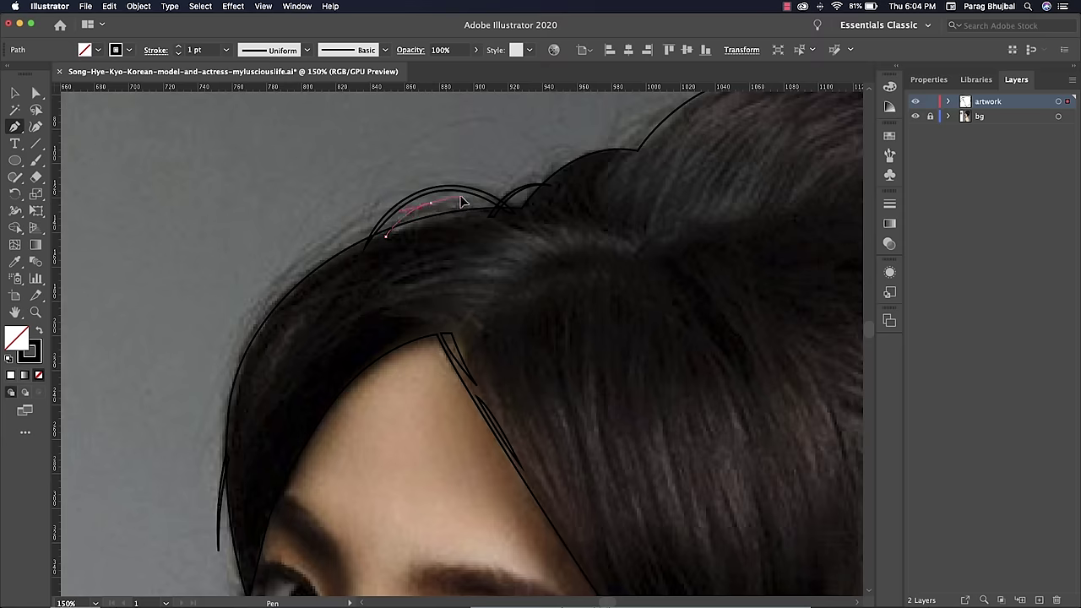
pyautogui.moveTo(462, 200); pyautogui.dragTo(483, 220)
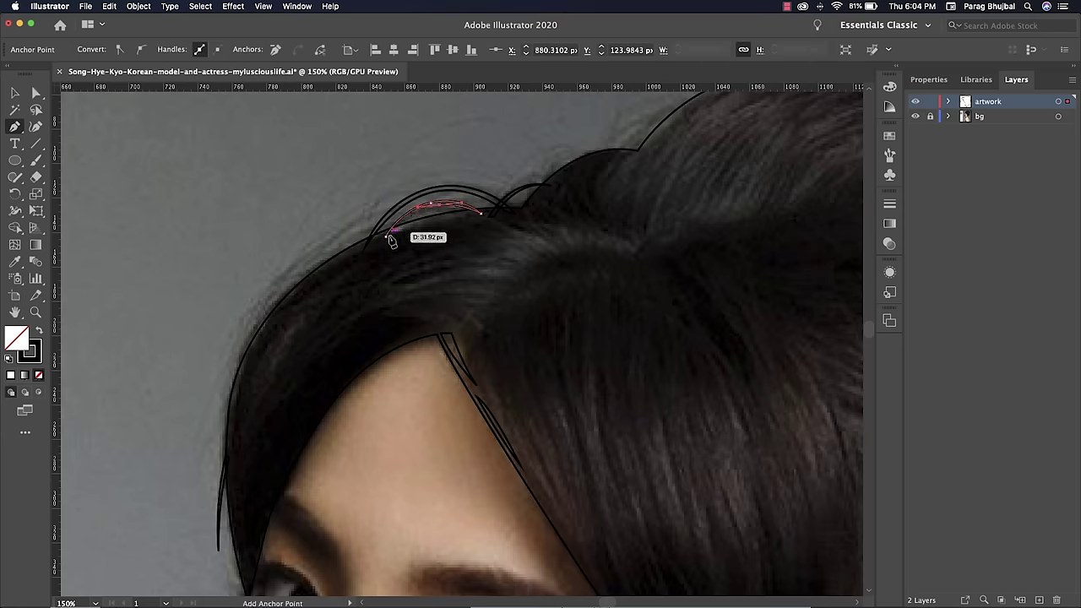
pyautogui.press('a')
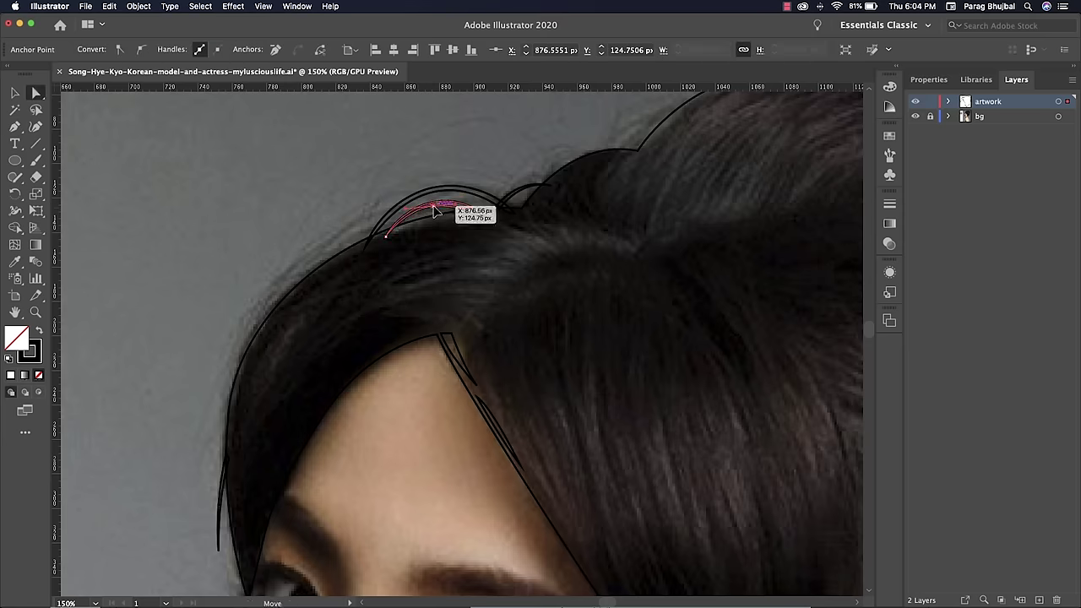
pyautogui.press('p')
pyautogui.hotkey('ctrl', 'shift', 'a')
pyautogui.scroll(-1, 457, 221)
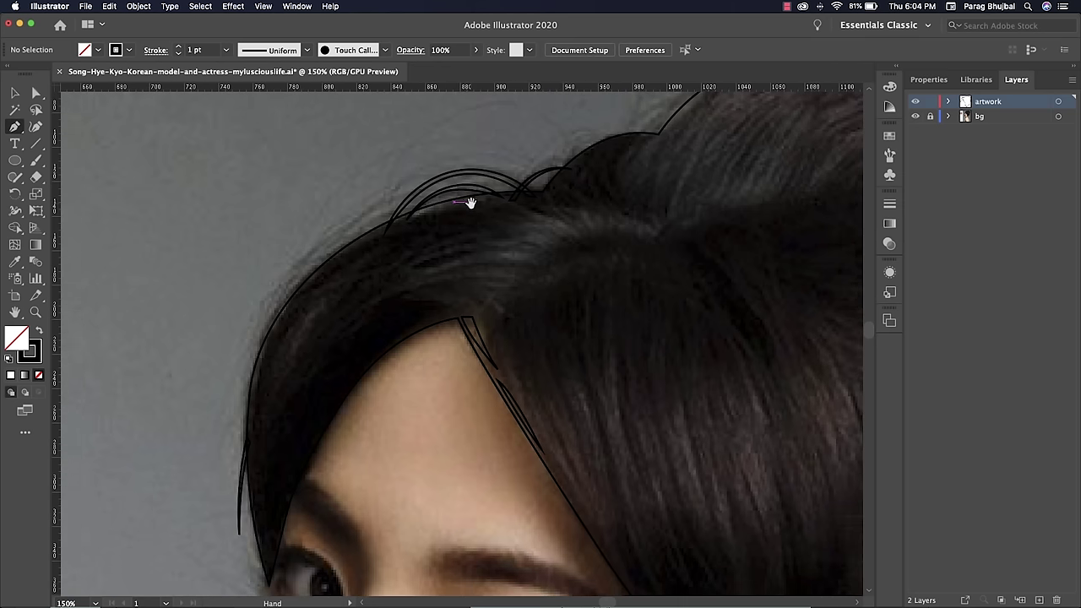
# Step: Extend the strand with a curved segment over the hairline and end the path
pyautogui.click(464, 205)
pyautogui.moveTo(287, 264); pyautogui.dragTo(218, 353)
pyautogui.click(287, 266)
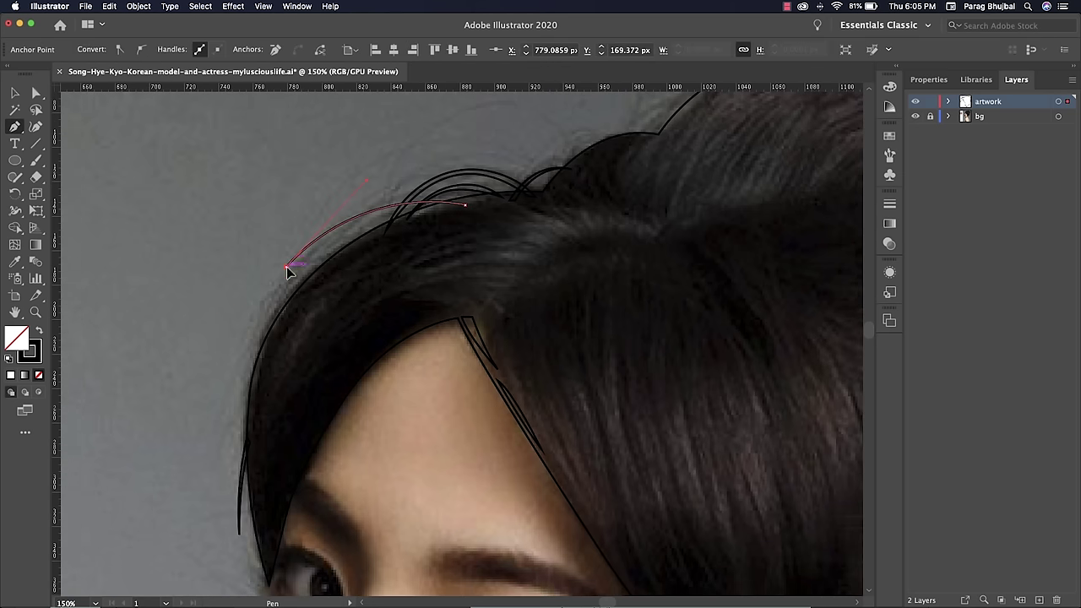
pyautogui.moveTo(464, 214); pyautogui.dragTo(552, 236)
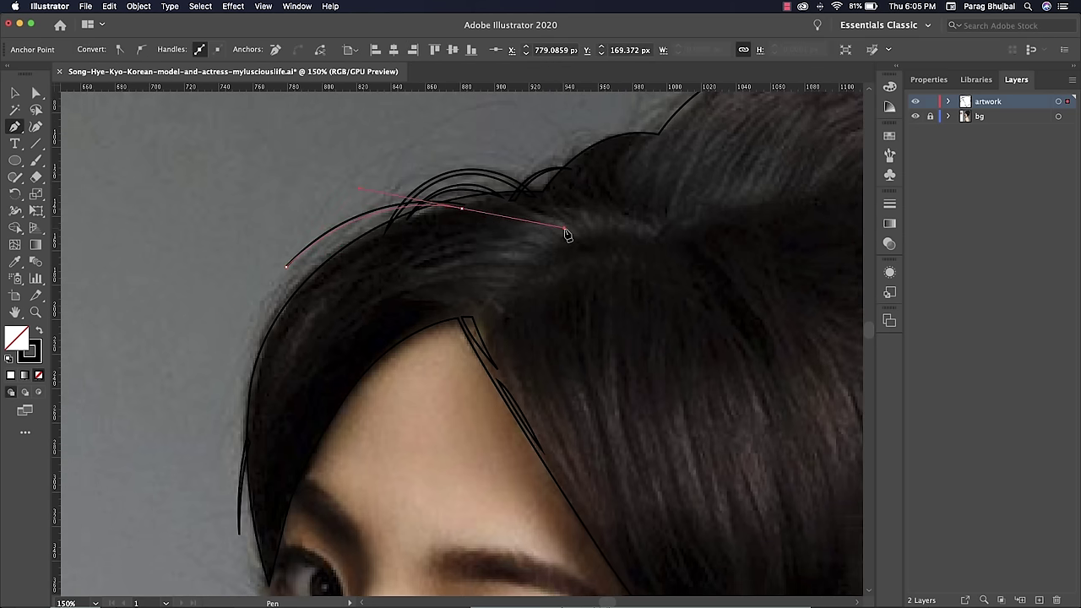
pyautogui.click(462, 207)
pyautogui.press('Escape')
pyautogui.scroll(-3, 531, 236)
pyautogui.hscroll(-3, 531, 237)
# Step: Draw a flyaway strand down the left hairline and an arched strand above the crown
pyautogui.click(418, 181)
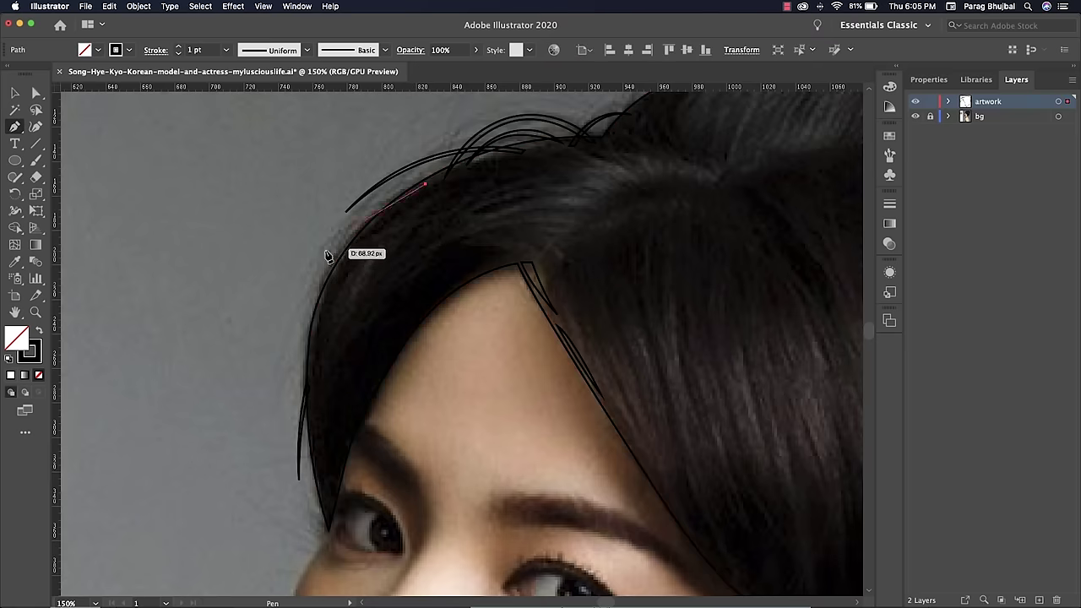
pyautogui.moveTo(297, 295); pyautogui.dragTo(293, 297)
pyautogui.click(320, 382)
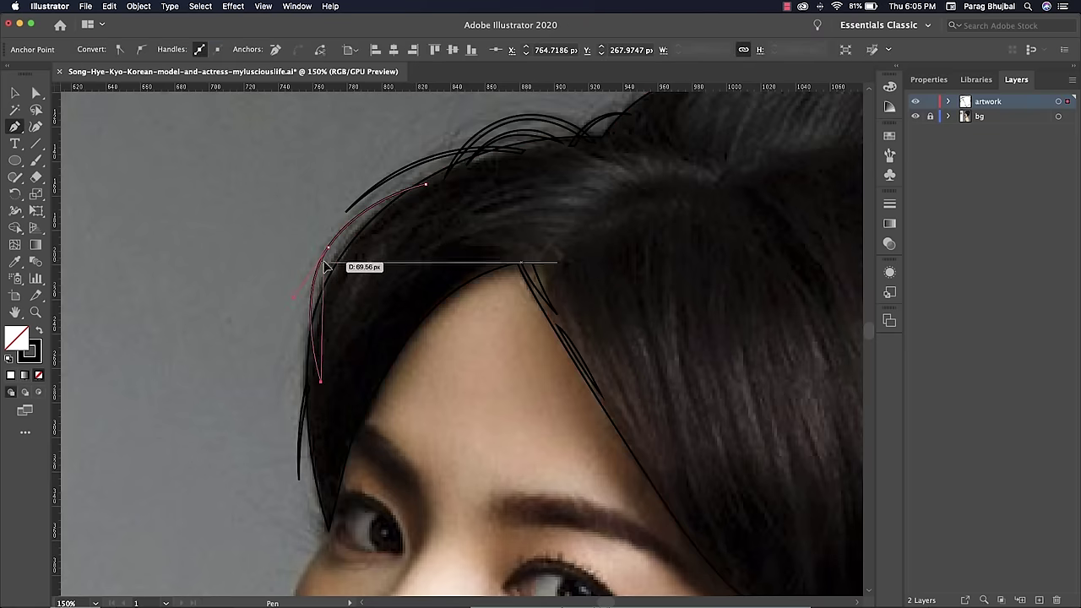
pyautogui.moveTo(345, 211); pyautogui.dragTo(346, 221)
pyautogui.moveTo(429, 186); pyautogui.dragTo(430, 187)
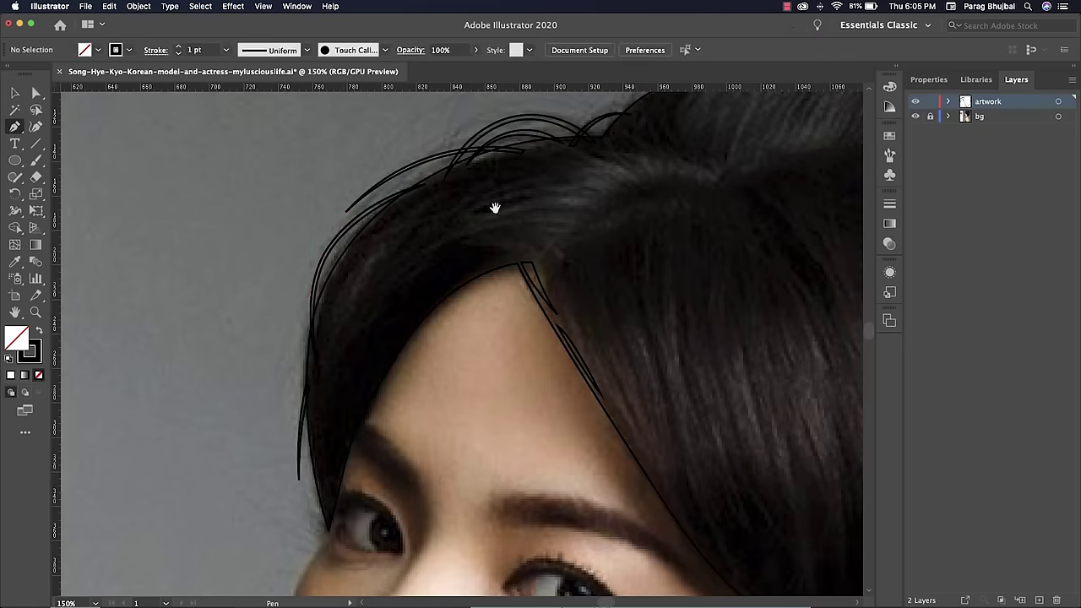
pyautogui.moveTo(495, 205); pyautogui.dragTo(398, 318)
pyautogui.moveTo(529, 269); pyautogui.dragTo(533, 286)
pyautogui.click(548, 239)
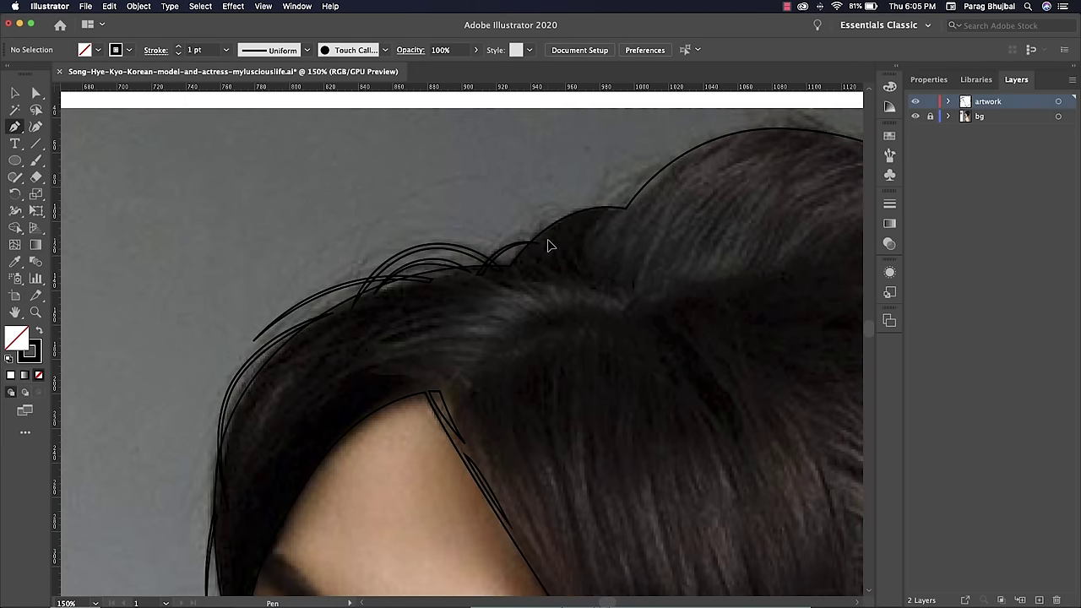
pyautogui.moveTo(425, 183); pyautogui.dragTo(376, 245)
# Step: Apply a tapered variable width profile to the arched crown strand
pyautogui.click(464, 178)
pyautogui.click(268, 50)
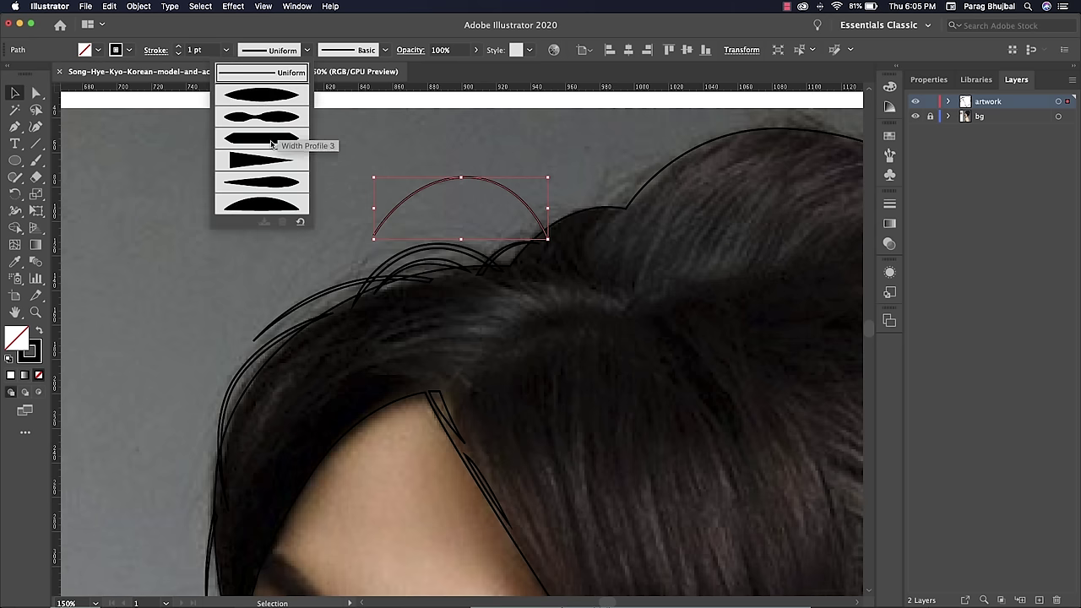
pyautogui.click(258, 152)
pyautogui.click(306, 149)
pyautogui.hscroll(3, 378, 149)
pyautogui.scroll(-1, 377, 149)
pyautogui.press('super+z')
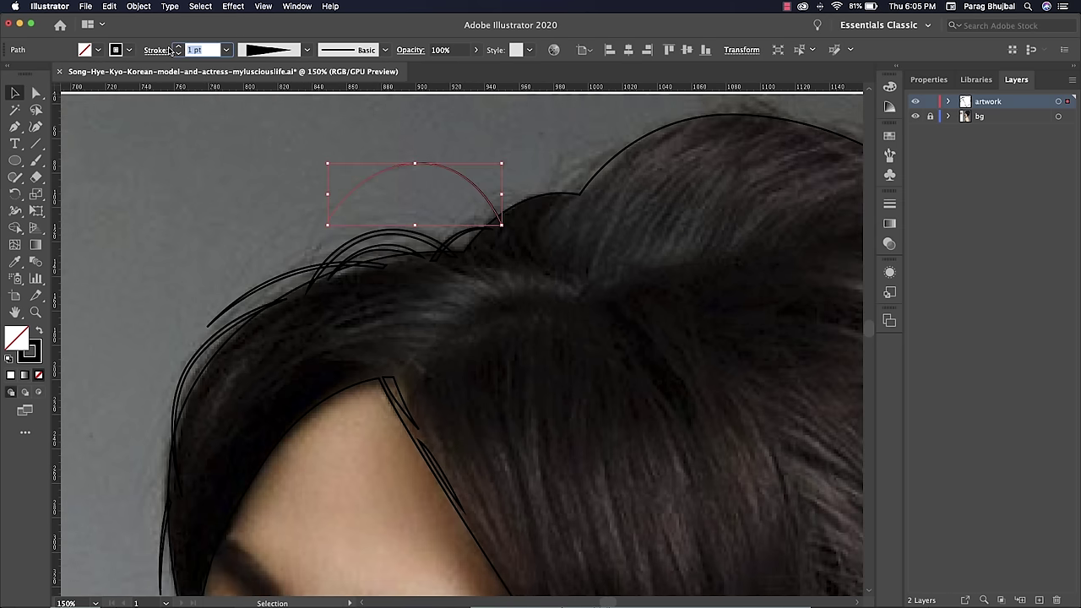
pyautogui.click(204, 50)
pyautogui.write('1.2')
pyautogui.press('Return')
pyautogui.hscroll(5, 241, 273)
# Step: Draw a new strand curving across the top of the bun
pyautogui.press('p')
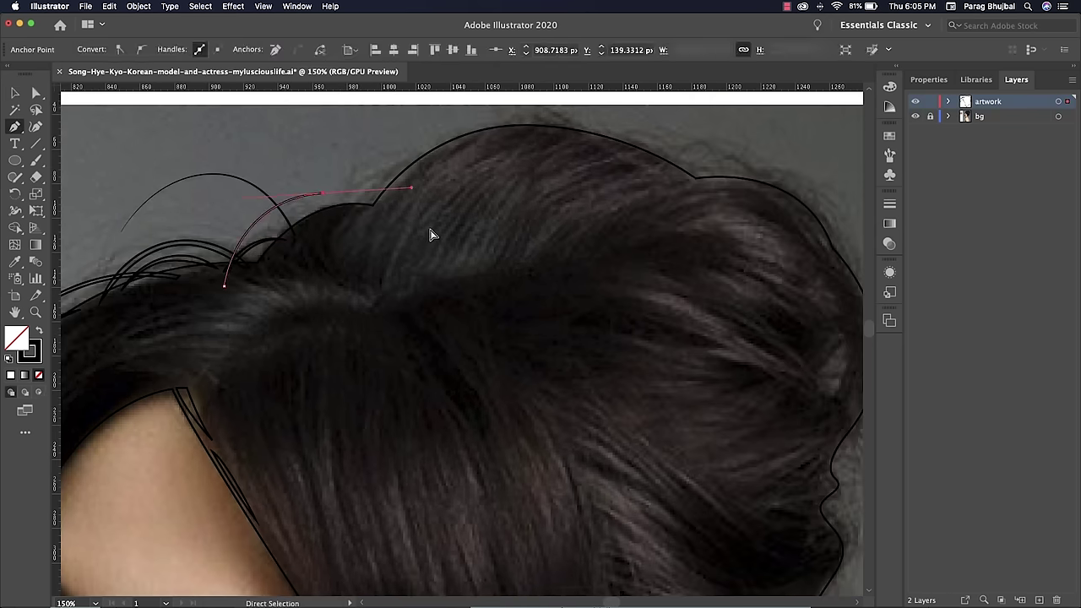
pyautogui.moveTo(430, 234); pyautogui.dragTo(498, 232)
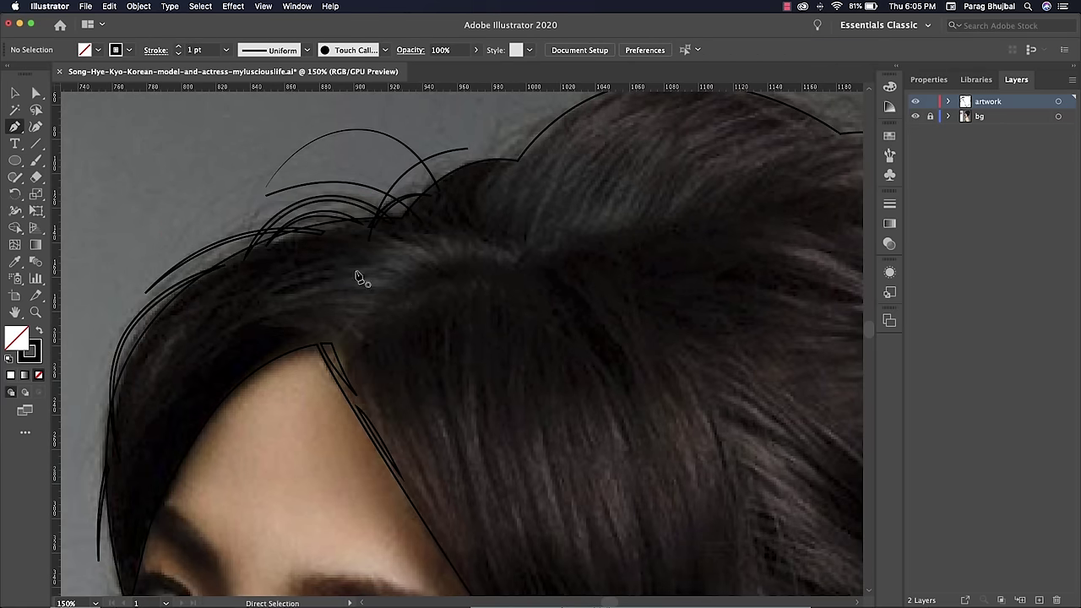
pyautogui.scroll(-1, 442, 226)
pyautogui.hscroll(-2, 442, 226)
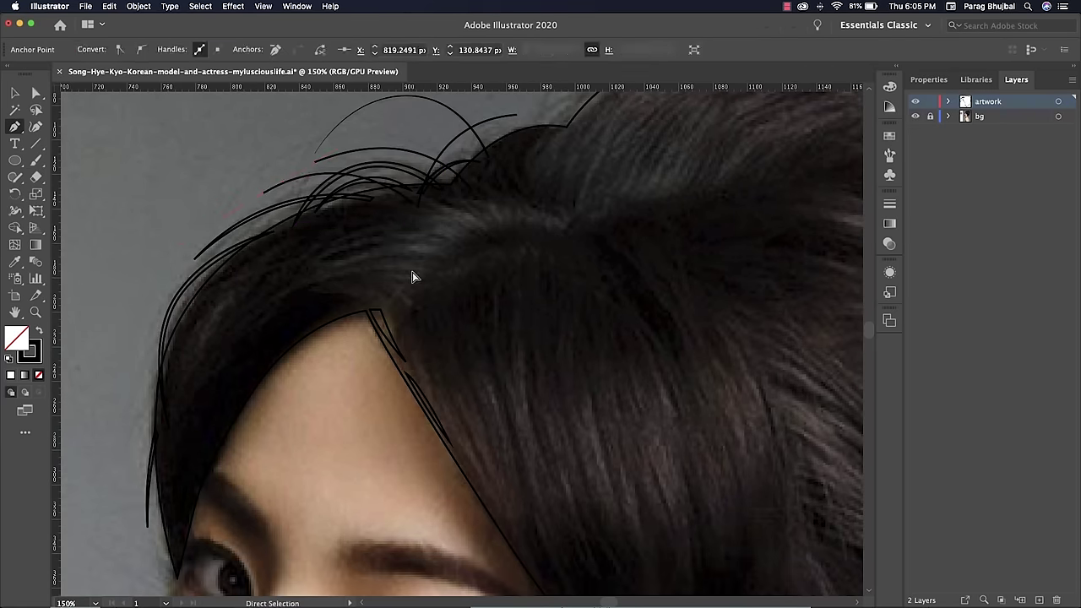
pyautogui.scroll(2, 452, 289)
pyautogui.hscroll(-1, 451, 290)
# Step: Give three strands above the crown the tapered width profile
pyautogui.click(16, 93)
pyautogui.click(345, 251)
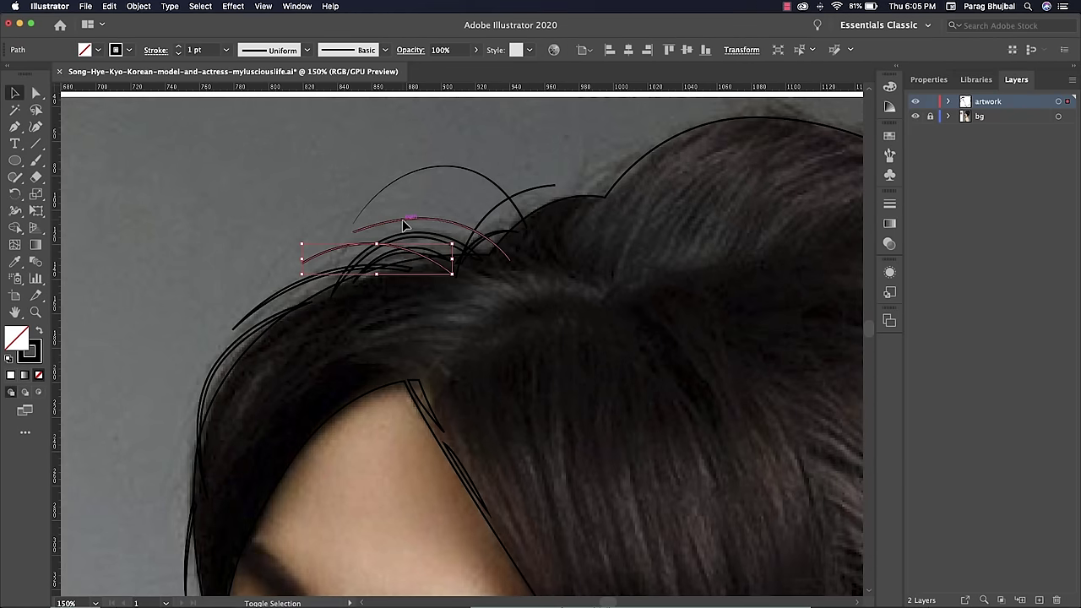
pyautogui.keyDown('shift'); pyautogui.click(466, 253); pyautogui.keyUp('shift')
pyautogui.keyDown('shift'); pyautogui.click(524, 198); pyautogui.keyUp('shift')
pyautogui.click(306, 50)
pyautogui.click(271, 145)
pyautogui.click(274, 166)
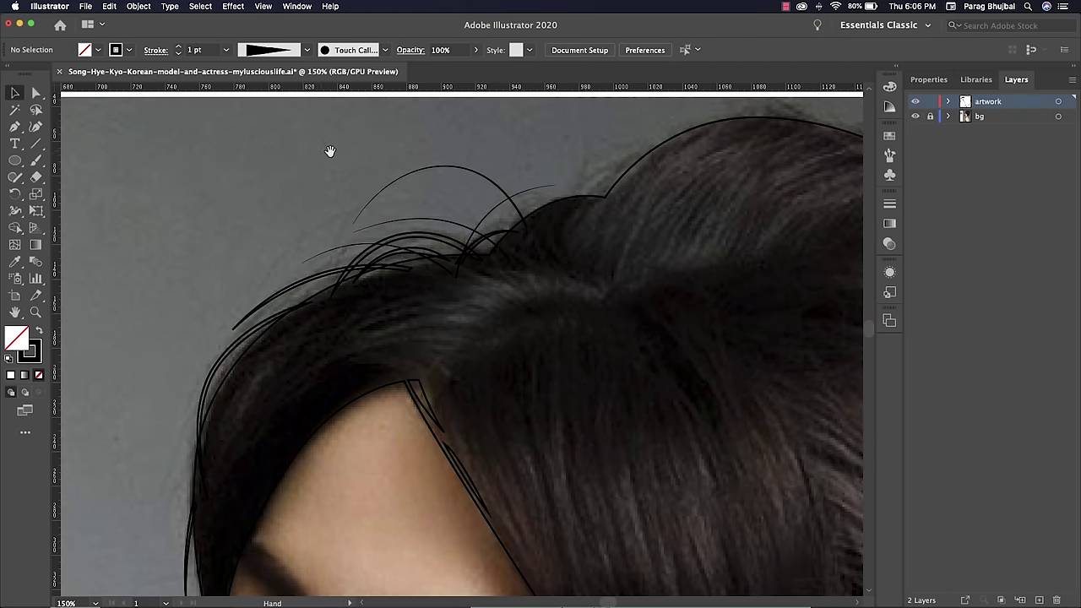
# Step: Draw two more stray strands along the bun's top edge and over the bun
pyautogui.press('p')
pyautogui.hscroll(6, 422, 211)
pyautogui.moveTo(488, 143); pyautogui.dragTo(612, 162)
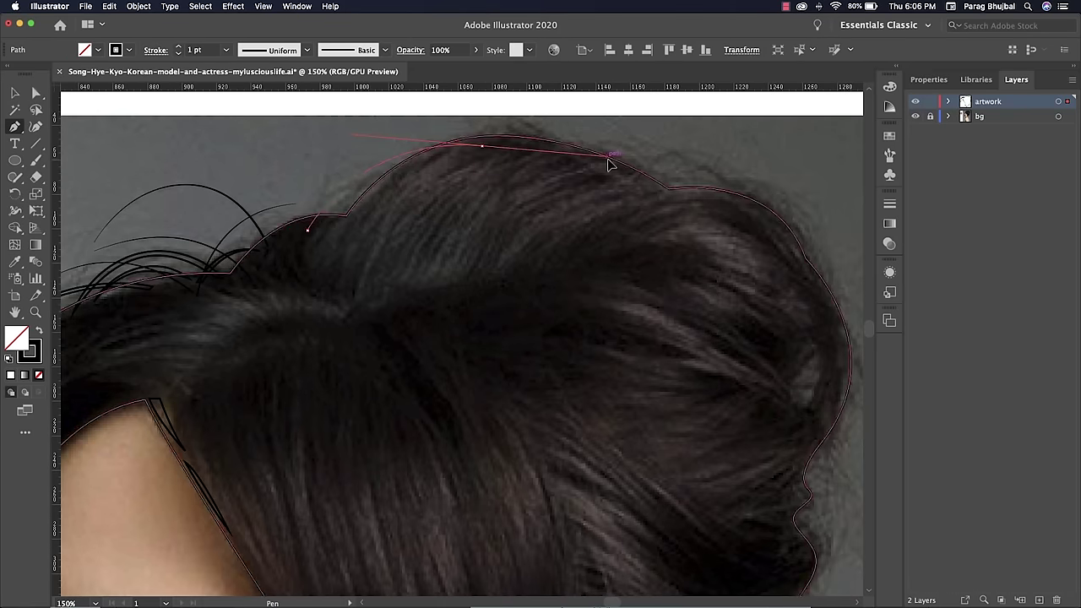
pyautogui.hscroll(3, 507, 178)
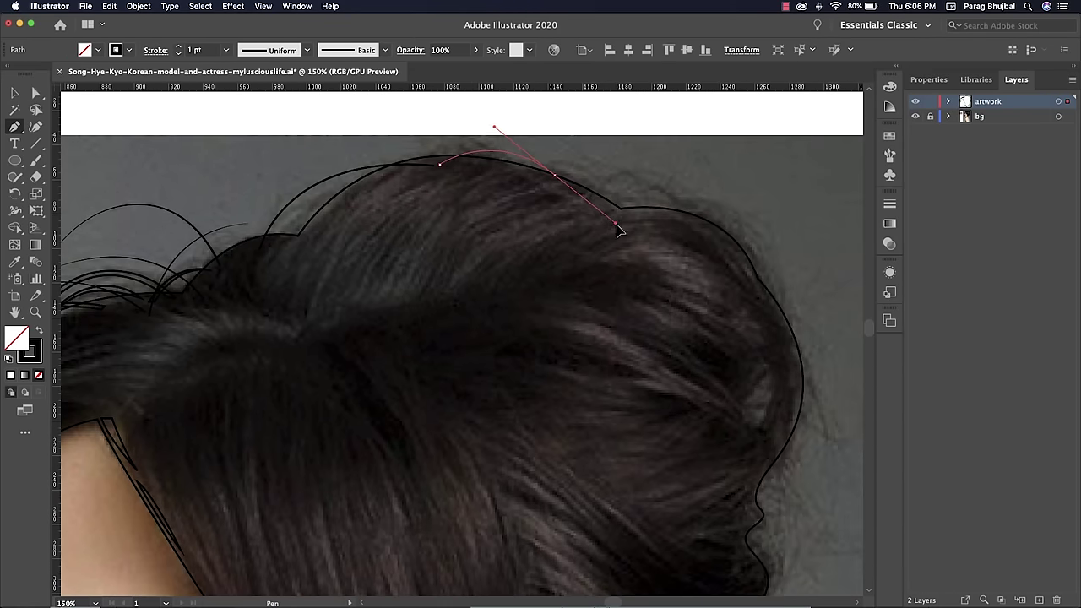
pyautogui.press('Escape')
pyautogui.moveTo(590, 212); pyautogui.dragTo(540, 211)
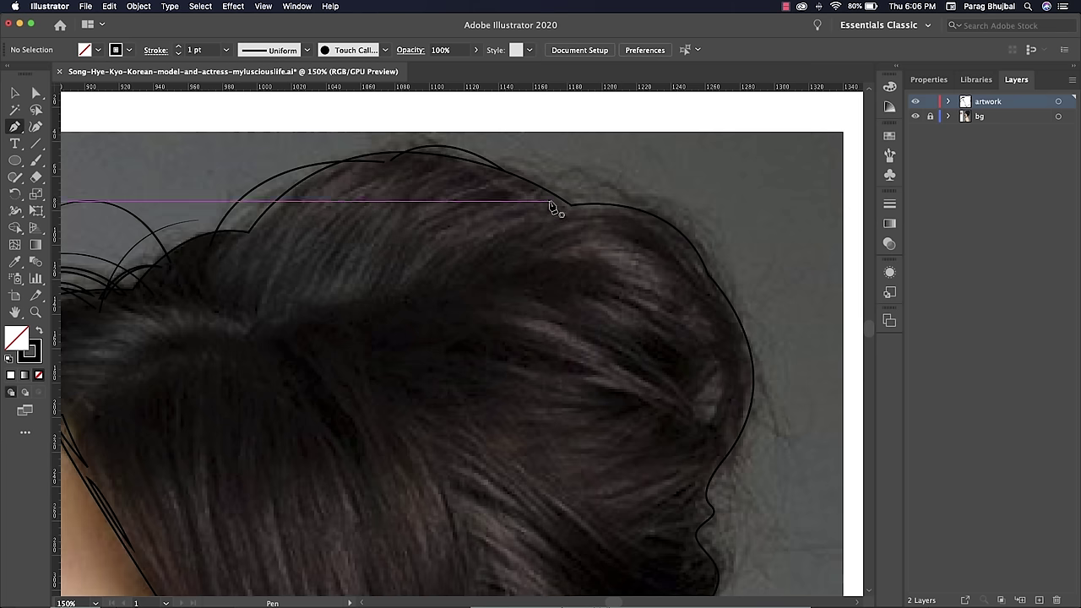
pyautogui.click(511, 193)
pyautogui.moveTo(622, 194); pyautogui.dragTo(646, 201)
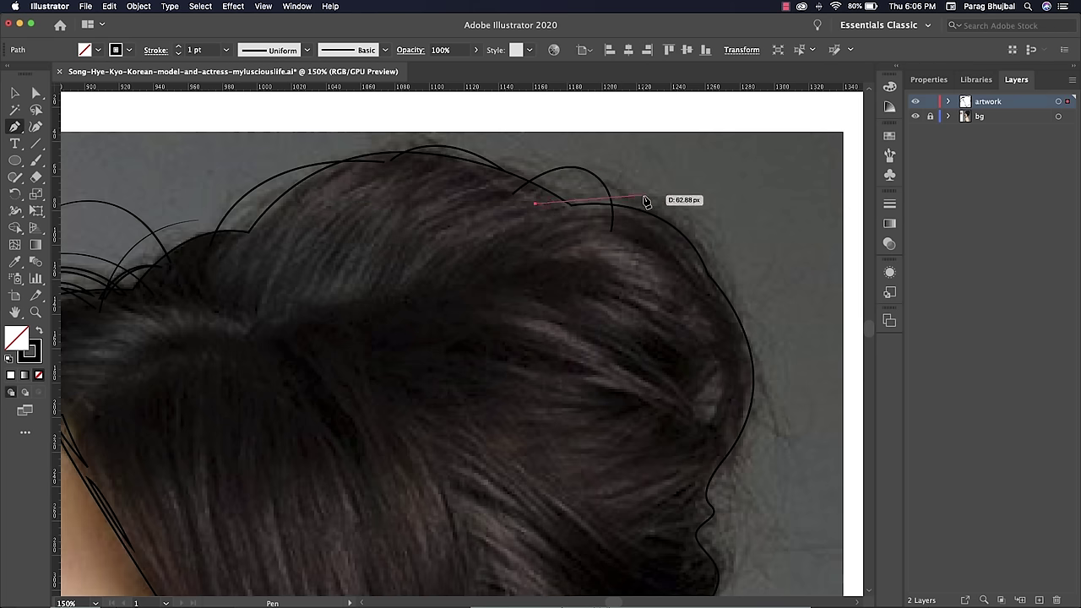
pyautogui.press('Escape')
# Step: Taper the new bun-top strands and select the small strands at the bun's top right
pyautogui.click(243, 188)
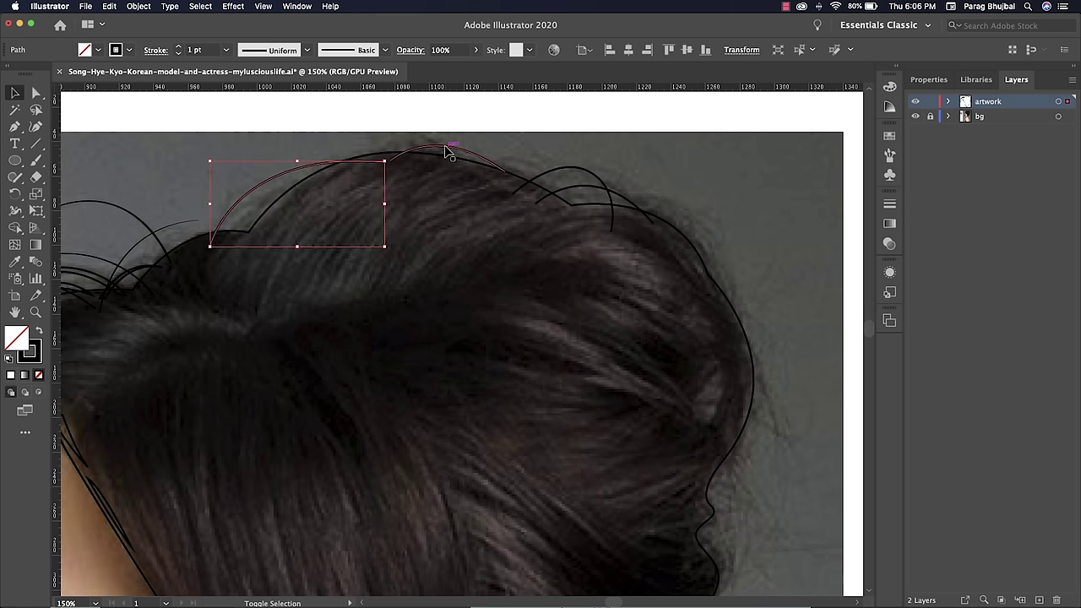
pyautogui.keyDown('shift'); pyautogui.click(577, 176); pyautogui.keyUp('shift')
pyautogui.click(271, 50)
pyautogui.click(262, 150)
pyautogui.click(535, 137)
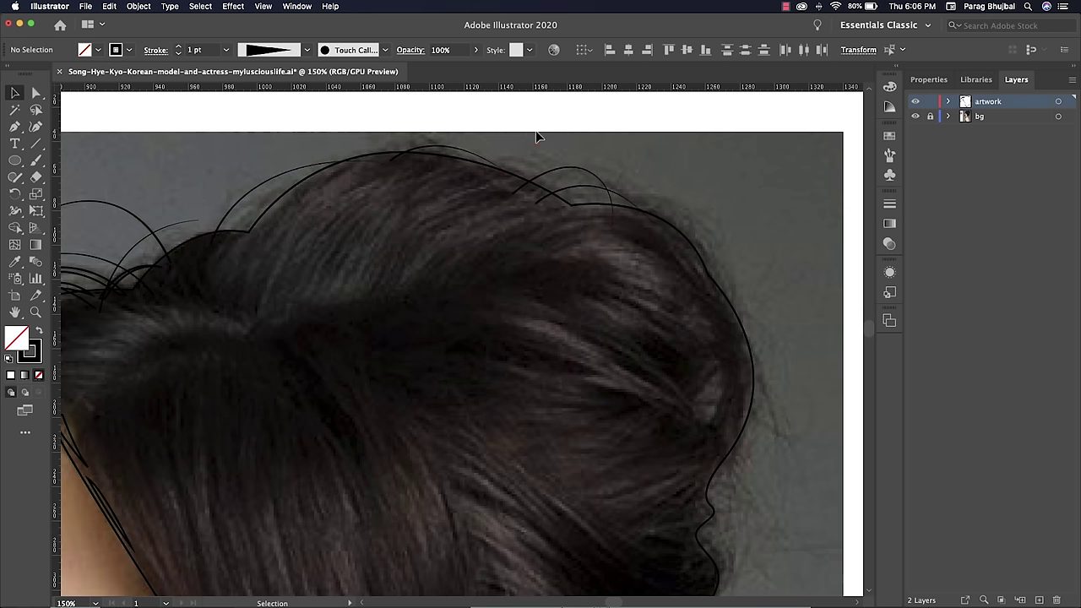
pyautogui.hscroll(5, 357, 169)
pyautogui.click(389, 147)
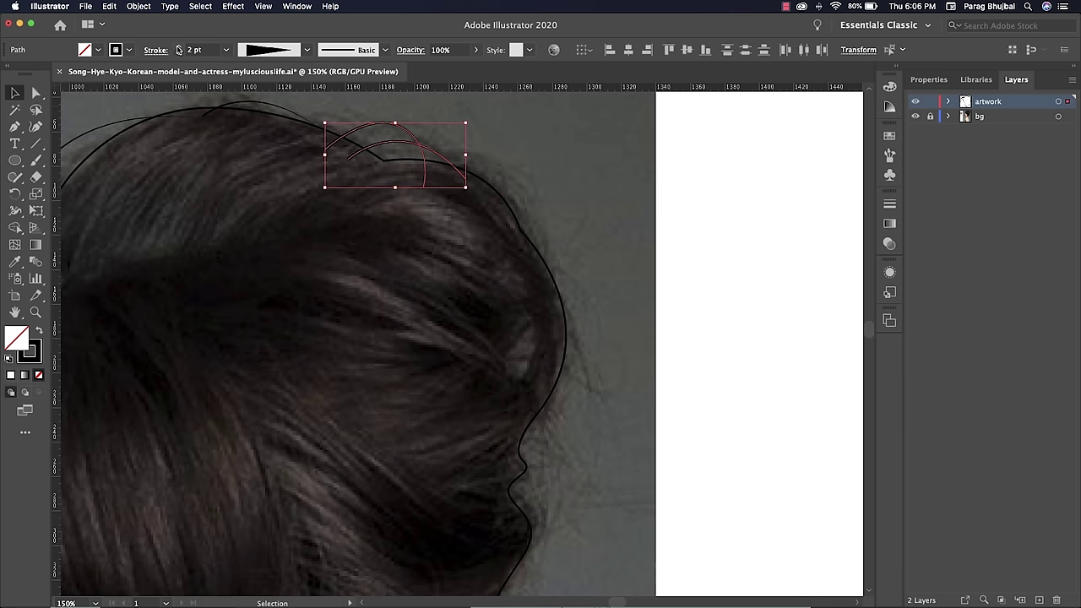
pyautogui.click(557, 175)
# Step: Draw two short strands along the bun's right edge
pyautogui.press('p')
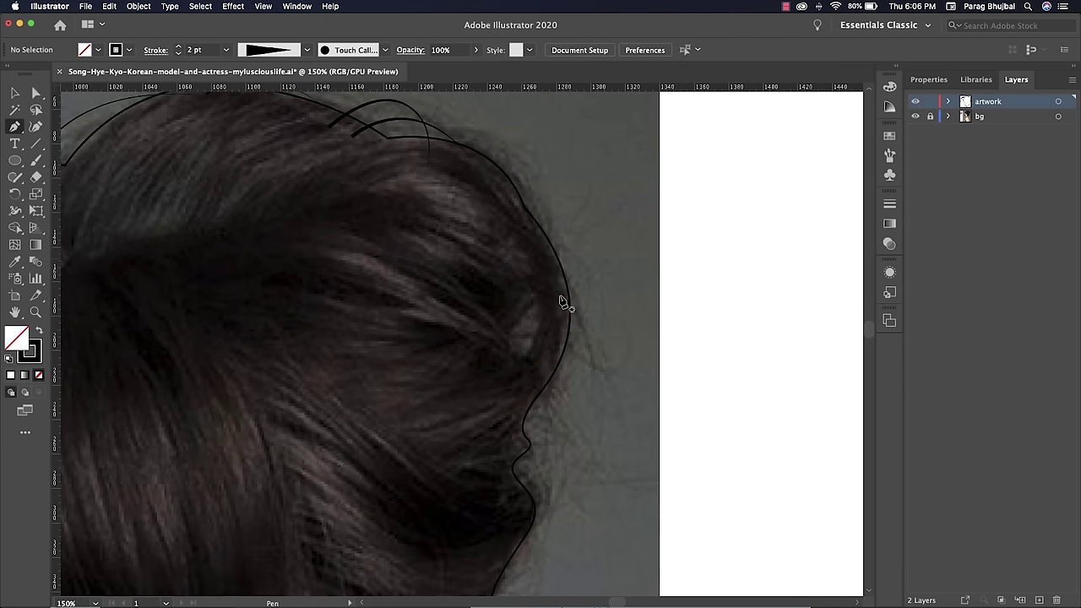
pyautogui.click(537, 279)
pyautogui.press('Escape')
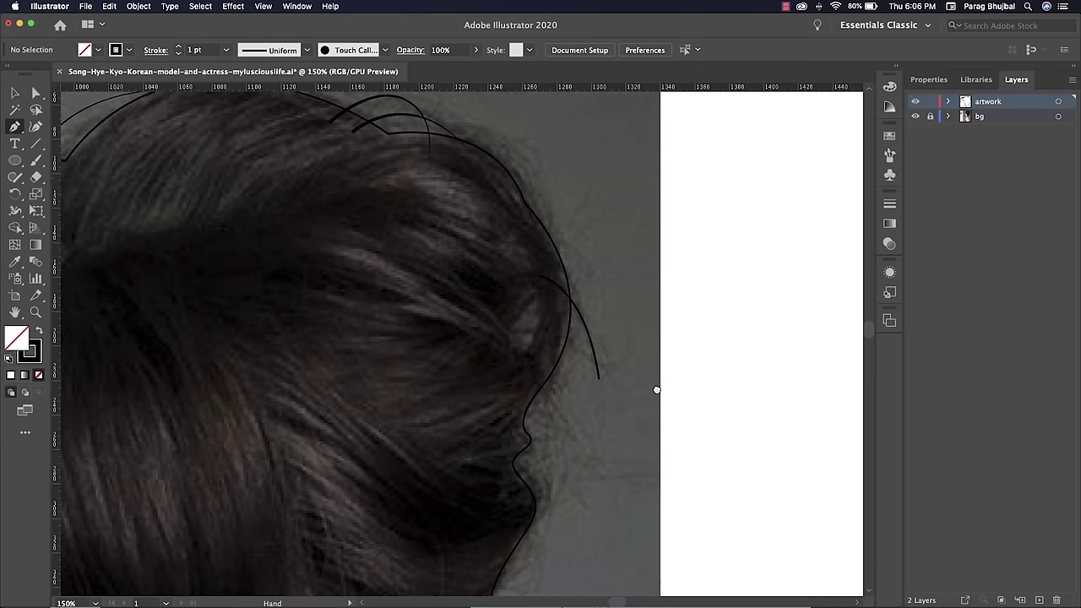
pyautogui.scroll(-2, 656, 386)
pyautogui.click(524, 330)
pyautogui.click(561, 374)
pyautogui.press('Escape')
# Step: Add three more curved strands down the bun's right side
pyautogui.moveTo(597, 411); pyautogui.dragTo(610, 332)
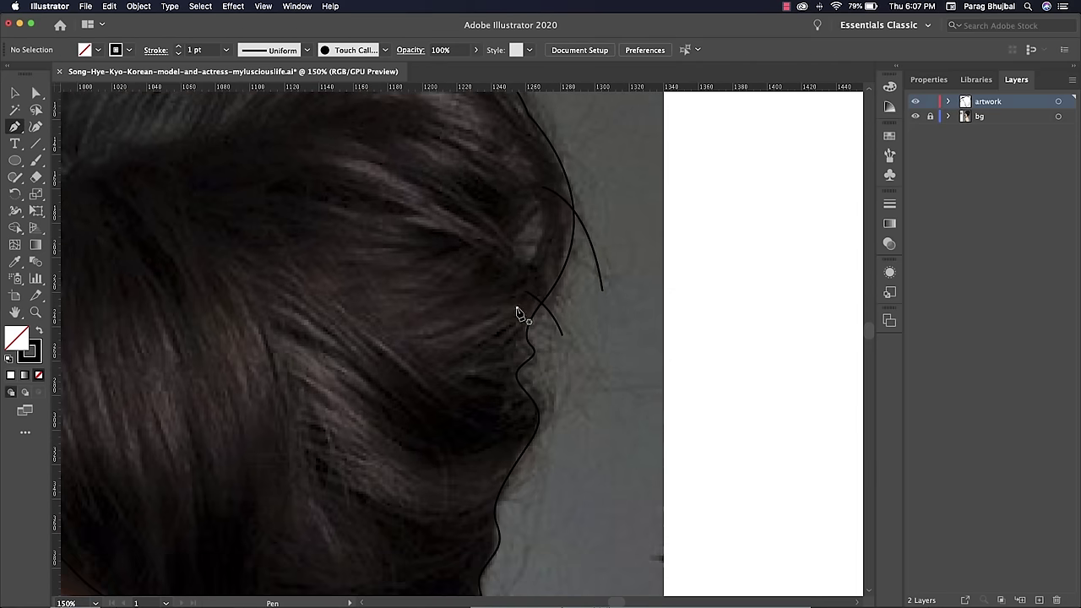
pyautogui.click(538, 281)
pyautogui.click(561, 390)
pyautogui.press('Escape')
pyautogui.click(539, 270)
pyautogui.click(555, 412)
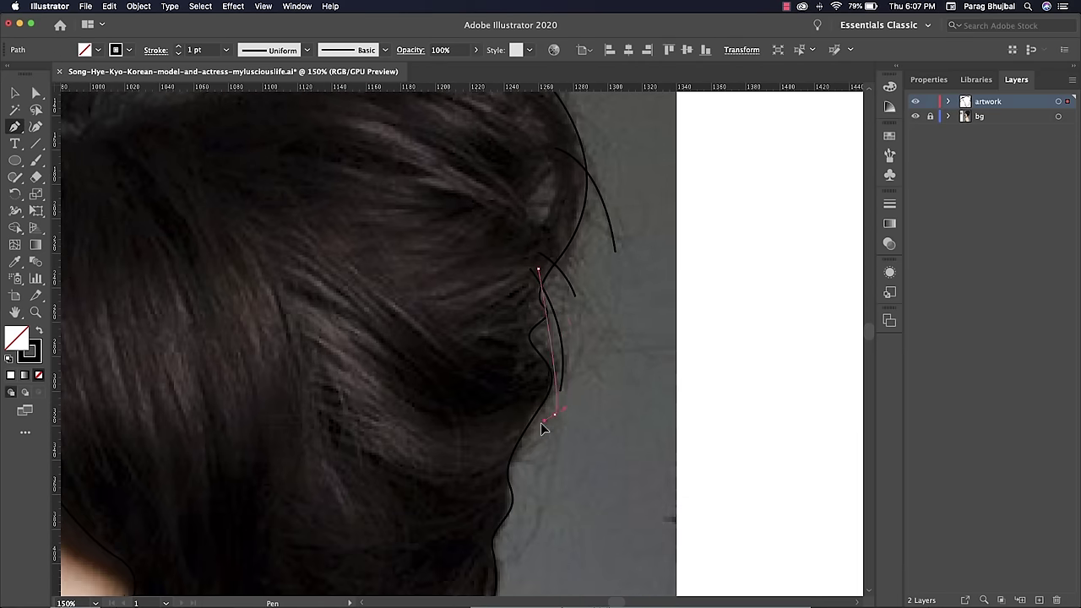
pyautogui.press('Escape')
# Step: Draw a longer multi-anchor strand curving along the bun's back edge
pyautogui.moveTo(630, 382); pyautogui.dragTo(628, 375)
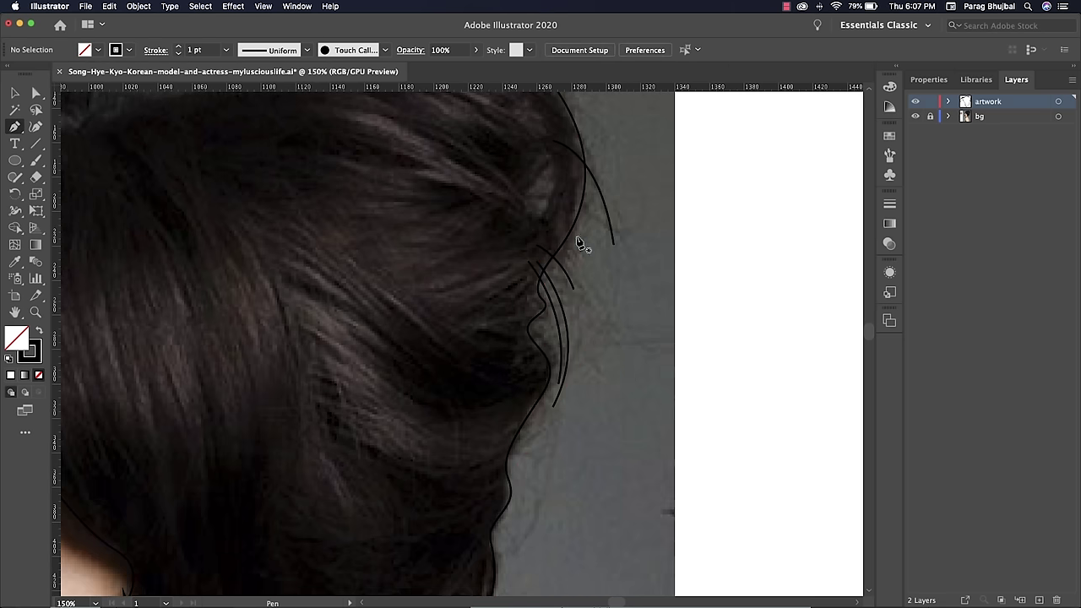
pyautogui.click(548, 233)
pyautogui.press('Escape')
pyautogui.scroll(3, 608, 338)
pyautogui.click(552, 246)
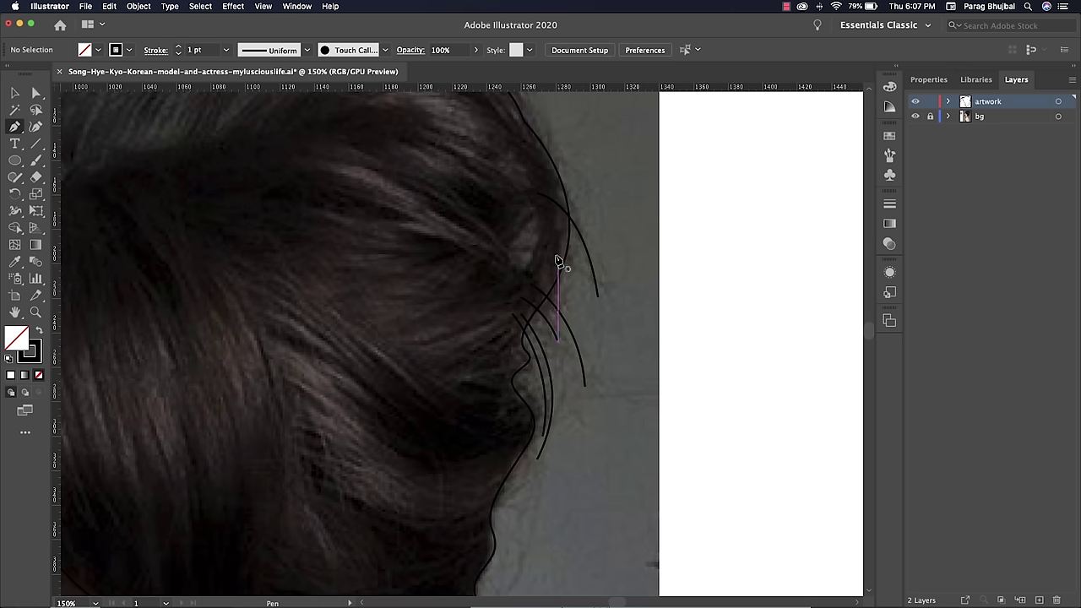
pyautogui.moveTo(608, 282)
pyautogui.mouseDown()
pyautogui.moveTo(636, 286)
pyautogui.moveTo(675, 355)
pyautogui.mouseUp()
pyautogui.click(625, 233)
pyautogui.press('Escape')
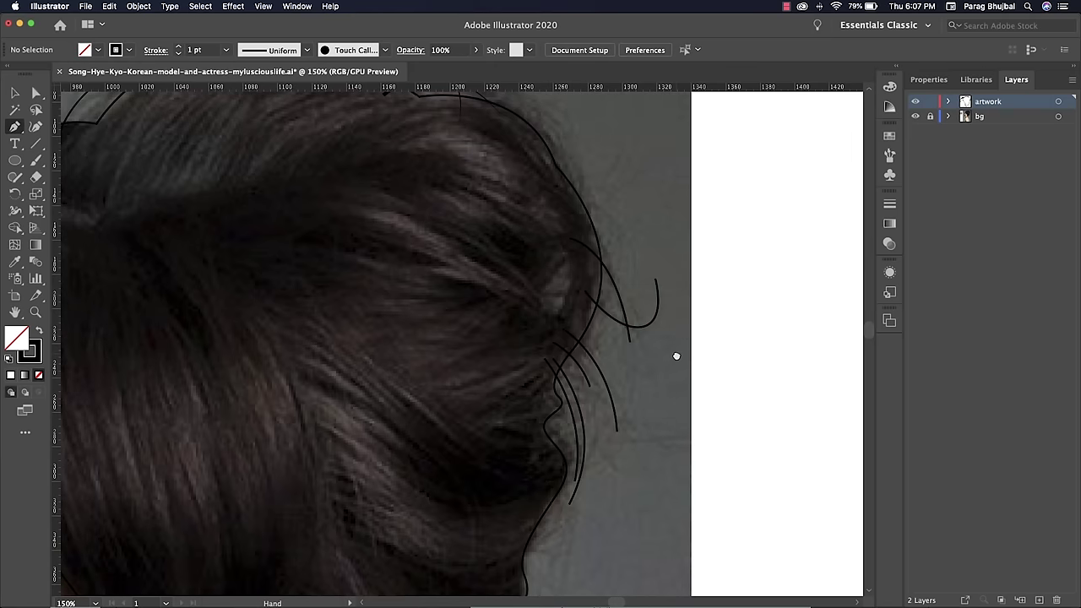
# Step: Add two smooth curved strands on the bun and begin one below it
pyautogui.click(568, 262)
pyautogui.moveTo(557, 314); pyautogui.dragTo(538, 340)
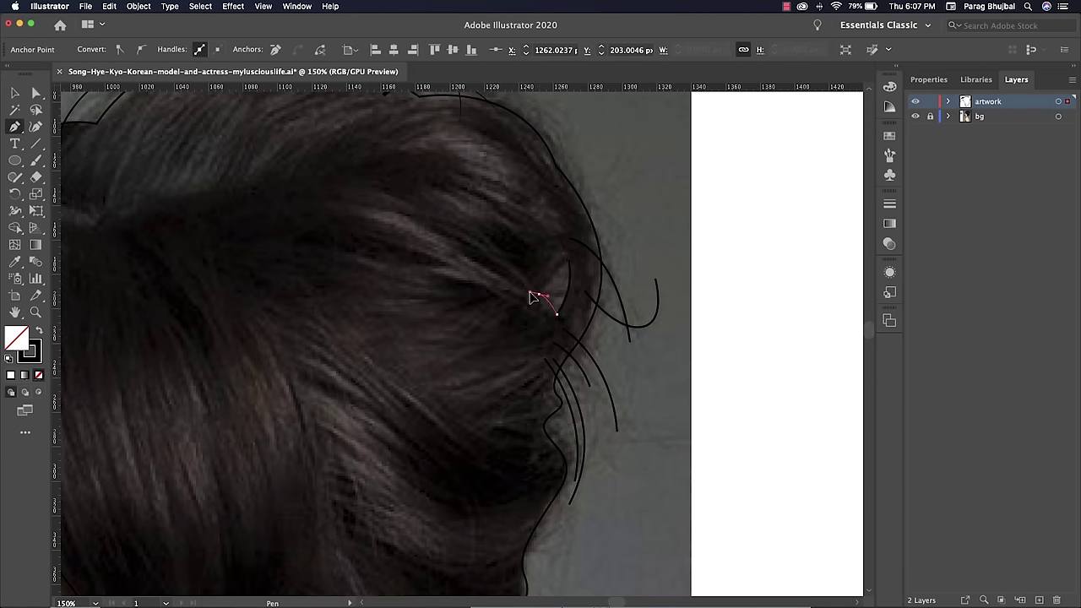
pyautogui.press('Escape')
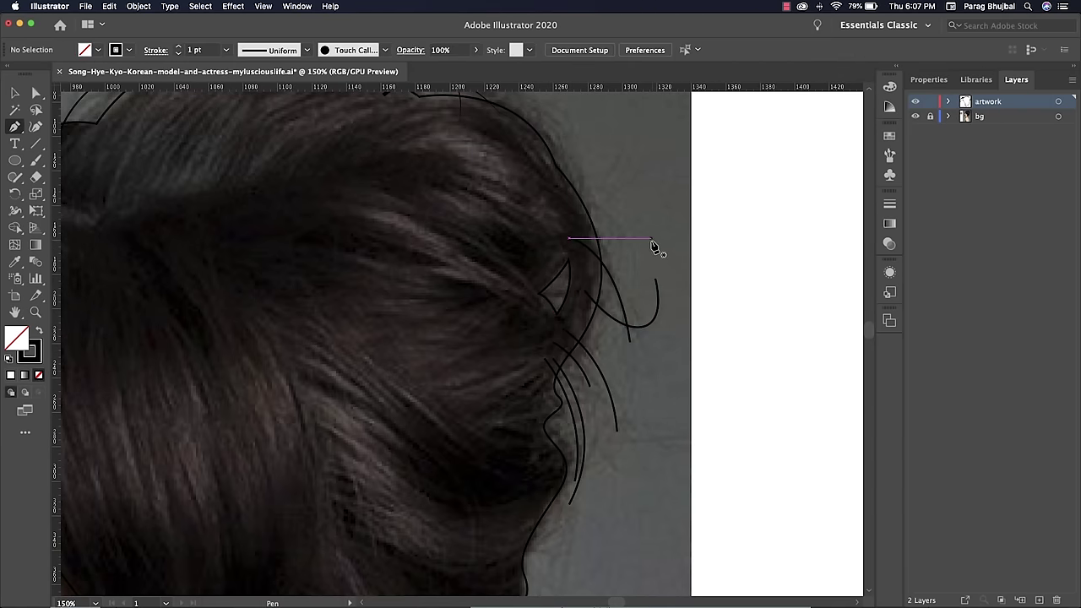
pyautogui.scroll(-5, 653, 246)
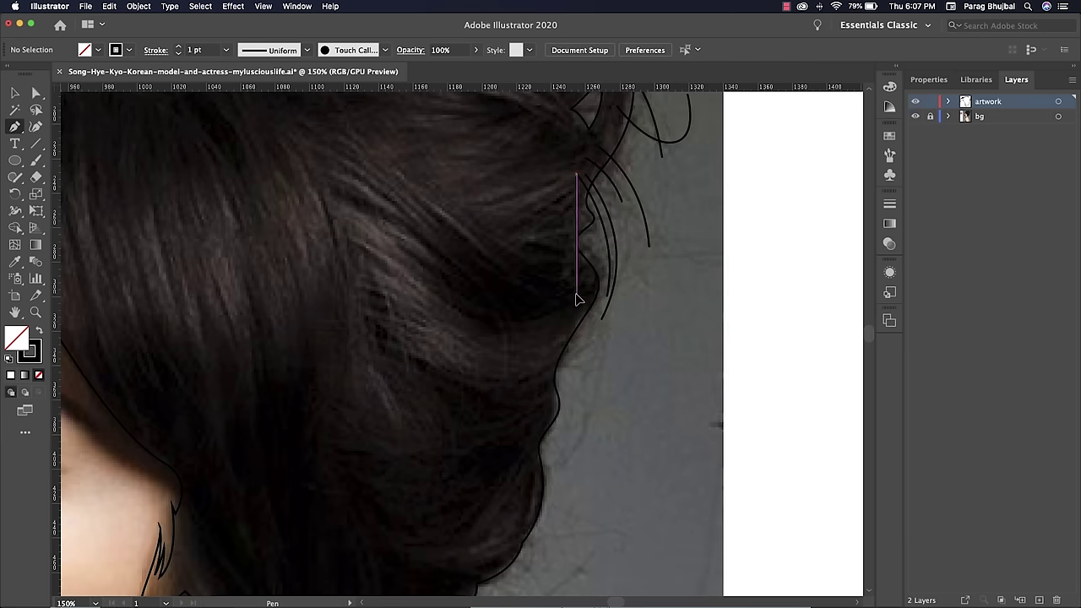
pyautogui.moveTo(576, 299); pyautogui.dragTo(604, 374)
pyautogui.moveTo(560, 456); pyautogui.dragTo(608, 459)
pyautogui.press('Escape')
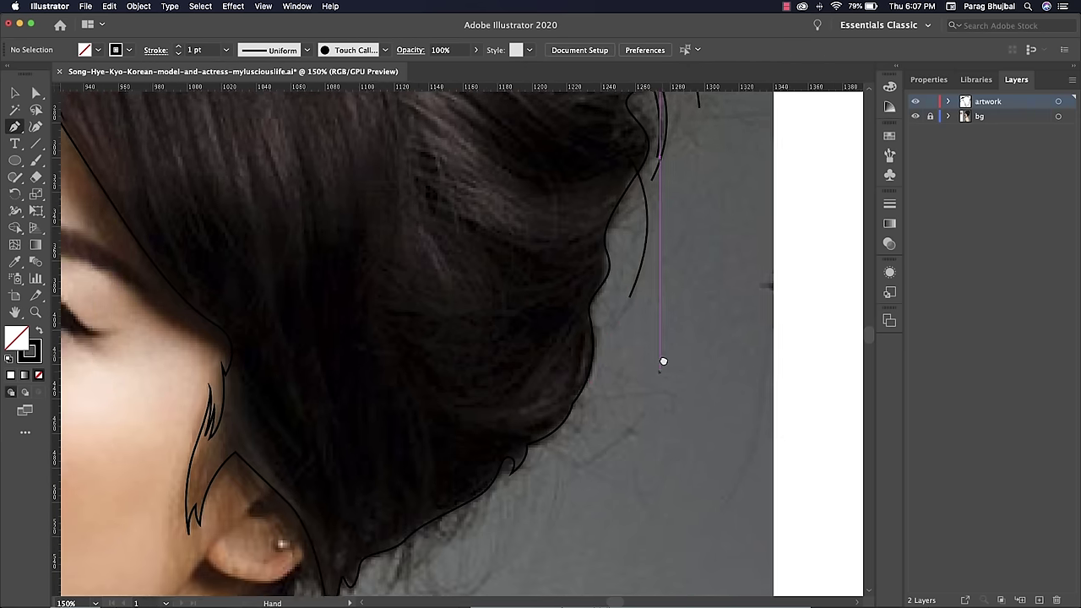
pyautogui.scroll(-4, 664, 343)
pyautogui.moveTo(563, 361); pyautogui.dragTo(563, 426)
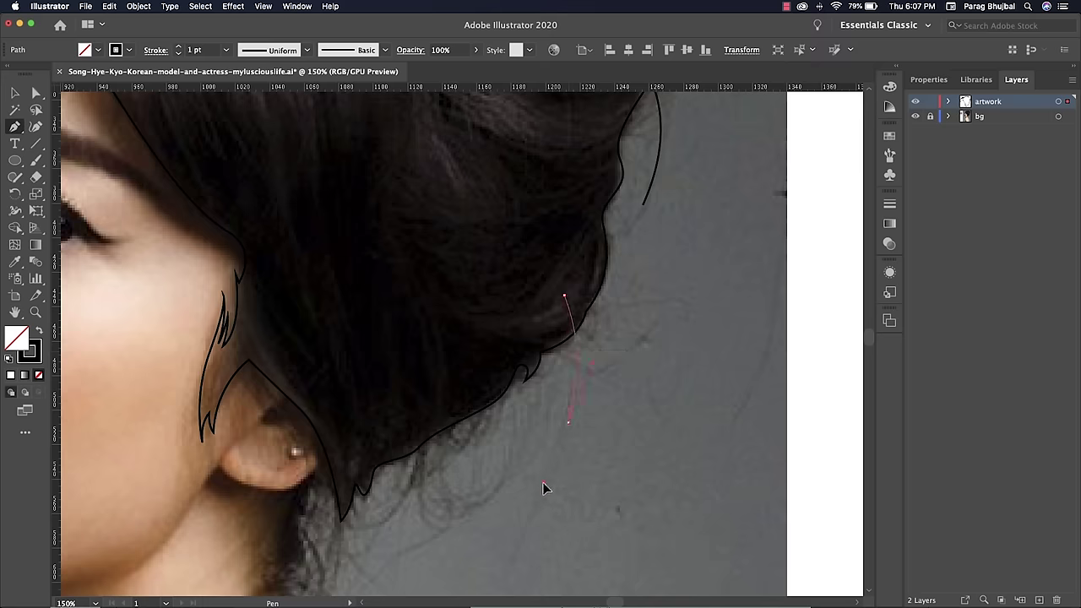
# Step: Draw a strand curving downward from the bun's edge
pyautogui.press('Escape')
pyautogui.click(557, 343)
pyautogui.moveTo(631, 364); pyautogui.dragTo(649, 326)
pyautogui.moveTo(581, 447)
pyautogui.mouseDown()
pyautogui.moveTo(687, 369)
pyautogui.moveTo(662, 375)
pyautogui.mouseUp()
# Step: Trace two strands from the bun's lower edge down past the hairline
pyautogui.click(547, 346)
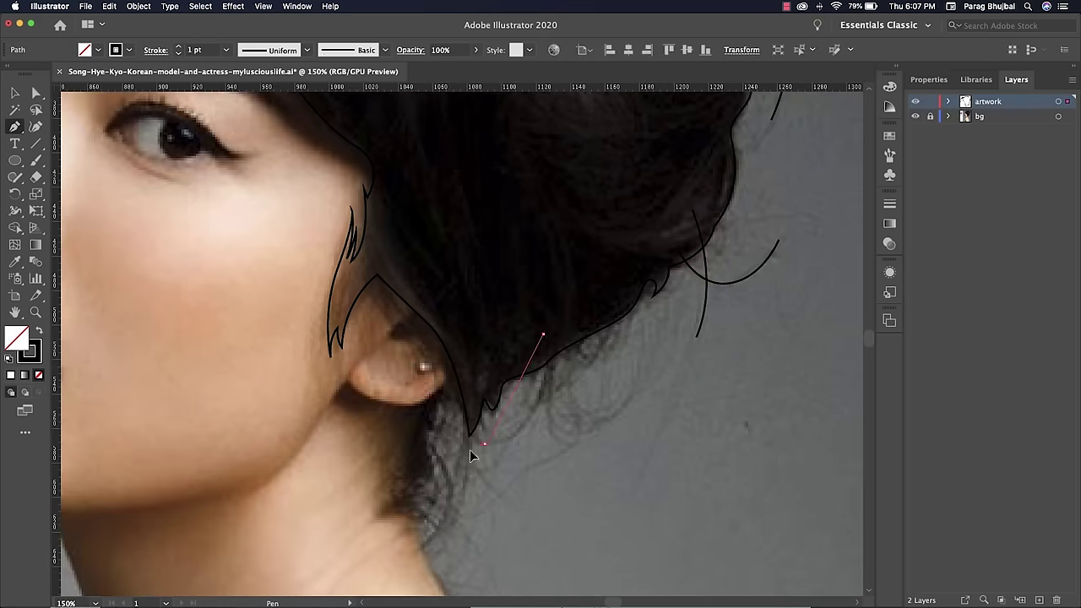
pyautogui.moveTo(485, 441); pyautogui.dragTo(434, 456)
pyautogui.moveTo(558, 367); pyautogui.dragTo(557, 405)
pyautogui.moveTo(619, 464); pyautogui.dragTo(624, 460)
pyautogui.press('Escape')
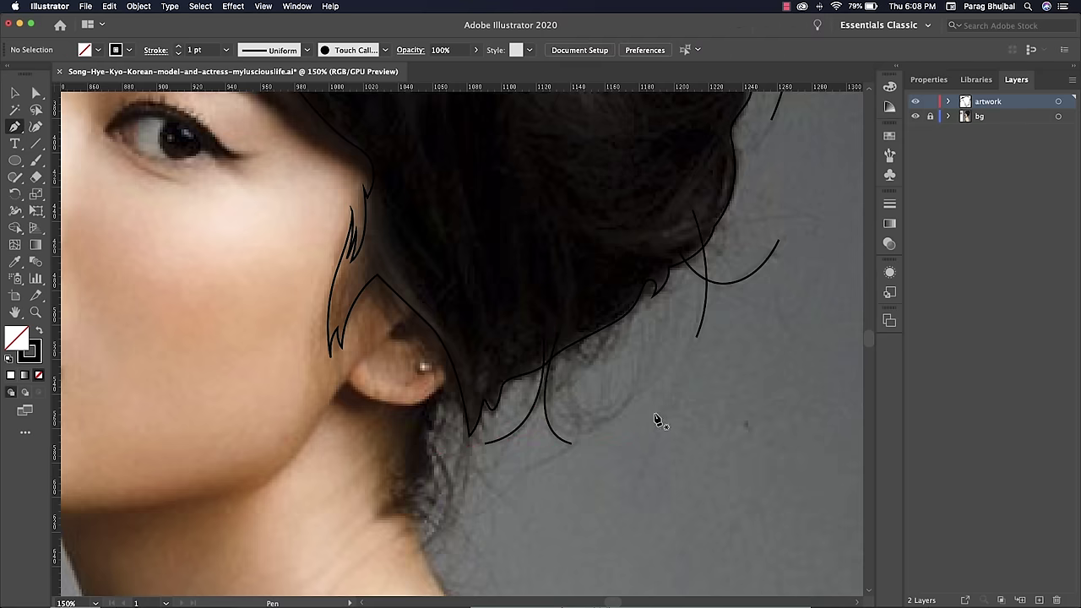
pyautogui.moveTo(568, 326); pyautogui.dragTo(573, 407)
pyautogui.click(636, 392)
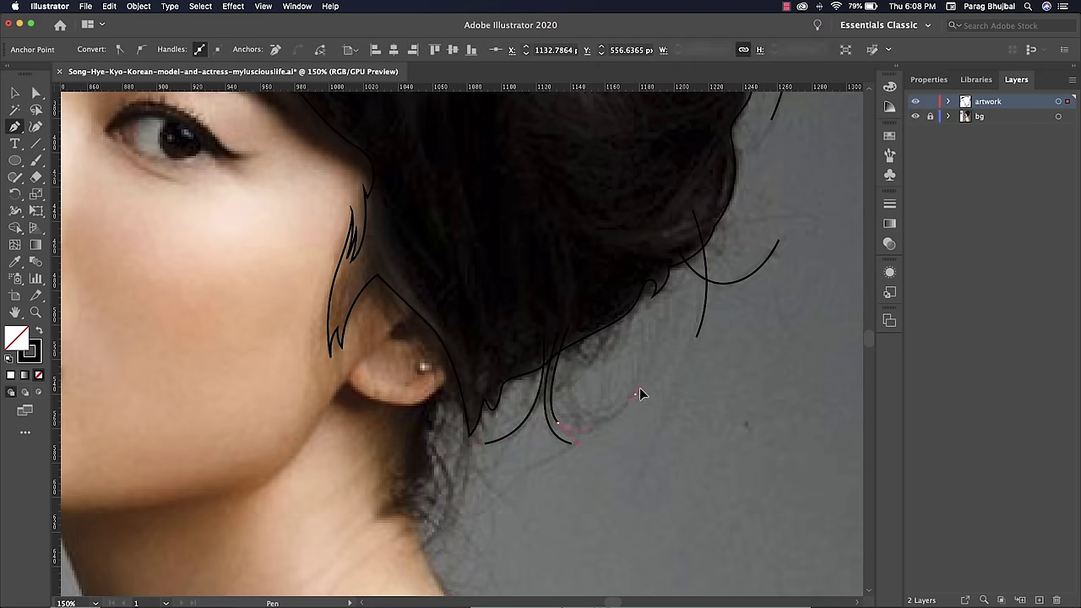
pyautogui.press('Escape')
# Step: Draw three strands hanging below the bun down along the back of the neck
pyautogui.click(539, 314)
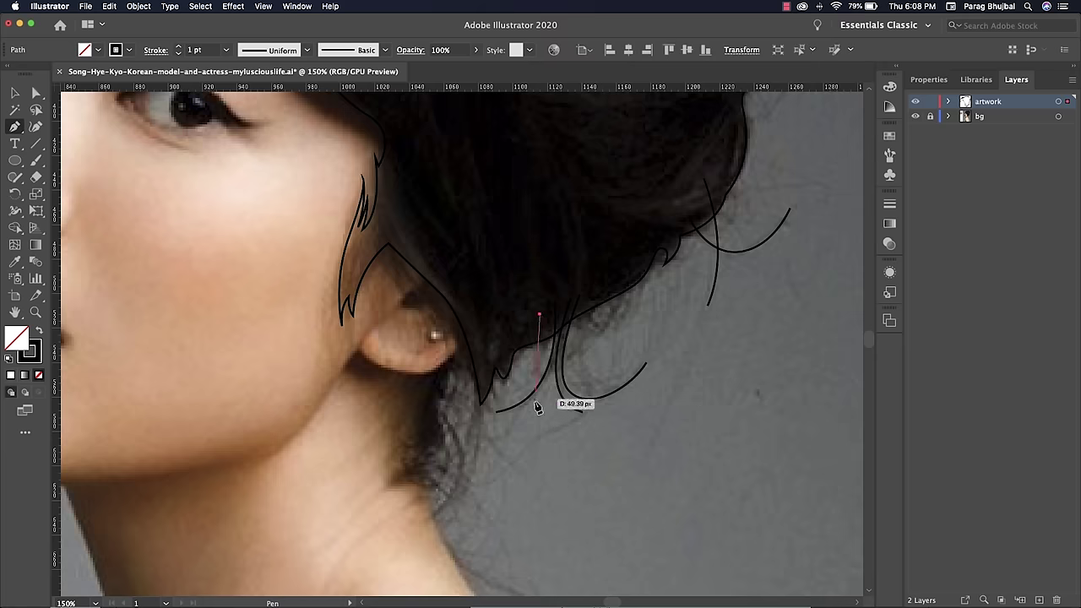
pyautogui.moveTo(504, 445); pyautogui.dragTo(503, 448)
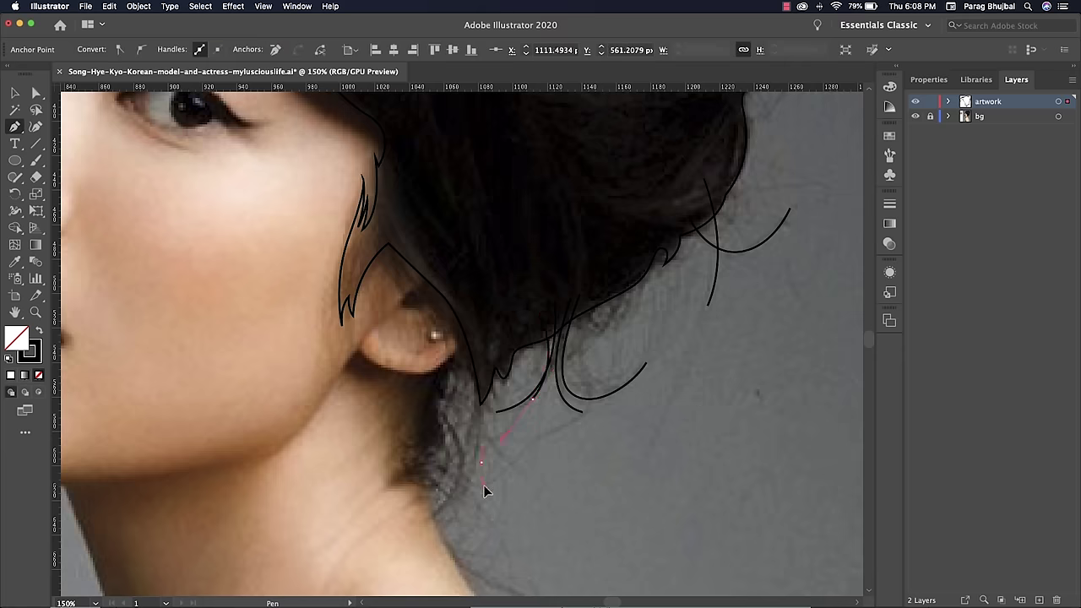
pyautogui.keyDown('super'); pyautogui.click(519, 499); pyautogui.keyUp('super')
pyautogui.scroll(-3, 582, 482)
pyautogui.click(447, 362)
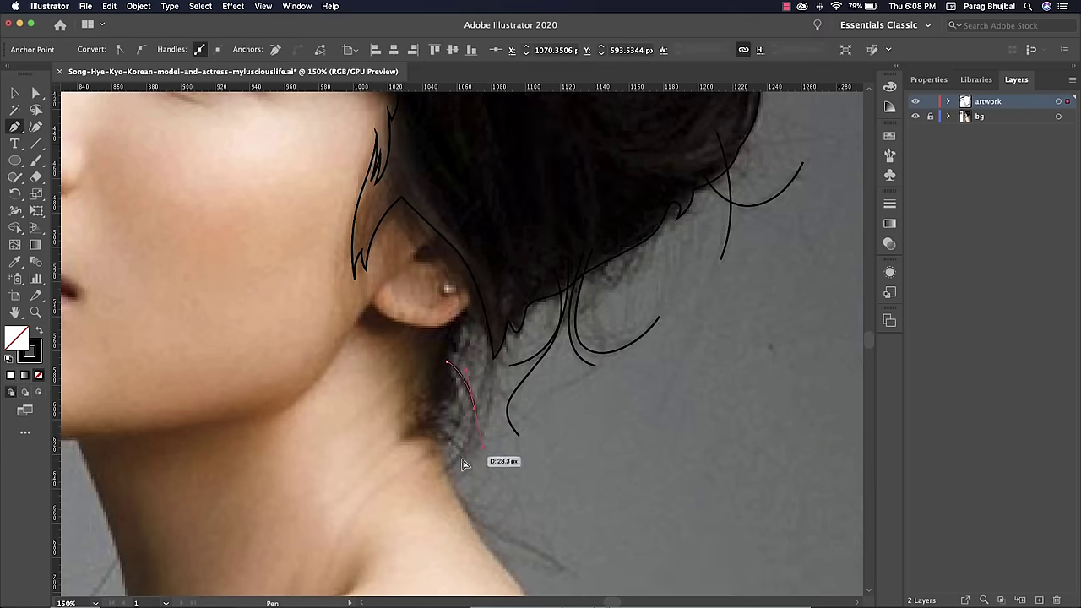
pyautogui.moveTo(456, 460); pyautogui.dragTo(432, 499)
pyautogui.keyDown('super'); pyautogui.click(470, 507); pyautogui.keyUp('super')
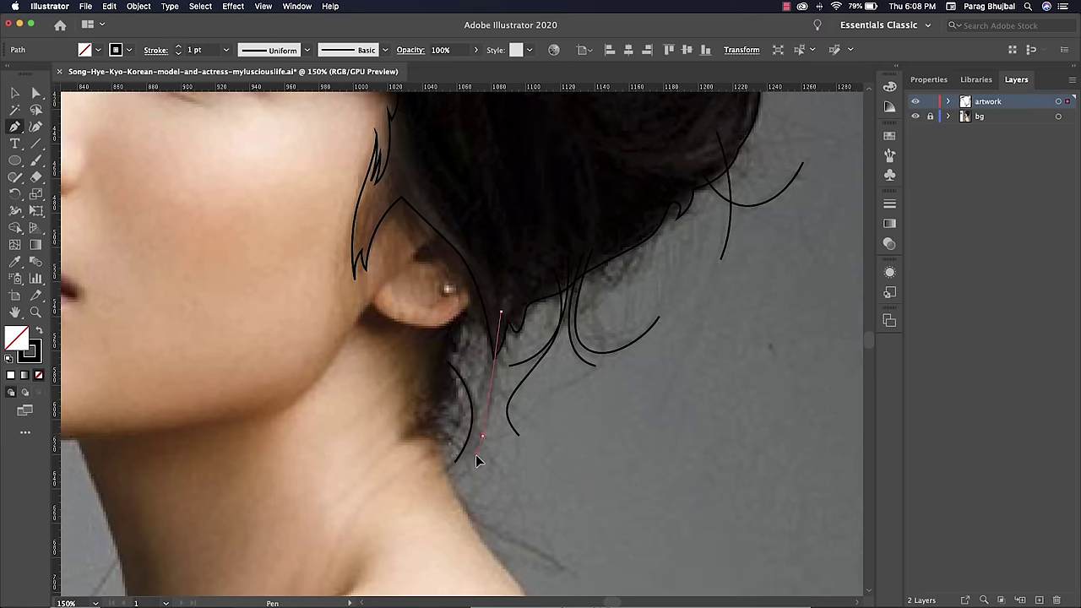
pyautogui.click(491, 295)
pyautogui.moveTo(478, 414); pyautogui.dragTo(471, 439)
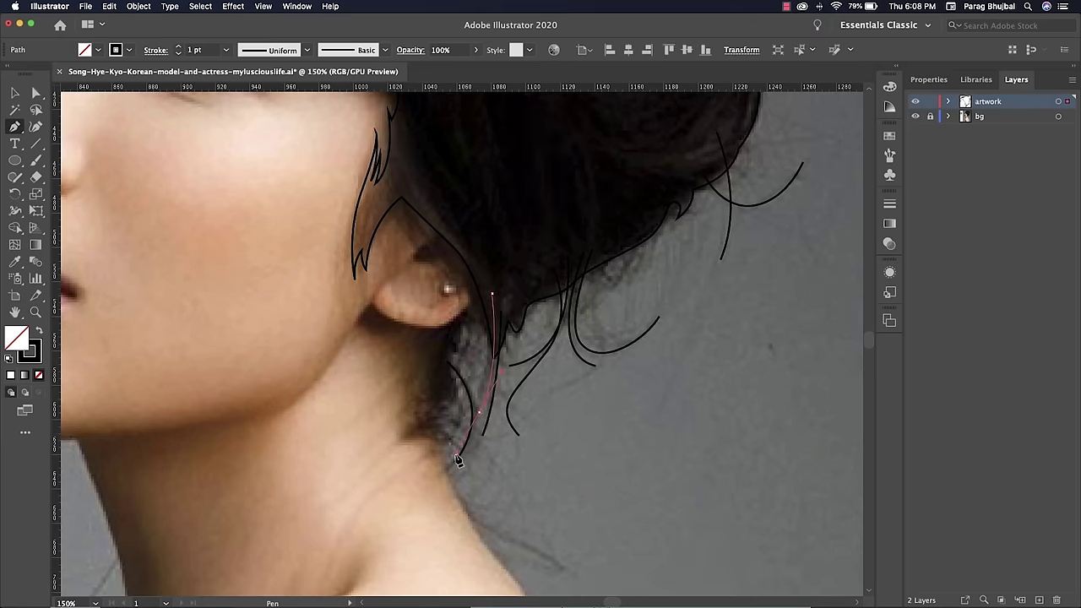
# Step: Outline a closed wisp shape near the neck, ending at its start point
pyautogui.keyDown('super'); pyautogui.click(457, 460); pyautogui.keyUp('super')
pyautogui.scroll(-2, 462, 355)
pyautogui.click(468, 235)
pyautogui.moveTo(444, 289); pyautogui.dragTo(438, 301)
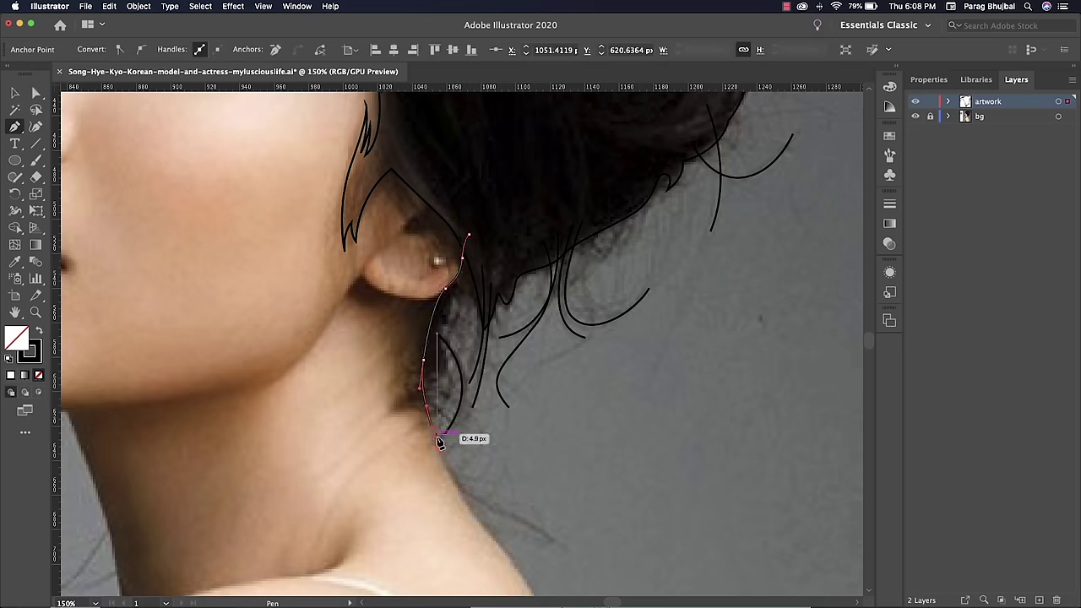
pyautogui.click(478, 308)
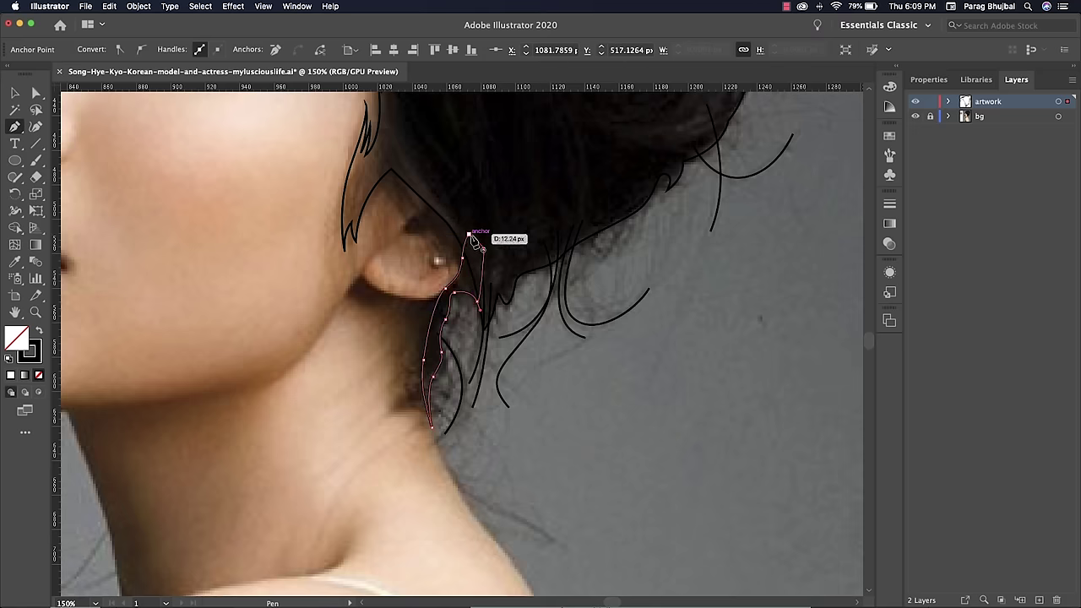
pyautogui.click(471, 237)
pyautogui.keyDown('super'); pyautogui.click(759, 403); pyautogui.keyUp('super')
# Step: Draw a long curve following the neck
pyautogui.scroll(-3, 460, 494)
pyautogui.click(429, 431)
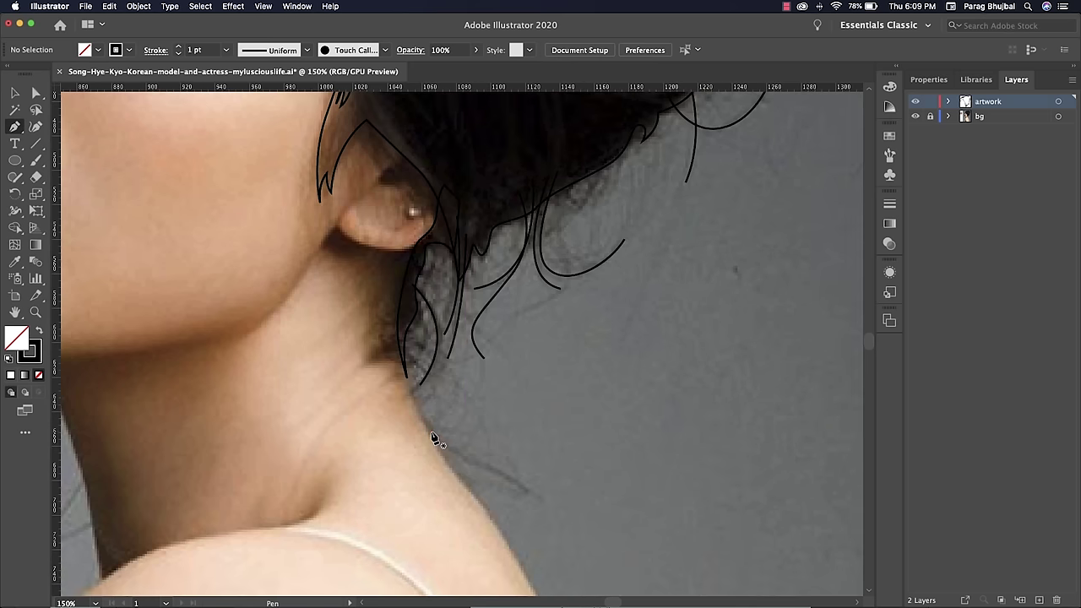
pyautogui.keyDown('super'); pyautogui.click(633, 483); pyautogui.keyUp('super')
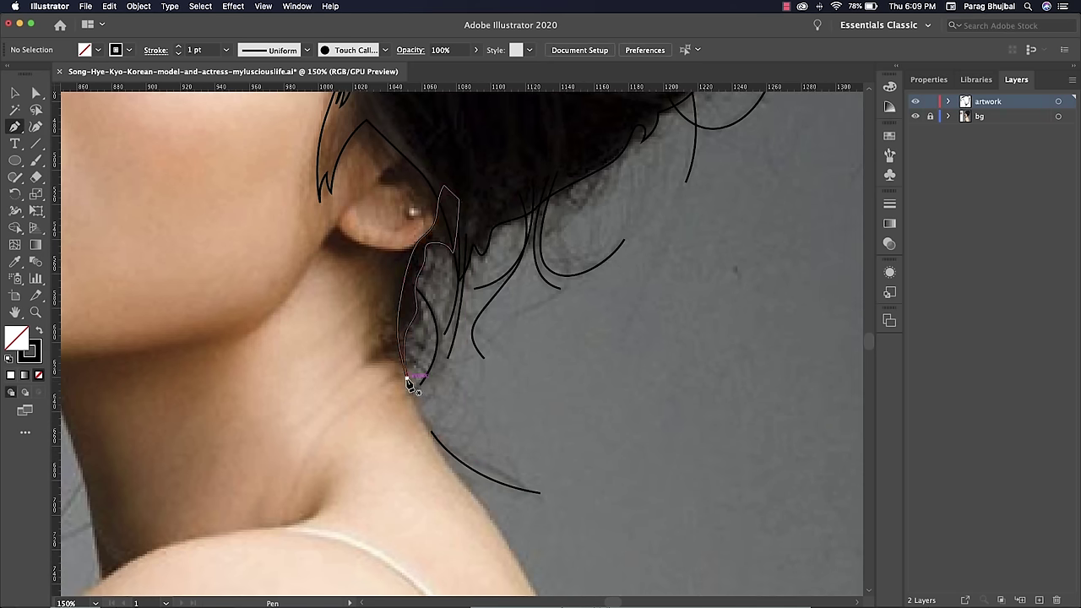
pyautogui.click(408, 381)
pyautogui.click(432, 433)
pyautogui.keyDown('super'); pyautogui.click(507, 397); pyautogui.keyUp('super')
pyautogui.moveTo(516, 390); pyautogui.dragTo(518, 437)
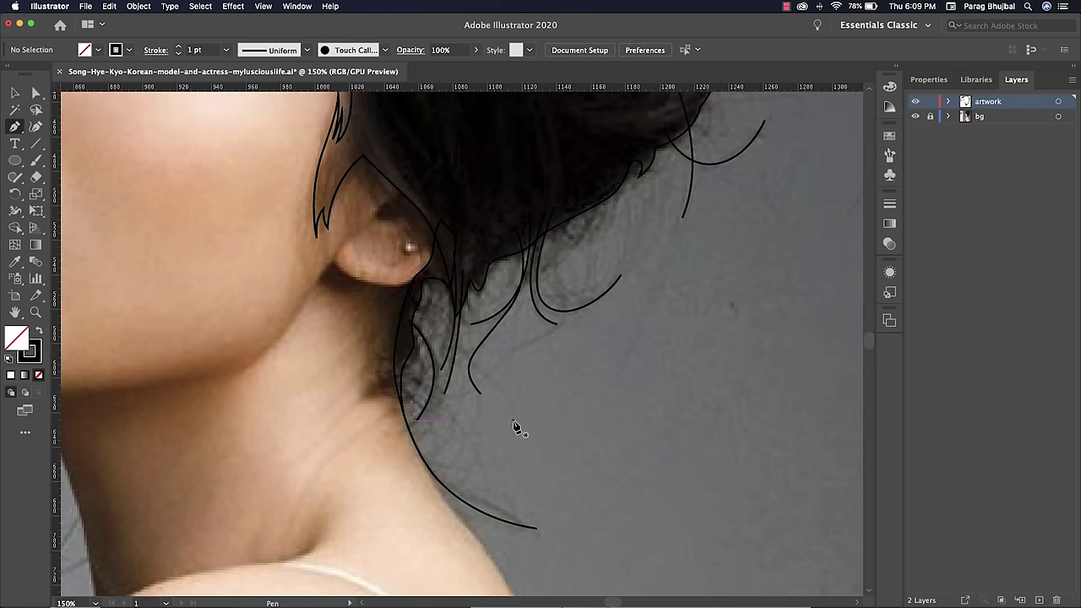
# Step: Add two downward-curving wisps at the nape
pyautogui.moveTo(485, 275); pyautogui.dragTo(482, 467)
pyautogui.keyDown('super'); pyautogui.click(579, 411); pyautogui.keyUp('super')
pyautogui.moveTo(579, 411); pyautogui.dragTo(566, 415)
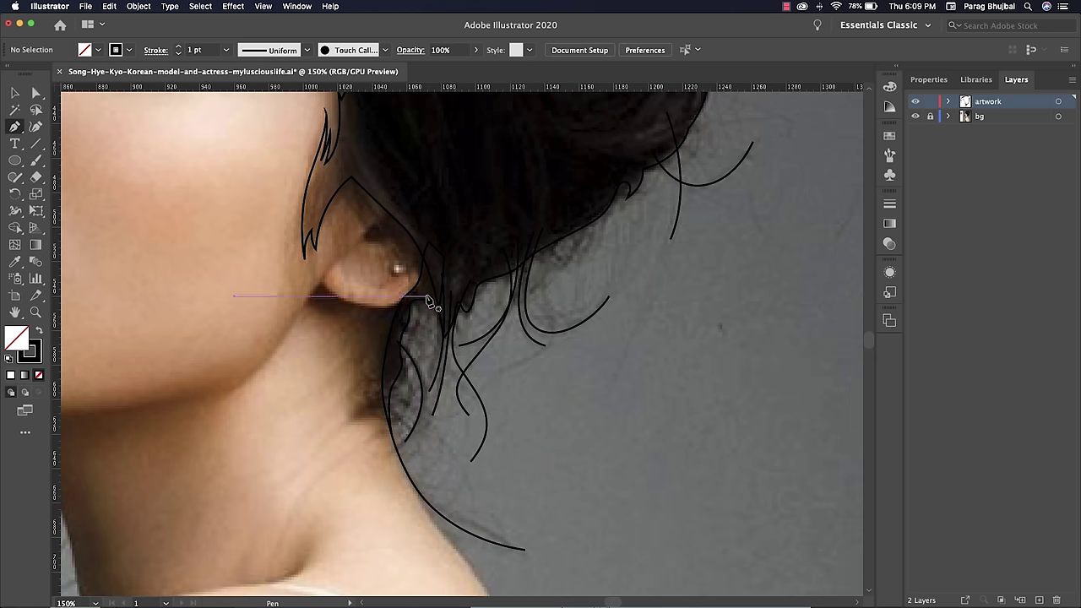
pyautogui.moveTo(421, 292); pyautogui.dragTo(411, 384)
pyautogui.moveTo(428, 291); pyautogui.dragTo(421, 408)
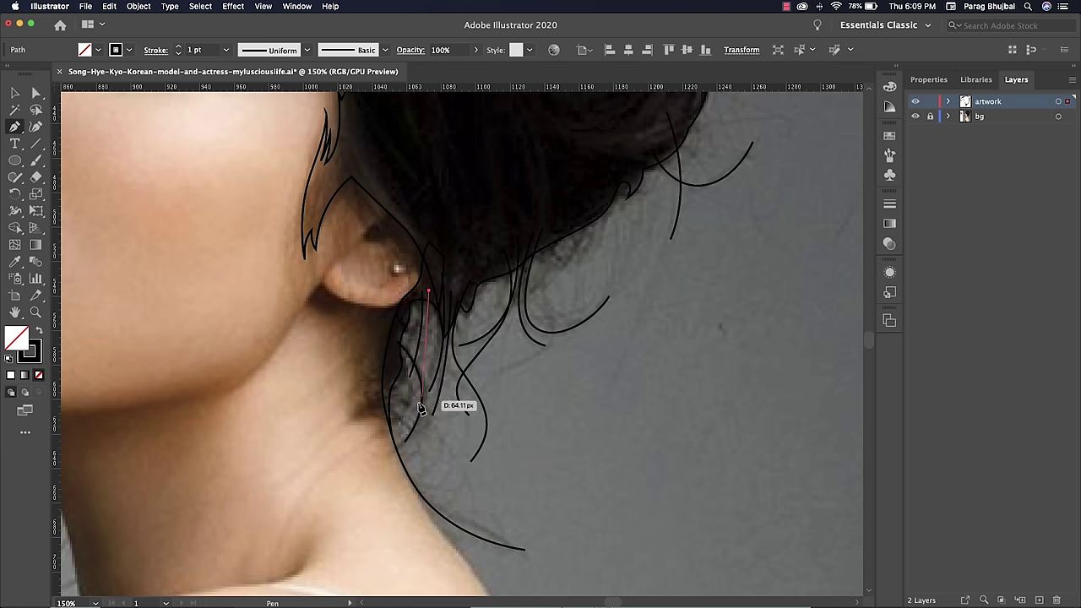
pyautogui.keyDown('super'); pyautogui.click(380, 450); pyautogui.keyUp('super')
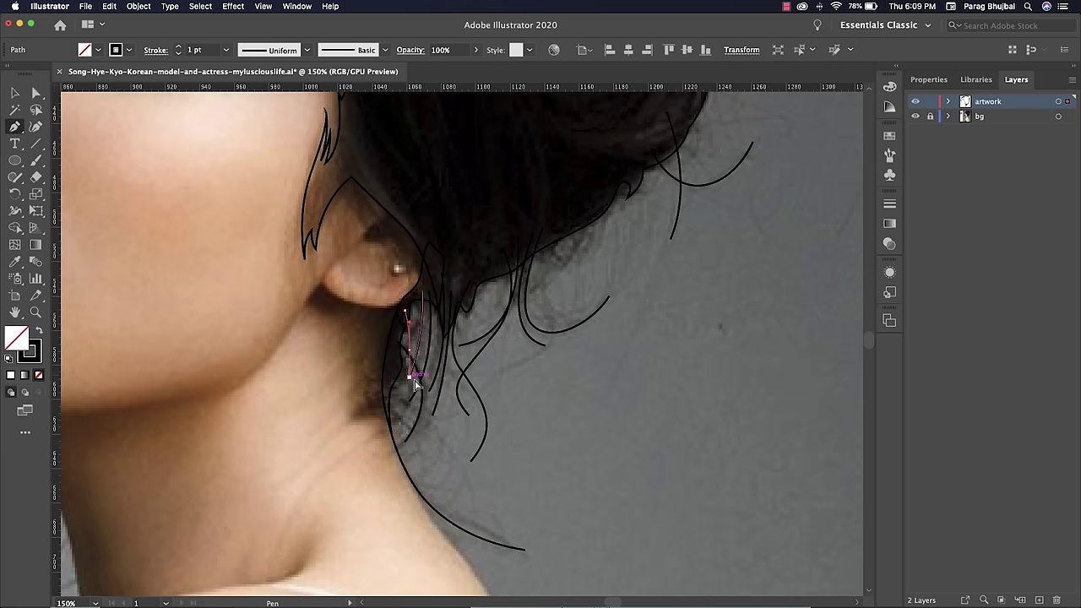
pyautogui.keyDown('super'); pyautogui.click(545, 391); pyautogui.keyUp('super')
pyautogui.scroll(-1, 544, 391)
# Step: Draw a strand at the bun's lower edge and another bending along the neck
pyautogui.click(547, 224)
pyautogui.moveTo(549, 284); pyautogui.dragTo(536, 353)
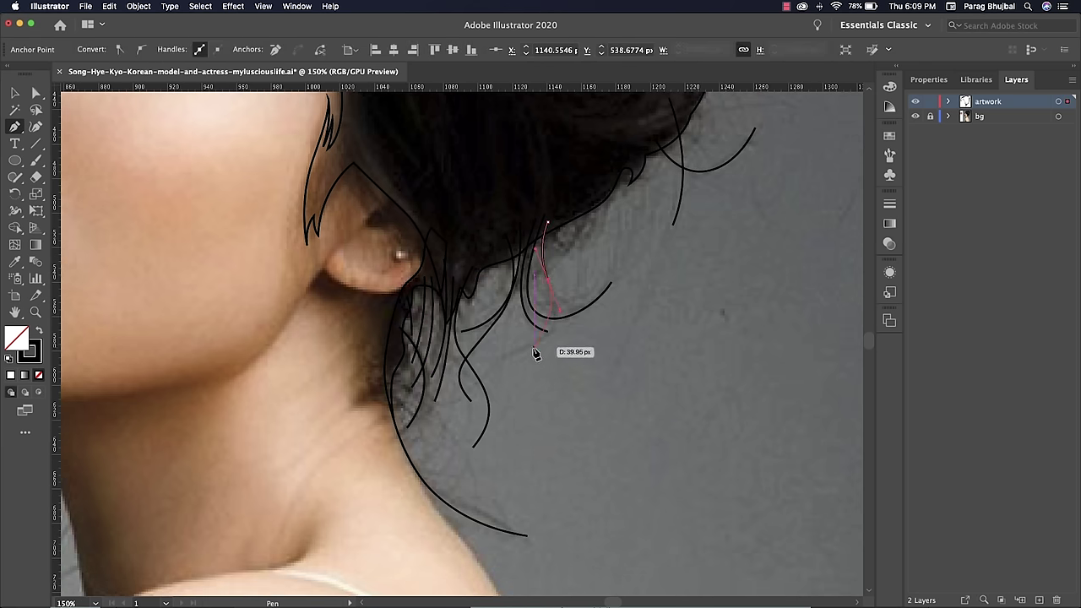
pyautogui.keyDown('super'); pyautogui.click(564, 411); pyautogui.keyUp('super')
pyautogui.scroll(-1, 618, 367)
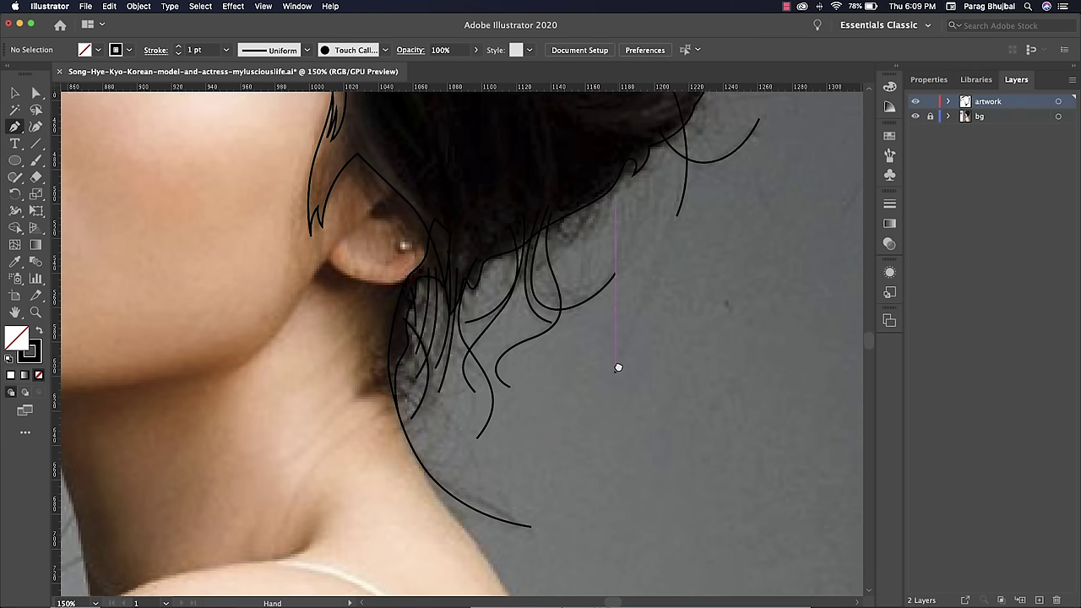
pyautogui.click(397, 349)
pyautogui.moveTo(426, 355); pyautogui.dragTo(435, 411)
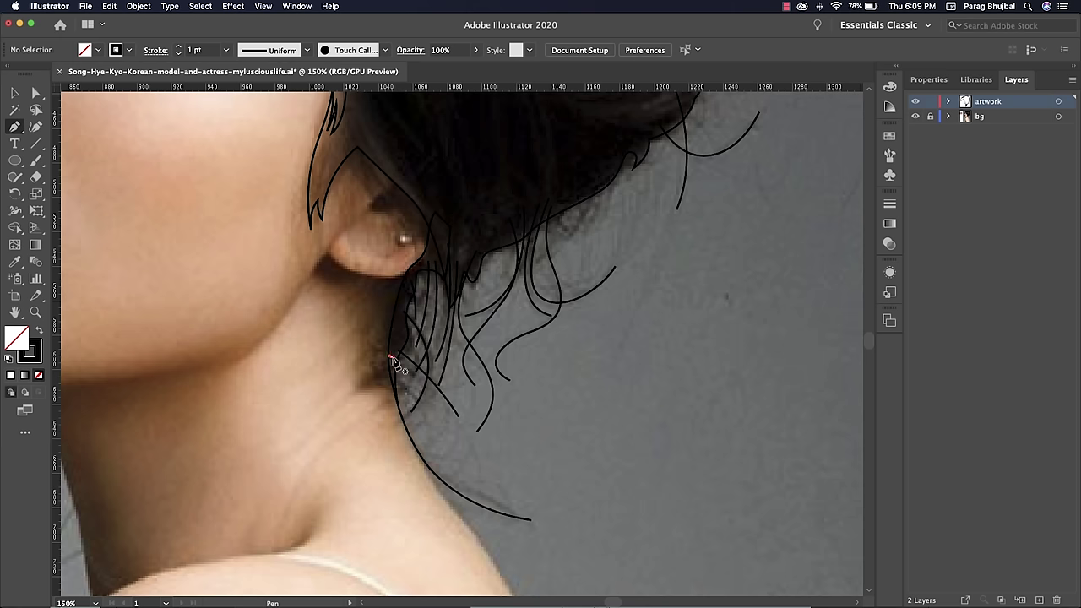
pyautogui.moveTo(465, 444); pyautogui.dragTo(478, 512)
pyautogui.keyDown('super'); pyautogui.click(591, 405); pyautogui.keyUp('super')
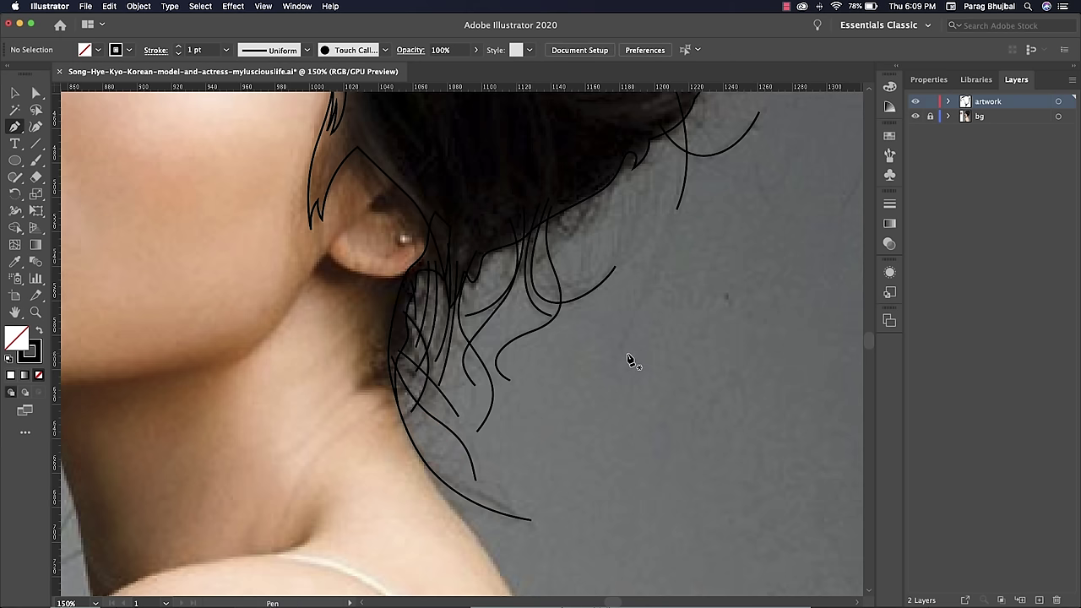
# Step: Pan across the nape and draw one more downward-curving strand
pyautogui.scroll(5, 629, 361)
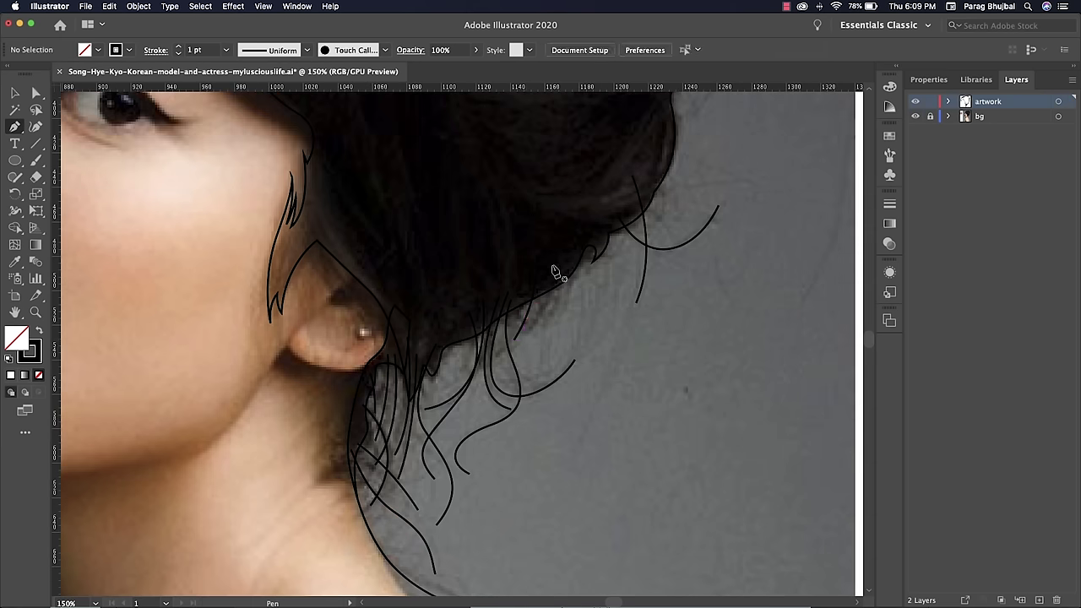
pyautogui.hscroll(5, 683, 316)
pyautogui.moveTo(477, 326)
pyautogui.mouseDown()
pyautogui.moveTo(477, 380)
pyautogui.moveTo(561, 366)
pyautogui.mouseUp()
pyautogui.keyDown('super'); pyautogui.click(599, 393); pyautogui.keyUp('super')
pyautogui.scroll(3, 596, 415)
pyautogui.hscroll(2, 596, 415)
pyautogui.scroll(3, 608, 399)
pyautogui.hscroll(2, 608, 398)
pyautogui.keyDown('super'); pyautogui.click(675, 391); pyautogui.keyUp('super')
# Step: Zoom out and draw a strand curving over the bun's crown
pyautogui.press('super+minus')
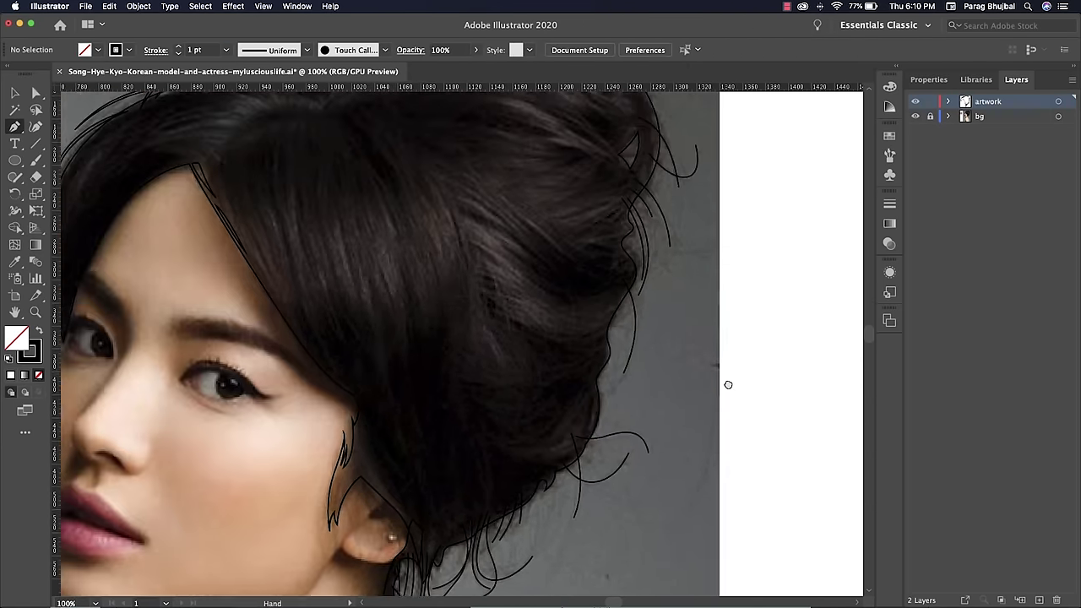
pyautogui.scroll(3, 728, 384)
pyautogui.scroll(4, 708, 429)
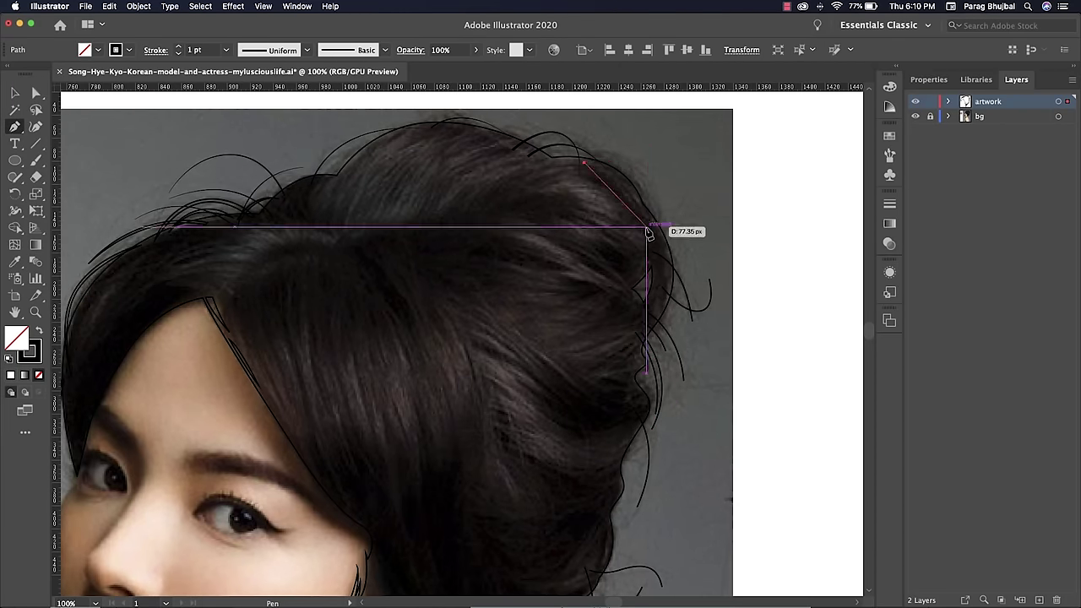
pyautogui.hscroll(2, 641, 279)
pyautogui.scroll(1, 642, 278)
pyautogui.click(567, 199)
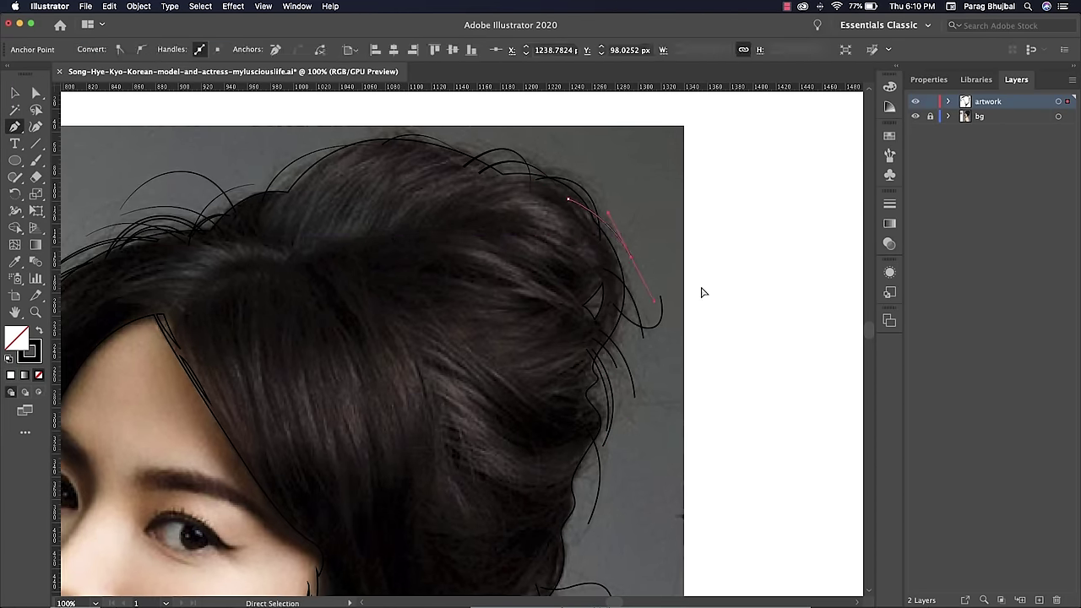
pyautogui.press('super+z')
pyautogui.click(517, 184)
pyautogui.moveTo(582, 173); pyautogui.dragTo(600, 181)
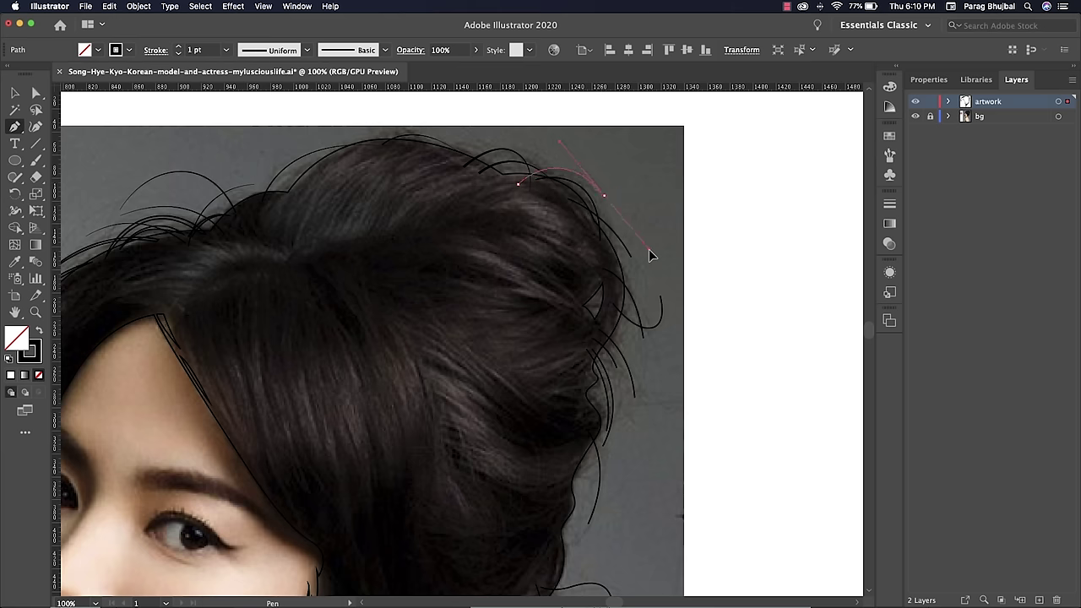
# Step: Add another strand across the crown and a curve along the bun's right side
pyautogui.hscroll(-3, 715, 212)
pyautogui.click(480, 139)
pyautogui.moveTo(545, 135); pyautogui.dragTo(564, 141)
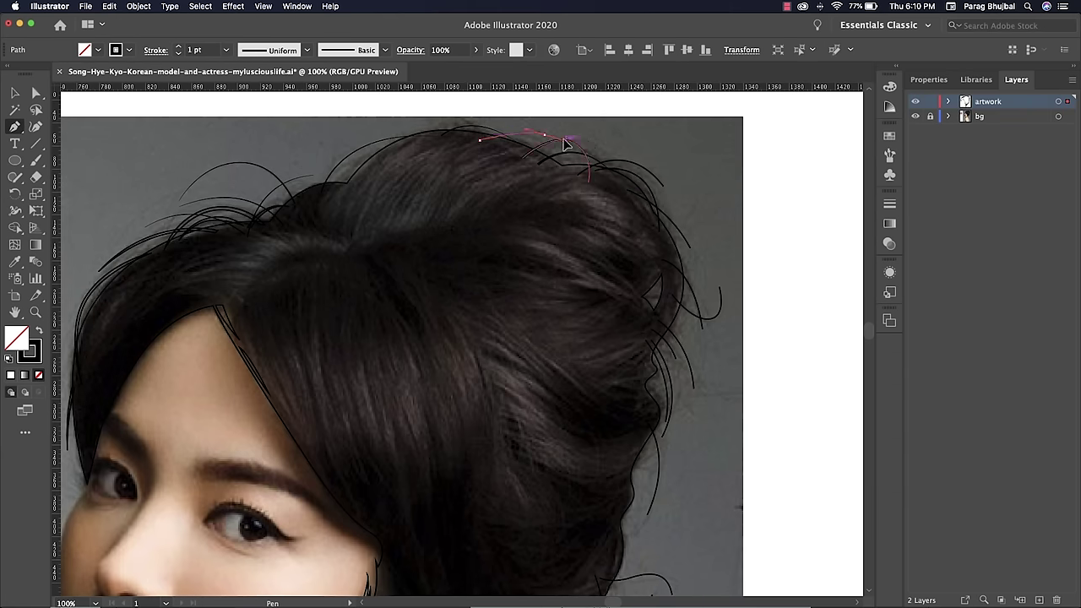
pyautogui.press('Escape')
pyautogui.scroll(-3, 439, 200)
pyautogui.scroll(-3, 524, 222)
pyautogui.moveTo(597, 329); pyautogui.dragTo(634, 345)
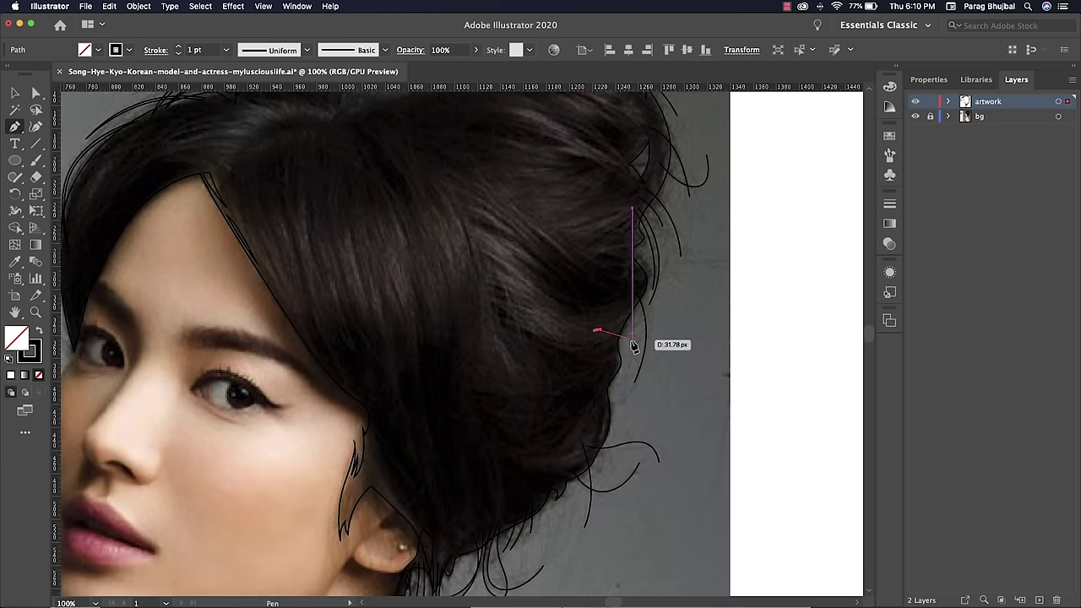
pyautogui.press('Escape')
pyautogui.scroll(5, 719, 345)
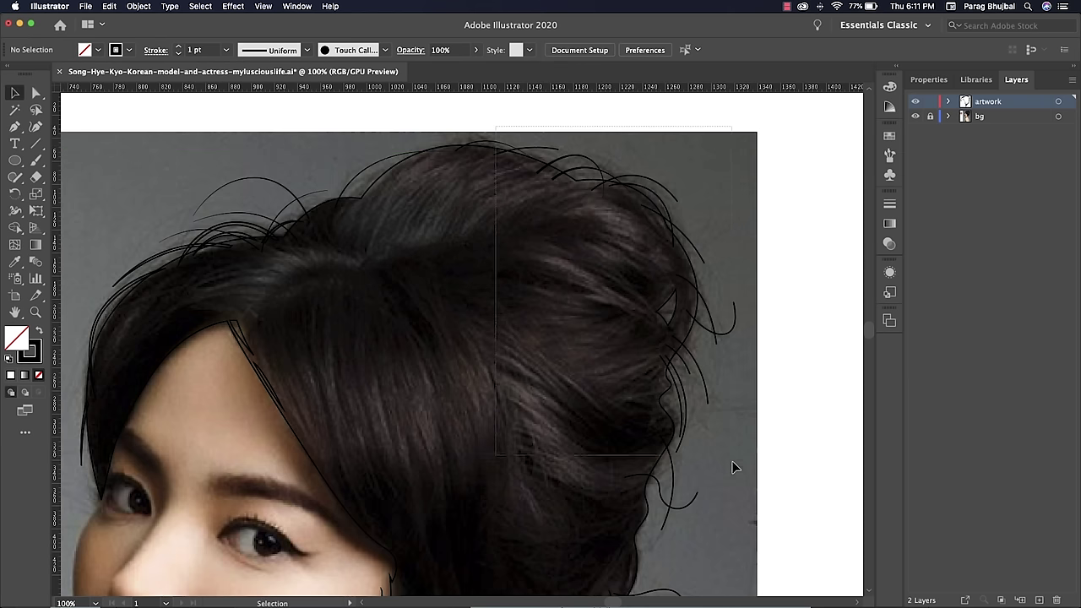
pyautogui.moveTo(734, 467); pyautogui.dragTo(716, 519)
pyautogui.scroll(-5, 647, 290)
pyautogui.hscroll(2, 647, 290)
# Step: Give the selected hair strand strokes a 2 pt weight and tapered width profile
pyautogui.scroll(-3, 528, 374)
pyautogui.hscroll(-2, 529, 374)
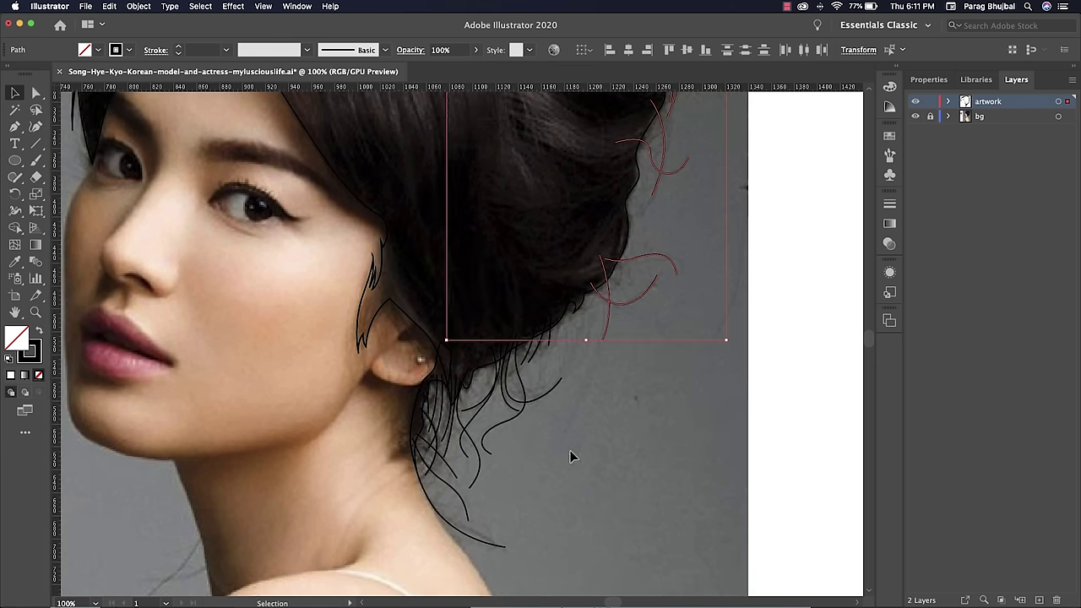
pyautogui.moveTo(439, 355); pyautogui.dragTo(425, 325)
pyautogui.keyDown('shift'); pyautogui.click(408, 317); pyautogui.keyUp('shift')
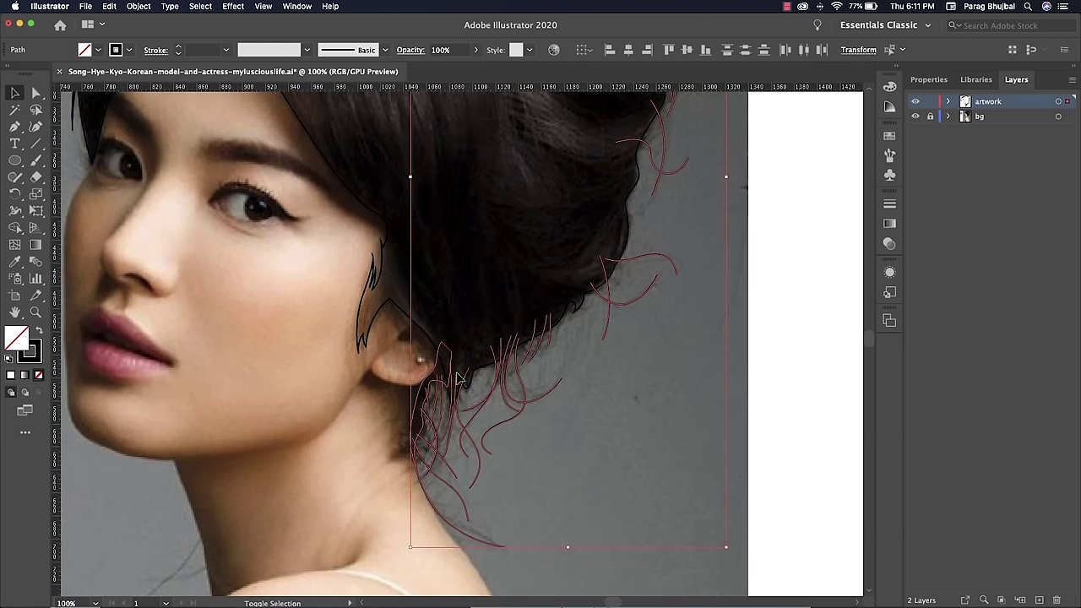
pyautogui.scroll(5, 475, 406)
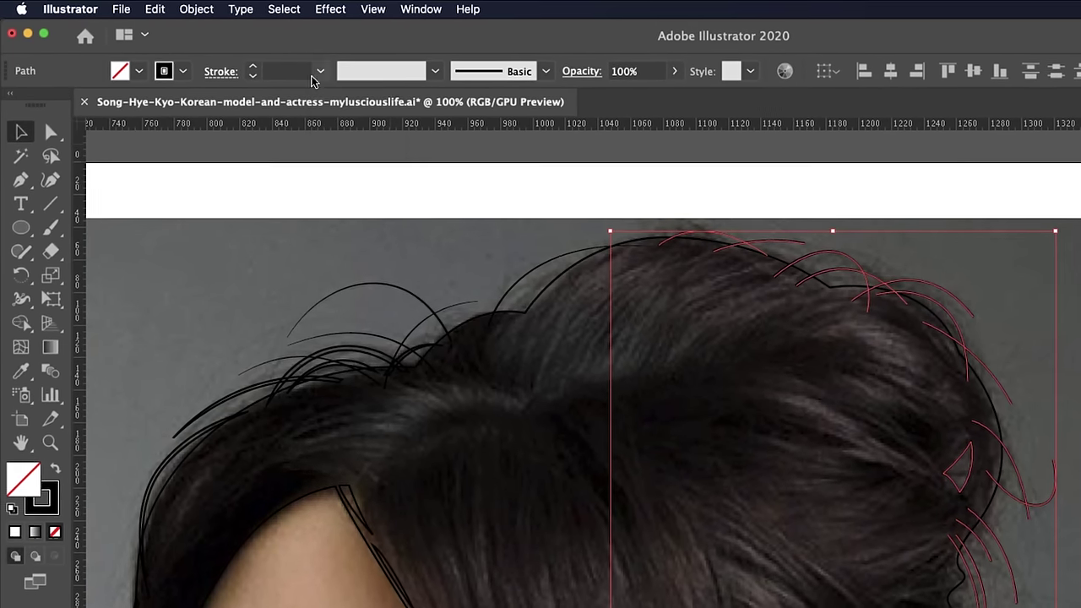
pyautogui.click(306, 67)
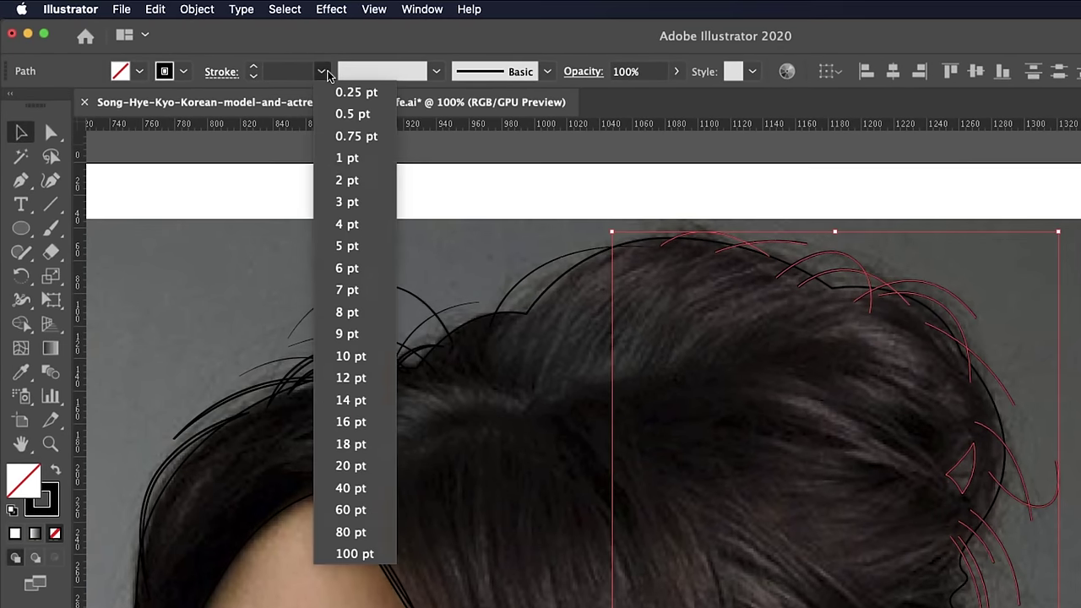
pyautogui.click(355, 182)
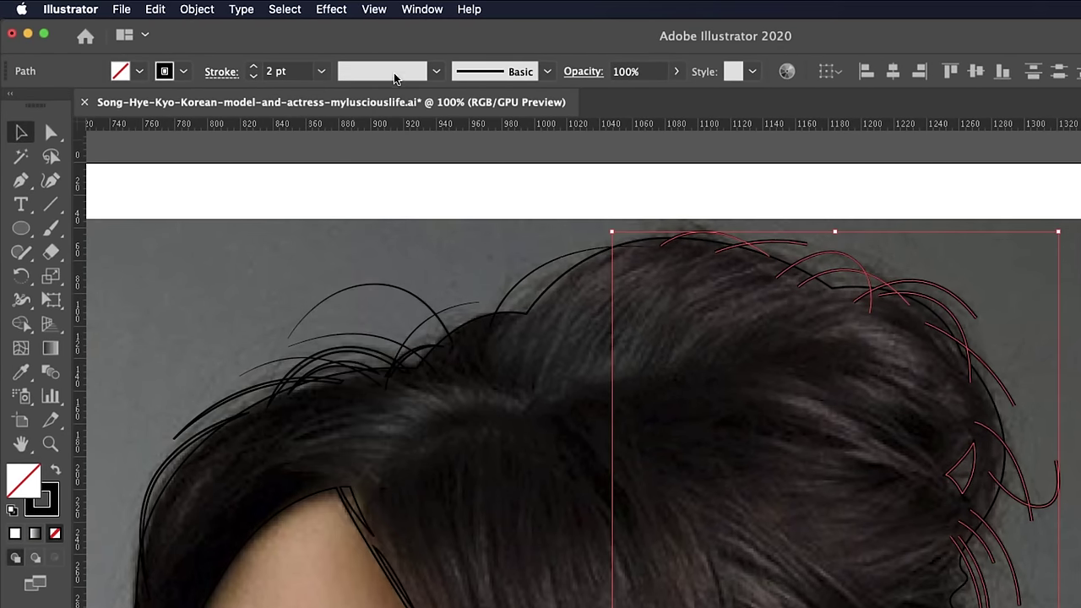
pyautogui.click(395, 75)
pyautogui.click(378, 218)
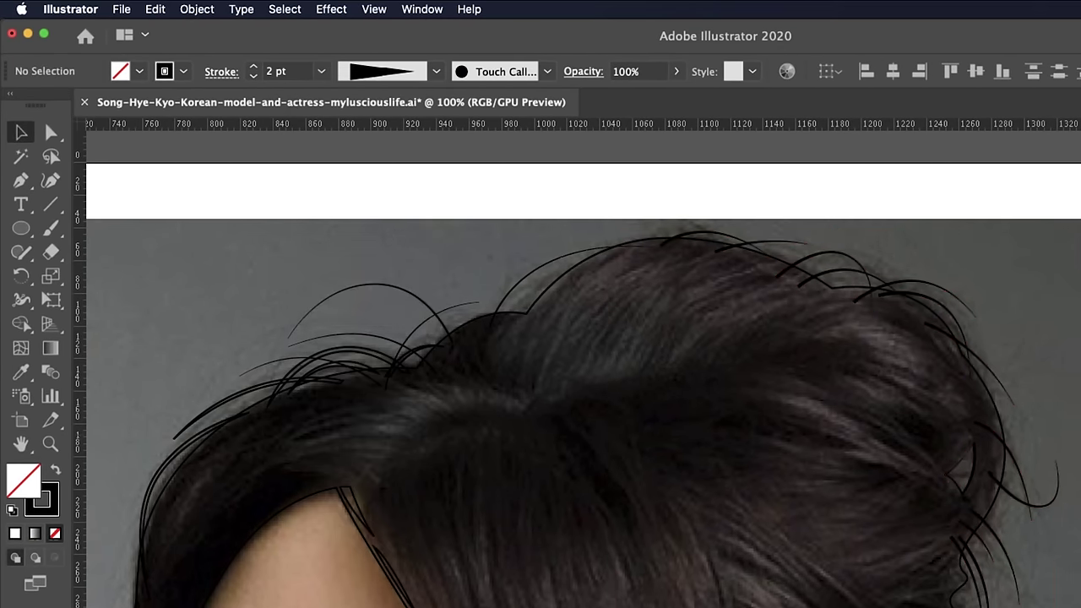
# Step: Draw a curved stroke around the earlobe with the Pen tool
pyautogui.scroll(-3, 374, 234)
pyautogui.scroll(-5, 1023, 488)
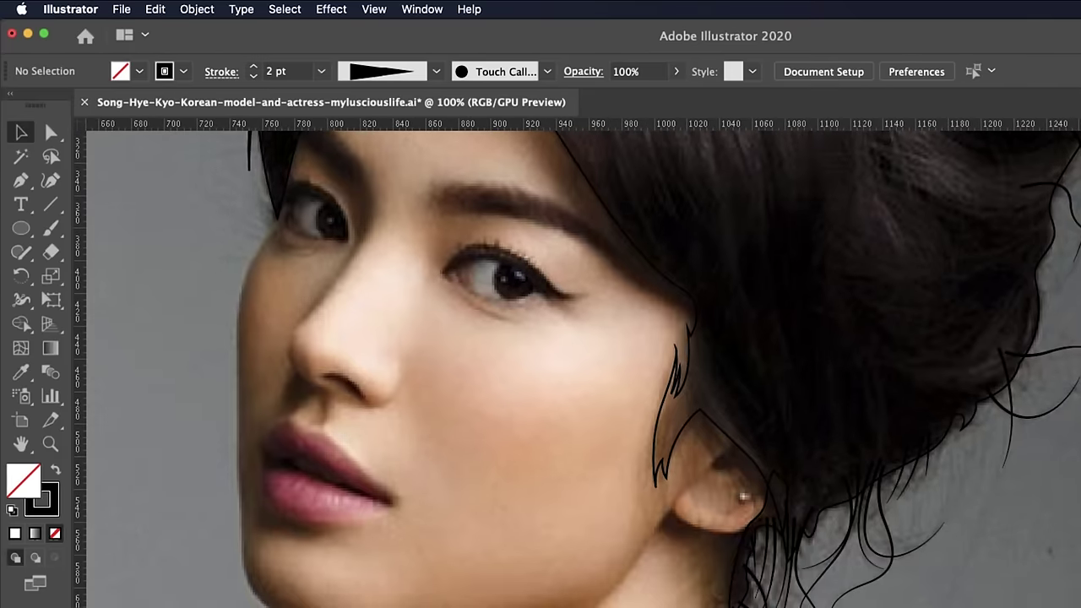
pyautogui.scroll(2, 651, 471)
pyautogui.scroll(2, 735, 454)
pyautogui.press('p')
pyautogui.click(788, 470)
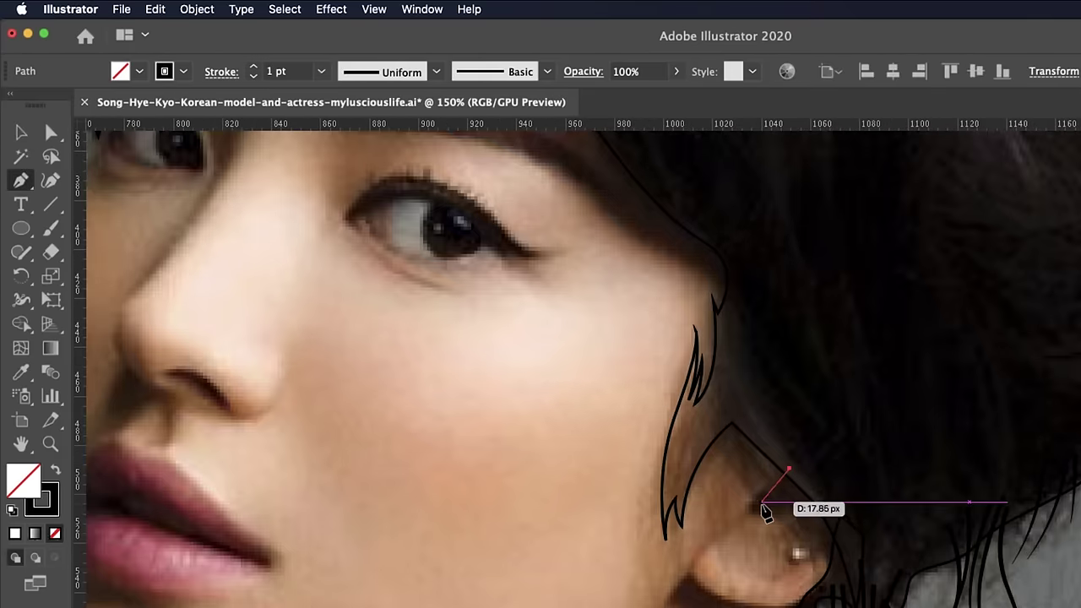
pyautogui.moveTo(746, 509); pyautogui.dragTo(793, 511)
pyautogui.moveTo(819, 553); pyautogui.dragTo(847, 549)
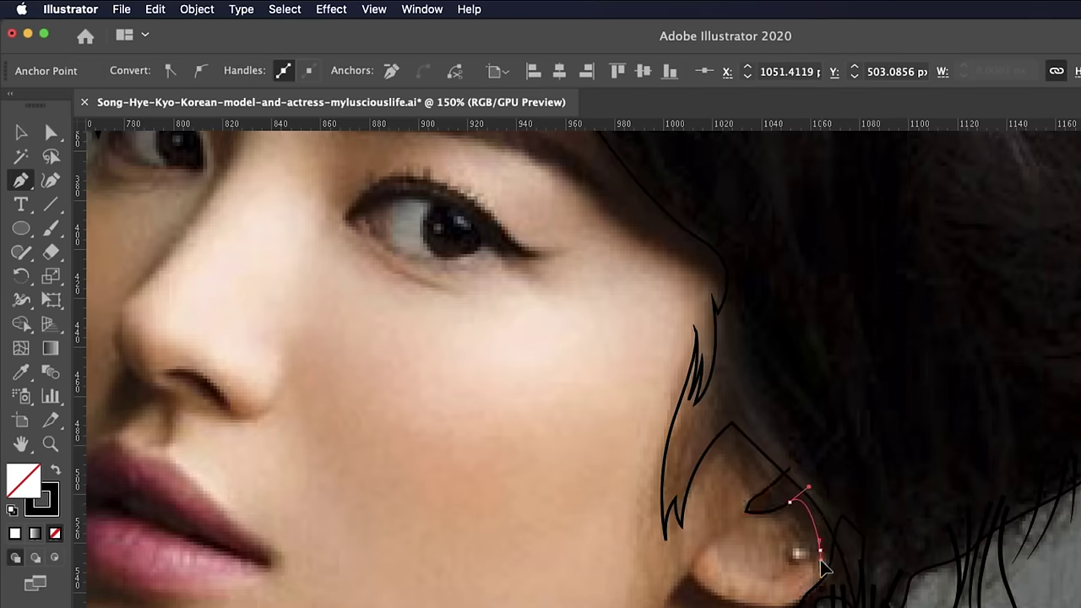
pyautogui.moveTo(844, 502); pyautogui.dragTo(842, 457)
pyautogui.keyDown('super'); pyautogui.click(898, 476); pyautogui.keyUp('super')
# Step: Select the hair outline path with the Selection tool
pyautogui.scroll(5, 856, 523)
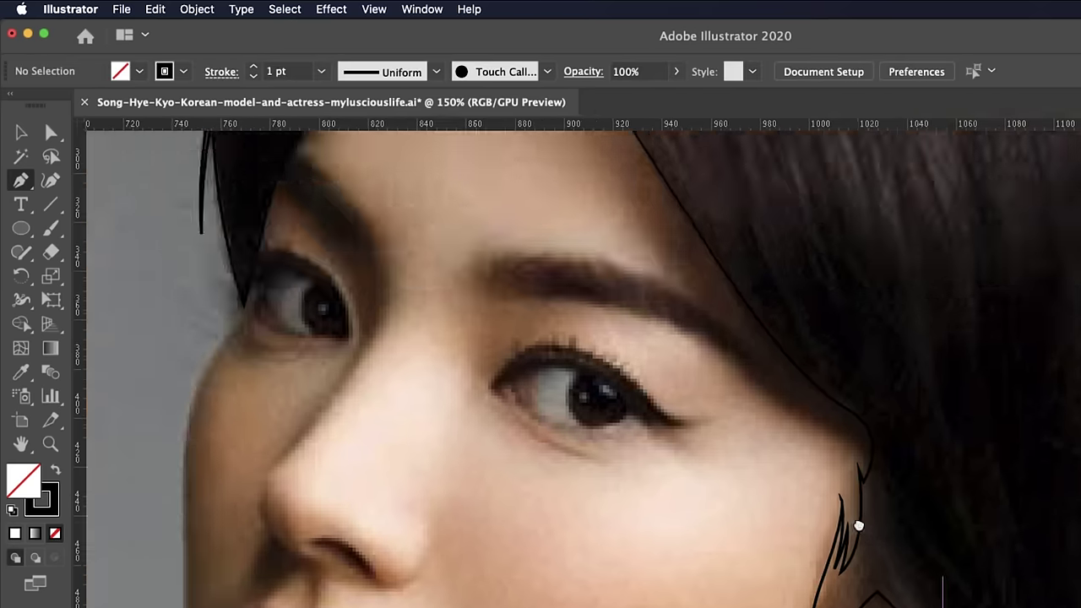
pyautogui.scroll(5, 513, 236)
pyautogui.press('v')
pyautogui.scroll(1, 516, 318)
pyautogui.scroll(4, 516, 318)
pyautogui.click(542, 461)
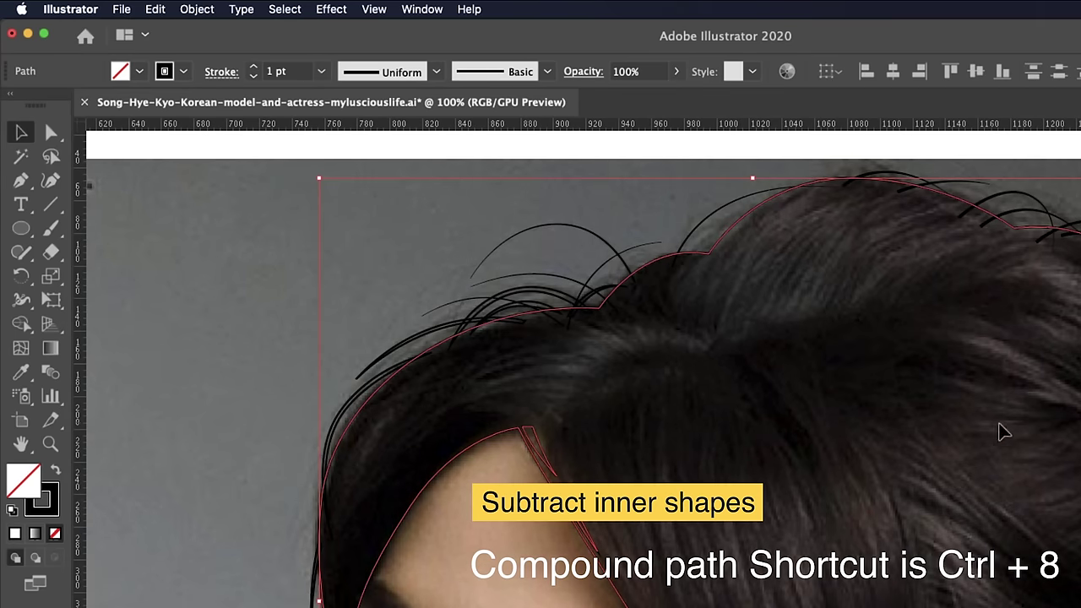
# Step: Combine the hair outline and fringe into a compound path filled with the darkest swatch colour
pyautogui.click(197, 11)
pyautogui.moveTo(230, 526)
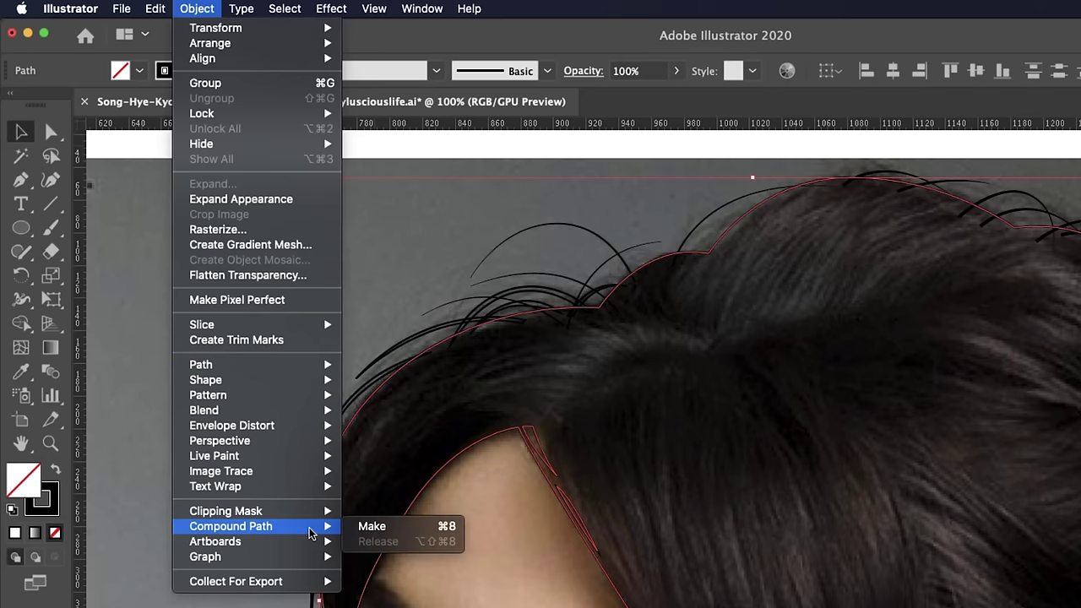
pyautogui.click(372, 526)
pyautogui.hotkey('shift', 'x')
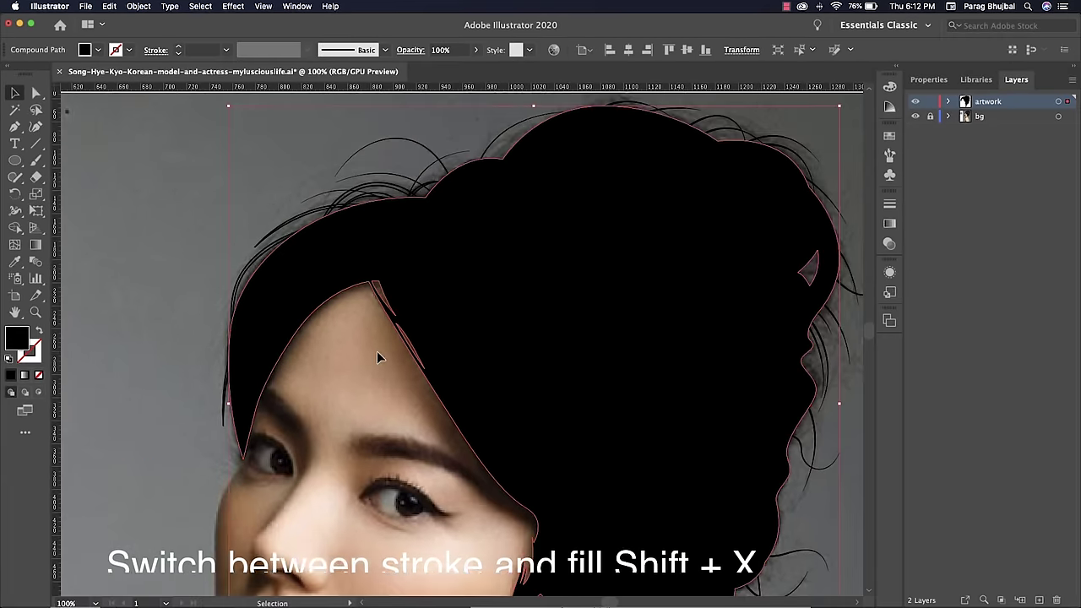
pyautogui.hotkey('shift', 'x')
pyautogui.hscroll(-10, 358, 355)
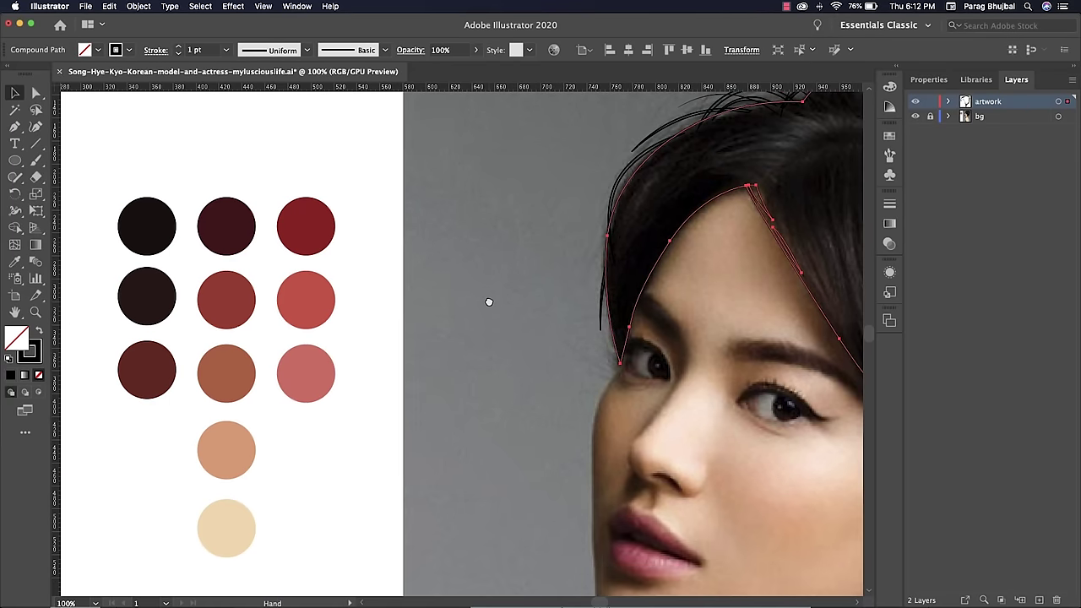
pyautogui.press('i')
pyautogui.click(149, 226)
pyautogui.hscroll(3, 621, 250)
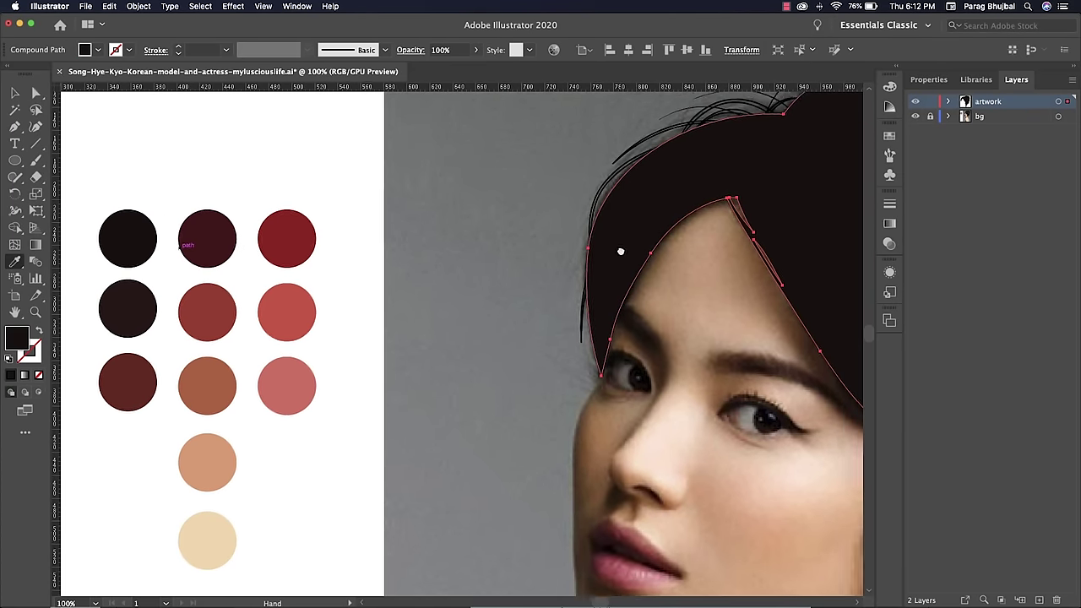
pyautogui.hscroll(10, 620, 251)
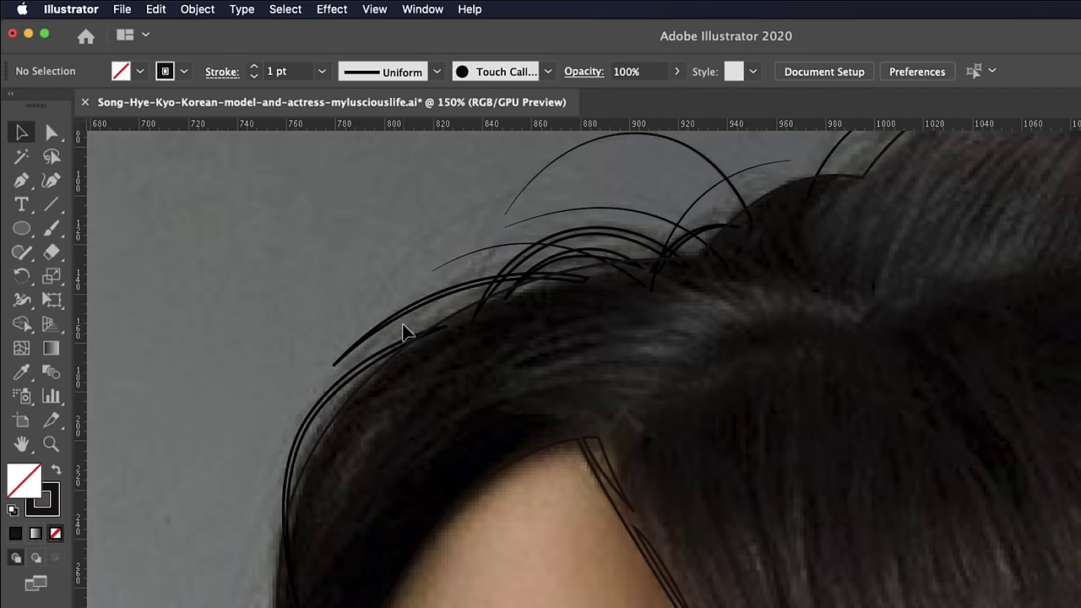
# Step: Draw a thin, pointed closed strand shape along the upper-left hairline with the Pen
pyautogui.scroll(-2, 342, 324)
pyautogui.press('p')
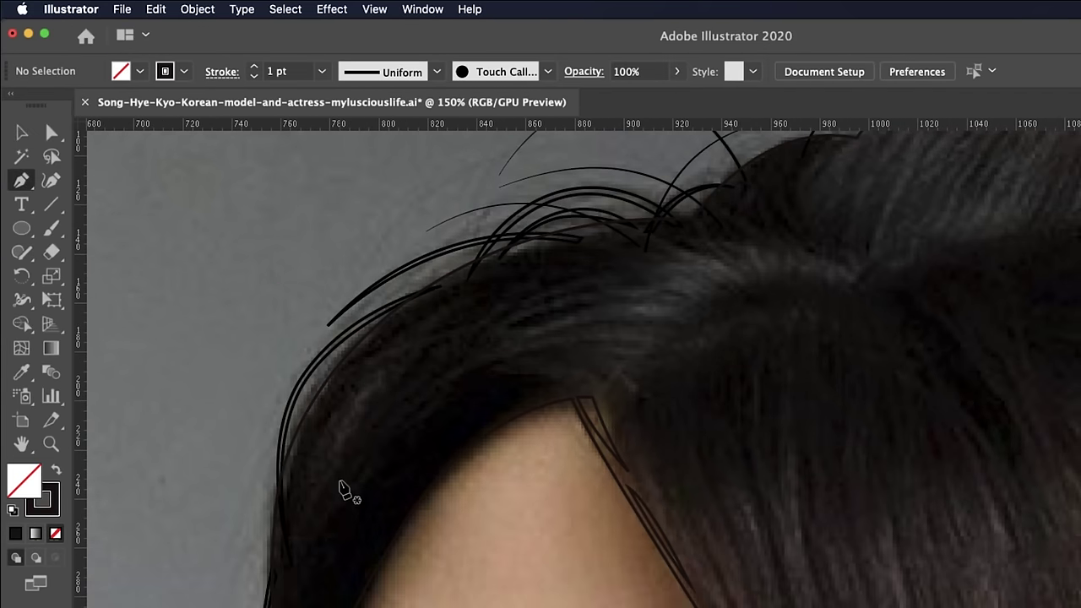
pyautogui.click(316, 510)
pyautogui.moveTo(501, 279); pyautogui.dragTo(622, 234)
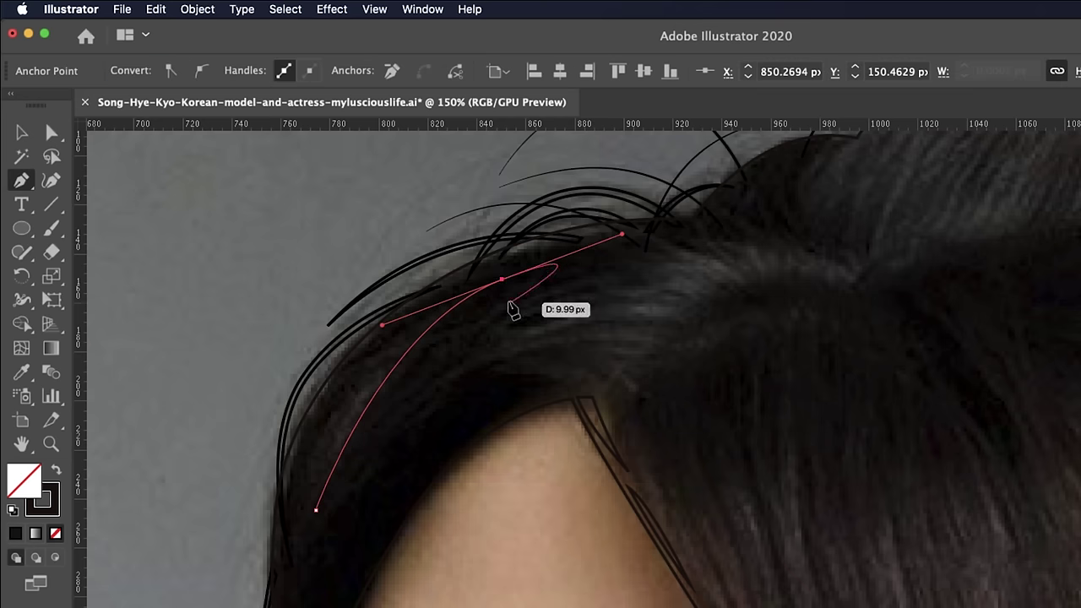
pyautogui.moveTo(300, 510); pyautogui.dragTo(300, 607)
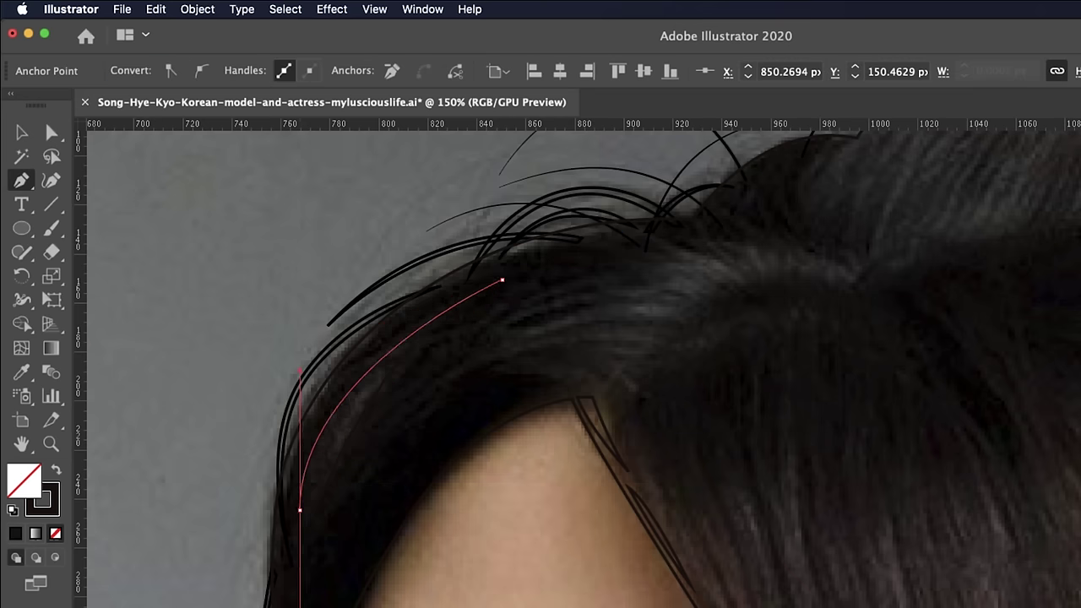
pyautogui.moveTo(301, 511)
pyautogui.mouseDown()
pyautogui.moveTo(333, 449)
pyautogui.moveTo(325, 471)
pyautogui.mouseUp()
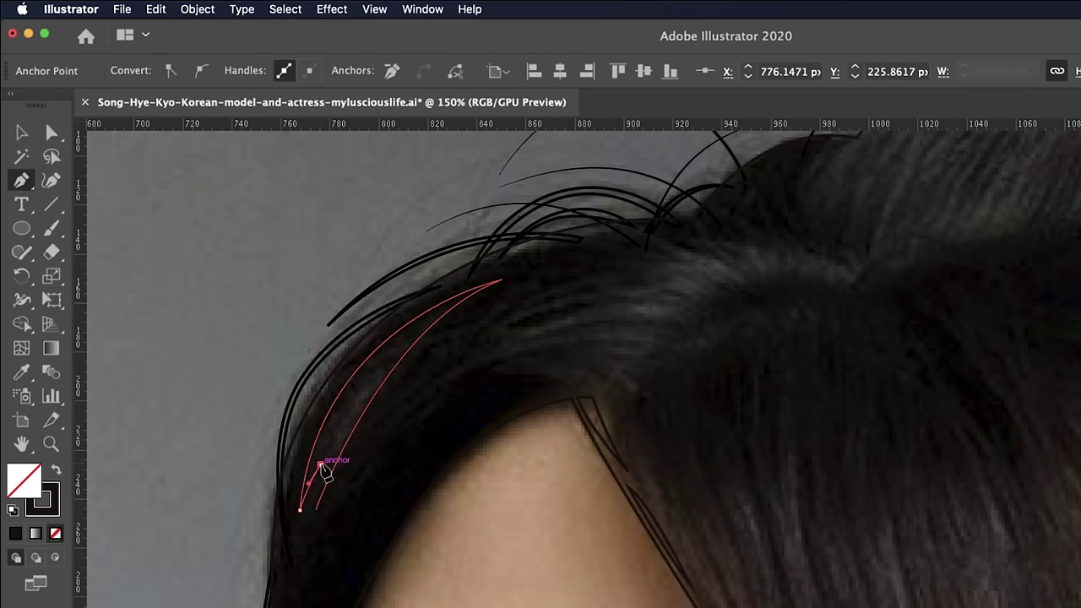
pyautogui.click(315, 510)
pyautogui.hscroll(3, 379, 499)
# Step: Give the new strand shape a yellow stroke using the Color panel
pyautogui.press('v')
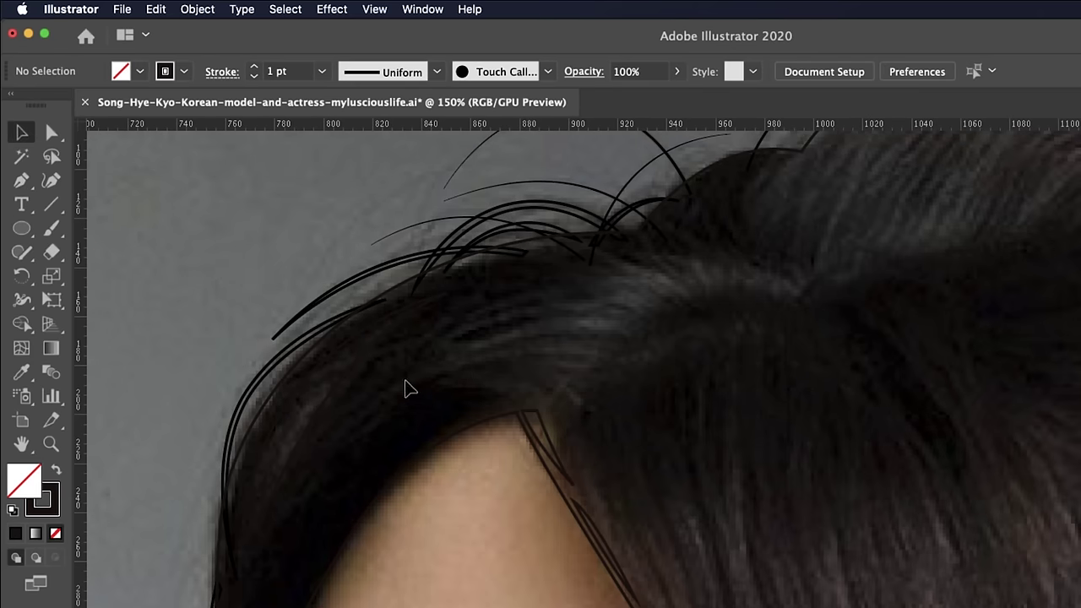
pyautogui.click(397, 384)
pyautogui.click(407, 8)
pyautogui.click(576, 309)
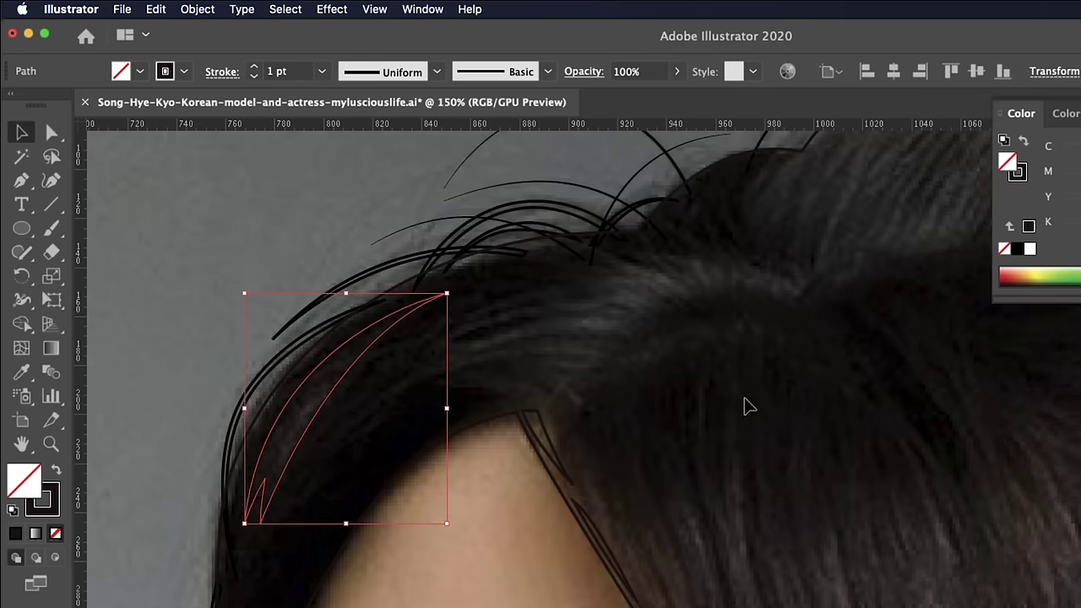
pyautogui.click(1035, 275)
# Step: Draw a zigzag strand outline across the top of the hair
pyautogui.click(738, 434)
pyautogui.press('p')
pyautogui.hscroll(5, 543, 379)
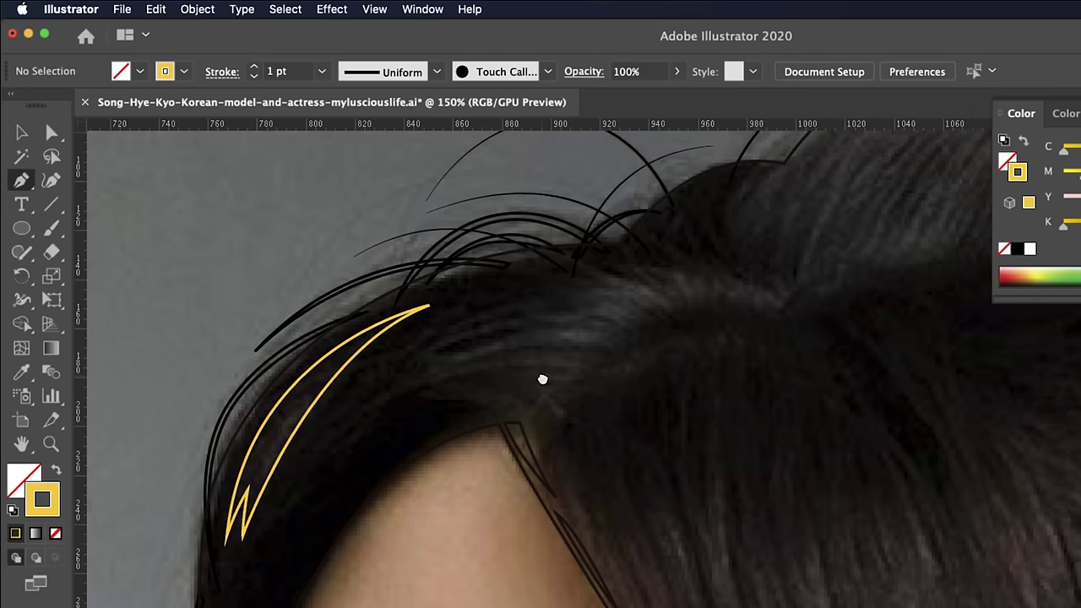
pyautogui.scroll(2, 479, 392)
pyautogui.click(336, 401)
pyautogui.moveTo(421, 385)
pyautogui.mouseDown()
pyautogui.moveTo(537, 391)
pyautogui.moveTo(535, 367)
pyautogui.moveTo(566, 342)
pyautogui.moveTo(644, 328)
pyautogui.moveTo(700, 337)
pyautogui.moveTo(694, 314)
pyautogui.mouseUp()
pyautogui.click(346, 414)
pyautogui.click(513, 413)
pyautogui.click(491, 395)
pyautogui.click(574, 369)
pyautogui.click(661, 328)
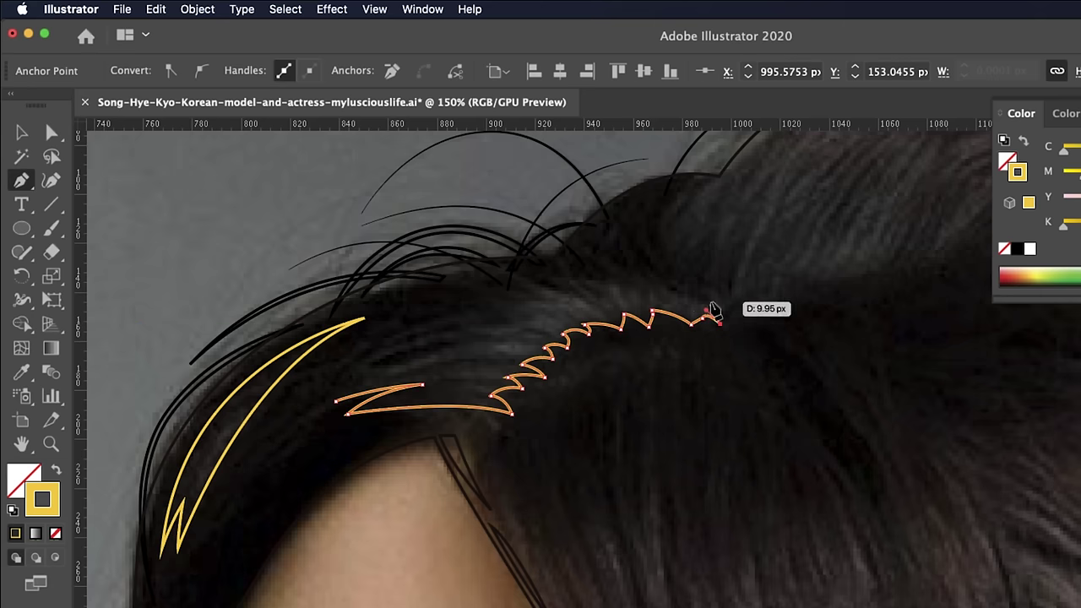
# Step: Curve the zigzag strand back left, close a second strand beside it, and begin a fringe path
pyautogui.hscroll(-2, 656, 294)
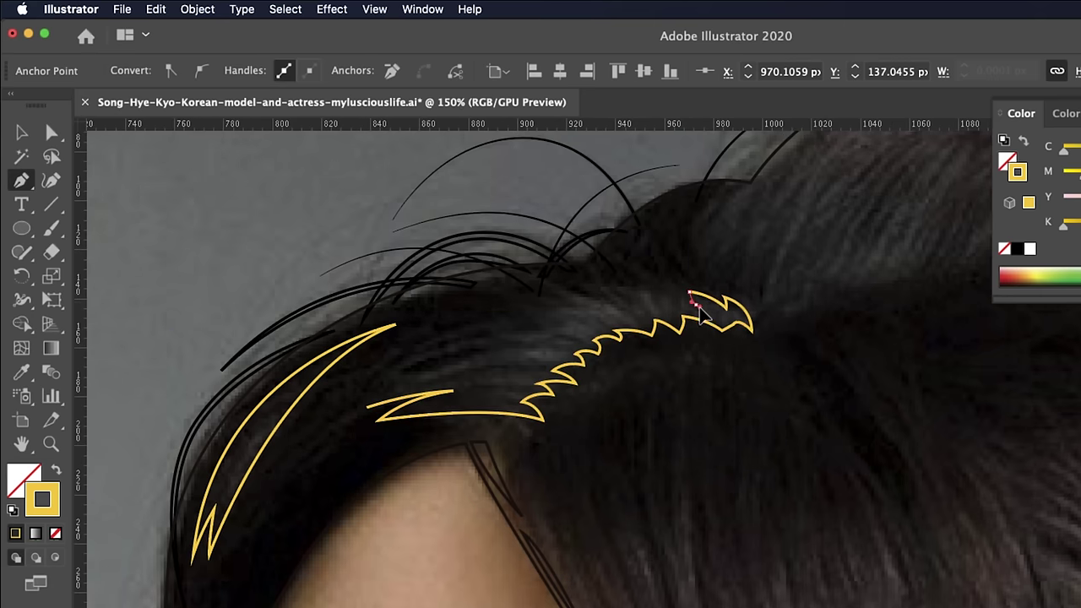
pyautogui.moveTo(671, 314); pyautogui.dragTo(713, 334)
pyautogui.hscroll(-5, 686, 317)
pyautogui.scroll(2, 686, 317)
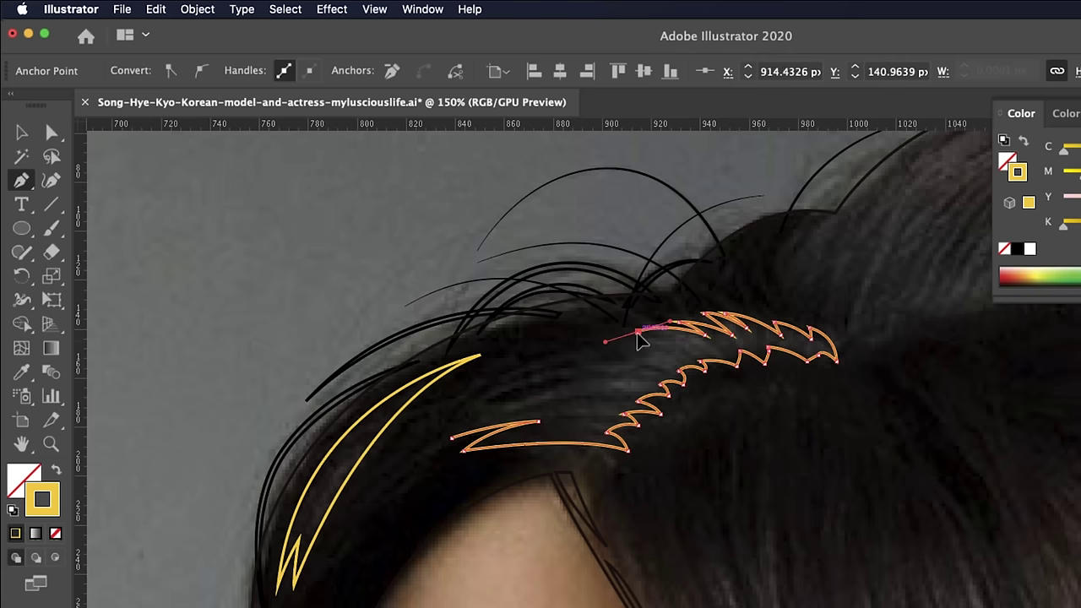
pyautogui.moveTo(606, 345)
pyautogui.mouseDown()
pyautogui.moveTo(613, 355)
pyautogui.moveTo(577, 369)
pyautogui.mouseUp()
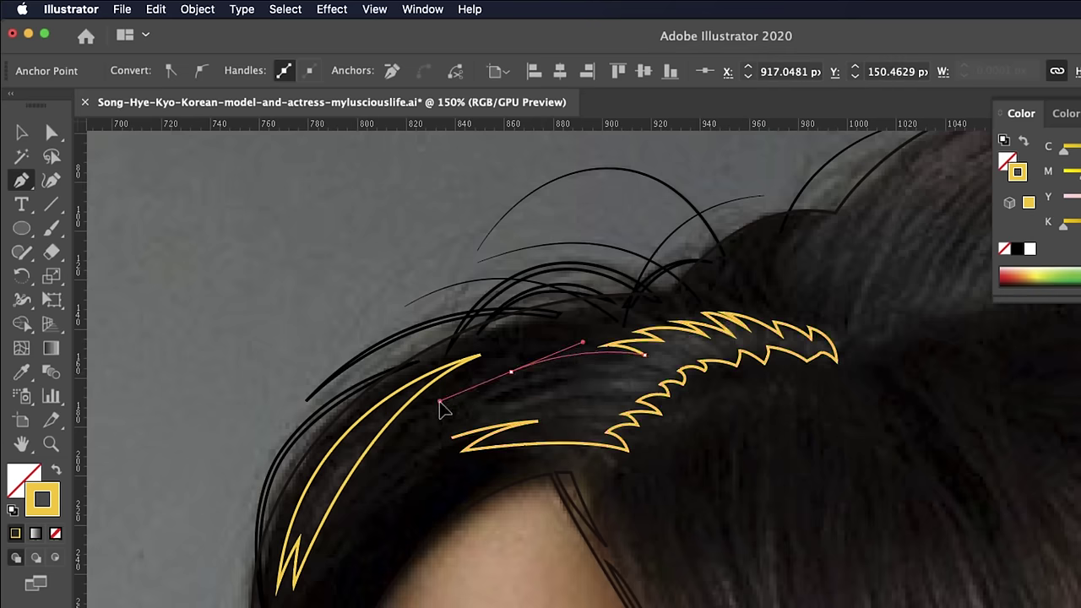
pyautogui.moveTo(511, 369); pyautogui.dragTo(482, 402)
pyautogui.moveTo(606, 378); pyautogui.dragTo(610, 394)
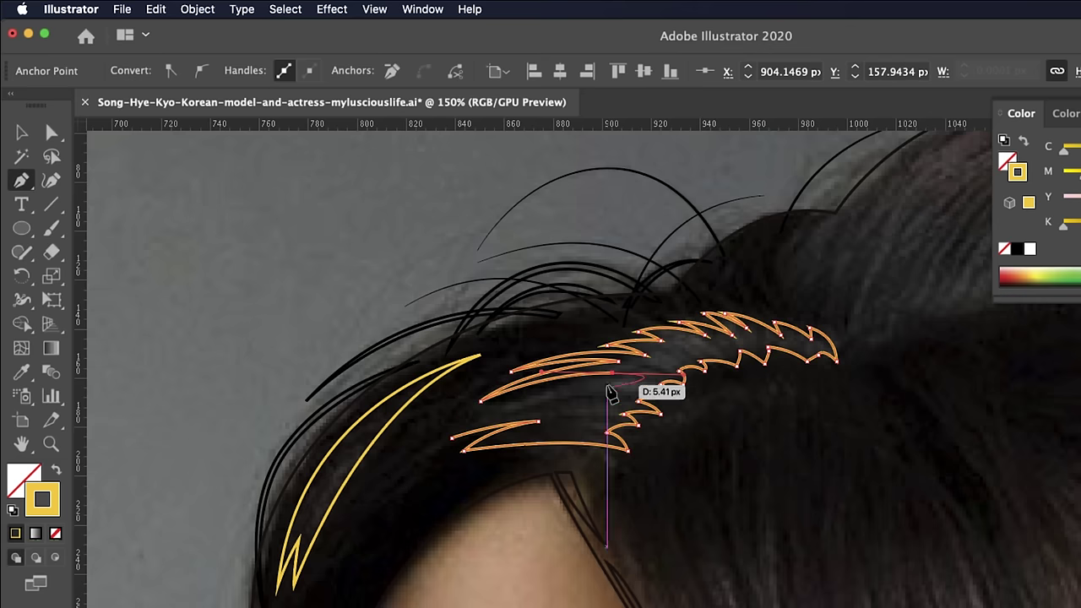
pyautogui.moveTo(490, 420); pyautogui.dragTo(589, 404)
pyautogui.click(594, 406)
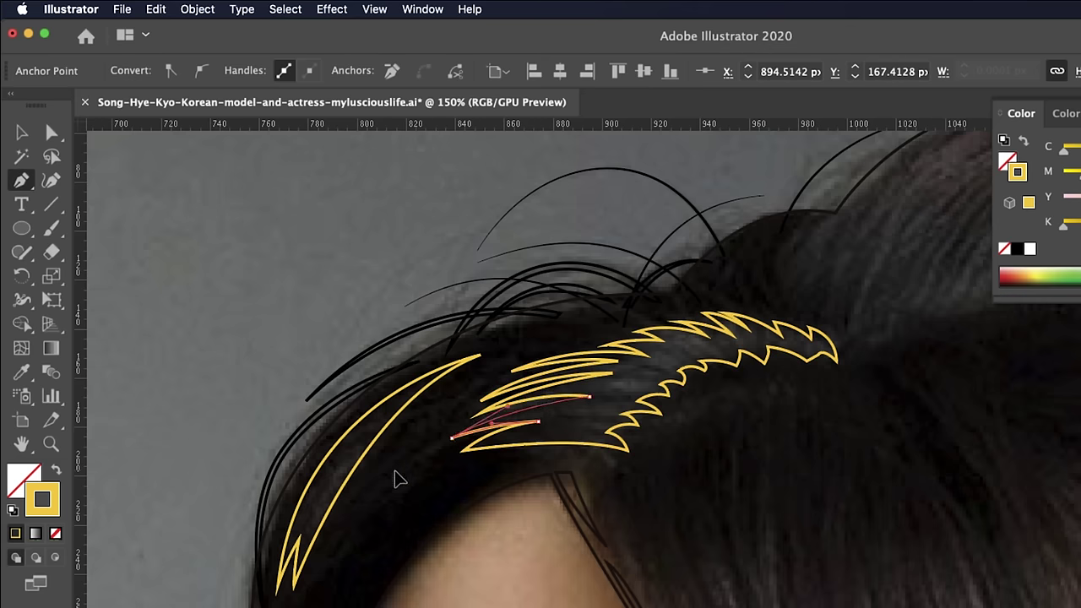
pyautogui.scroll(-5, 800, 427)
pyautogui.click(350, 275)
# Step: Curve the fringe strand down the forehead and give its end a row of zigzag tips
pyautogui.moveTo(372, 440); pyautogui.dragTo(447, 527)
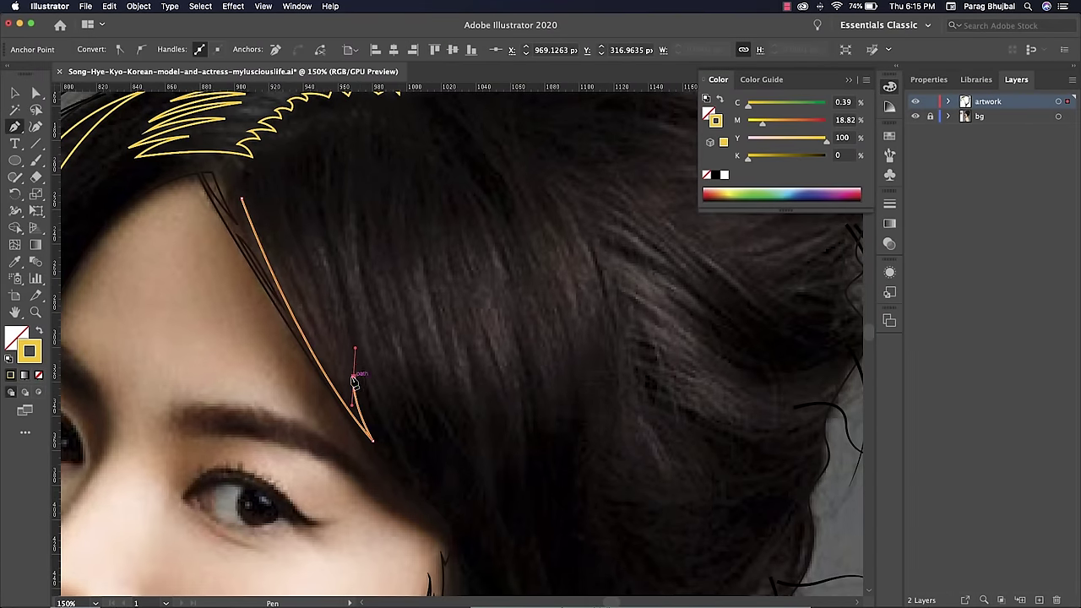
pyautogui.moveTo(422, 475); pyautogui.dragTo(439, 490)
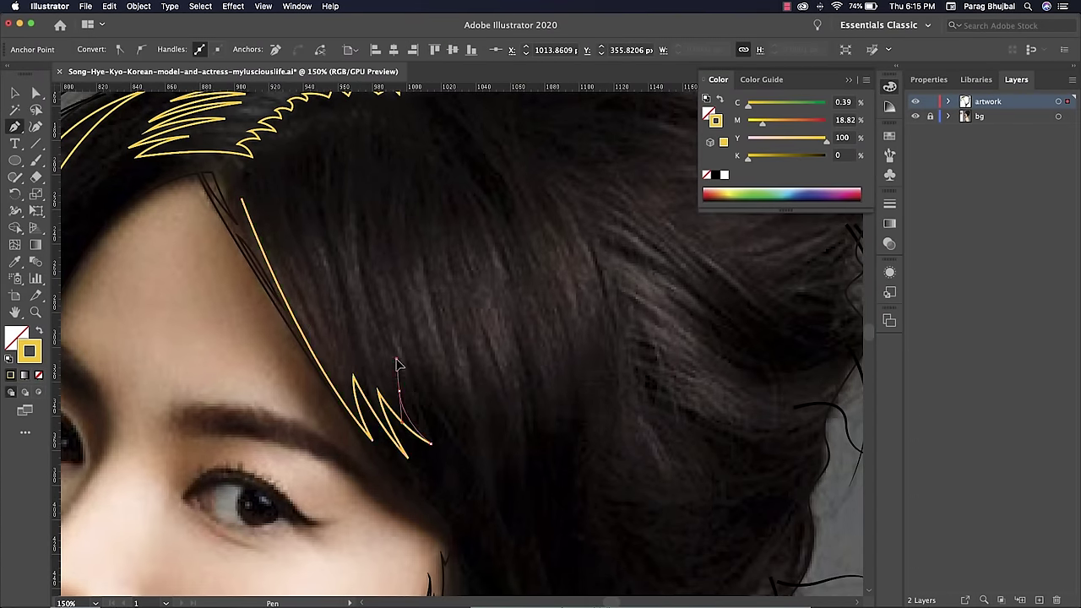
pyautogui.moveTo(433, 439)
pyautogui.mouseDown()
pyautogui.moveTo(447, 454)
pyautogui.moveTo(477, 447)
pyautogui.mouseUp()
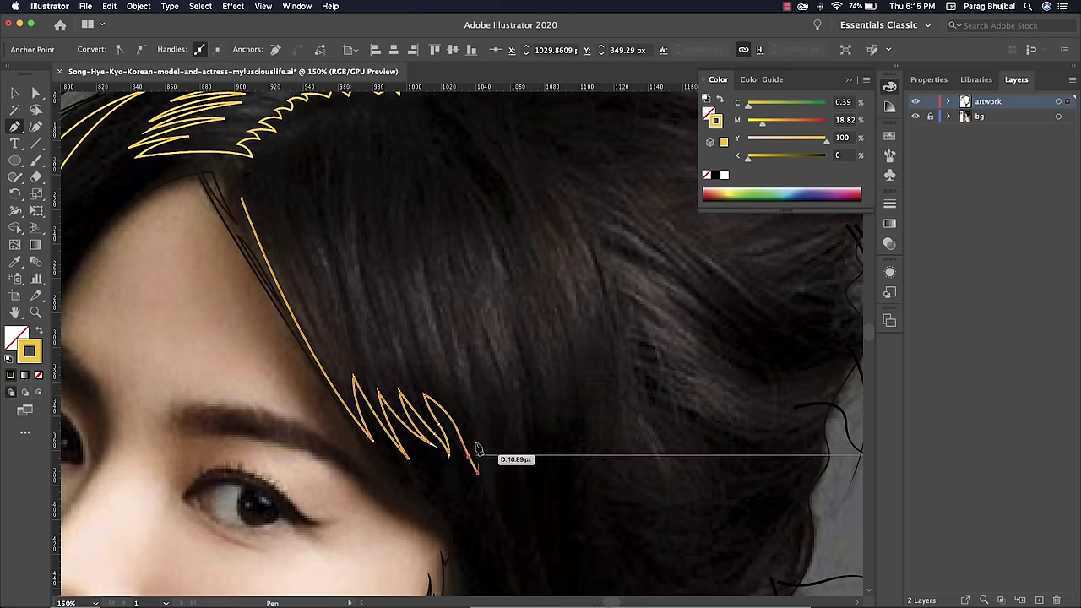
pyautogui.moveTo(477, 390); pyautogui.dragTo(497, 422)
pyautogui.moveTo(492, 505); pyautogui.dragTo(499, 490)
pyautogui.moveTo(514, 382); pyautogui.dragTo(518, 410)
pyautogui.moveTo(517, 488); pyautogui.dragTo(546, 473)
pyautogui.moveTo(530, 380); pyautogui.dragTo(532, 392)
pyautogui.moveTo(561, 481); pyautogui.dragTo(564, 466)
pyautogui.moveTo(558, 406)
pyautogui.mouseDown()
pyautogui.moveTo(574, 428)
pyautogui.moveTo(605, 432)
pyautogui.mouseUp()
pyautogui.moveTo(603, 377)
pyautogui.mouseDown()
pyautogui.moveTo(617, 378)
pyautogui.moveTo(622, 434)
pyautogui.mouseUp()
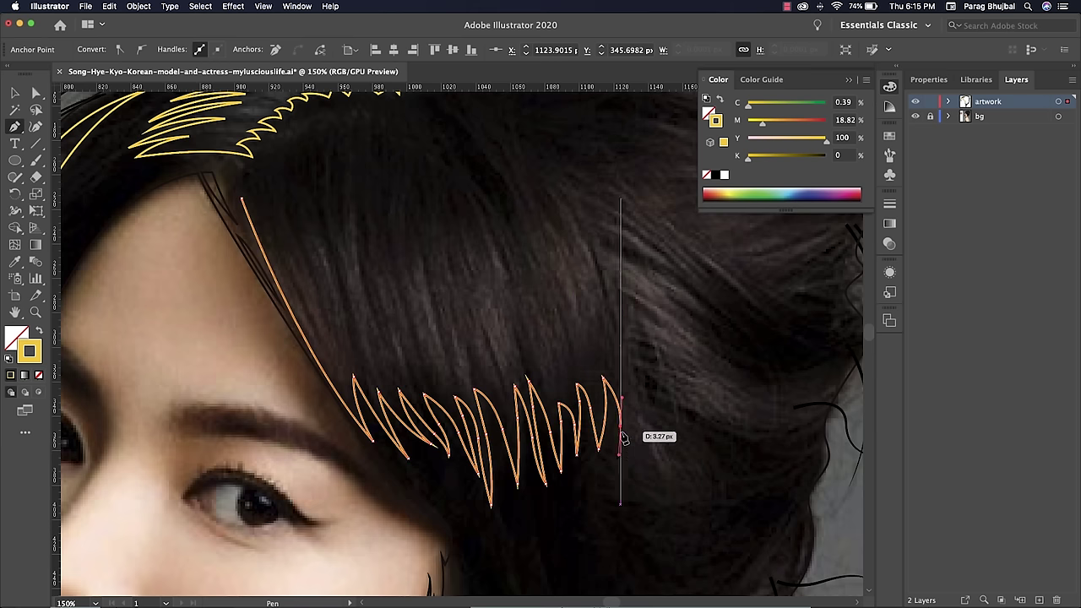
# Step: Extend the outline up into a tall curved side along the upper hair edge
pyautogui.scroll(5, 566, 248)
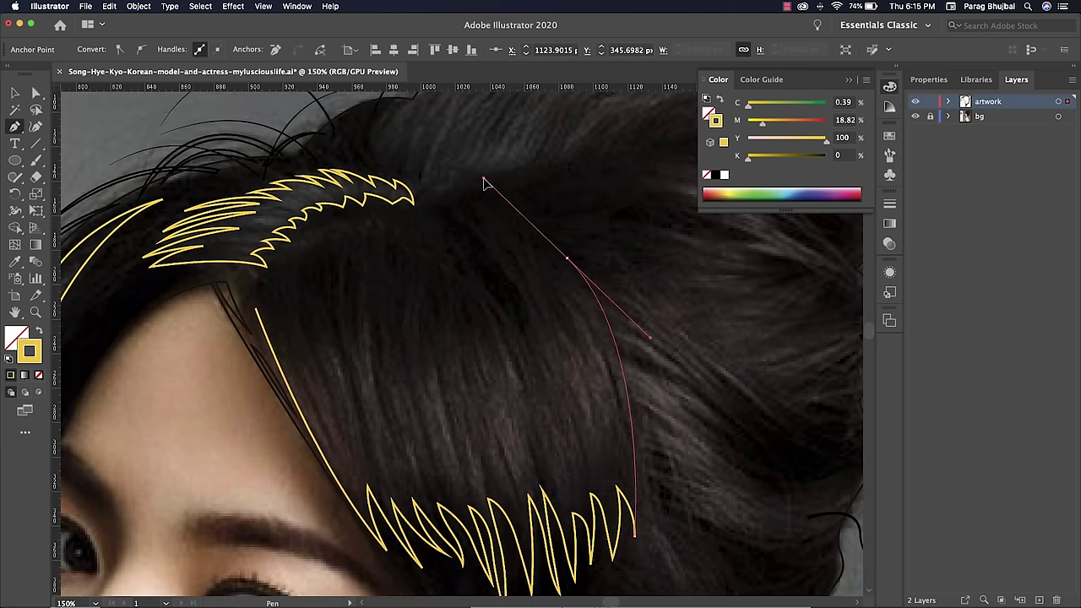
pyautogui.scroll(2, 484, 180)
pyautogui.moveTo(581, 317)
pyautogui.mouseDown()
pyautogui.moveTo(582, 292)
pyautogui.moveTo(548, 290)
pyautogui.moveTo(529, 243)
pyautogui.mouseUp()
pyautogui.hscroll(-2, 516, 267)
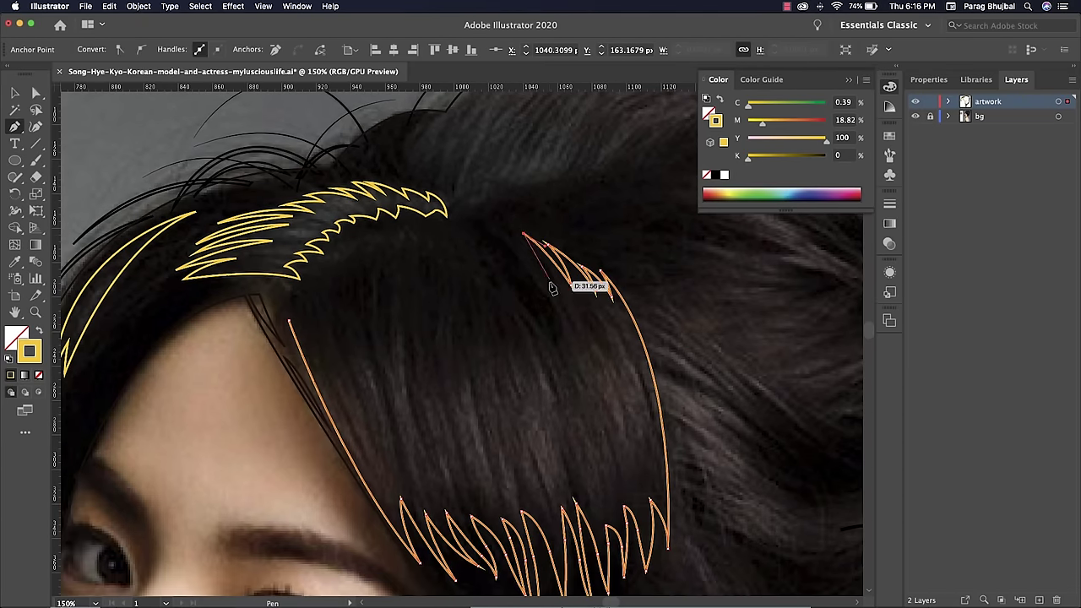
pyautogui.moveTo(551, 289); pyautogui.dragTo(526, 261)
pyautogui.scroll(2, 549, 330)
pyautogui.moveTo(585, 371); pyautogui.dragTo(595, 437)
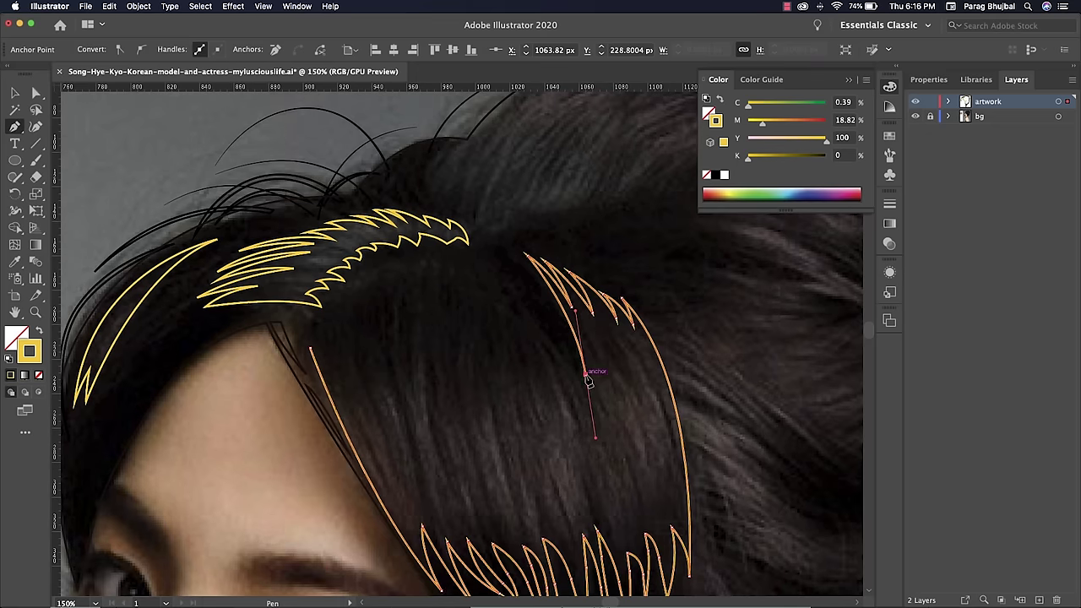
pyautogui.click(549, 309)
pyautogui.hscroll(-4, 574, 367)
pyautogui.moveTo(591, 354); pyautogui.dragTo(603, 400)
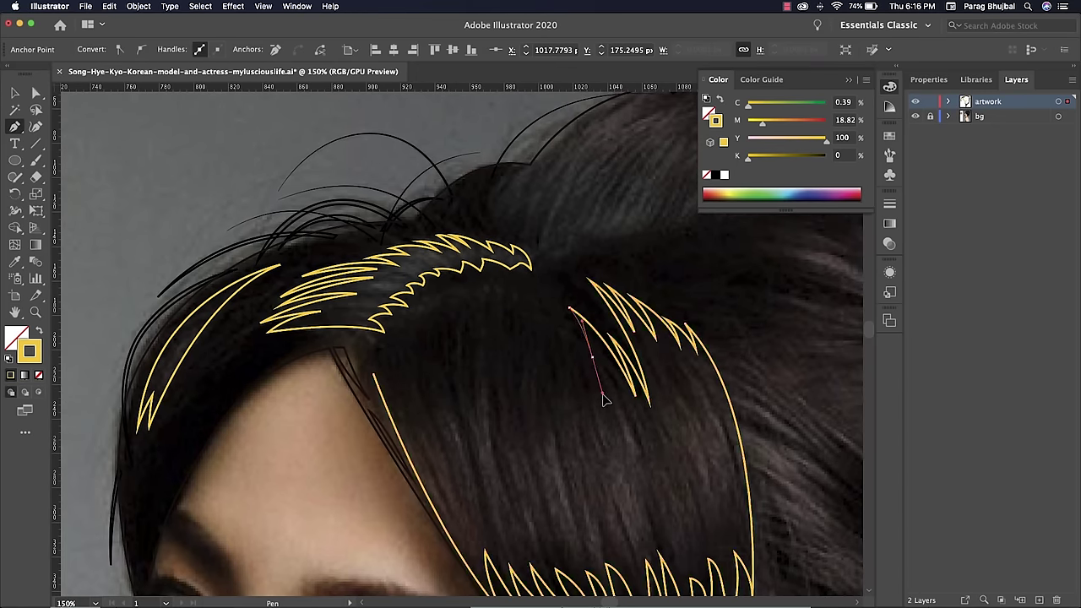
# Step: Add spikes heading left along the upper outline and close the spiky strand band
pyautogui.click(574, 314)
pyautogui.hscroll(-2, 574, 314)
pyautogui.moveTo(577, 353)
pyautogui.mouseDown()
pyautogui.moveTo(577, 372)
pyautogui.moveTo(513, 374)
pyautogui.mouseUp()
pyautogui.click(551, 303)
pyautogui.click(516, 302)
pyautogui.click(499, 302)
pyautogui.click(489, 379)
pyautogui.moveTo(481, 308); pyautogui.dragTo(438, 366)
pyautogui.click(461, 369)
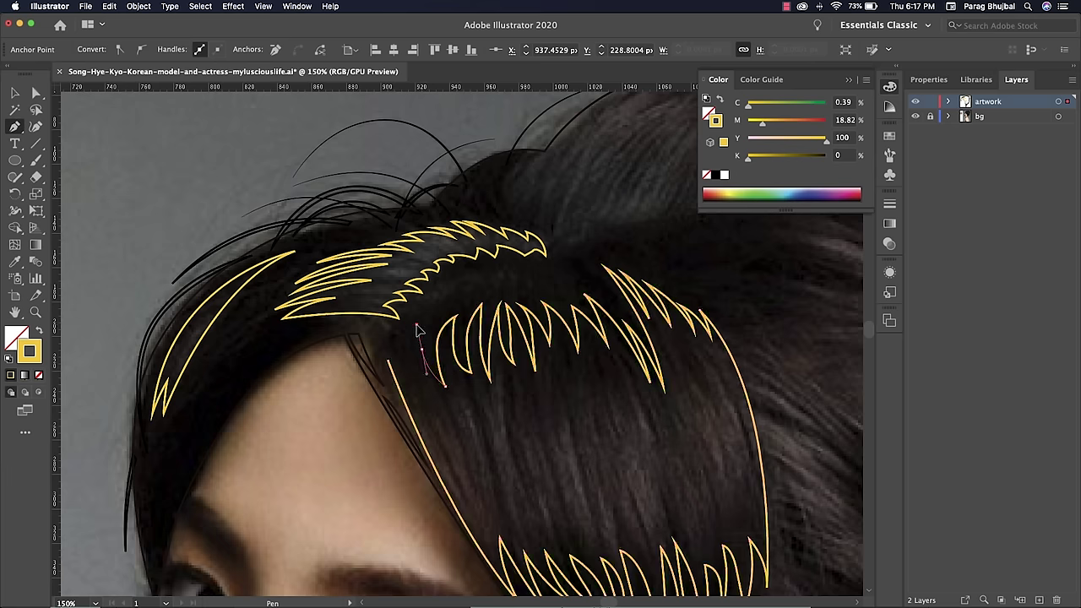
pyautogui.moveTo(416, 329); pyautogui.dragTo(434, 366)
pyautogui.keyDown('ctrl'); pyautogui.click(411, 342); pyautogui.keyUp('ctrl')
# Step: Draw a small closed strand path inside the top tuft
pyautogui.scroll(2, 411, 342)
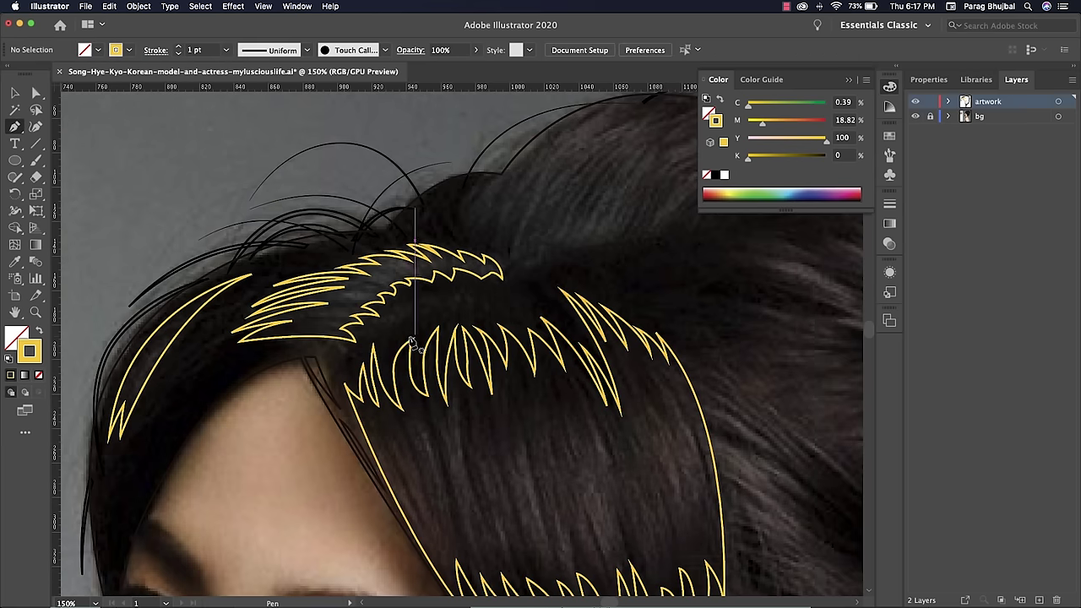
pyautogui.click(369, 330)
pyautogui.moveTo(432, 311); pyautogui.dragTo(457, 310)
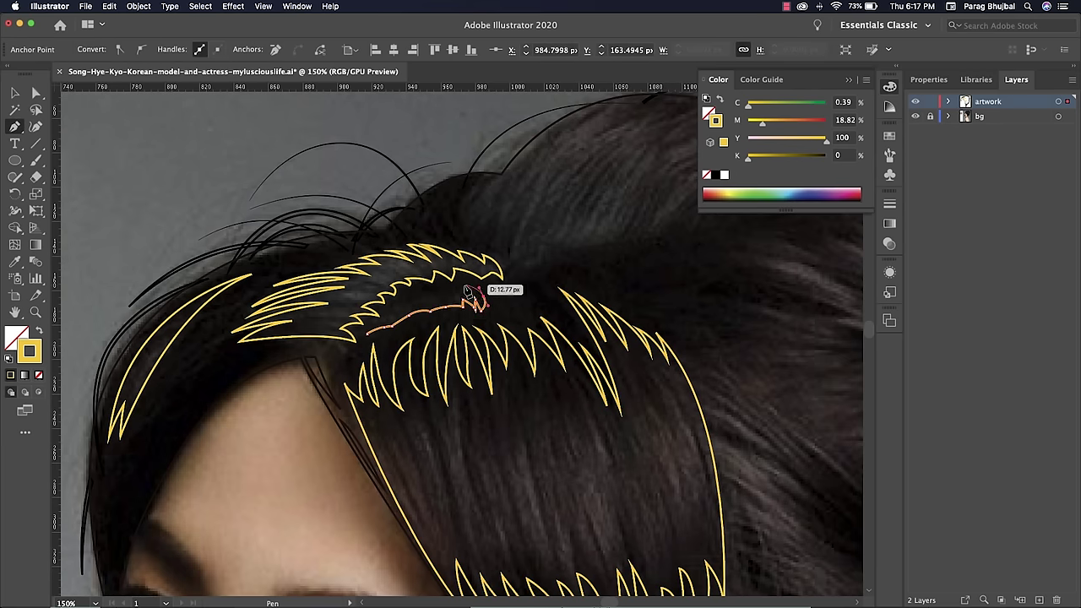
pyautogui.click(370, 338)
pyautogui.scroll(-4, 495, 302)
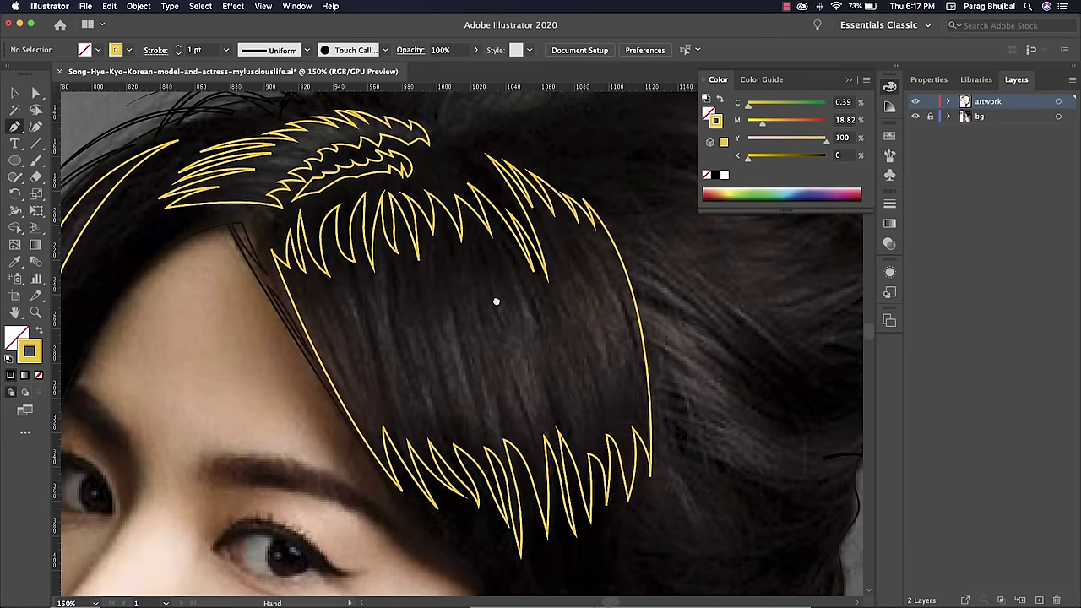
pyautogui.keyDown('ctrl'); pyautogui.click(536, 357); pyautogui.keyUp('ctrl')
pyautogui.scroll(-1, 540, 338)
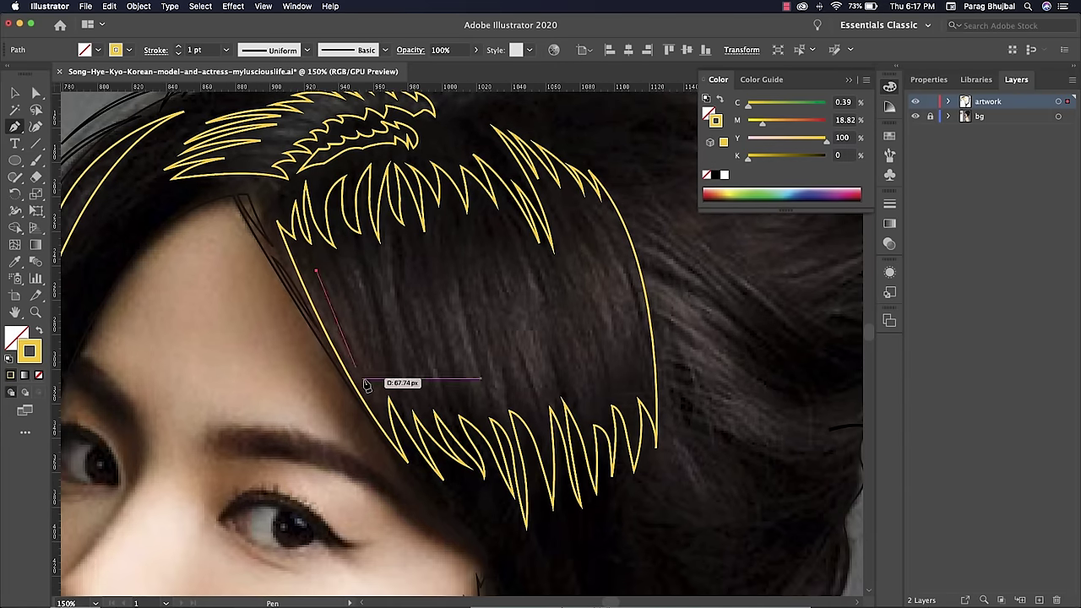
# Step: Draw several thin strand lines running down through the left side of the fringe
pyautogui.keyDown('ctrl'); pyautogui.click(365, 316); pyautogui.keyUp('ctrl')
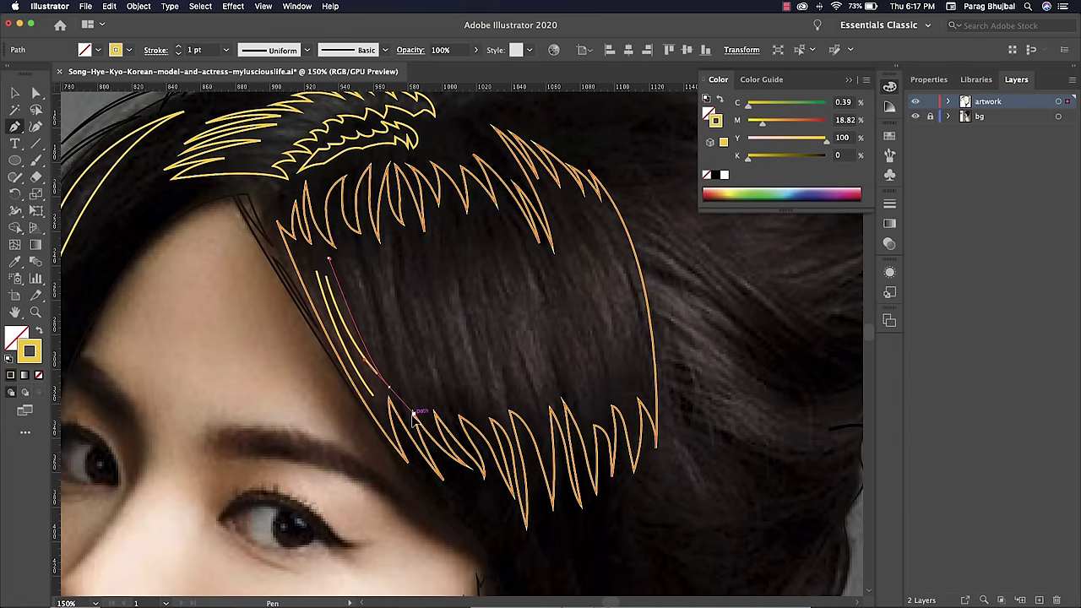
pyautogui.click(388, 239)
pyautogui.moveTo(417, 385); pyautogui.dragTo(458, 469)
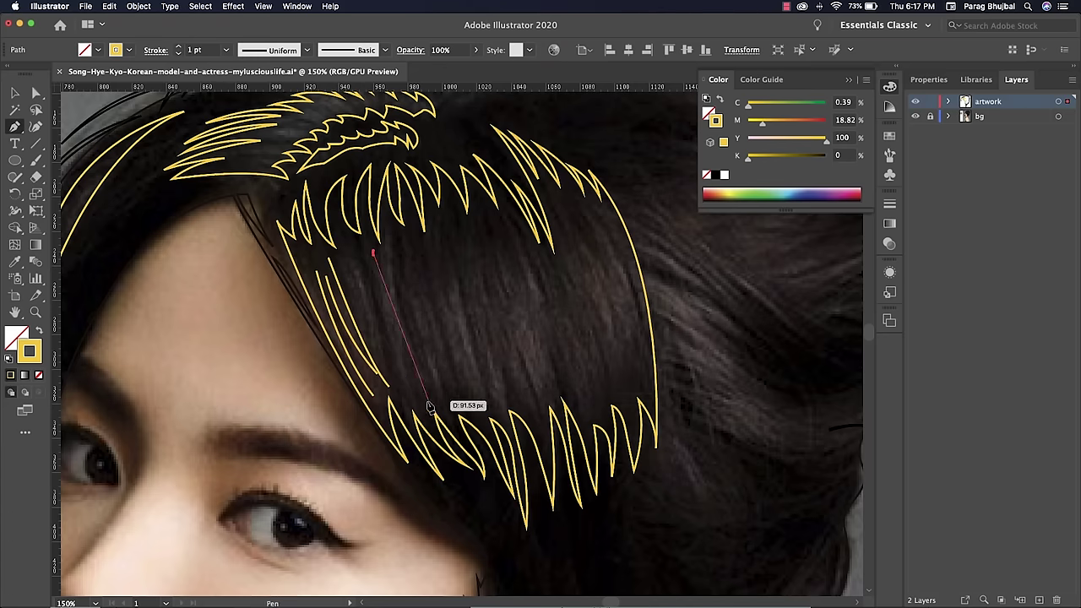
pyautogui.click(385, 263)
pyautogui.click(421, 396)
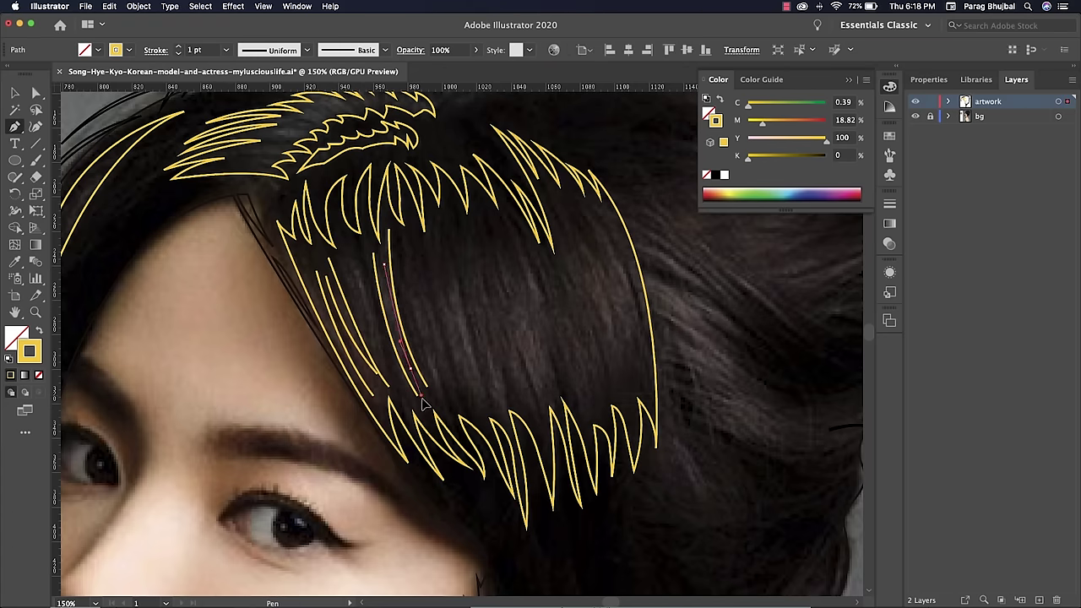
pyautogui.keyDown('ctrl'); pyautogui.click(386, 379); pyautogui.keyUp('ctrl')
pyautogui.scroll(-2, 471, 330)
pyautogui.hscroll(2, 471, 330)
pyautogui.click(378, 265)
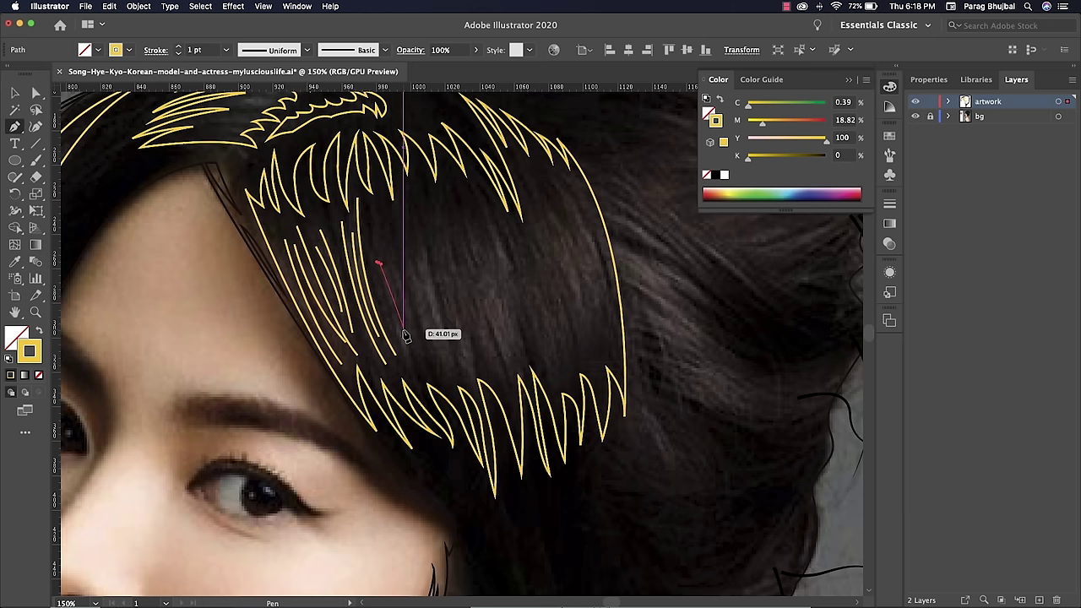
pyautogui.click(404, 336)
pyautogui.keyDown('ctrl'); pyautogui.click(453, 320); pyautogui.keyUp('ctrl')
pyautogui.click(419, 243)
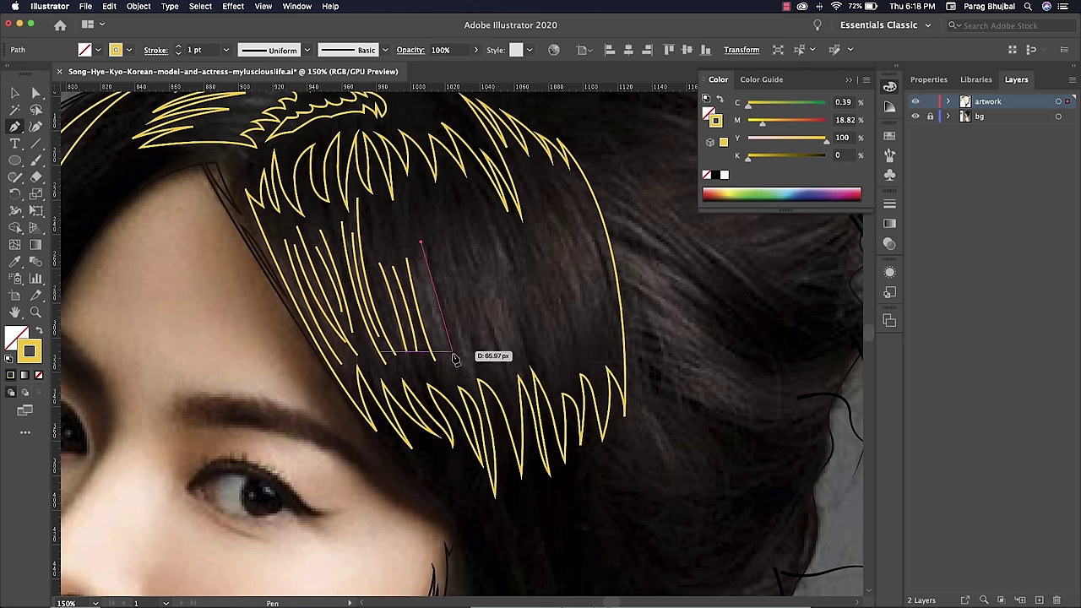
# Step: Add more thin strand lines across the middle and right of the fringe
pyautogui.click(454, 359)
pyautogui.scroll(-1, 502, 330)
pyautogui.keyDown('ctrl'); pyautogui.click(454, 234); pyautogui.keyUp('ctrl')
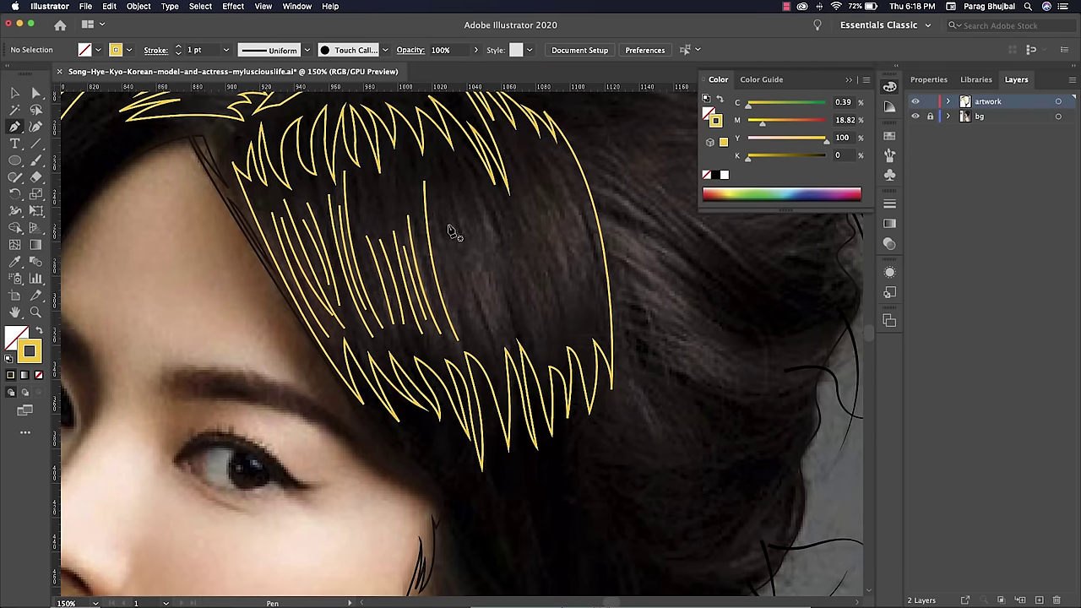
pyautogui.click(450, 200)
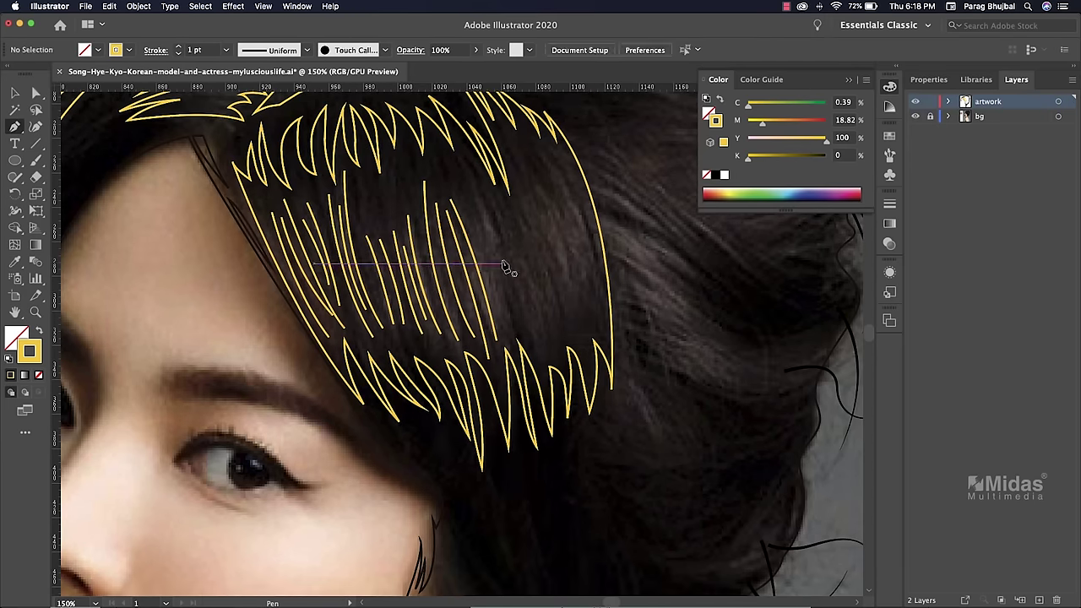
pyautogui.click(493, 206)
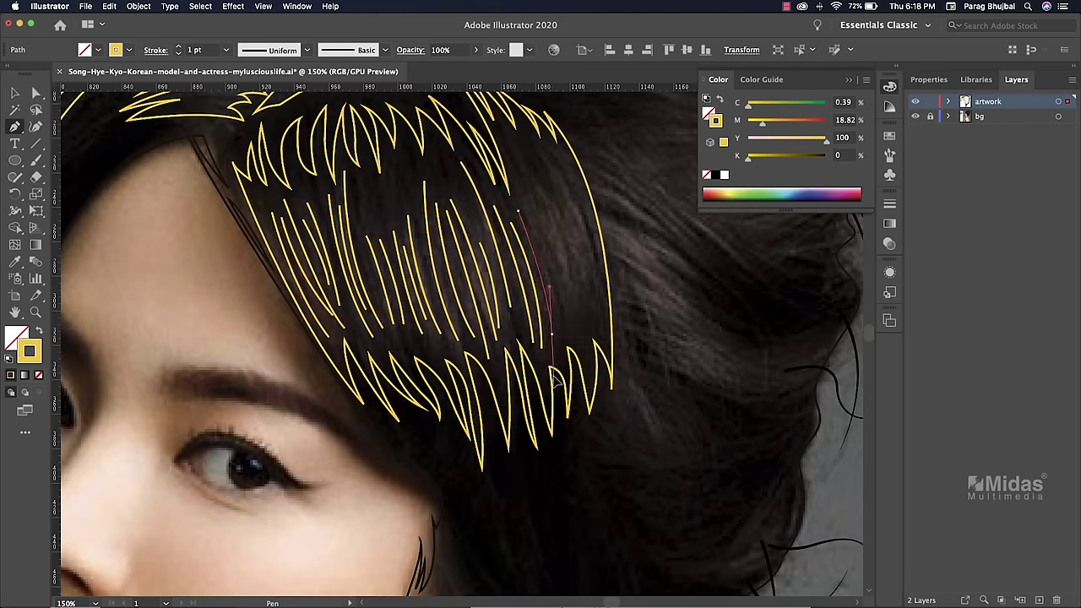
pyautogui.click(542, 157)
pyautogui.click(604, 367)
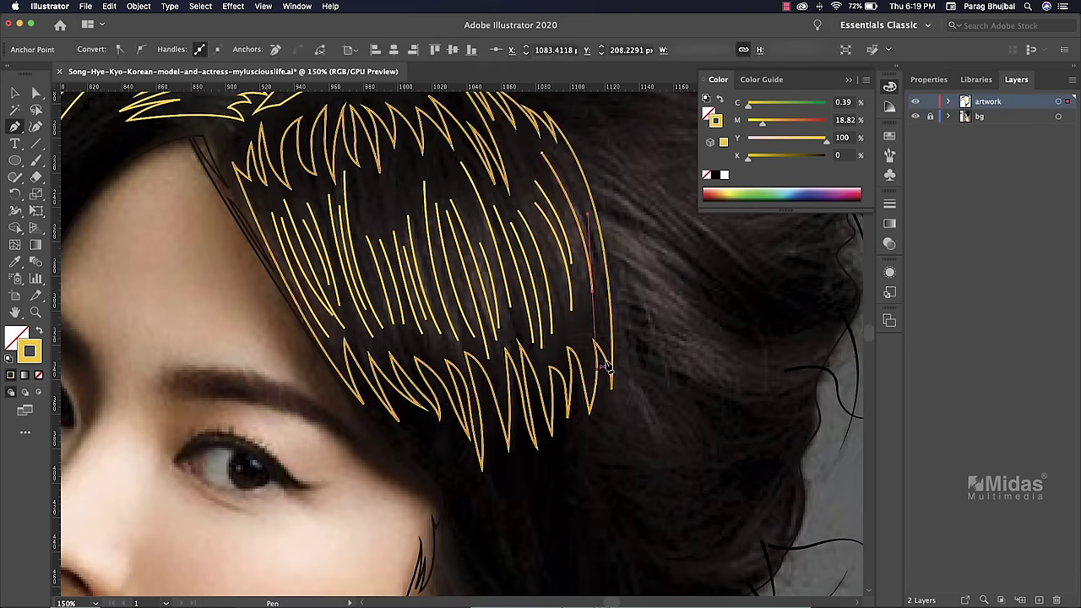
pyautogui.click(598, 365)
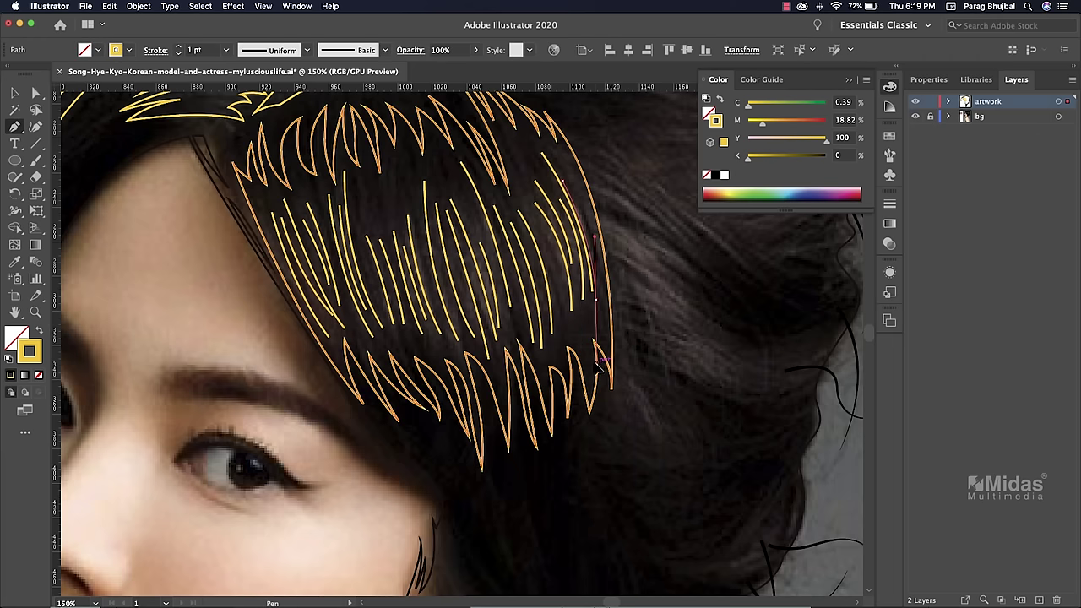
# Step: Set the middle strand lines to a 3 pt stroke with Width Profile 1 tapering both ends
pyautogui.press('v')
pyautogui.scroll(2, 598, 365)
pyautogui.click(293, 344)
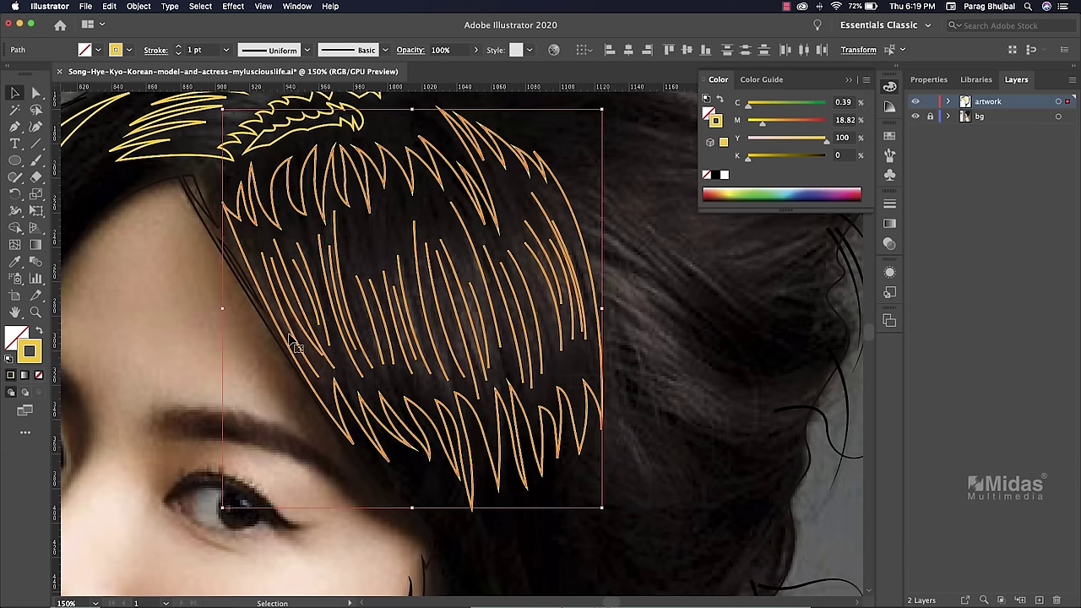
pyautogui.click(585, 246)
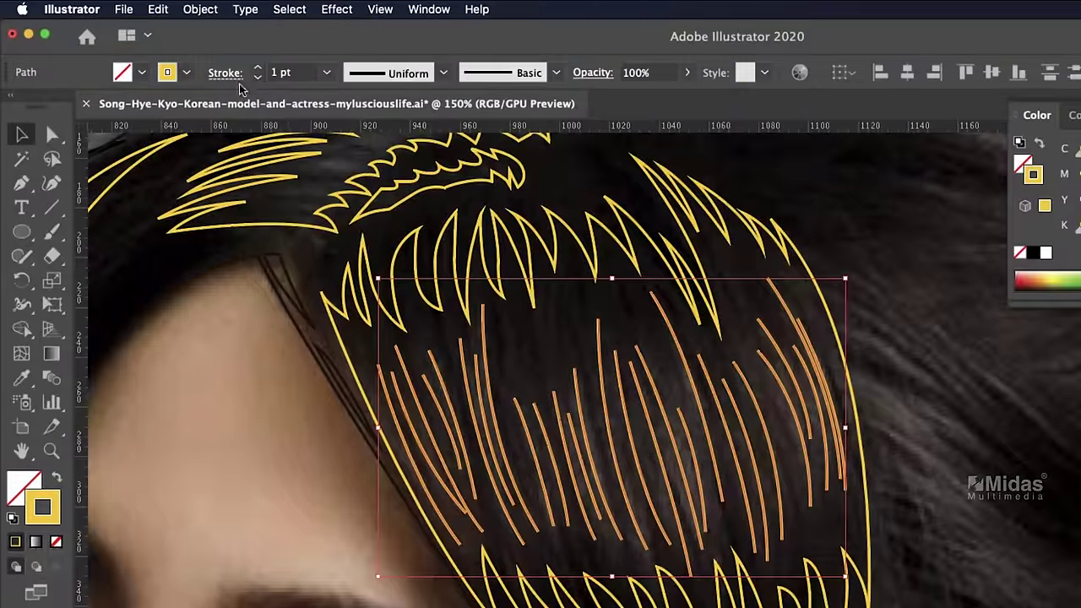
pyautogui.click(259, 72)
pyautogui.click(442, 73)
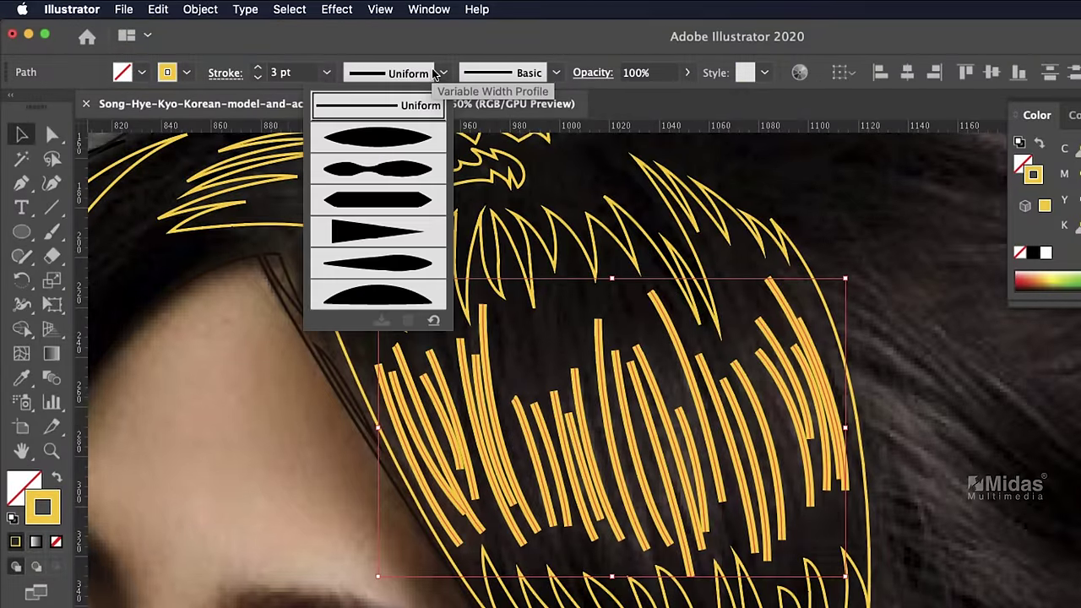
pyautogui.click(498, 180)
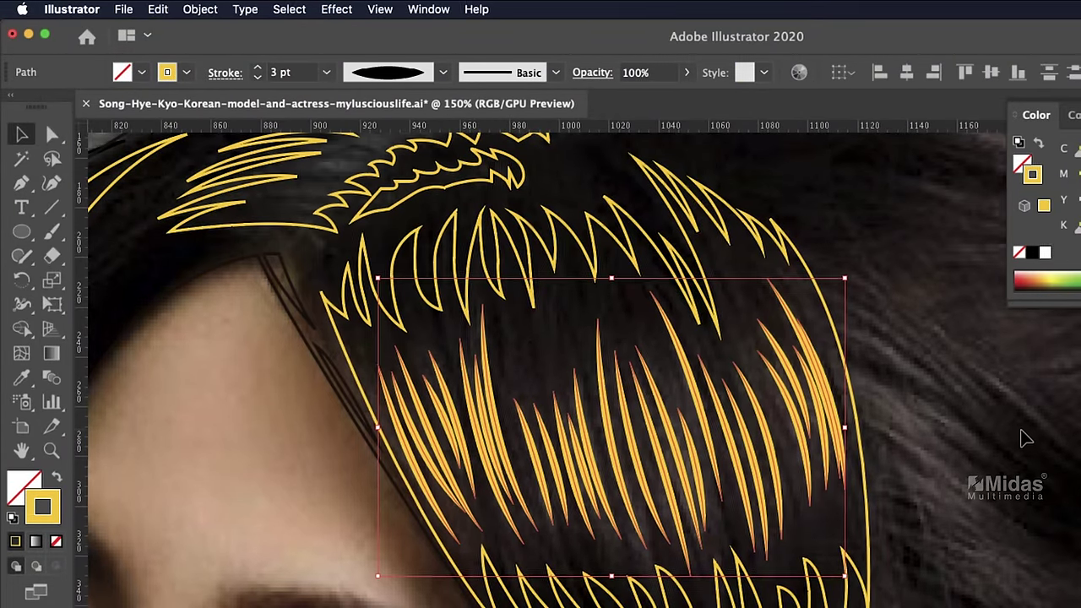
pyautogui.click(701, 302)
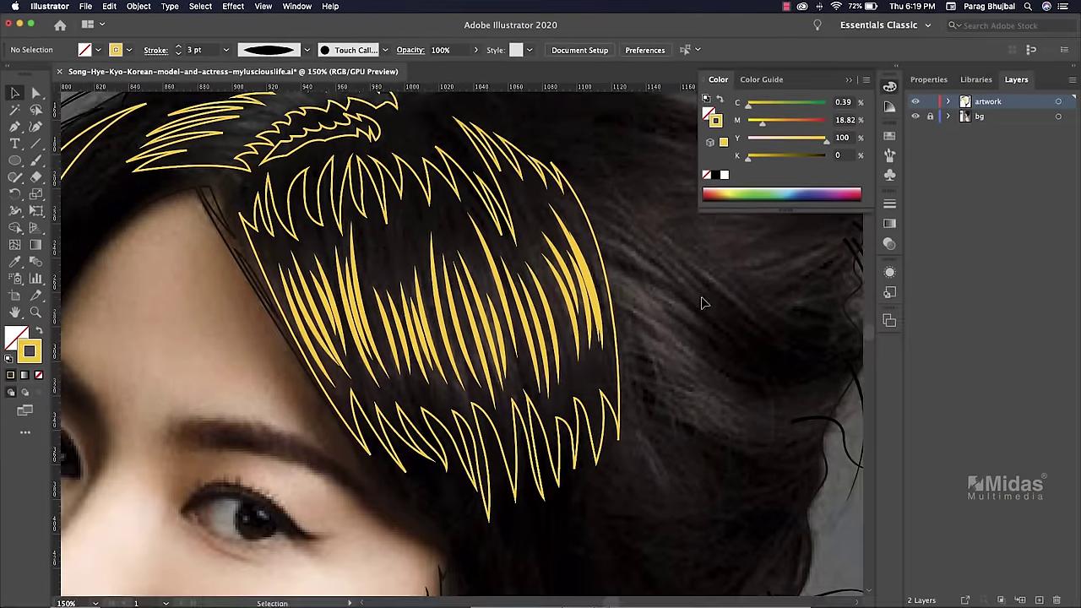
# Step: Draw a new curved strand path near the left tuft
pyautogui.scroll(3, 701, 302)
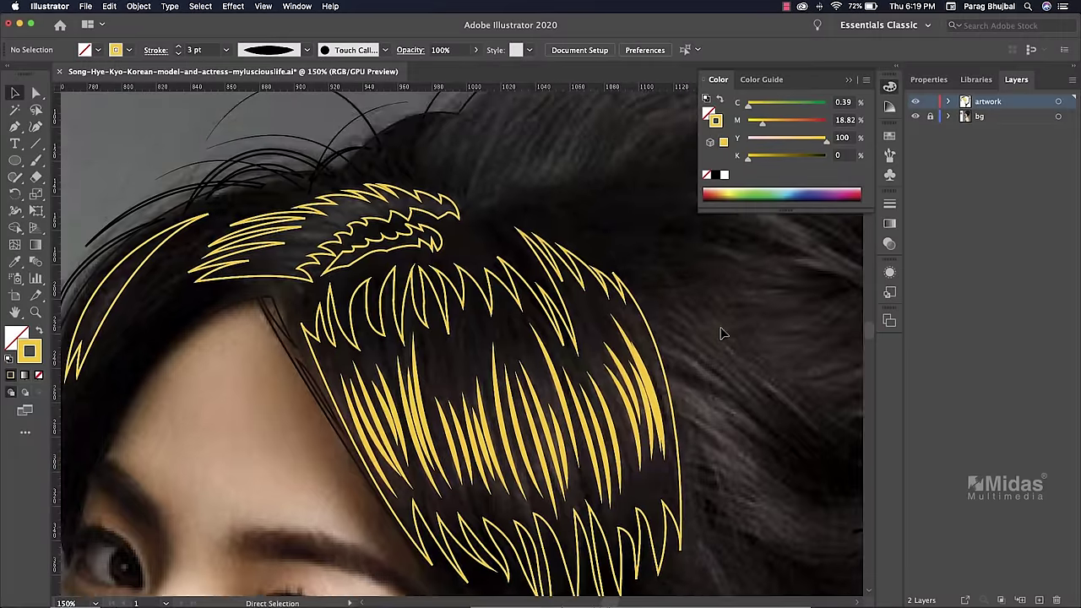
pyautogui.scroll(3, 718, 330)
pyautogui.press('p')
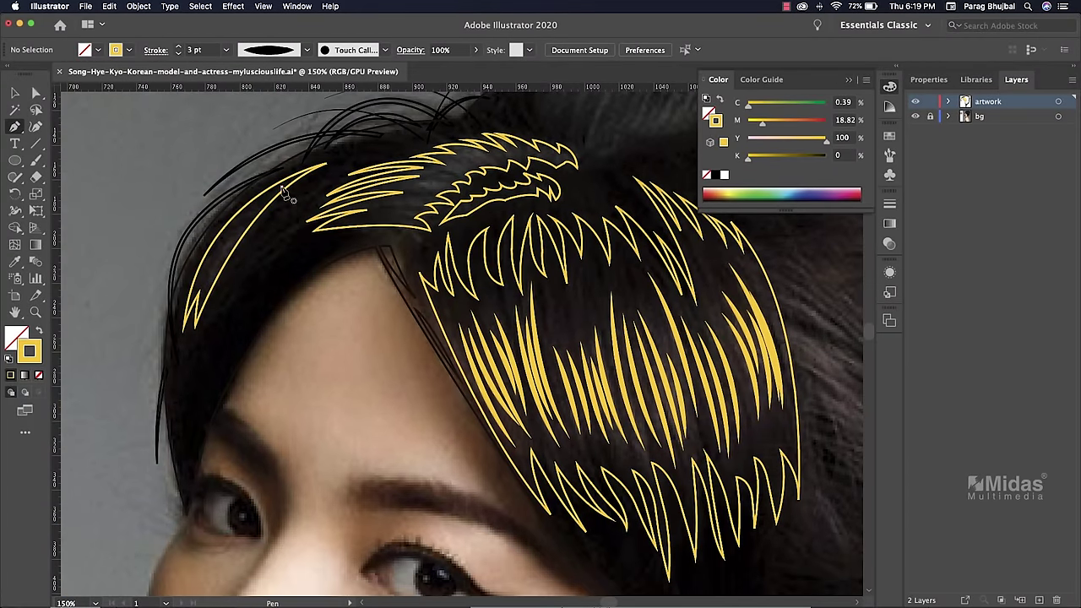
pyautogui.moveTo(284, 212); pyautogui.dragTo(283, 249)
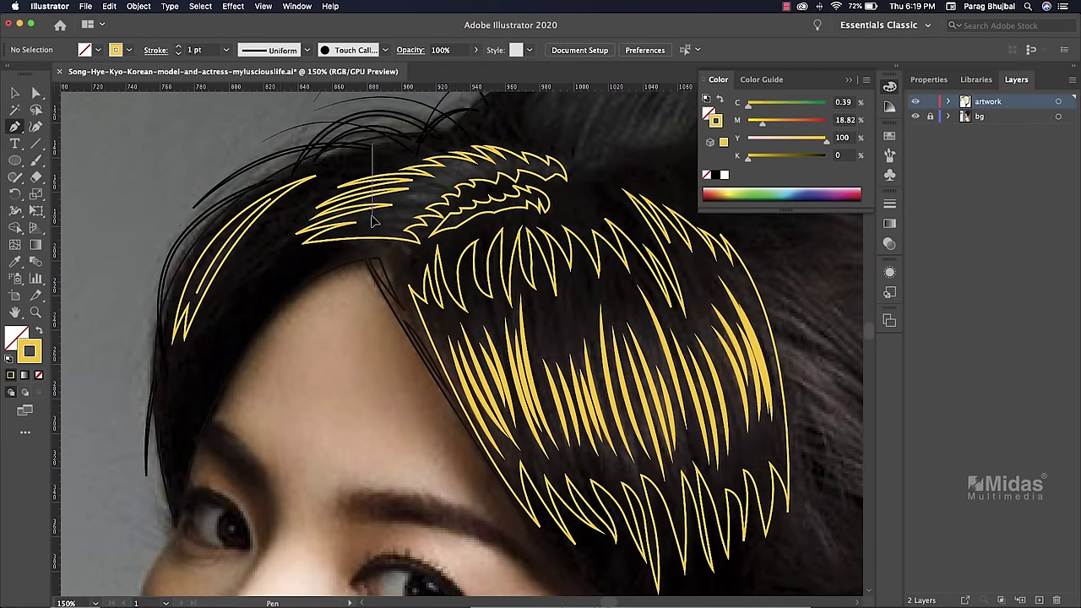
pyautogui.moveTo(404, 200)
pyautogui.mouseDown()
pyautogui.moveTo(467, 186)
pyautogui.moveTo(483, 206)
pyautogui.mouseUp()
pyautogui.hscroll(2, 483, 206)
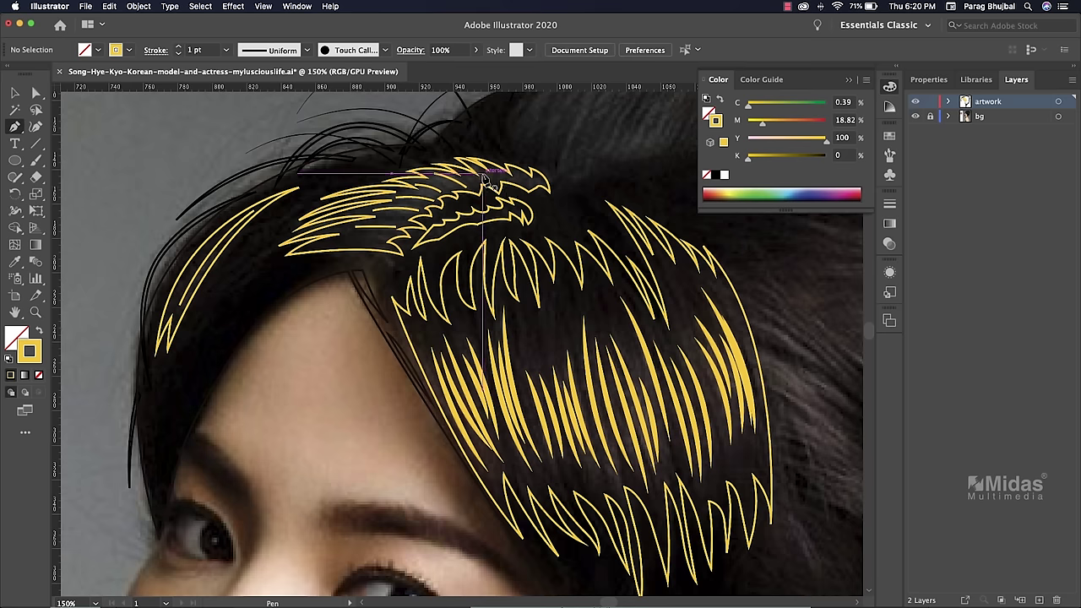
pyautogui.click(495, 186)
pyautogui.click(499, 197)
pyautogui.hscroll(3, 473, 202)
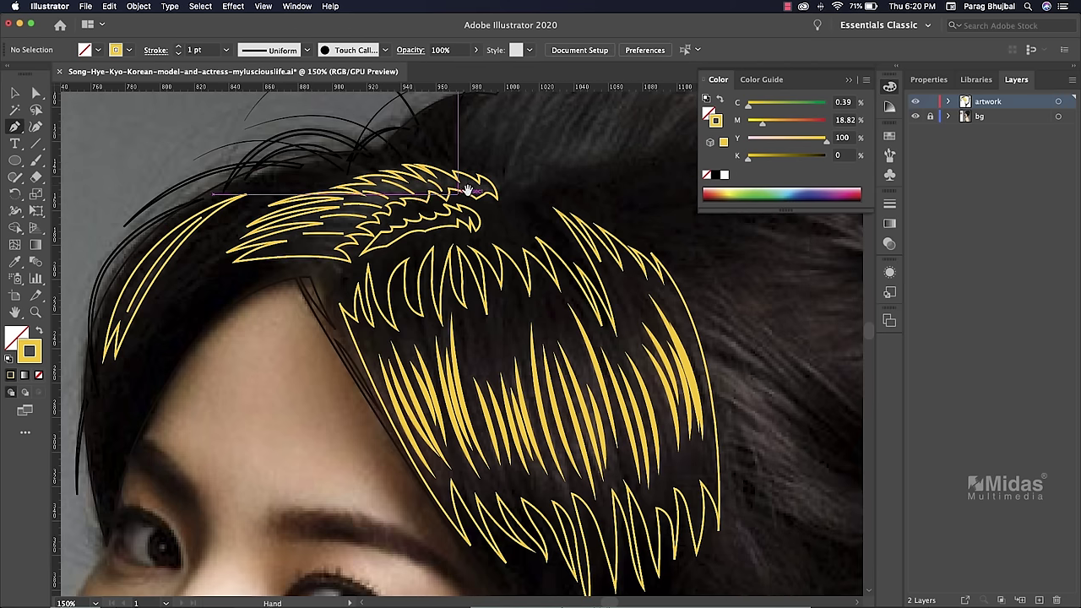
pyautogui.hscroll(-3, 535, 174)
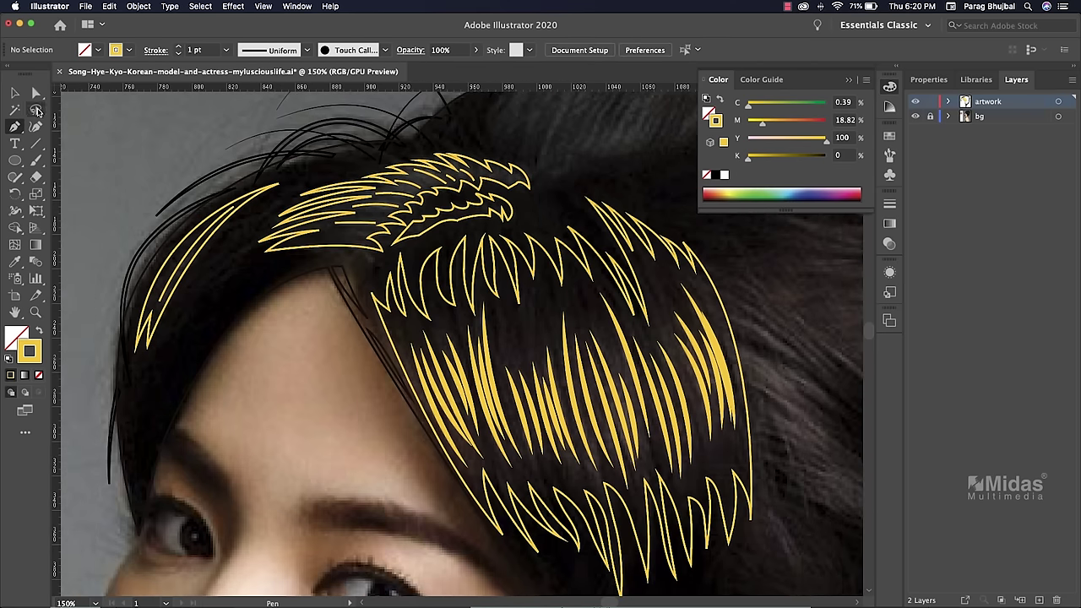
# Step: Apply a tapered width profile to the left and upper strand outlines
pyautogui.press('v')
pyautogui.click(205, 246)
pyautogui.keyDown('shift'); pyautogui.click(379, 217); pyautogui.keyUp('shift')
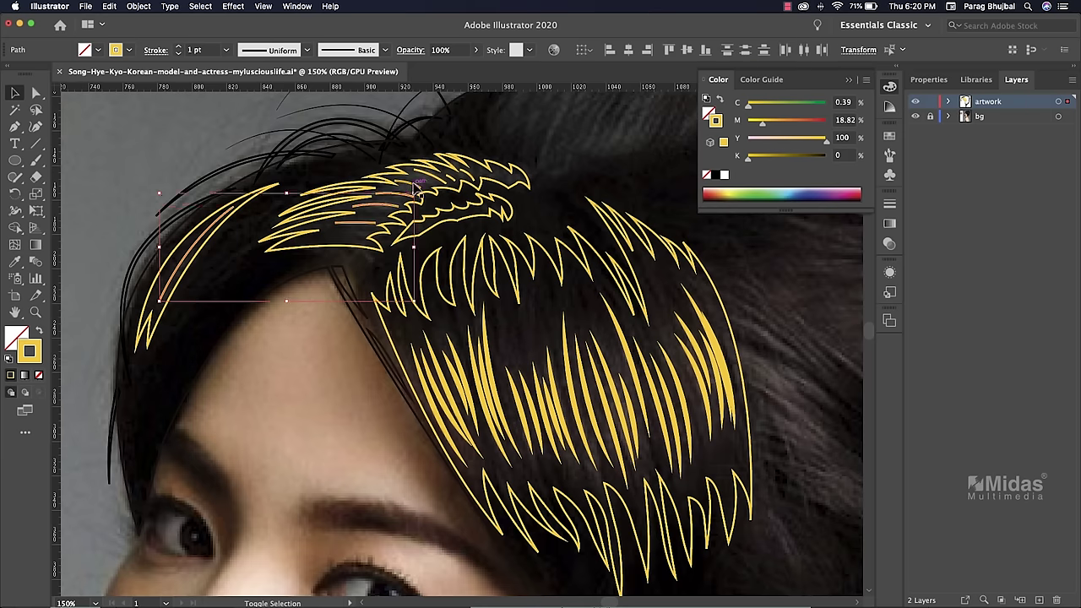
pyautogui.click(306, 50)
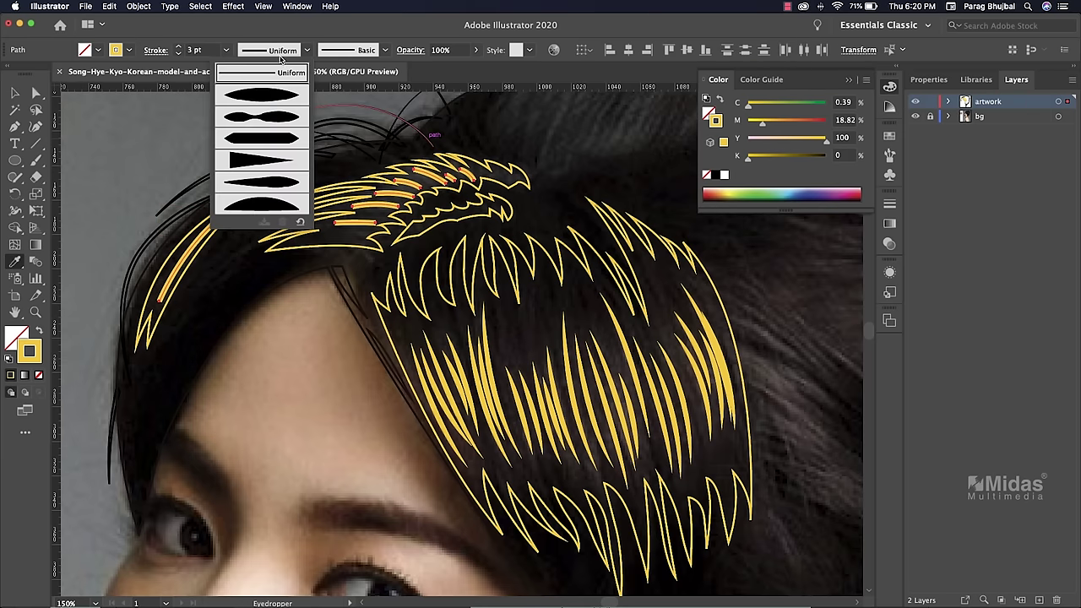
pyautogui.click(266, 93)
pyautogui.hotkey('ctrl', 'shift', 'a')
pyautogui.scroll(3, 319, 287)
pyautogui.hscroll(4, 319, 287)
# Step: Select a small hair strand near the tuft, then clear the selection
pyautogui.click(314, 257)
pyautogui.scroll(-2, 509, 203)
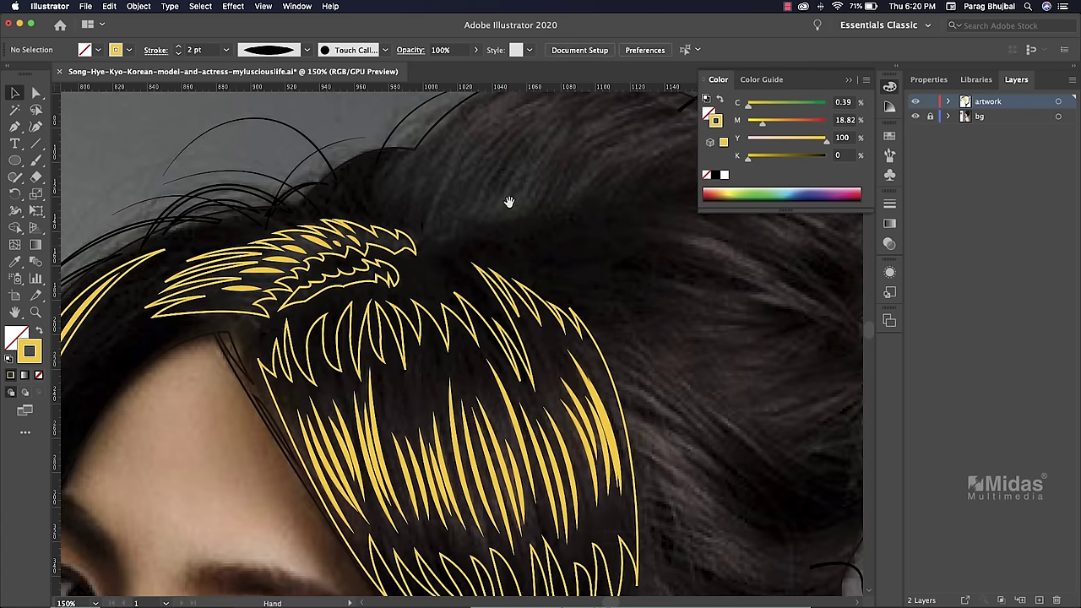
pyautogui.hotkey('ctrl', 'shift', 'a')
pyautogui.scroll(-5, 469, 185)
pyautogui.scroll(-5, 469, 186)
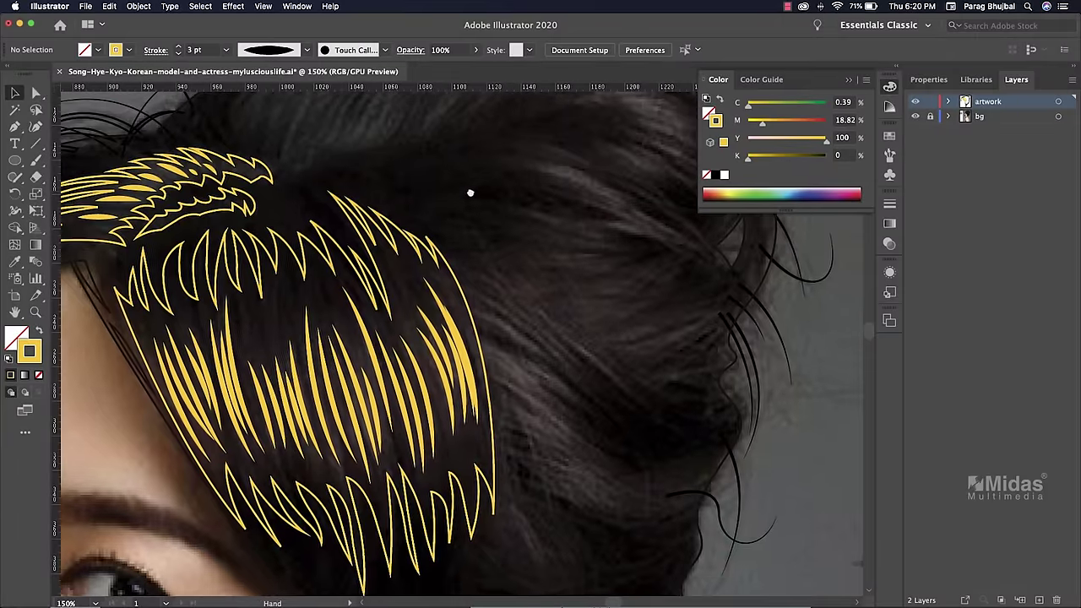
pyautogui.click(15, 126)
pyautogui.scroll(-2, 451, 369)
# Step: Outline a leaf-shaped hair strand by the ear, closing it at its start point
pyautogui.click(351, 343)
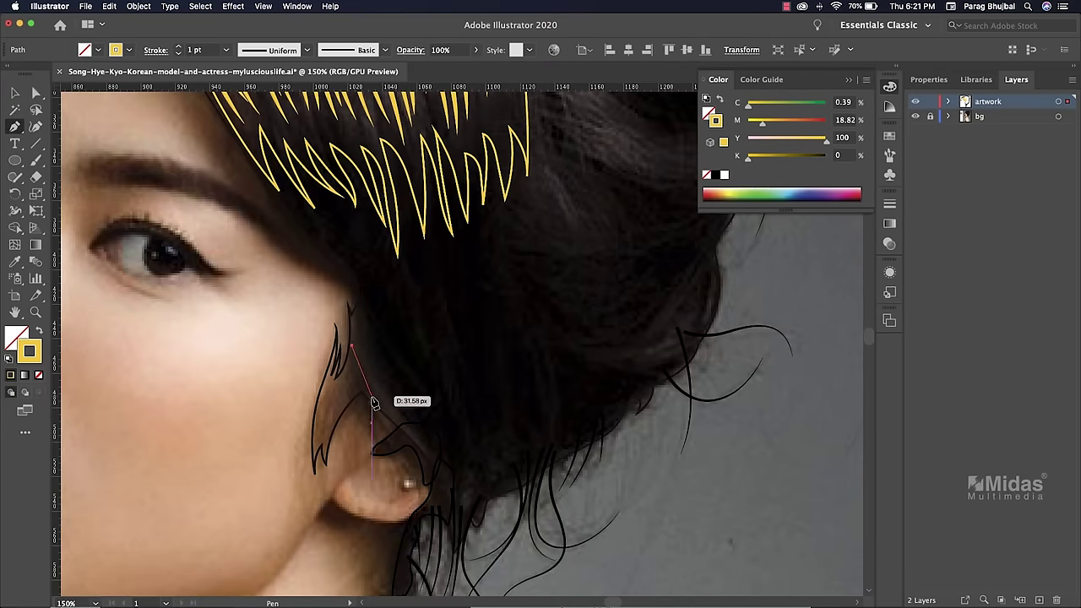
pyautogui.moveTo(382, 405); pyautogui.dragTo(424, 450)
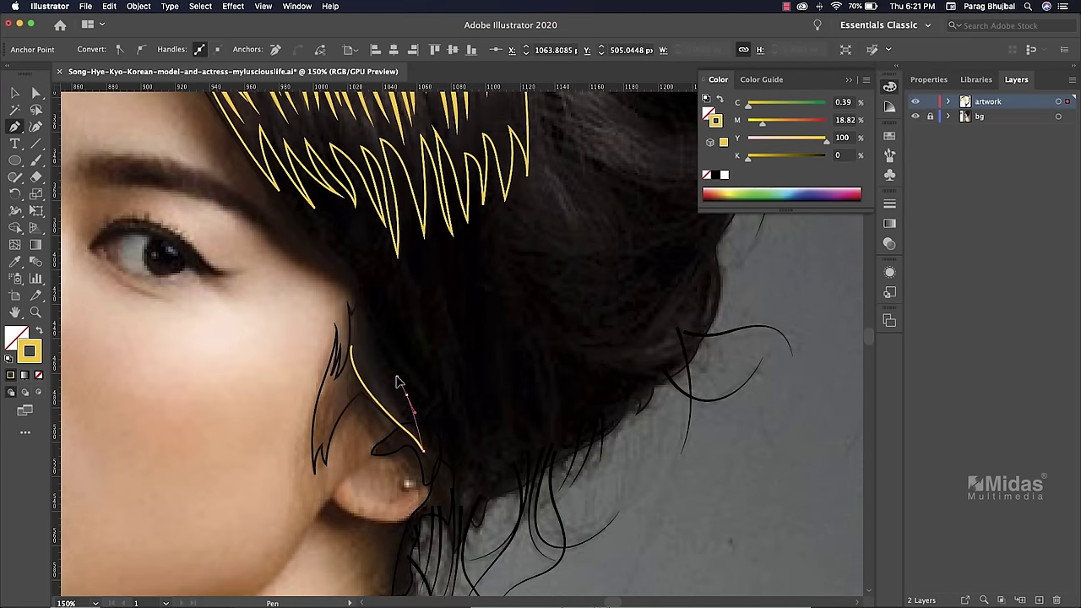
pyautogui.moveTo(366, 318); pyautogui.dragTo(382, 382)
pyautogui.moveTo(351, 344); pyautogui.dragTo(354, 349)
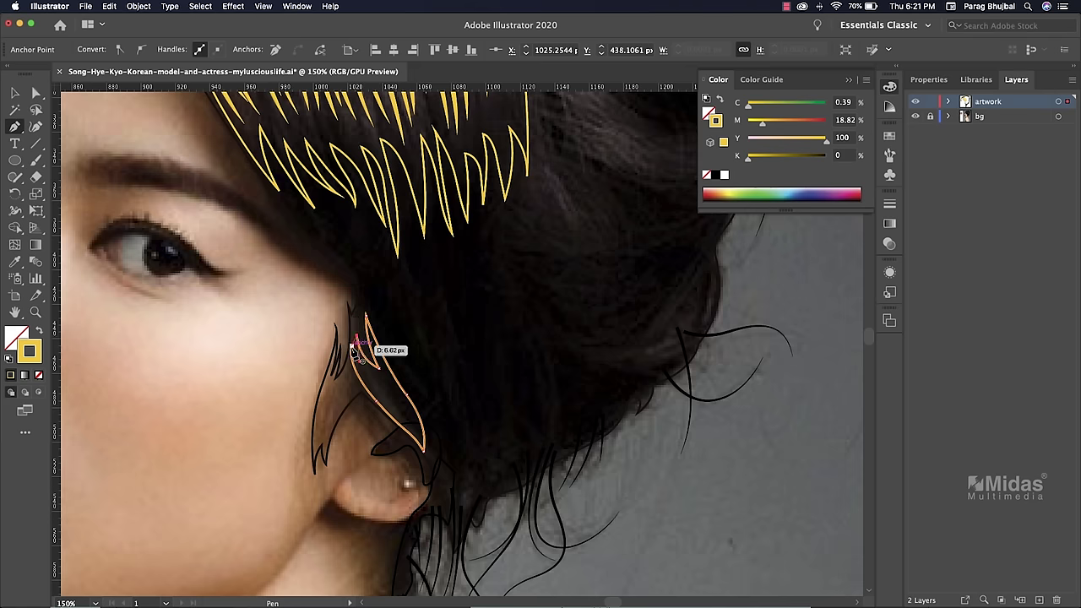
pyautogui.keyDown('super'); pyautogui.click(449, 361); pyautogui.keyUp('super')
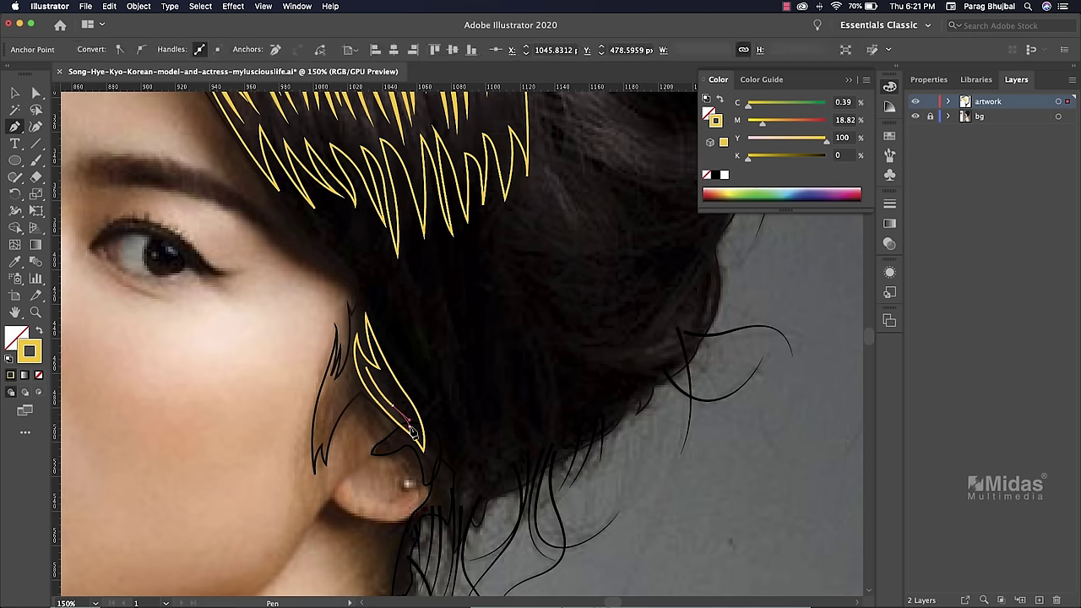
pyautogui.scroll(1, 422, 346)
pyautogui.hscroll(1, 422, 346)
# Step: Outline a second pointed leaf strand above the ear
pyautogui.click(388, 308)
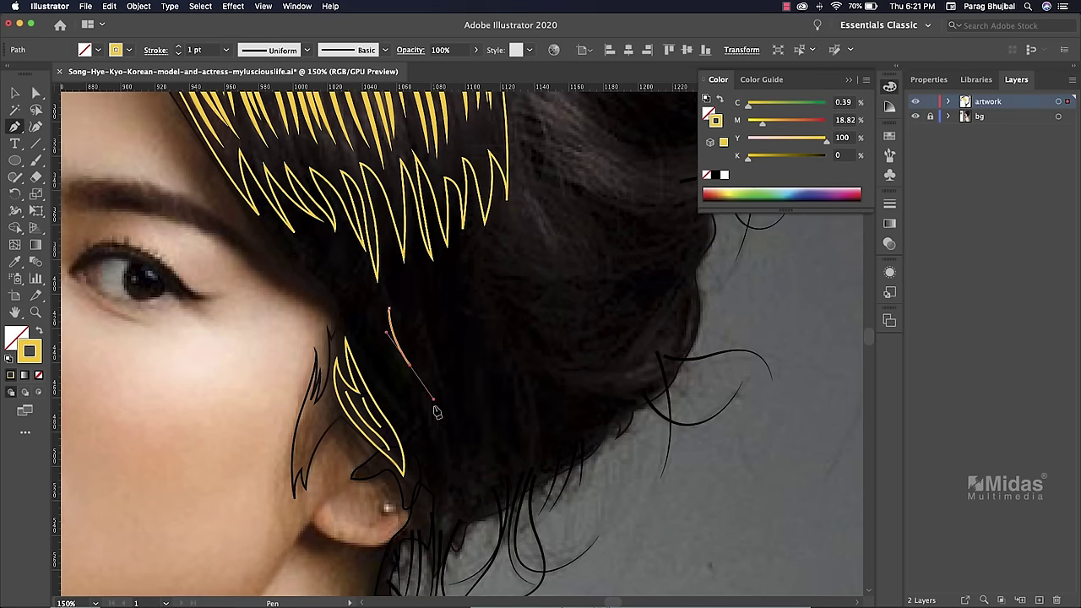
pyautogui.moveTo(434, 446); pyautogui.dragTo(426, 369)
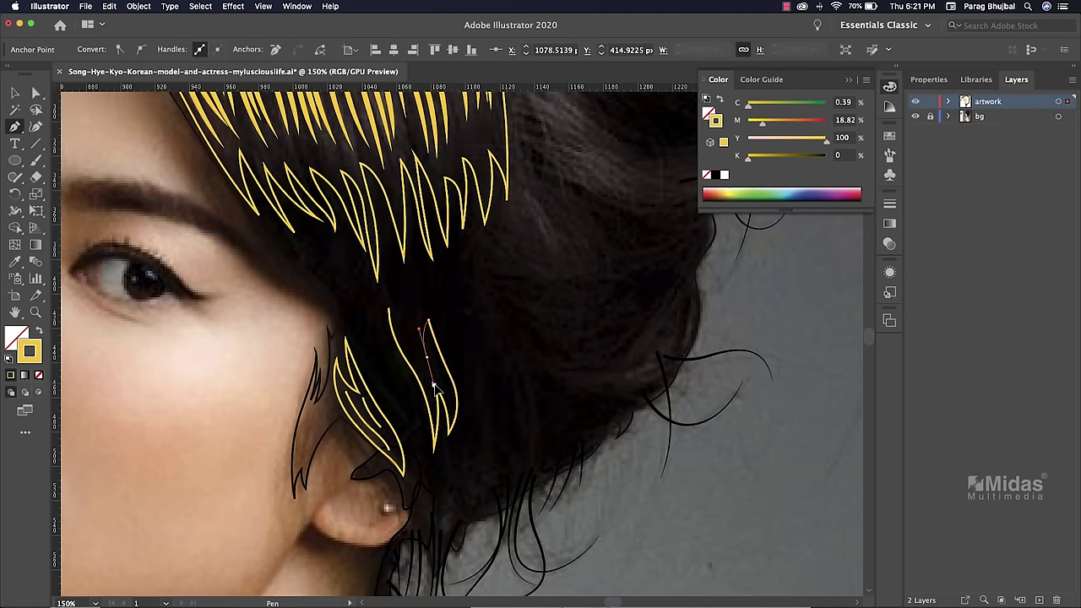
pyautogui.click(388, 308)
pyautogui.moveTo(567, 376); pyautogui.dragTo(538, 346)
pyautogui.scroll(-2, 524, 395)
# Step: Outline a third leaf strand in the back hair and begin one along the bun's lower edge
pyautogui.click(483, 309)
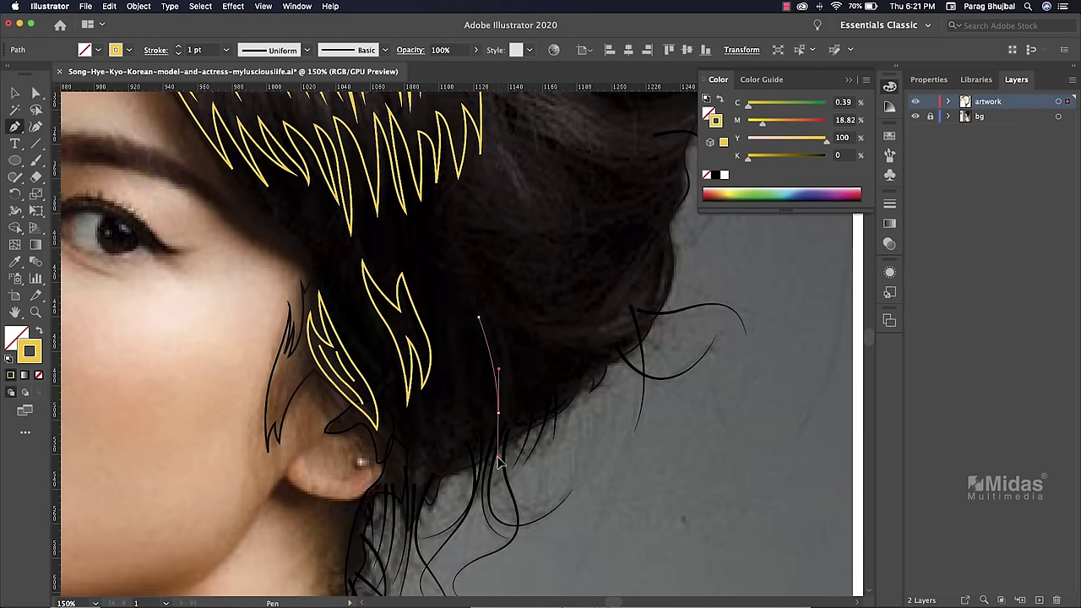
pyautogui.moveTo(504, 404); pyautogui.dragTo(490, 313)
pyautogui.click(483, 309)
pyautogui.scroll(3, 546, 296)
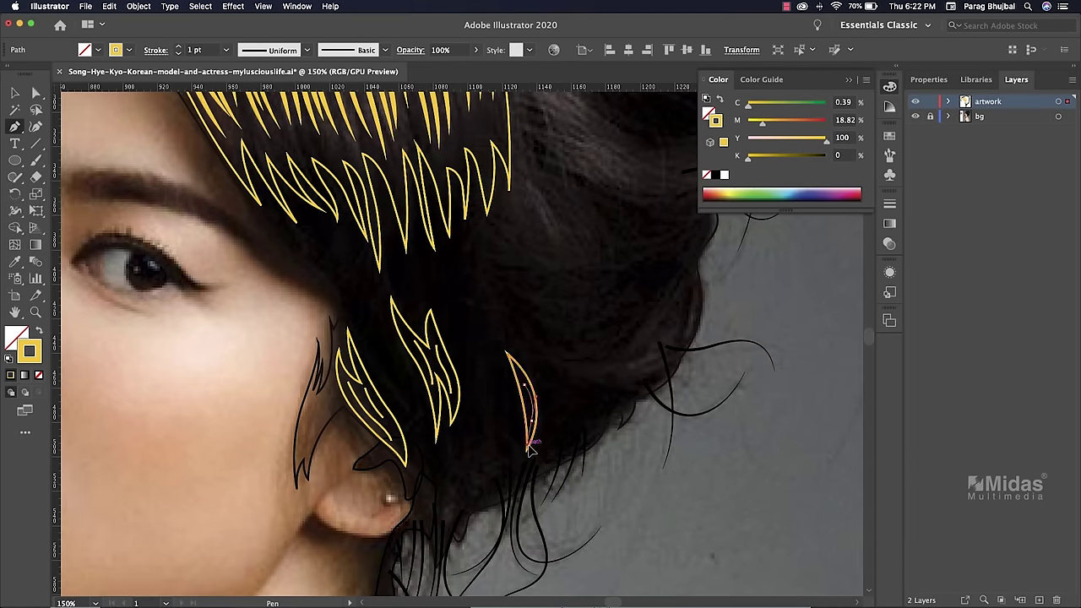
pyautogui.hscroll(3, 646, 312)
pyautogui.click(623, 288)
# Step: Complete the strand along the bun's lower edge, closing it at its start point
pyautogui.moveTo(571, 366); pyautogui.dragTo(591, 363)
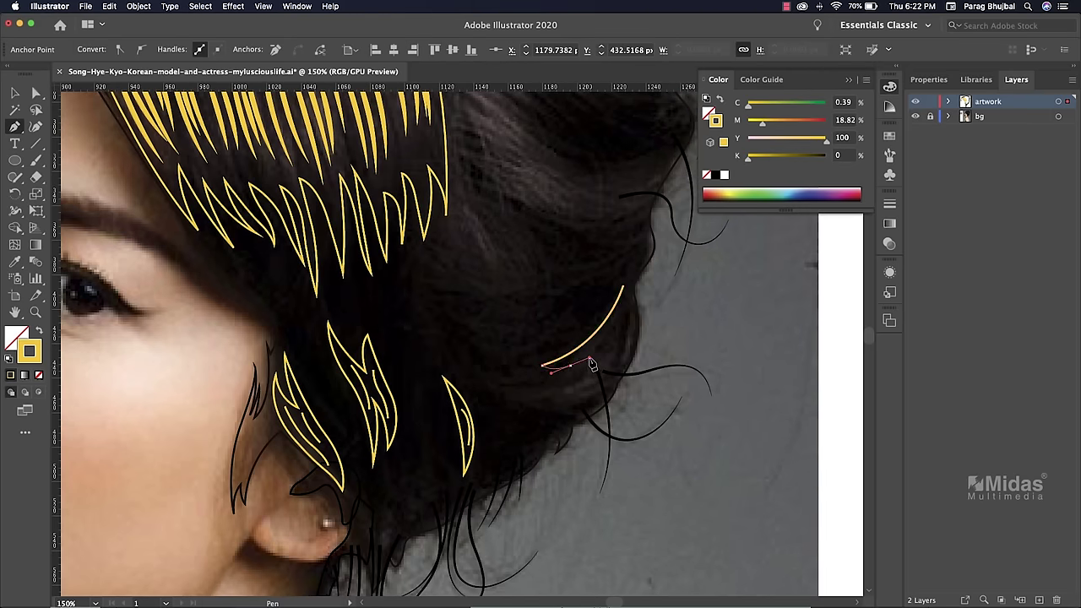
pyautogui.moveTo(589, 400); pyautogui.dragTo(629, 384)
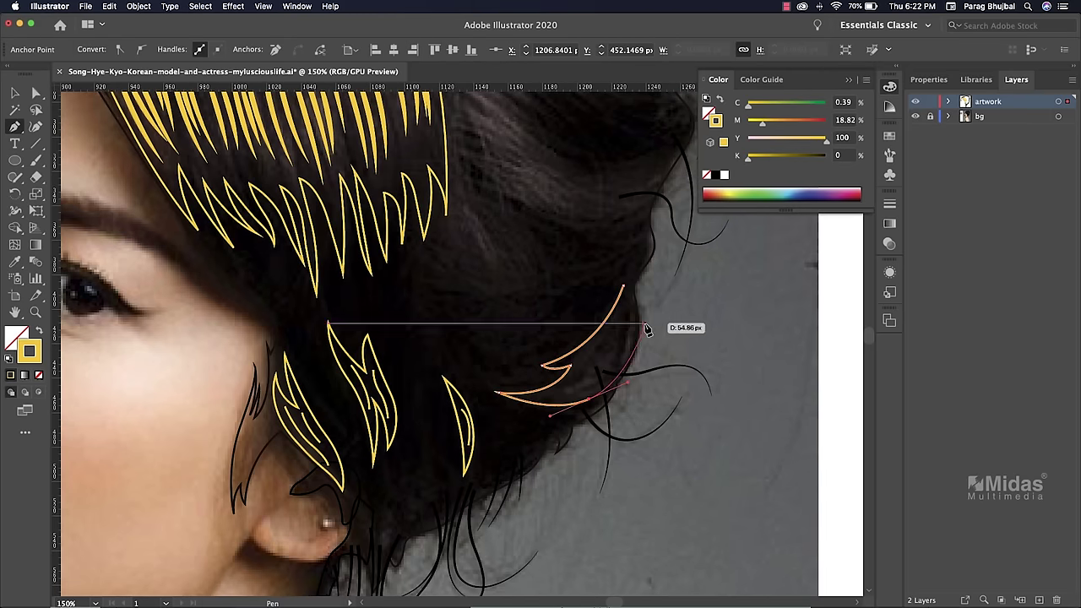
pyautogui.click(625, 292)
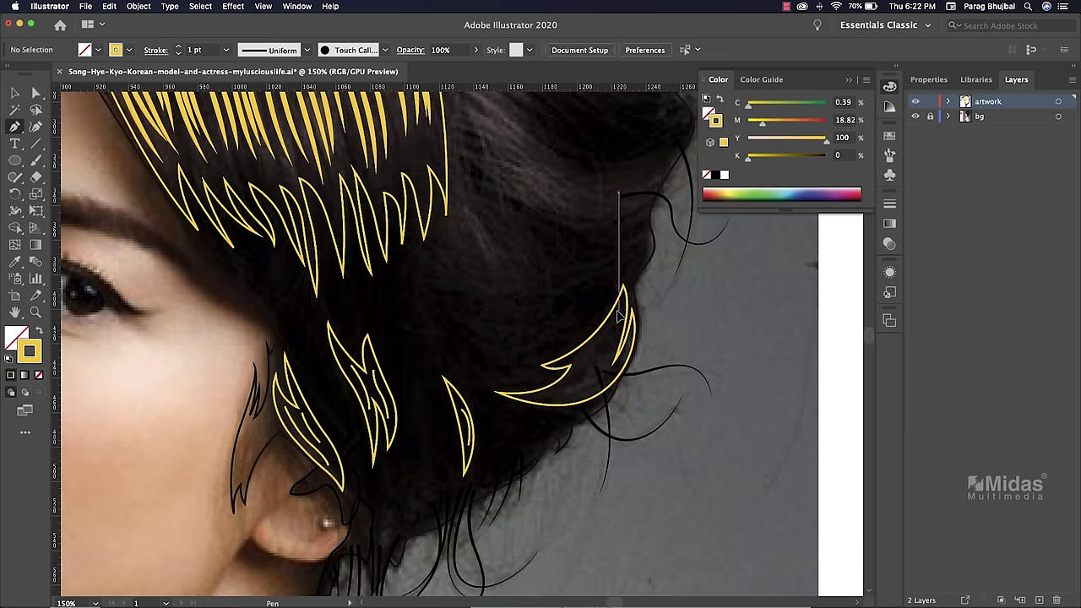
pyautogui.moveTo(722, 328); pyautogui.dragTo(728, 394)
pyautogui.scroll(3, 727, 394)
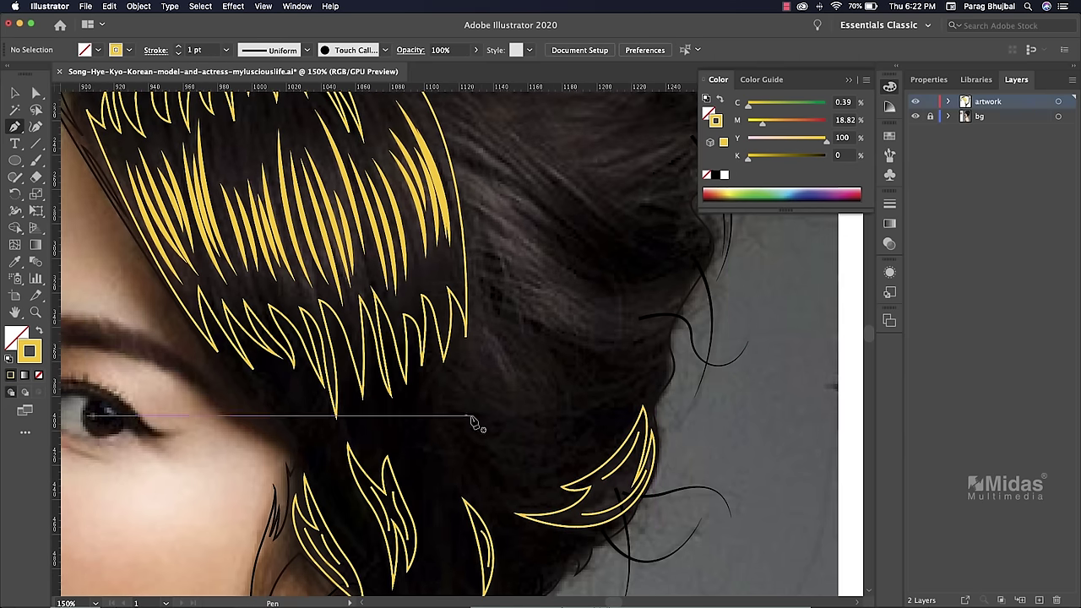
pyautogui.scroll(2, 475, 422)
# Step: Outline a curled strand curving down toward the bun
pyautogui.moveTo(563, 454); pyautogui.dragTo(539, 490)
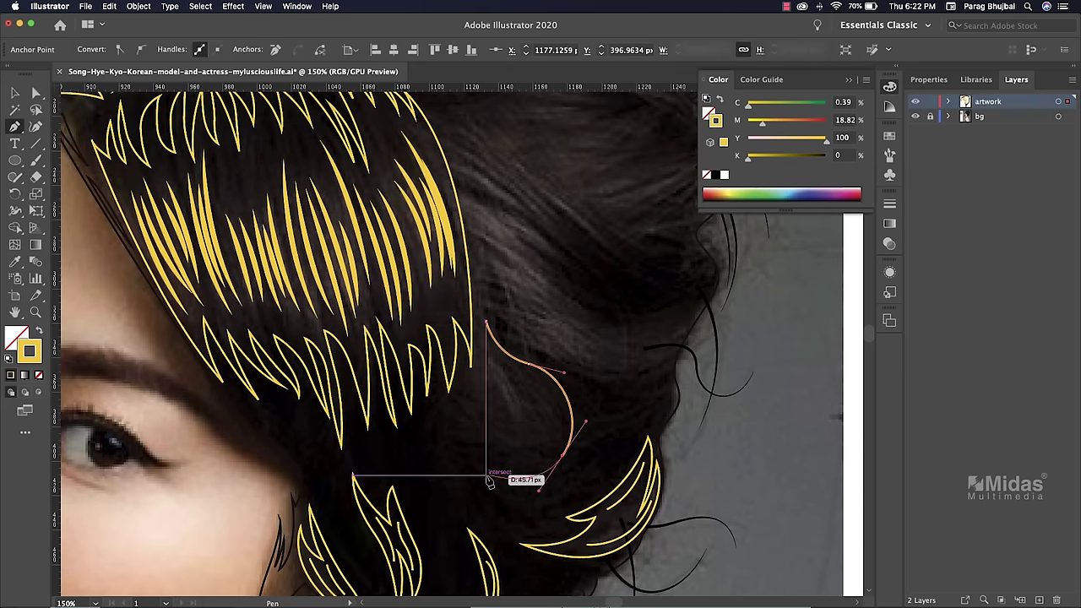
pyautogui.click(446, 415)
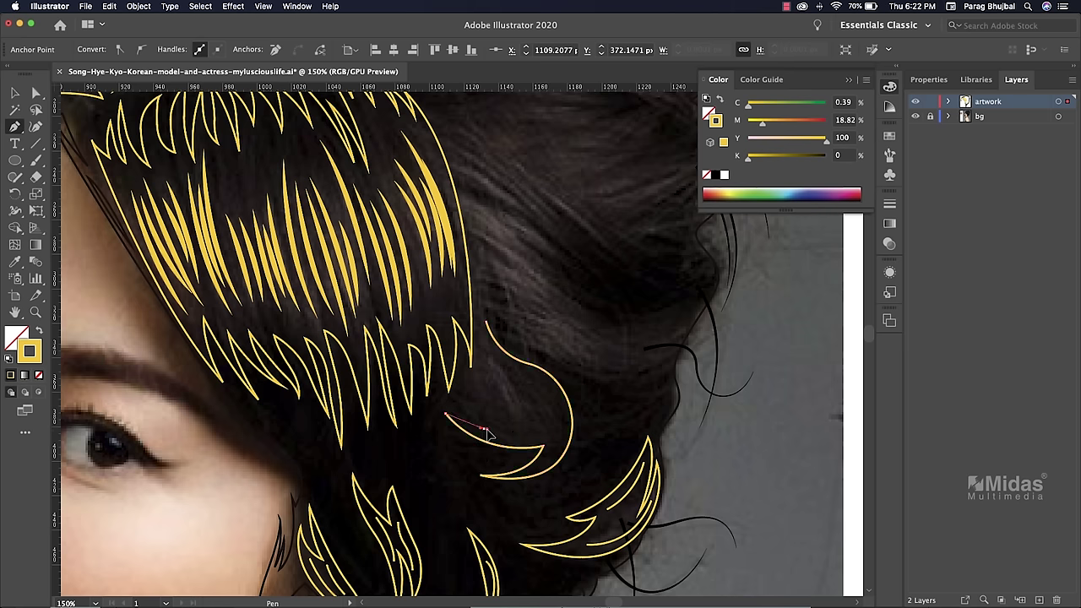
pyautogui.click(488, 325)
pyautogui.scroll(-1, 523, 371)
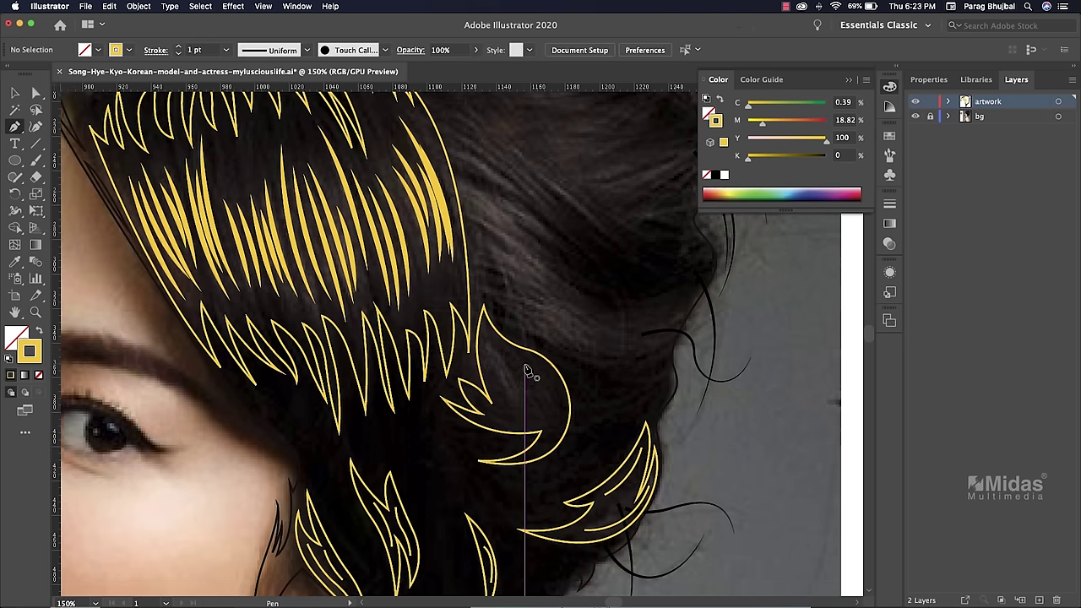
# Step: Begin a long strand across the bun, curving toward its right edge and upper end
pyautogui.moveTo(597, 320); pyautogui.dragTo(571, 389)
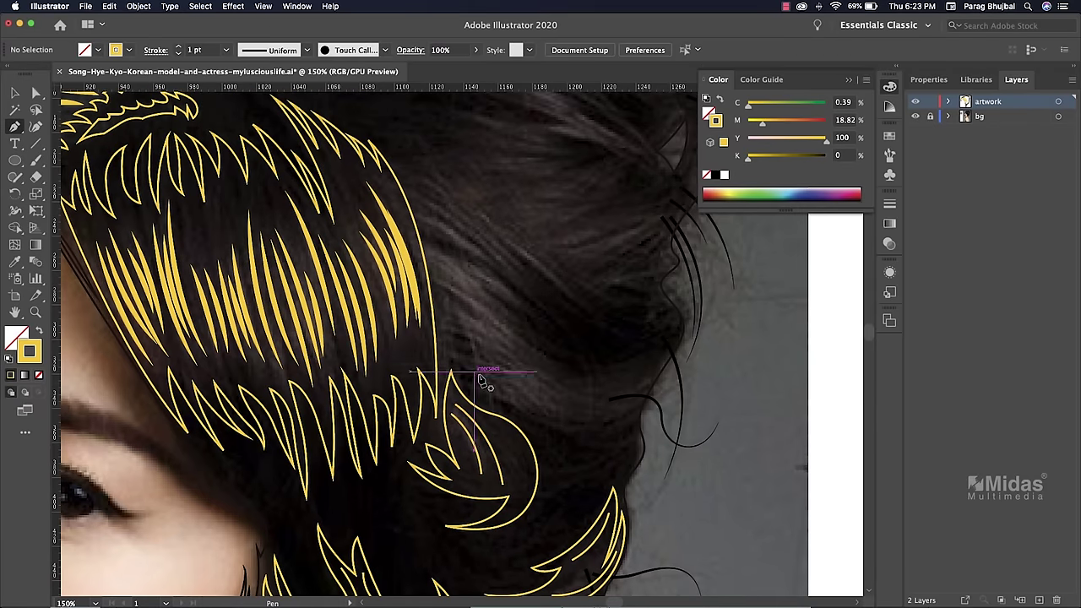
pyautogui.click(465, 368)
pyautogui.moveTo(639, 413); pyautogui.dragTo(625, 395)
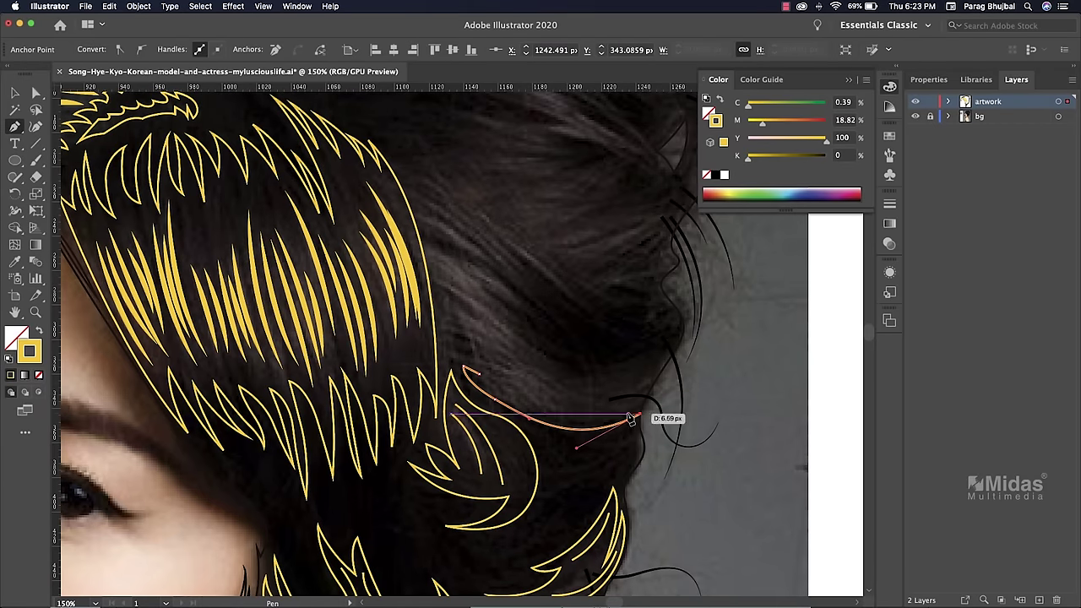
pyautogui.moveTo(664, 363); pyautogui.dragTo(675, 346)
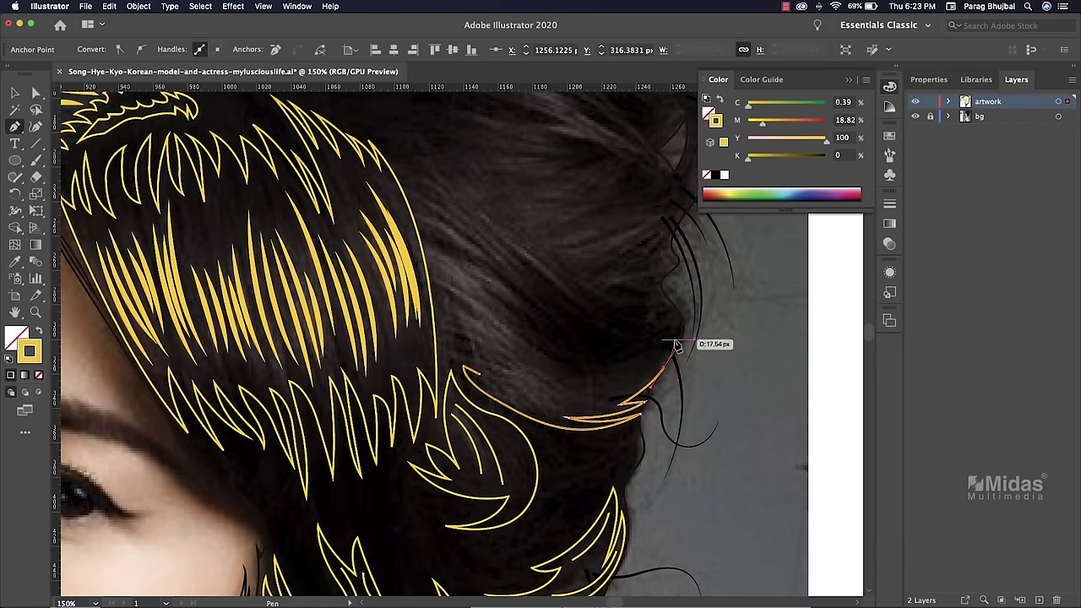
pyautogui.scroll(2, 520, 336)
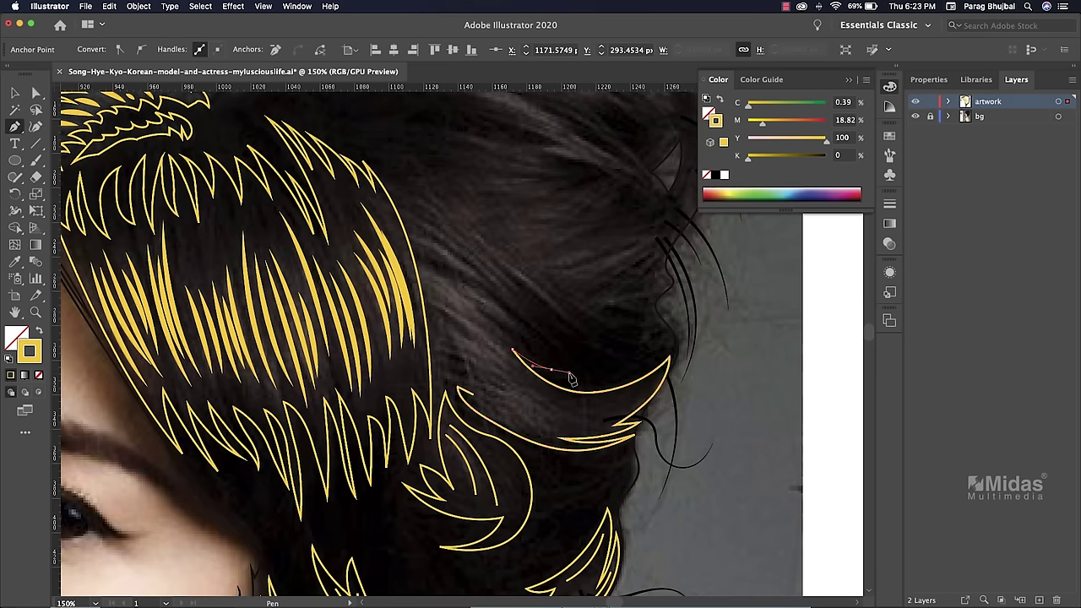
pyautogui.scroll(3, 487, 300)
pyautogui.hscroll(-1, 487, 300)
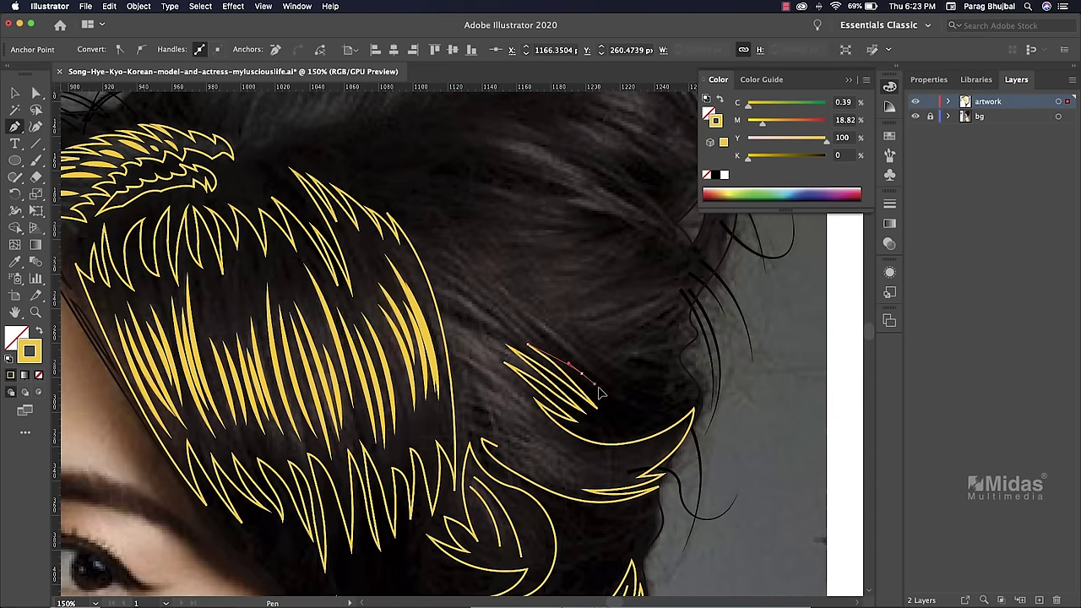
pyautogui.scroll(2, 657, 412)
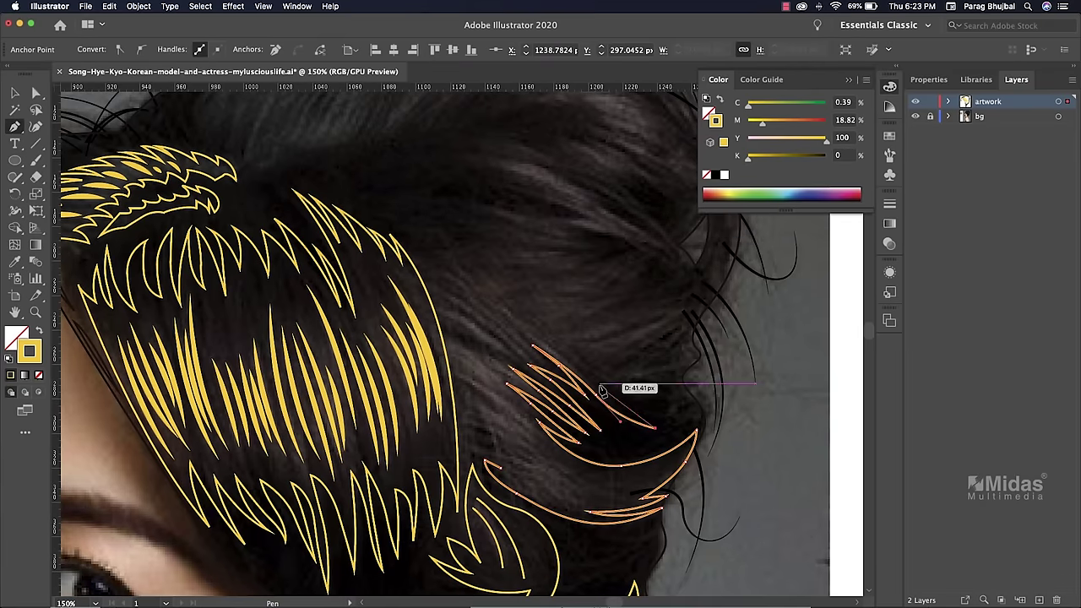
# Step: Extend the long strand with more curved points and close the large shape
pyautogui.click(682, 370)
pyautogui.scroll(2, 539, 336)
pyautogui.hscroll(-3, 539, 336)
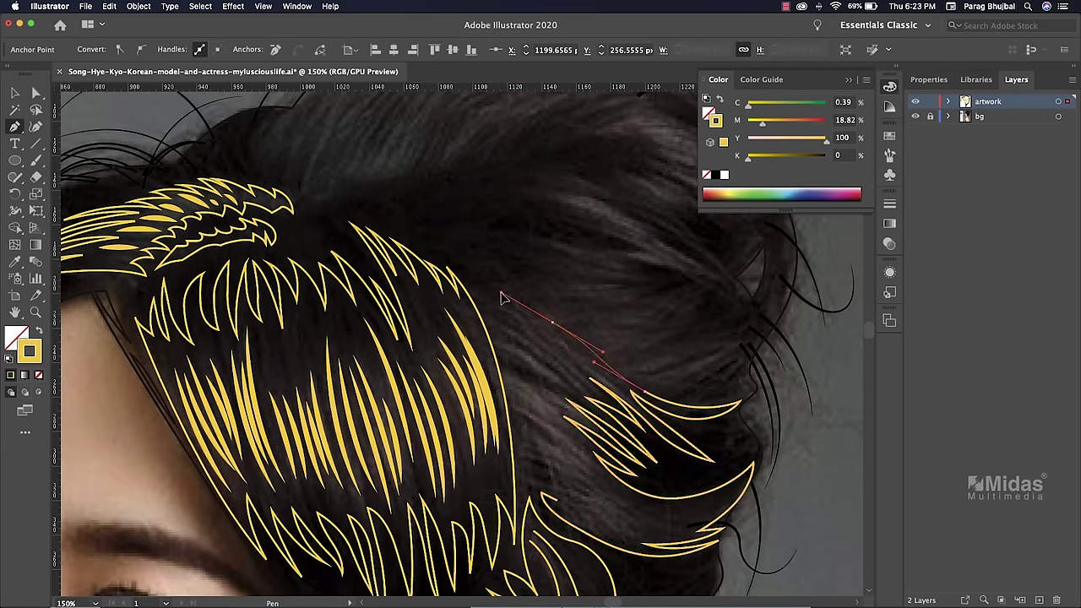
pyautogui.moveTo(498, 323); pyautogui.dragTo(473, 320)
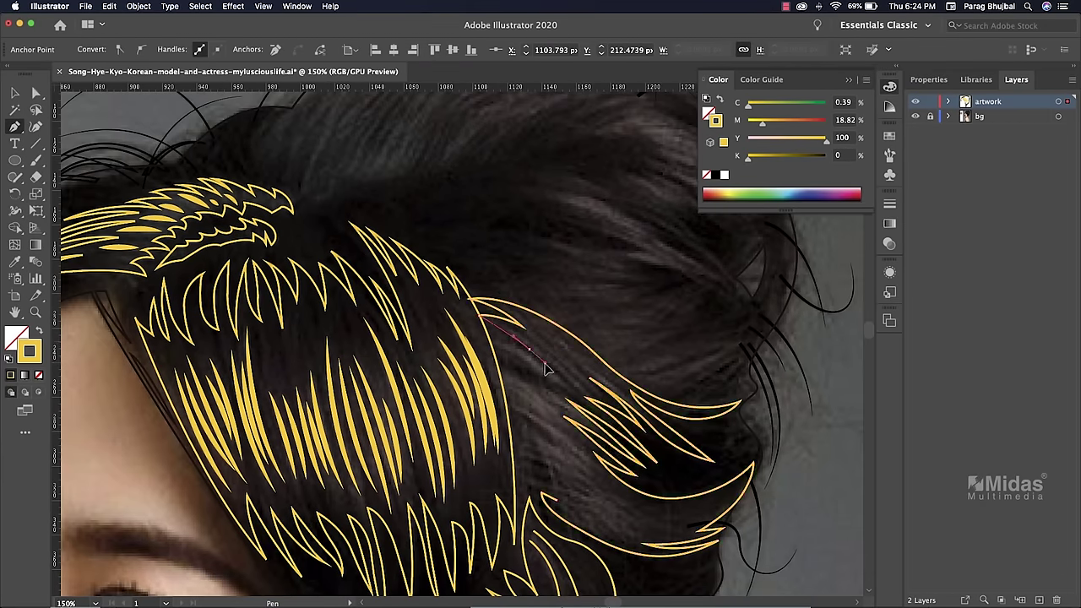
pyautogui.moveTo(530, 348); pyautogui.dragTo(536, 380)
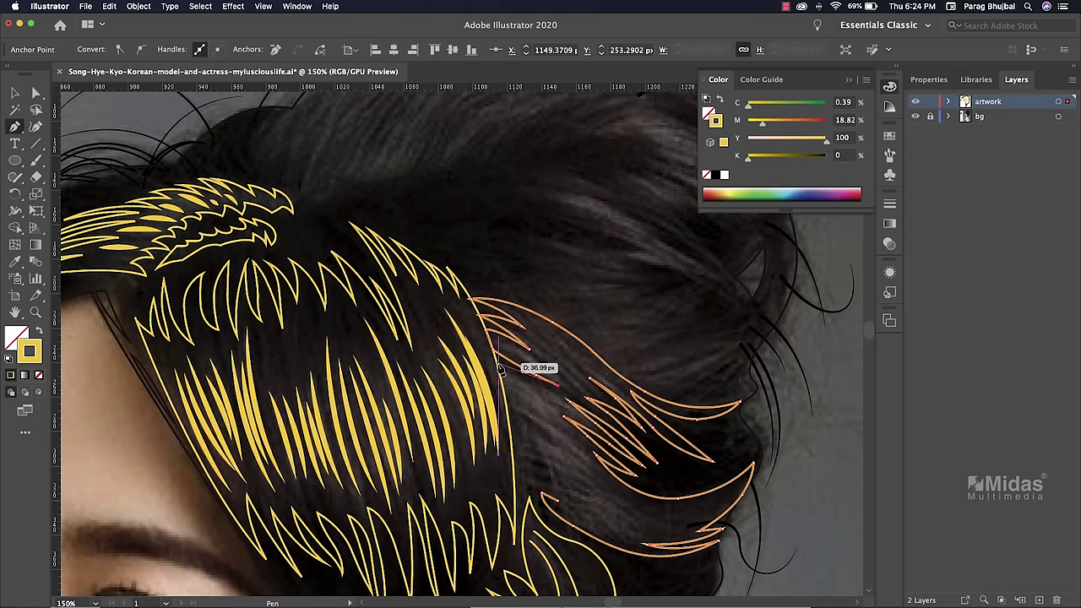
pyautogui.scroll(-3, 503, 372)
pyautogui.click(504, 393)
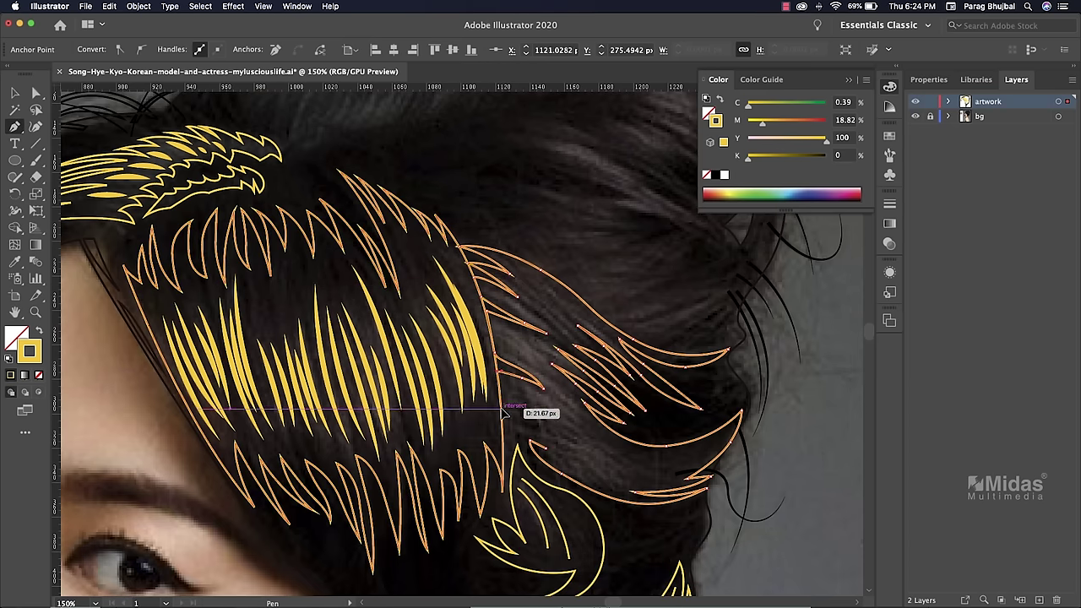
pyautogui.click(570, 480)
pyautogui.hscroll(3, 548, 422)
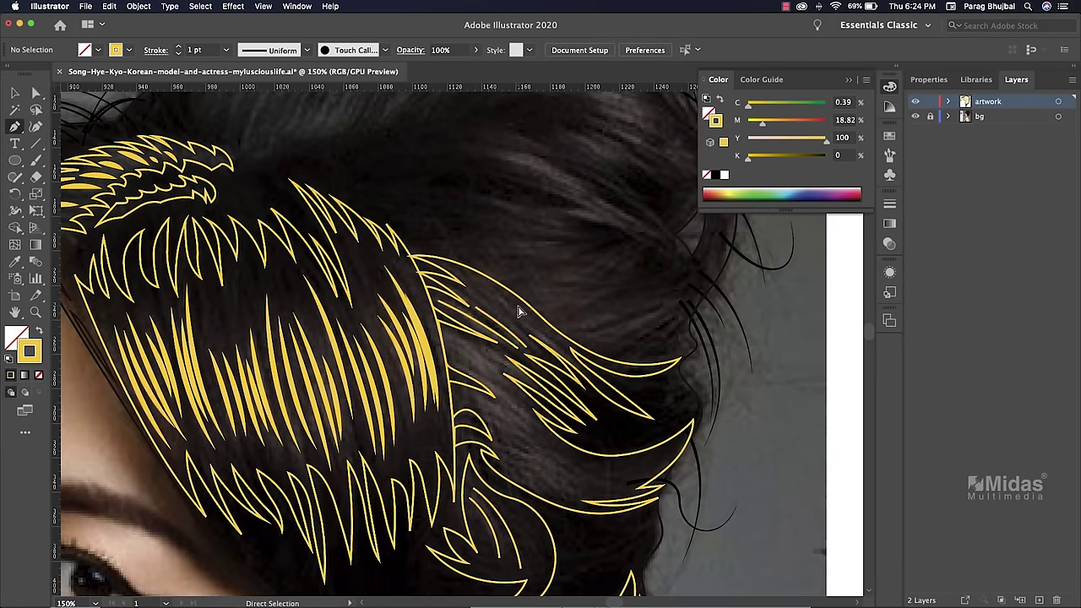
# Step: Draw two thin strands inside the bun, deselecting after each
pyautogui.click(473, 291)
pyautogui.click(554, 346)
pyautogui.hotkey('ctrl', 'shift', 'a')
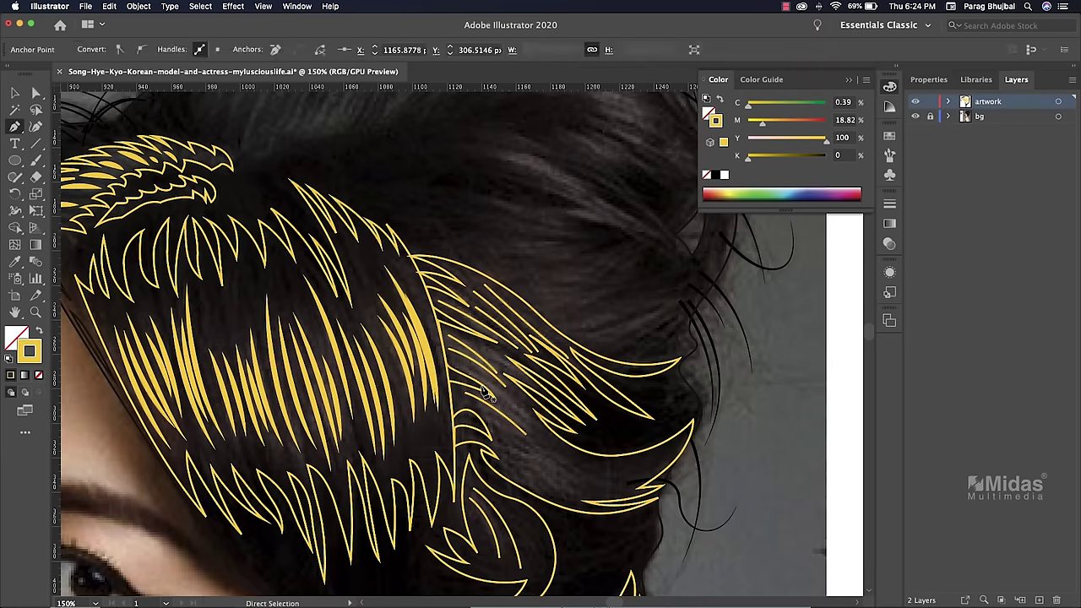
pyautogui.click(483, 410)
pyautogui.scroll(-2, 558, 447)
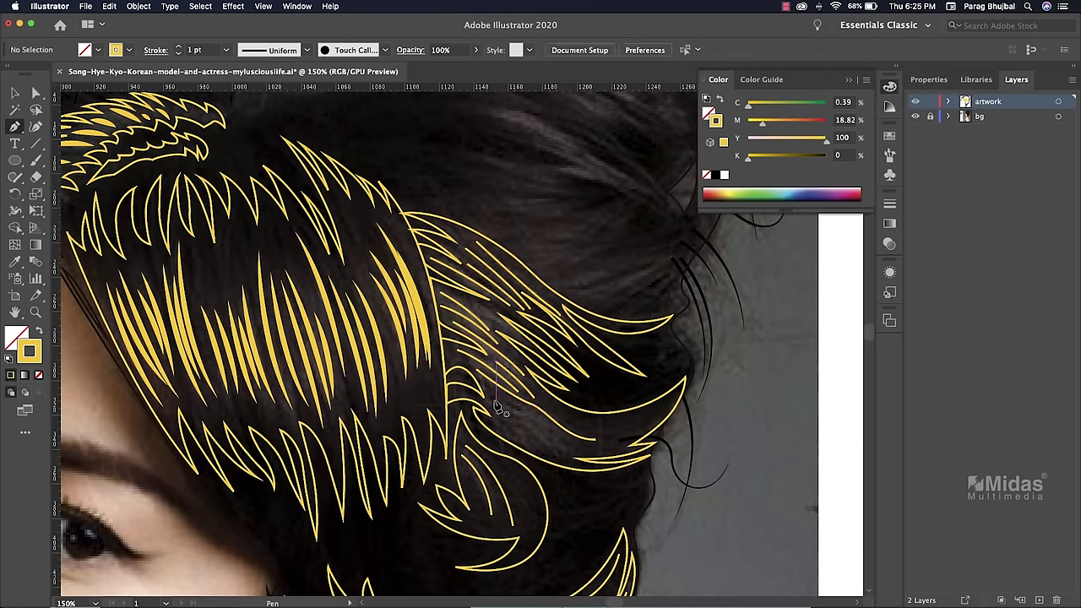
pyautogui.click(591, 441)
pyautogui.hotkey('ctrl', 'shift', 'a')
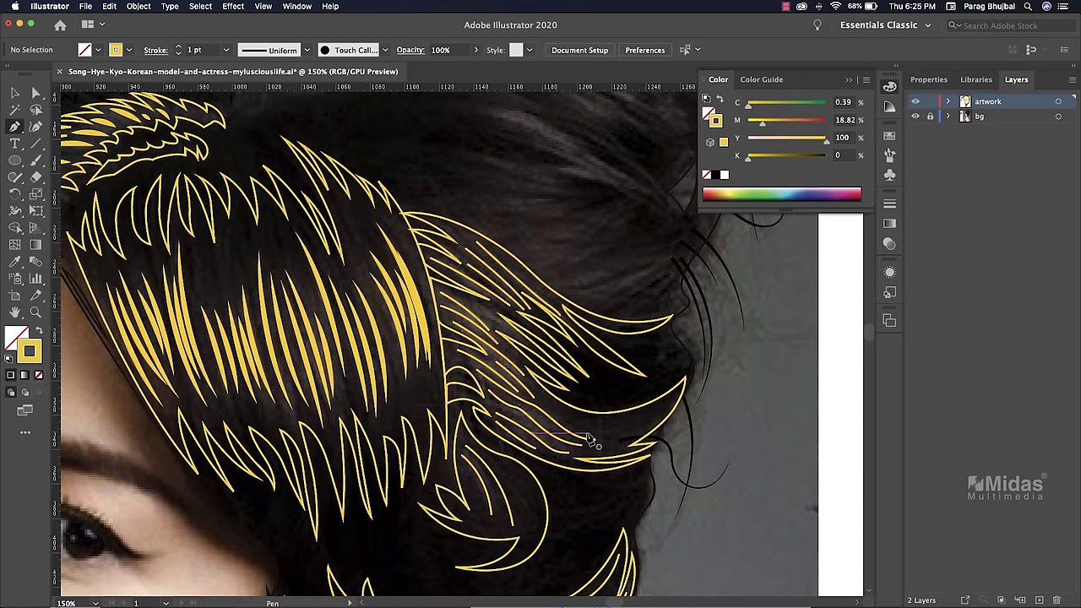
pyautogui.scroll(1, 583, 341)
pyautogui.scroll(-5, 557, 363)
# Step: Select the thin inner strands and apply the tapered 3 pt yellow stroke via the Eyedropper
pyautogui.press('v')
pyautogui.click(333, 519)
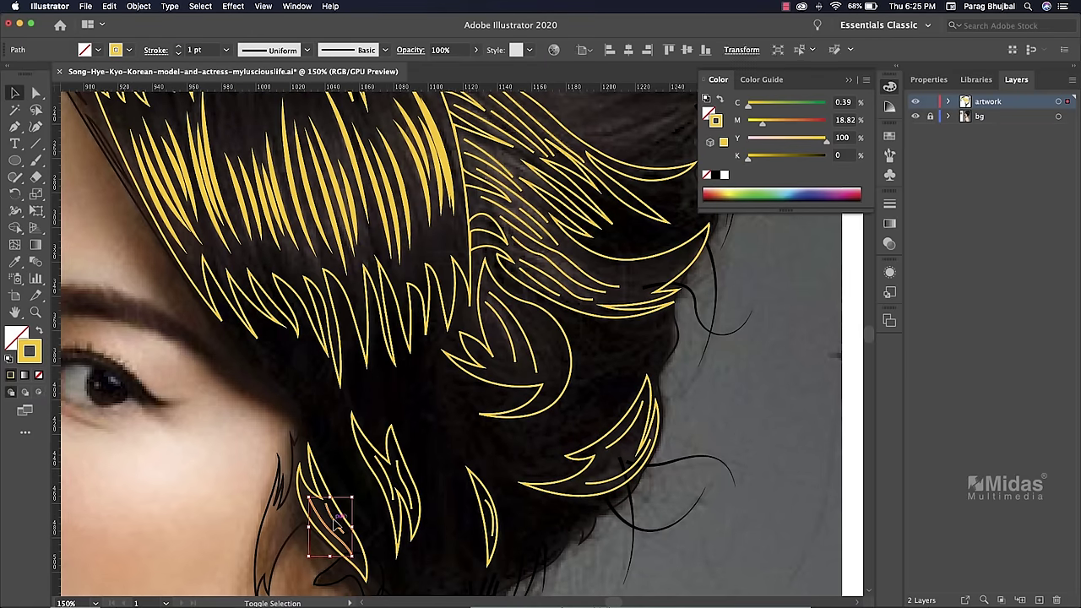
pyautogui.keyDown('shift'); pyautogui.click(627, 447); pyautogui.keyUp('shift')
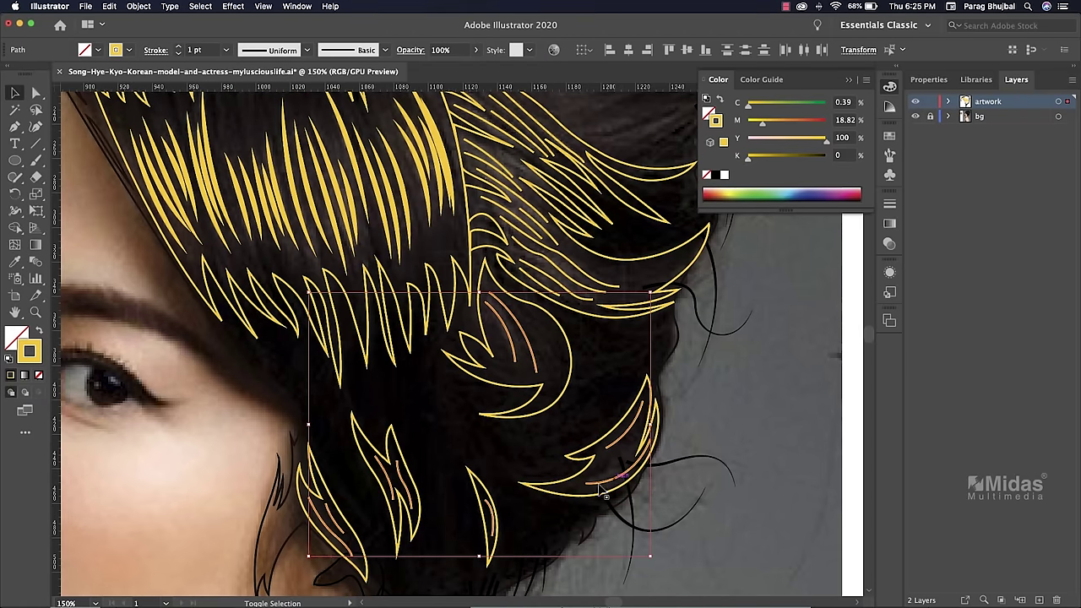
pyautogui.scroll(2, 591, 405)
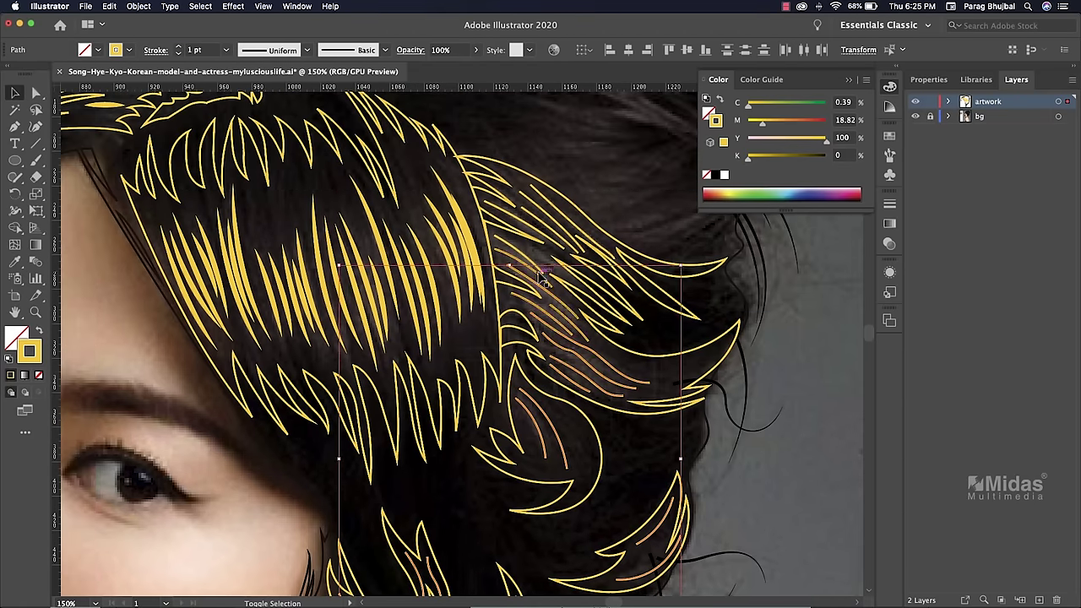
pyautogui.keyDown('shift'); pyautogui.click(540, 224); pyautogui.keyUp('shift')
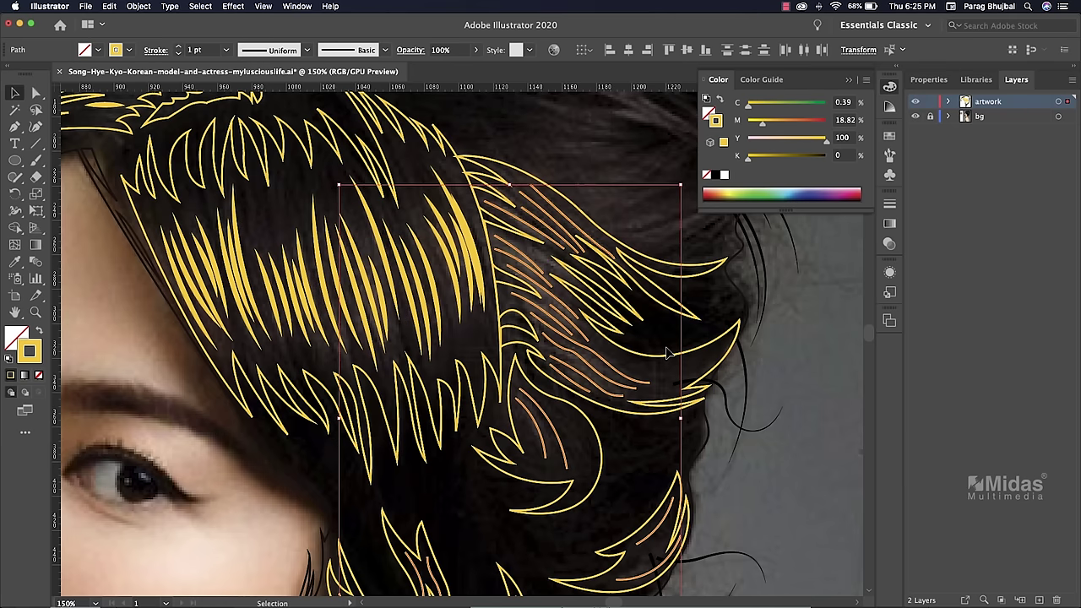
pyautogui.click(307, 50)
pyautogui.click(270, 84)
# Step: Select a strand beside the ear to check it, then clear the selection
pyautogui.hotkey('ctrl', 'shift', 'a')
pyautogui.scroll(-3, 429, 488)
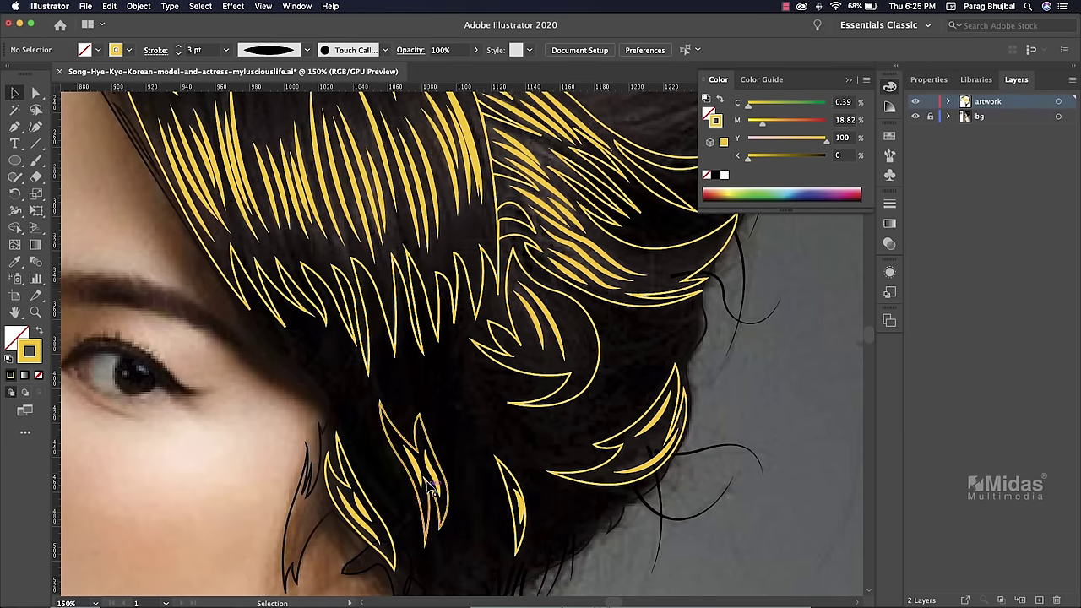
pyautogui.keyDown('shift'); pyautogui.click(365, 524); pyautogui.keyUp('shift')
pyautogui.hotkey('ctrl', 'shift', 'a')
pyautogui.scroll(-3, 722, 437)
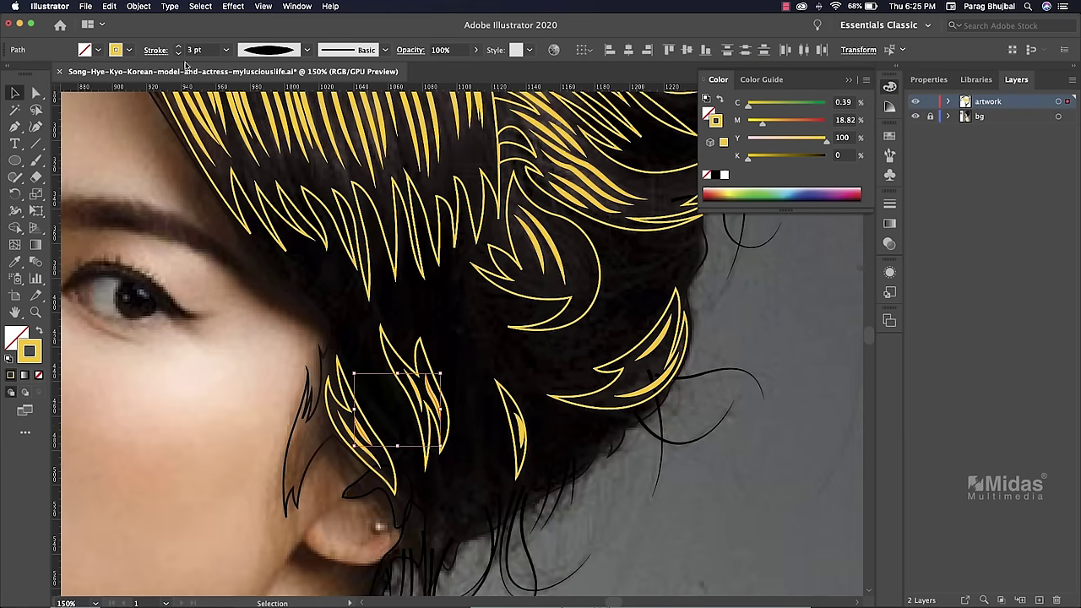
pyautogui.scroll(3, 724, 418)
pyautogui.scroll(5, 725, 407)
pyautogui.press('p')
pyautogui.scroll(2, 420, 265)
# Step: Outline a jagged strand with several pointed tips along the top of the bun
pyautogui.scroll(2, 472, 279)
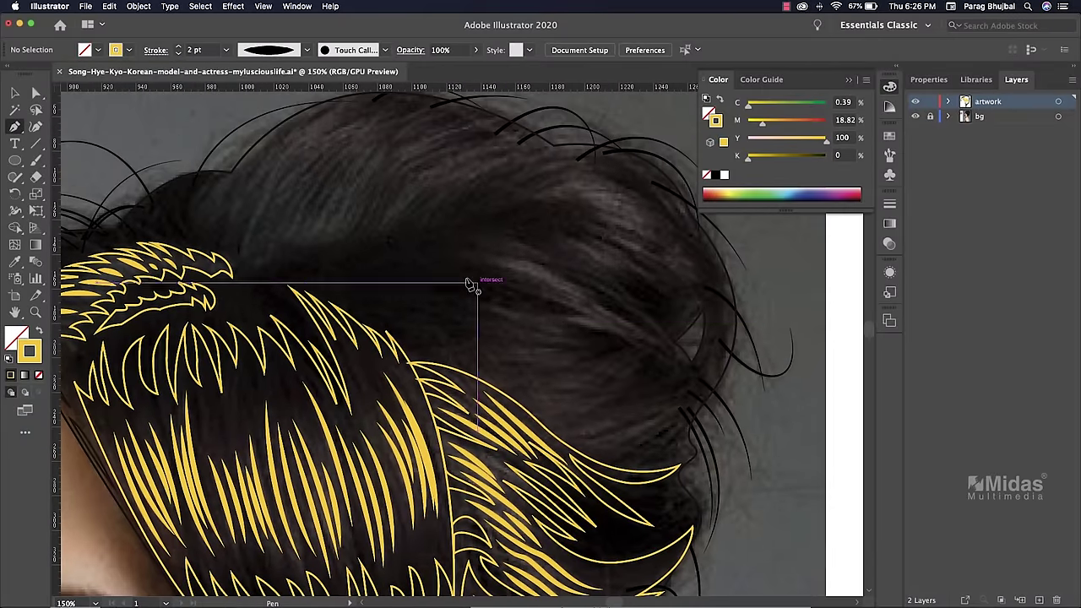
pyautogui.click(456, 268)
pyautogui.moveTo(593, 318); pyautogui.dragTo(622, 345)
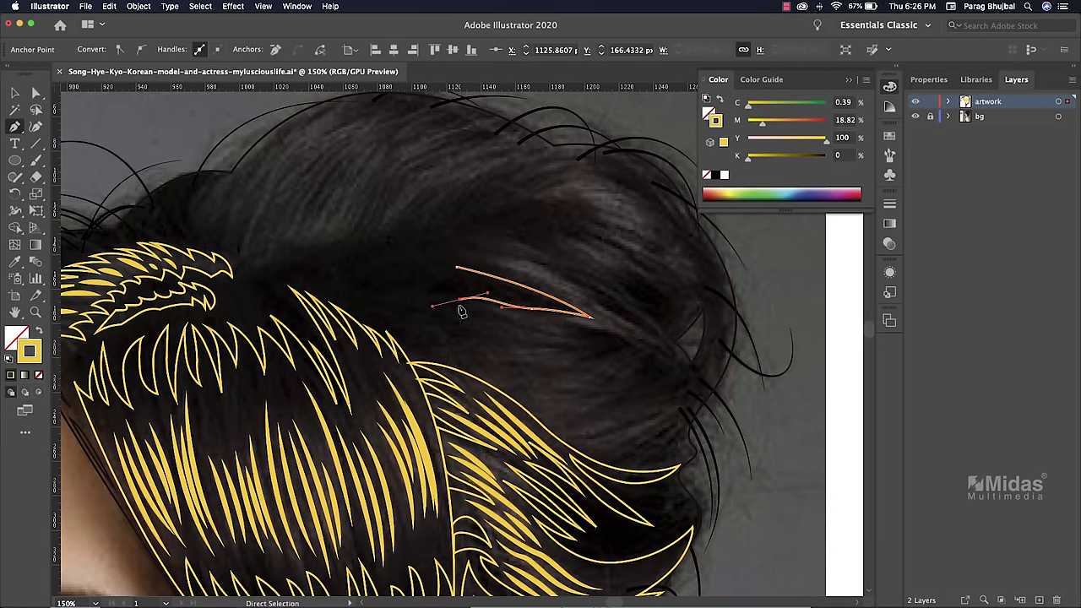
pyautogui.click(402, 335)
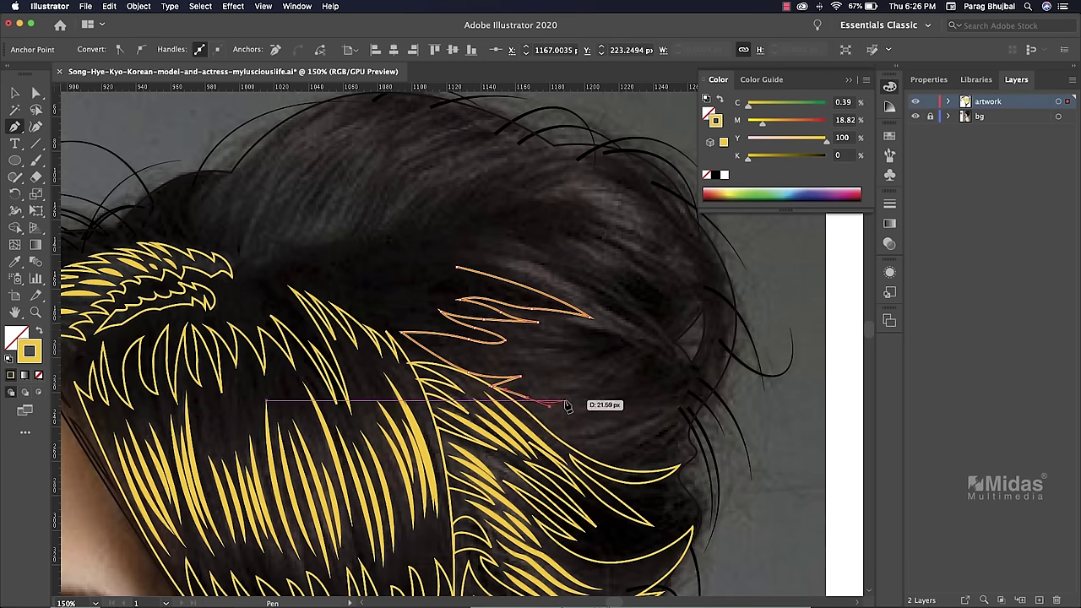
pyautogui.click(556, 395)
pyautogui.click(533, 411)
pyautogui.click(571, 418)
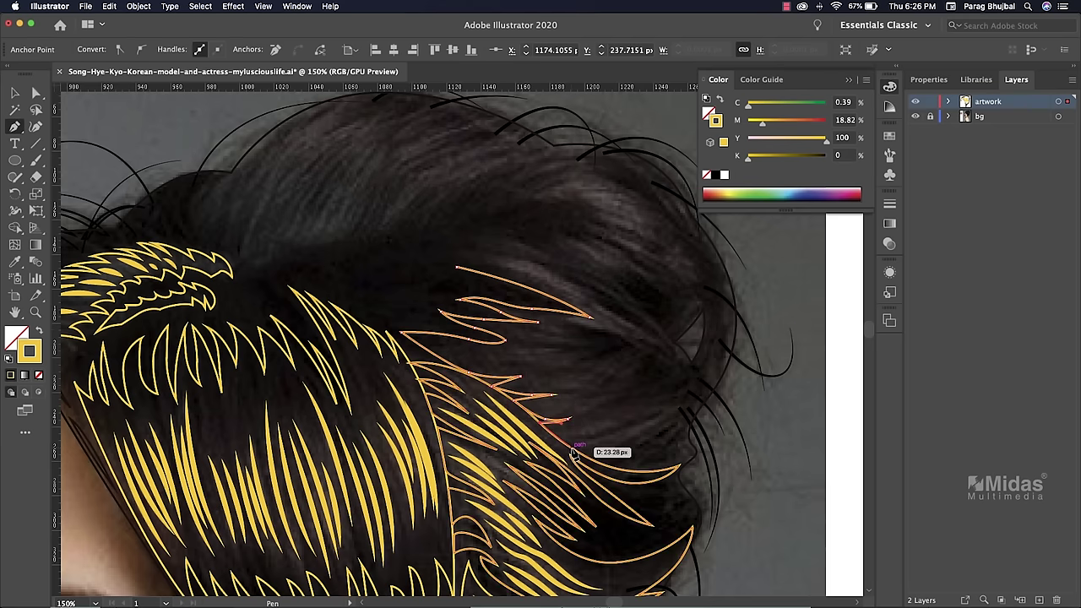
pyautogui.click(602, 465)
pyautogui.click(717, 371)
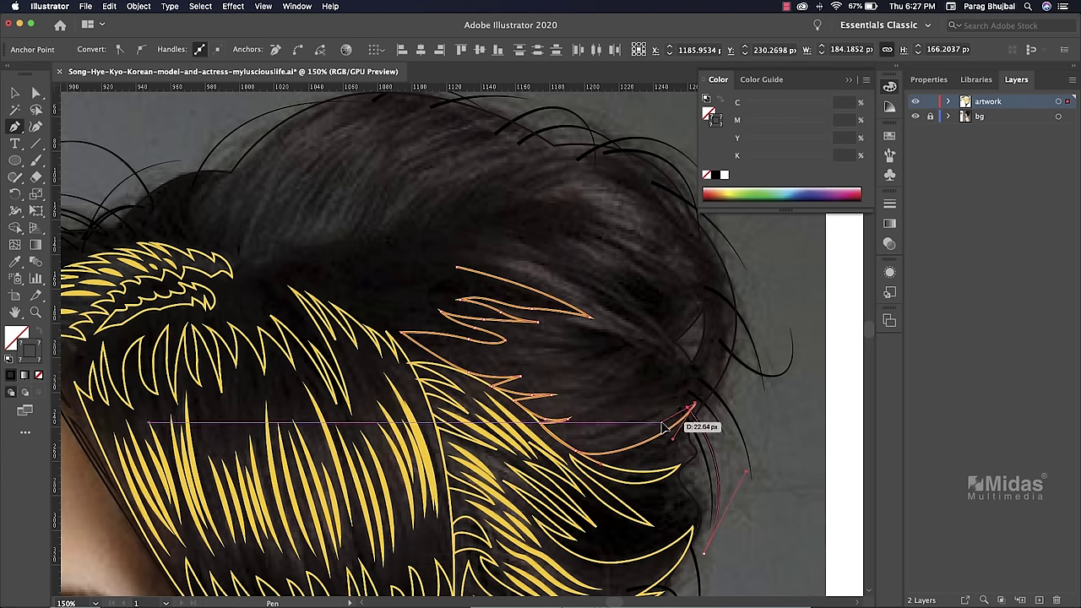
pyautogui.click(662, 423)
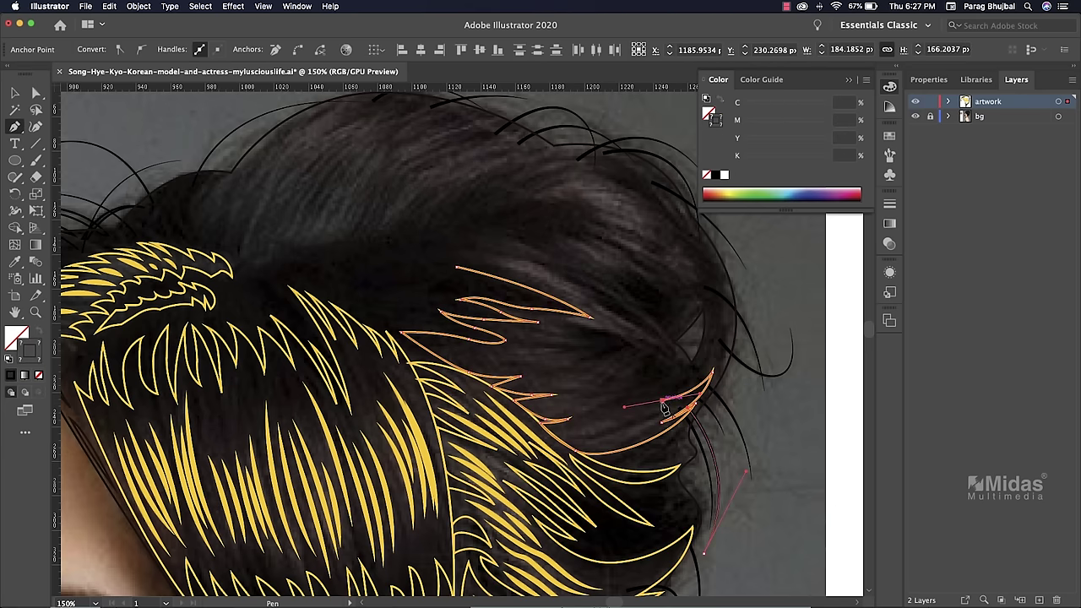
pyautogui.click(665, 402)
# Step: Outline a hooked curl strand with spiky tips near the bun's right edge and deselect it
pyautogui.moveTo(672, 383)
pyautogui.mouseDown()
pyautogui.moveTo(682, 369)
pyautogui.moveTo(665, 360)
pyautogui.mouseUp()
pyautogui.click(631, 372)
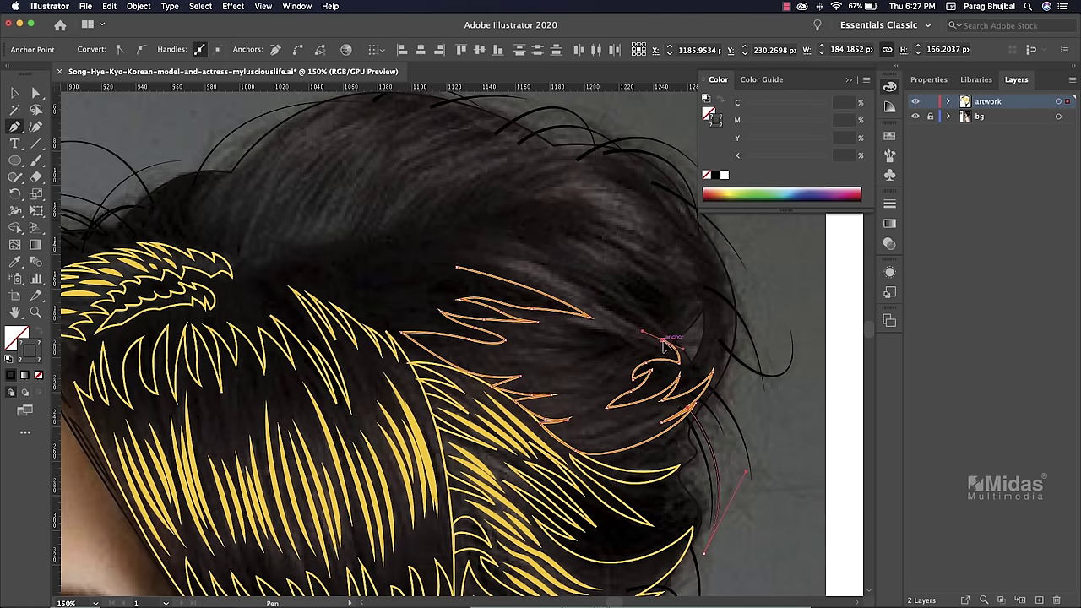
pyautogui.moveTo(528, 258)
pyautogui.mouseDown()
pyautogui.moveTo(468, 248)
pyautogui.moveTo(517, 264)
pyautogui.moveTo(550, 249)
pyautogui.moveTo(503, 268)
pyautogui.mouseUp()
pyautogui.click(456, 252)
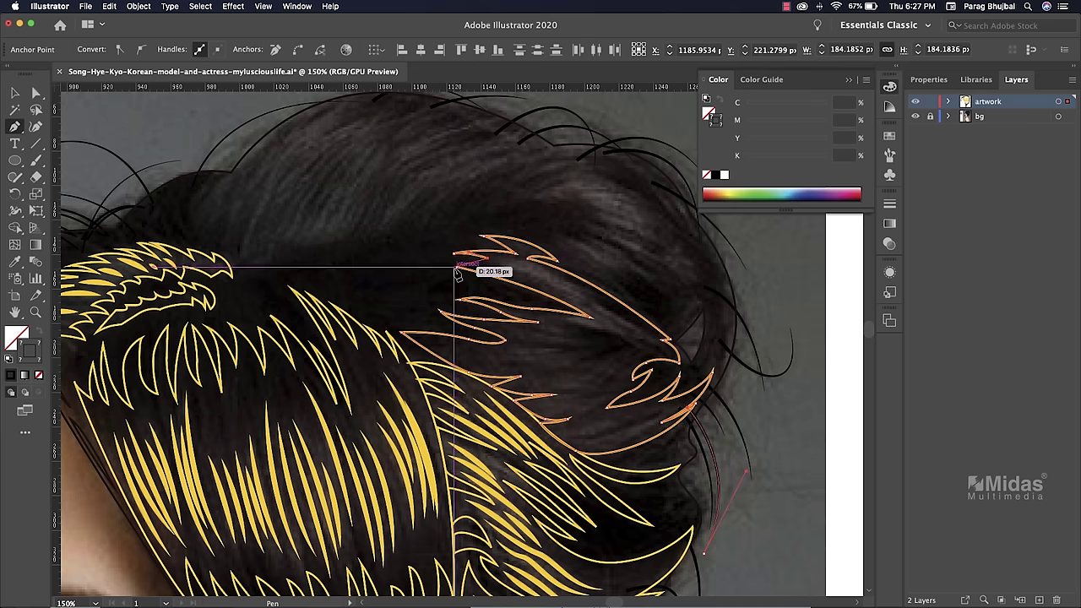
pyautogui.hotkey('ctrl', 'shift', 'a')
pyautogui.scroll(-2, 565, 329)
pyautogui.hscroll(1, 565, 329)
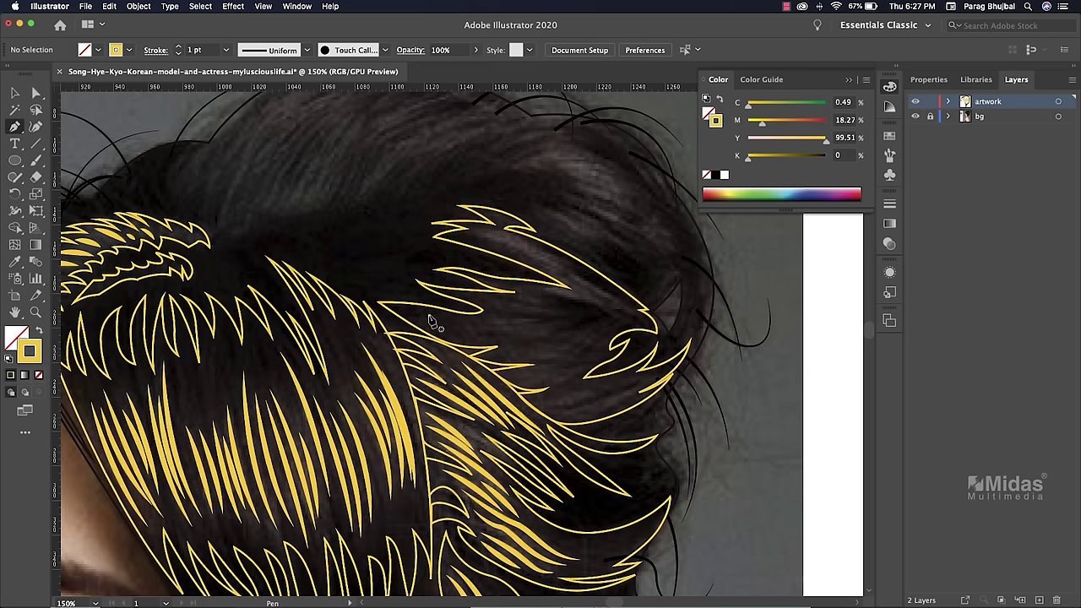
# Step: Draw two curved inner strand lines in the upper right hair section
pyautogui.click(514, 342)
pyautogui.moveTo(597, 321)
pyautogui.mouseDown()
pyautogui.moveTo(642, 300)
pyautogui.moveTo(591, 309)
pyautogui.mouseUp()
pyautogui.hotkey('ctrl', 'shift', 'a')
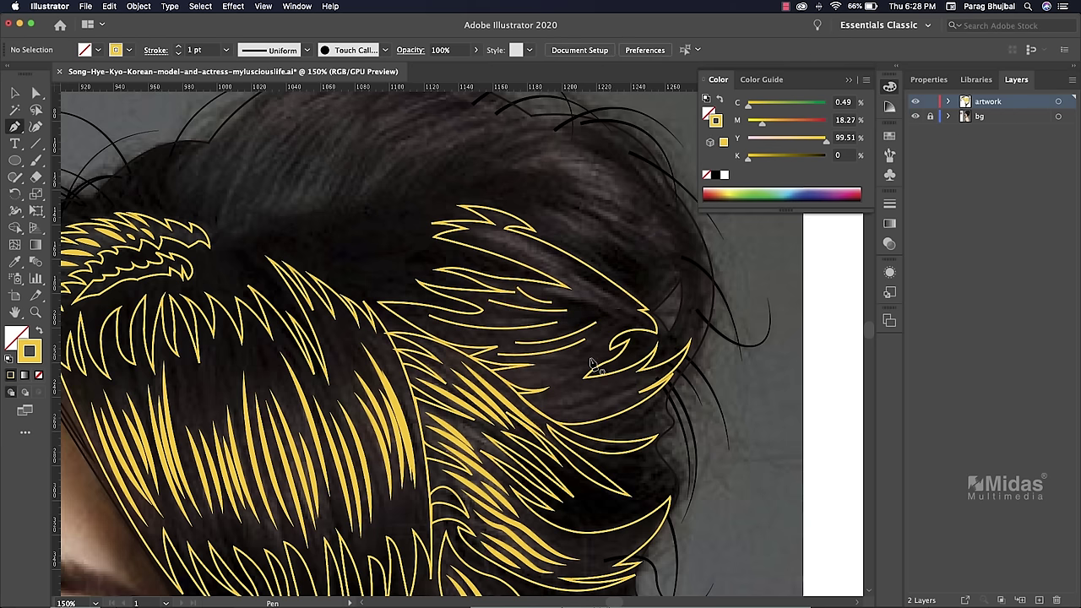
pyautogui.moveTo(591, 363)
pyautogui.mouseDown()
pyautogui.moveTo(537, 360)
pyautogui.moveTo(603, 379)
pyautogui.mouseUp()
pyautogui.click(488, 391)
pyautogui.hotkey('ctrl', 'shift', 'a')
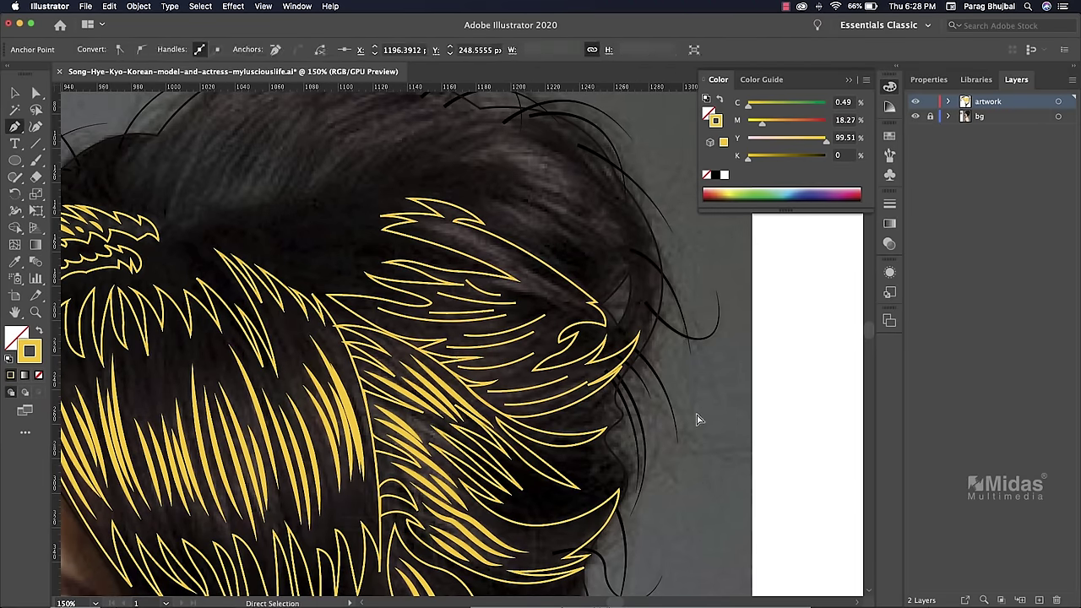
pyautogui.scroll(3, 700, 414)
# Step: Draw a thin closed strand inside the jagged bun-top shape
pyautogui.click(483, 277)
pyautogui.moveTo(530, 311); pyautogui.dragTo(534, 316)
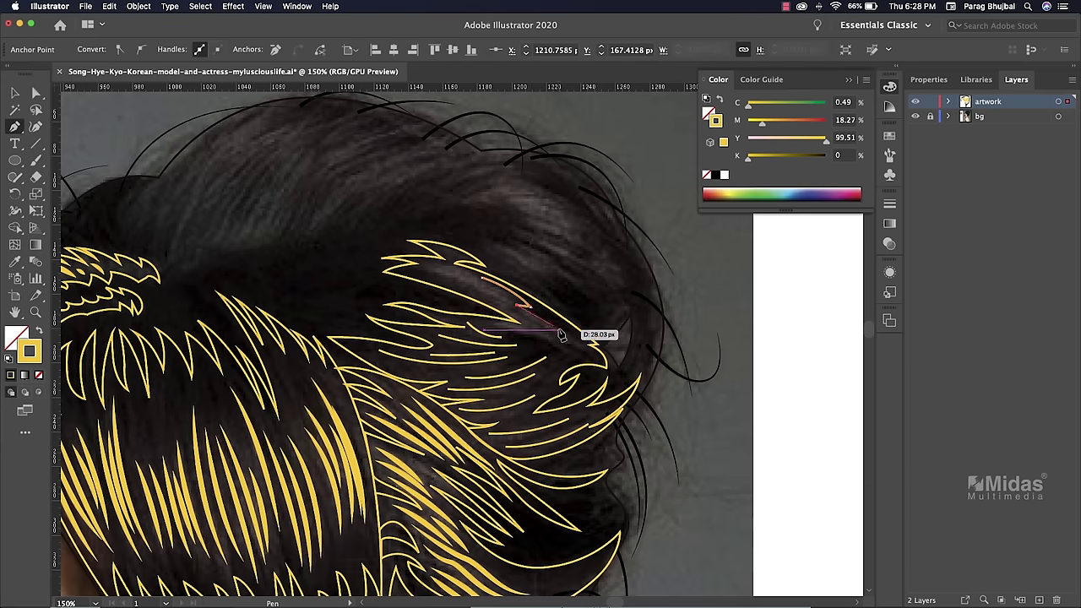
pyautogui.click(582, 340)
pyautogui.click(485, 284)
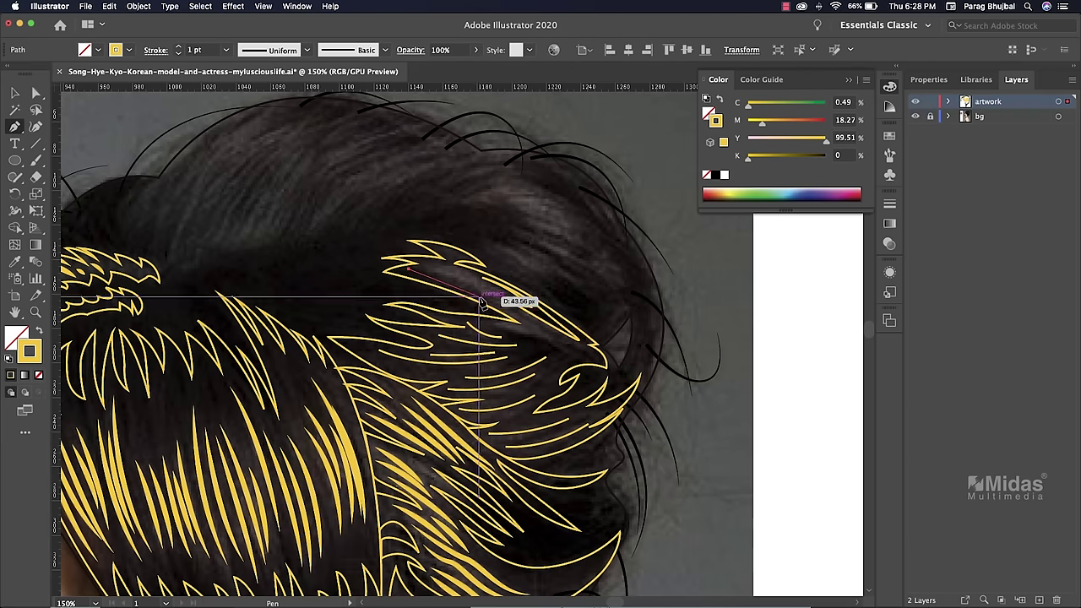
pyautogui.click(484, 295)
# Step: Select the upper right strand outlines and combine them with Object > Compound Path > Make
pyautogui.press('v')
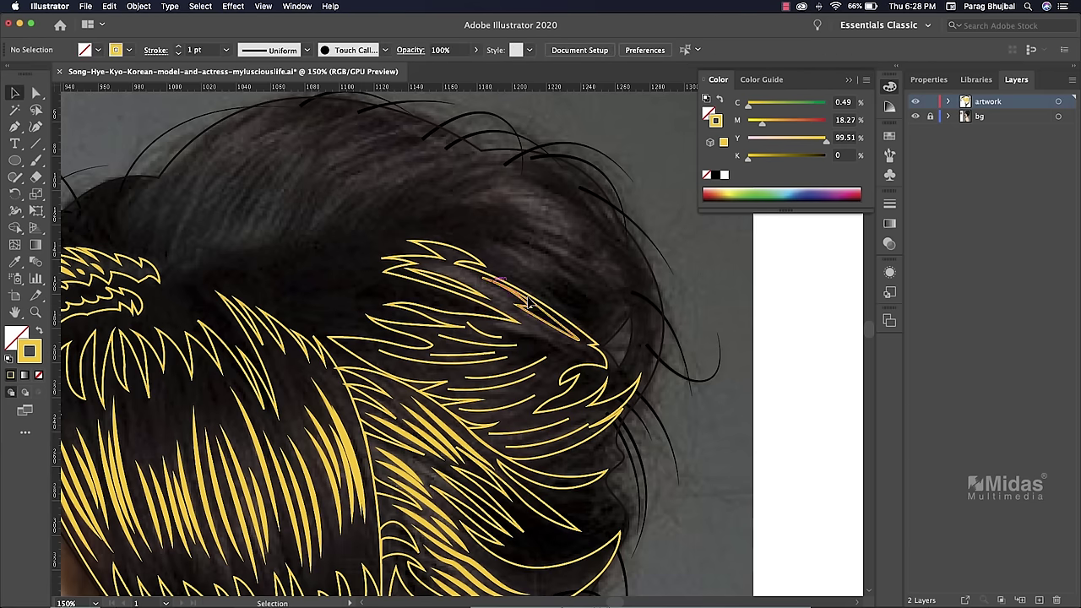
pyautogui.click(550, 314)
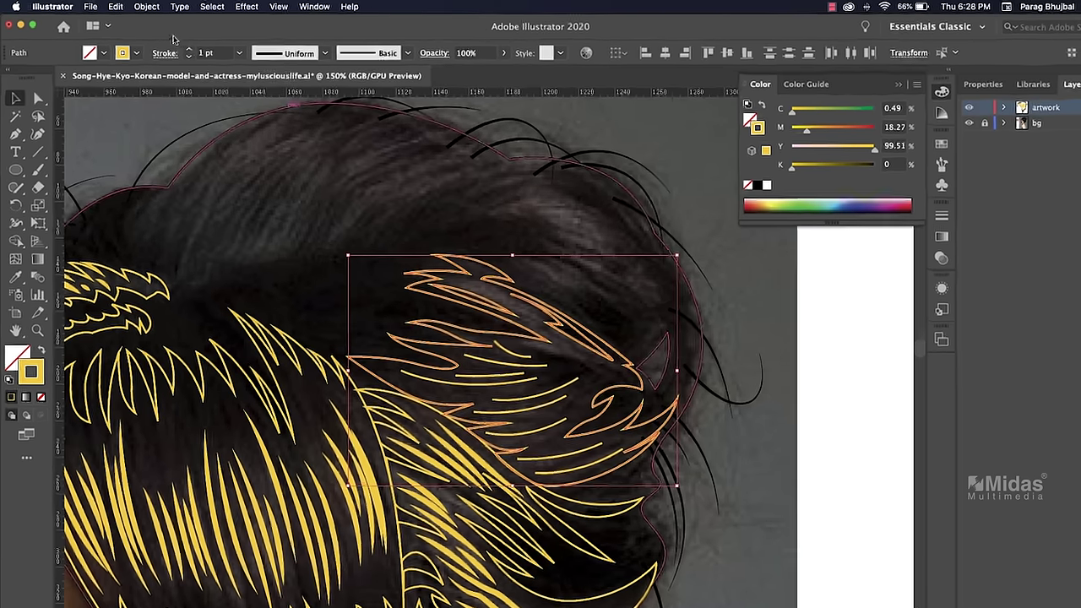
pyautogui.click(140, 7)
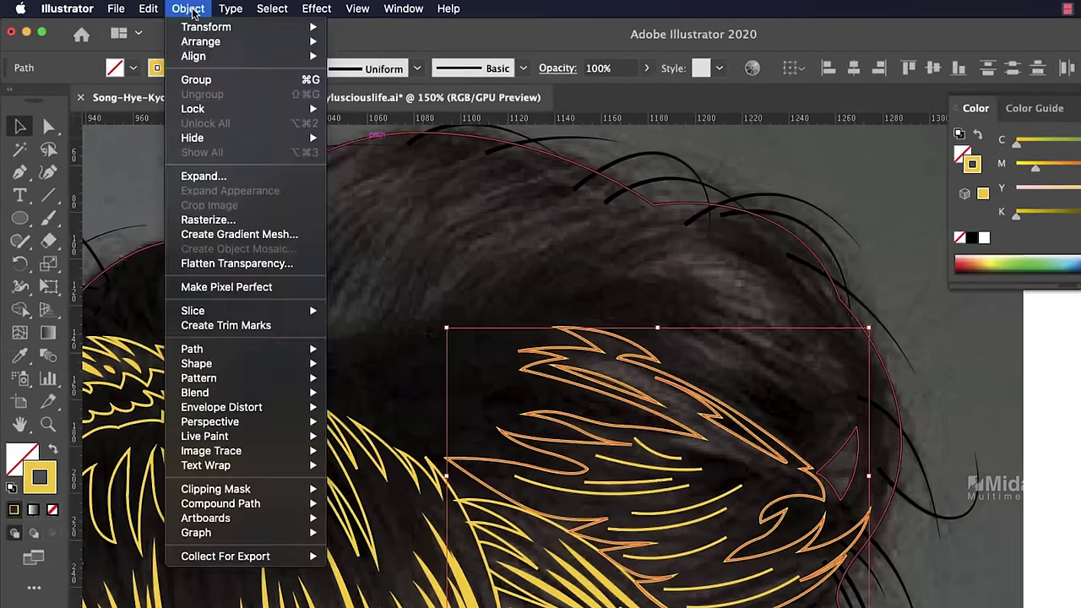
pyautogui.click(346, 504)
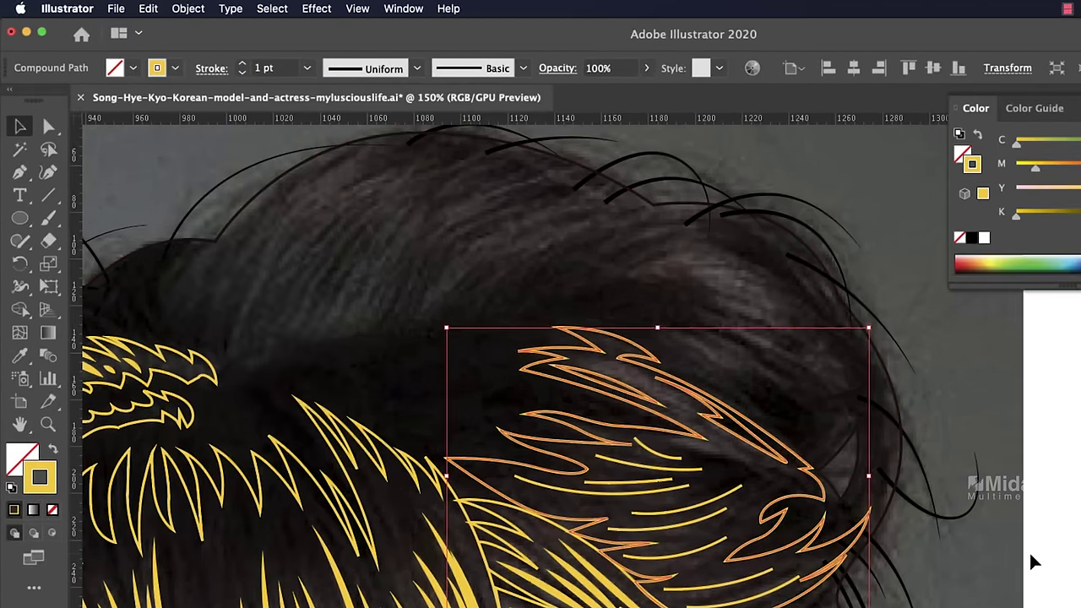
pyautogui.click(994, 499)
pyautogui.scroll(-2, 993, 500)
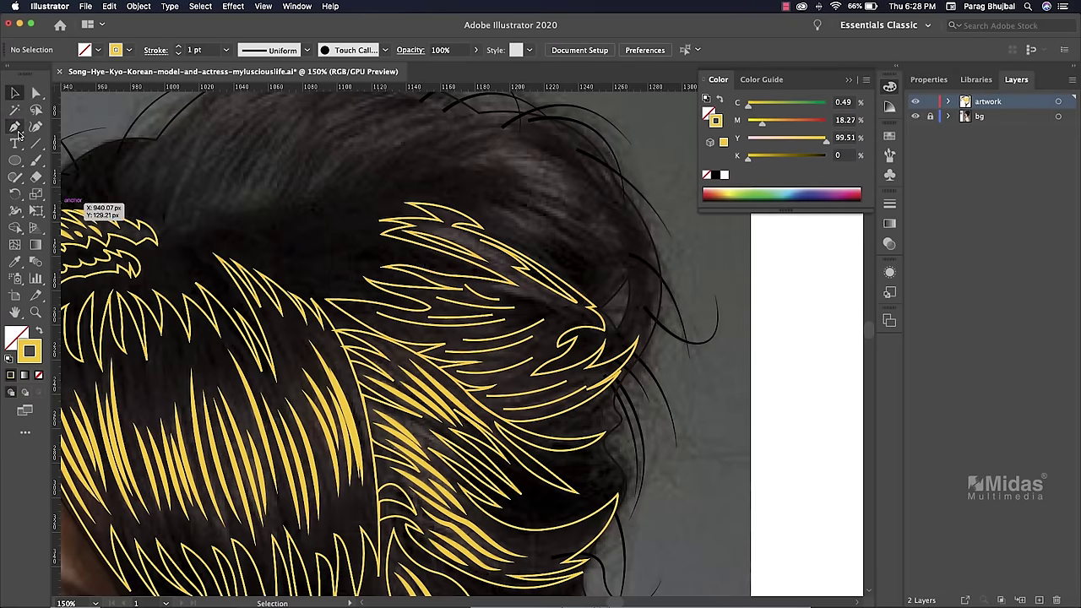
# Step: Draw another inner strand inside the upper bun and select the new strands
pyautogui.moveTo(496, 293); pyautogui.dragTo(573, 323)
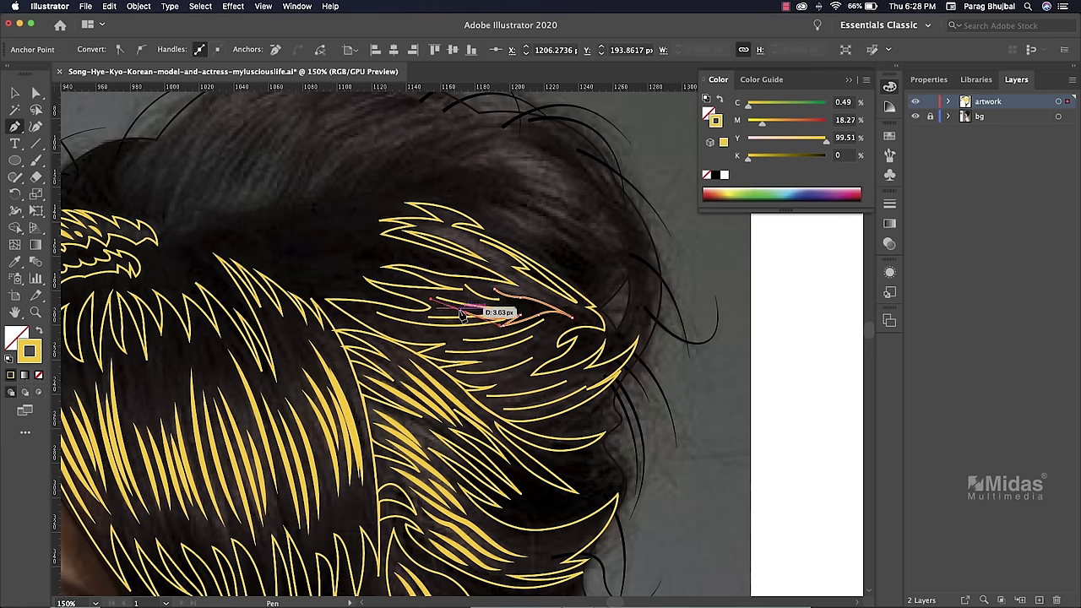
pyautogui.click(483, 310)
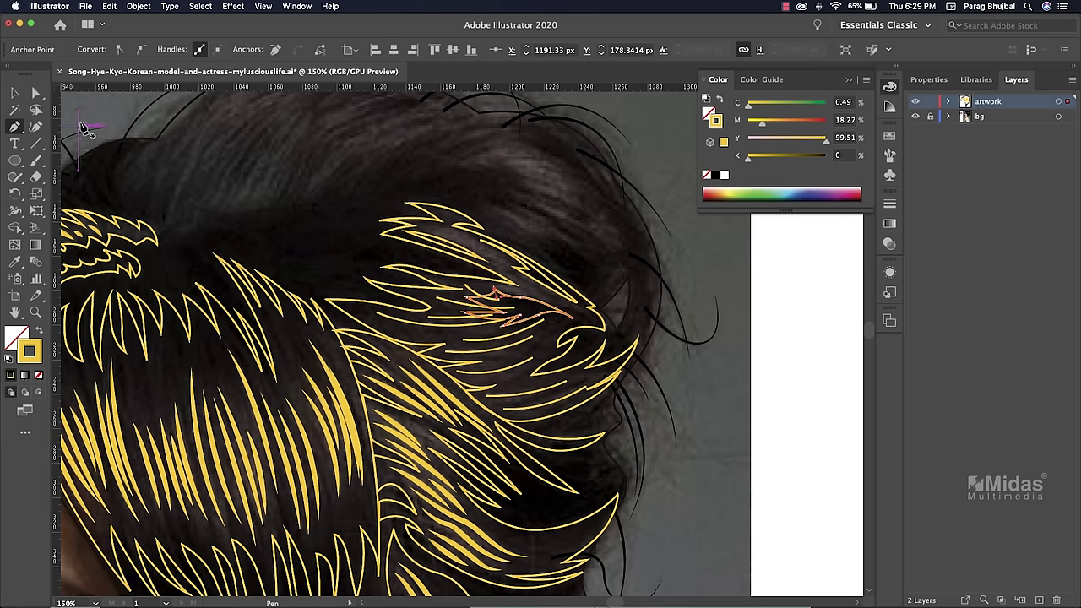
pyautogui.press('v')
pyautogui.click(520, 265)
pyautogui.scroll(-2, 736, 367)
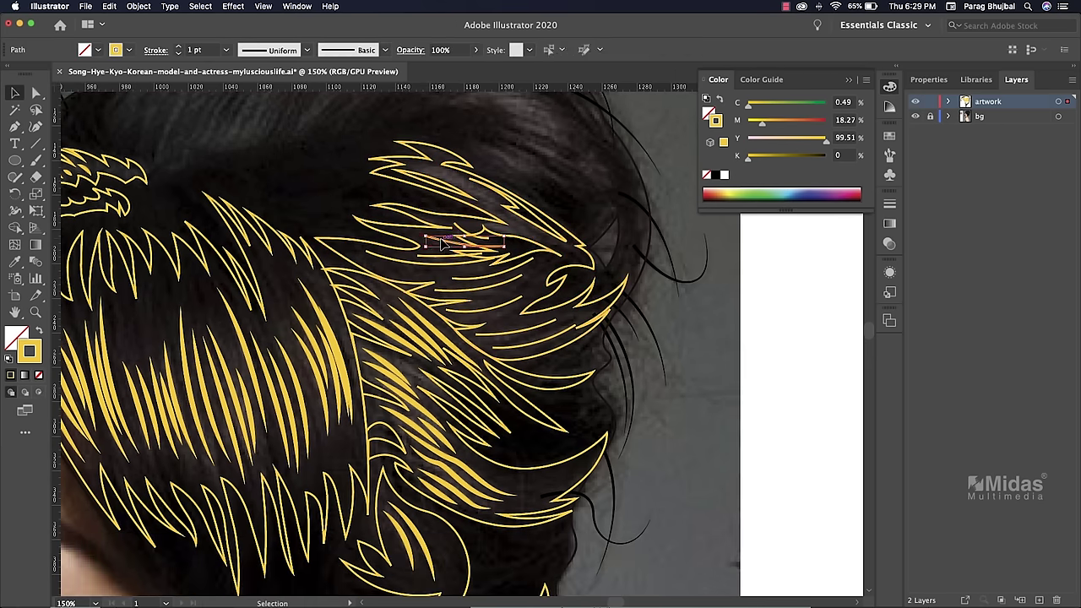
# Step: Copy the tapered 3 pt yellow stroke onto the selected strands with the Eyedropper, then deselect
pyautogui.click(446, 247)
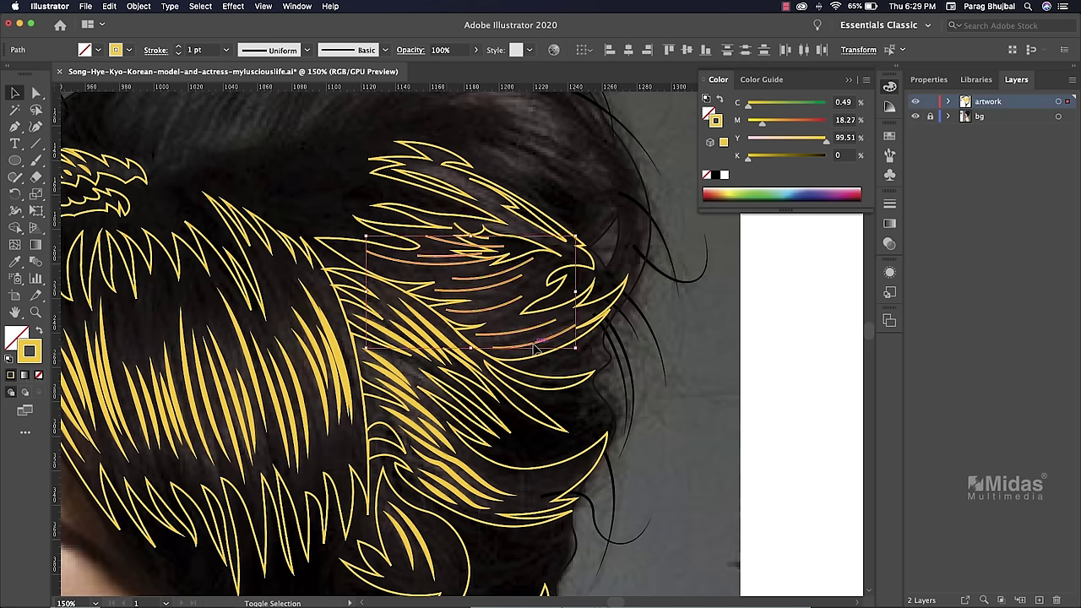
pyautogui.click(412, 343)
pyautogui.click(15, 93)
pyautogui.hotkey('ctrl', 'shift', 'a')
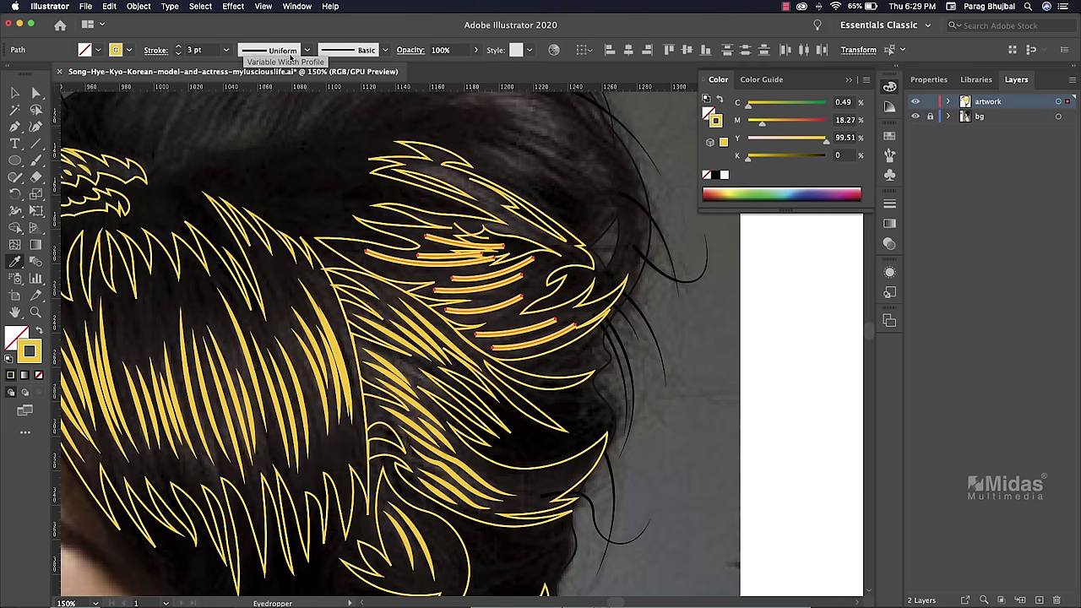
pyautogui.scroll(2, 422, 337)
pyautogui.scroll(1, 423, 337)
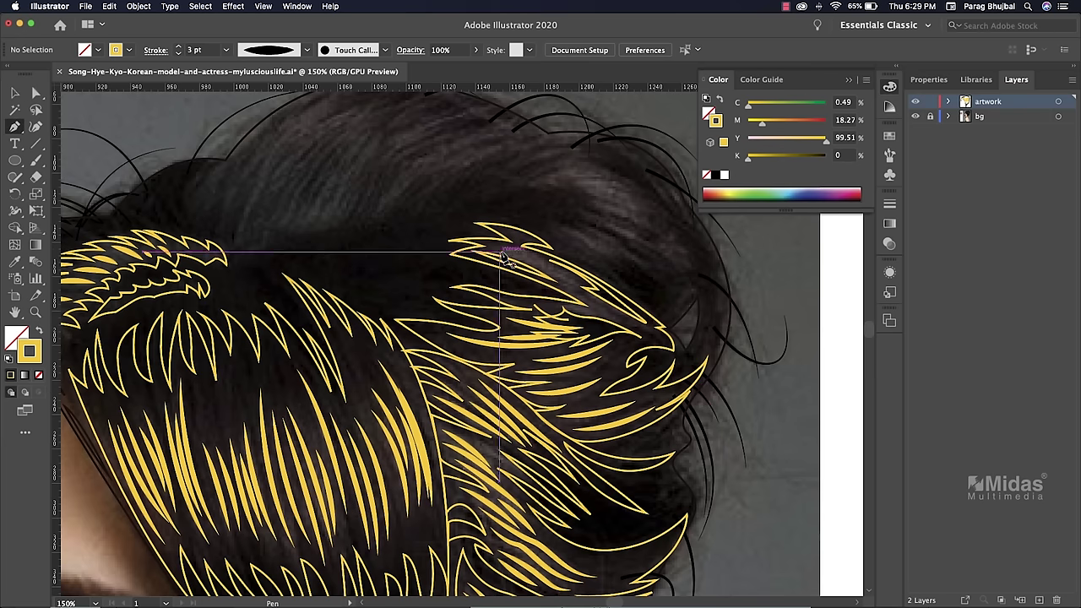
# Step: Finish the current hair strand outline with the Pen tool and close it into a shape
pyautogui.click(591, 285)
pyautogui.press('p')
pyautogui.scroll(1, 591, 281)
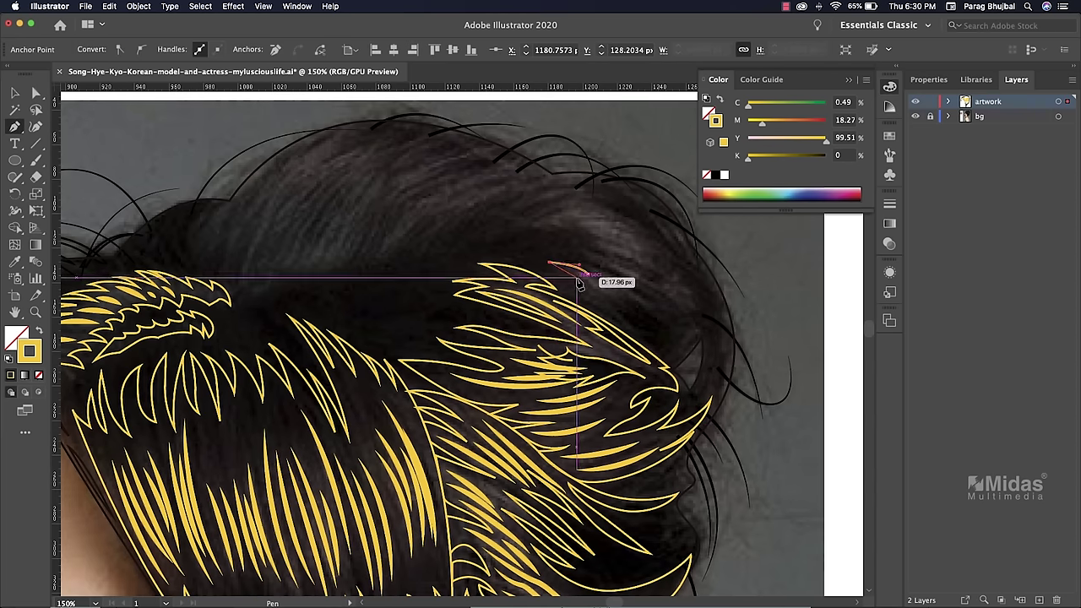
pyautogui.click(541, 274)
pyautogui.click(667, 363)
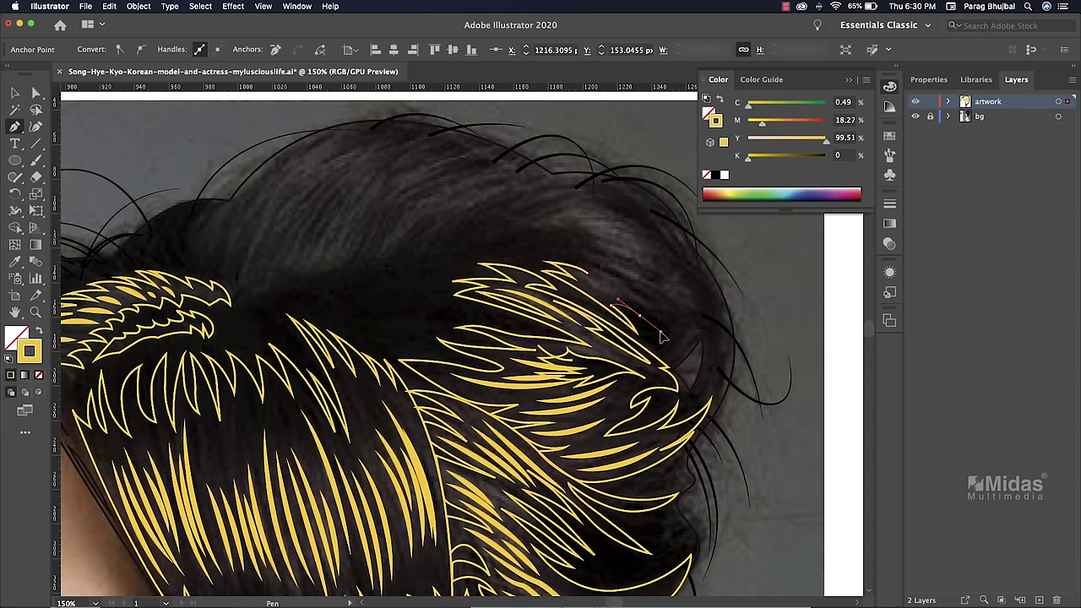
# Step: Start a new curved strand outline on the head top, tracing right toward the bun's edge
pyautogui.moveTo(579, 236); pyautogui.dragTo(716, 304)
pyautogui.click(291, 238)
pyautogui.moveTo(265, 281); pyautogui.dragTo(270, 302)
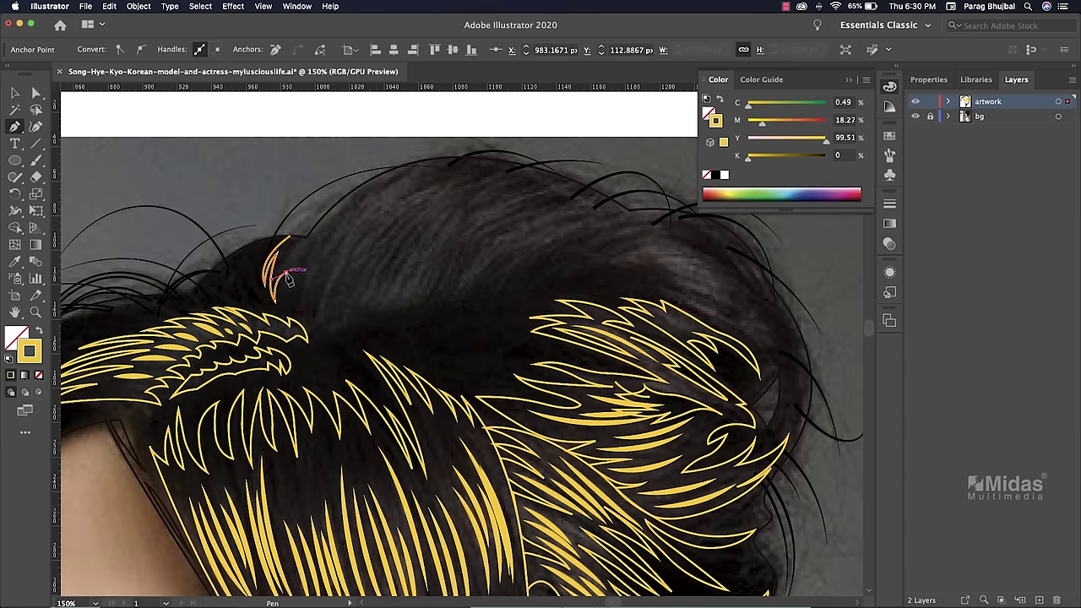
pyautogui.moveTo(306, 280); pyautogui.dragTo(306, 316)
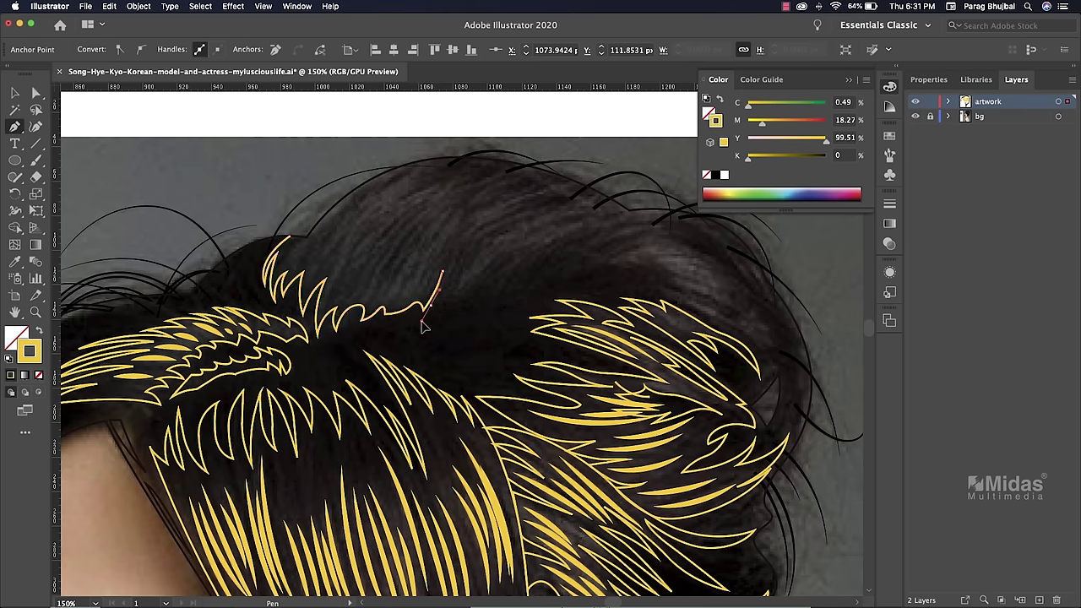
pyautogui.click(450, 279)
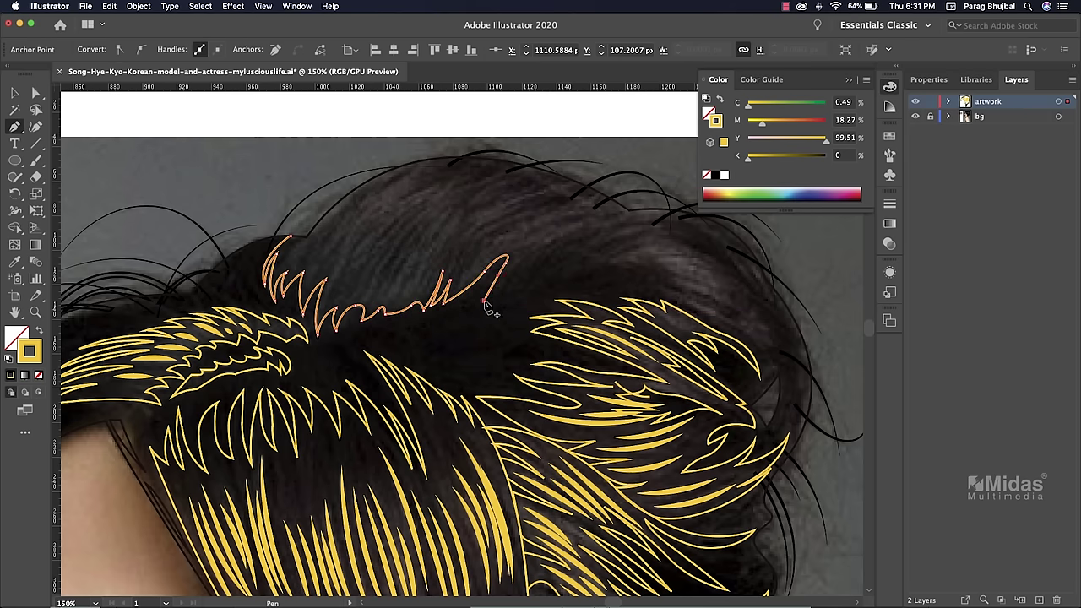
pyautogui.click(643, 237)
pyautogui.click(577, 277)
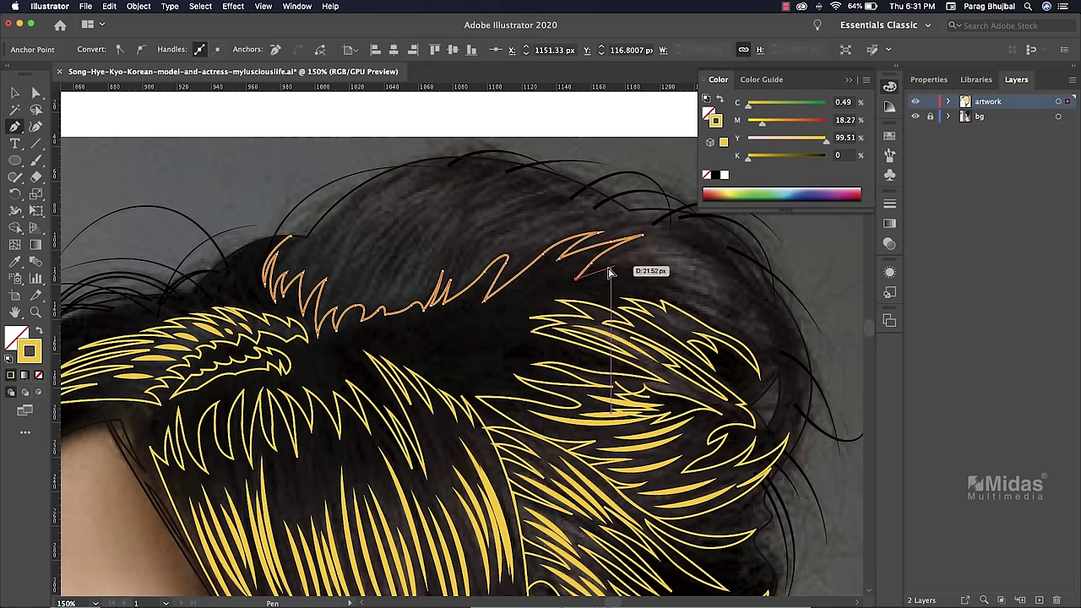
pyautogui.moveTo(676, 272); pyautogui.dragTo(731, 300)
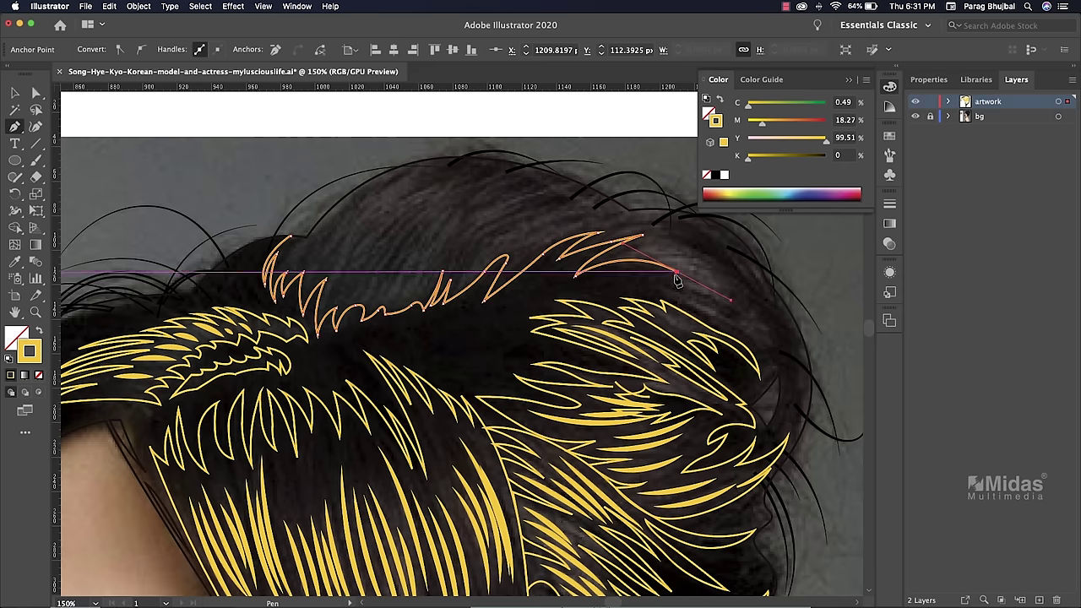
pyautogui.moveTo(646, 277)
pyautogui.mouseDown()
pyautogui.moveTo(699, 292)
pyautogui.moveTo(703, 304)
pyautogui.mouseUp()
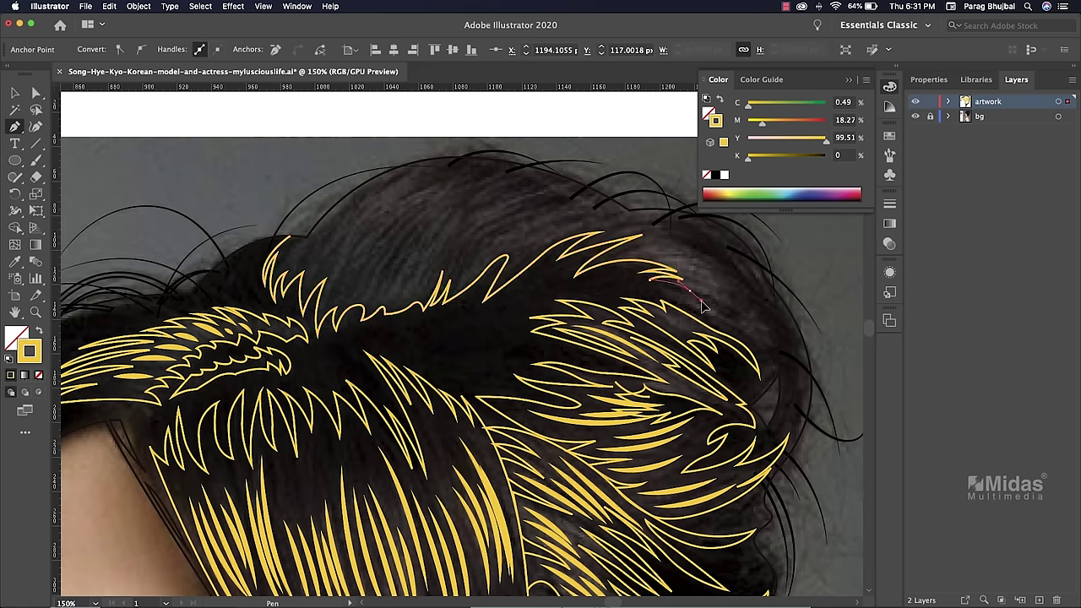
pyautogui.click(767, 346)
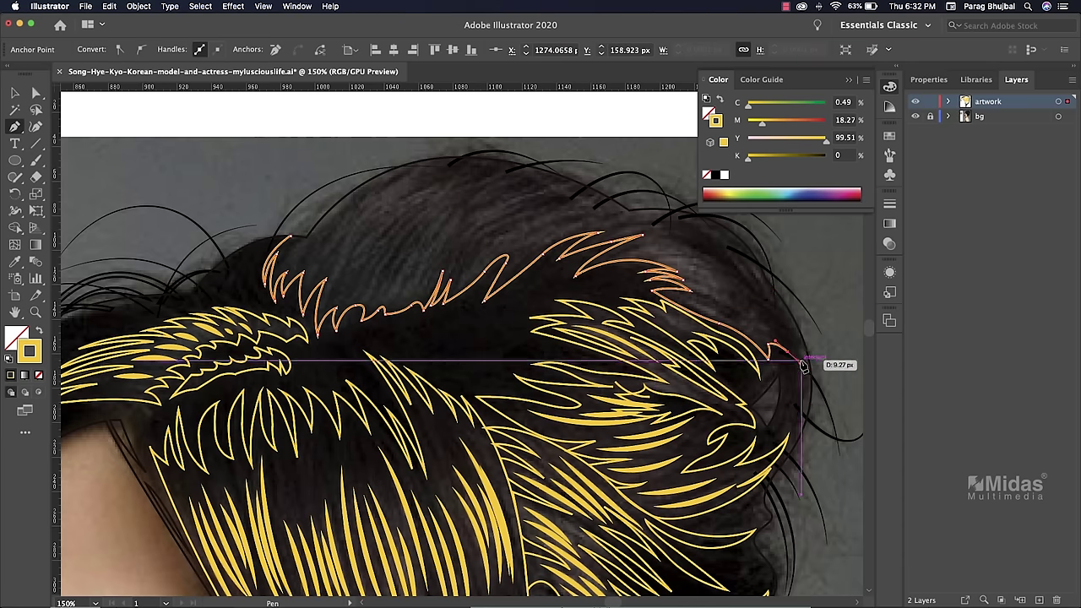
pyautogui.hotkey('ctrl', 'z')
# Step: Continue the outline back over the crown and close it at its starting point
pyautogui.click(749, 254)
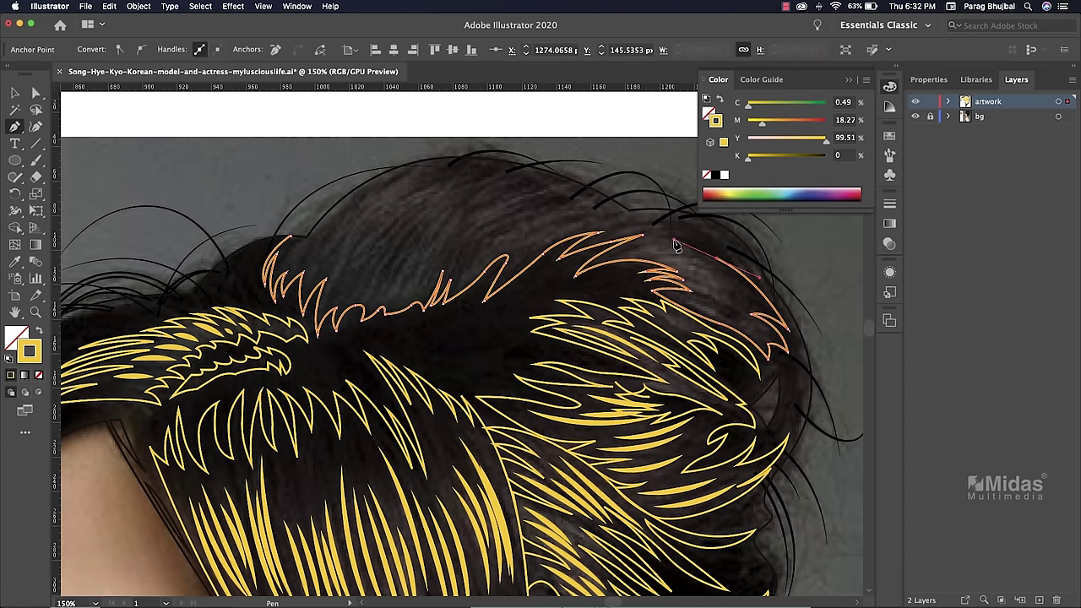
pyautogui.scroll(3, 648, 226)
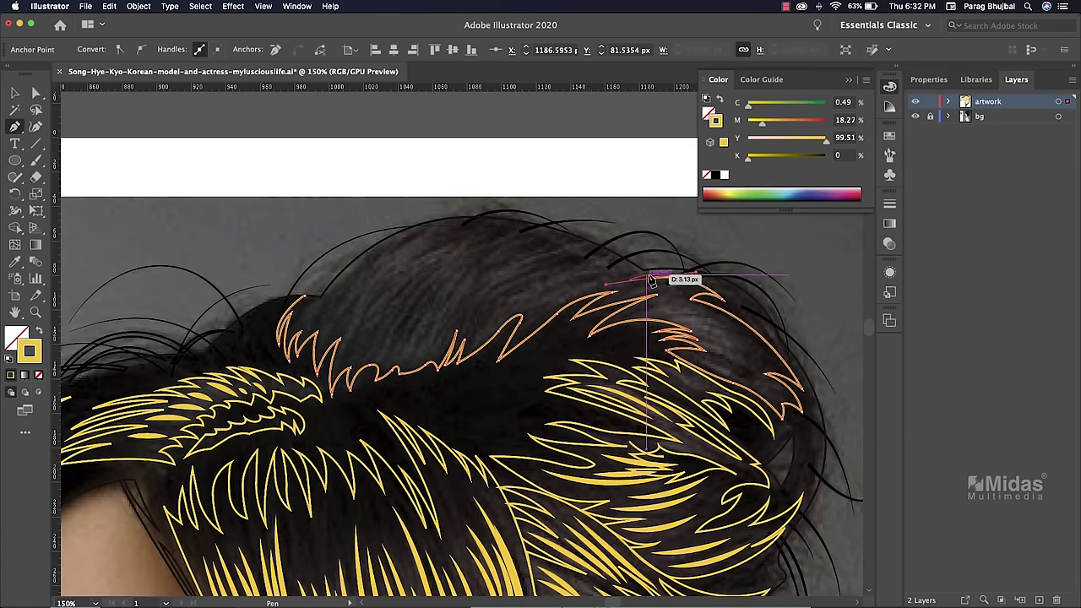
pyautogui.moveTo(593, 244)
pyautogui.mouseDown()
pyautogui.moveTo(573, 240)
pyautogui.moveTo(598, 229)
pyautogui.mouseUp()
pyautogui.hscroll(-5, 592, 236)
pyautogui.moveTo(542, 252); pyautogui.dragTo(506, 277)
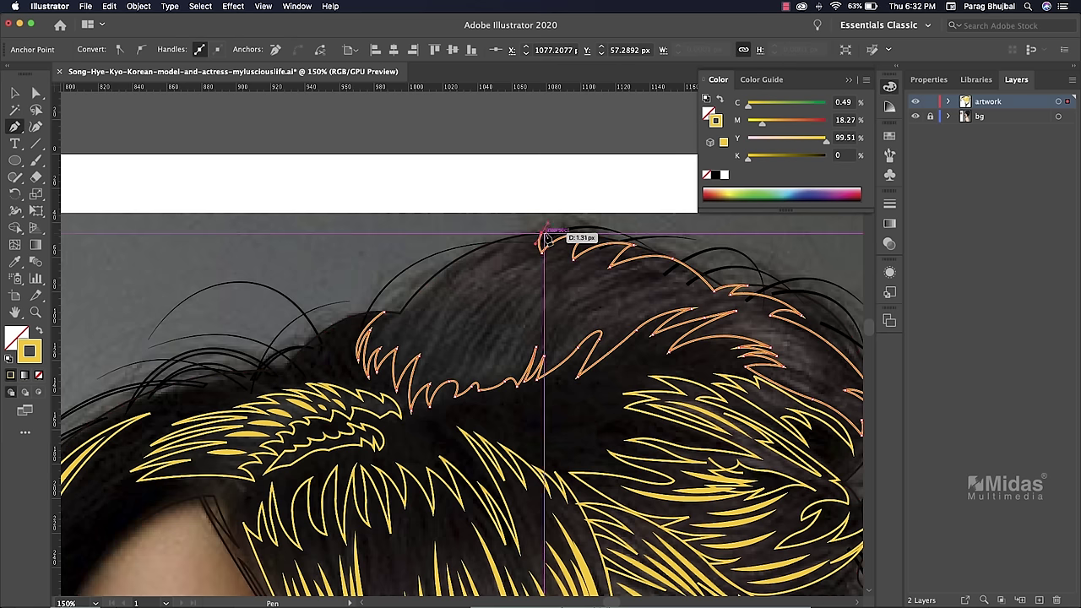
pyautogui.click(468, 277)
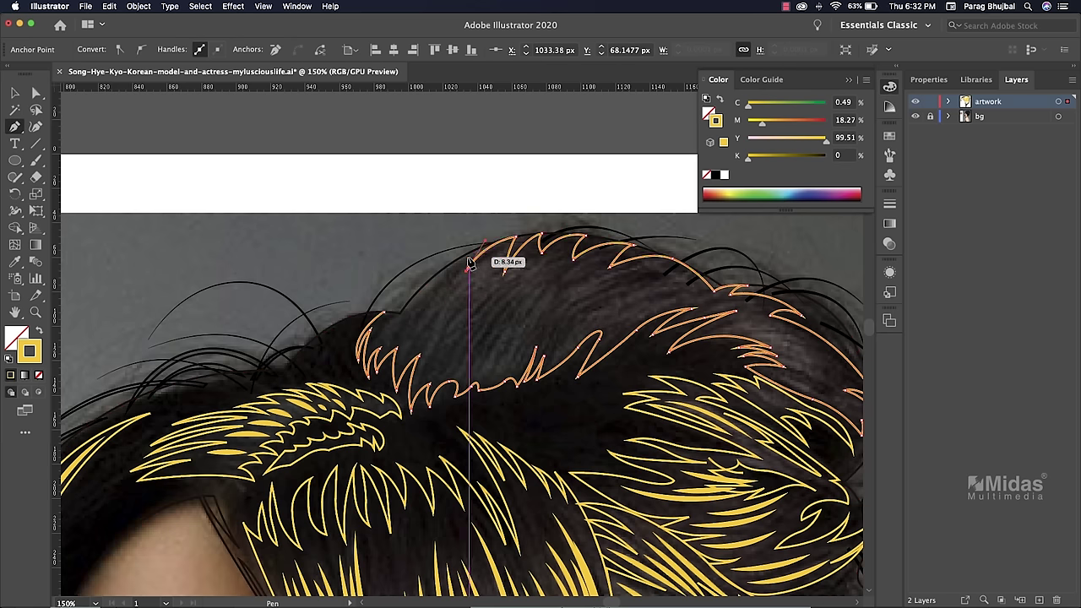
pyautogui.moveTo(469, 263); pyautogui.dragTo(467, 256)
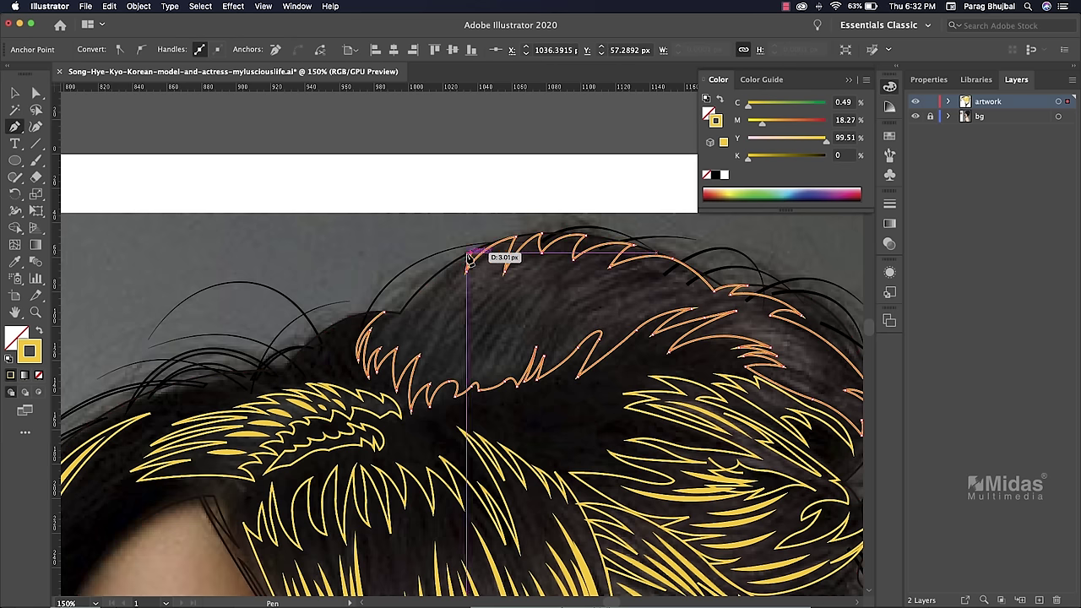
pyautogui.click(385, 312)
pyautogui.keyDown('super'); pyautogui.click(359, 285); pyautogui.keyUp('super')
# Step: Draw the first two curved inner strand lines inside the top outline
pyautogui.moveTo(460, 291)
pyautogui.mouseDown()
pyautogui.moveTo(429, 372)
pyautogui.moveTo(495, 377)
pyautogui.mouseUp()
pyautogui.click(549, 287)
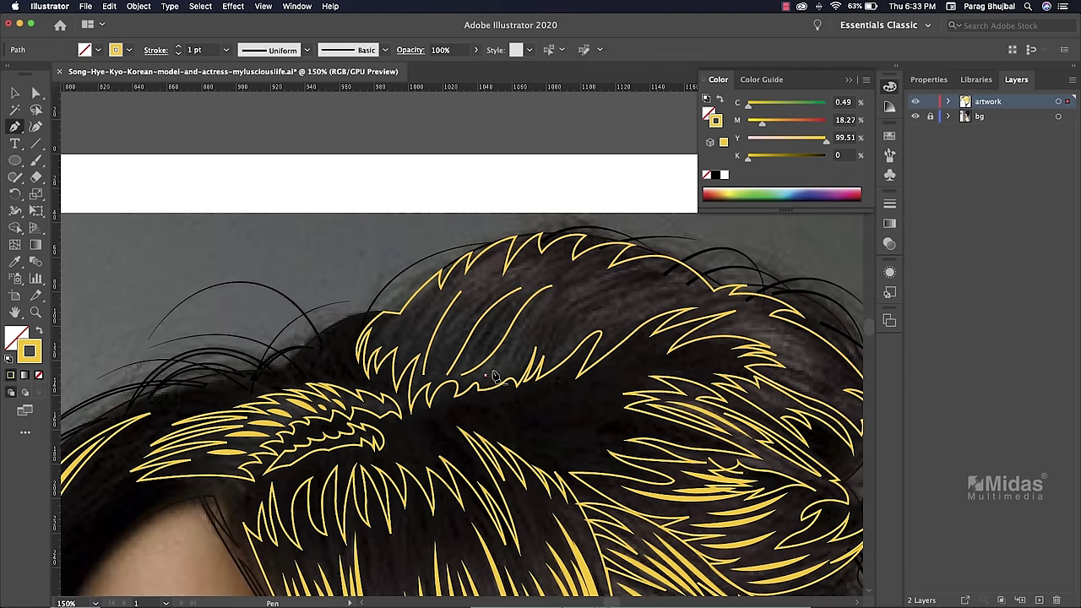
pyautogui.hscroll(2, 596, 317)
pyautogui.scroll(1, 596, 316)
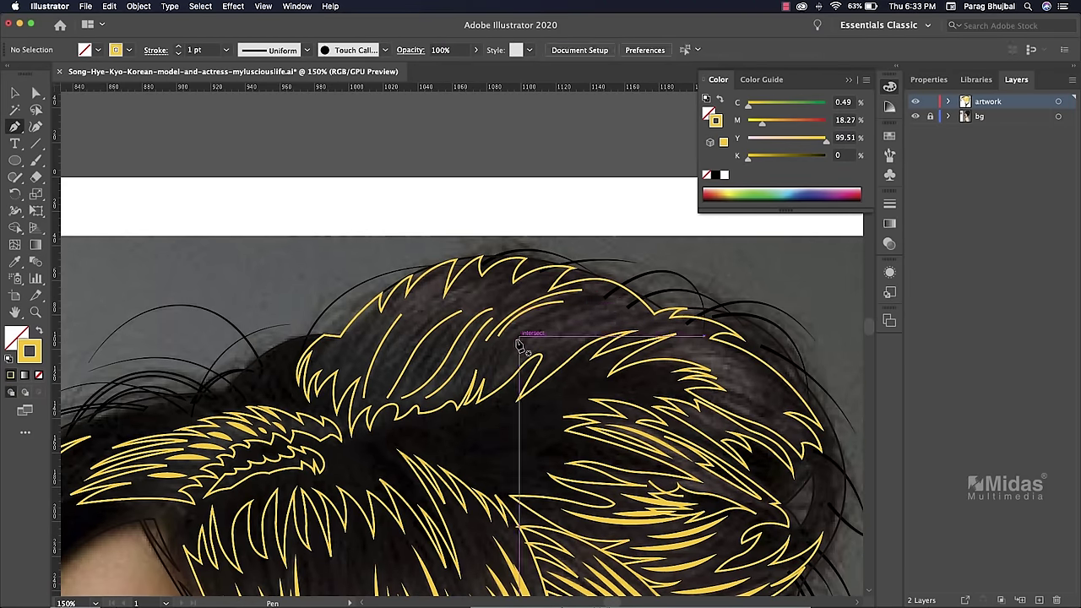
pyautogui.moveTo(530, 361); pyautogui.dragTo(591, 309)
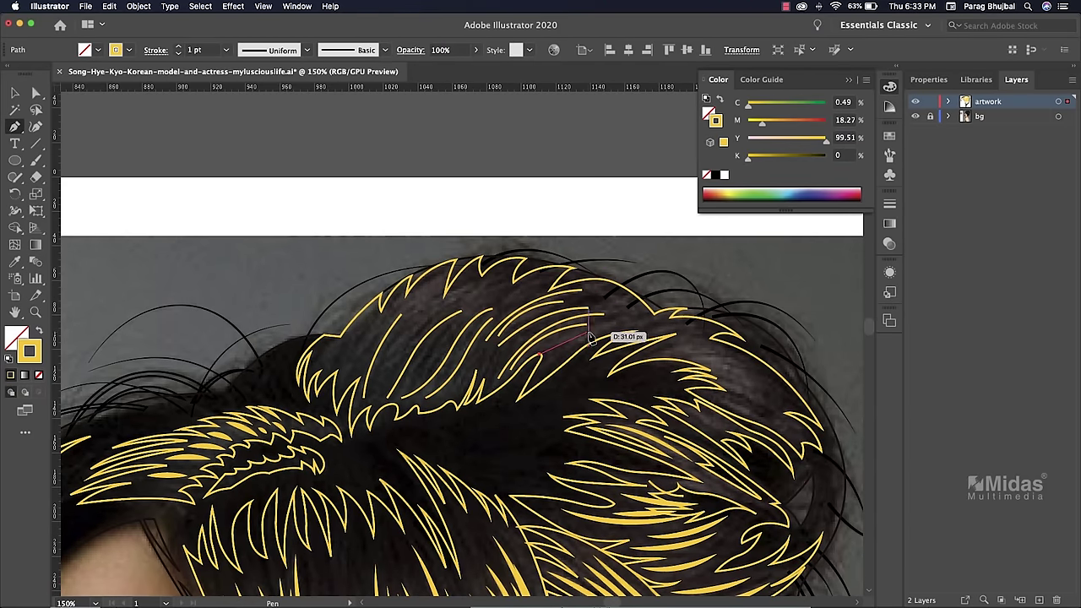
pyautogui.scroll(-2, 629, 332)
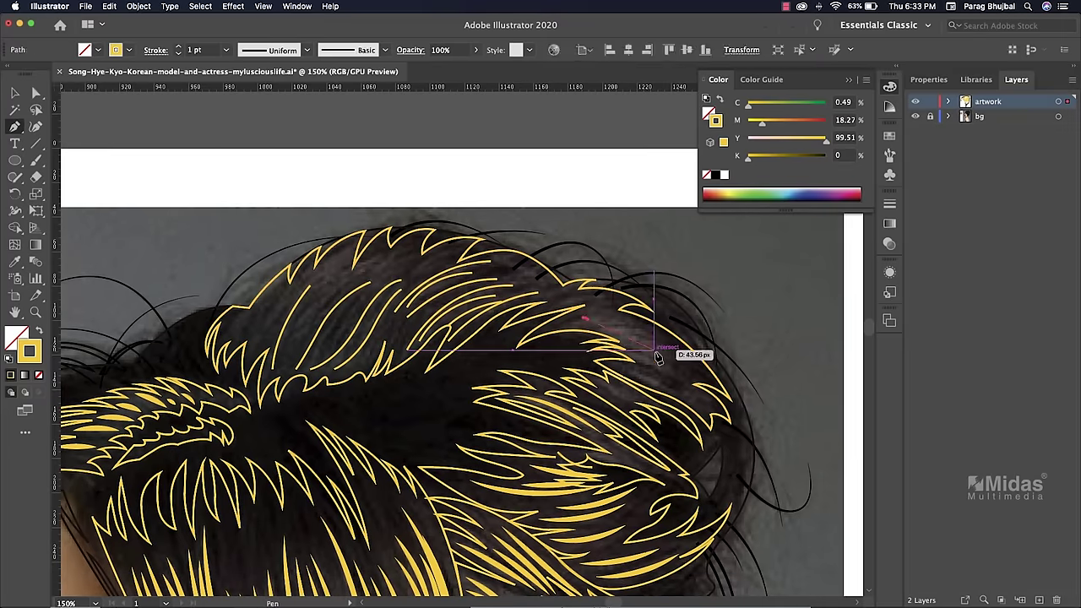
pyautogui.hscroll(3, 643, 339)
pyautogui.scroll(-2, 617, 316)
pyautogui.hscroll(2, 616, 317)
# Step: Add one more curved inner strand line on the left and end the path
pyautogui.keyDown('super'); pyautogui.click(579, 294); pyautogui.keyUp('super')
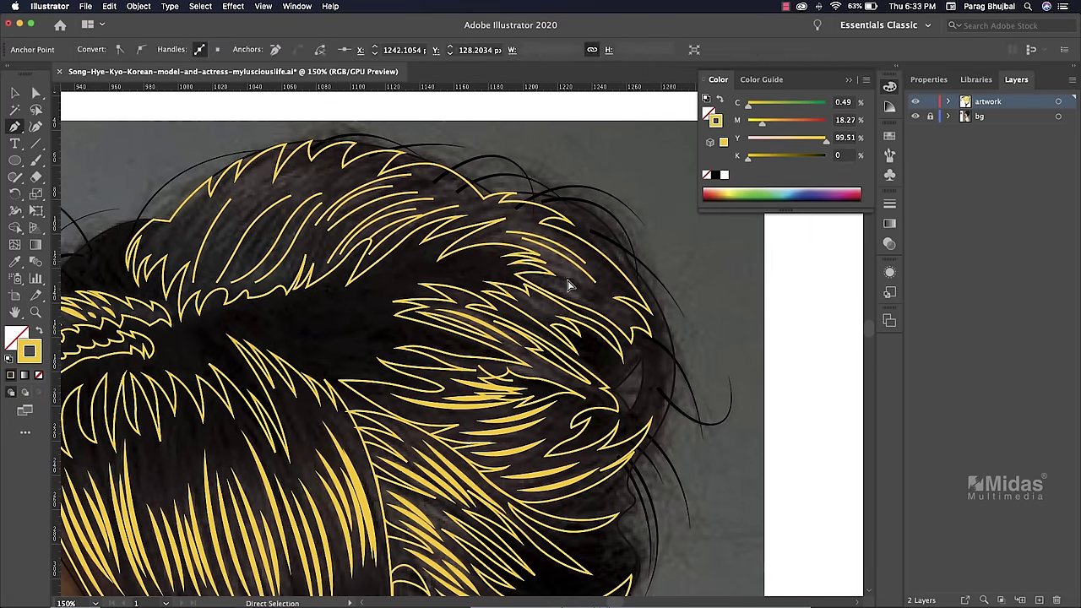
pyautogui.scroll(3, 490, 346)
pyautogui.hscroll(-3, 490, 347)
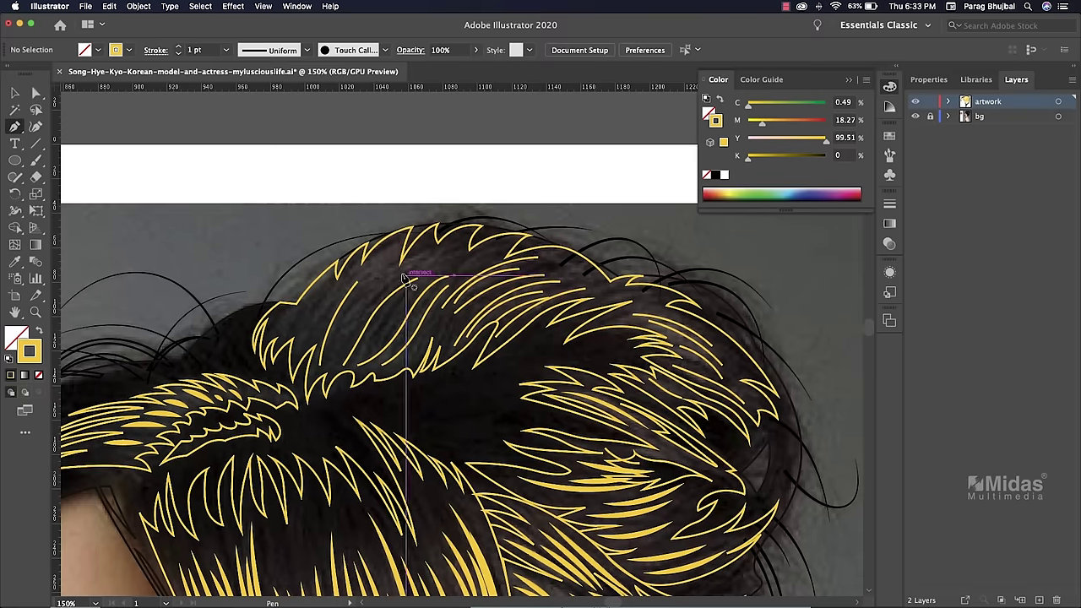
pyautogui.moveTo(387, 329)
pyautogui.mouseDown()
pyautogui.moveTo(405, 314)
pyautogui.moveTo(385, 295)
pyautogui.mouseUp()
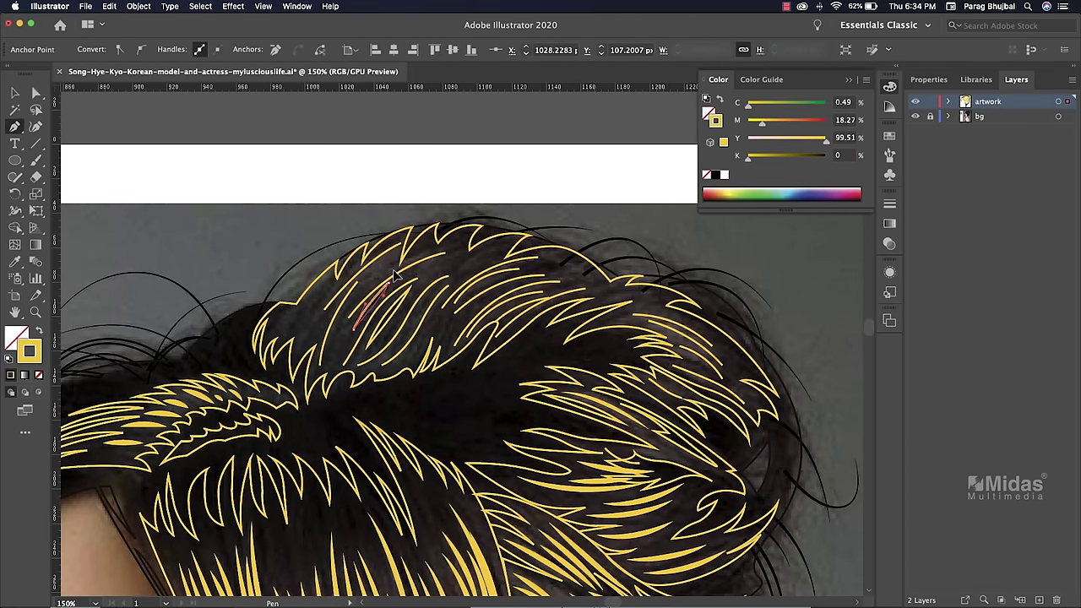
pyautogui.moveTo(461, 327); pyautogui.dragTo(487, 324)
pyautogui.press('Escape')
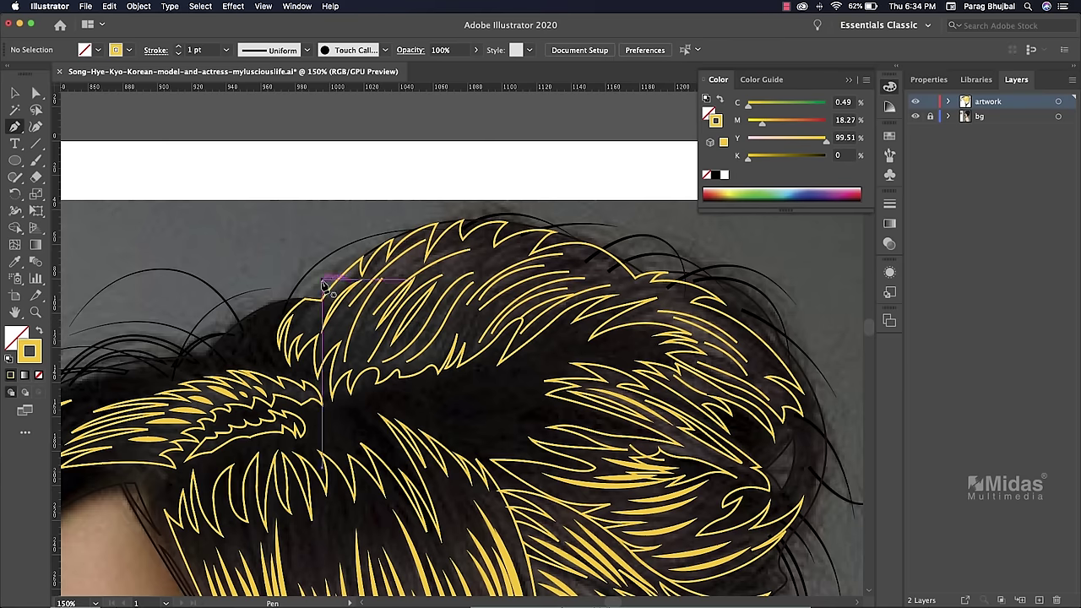
pyautogui.scroll(-1, 411, 312)
# Step: Select the inner strand group and front strand, then undo the accidental stroke change
pyautogui.press('v')
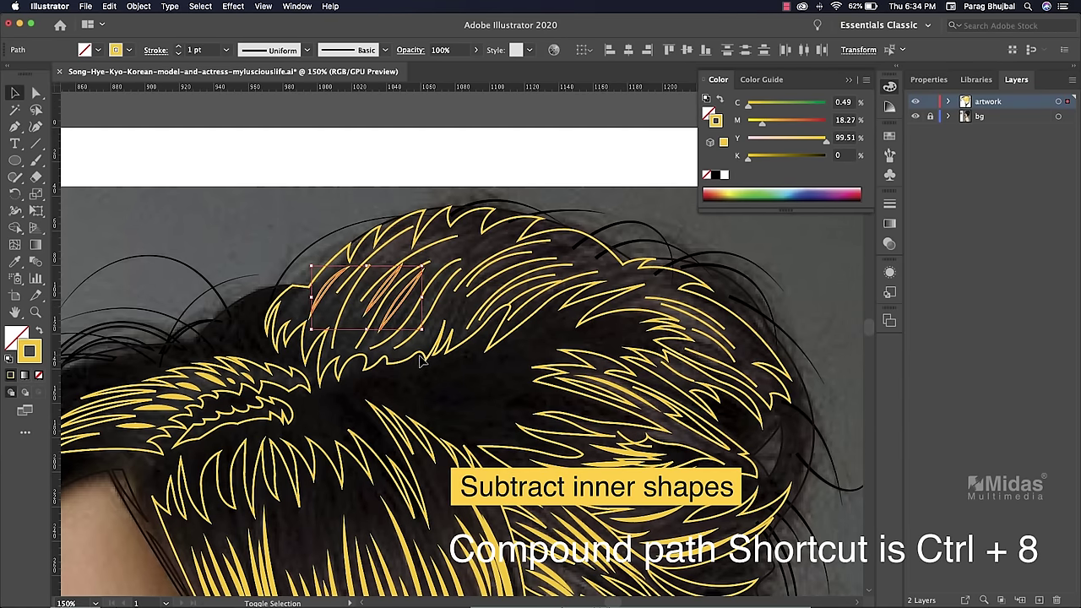
pyautogui.click(422, 355)
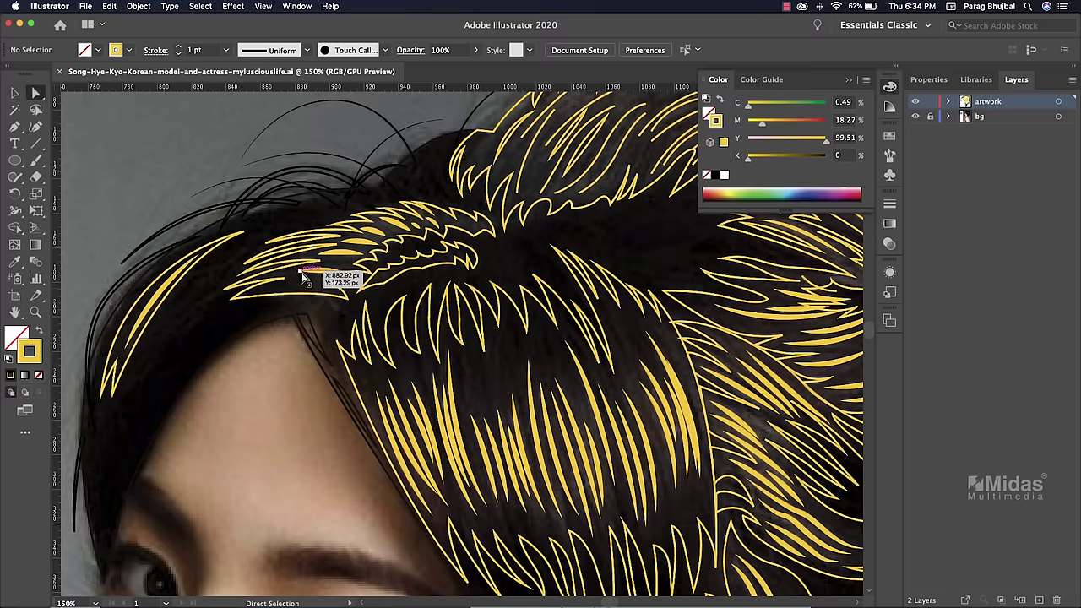
pyautogui.moveTo(302, 277); pyautogui.dragTo(336, 264)
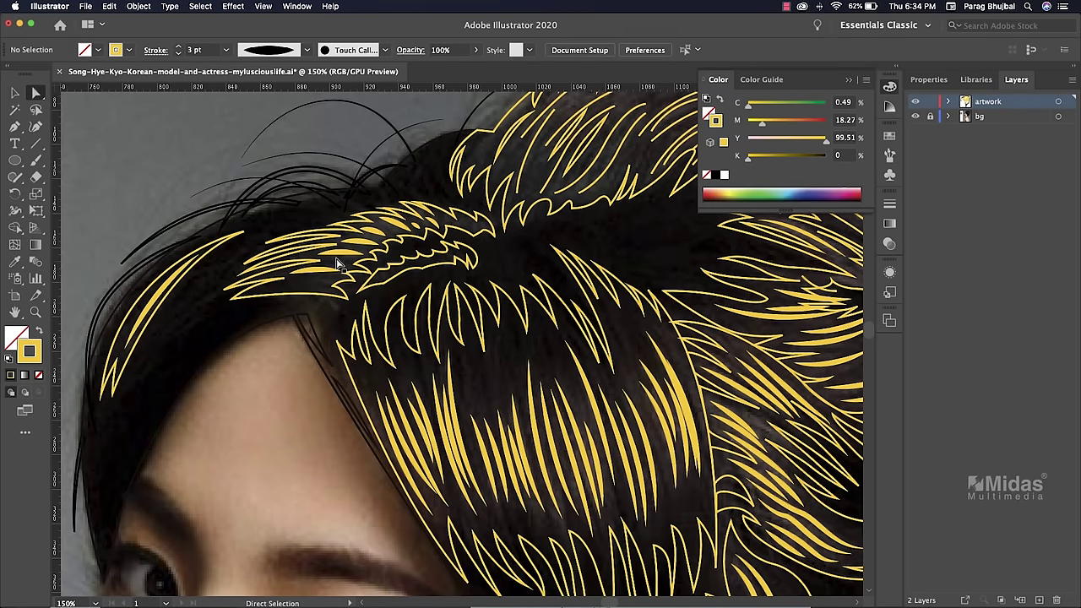
pyautogui.click(348, 260)
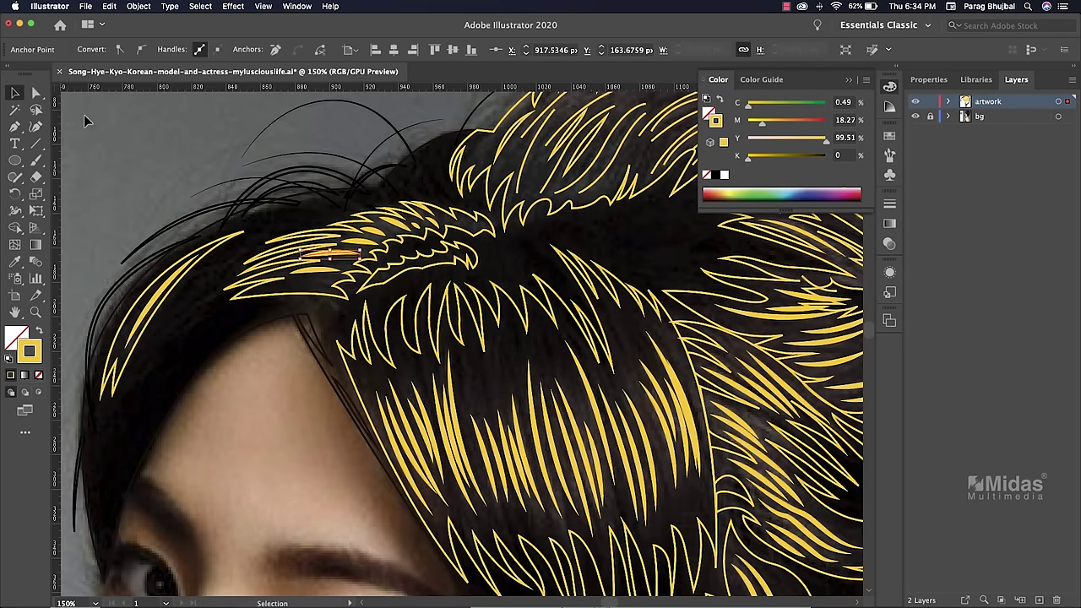
pyautogui.click(347, 261)
pyautogui.press('super+z')
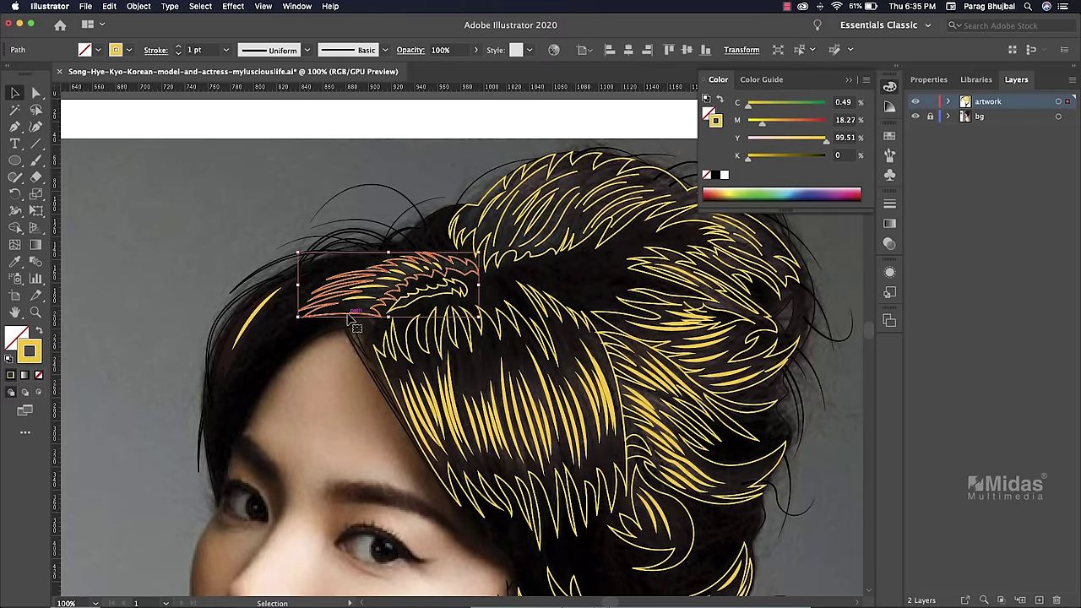
# Step: Apply the dark brown hair colour to the large hair shapes with the Eyedropper
pyautogui.press('i')
pyautogui.click(238, 361)
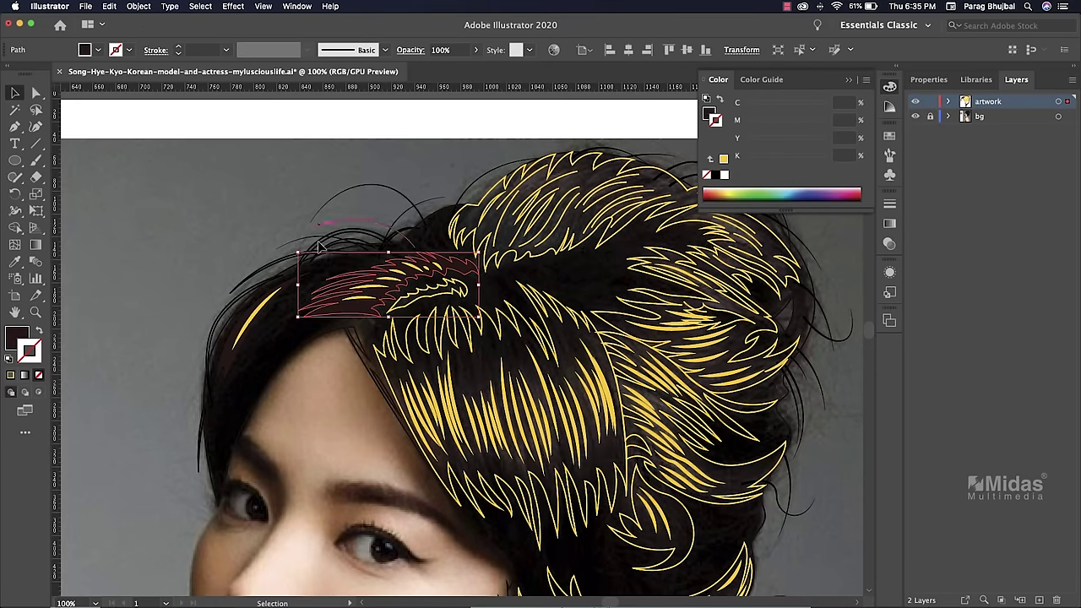
pyautogui.click(266, 388)
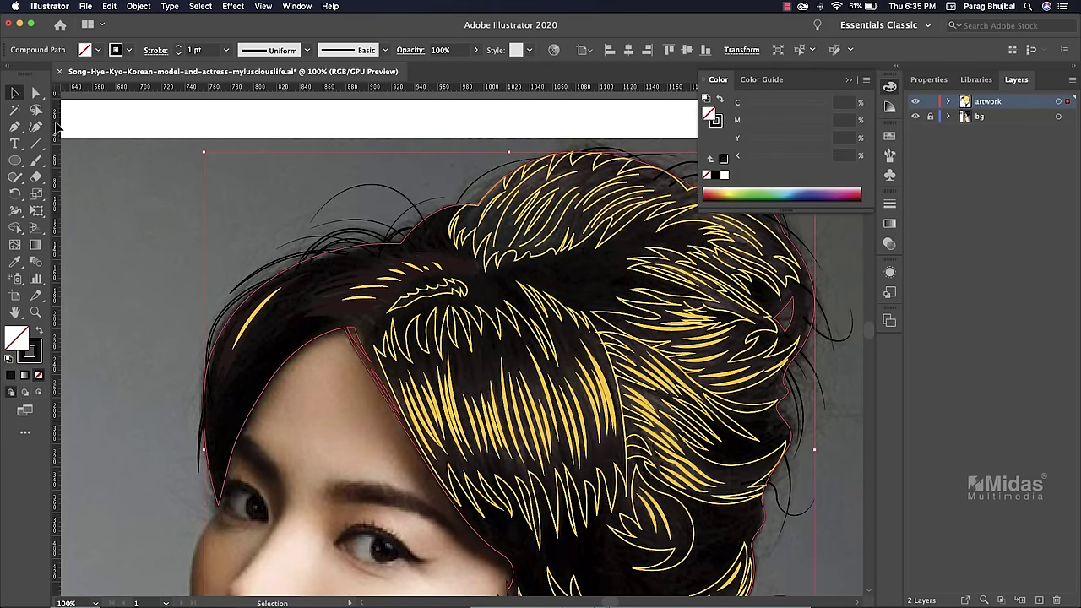
pyautogui.scroll(3, 144, 275)
pyautogui.press('i')
pyautogui.click(458, 285)
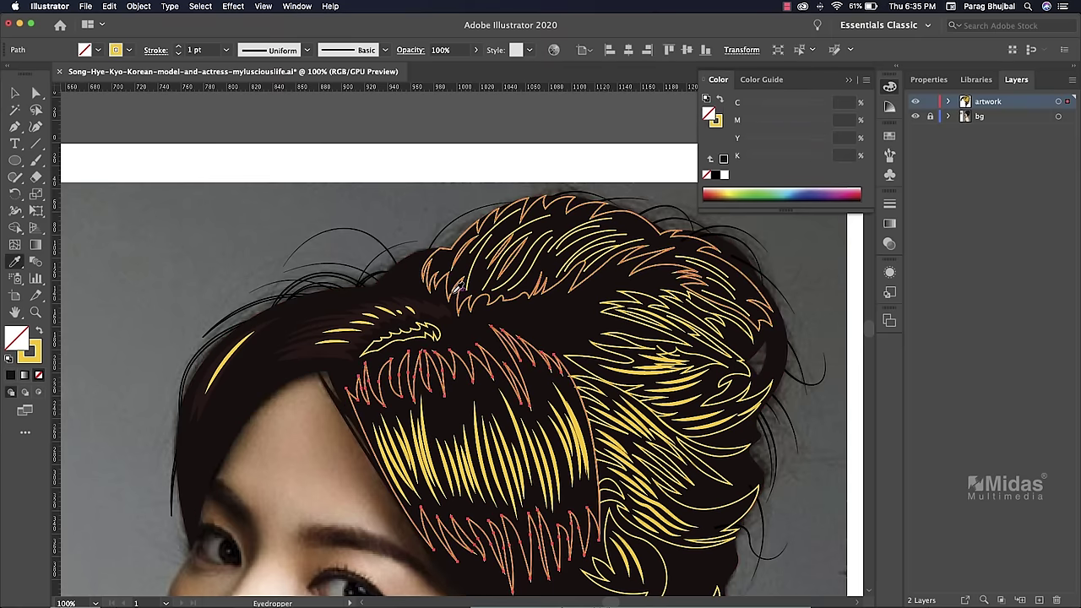
pyautogui.click(466, 372)
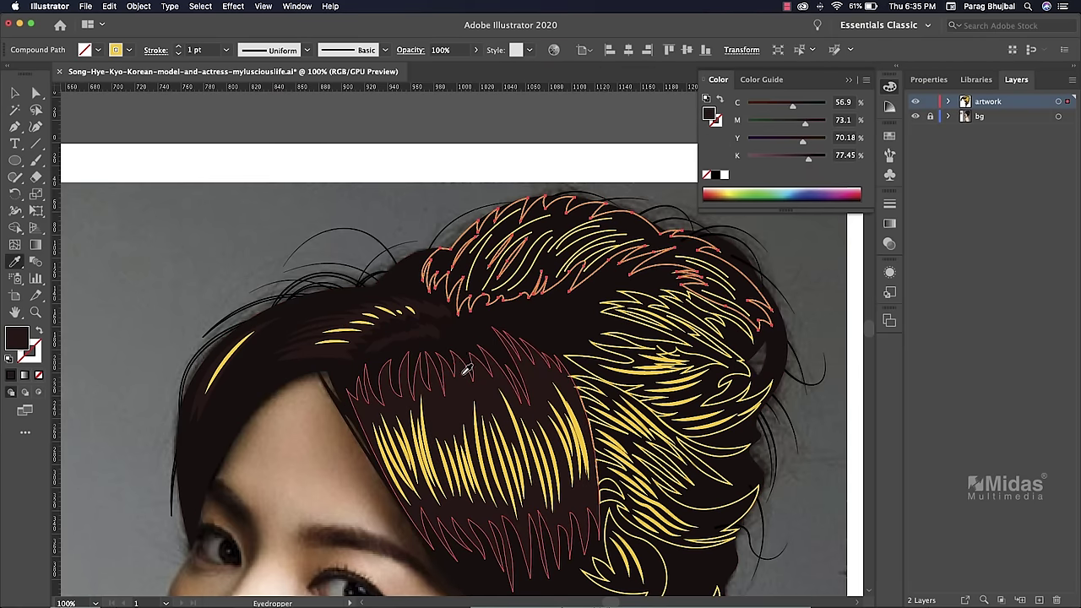
pyautogui.press('v')
pyautogui.click(453, 157)
# Step: Select the yellow-outlined strand group and large hair path, trying a fill/stroke swap
pyautogui.scroll(-3, 511, 237)
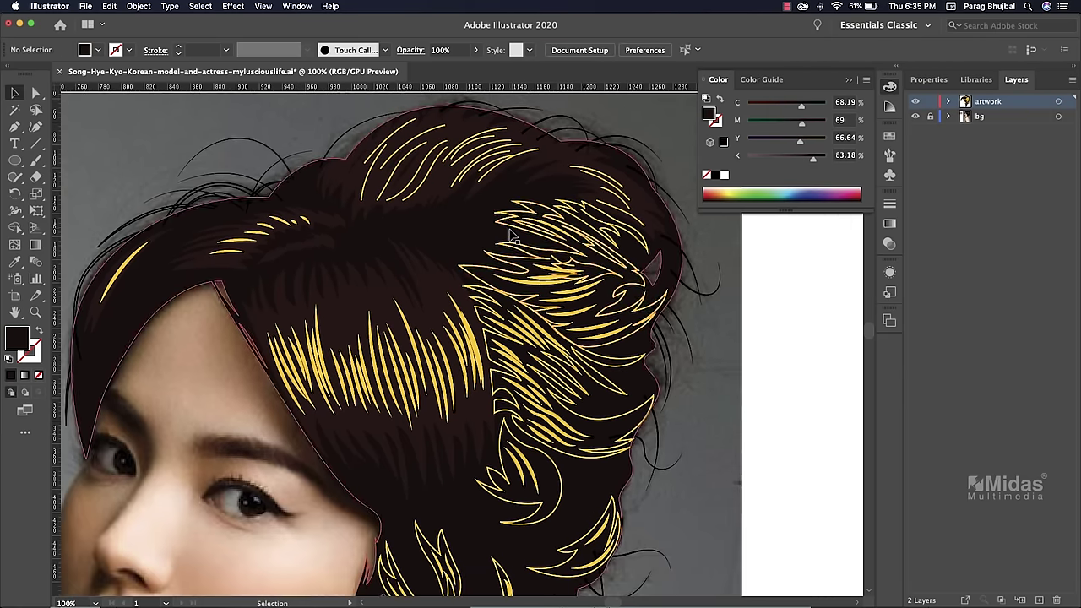
pyautogui.click(511, 237)
pyautogui.press('i')
pyautogui.click(281, 203)
pyautogui.press('v')
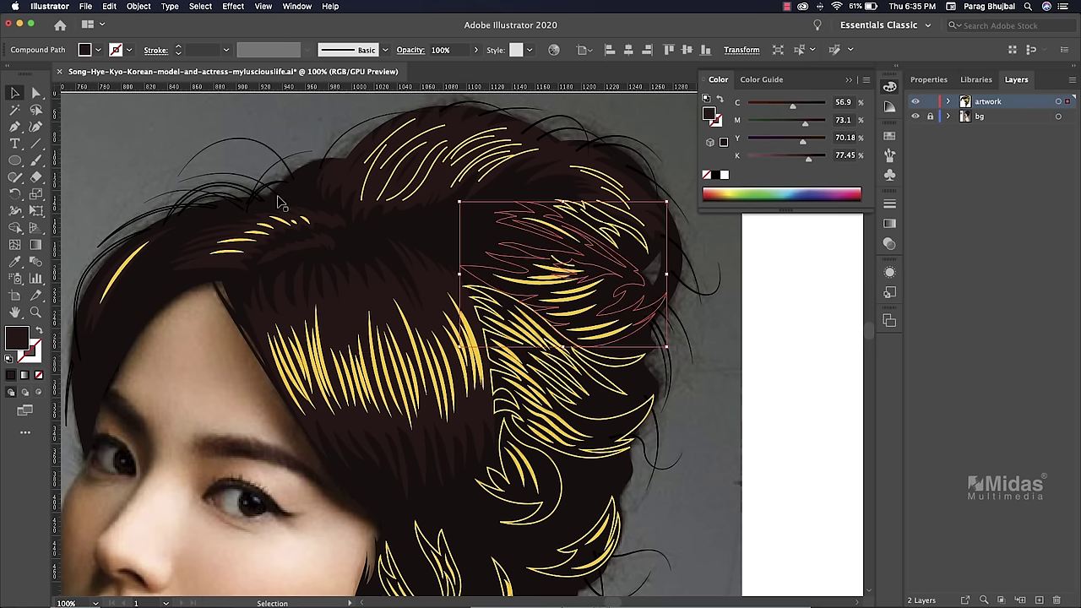
pyautogui.hscroll(3, 282, 203)
pyautogui.click(540, 221)
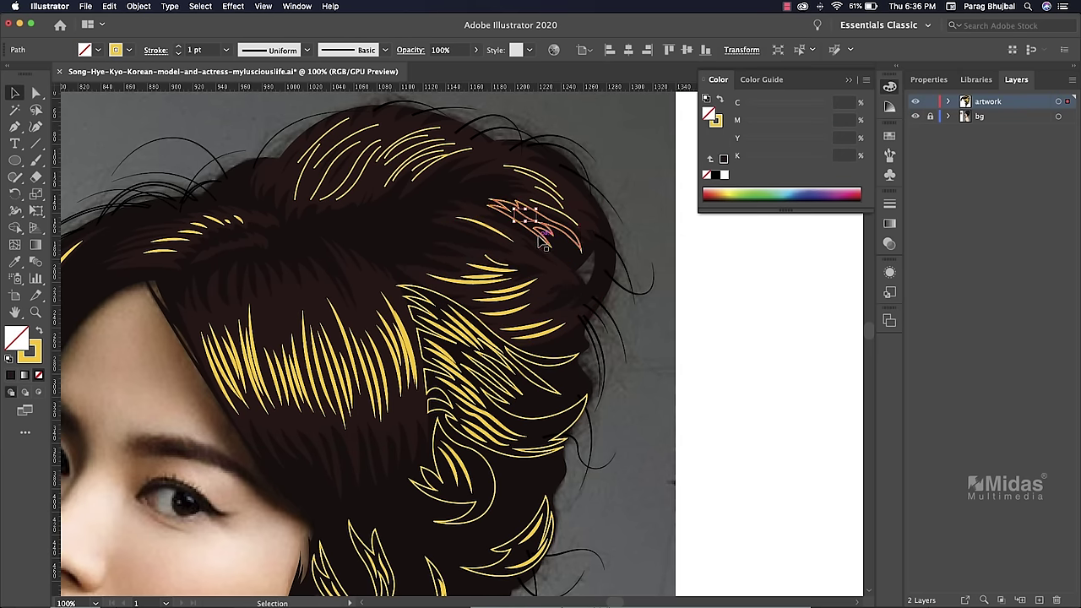
pyautogui.click(577, 267)
pyautogui.scroll(-3, 473, 304)
pyautogui.hotkey('shift', 'x')
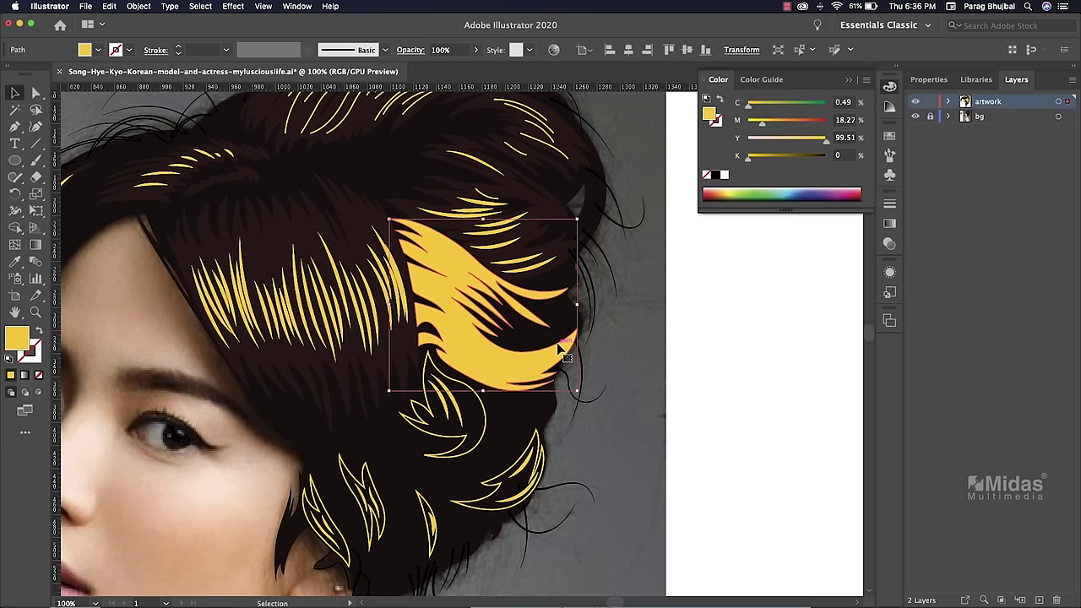
# Step: Revert the large path and a small right strand to dark after trial swaps
pyautogui.press('i')
pyautogui.click(540, 371)
pyautogui.press('v')
pyautogui.hscroll(-3, 726, 355)
pyautogui.click(591, 386)
pyautogui.hotkey('shift', 'x')
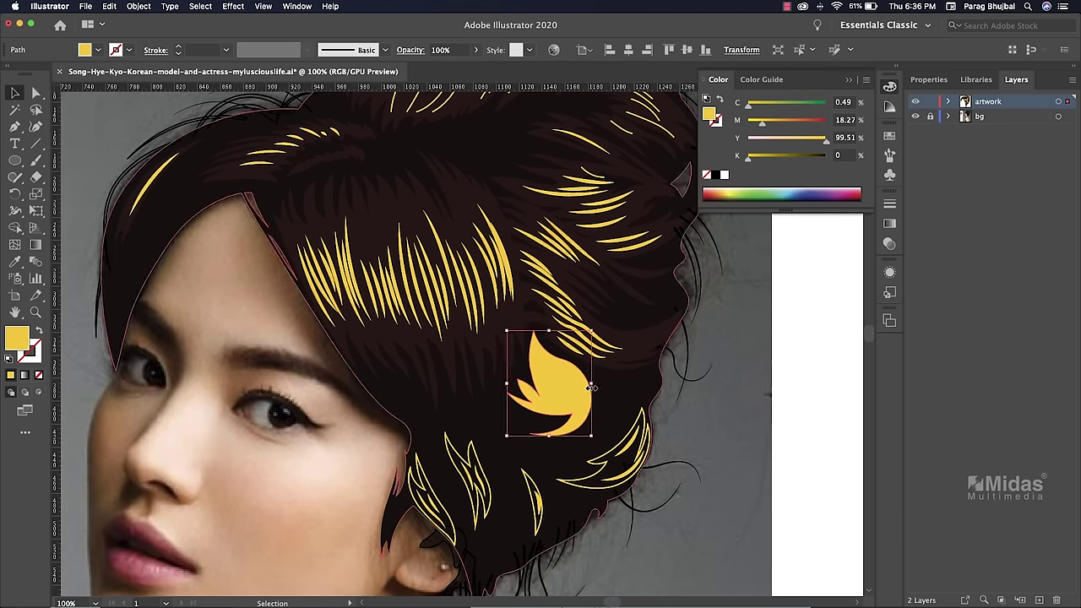
pyautogui.press('i')
pyautogui.press('v')
pyautogui.hscroll(2, 362, 381)
pyautogui.scroll(-1, 361, 381)
# Step: Give the yellow-outlined strands near the ear the hair's dark brown fill
pyautogui.click(504, 462)
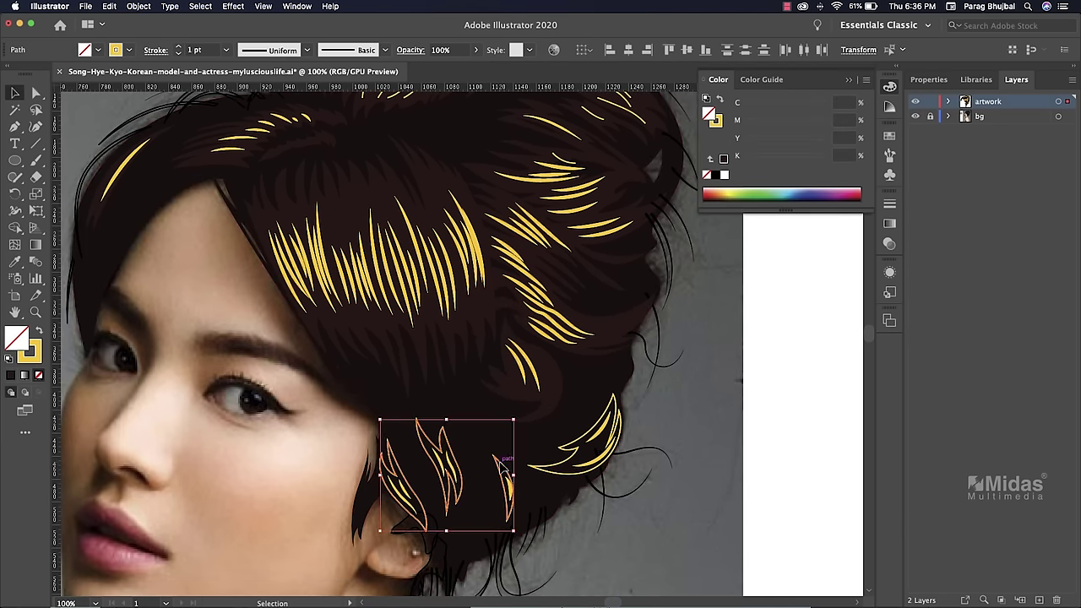
pyautogui.press('i')
pyautogui.click(560, 383)
pyautogui.scroll(3, 709, 380)
pyautogui.hscroll(-1, 709, 380)
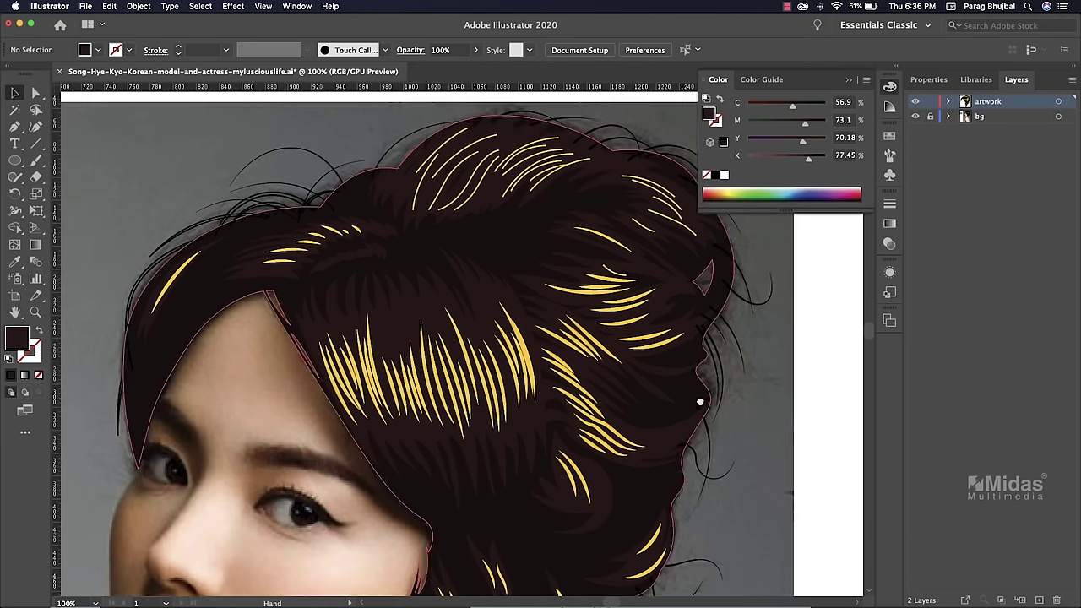
# Step: Give the top hair strands the 2 pt tapered width-profile stroke
pyautogui.click(477, 199)
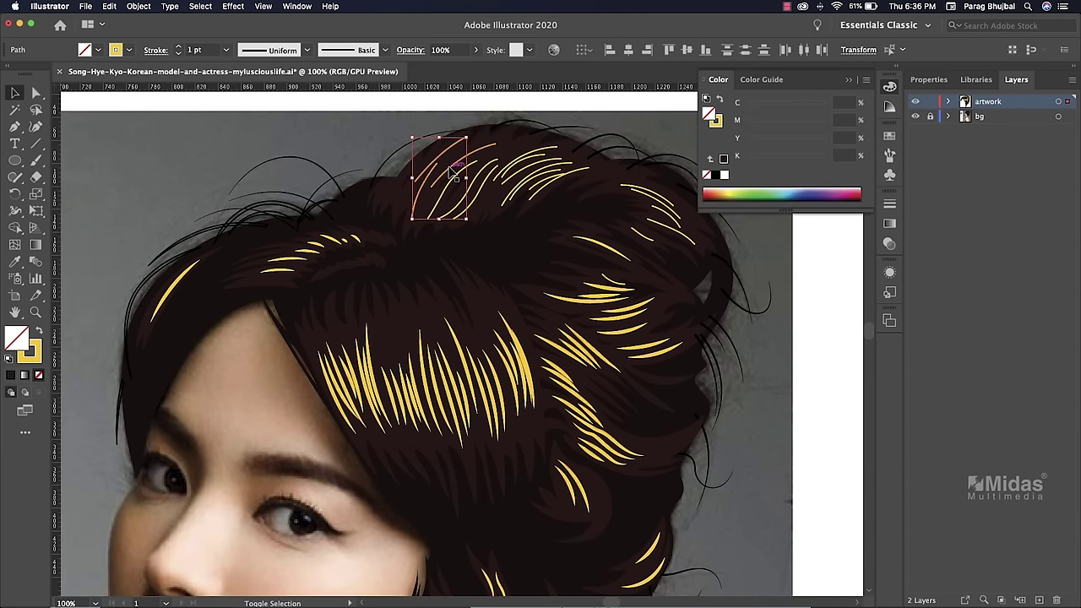
pyautogui.moveTo(434, 183); pyautogui.dragTo(498, 220)
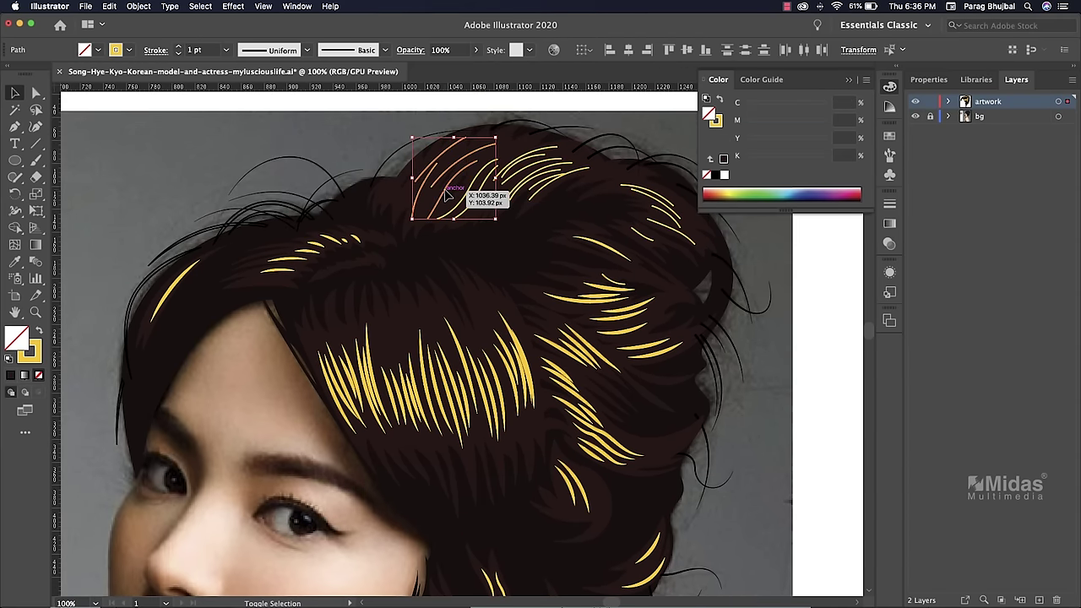
pyautogui.keyDown('shift'); pyautogui.click(547, 184); pyautogui.keyUp('shift')
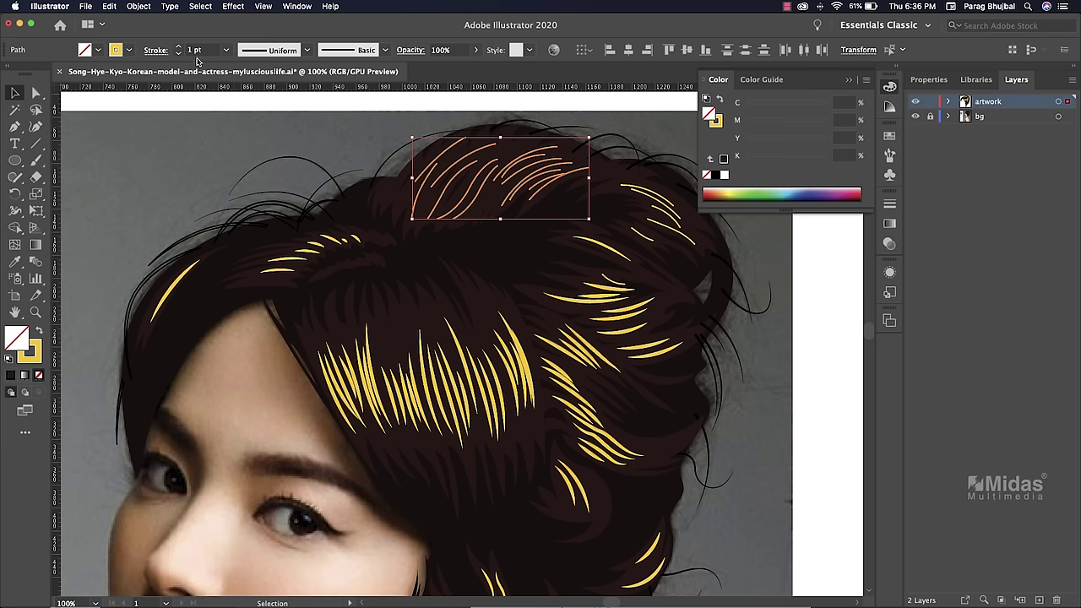
pyautogui.click(262, 135)
# Step: Select all strands sharing the yellow stroke colour and recolour them to the dark red swatch
pyautogui.hscroll(-3, 578, 188)
pyautogui.click(200, 5)
pyautogui.moveTo(275, 145)
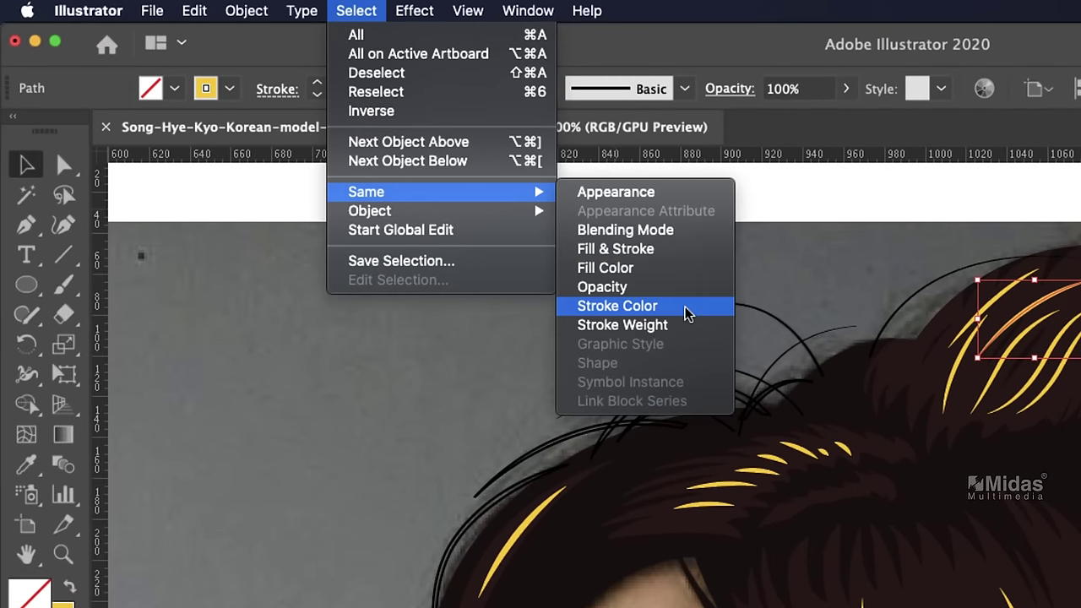
pyautogui.click(686, 314)
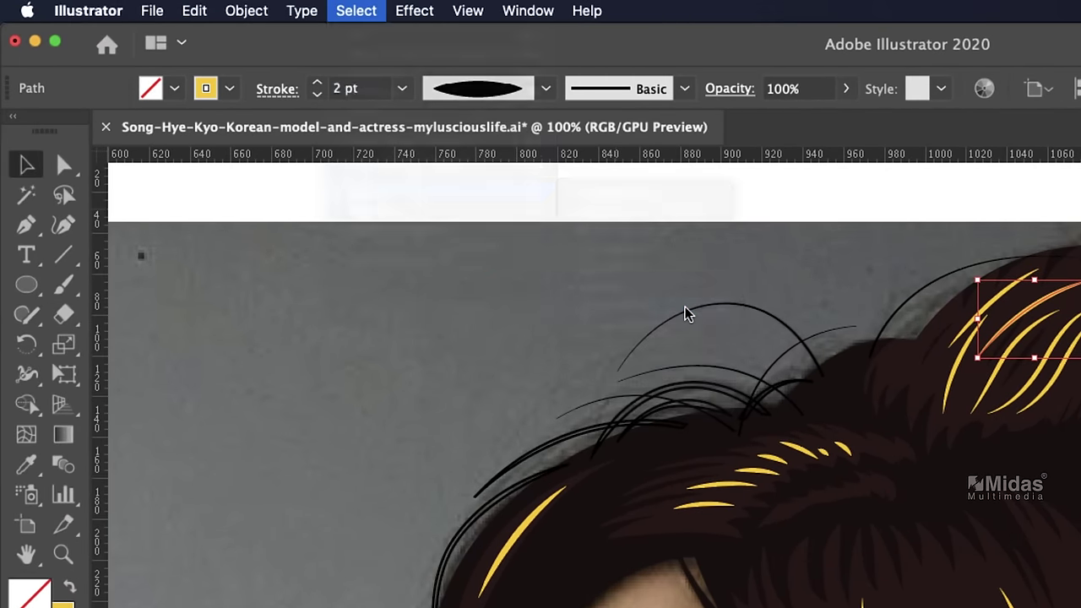
pyautogui.hotkey('ctrl', '-')
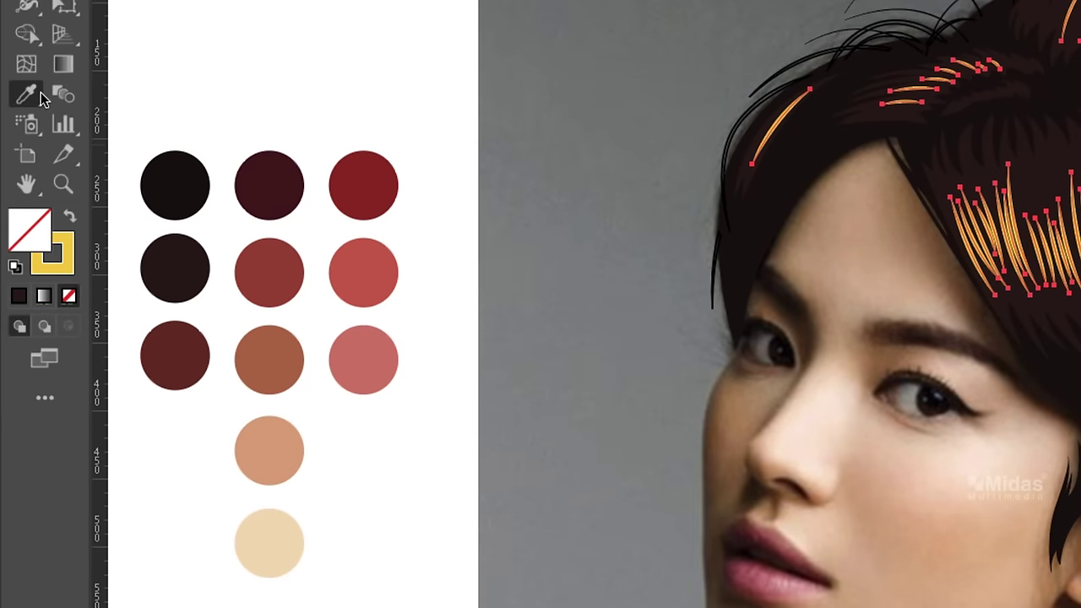
pyautogui.click(39, 94)
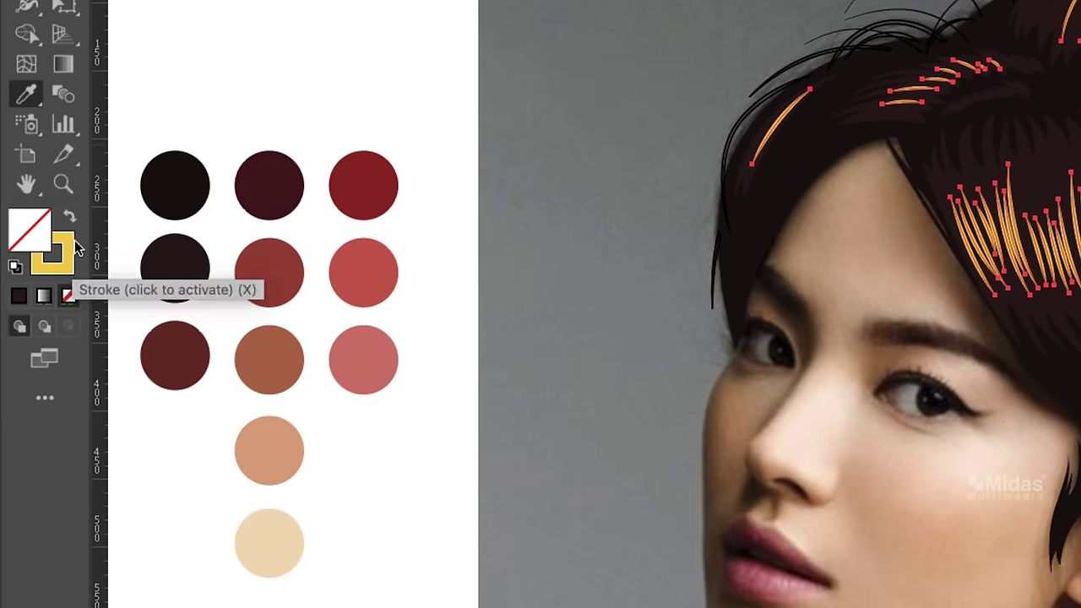
pyautogui.click(180, 340)
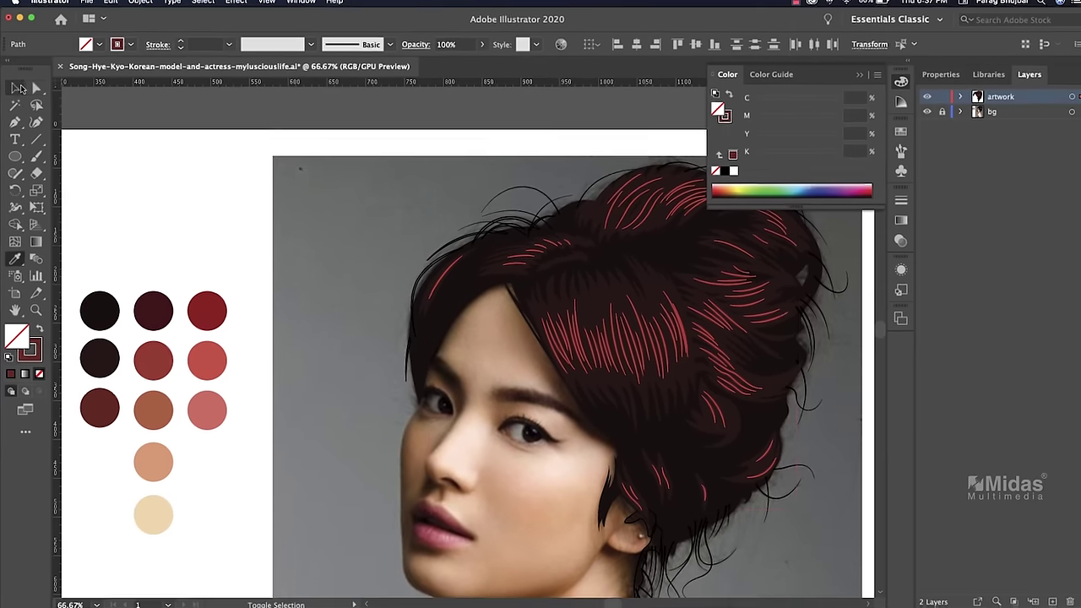
pyautogui.click(262, 234)
pyautogui.moveTo(262, 234); pyautogui.dragTo(155, 187)
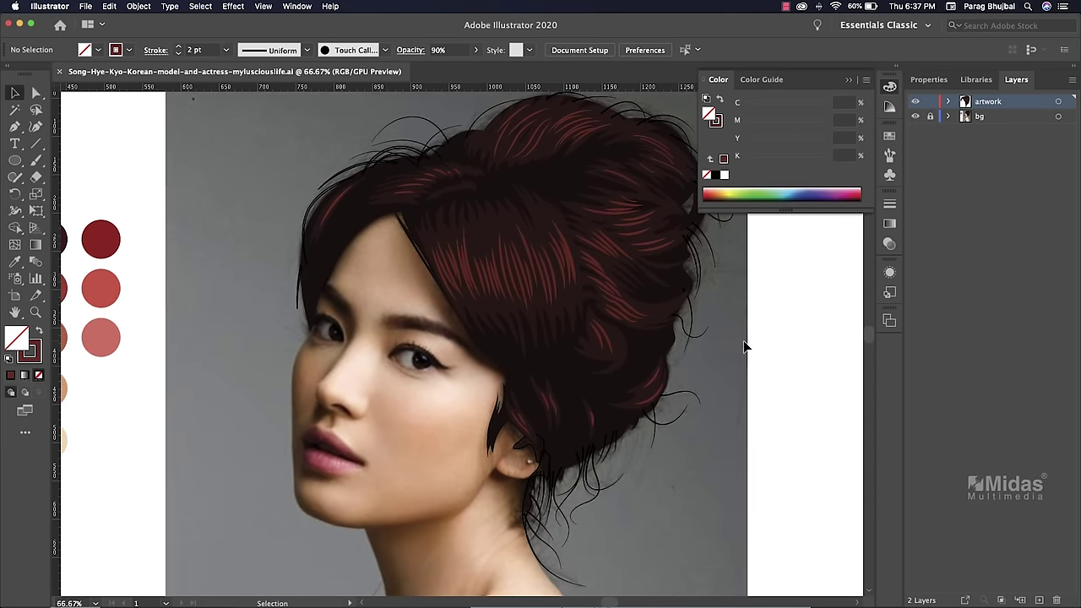
# Step: Select all red-stroked strands via Same Stroke Color and outline their strokes into filled shapes
pyautogui.scroll(5, 541, 258)
pyautogui.click(476, 291)
pyautogui.click(199, 7)
pyautogui.moveTo(233, 112)
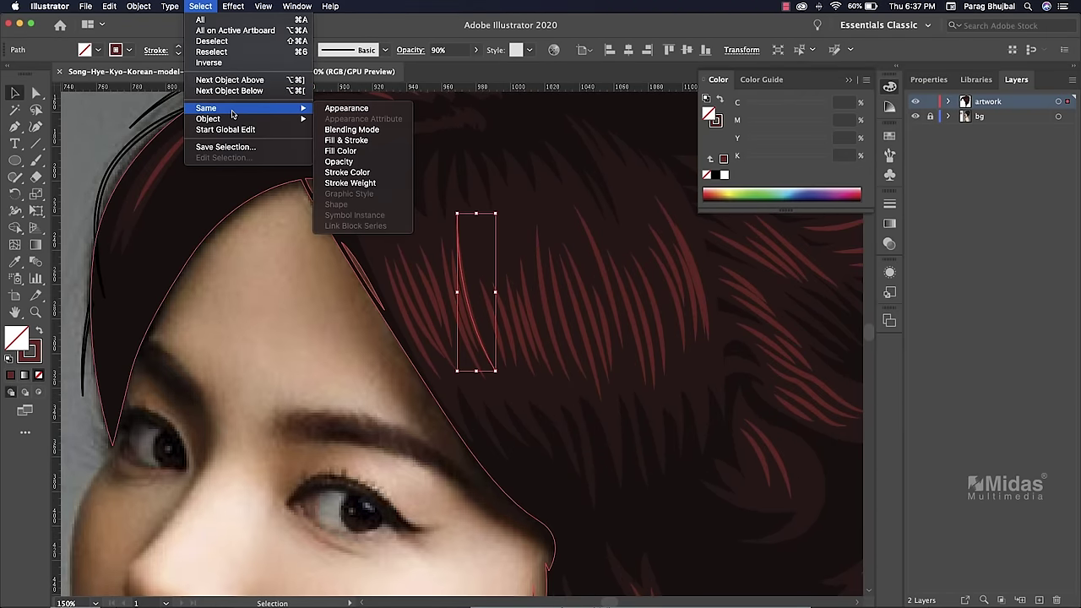
pyautogui.click(347, 171)
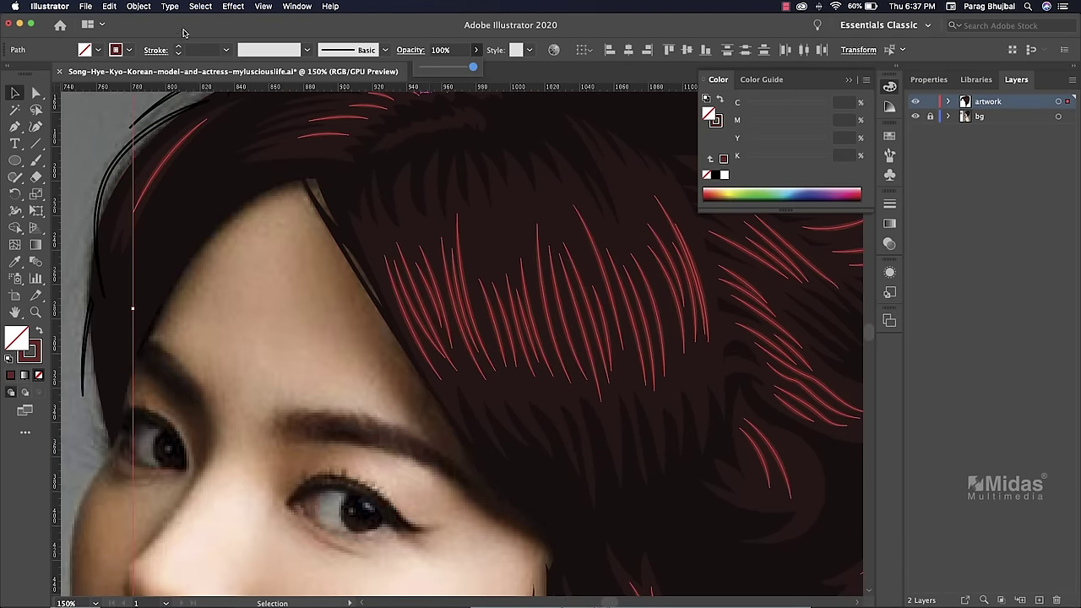
pyautogui.click(143, 9)
pyautogui.moveTo(189, 342)
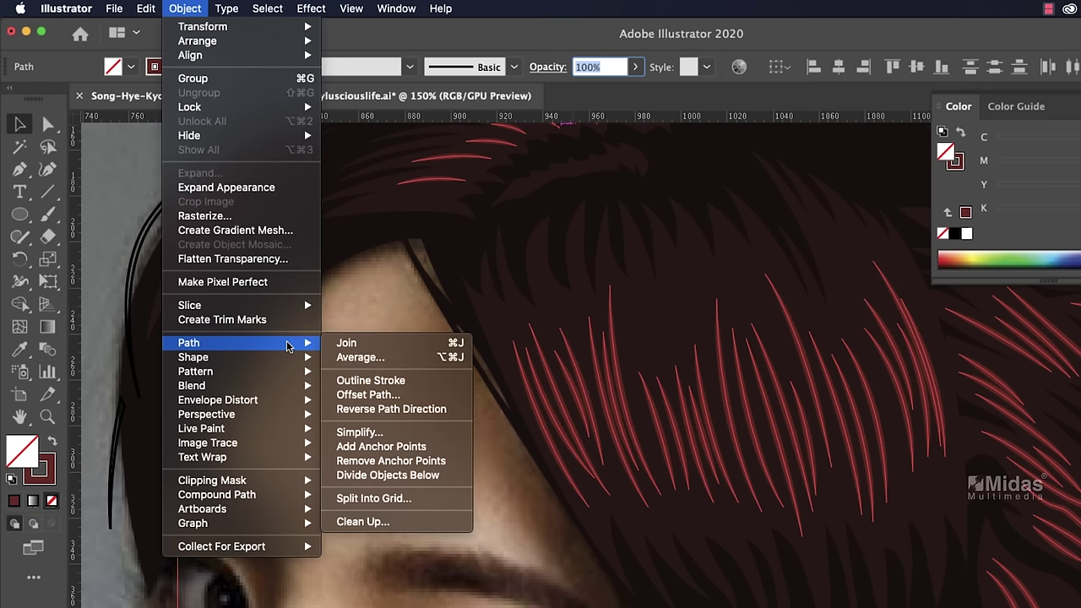
pyautogui.click(396, 380)
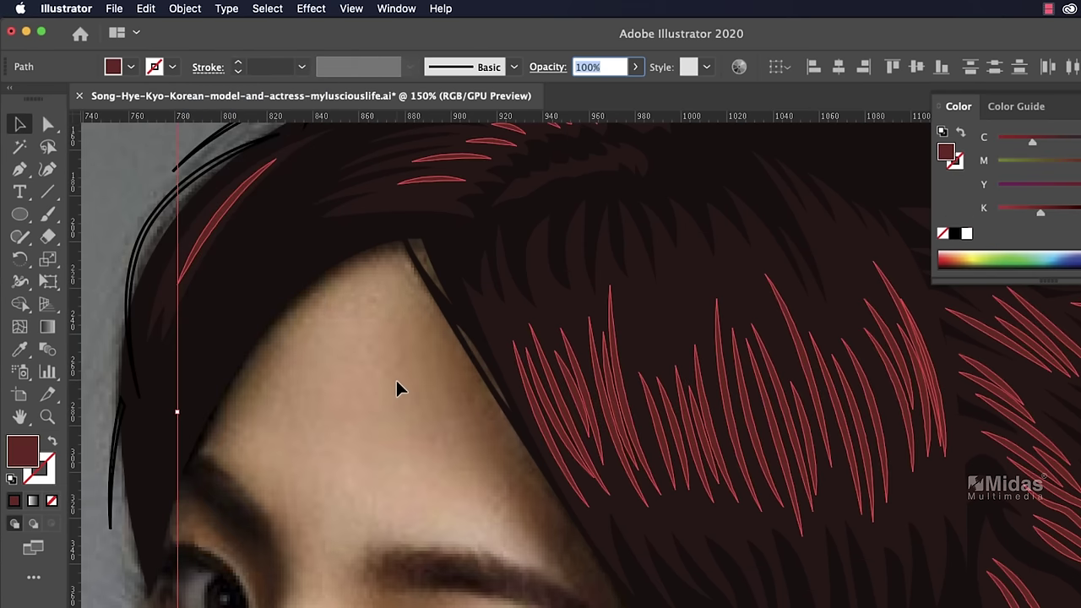
pyautogui.click(125, 197)
pyautogui.click(622, 405)
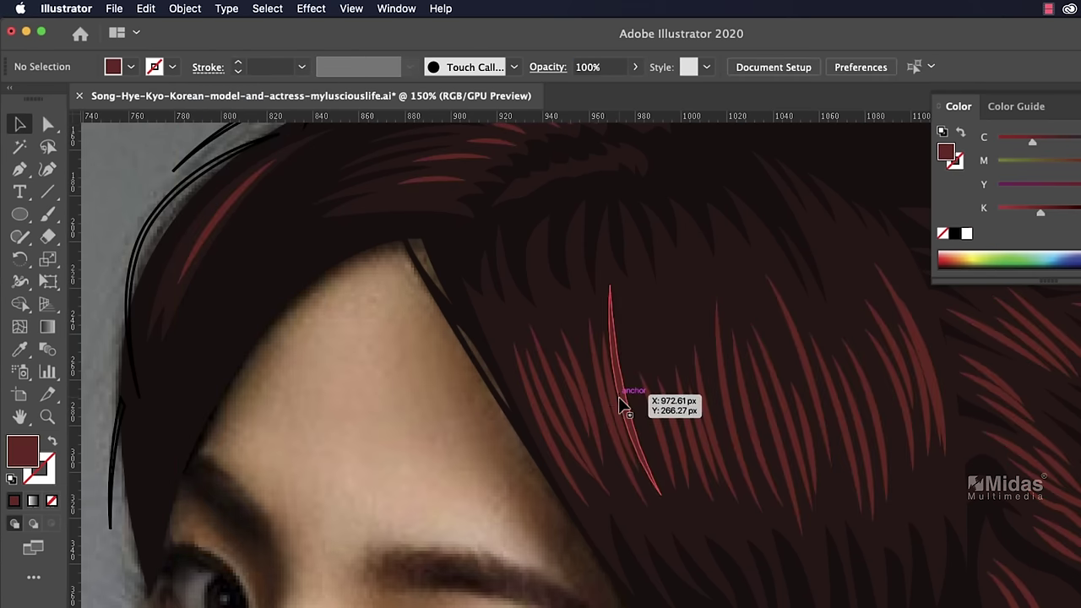
# Step: Fill the forehead strand with a linear gradient, centring the white stop and adding a dark stop
pyautogui.click(33, 501)
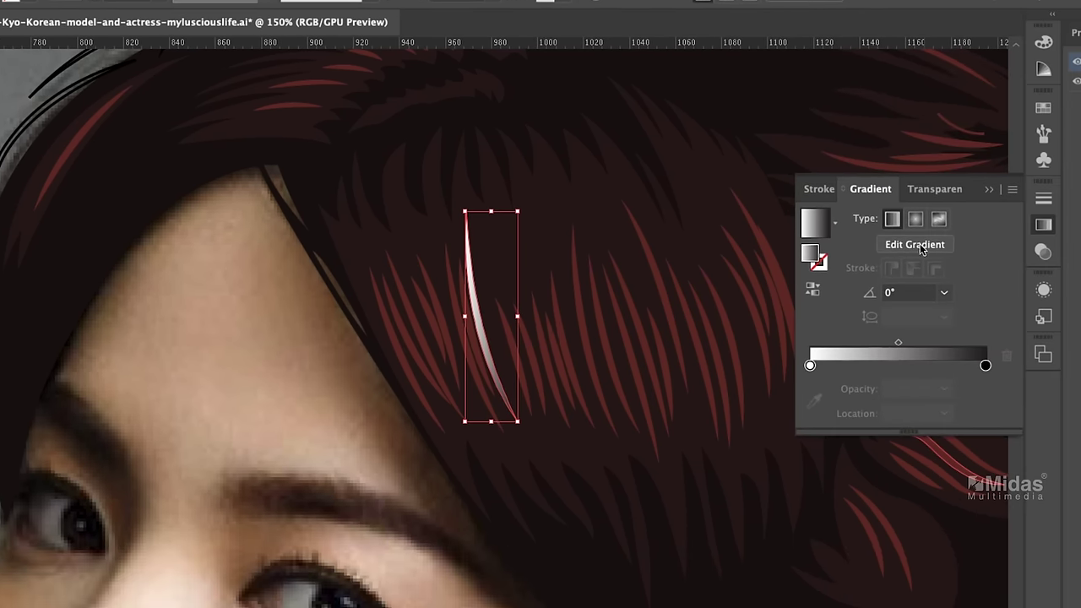
pyautogui.moveTo(811, 366); pyautogui.dragTo(850, 366)
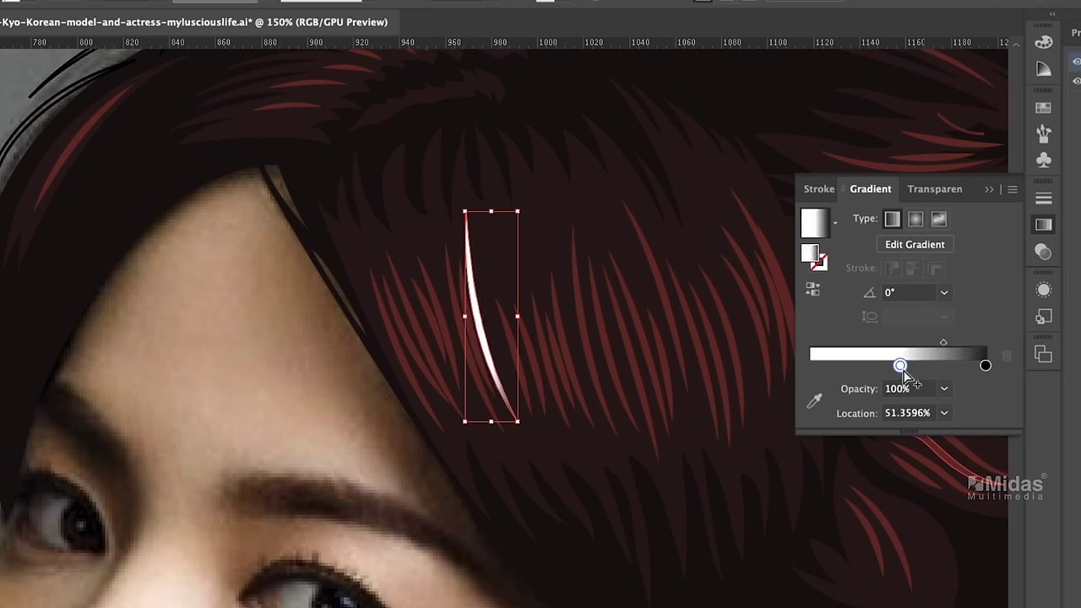
pyautogui.moveTo(985, 366); pyautogui.dragTo(821, 365)
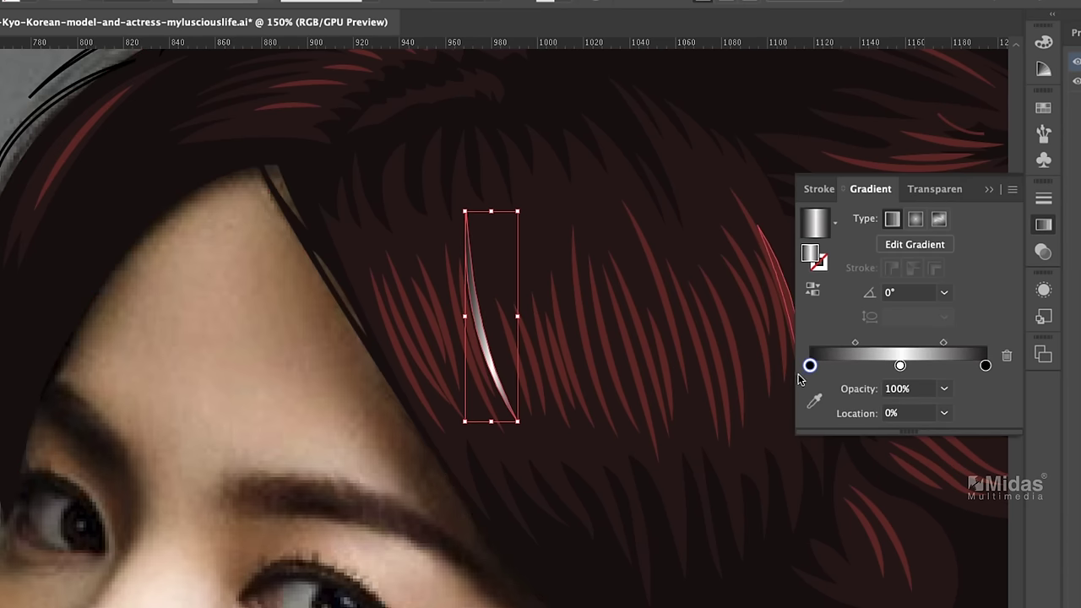
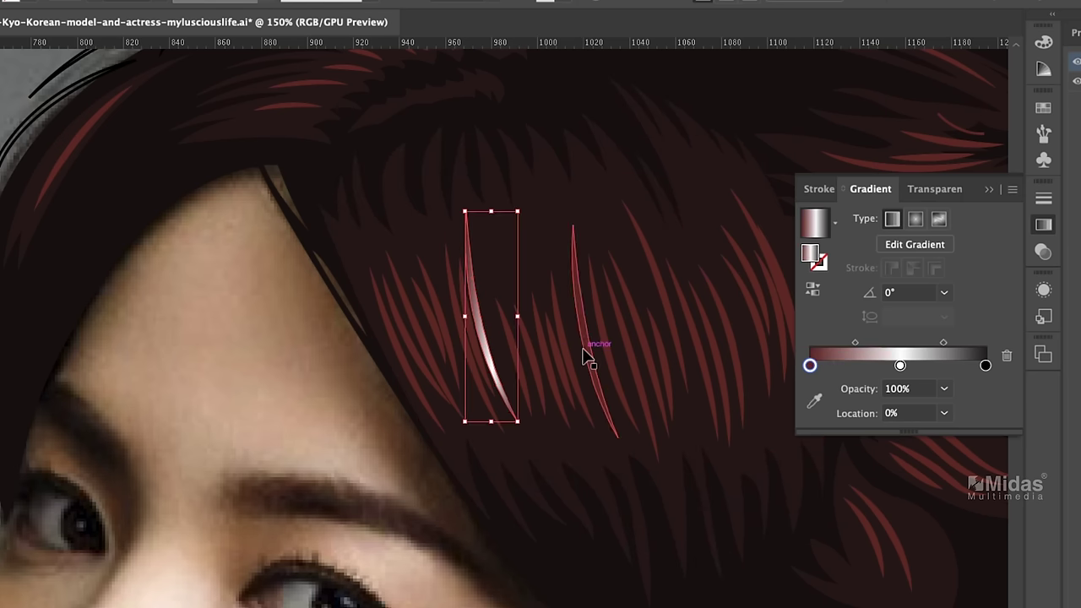
# Step: Make the strand's gradient stop dark red and set both end stops to 0% opacity
pyautogui.hotkey('ctrl', '-')
pyautogui.hotkey('ctrl', '-')
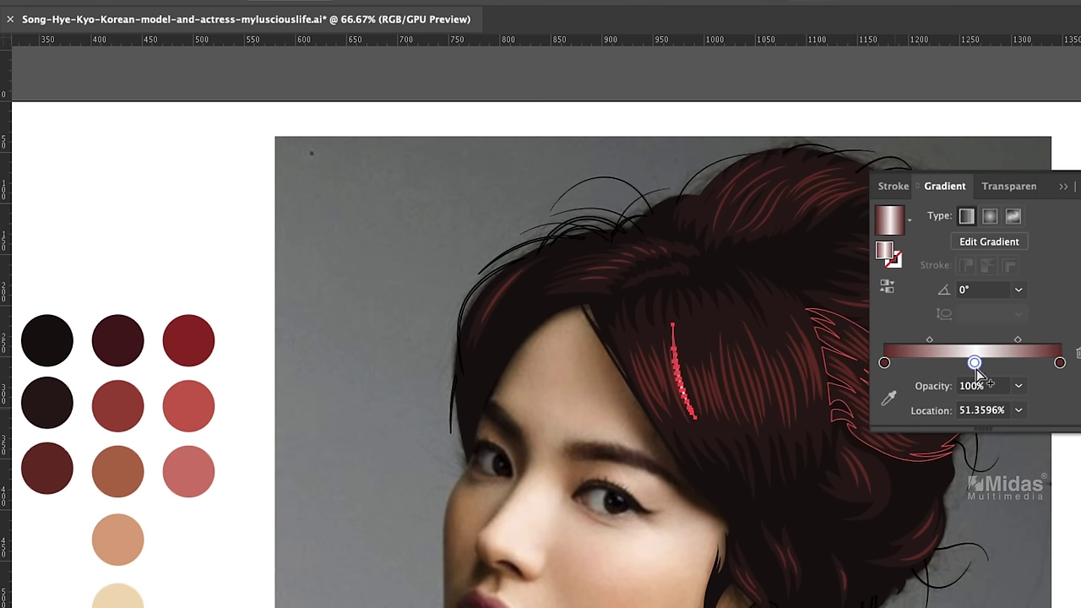
pyautogui.click(53, 463)
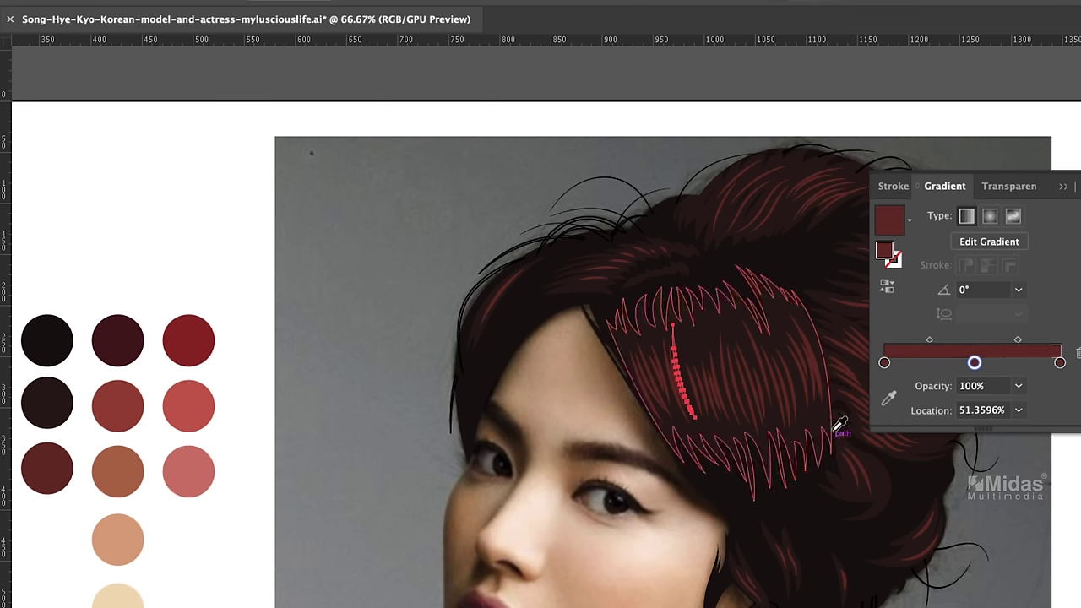
pyautogui.click(884, 362)
pyautogui.click(817, 311)
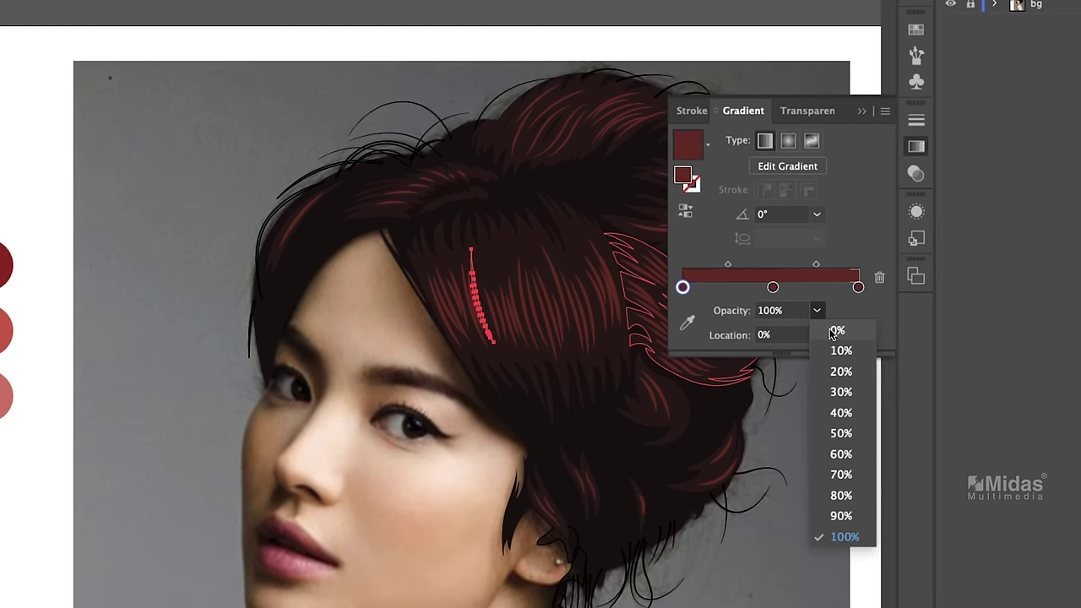
pyautogui.click(834, 330)
pyautogui.click(858, 287)
pyautogui.click(817, 311)
pyautogui.click(832, 331)
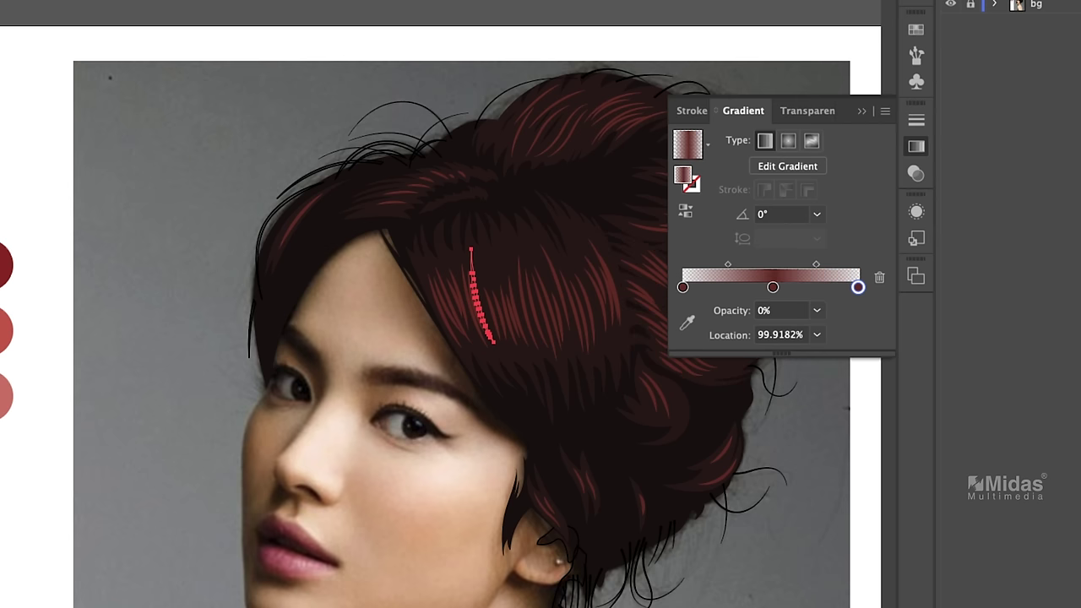
# Step: Deselect, scroll back up, and reselect the hair strand
pyautogui.hotkey('ctrl', 'shift', 'a')
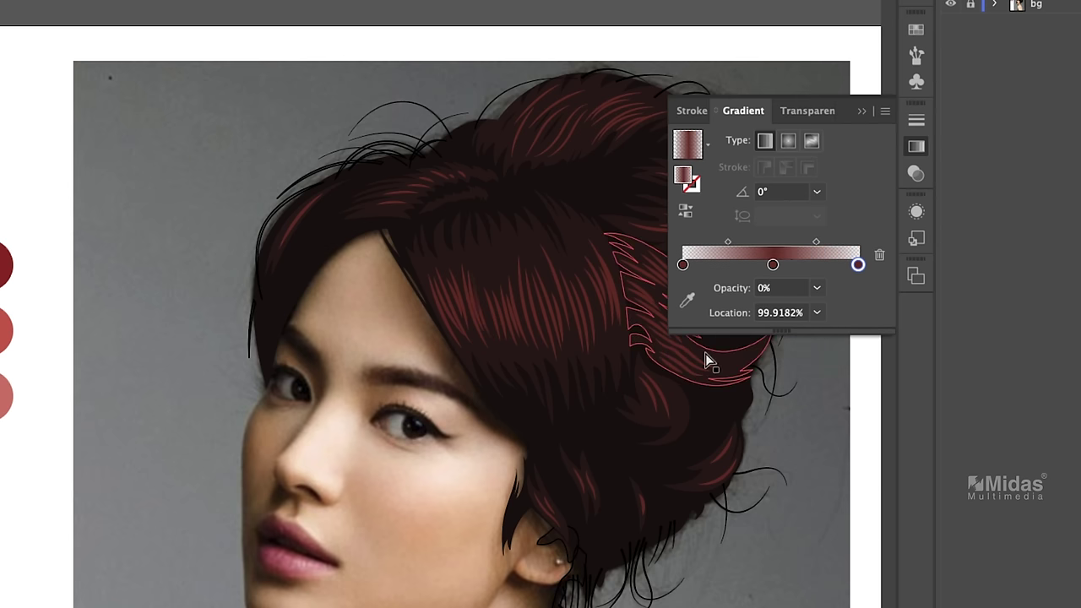
pyautogui.scroll(3, 707, 361)
pyautogui.scroll(3, 603, 318)
pyautogui.scroll(3, 338, 329)
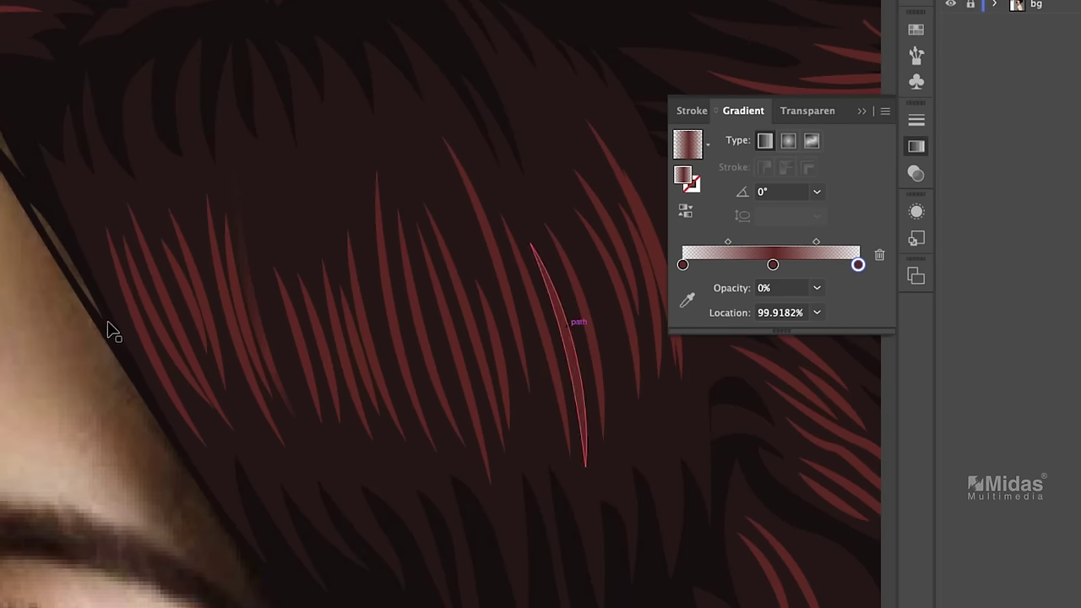
pyautogui.click(264, 342)
# Step: Add a middle colour stop and drag the gradient down along the strand
pyautogui.click(782, 287)
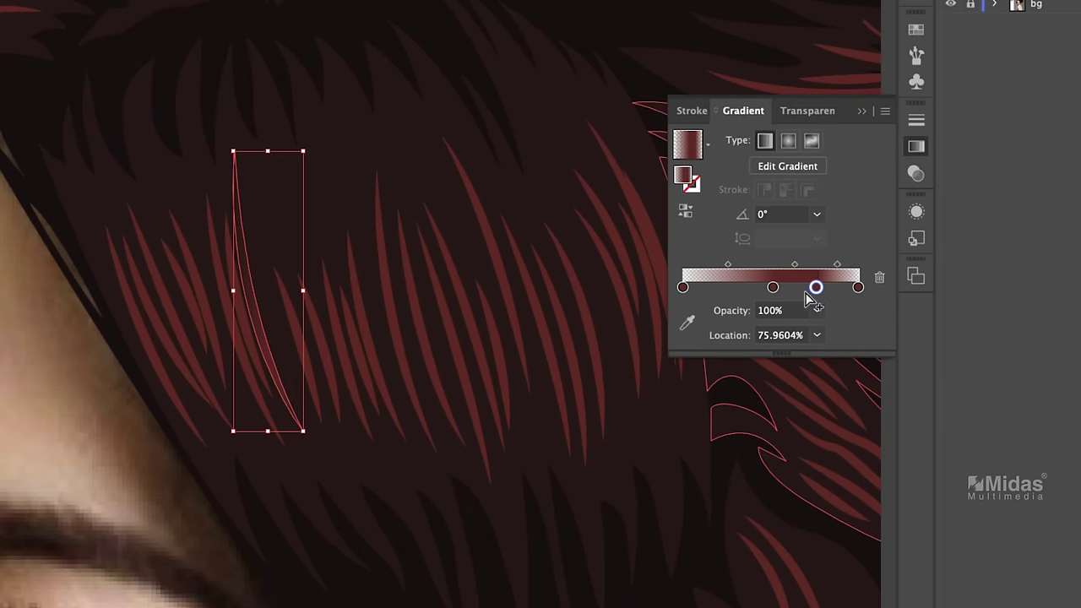
pyautogui.hotkey('ctrl', 'shift', 'a')
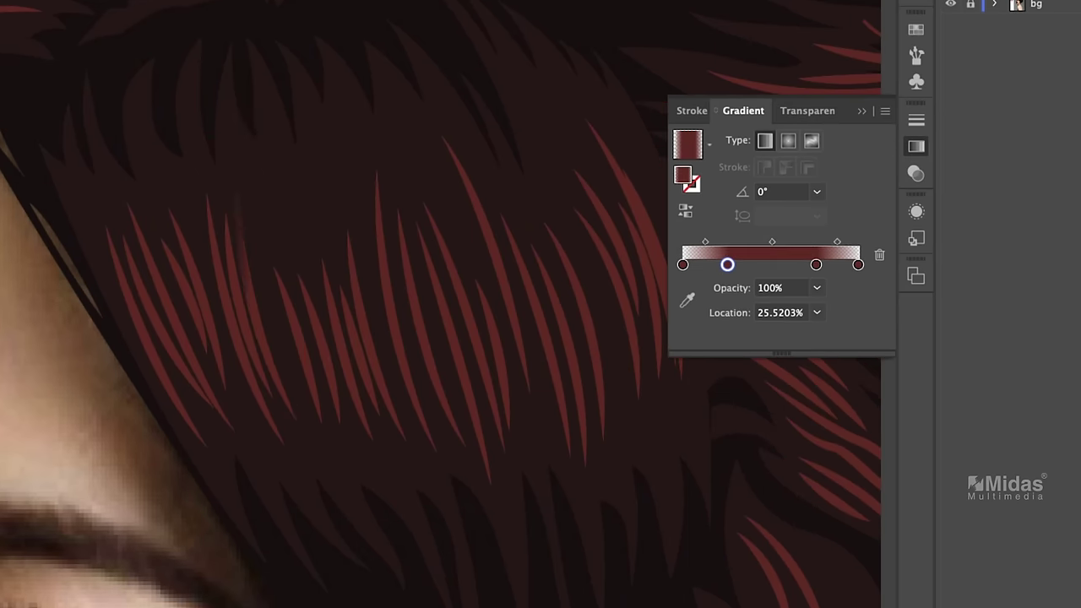
pyautogui.moveTo(1, 300); pyautogui.dragTo(20, 298)
pyautogui.click(278, 301)
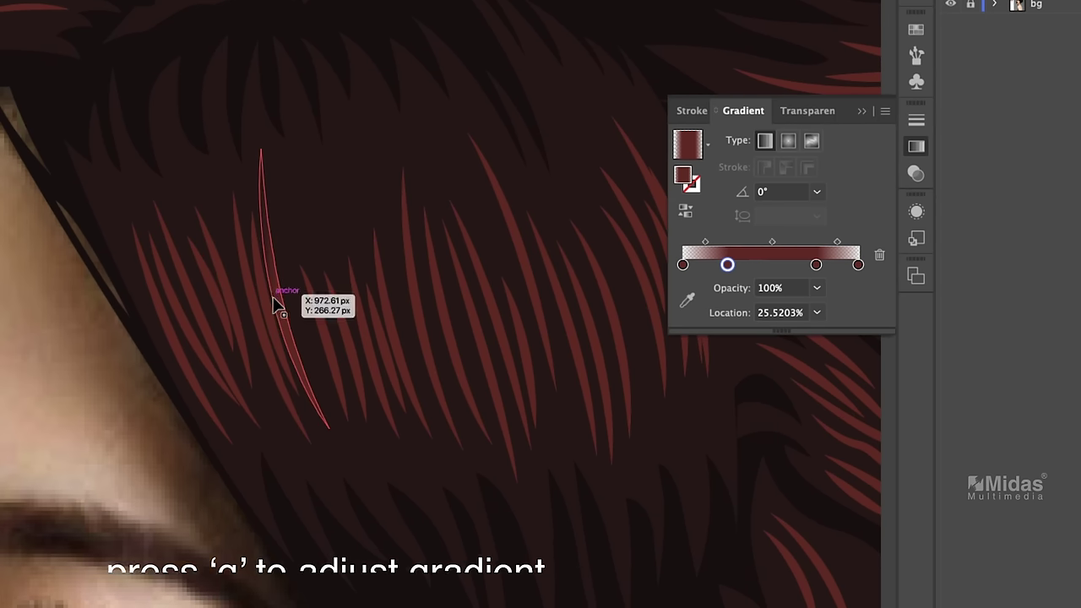
pyautogui.press('g')
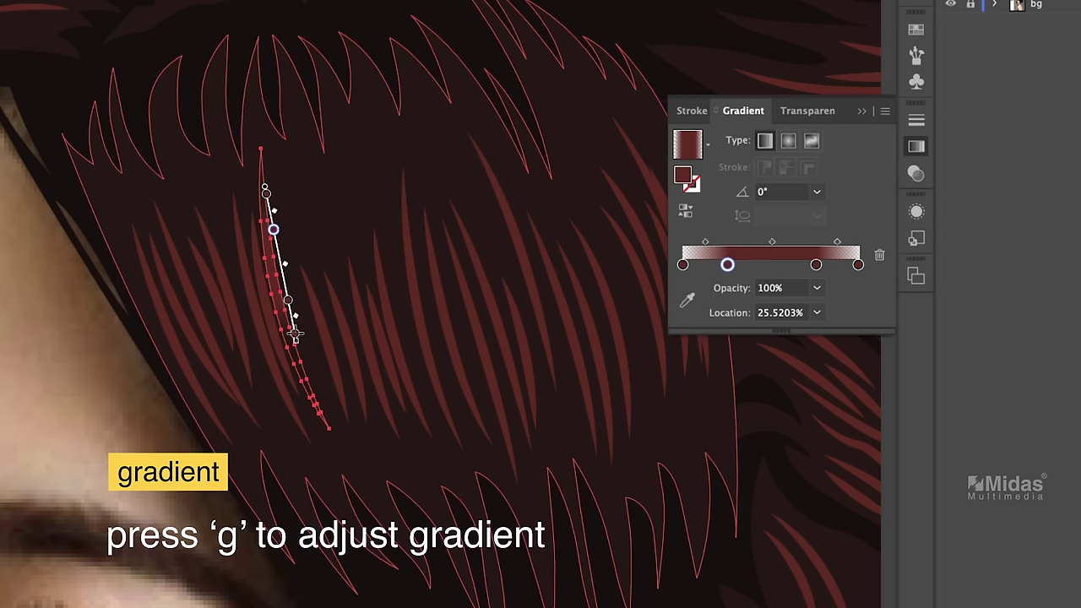
pyautogui.moveTo(295, 333); pyautogui.dragTo(317, 409)
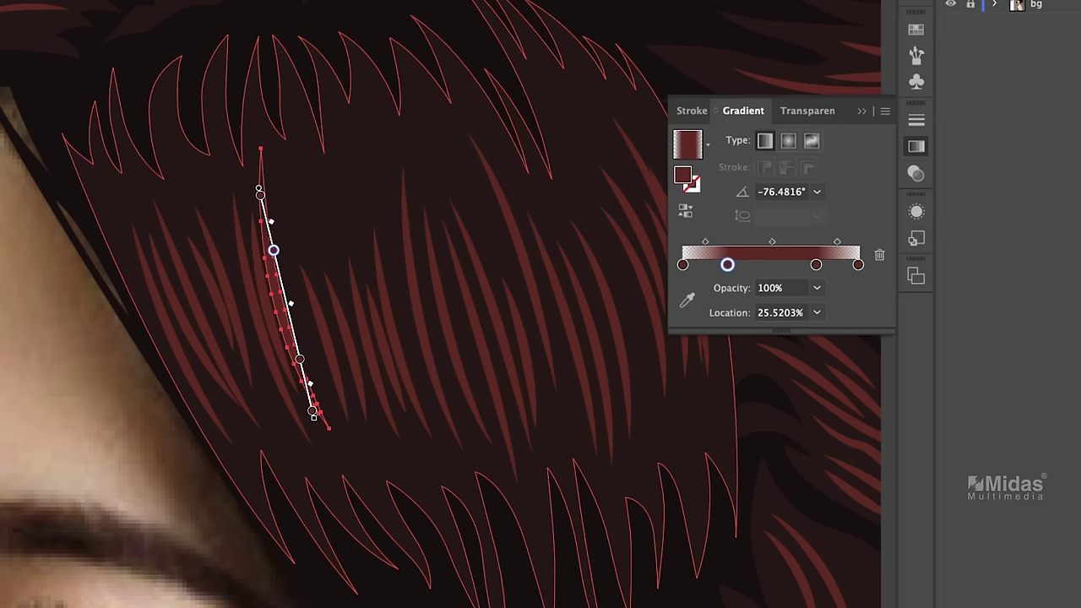
# Step: Select neighbouring strands and run the gradient along another strand's length
pyautogui.hotkey('ctrl', 'shift', 'a')
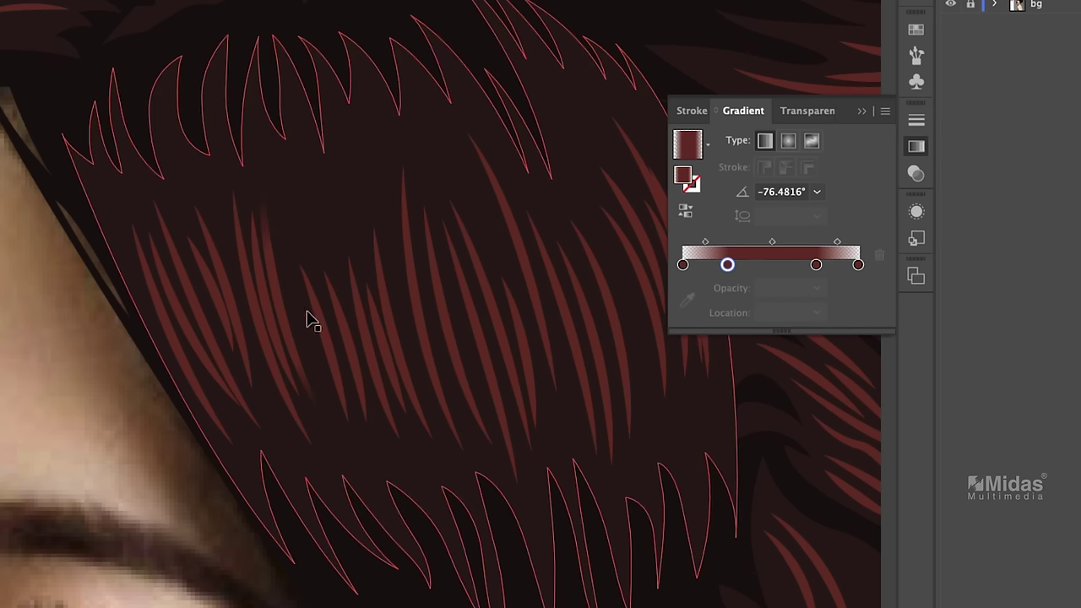
pyautogui.keyDown('shift'); pyautogui.click(211, 314); pyautogui.keyUp('shift')
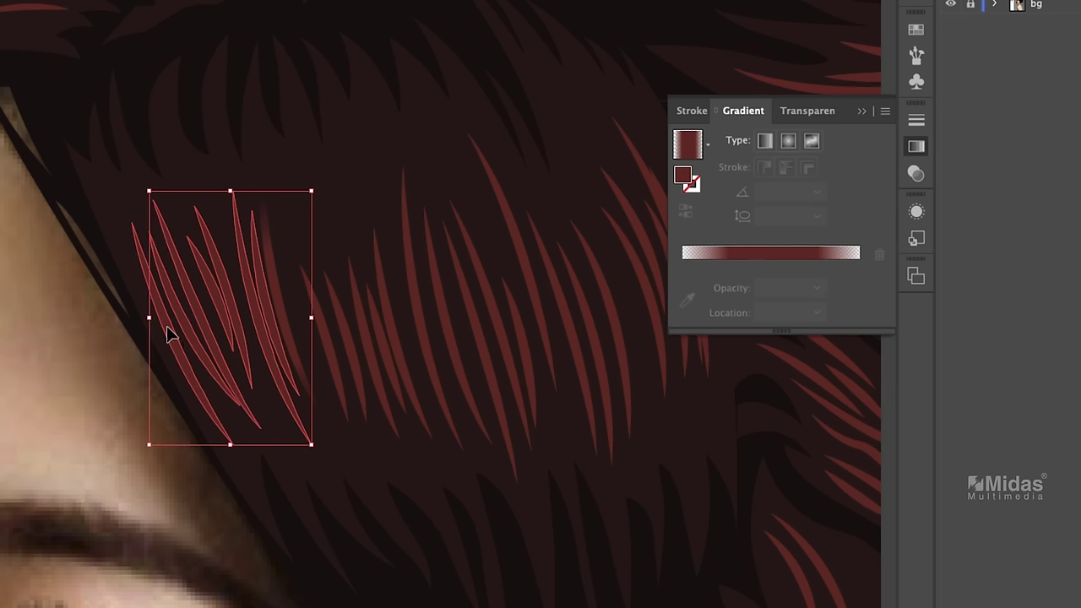
pyautogui.press('g')
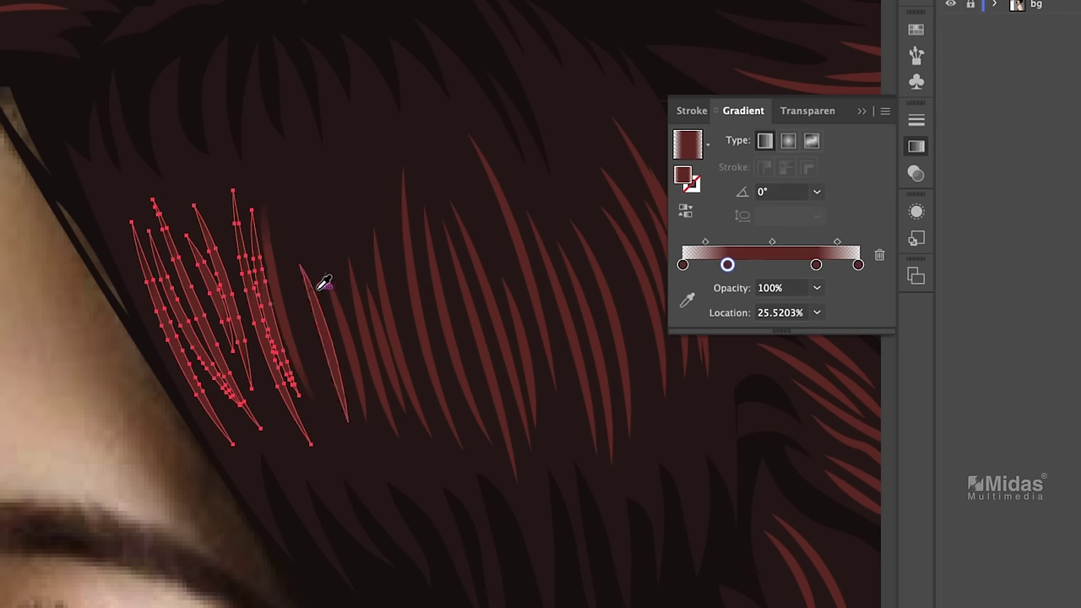
pyautogui.press('v')
pyautogui.click(227, 418)
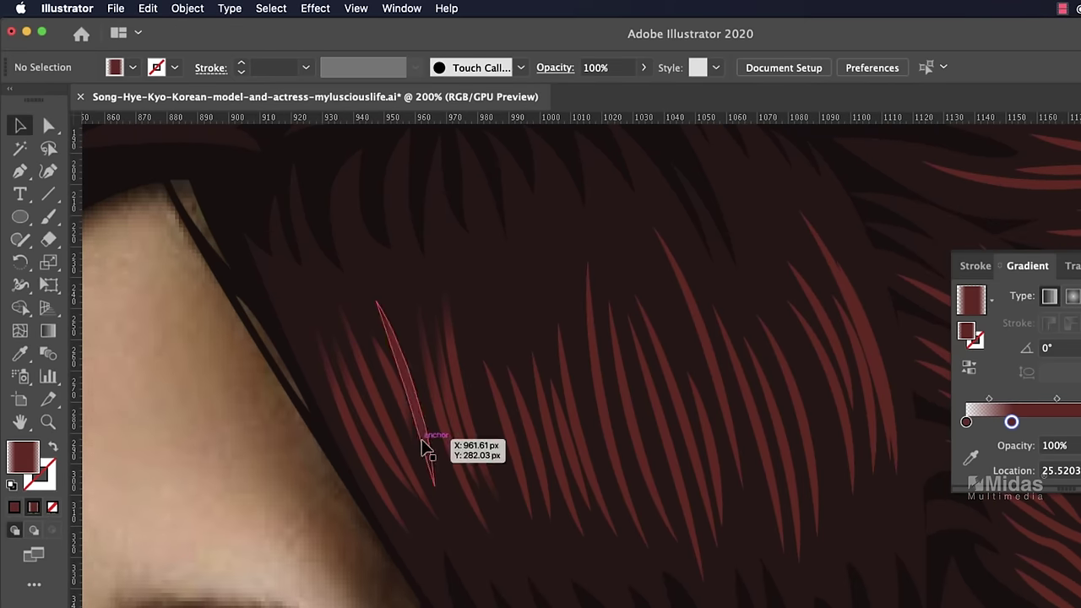
pyautogui.click(427, 448)
pyautogui.moveTo(434, 309); pyautogui.dragTo(475, 453)
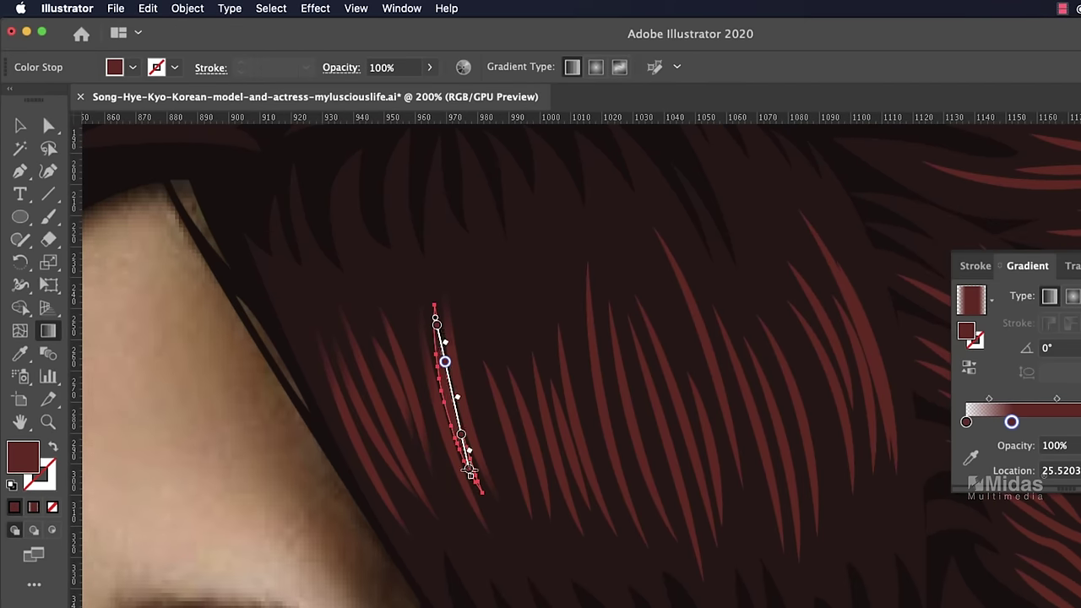
pyautogui.click(181, 343)
# Step: Select red strands by Same Fill Color and eyedrop the finished strand's gradient onto them
pyautogui.click(467, 457)
pyautogui.keyDown('shift'); pyautogui.click(543, 476); pyautogui.keyUp('shift')
pyautogui.keyDown('shift'); pyautogui.click(579, 478); pyautogui.keyUp('shift')
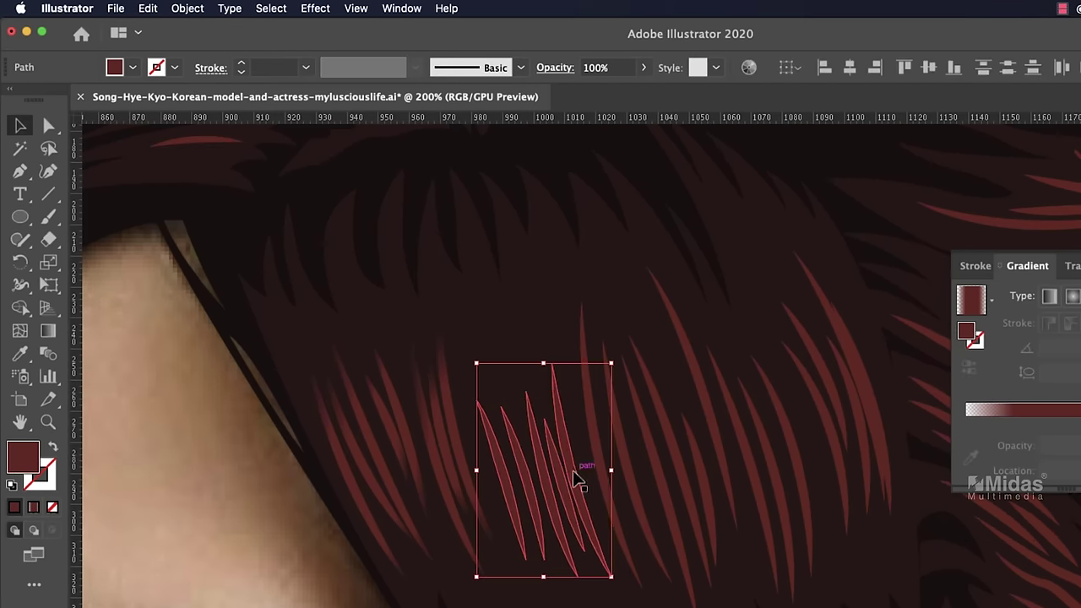
pyautogui.click(270, 8)
pyautogui.moveTo(279, 146)
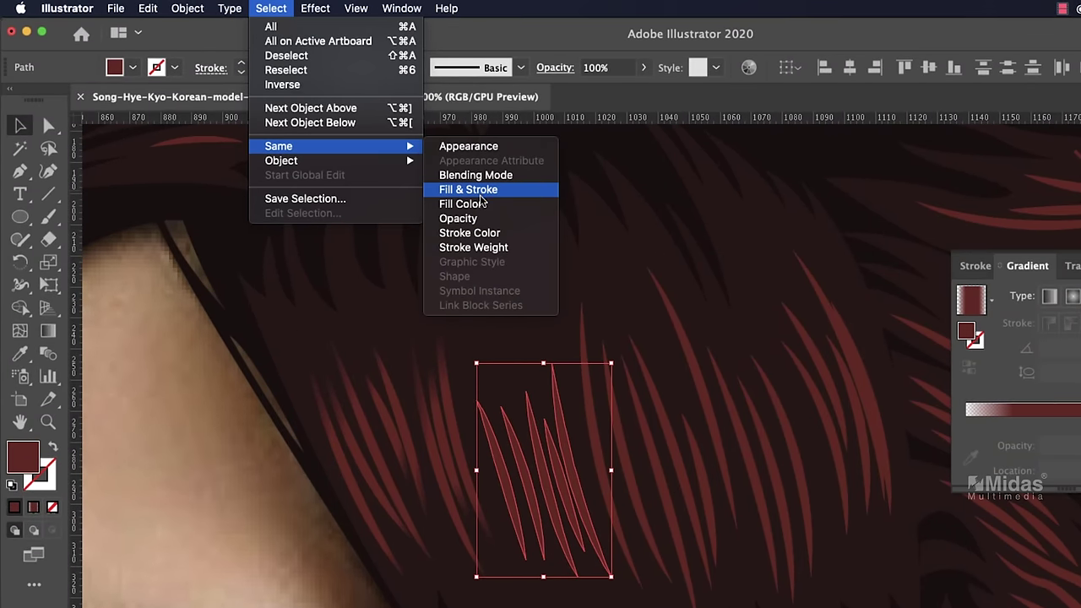
pyautogui.click(460, 204)
pyautogui.press('i')
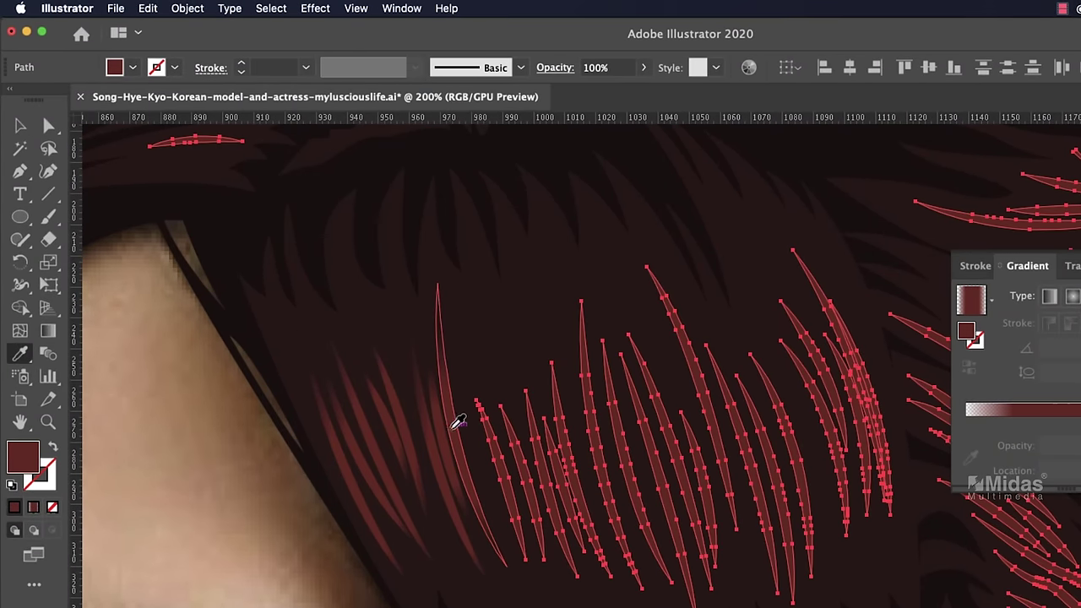
pyautogui.click(457, 422)
pyautogui.press('v')
pyautogui.click(144, 333)
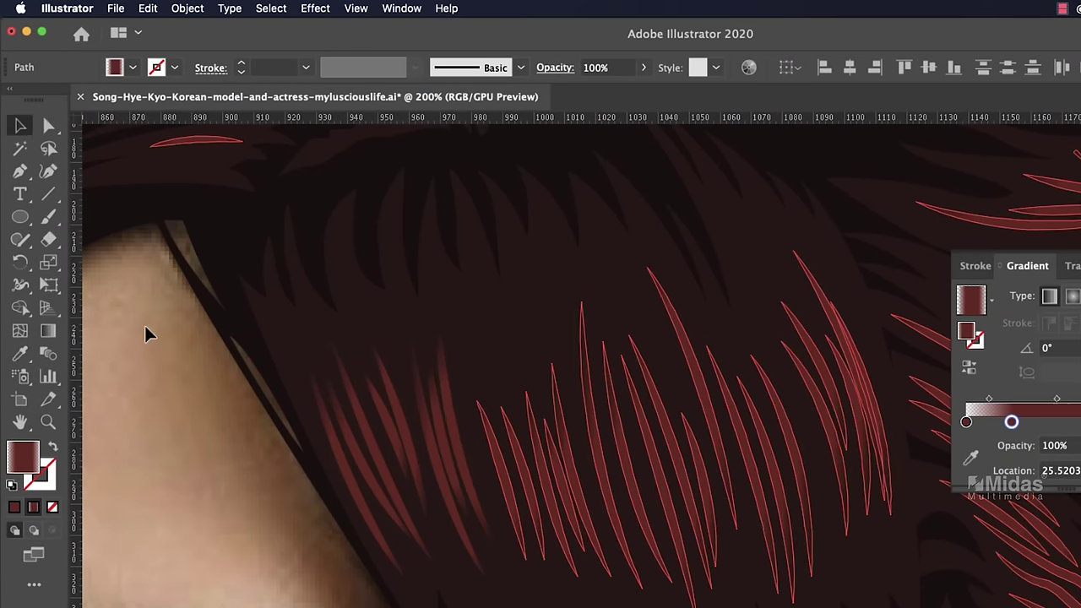
pyautogui.scroll(-5, 144, 325)
pyautogui.scroll(5, 478, 309)
# Step: Add a stop near 38% and angle gradients along strands in the upper-right and lower hair
pyautogui.click(457, 275)
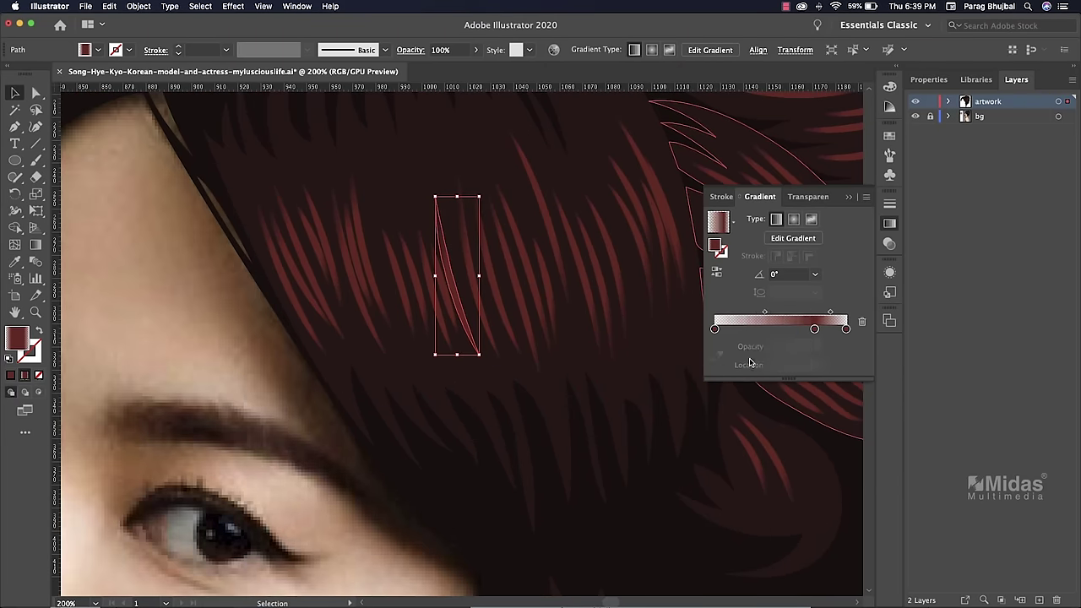
pyautogui.click(764, 329)
pyautogui.moveTo(302, 321); pyautogui.dragTo(378, 321)
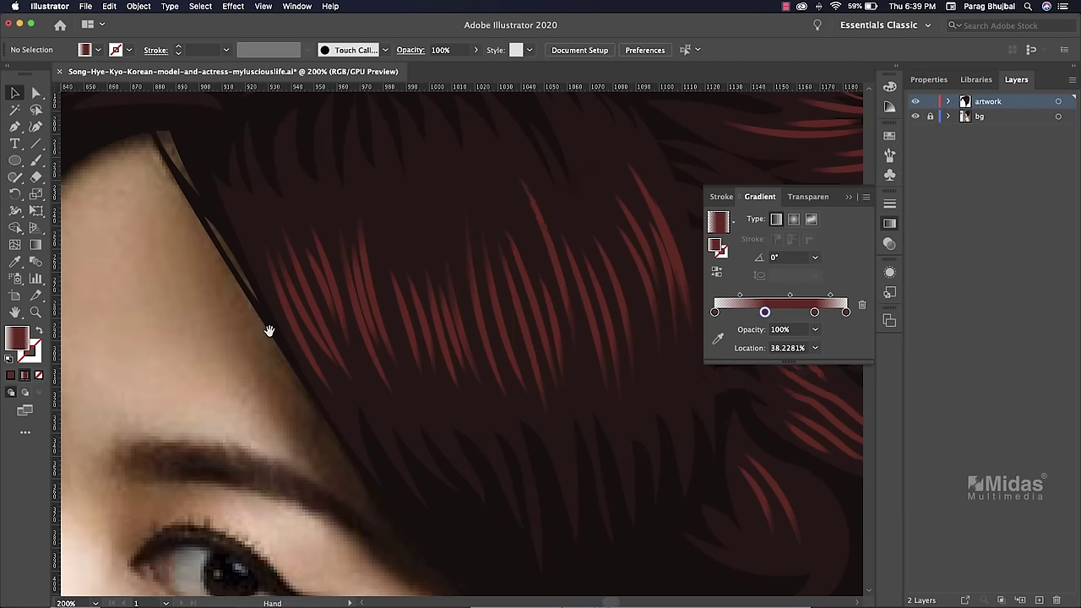
pyautogui.moveTo(268, 331); pyautogui.dragTo(74, 365)
pyautogui.press('g')
pyautogui.click(541, 381)
pyautogui.moveTo(480, 277); pyautogui.dragTo(541, 321)
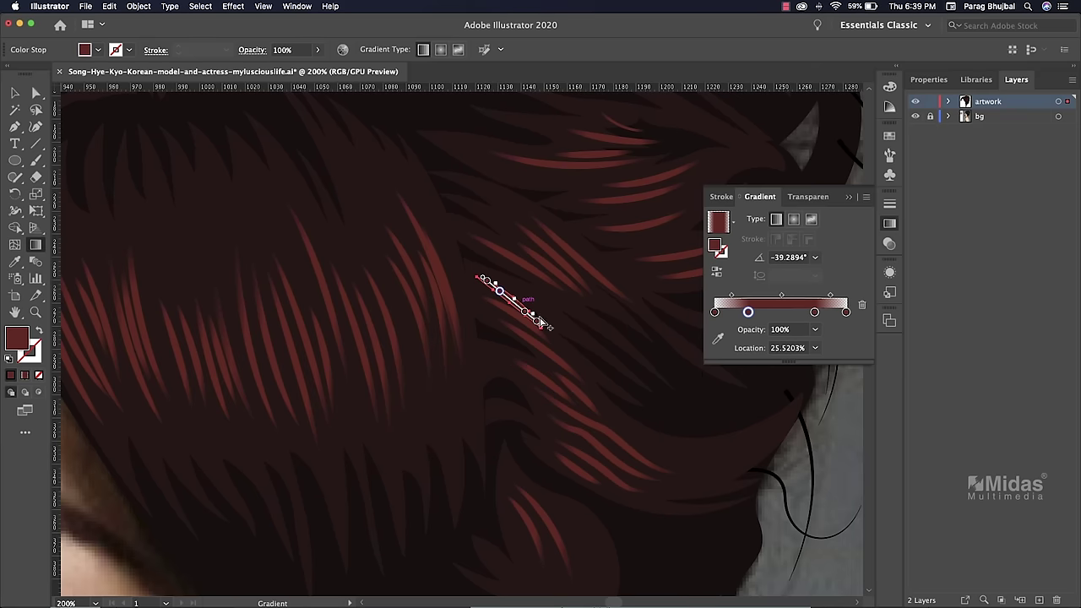
pyautogui.keyDown('super'); pyautogui.click(554, 386); pyautogui.keyUp('super')
pyautogui.keyDown('super'); pyautogui.click(642, 467); pyautogui.keyUp('super')
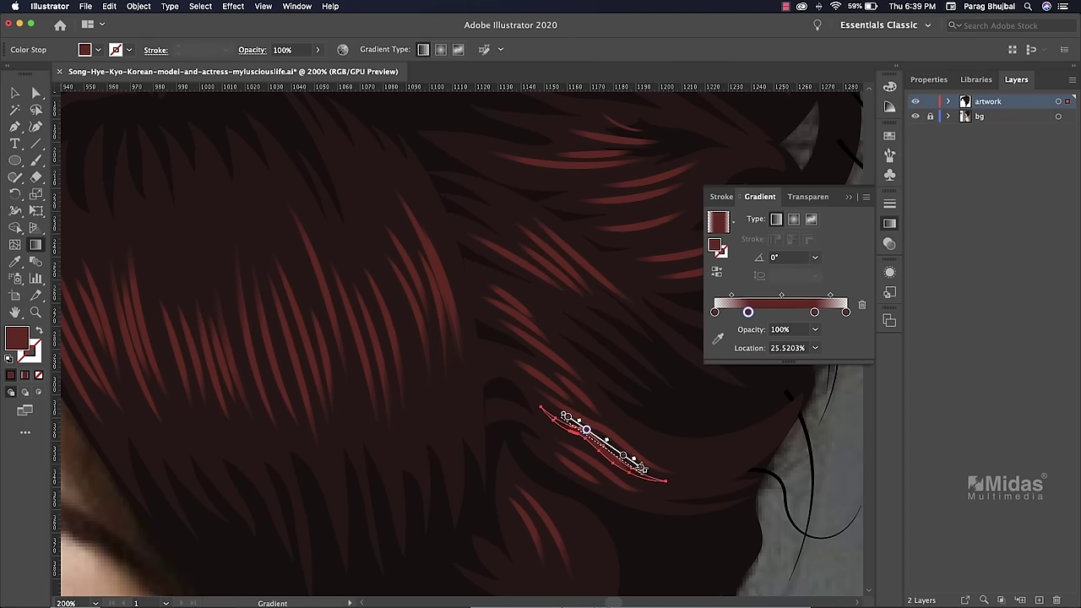
pyautogui.moveTo(562, 418); pyautogui.dragTo(650, 471)
pyautogui.moveTo(794, 528); pyautogui.dragTo(782, 534)
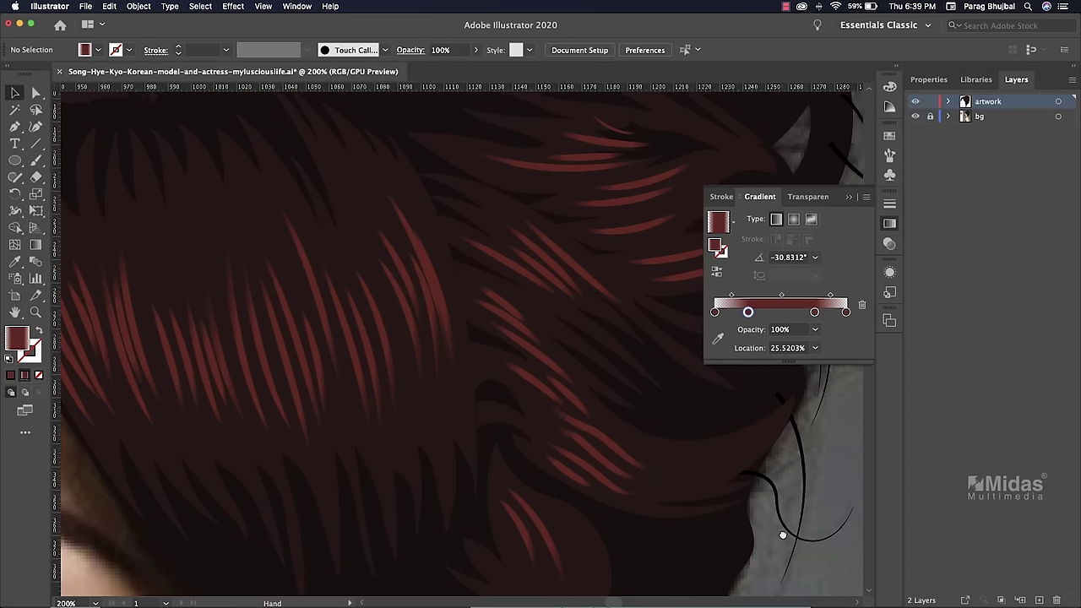
pyautogui.scroll(5, 565, 464)
# Step: Angle the gradients along several red highlight strands near the top of the head
pyautogui.keyDown('super'); pyautogui.click(594, 379); pyautogui.keyUp('super')
pyautogui.scroll(5, 398, 157)
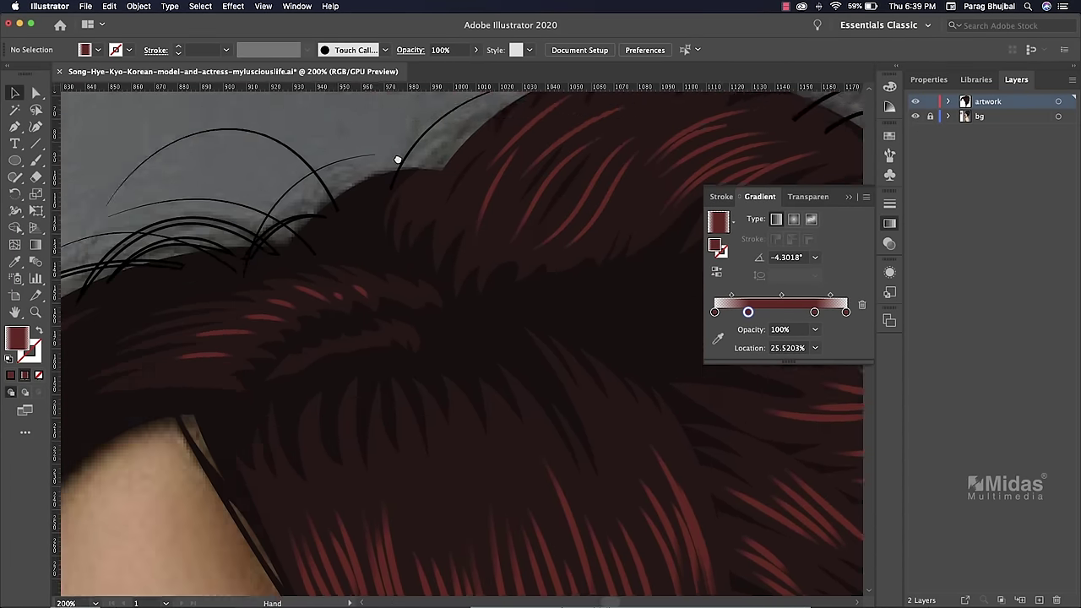
pyautogui.hscroll(-5, 482, 338)
pyautogui.keyDown('super'); pyautogui.click(425, 282); pyautogui.keyUp('super')
pyautogui.moveTo(425, 282); pyautogui.dragTo(236, 422)
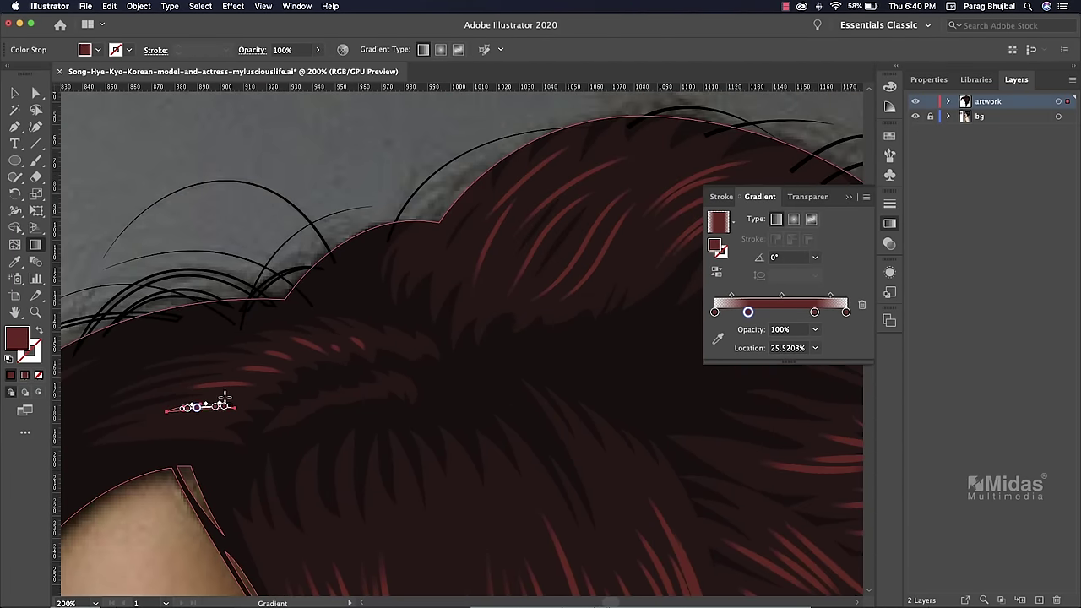
pyautogui.scroll(3, 230, 183)
pyautogui.hscroll(3, 478, 285)
pyautogui.keyDown('super'); pyautogui.click(478, 285); pyautogui.keyUp('super')
pyautogui.moveTo(486, 207); pyautogui.dragTo(435, 308)
pyautogui.keyDown('super'); pyautogui.click(126, 116); pyautogui.keyUp('super')
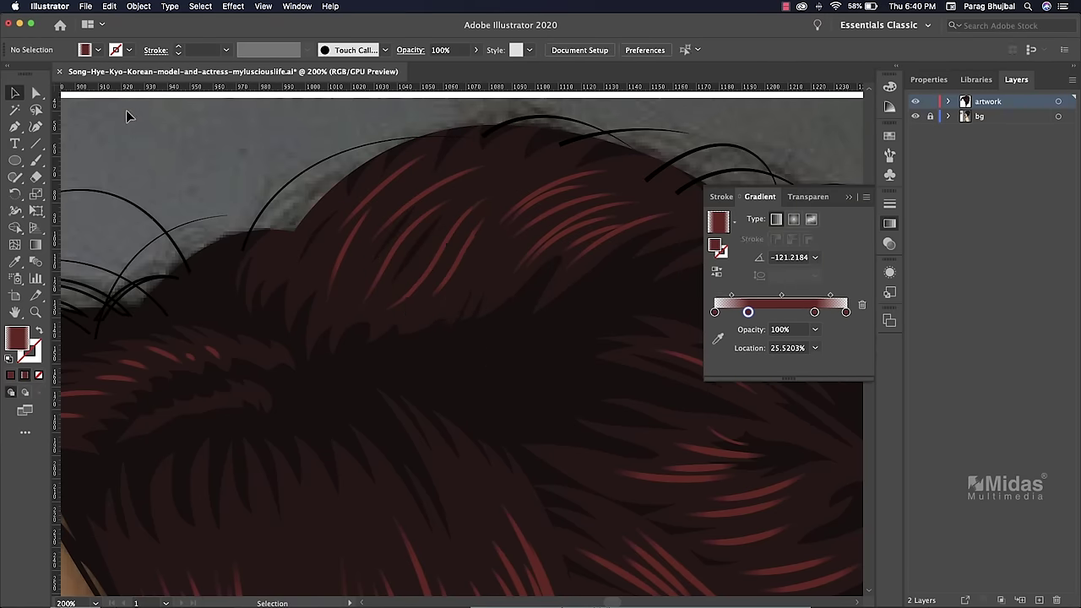
pyautogui.keyDown('super'); pyautogui.click(465, 208); pyautogui.keyUp('super')
pyautogui.keyDown('super'); pyautogui.click(434, 203); pyautogui.keyUp('super')
pyautogui.click(369, 239)
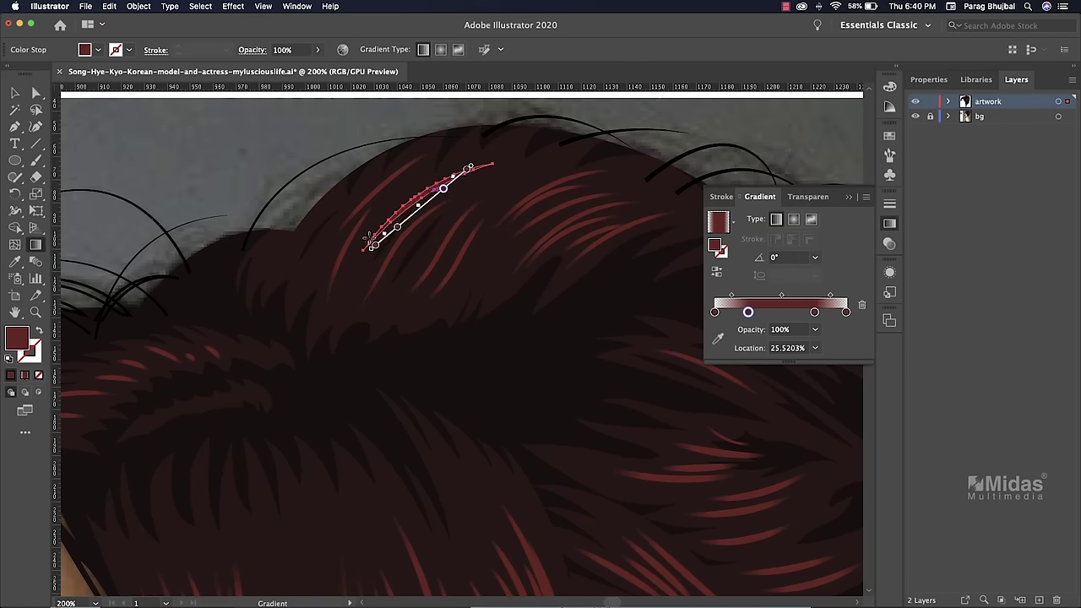
# Step: Select all black stray strokes by Same Stroke Color and sample dark hair colour 160c0b onto them
pyautogui.press('super+minus')
pyautogui.scroll(3, 367, 237)
pyautogui.click(283, 188)
pyautogui.click(200, 5)
pyautogui.click(355, 184)
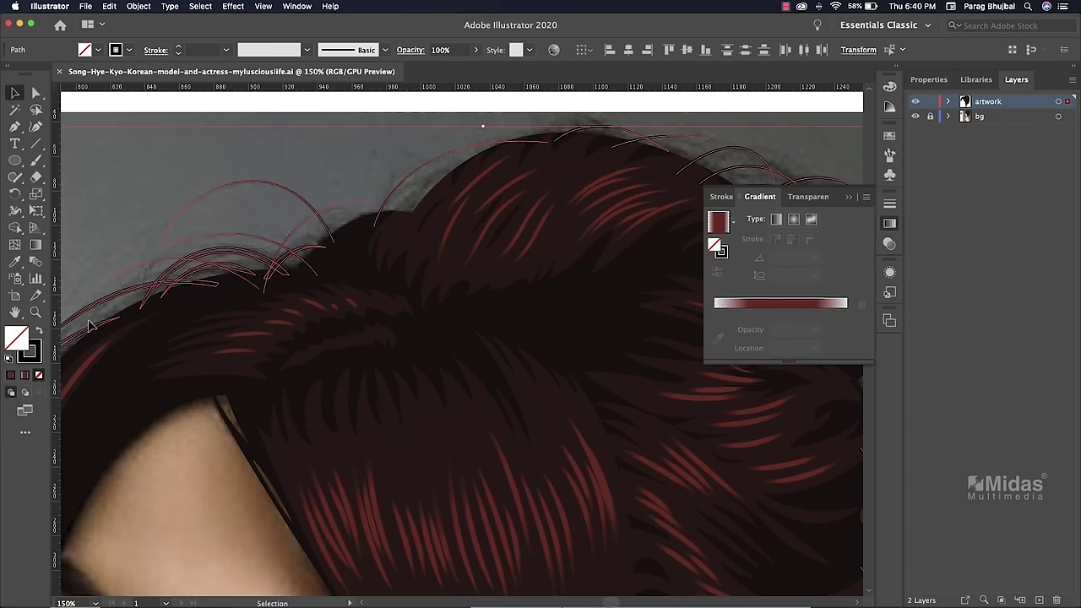
pyautogui.press('i')
pyautogui.click(135, 382)
pyautogui.click(14, 92)
pyautogui.press('super+shift+a')
# Step: Zoom and pan around the portrait to check the recoloured hair and frame the front hair
pyautogui.press('super+minus')
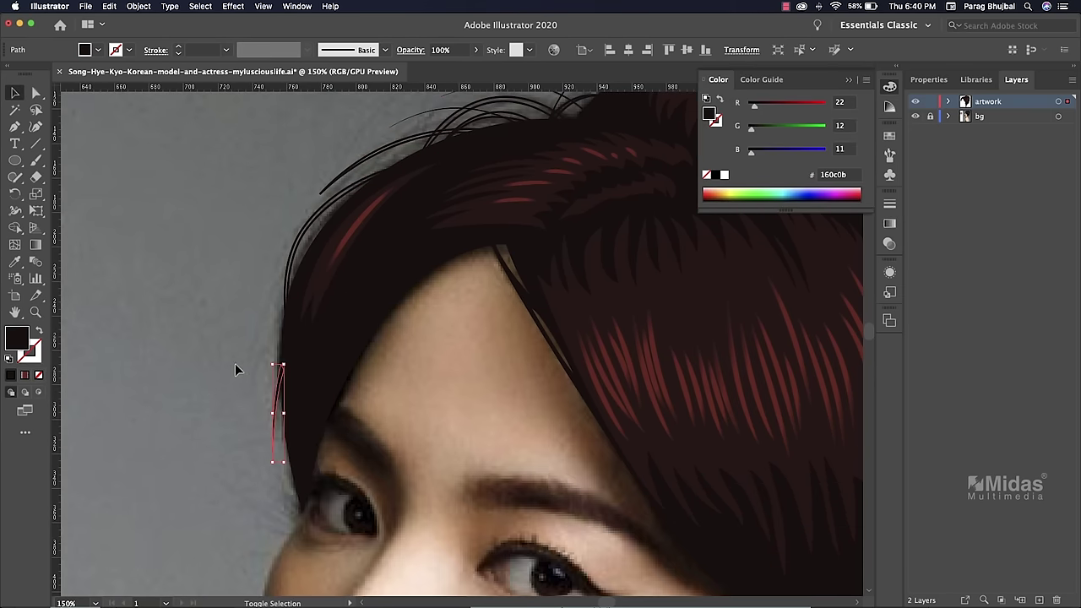
pyautogui.click(235, 363)
pyautogui.press('super+plus')
pyautogui.moveTo(235, 363); pyautogui.dragTo(294, 254)
pyautogui.scroll(-5, 278, 312)
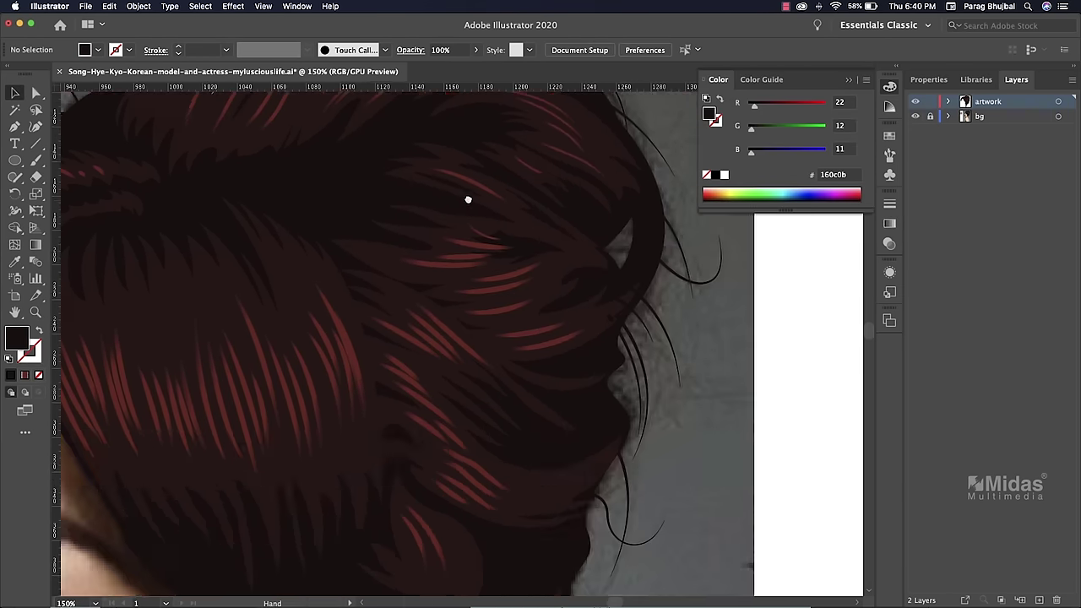
pyautogui.moveTo(465, 198)
pyautogui.mouseDown()
pyautogui.moveTo(622, 314)
pyautogui.moveTo(694, 541)
pyautogui.mouseUp()
pyautogui.press('super+minus')
pyautogui.press('super+minus')
pyautogui.press('super+minus')
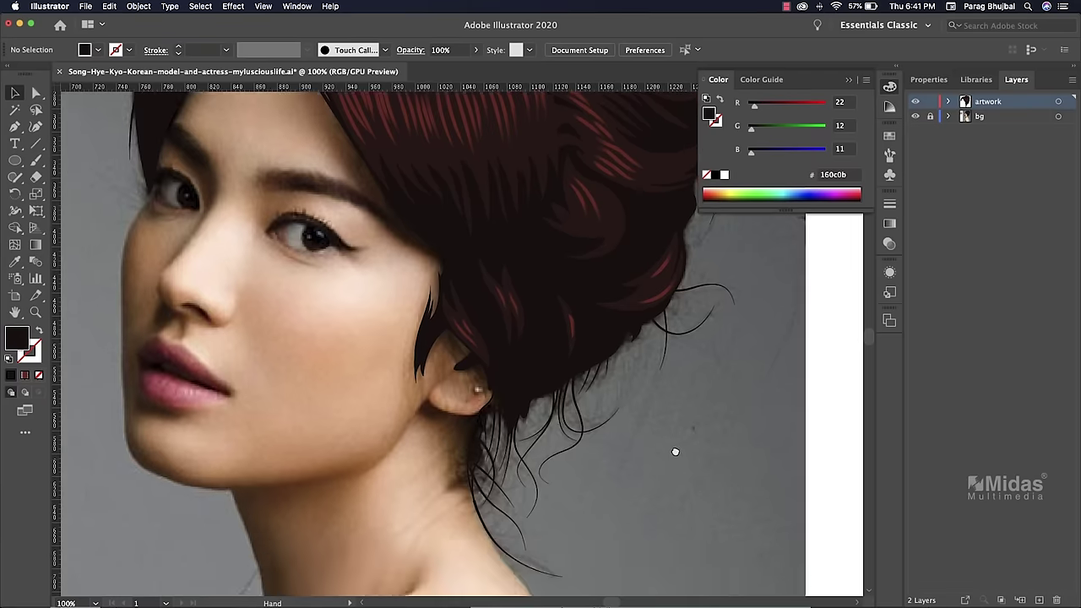
pyautogui.moveTo(676, 449); pyautogui.dragTo(718, 507)
pyautogui.press('super+plus')
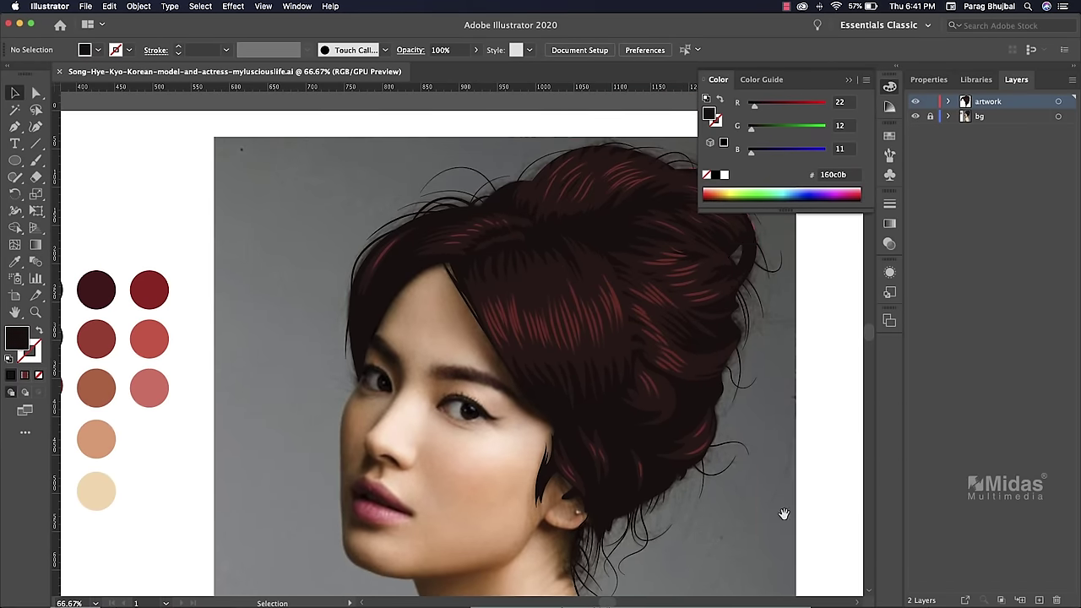
pyautogui.moveTo(784, 514); pyautogui.dragTo(709, 509)
# Step: In Outline view, trace the spiky lower edge of a new shape over the front hair
pyautogui.press('super+plus')
pyautogui.press('super+y')
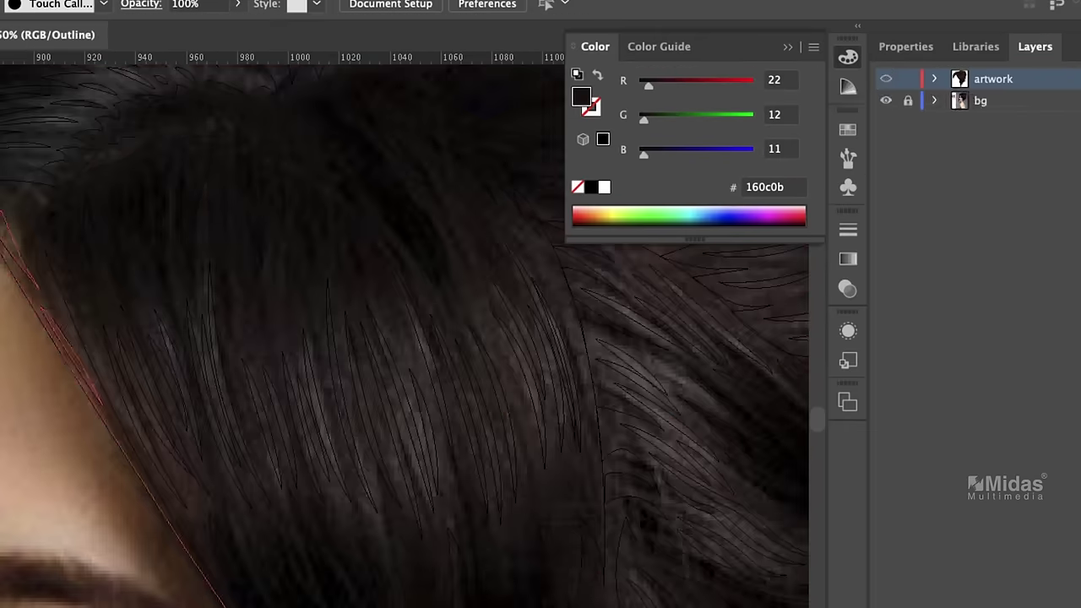
pyautogui.moveTo(467, 235); pyautogui.dragTo(470, 266)
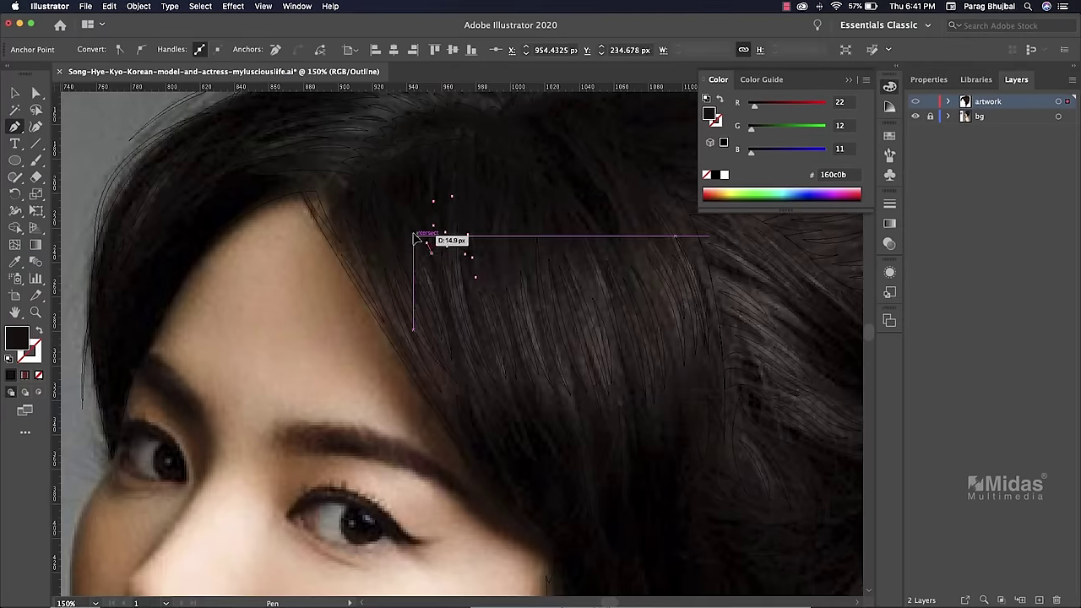
pyautogui.click(430, 397)
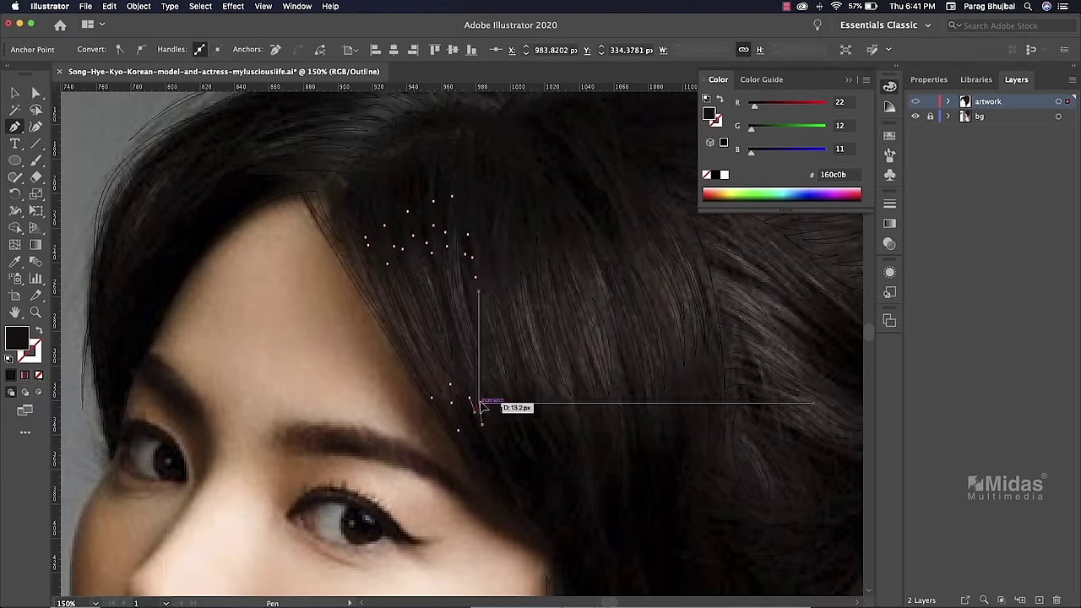
pyautogui.click(537, 404)
pyautogui.click(551, 404)
pyautogui.click(564, 408)
pyautogui.click(601, 419)
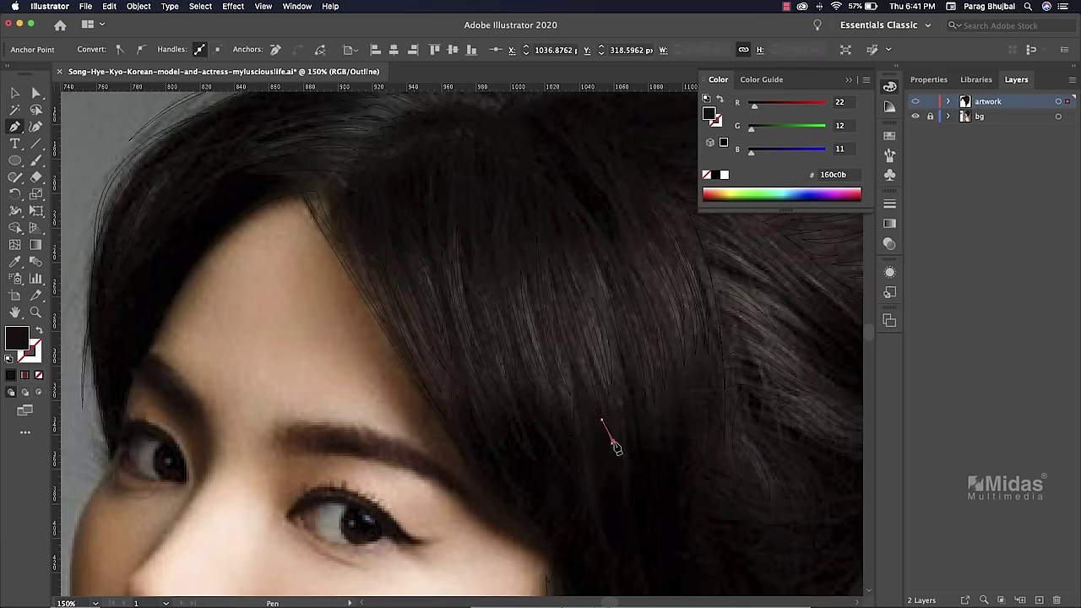
pyautogui.click(630, 403)
pyautogui.click(629, 387)
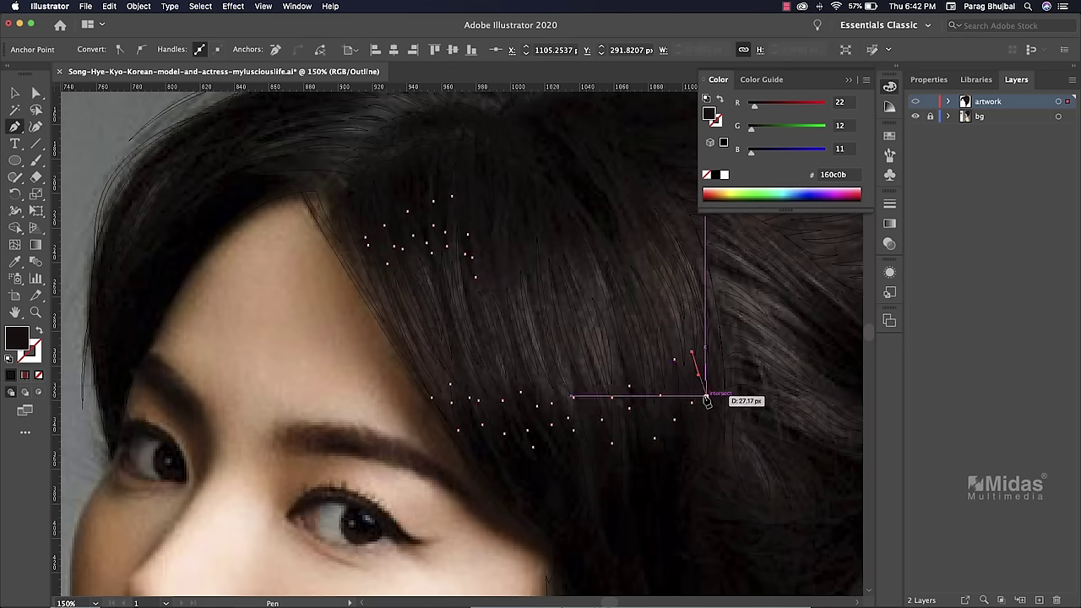
# Step: Finish the shape with a curved top point and bend the outline at its last anchor
pyautogui.moveTo(705, 336); pyautogui.dragTo(699, 432)
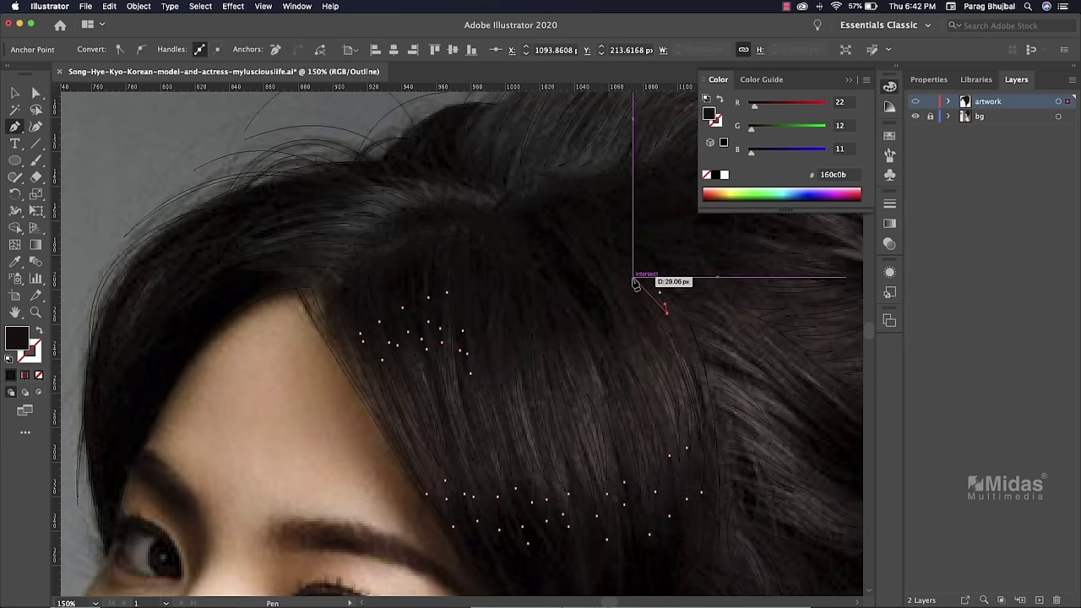
pyautogui.moveTo(646, 284)
pyautogui.mouseDown()
pyautogui.moveTo(659, 291)
pyautogui.moveTo(613, 283)
pyautogui.mouseUp()
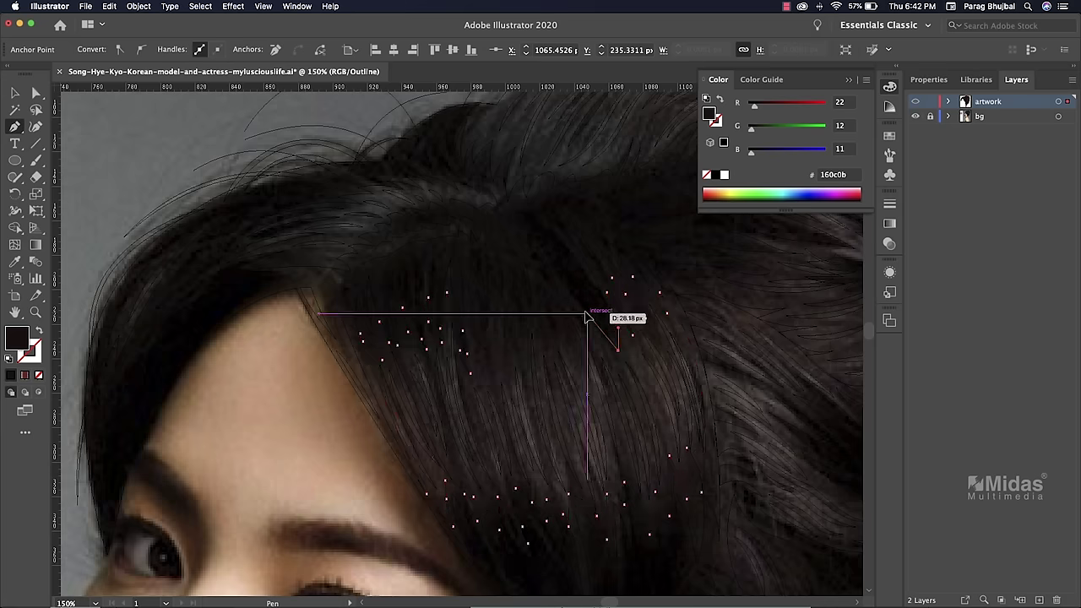
pyautogui.press('ctrl')
pyautogui.moveTo(571, 346); pyautogui.dragTo(545, 333)
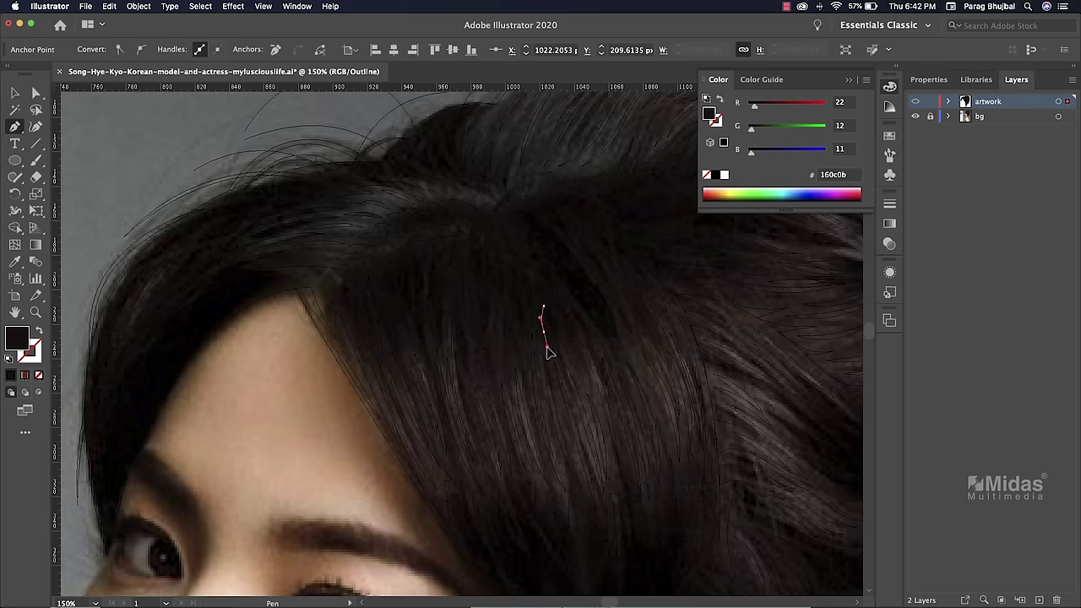
pyautogui.moveTo(544, 334)
pyautogui.mouseDown()
pyautogui.moveTo(526, 358)
pyautogui.moveTo(478, 363)
pyautogui.mouseUp()
pyautogui.press('ctrl')
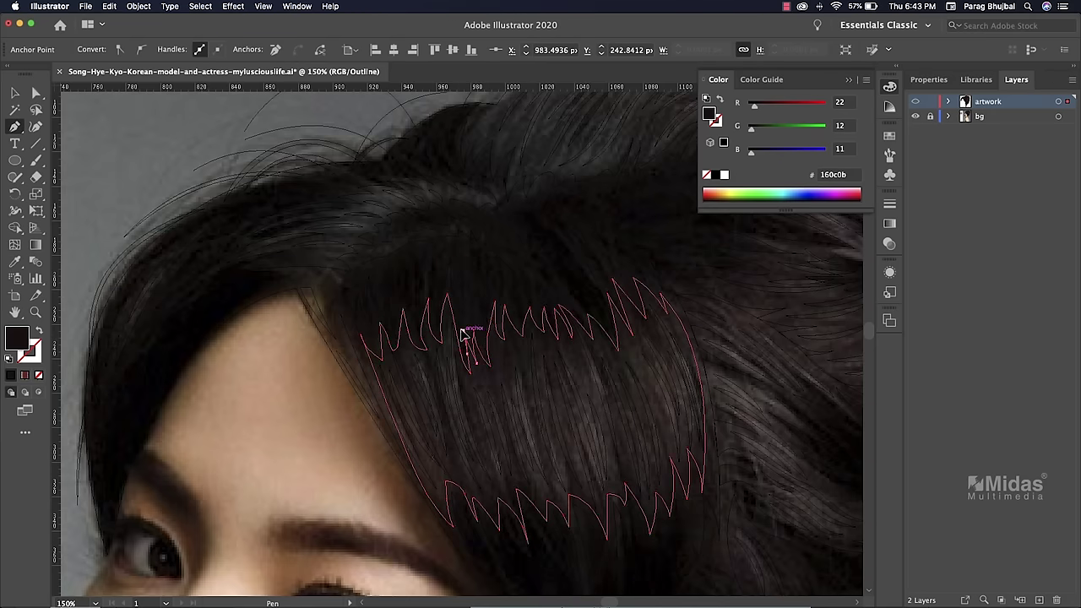
# Step: Back in Preview, fill the shape dark red 752c25 and lower its opacity to 10%
pyautogui.press('v')
pyautogui.hotkey('ctrl', 'y')
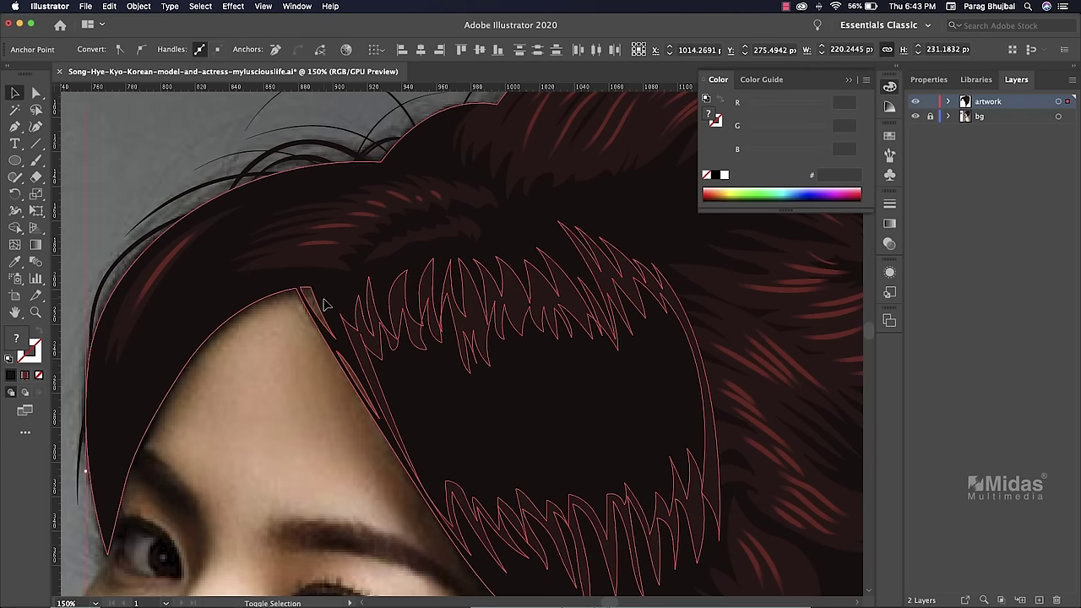
pyautogui.click(410, 349)
pyautogui.press('i')
pyautogui.click(489, 422)
pyautogui.press('v')
pyautogui.click(475, 50)
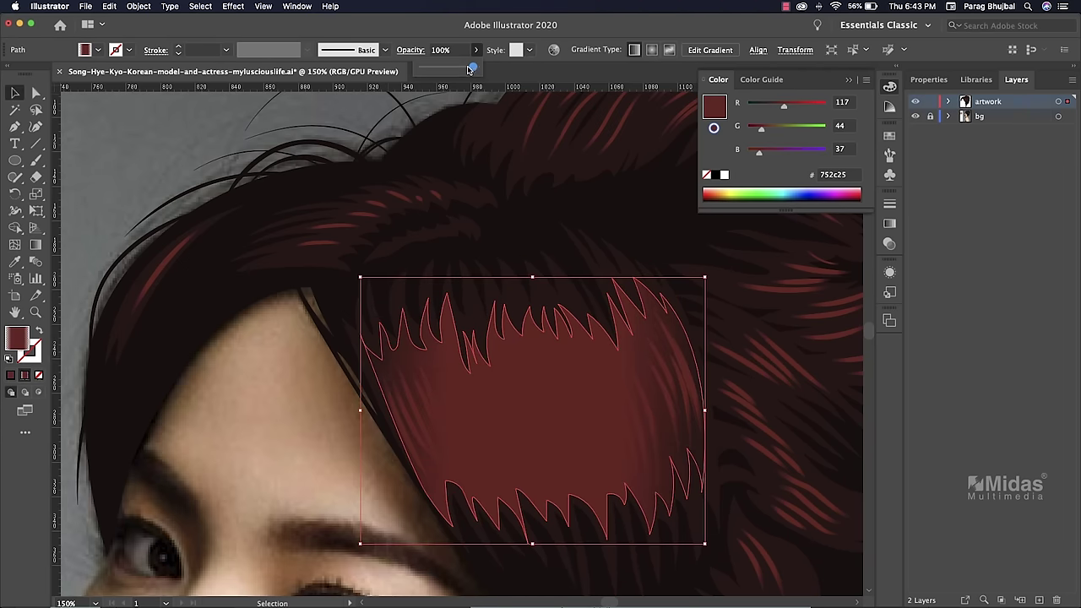
pyautogui.moveTo(471, 67); pyautogui.dragTo(424, 67)
pyautogui.hotkey('ctrl', 'shift', 'a')
pyautogui.hotkey('ctrl', '-')
pyautogui.hotkey('ctrl', '-')
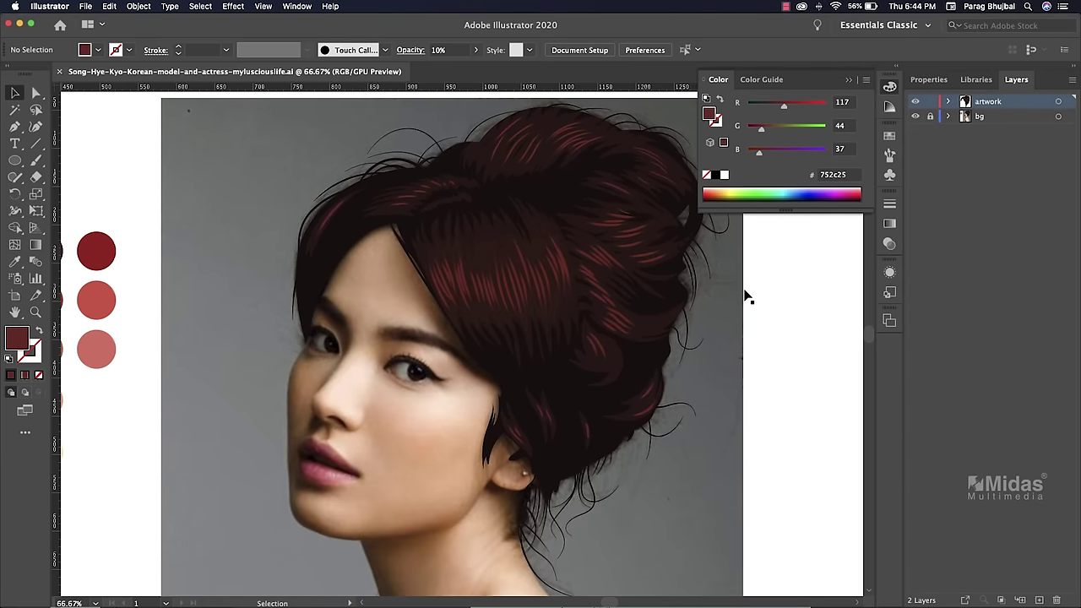
pyautogui.scroll(2, 746, 295)
# Step: Select all hair strands sharing the same stroke weight, then deselect them
pyautogui.click(571, 175)
pyautogui.click(200, 6)
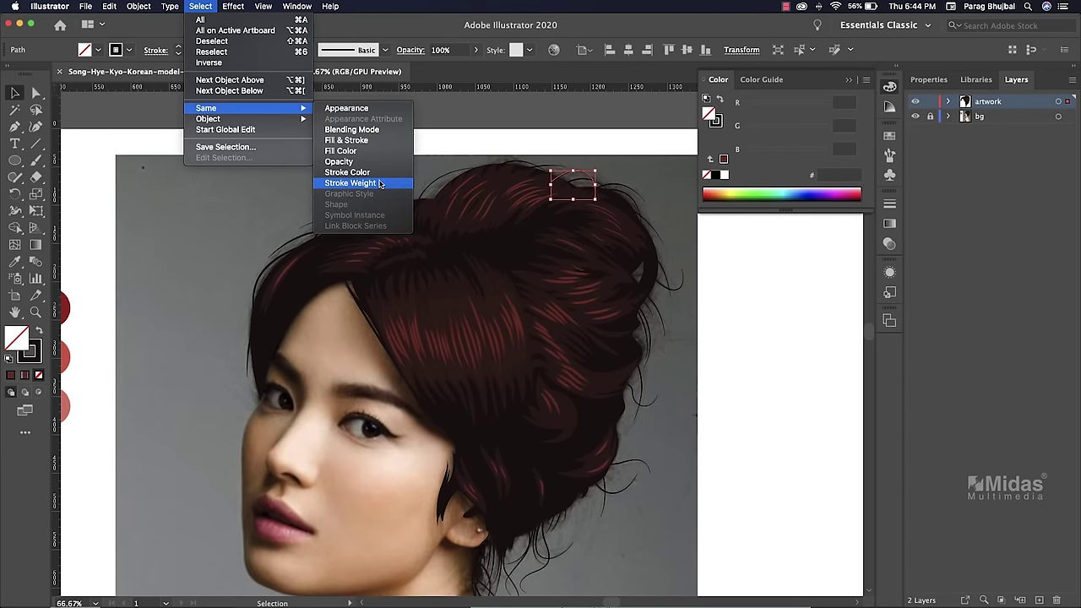
pyautogui.click(381, 174)
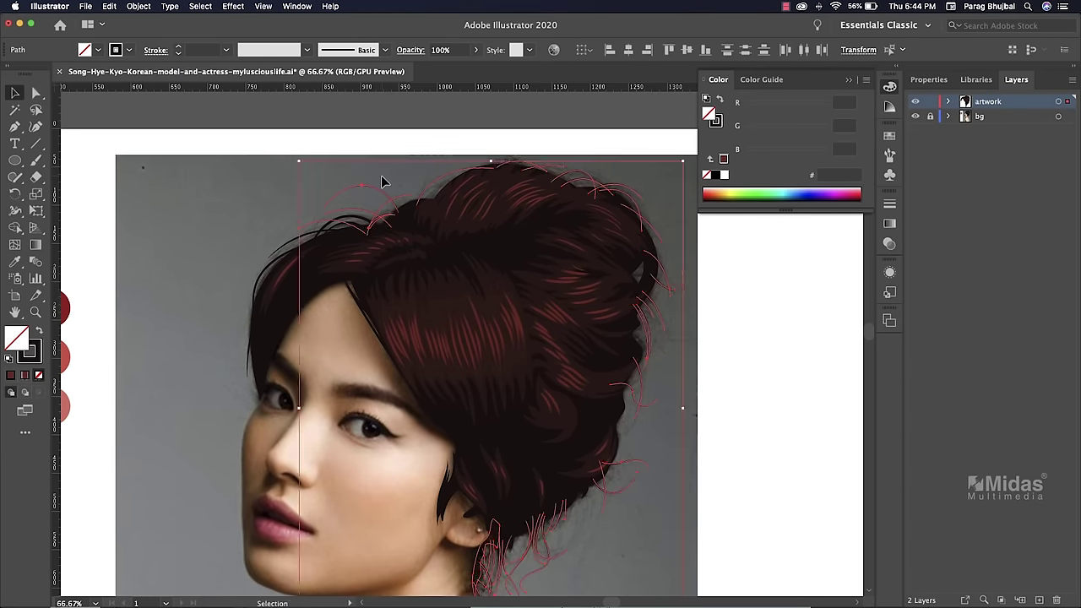
pyautogui.hotkey('ctrl', 'shift', 'a')
# Step: Zoom in near the ear, select everything, then zoom in on the neck and shoulder
pyautogui.scroll(-2, 715, 369)
pyautogui.hotkey('ctrl', '+')
pyautogui.hotkey('ctrl', '+')
pyautogui.scroll(-3, 639, 428)
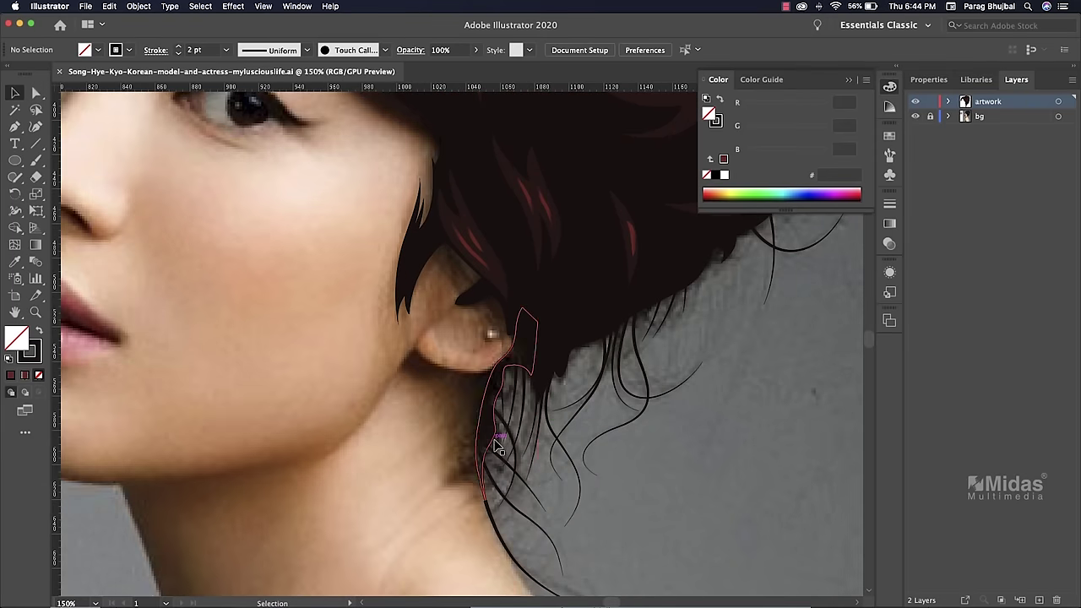
pyautogui.click(498, 447)
pyautogui.hotkey('ctrl', '-')
pyautogui.hotkey('ctrl', '-')
pyautogui.hotkey('ctrl', 'a')
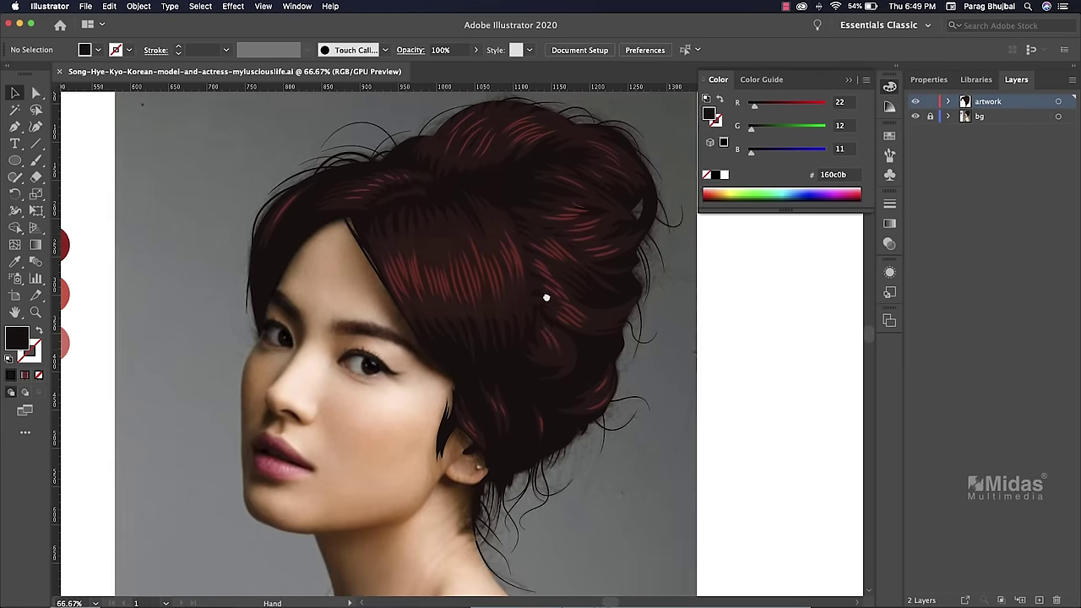
pyautogui.scroll(-5, 545, 297)
pyautogui.hotkey('ctrl', '+')
pyautogui.scroll(-2, 357, 410)
pyautogui.press('p')
pyautogui.press('d')
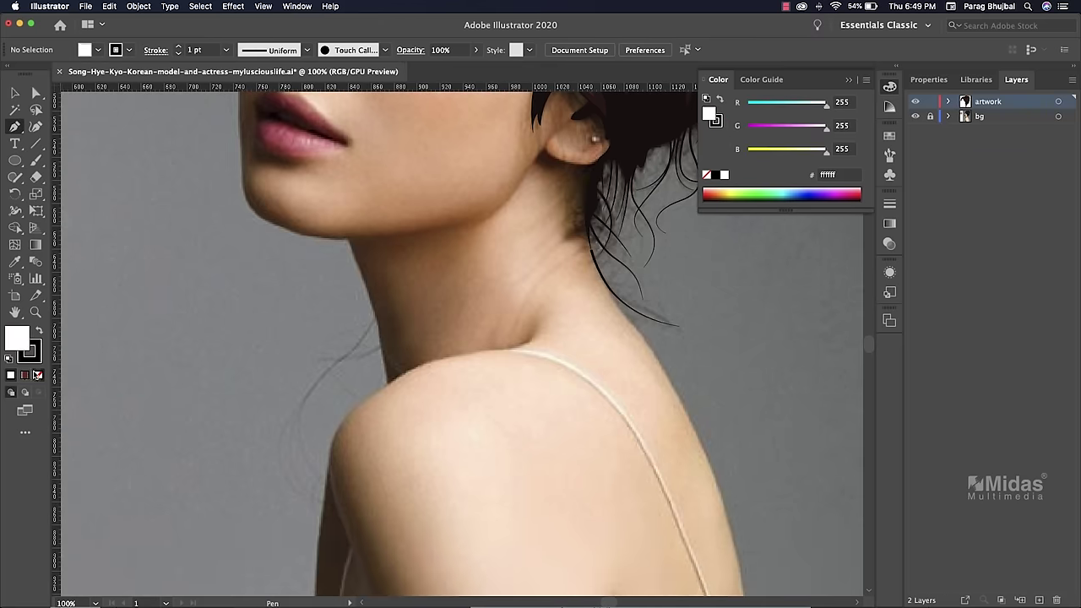
pyautogui.scroll(-2, 397, 297)
pyautogui.press('/')
pyautogui.moveTo(399, 308); pyautogui.dragTo(360, 345)
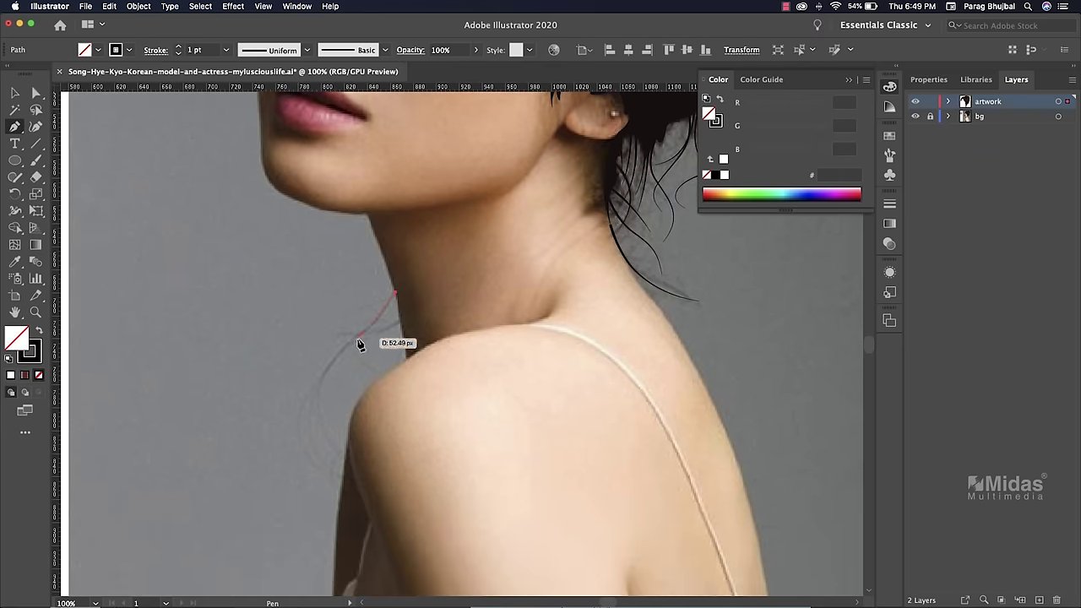
pyautogui.scroll(-3, 350, 394)
pyautogui.moveTo(344, 393); pyautogui.dragTo(383, 436)
pyautogui.click(367, 276)
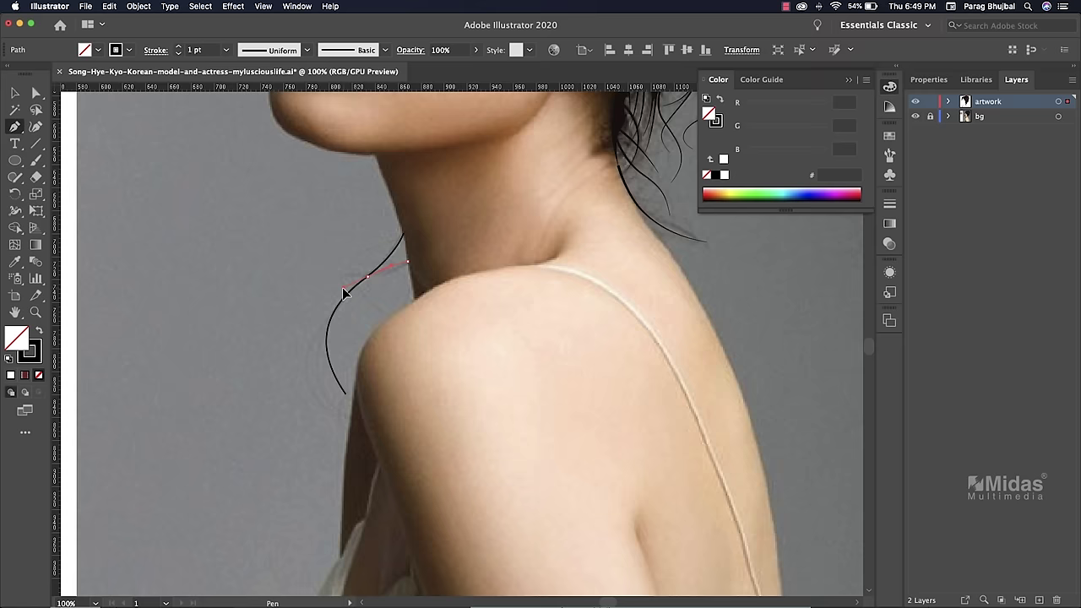
pyautogui.moveTo(364, 282); pyautogui.dragTo(334, 409)
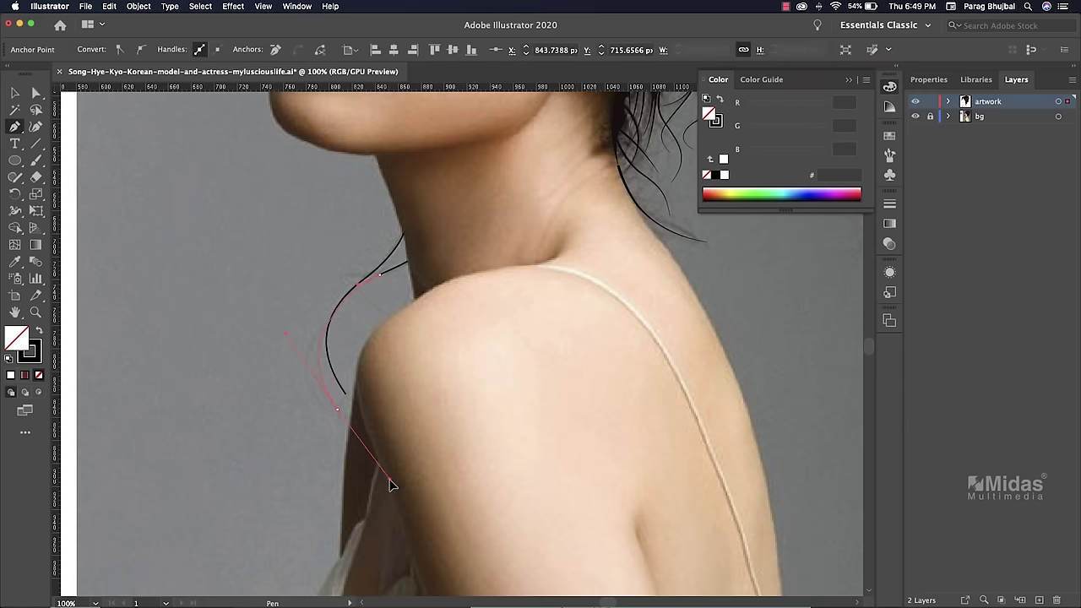
pyautogui.scroll(2, 340, 353)
pyautogui.moveTo(412, 277); pyautogui.dragTo(382, 346)
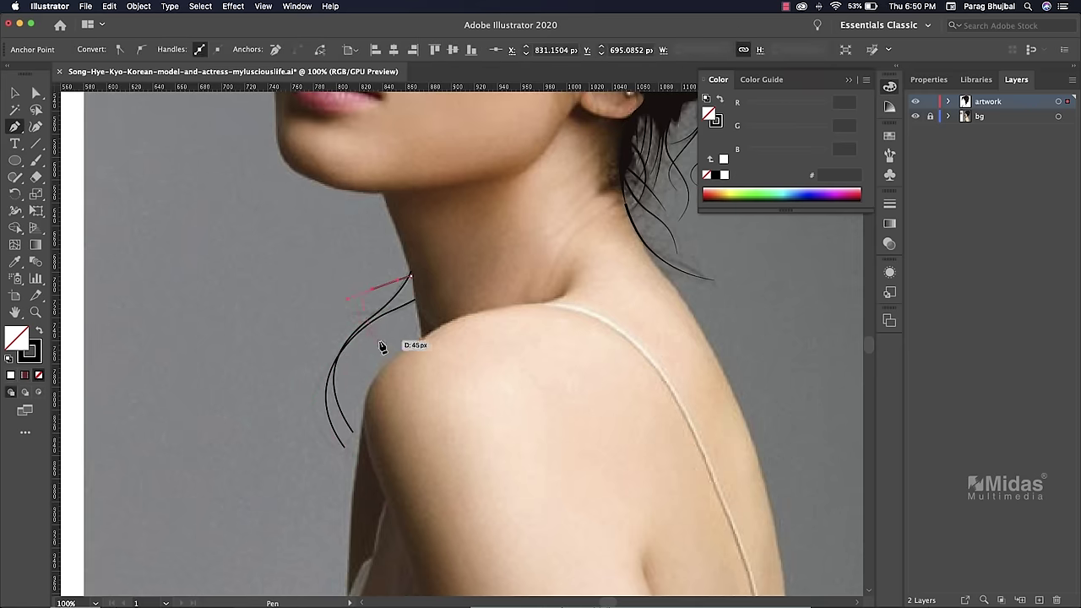
pyautogui.scroll(2, 381, 346)
pyautogui.scroll(2, 338, 296)
pyautogui.press('v')
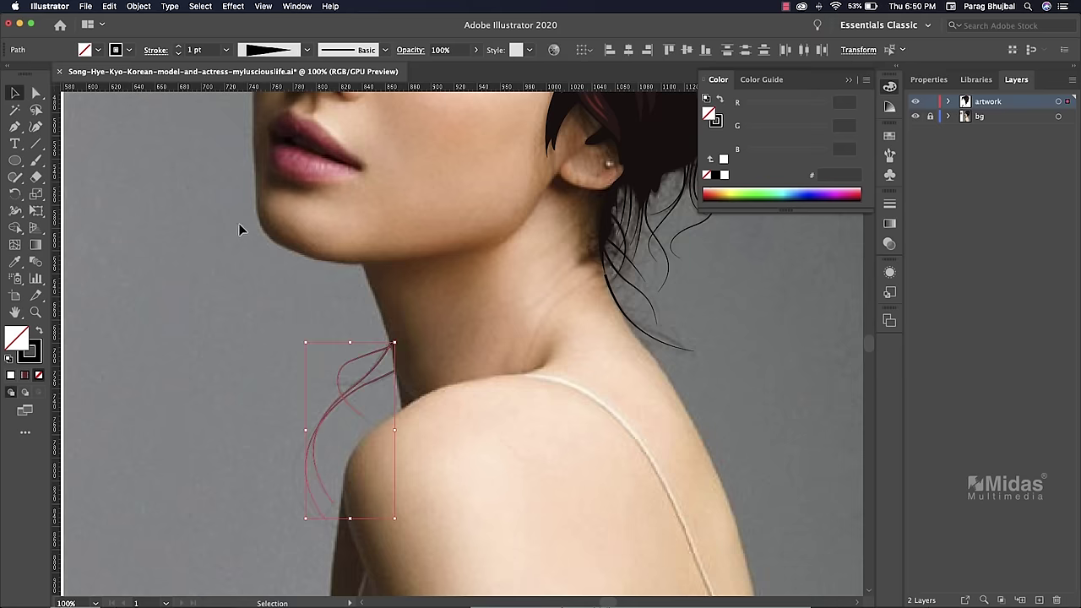
pyautogui.hscroll(2, 238, 223)
pyautogui.scroll(1, 239, 223)
pyautogui.click(219, 363)
pyautogui.hotkey('ctrl', '=')
pyautogui.hotkey('ctrl', '=')
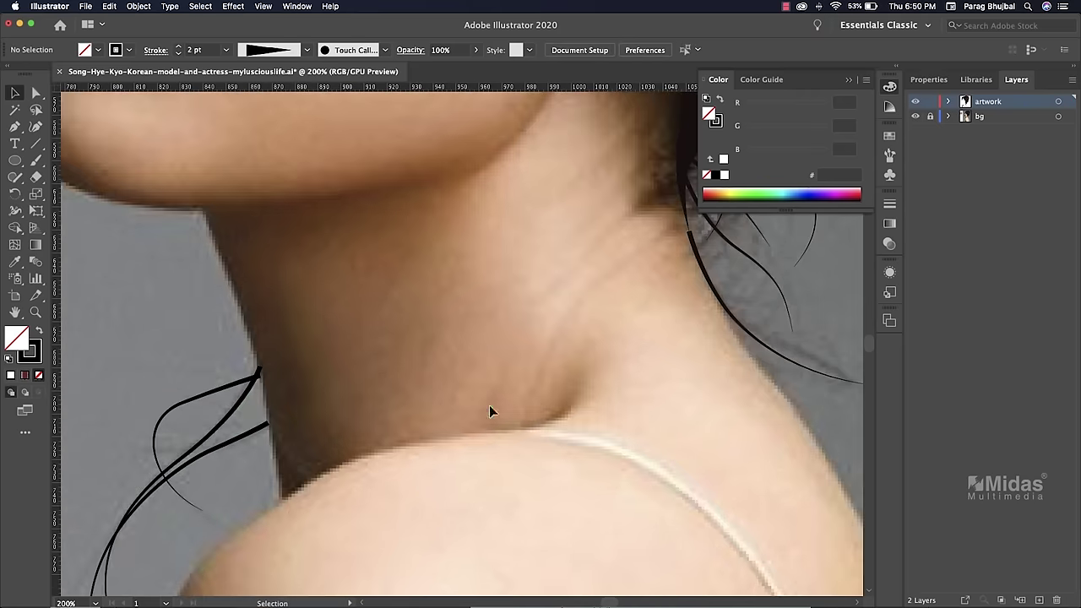
pyautogui.hotkey('ctrl', '-')
pyautogui.scroll(3, 332, 380)
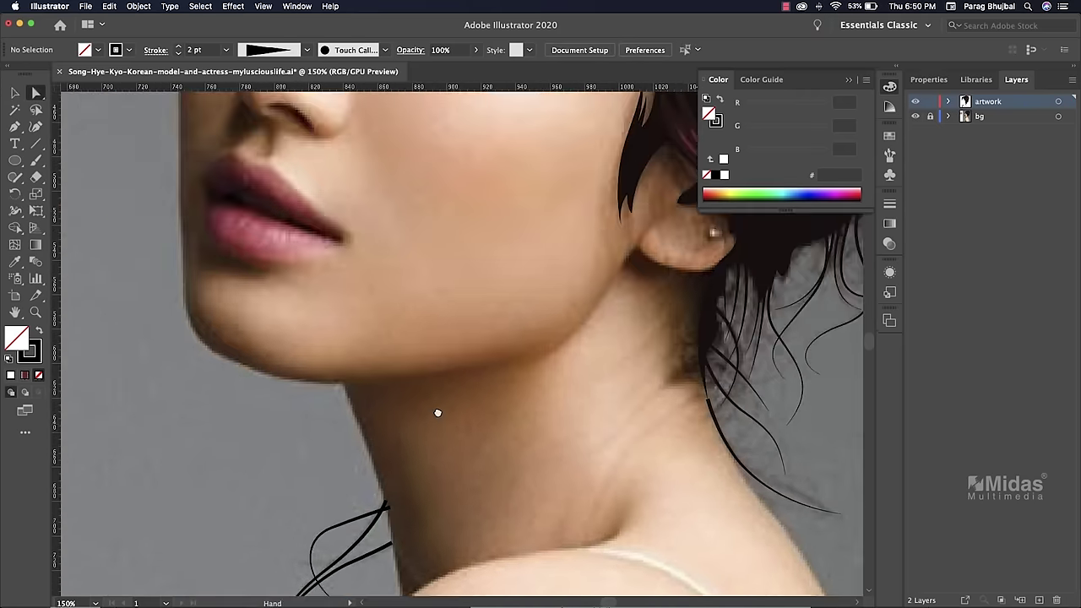
pyautogui.scroll(3, 436, 414)
pyautogui.scroll(5, 270, 366)
# Step: Trace the face outline from the eye corner down the cheek to the jaw corner, then deselect it
pyautogui.hscroll(-2, 234, 372)
pyautogui.press('p')
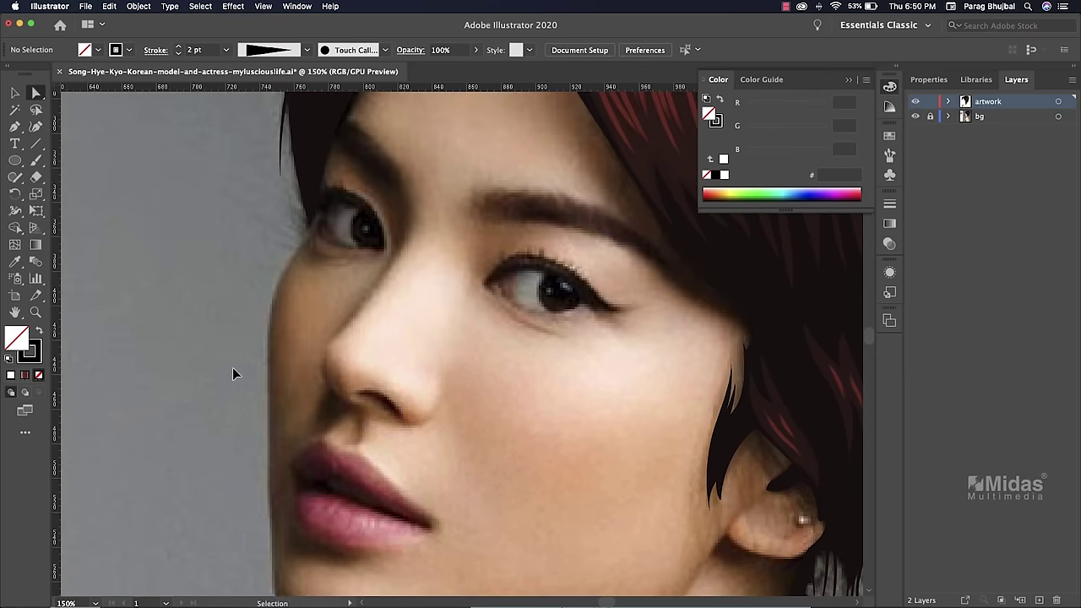
pyautogui.click(309, 195)
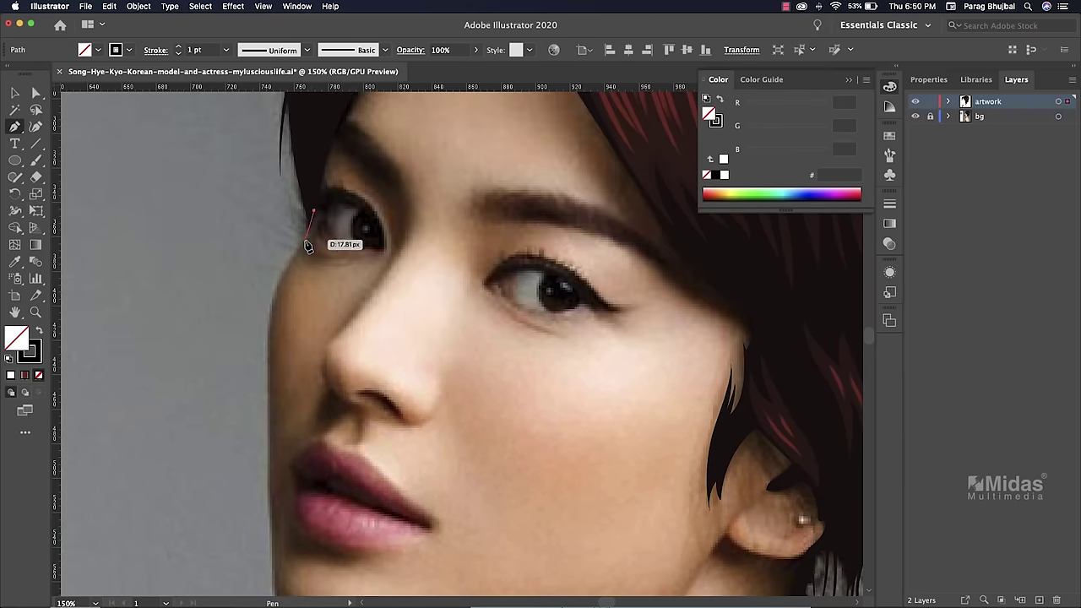
pyautogui.moveTo(306, 236); pyautogui.dragTo(301, 248)
pyautogui.scroll(-3, 300, 250)
pyautogui.hscroll(-1, 301, 250)
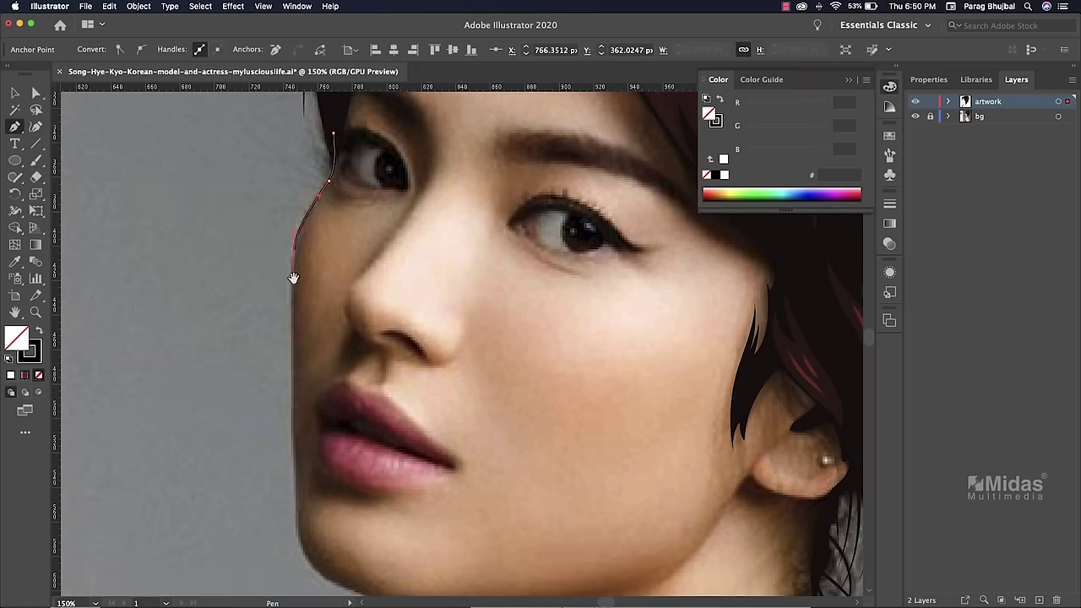
pyautogui.scroll(-5, 293, 278)
pyautogui.click(307, 336)
pyautogui.scroll(-4, 321, 397)
pyautogui.click(290, 350)
pyautogui.scroll(2, 315, 338)
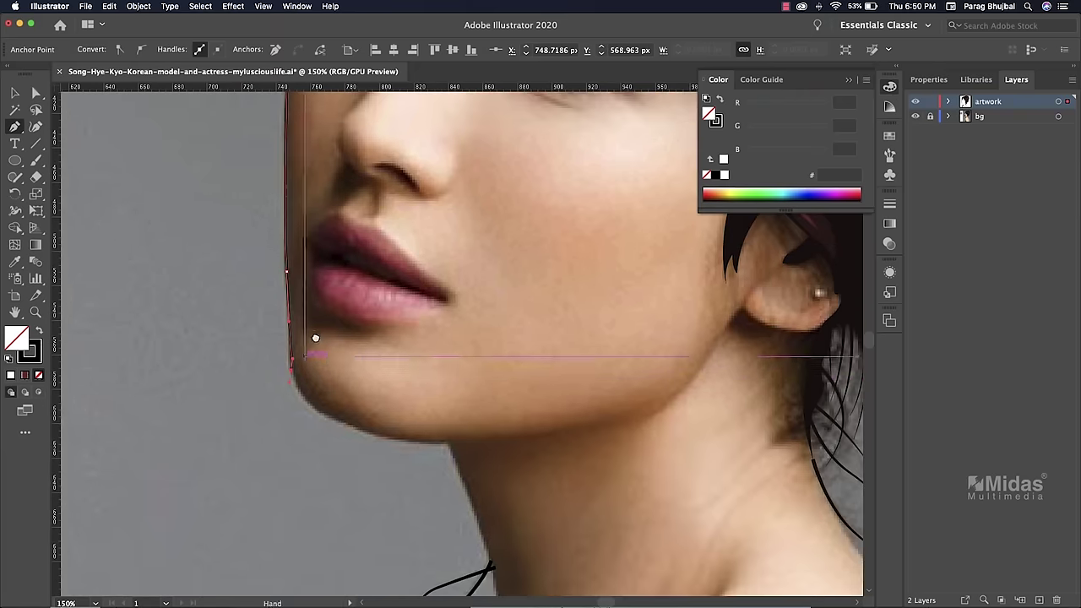
pyautogui.scroll(-2, 296, 380)
pyautogui.hscroll(3, 295, 380)
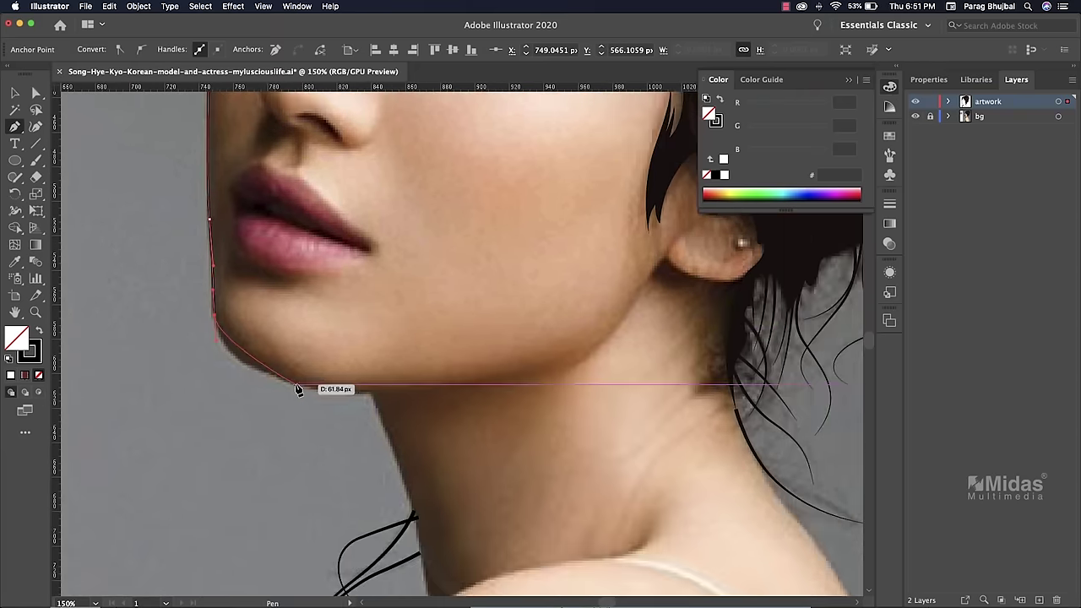
pyautogui.moveTo(395, 430); pyautogui.dragTo(307, 227)
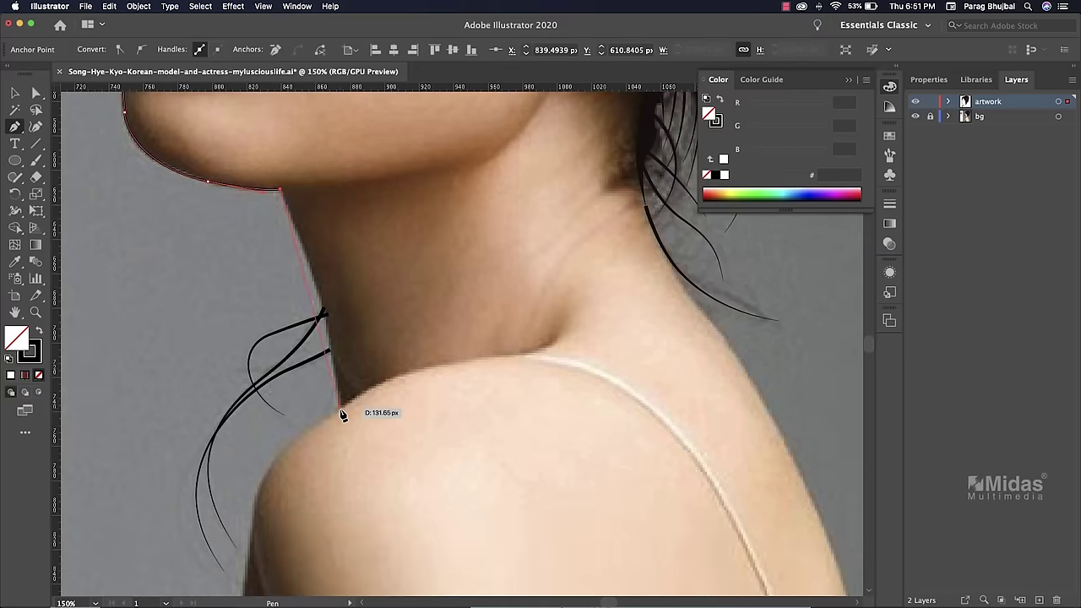
pyautogui.hotkey('ctrl', 'shift', 'a')
# Step: Draw a new path along the arm edge to the artboard bottom and close the triangular gap
pyautogui.moveTo(444, 415); pyautogui.dragTo(455, 284)
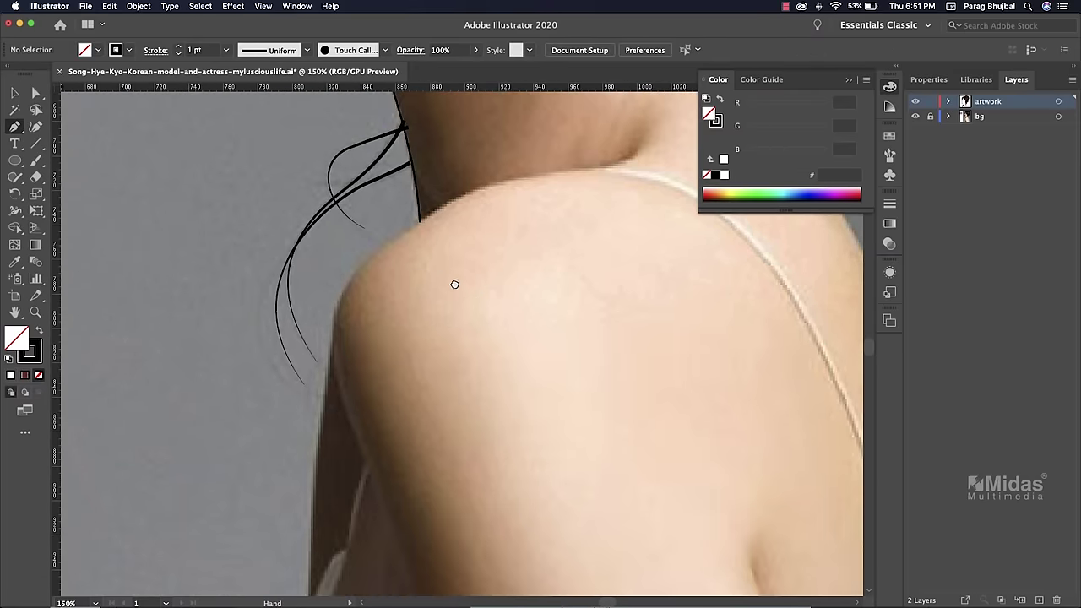
pyautogui.scroll(-2, 313, 338)
pyautogui.click(342, 485)
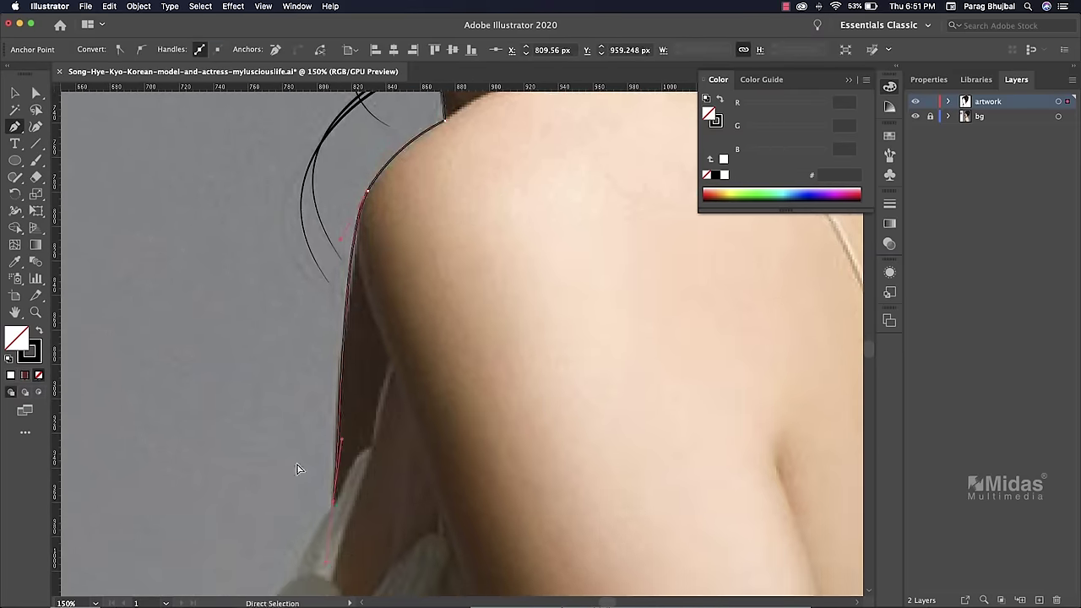
pyautogui.scroll(-5, 453, 306)
pyautogui.click(424, 200)
pyautogui.click(404, 287)
pyautogui.hscroll(2, 405, 296)
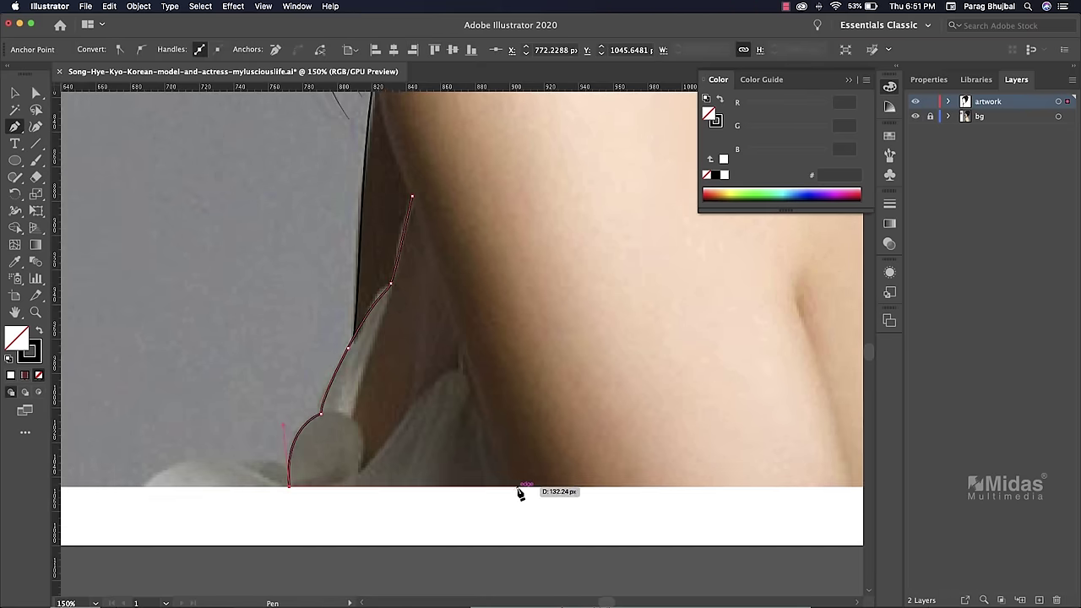
pyautogui.scroll(2, 498, 397)
pyautogui.click(410, 229)
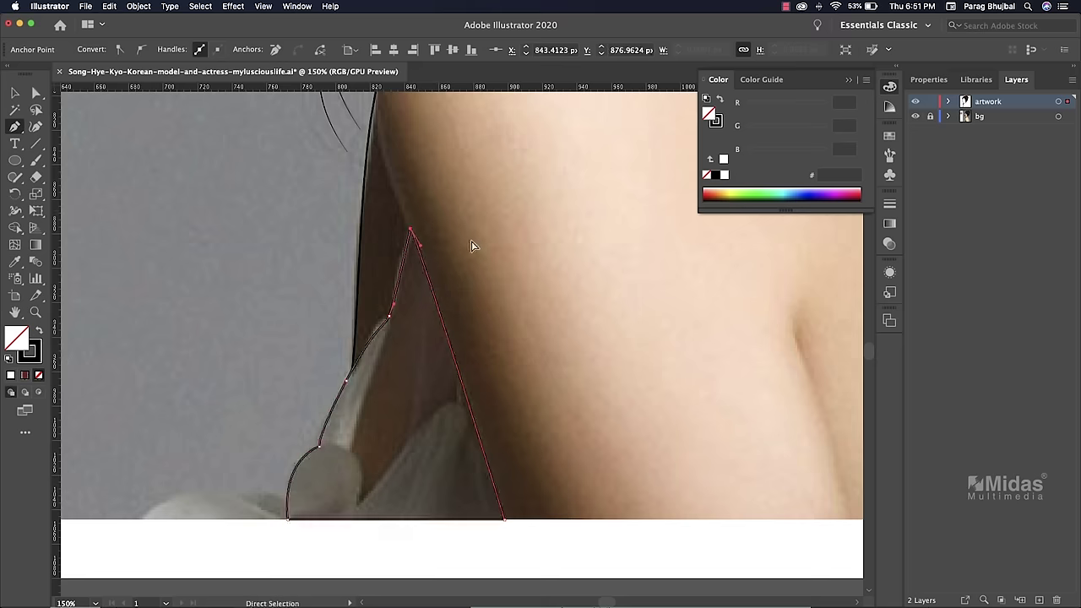
pyautogui.click(412, 241)
# Step: Curve the segments along the dress edge and close the outer garment shape
pyautogui.moveTo(391, 330); pyautogui.dragTo(385, 342)
pyautogui.moveTo(346, 549); pyautogui.dragTo(346, 547)
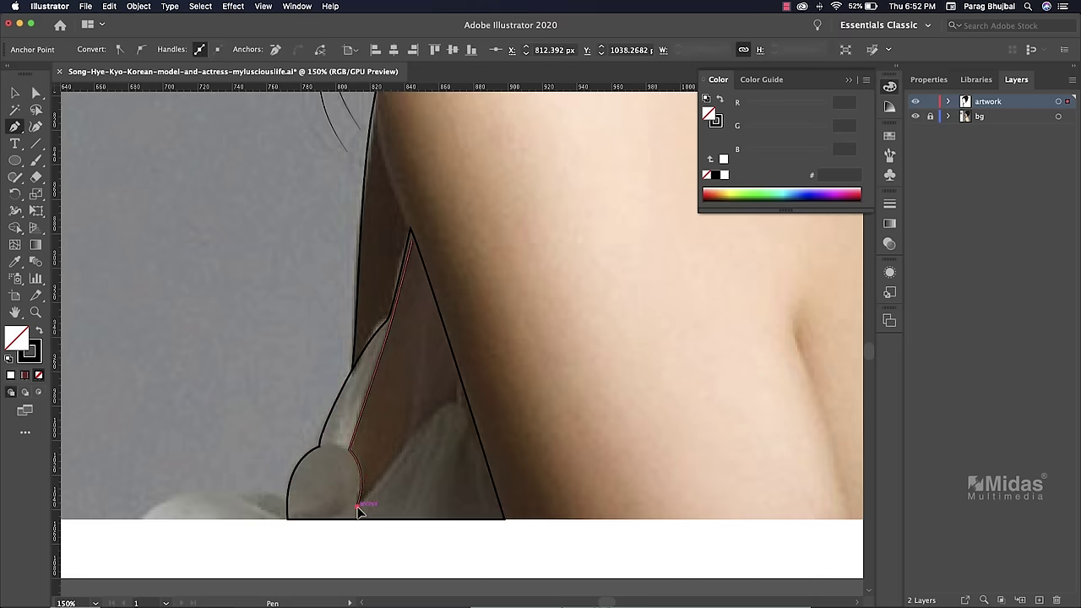
pyautogui.scroll(5, 431, 414)
pyautogui.click(414, 297)
pyautogui.keyDown('super'); pyautogui.click(492, 323); pyautogui.keyUp('super')
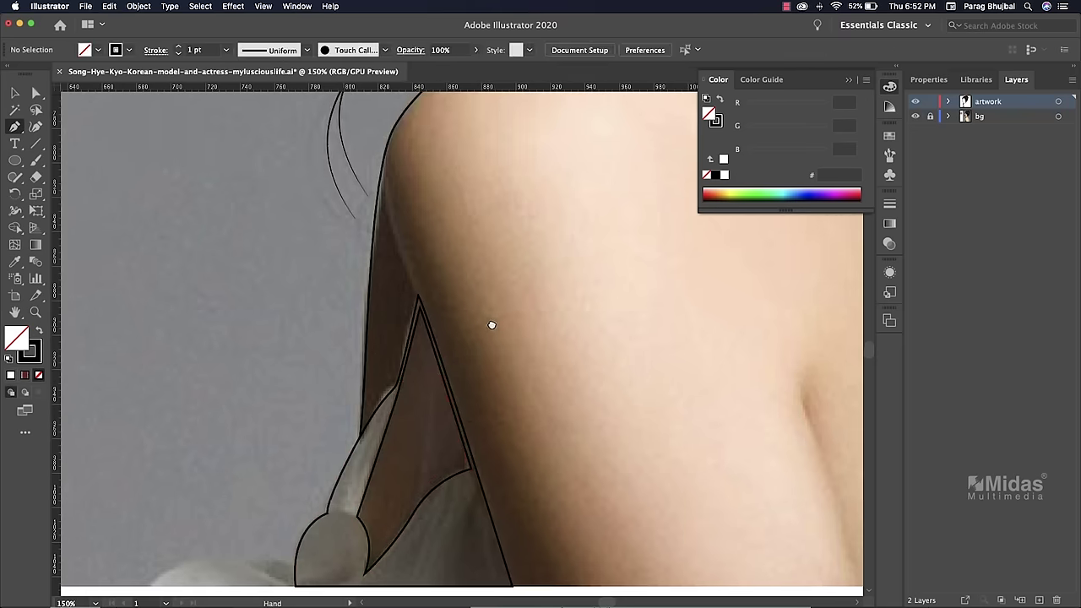
pyautogui.scroll(1, 488, 337)
pyautogui.click(16, 95)
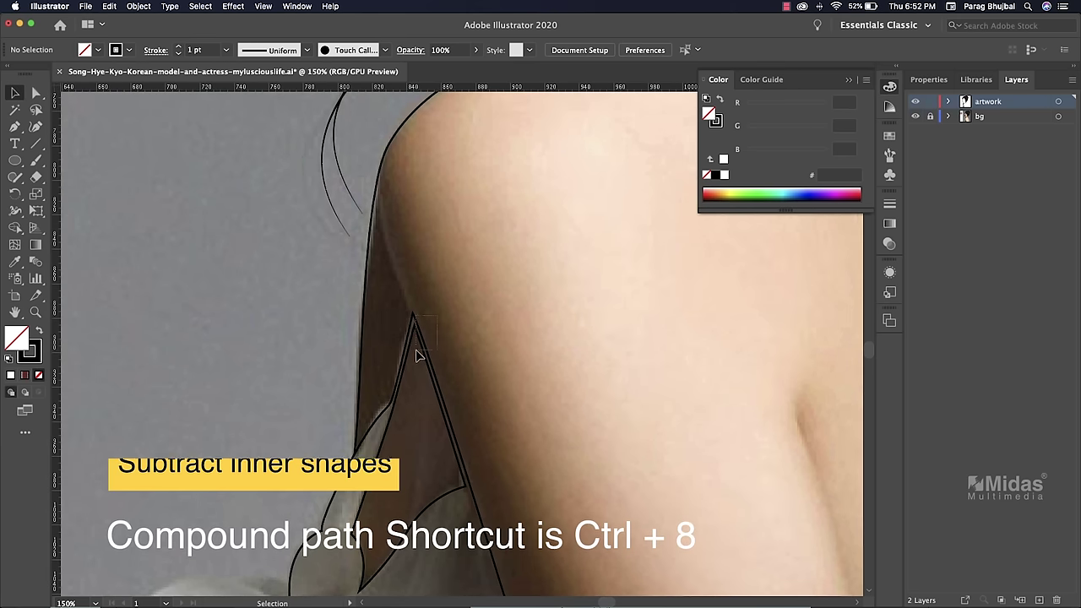
# Step: Combine the outer shape and triangle into a black compound path with the triangle cut out
pyautogui.click(416, 353)
pyautogui.press('super+8')
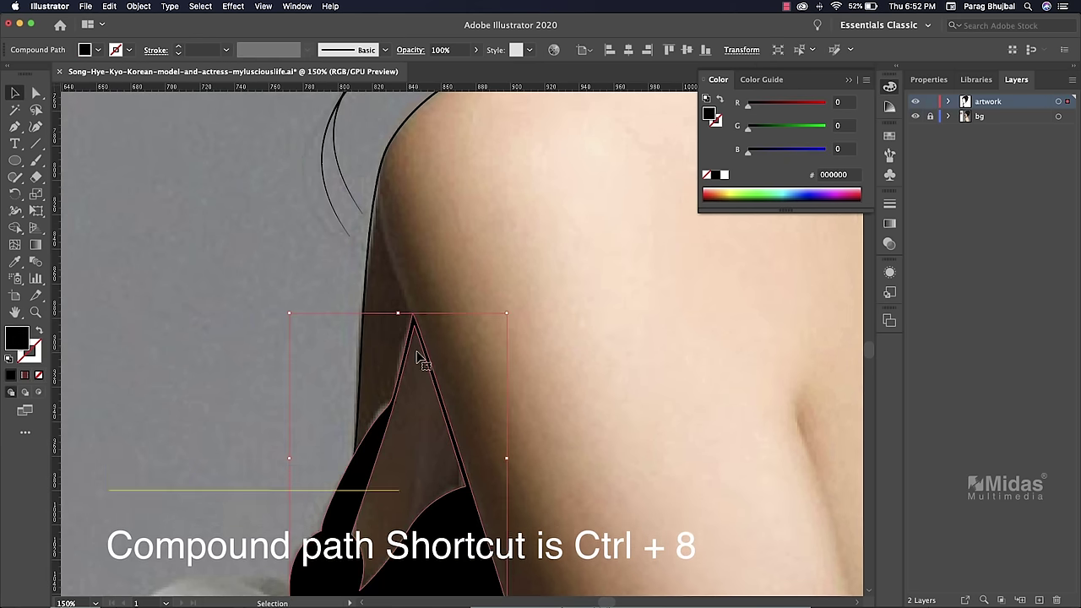
pyautogui.click(270, 349)
pyautogui.moveTo(355, 345); pyautogui.dragTo(328, 368)
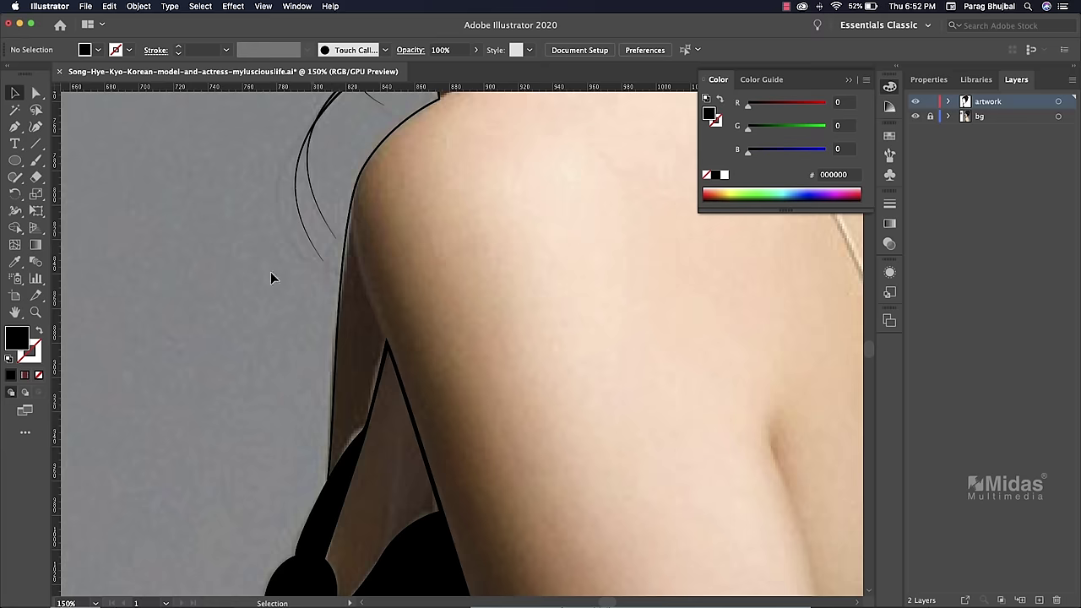
# Step: Start a black-filled path at the shoulder top, curving down along the arm
pyautogui.click(15, 126)
pyautogui.hotkey('shift', 'x')
pyautogui.click(364, 378)
pyautogui.moveTo(332, 239); pyautogui.dragTo(333, 245)
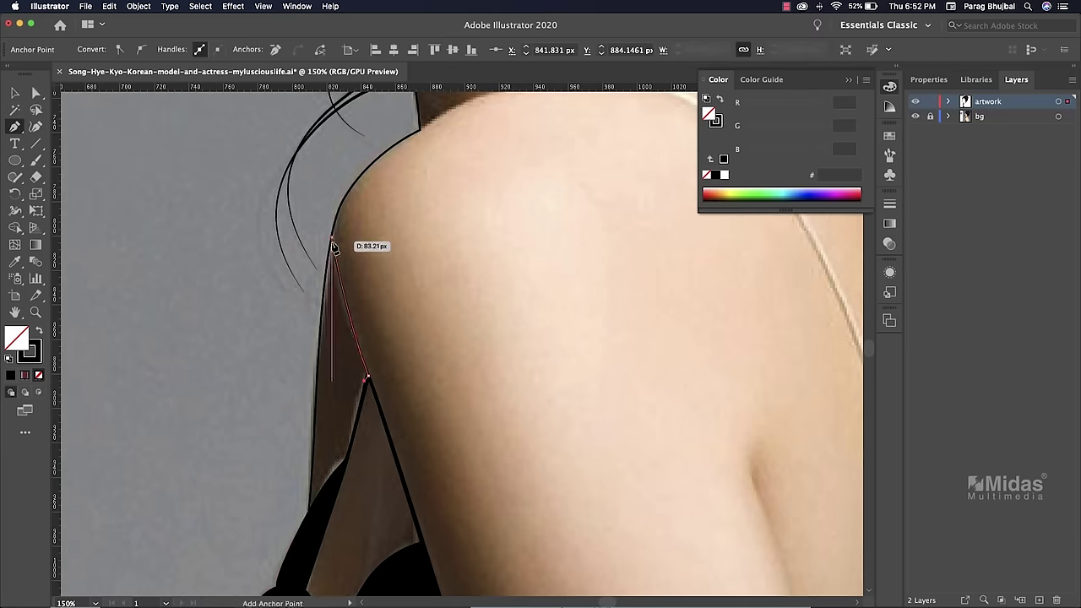
pyautogui.hotkey('shift', 'x')
pyautogui.press('Escape')
pyautogui.press('super+equal')
pyautogui.press('super+equal')
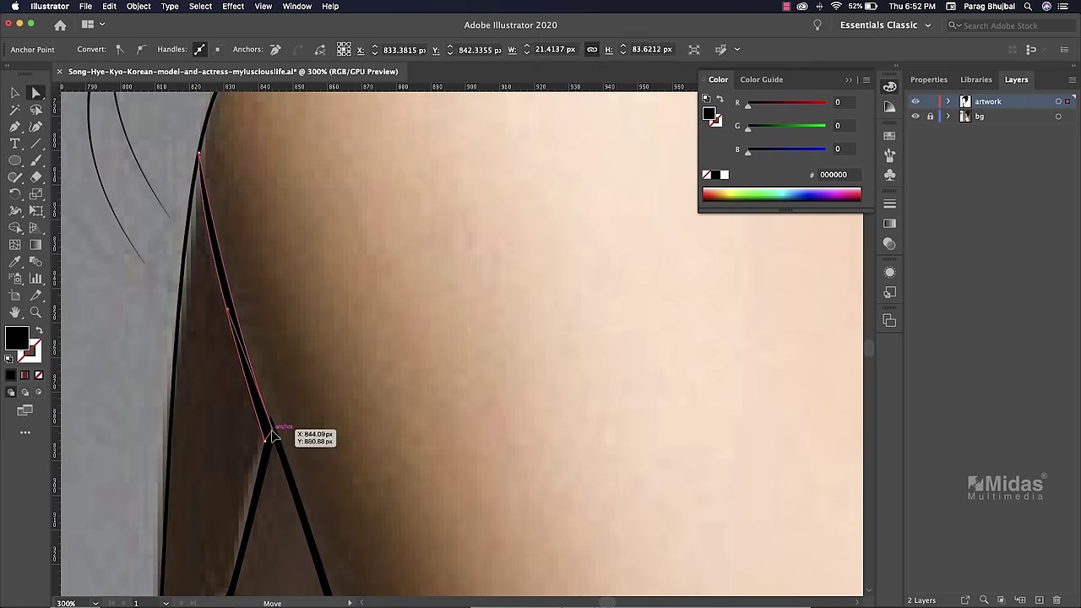
pyautogui.click(272, 435)
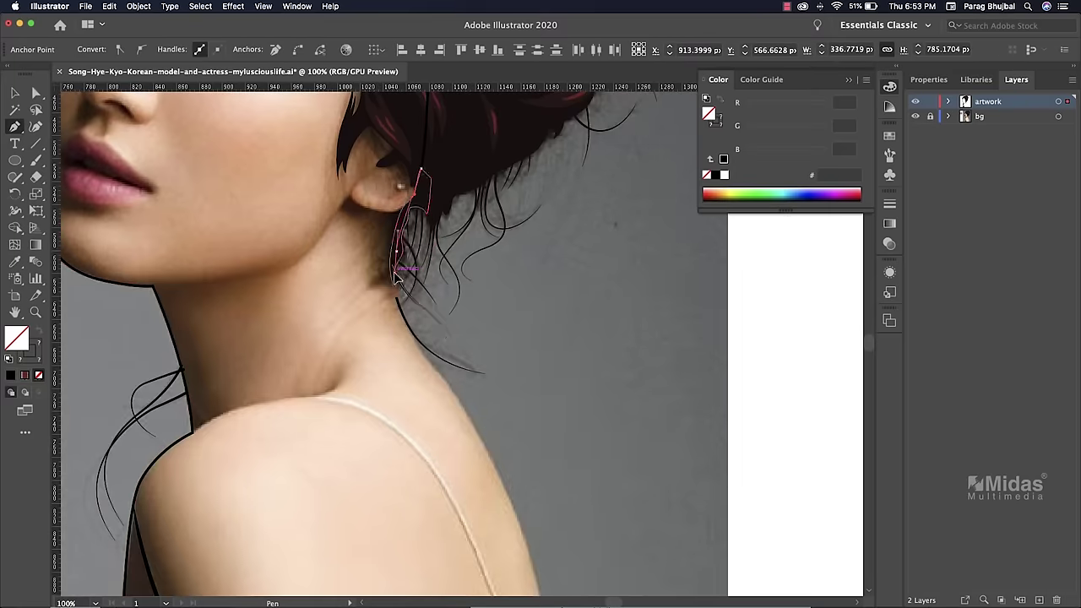
# Step: Run the outline along the artboard bottom and close the neck-and-shoulder shape
pyautogui.scroll(-5, 451, 395)
pyautogui.scroll(-5, 524, 465)
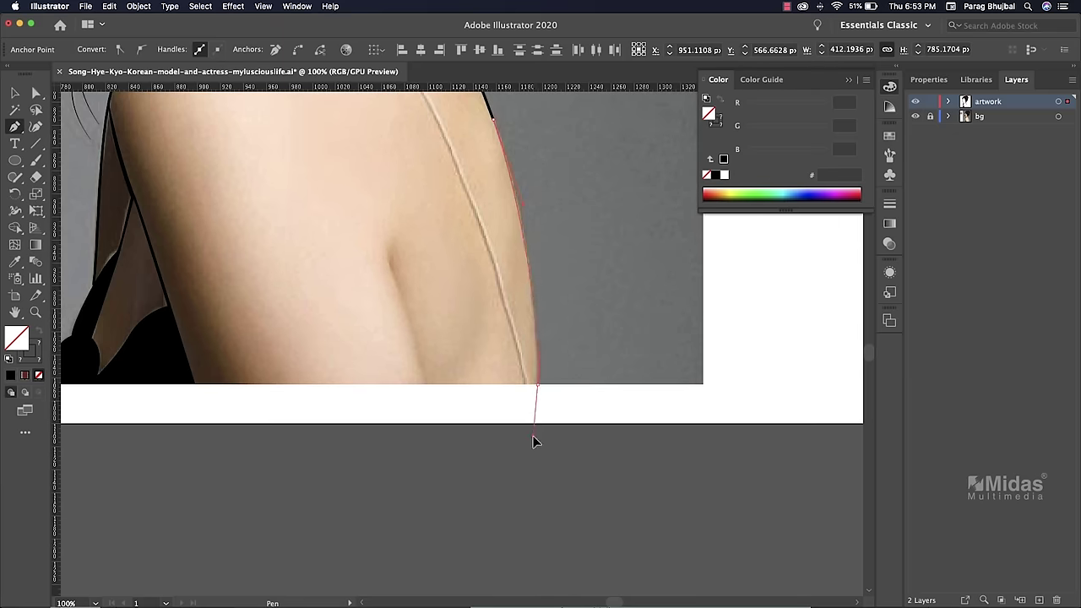
pyautogui.hscroll(-5, 534, 440)
pyautogui.scroll(2, 696, 464)
pyautogui.click(711, 441)
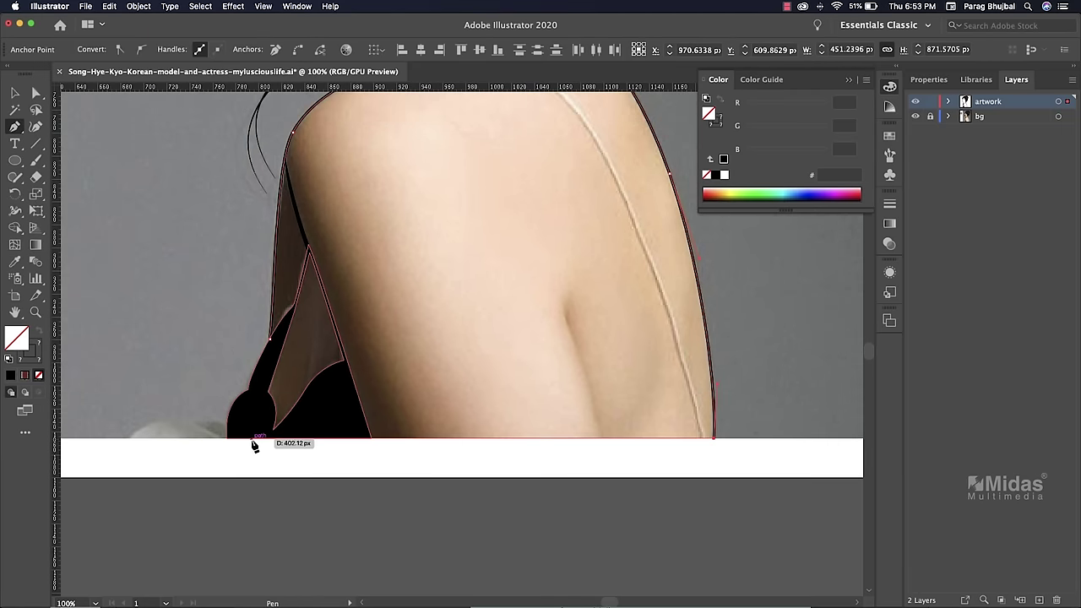
pyautogui.click(234, 439)
pyautogui.click(270, 339)
pyautogui.keyDown('super'); pyautogui.click(240, 338); pyautogui.keyUp('super')
pyautogui.scroll(15, 243, 338)
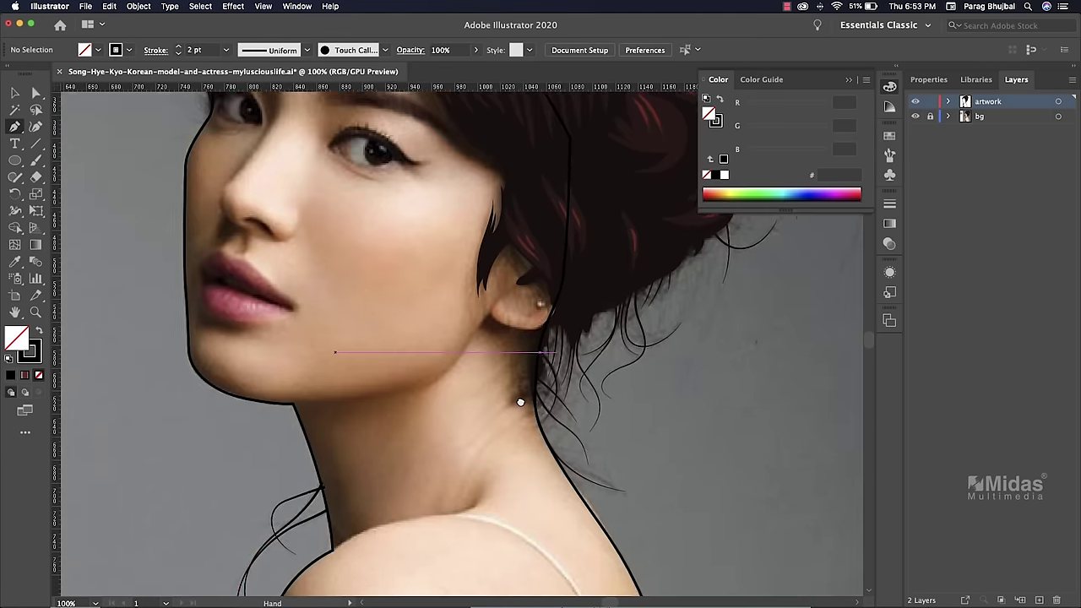
pyautogui.scroll(1, 521, 398)
pyautogui.hscroll(-3, 524, 405)
pyautogui.scroll(2, 524, 405)
pyautogui.scroll(5, 473, 398)
pyautogui.hscroll(-2, 473, 397)
# Step: Zoom to 150% and trace a closed outline of the first eyebrow
pyautogui.press('super+equal')
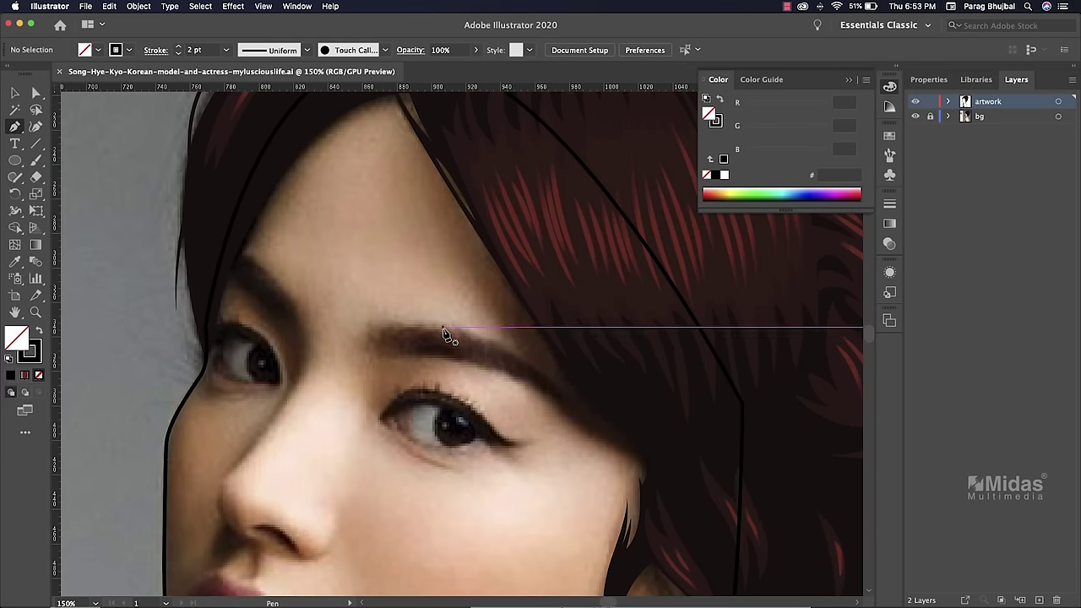
pyautogui.click(380, 332)
pyautogui.click(411, 328)
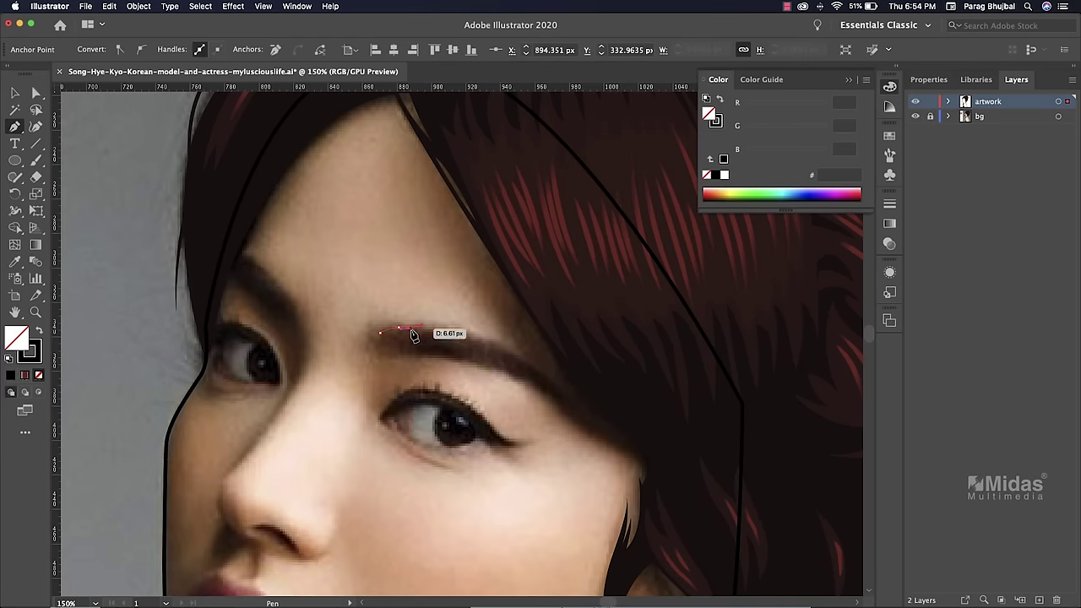
pyautogui.click(426, 332)
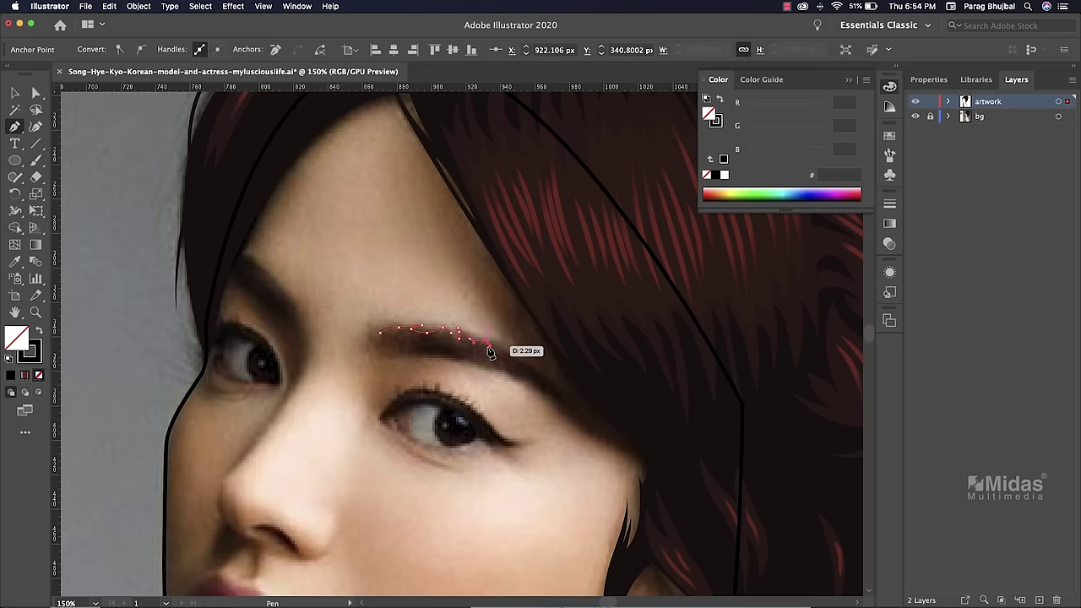
pyautogui.click(539, 386)
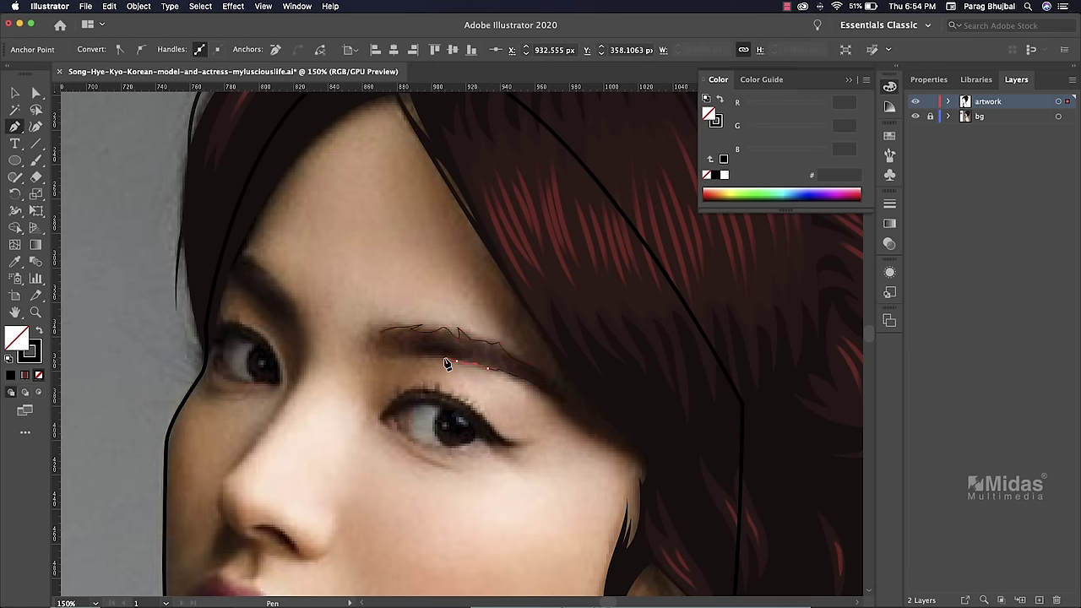
pyautogui.click(411, 362)
pyautogui.click(380, 333)
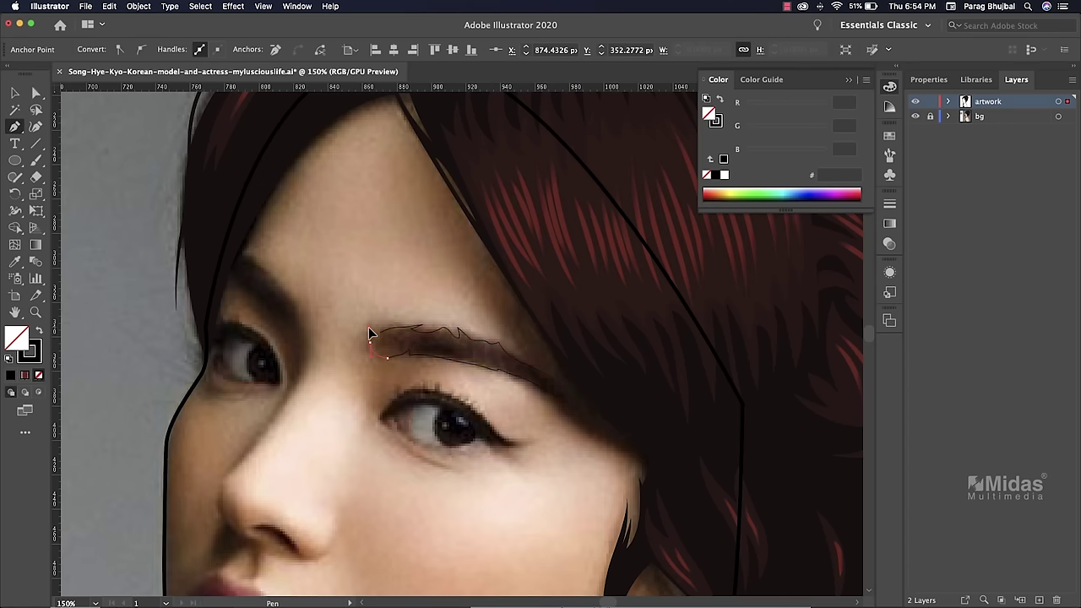
pyautogui.keyDown('super'); pyautogui.click(379, 344); pyautogui.keyUp('super')
# Step: Trace a closed outline of the second eyebrow and nudge one of its anchors
pyautogui.hscroll(-5, 424, 325)
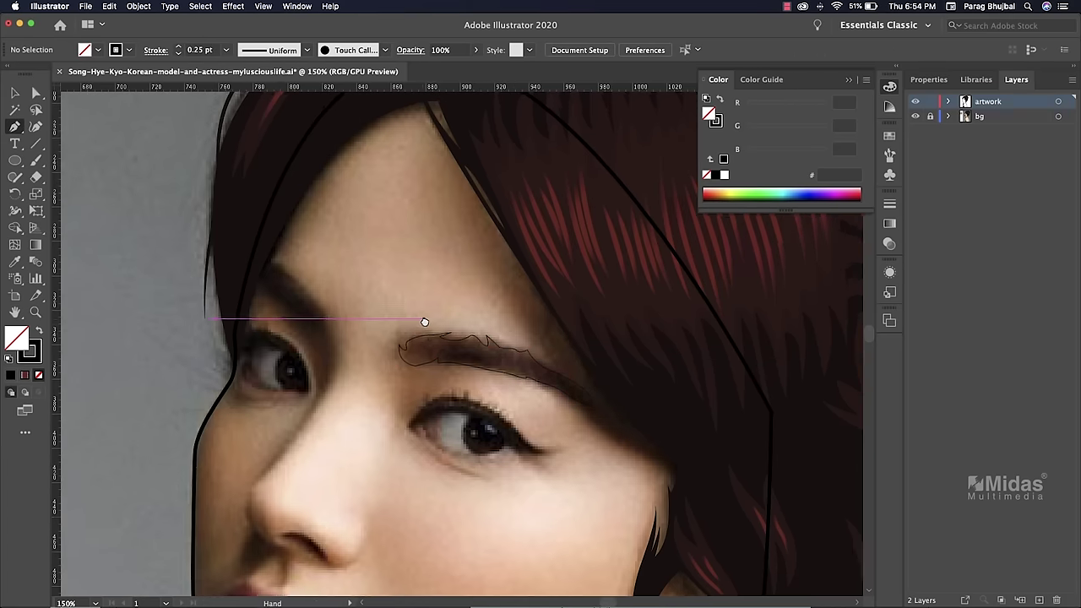
pyautogui.scroll(3, 424, 325)
pyautogui.click(316, 289)
pyautogui.moveTo(342, 302); pyautogui.dragTo(350, 314)
pyautogui.click(359, 348)
pyautogui.click(346, 334)
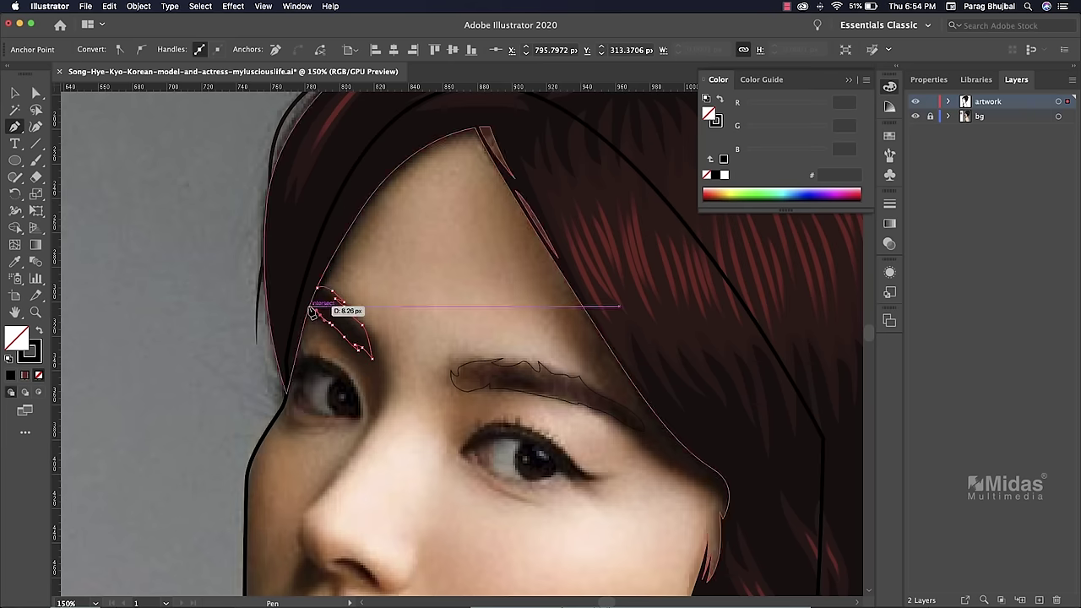
pyautogui.click(313, 313)
pyautogui.scroll(-3, 456, 338)
pyautogui.hscroll(2, 455, 338)
pyautogui.click(36, 93)
pyautogui.moveTo(438, 351); pyautogui.dragTo(441, 355)
pyautogui.click(261, 273)
# Step: At 200% zoom, draw a curved lash line from the eye corner past the outer corner
pyautogui.hotkey('ctrl', '+')
pyautogui.moveTo(293, 346); pyautogui.dragTo(300, 348)
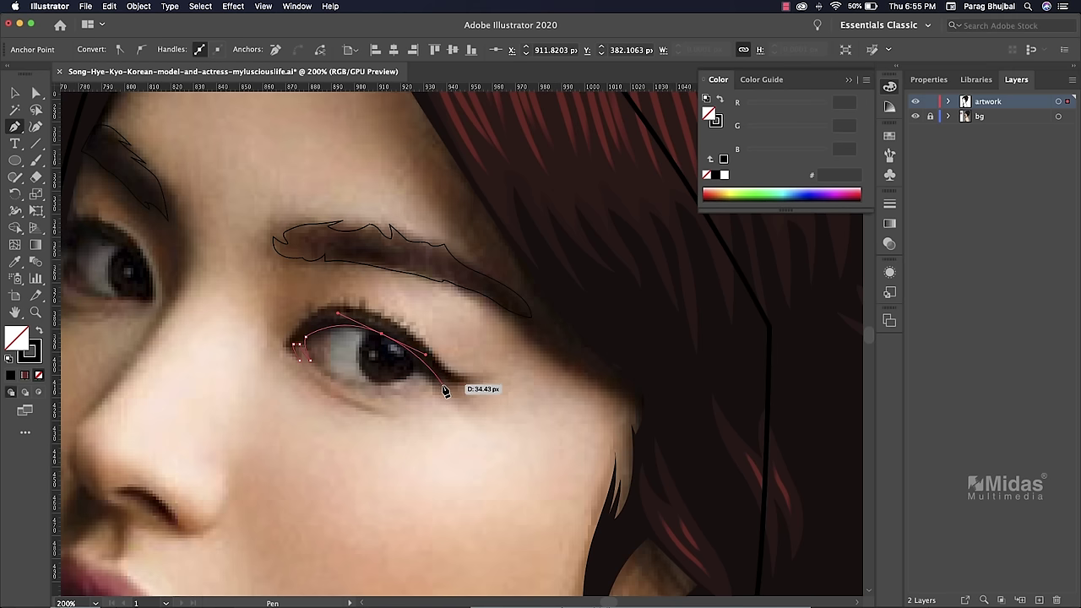
pyautogui.moveTo(462, 380); pyautogui.dragTo(471, 386)
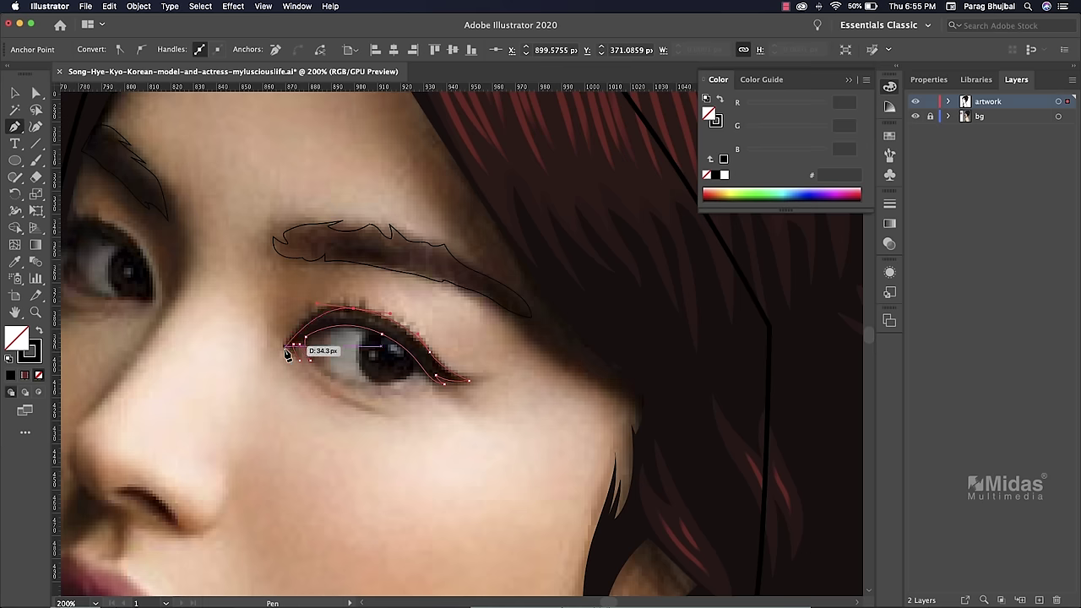
# Step: Close the eye outline and shape its closing curve
pyautogui.moveTo(302, 372); pyautogui.dragTo(304, 374)
pyautogui.hotkey('ctrl', 'shift', 'a')
pyautogui.moveTo(416, 364); pyautogui.dragTo(408, 382)
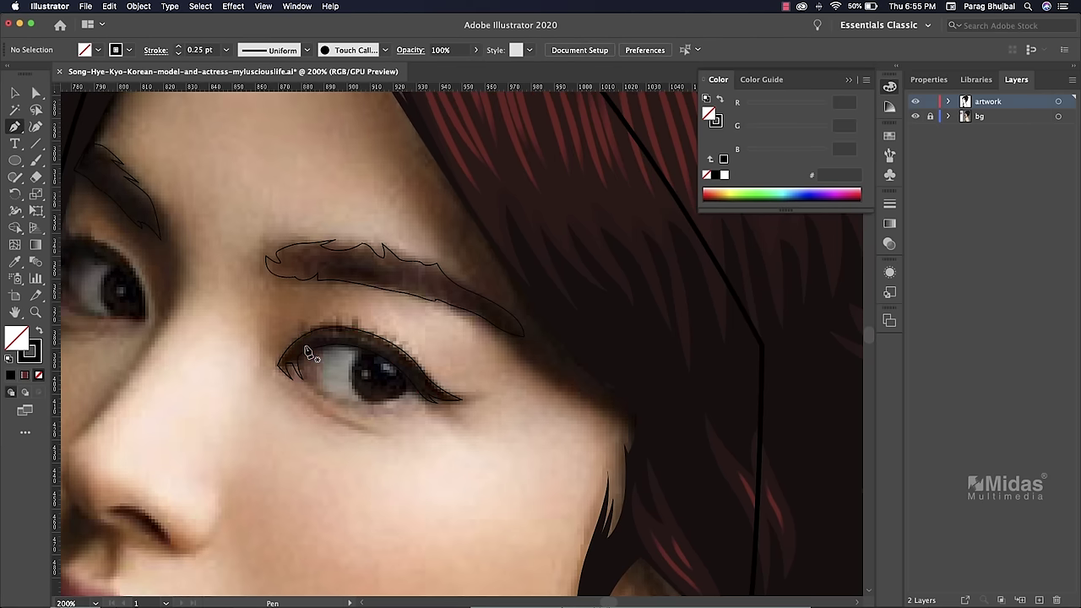
# Step: Draw short eyelash strokes along the upper lid toward the outer corner
pyautogui.click(313, 329)
pyautogui.hotkey('ctrl', 'shift', 'a')
pyautogui.click(321, 331)
pyautogui.click(327, 319)
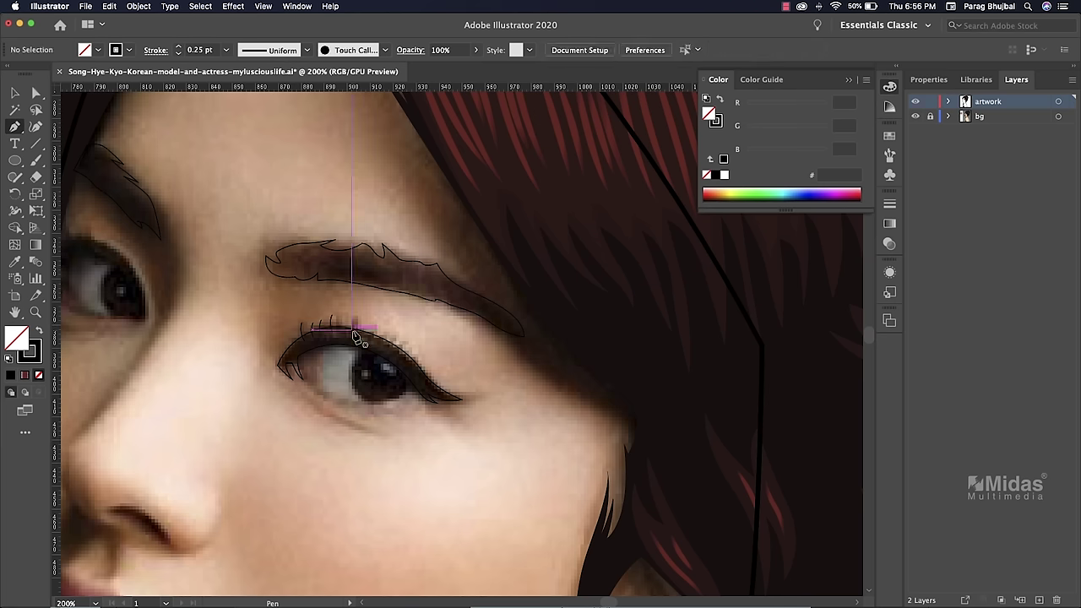
pyautogui.click(348, 331)
pyautogui.click(353, 321)
pyautogui.click(373, 336)
pyautogui.click(379, 326)
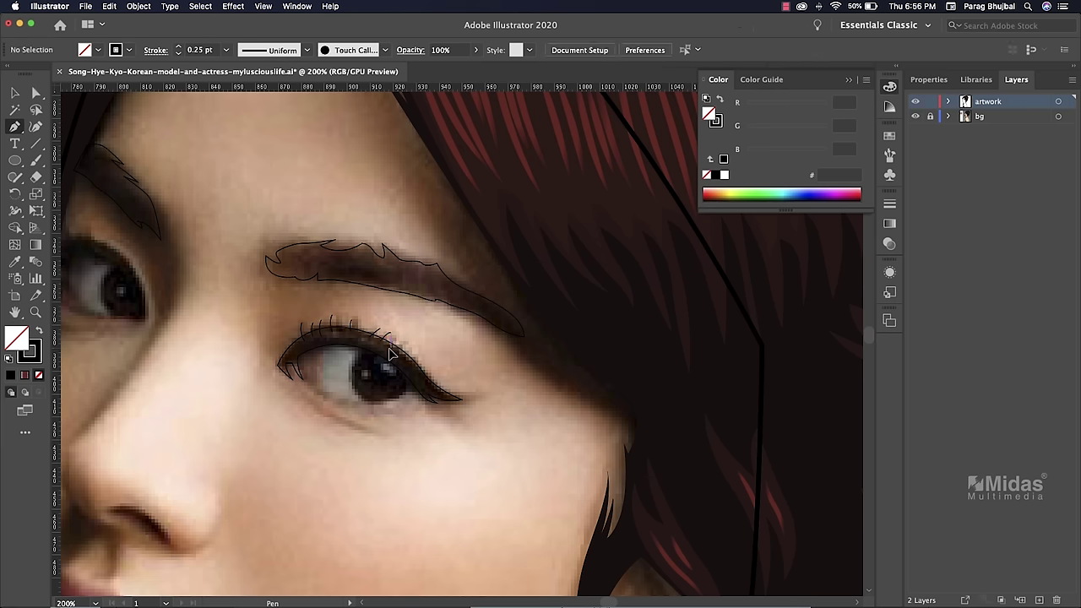
pyautogui.click(408, 361)
pyautogui.click(421, 351)
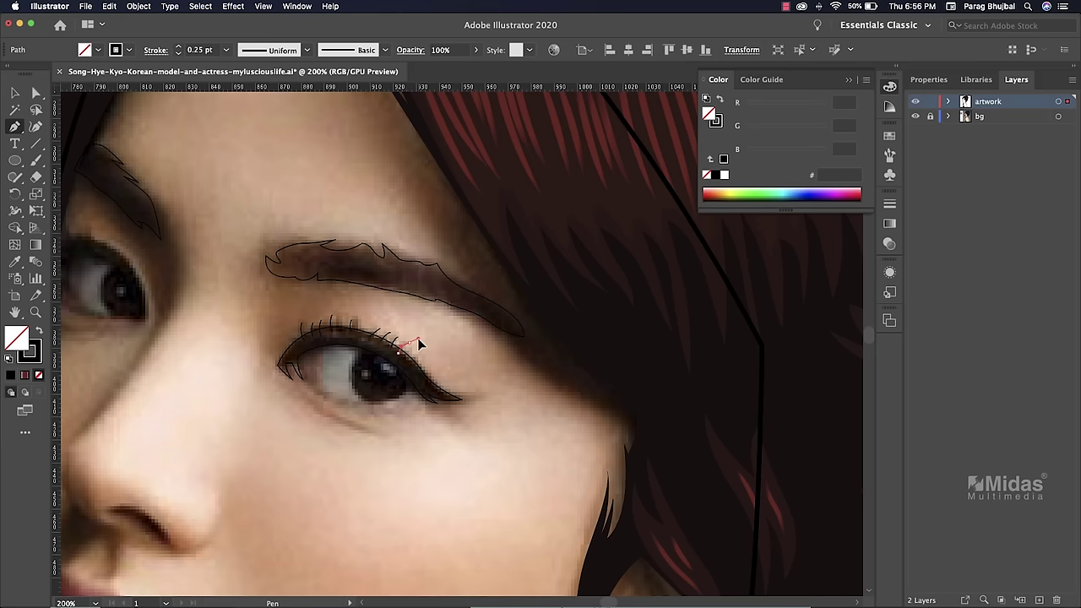
# Step: Draw a curved path along the upper eyelid
pyautogui.hscroll(-2, 439, 367)
pyautogui.click(317, 344)
pyautogui.click(365, 330)
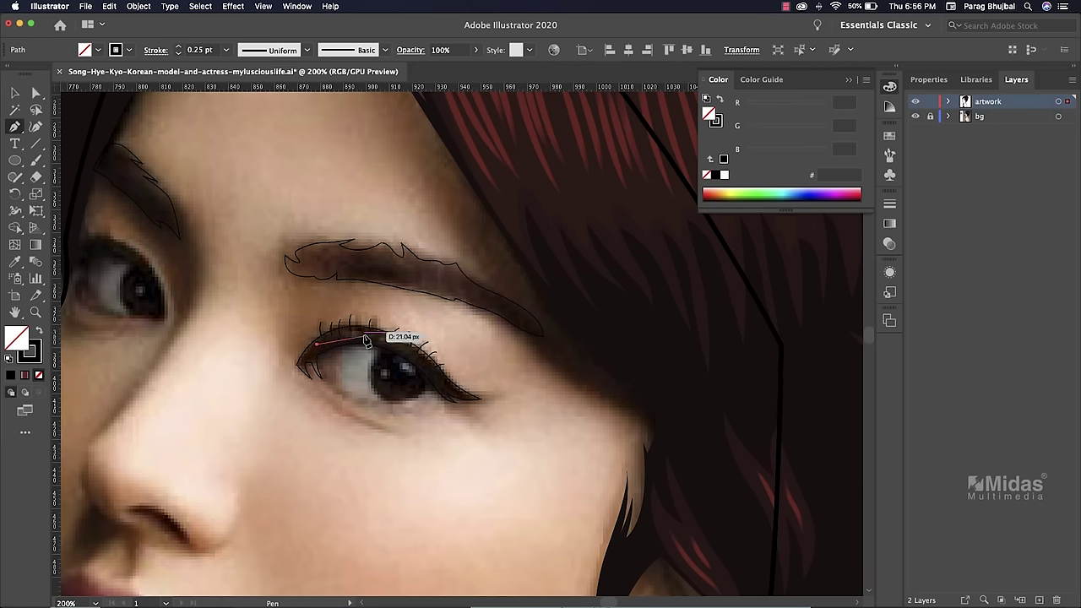
pyautogui.moveTo(423, 353); pyautogui.dragTo(425, 359)
# Step: Draw a curved line under the lower eyelid and zoom in closer on the eye
pyautogui.hscroll(-4, 284, 341)
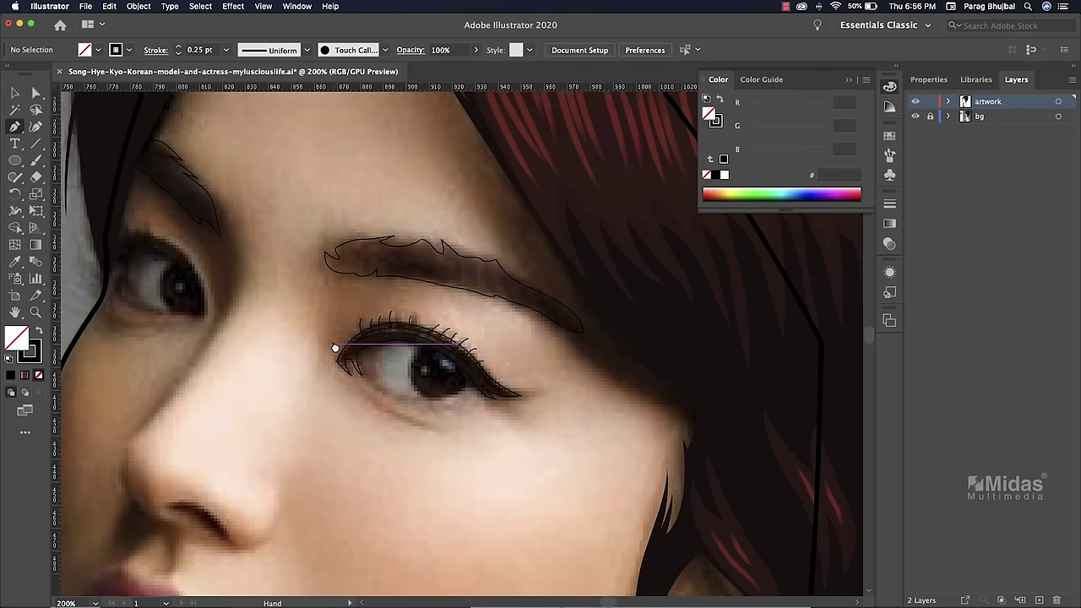
pyautogui.click(368, 397)
pyautogui.click(394, 419)
pyautogui.moveTo(413, 422); pyautogui.dragTo(429, 425)
pyautogui.keyDown('ctrl'); pyautogui.click(341, 388); pyautogui.keyUp('ctrl')
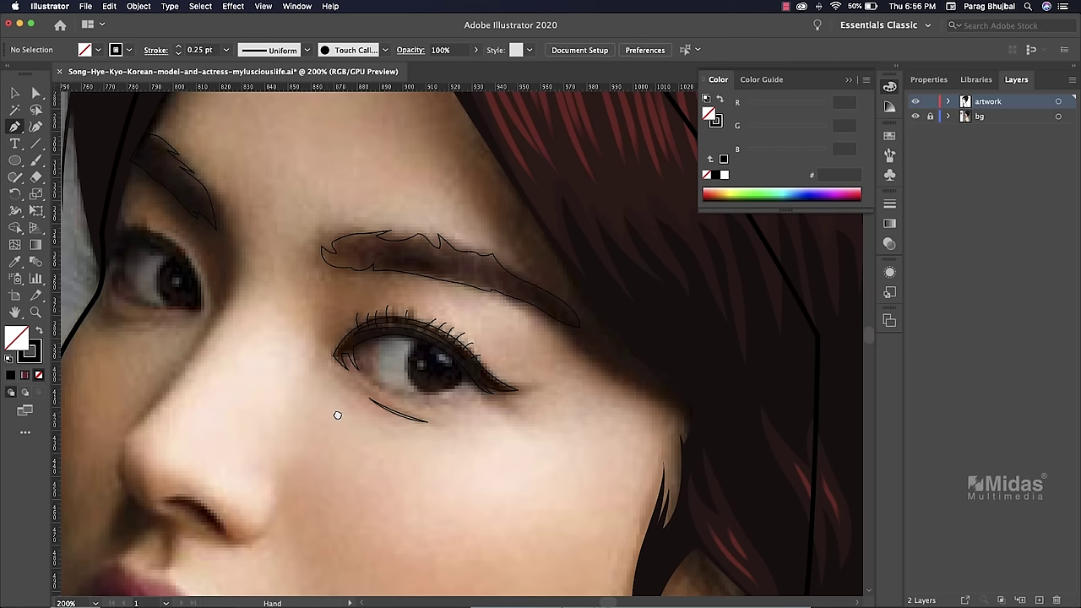
pyautogui.moveTo(333, 414); pyautogui.dragTo(346, 425)
pyautogui.hotkey('ctrl', '=')
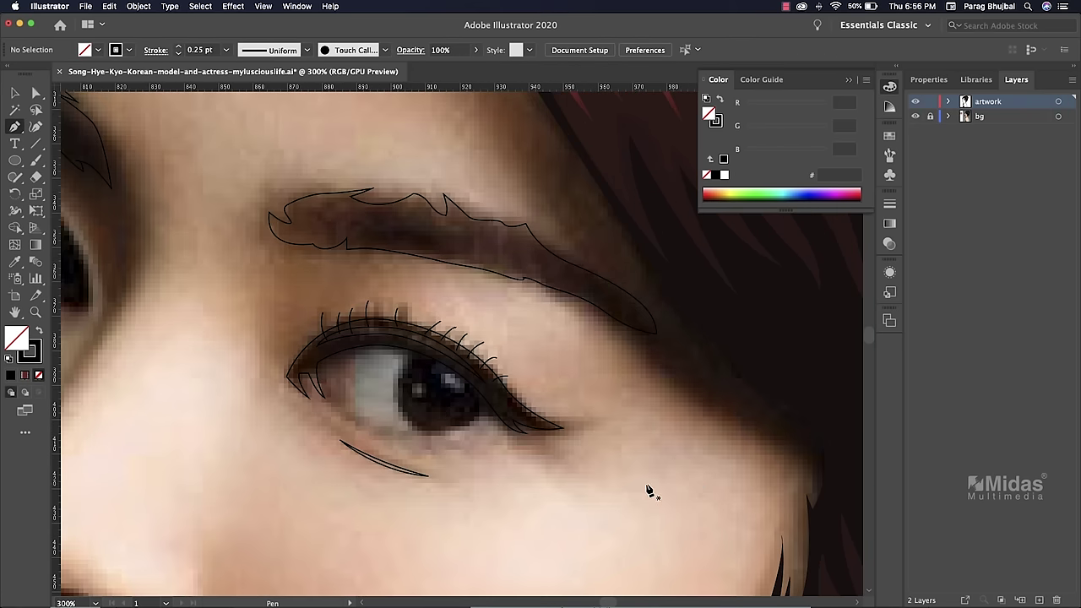
# Step: Circle the iris, cut it with Scissors at the lid crossings, and delete the upper-right arc
pyautogui.moveTo(400, 344); pyautogui.dragTo(488, 434)
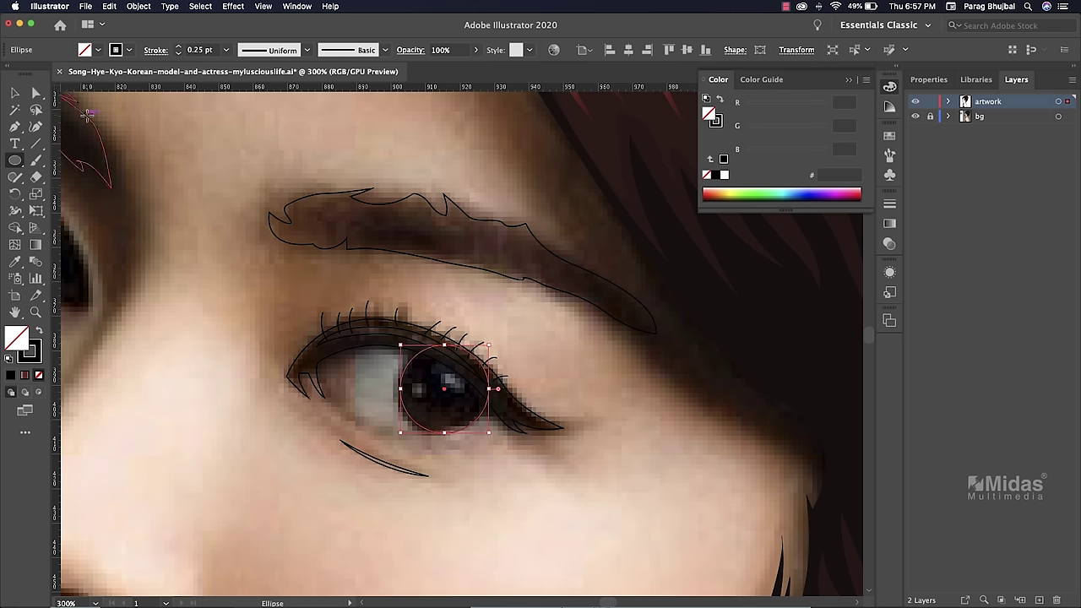
pyautogui.press('p')
pyautogui.moveTo(36, 179); pyautogui.dragTo(85, 194)
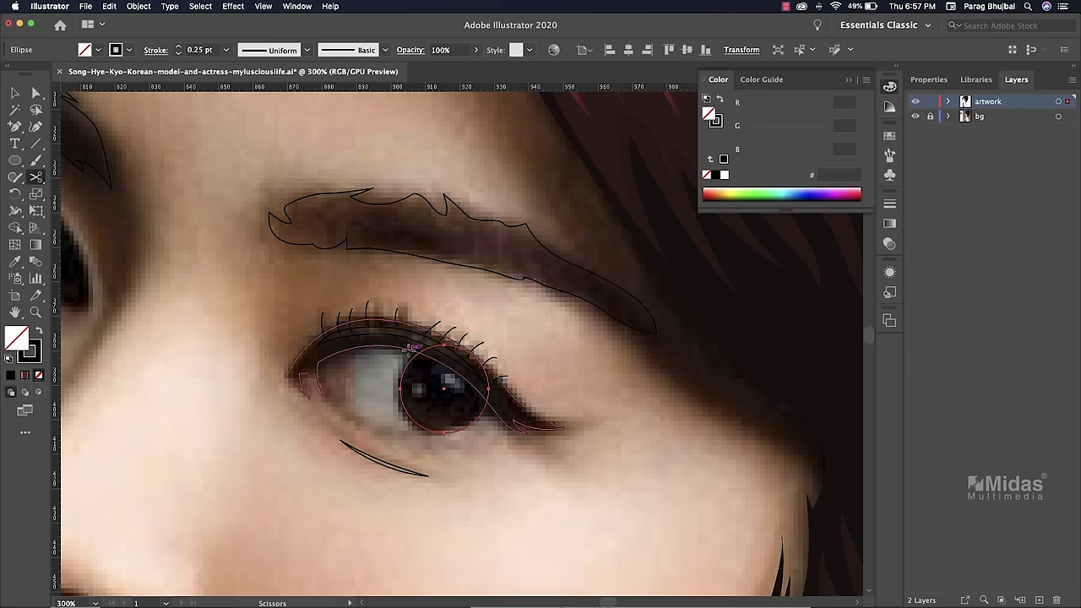
pyautogui.click(419, 353)
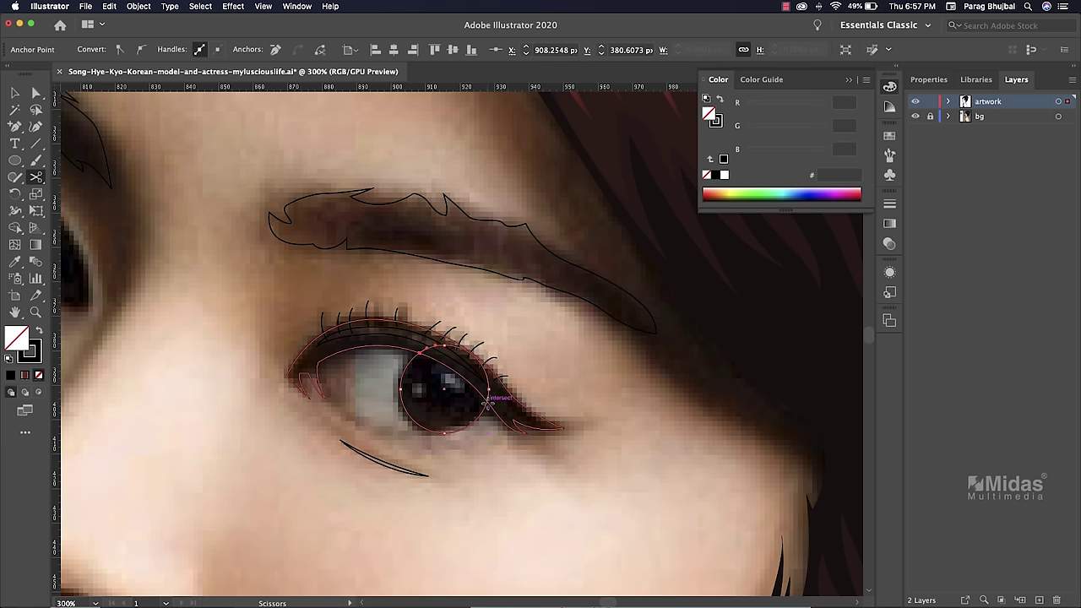
pyautogui.click(488, 402)
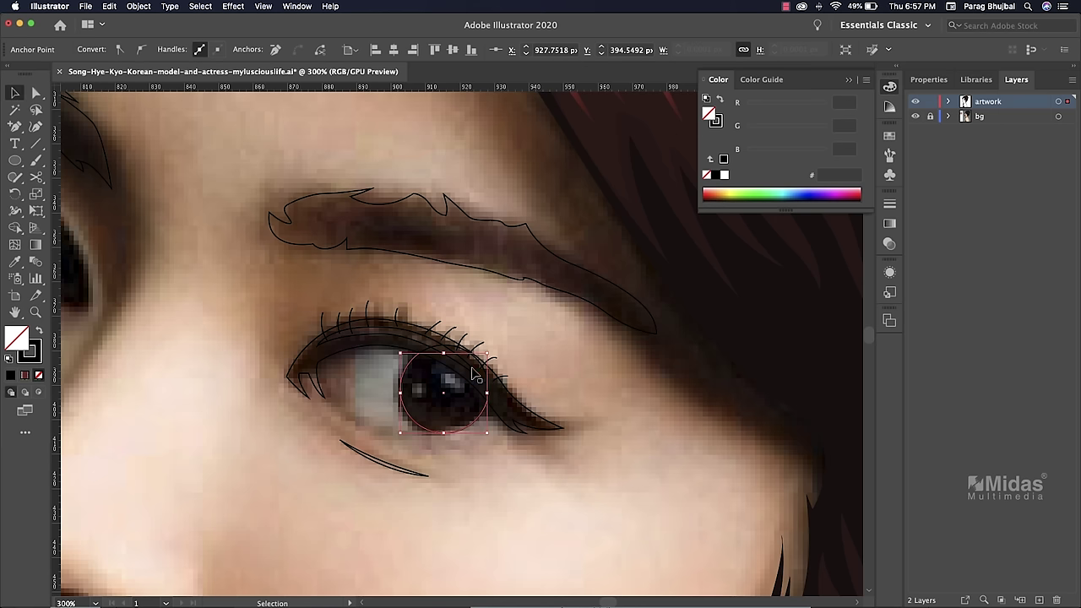
pyautogui.click(429, 358)
pyautogui.press('Delete')
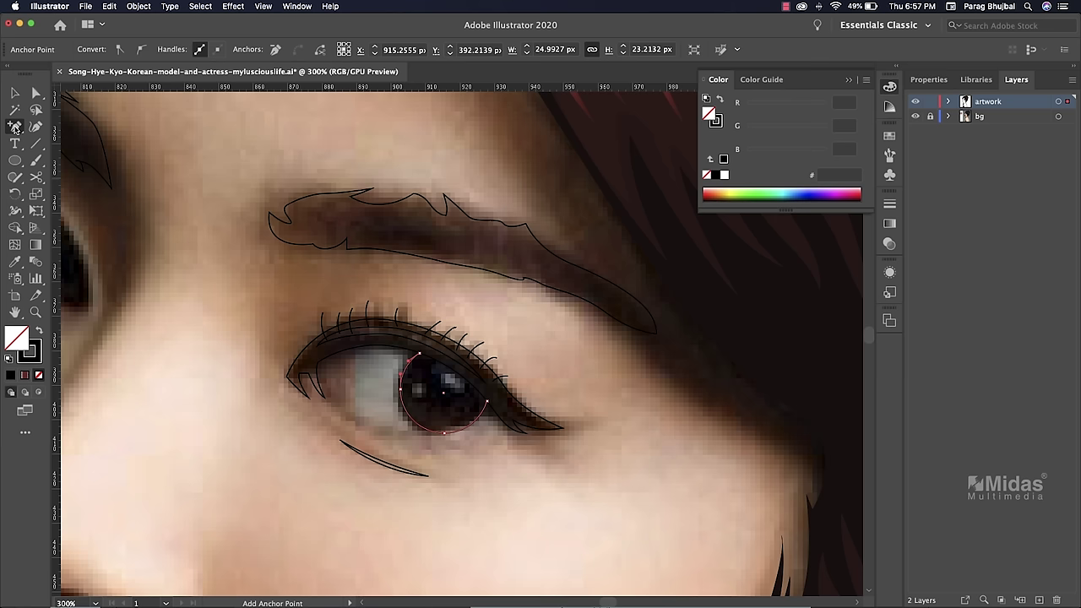
# Step: Extend the open iris arc along the eyelid and refine its anchors
pyautogui.press('p')
pyautogui.click(418, 354)
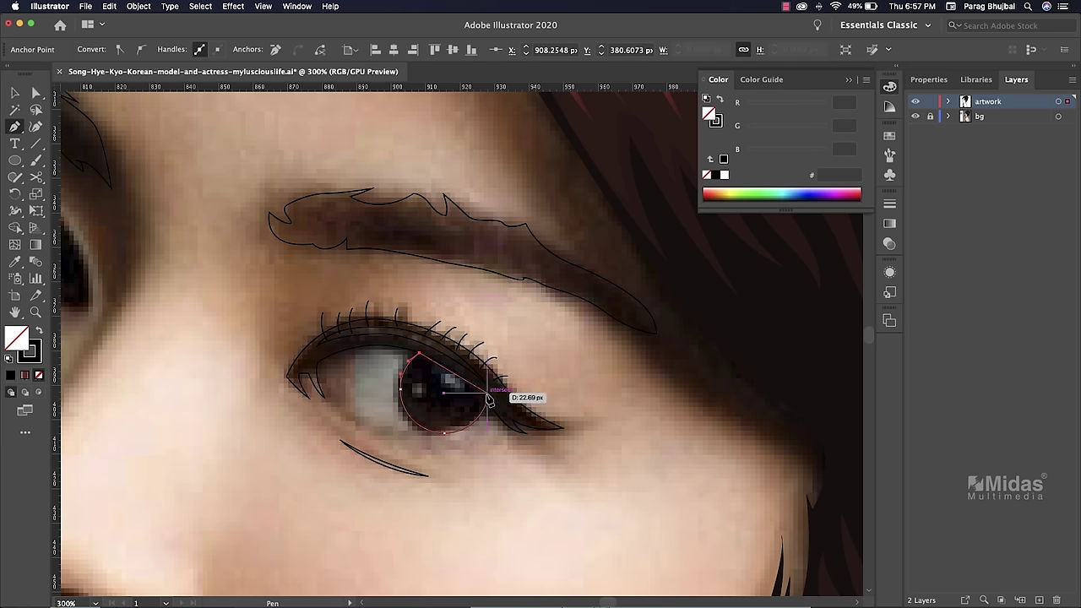
pyautogui.click(516, 440)
pyautogui.hscroll(-2, 523, 456)
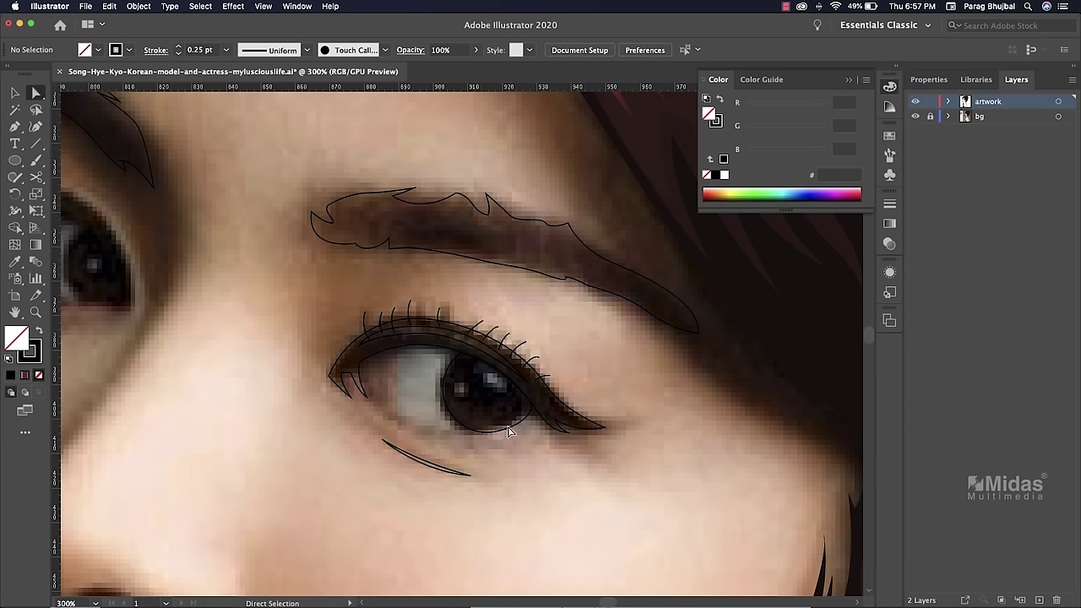
pyautogui.click(503, 434)
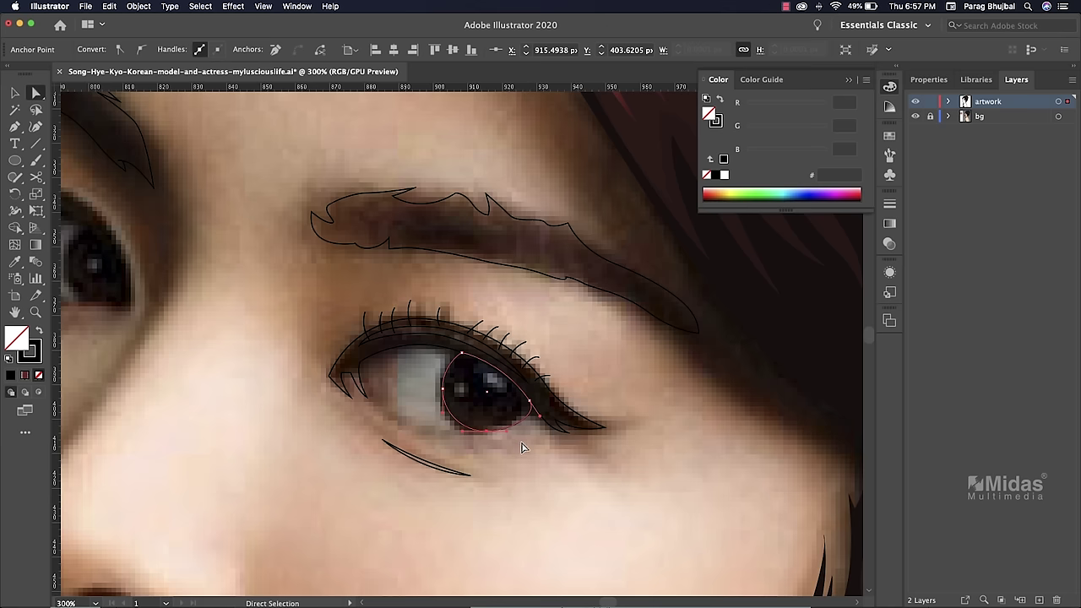
pyautogui.click(447, 424)
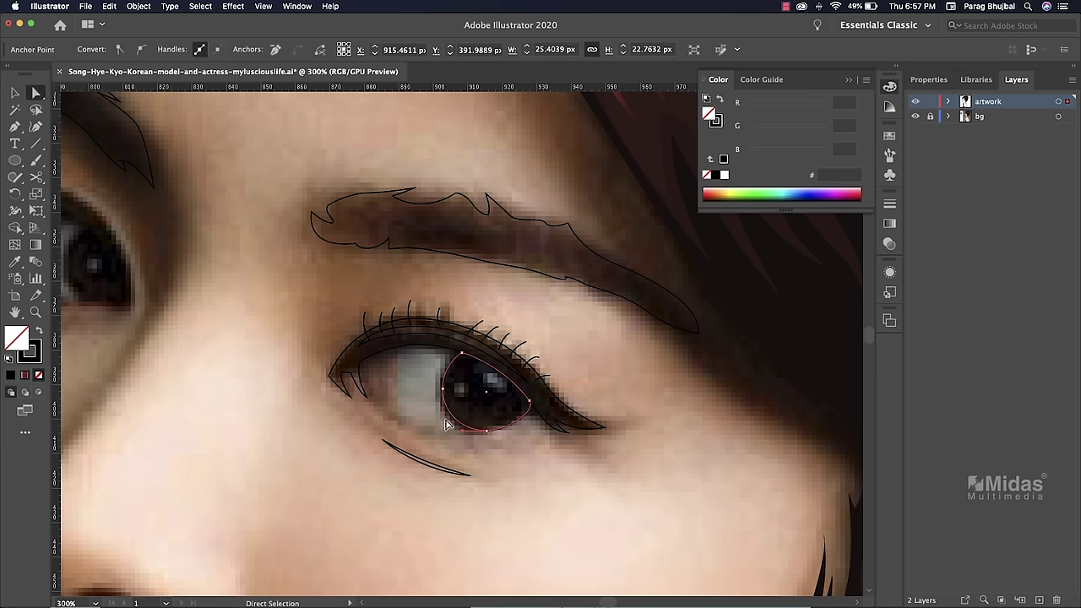
pyautogui.scroll(-5, 443, 424)
pyautogui.scroll(5, 448, 436)
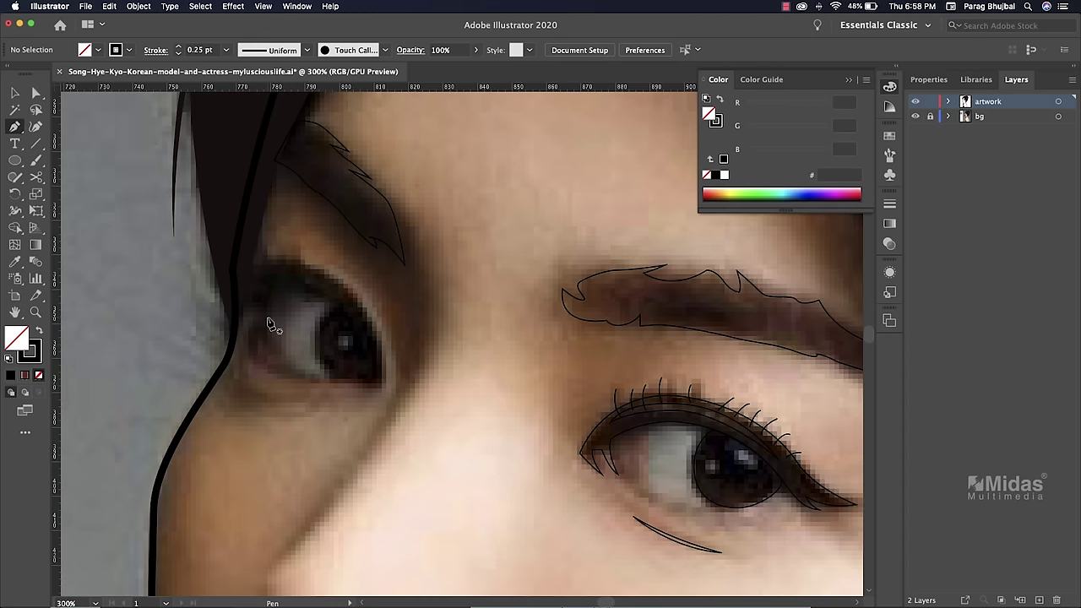
# Step: Trace a curved outline around the left eye's upper lid
pyautogui.click(266, 341)
pyautogui.moveTo(270, 292); pyautogui.dragTo(280, 268)
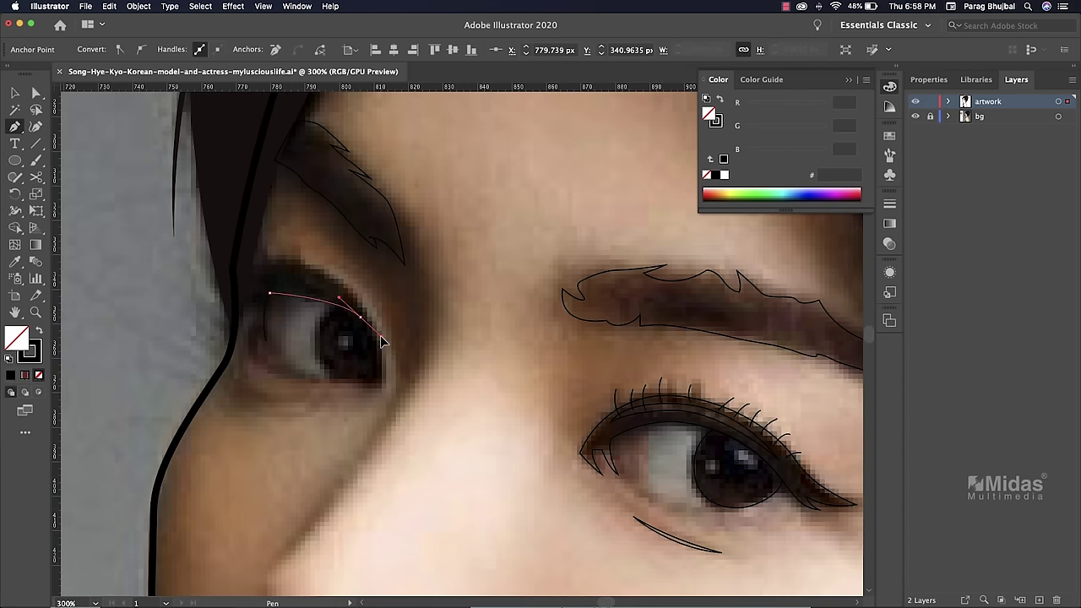
pyautogui.moveTo(381, 340); pyautogui.dragTo(341, 317)
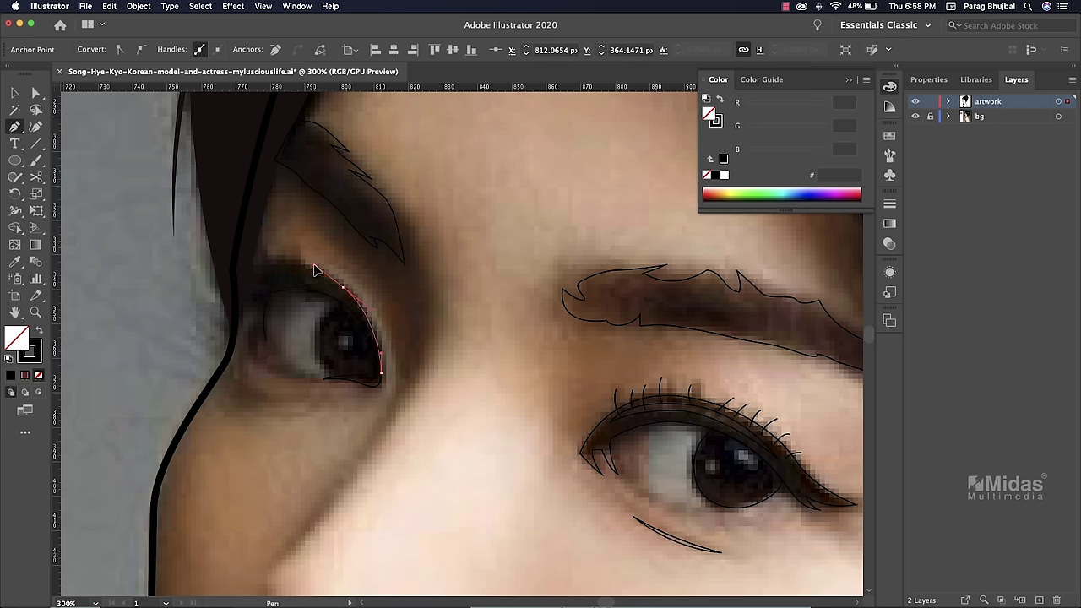
pyautogui.moveTo(248, 271)
pyautogui.mouseDown()
pyautogui.moveTo(239, 324)
pyautogui.moveTo(261, 341)
pyautogui.mouseUp()
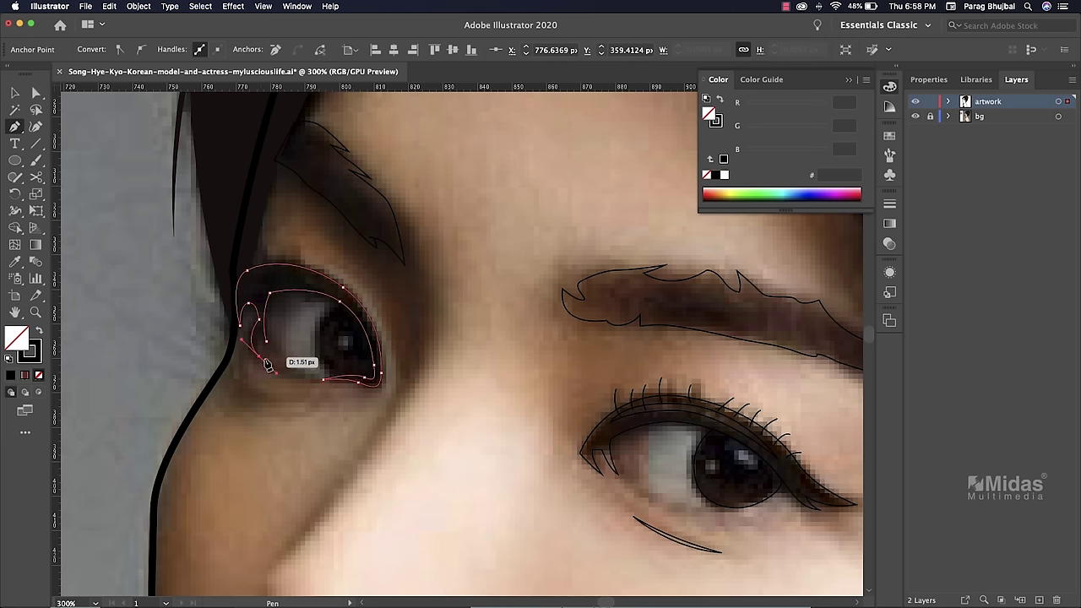
pyautogui.keyDown('ctrl'); pyautogui.click(306, 340); pyautogui.keyUp('ctrl')
pyautogui.scroll(2, 283, 302)
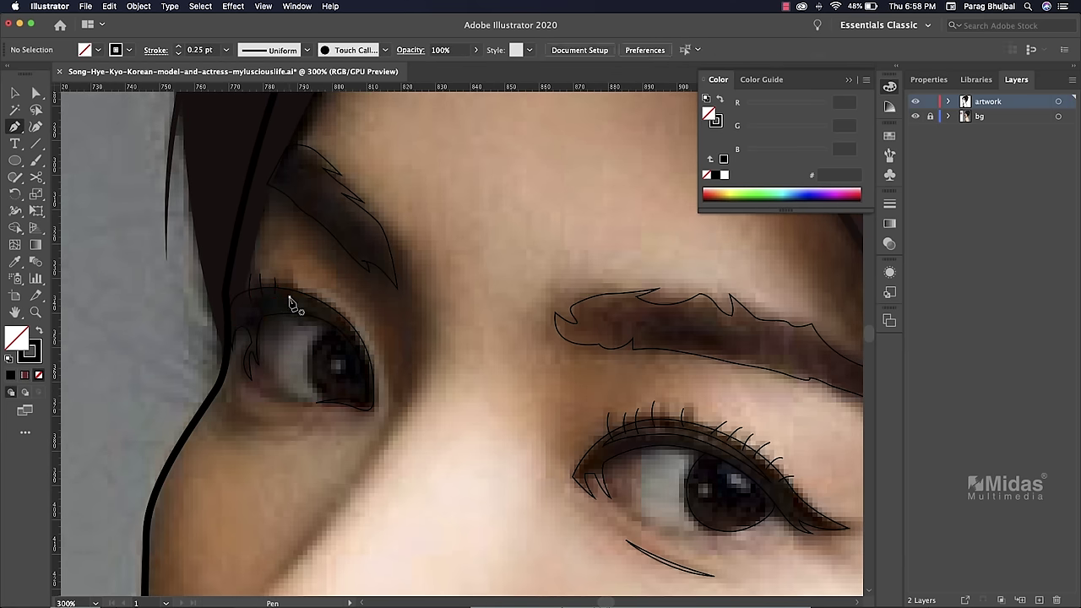
pyautogui.scroll(-4, 228, 371)
# Step: Add an under-eye curve, close the eye's inner corner, and circle the left iris
pyautogui.moveTo(226, 368); pyautogui.dragTo(217, 355)
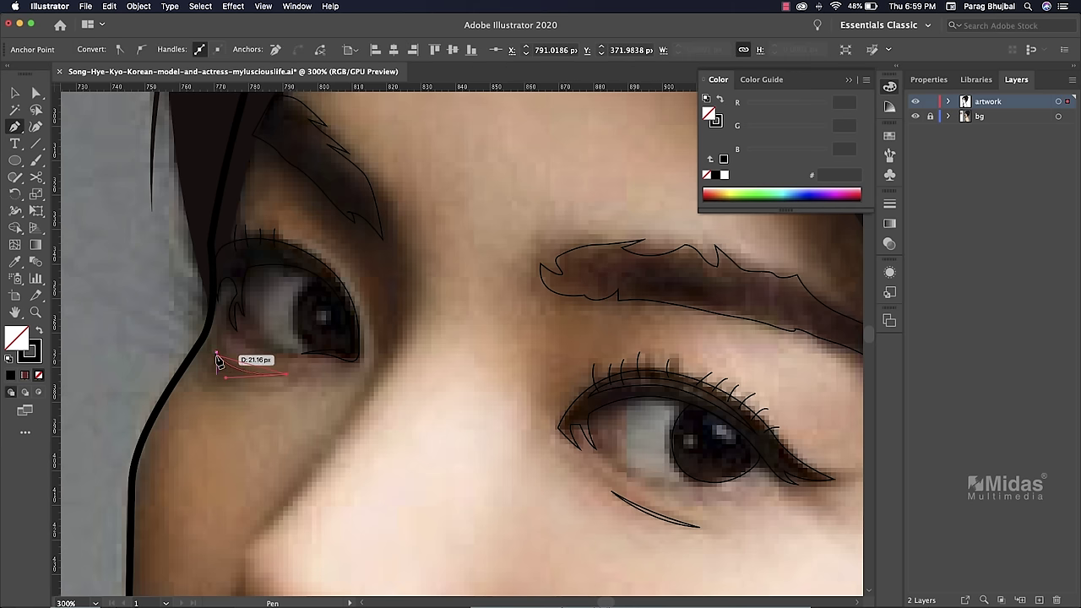
pyautogui.scroll(1, 337, 390)
pyautogui.press('-')
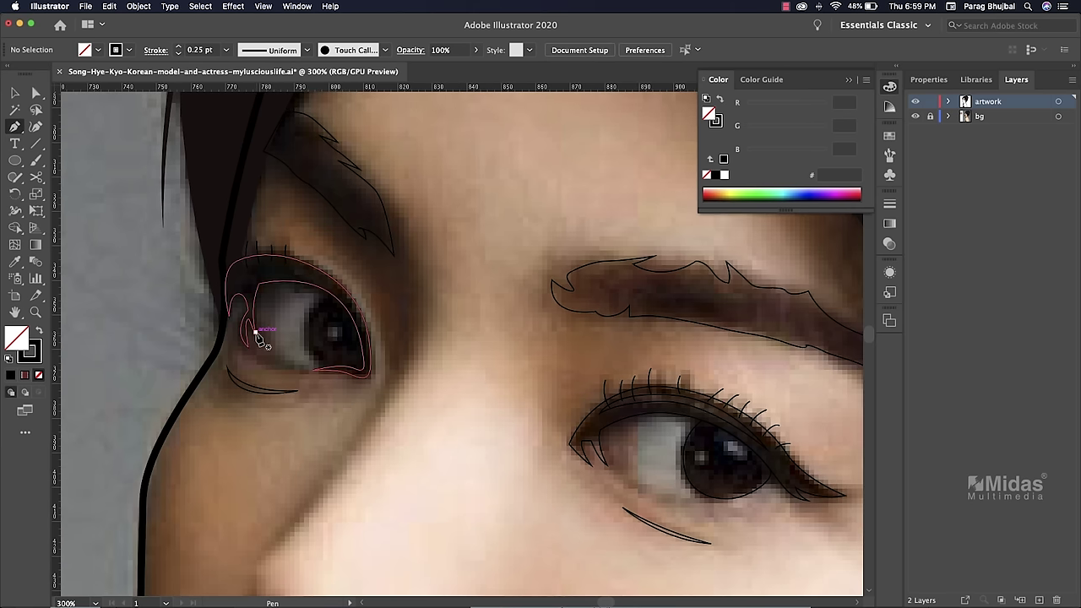
pyautogui.moveTo(256, 334); pyautogui.dragTo(313, 371)
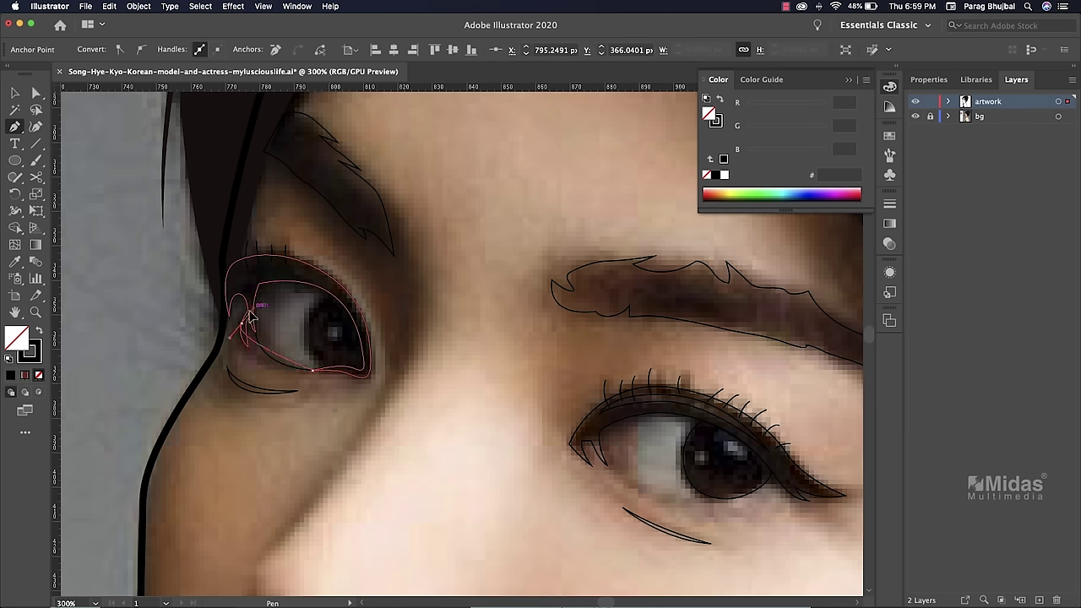
pyautogui.moveTo(256, 335); pyautogui.dragTo(256, 336)
pyautogui.hotkey('ctrl', 'shift', 'a')
pyautogui.press('l')
pyautogui.moveTo(298, 287); pyautogui.dragTo(395, 380)
# Step: Cut the left iris circle where it meets the eyelid
pyautogui.press('v')
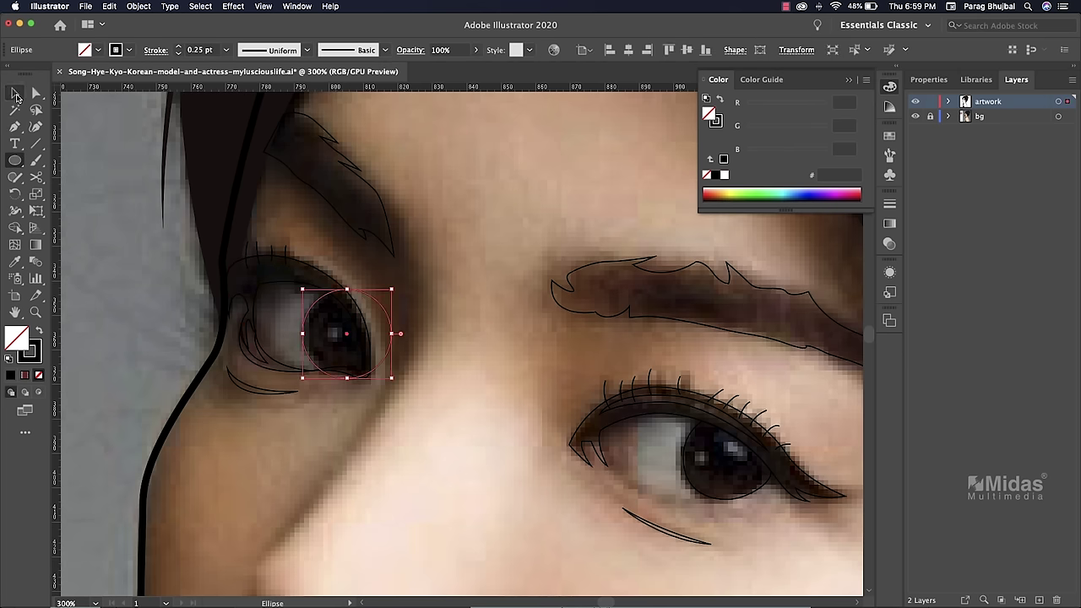
pyautogui.click(420, 361)
pyautogui.click(393, 325)
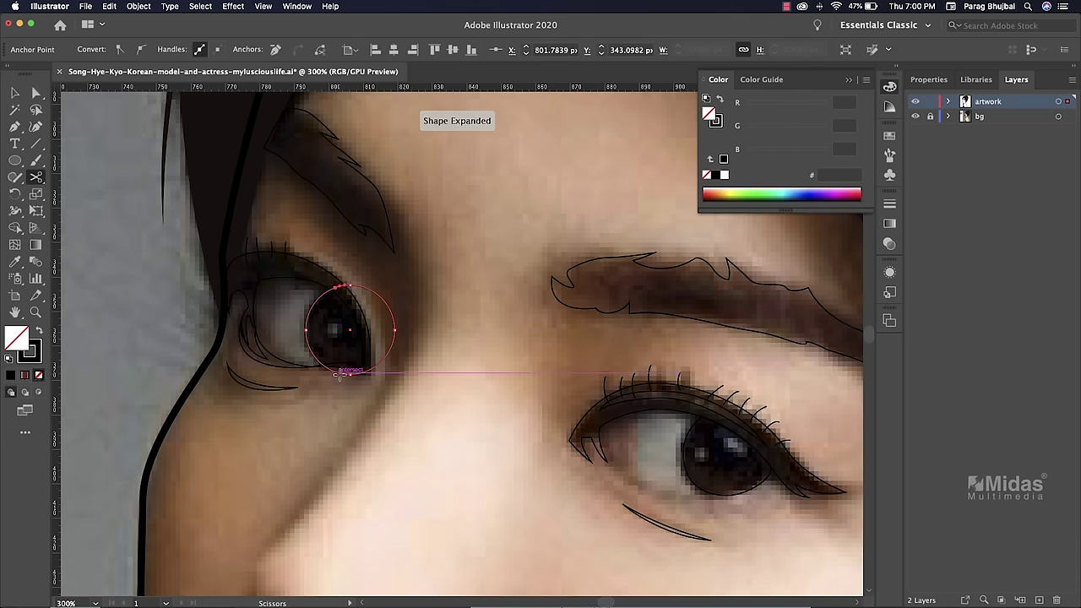
pyautogui.hotkey('ctrl', 'shift', 'a')
# Step: Trace a Pen path around the left iris
pyautogui.press('p')
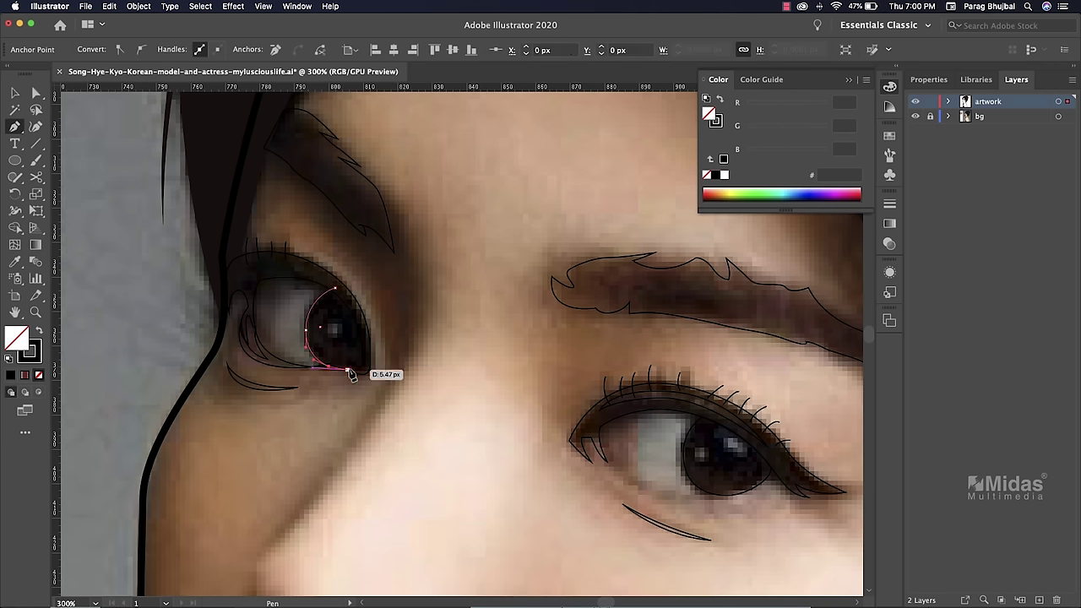
pyautogui.click(329, 366)
pyautogui.click(365, 368)
pyautogui.click(362, 314)
pyautogui.click(336, 288)
pyautogui.press('a')
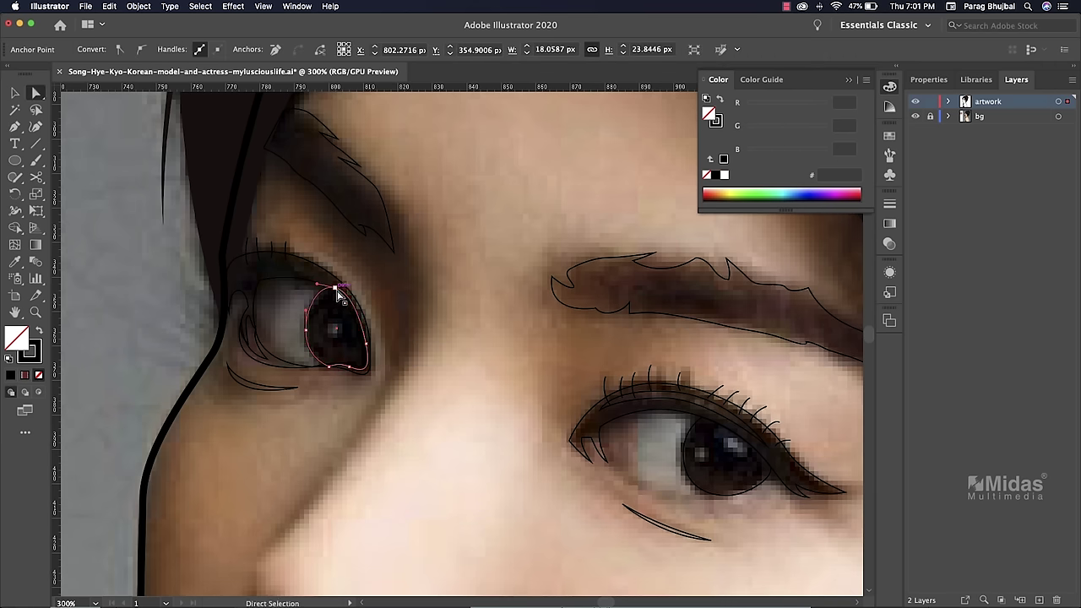
pyautogui.press('p')
# Step: Draw two curved crescent paths inside the left eye
pyautogui.moveTo(196, 257)
pyautogui.mouseDown()
pyautogui.moveTo(199, 317)
pyautogui.moveTo(293, 331)
pyautogui.mouseUp()
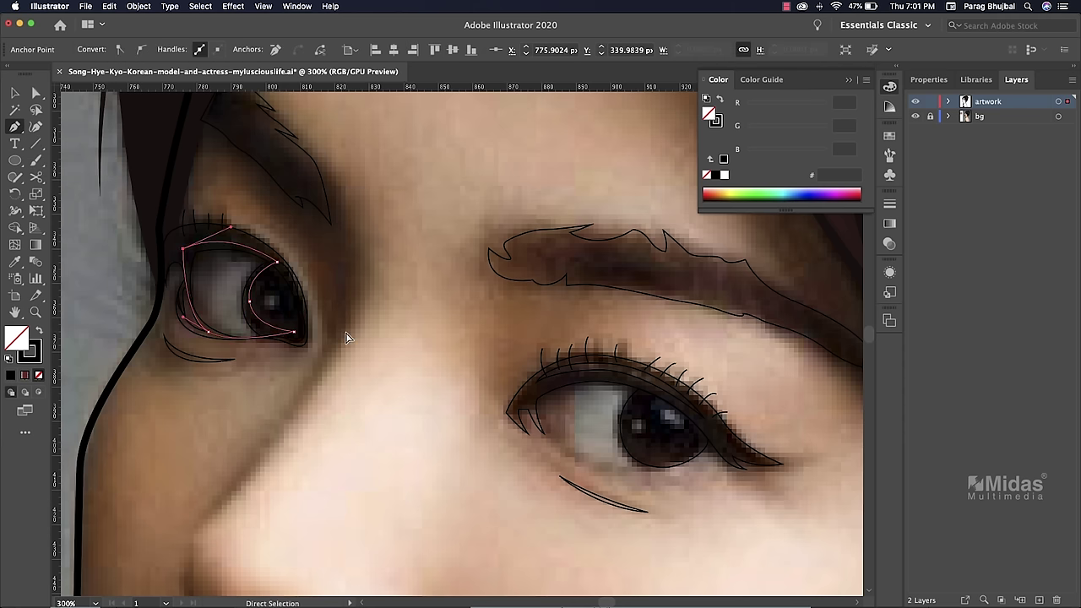
pyautogui.moveTo(222, 304); pyautogui.dragTo(234, 337)
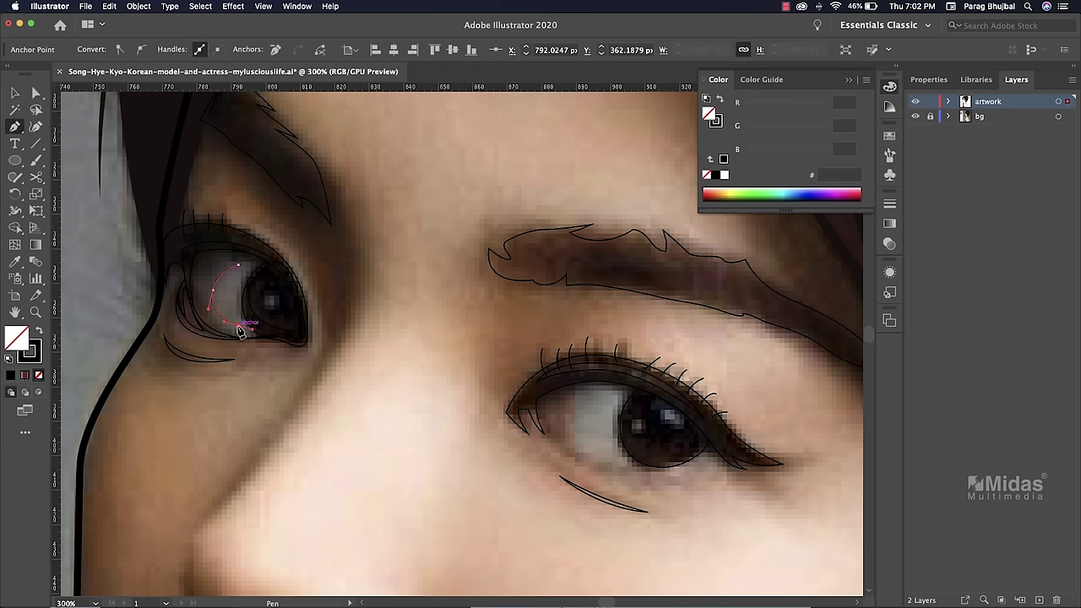
pyautogui.moveTo(249, 275); pyautogui.dragTo(251, 276)
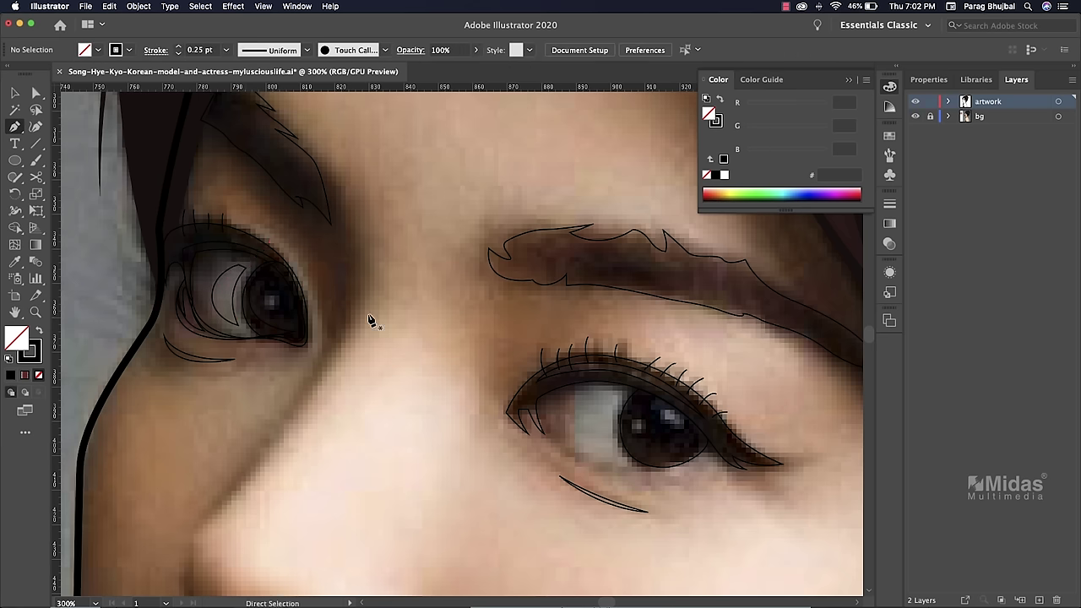
pyautogui.moveTo(178, 235); pyautogui.dragTo(182, 313)
pyautogui.moveTo(195, 355); pyautogui.dragTo(195, 355)
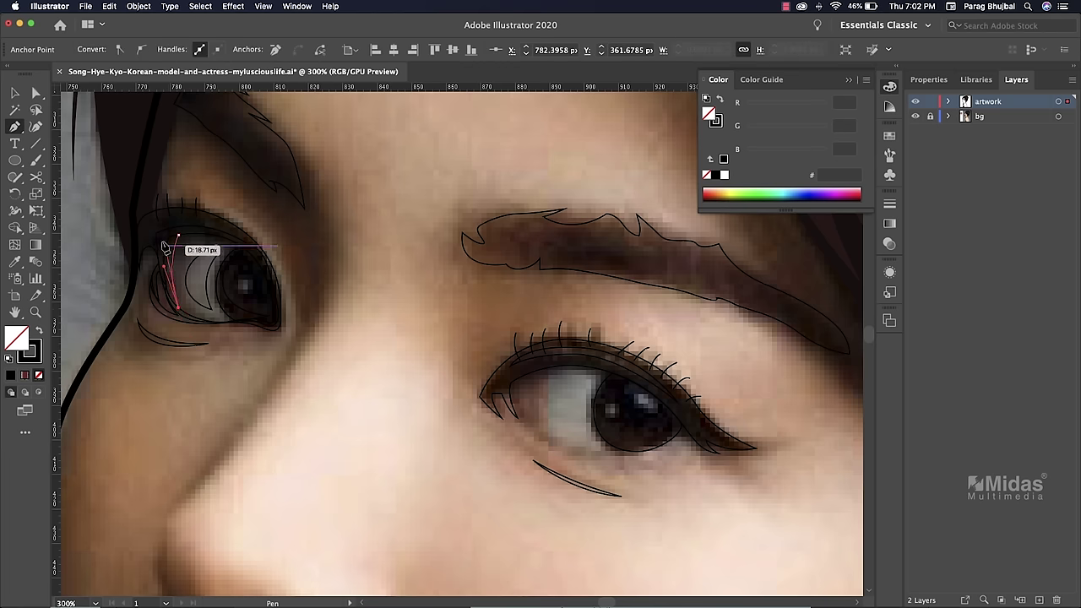
pyautogui.moveTo(165, 247); pyautogui.dragTo(169, 237)
pyautogui.press('Escape')
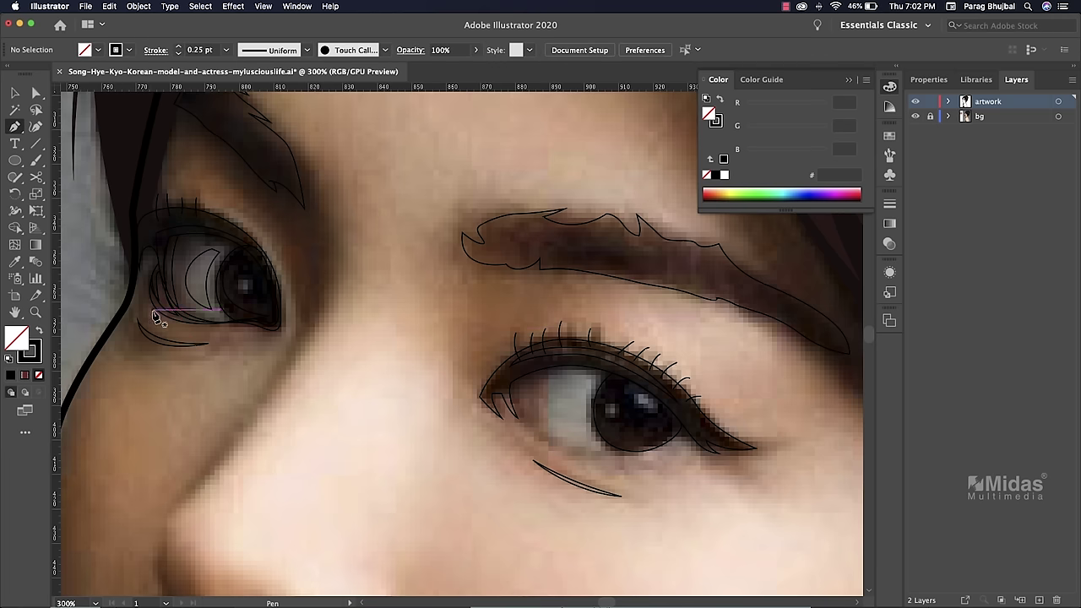
pyautogui.moveTo(217, 338)
pyautogui.mouseDown()
pyautogui.moveTo(179, 340)
pyautogui.moveTo(121, 263)
pyautogui.mouseUp()
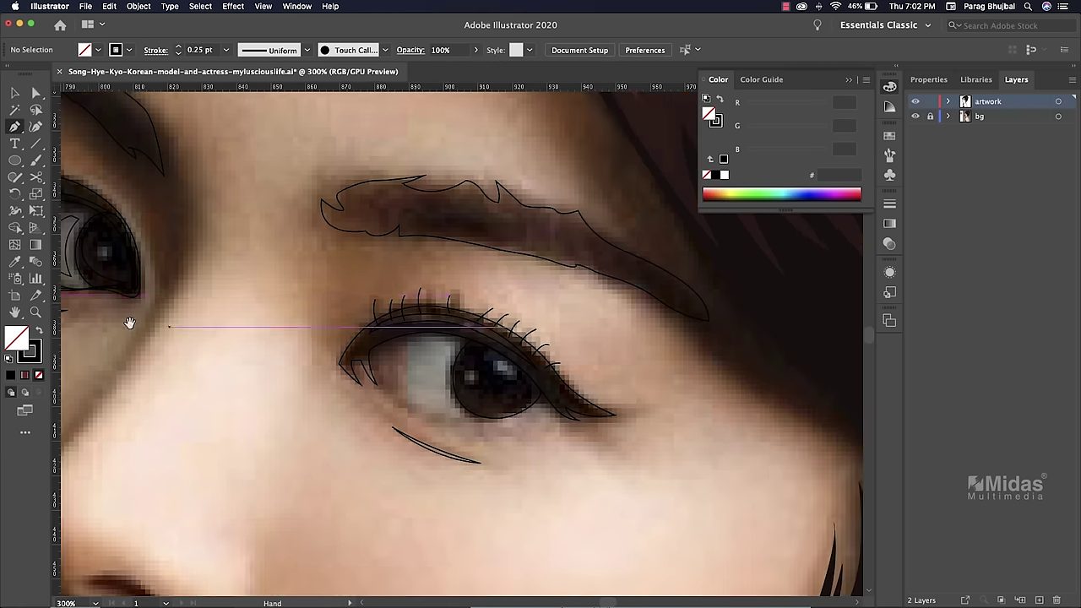
# Step: Trace the right eye's outline and a closed eye-white crescent inside it
pyautogui.click(371, 312)
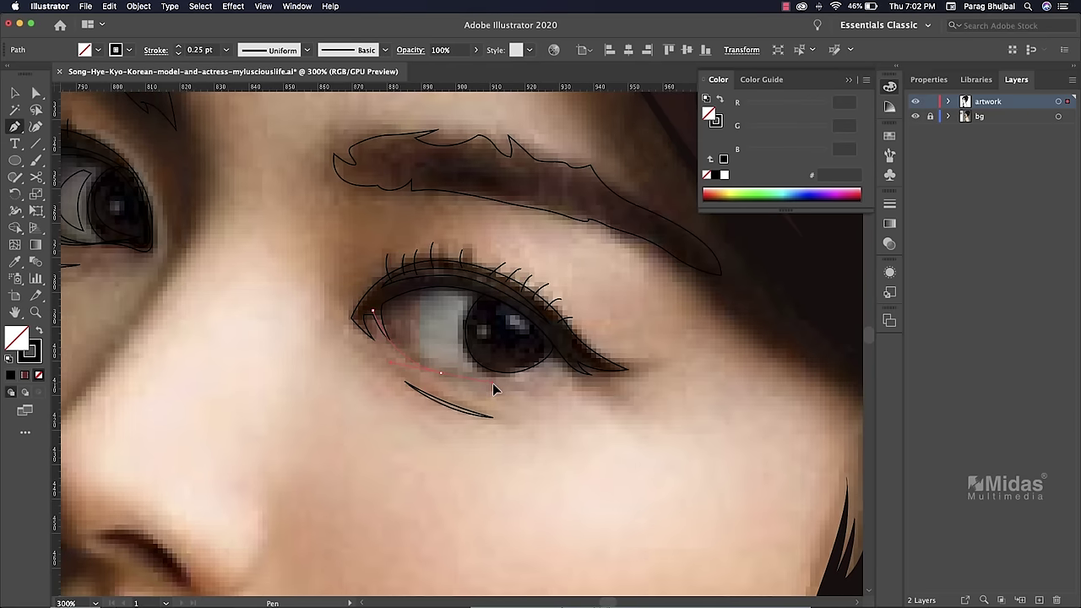
pyautogui.moveTo(494, 388); pyautogui.dragTo(493, 385)
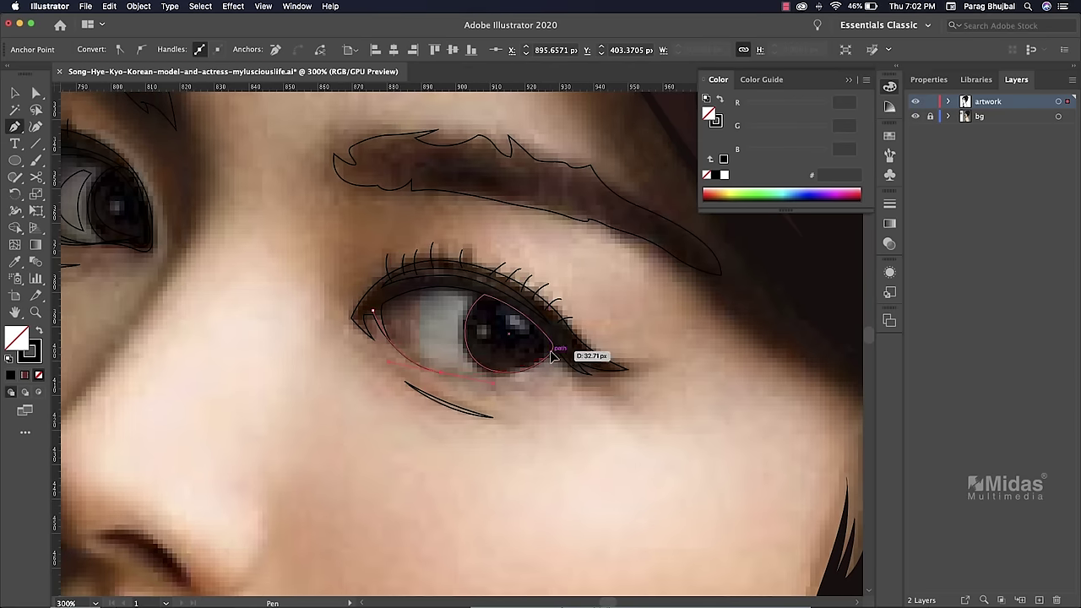
pyautogui.click(375, 314)
pyautogui.moveTo(414, 291); pyautogui.dragTo(415, 253)
pyautogui.click(382, 314)
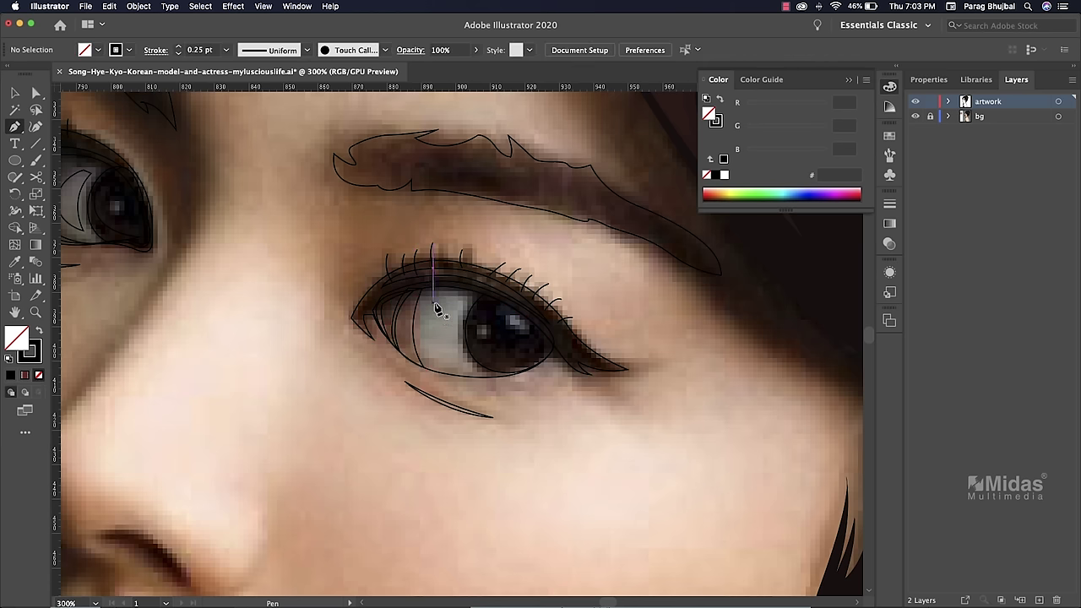
pyautogui.moveTo(463, 365); pyautogui.dragTo(465, 369)
pyautogui.moveTo(461, 304); pyautogui.dragTo(478, 278)
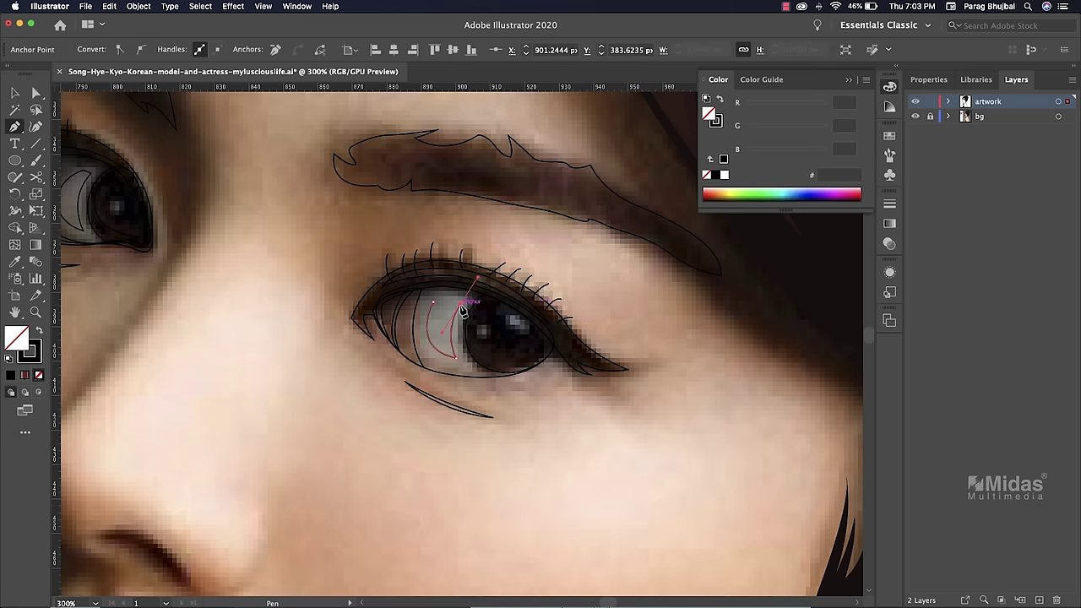
pyautogui.press('super+minus')
pyautogui.press('super+plus')
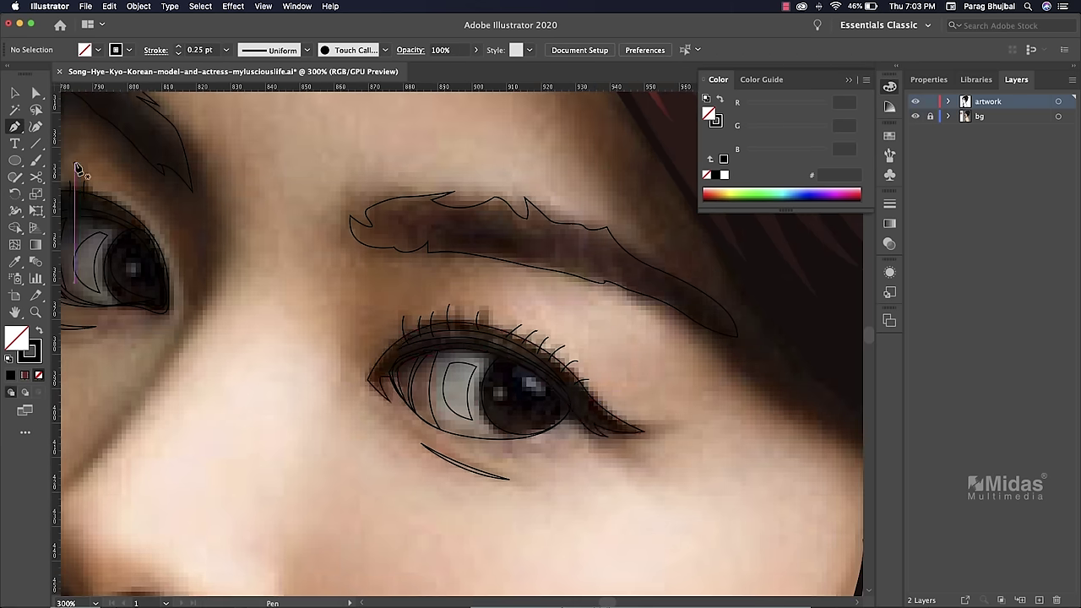
pyautogui.click(477, 369)
# Step: Add two small highlight ellipses on the right iris
pyautogui.scroll(-3, 587, 362)
pyautogui.hscroll(3, 587, 361)
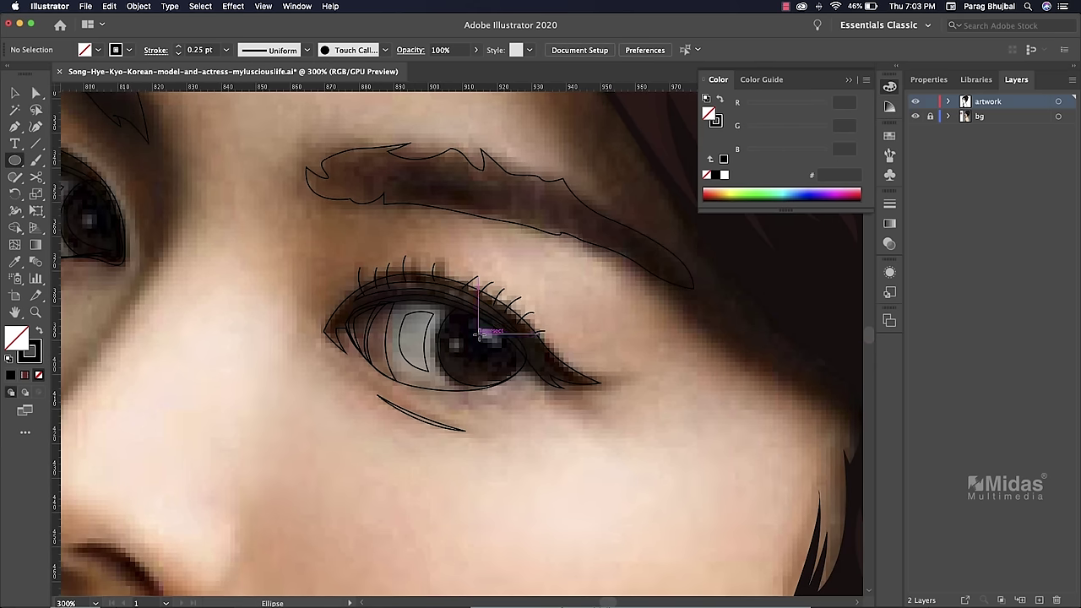
pyautogui.moveTo(478, 335)
pyautogui.mouseDown()
pyautogui.moveTo(491, 341)
pyautogui.moveTo(489, 372)
pyautogui.mouseUp()
pyautogui.press('v')
pyautogui.press('super+minus')
pyautogui.press('super+plus')
pyautogui.moveTo(602, 435); pyautogui.dragTo(602, 422)
# Step: Draw a curved shading path under the right iris
pyautogui.click(491, 362)
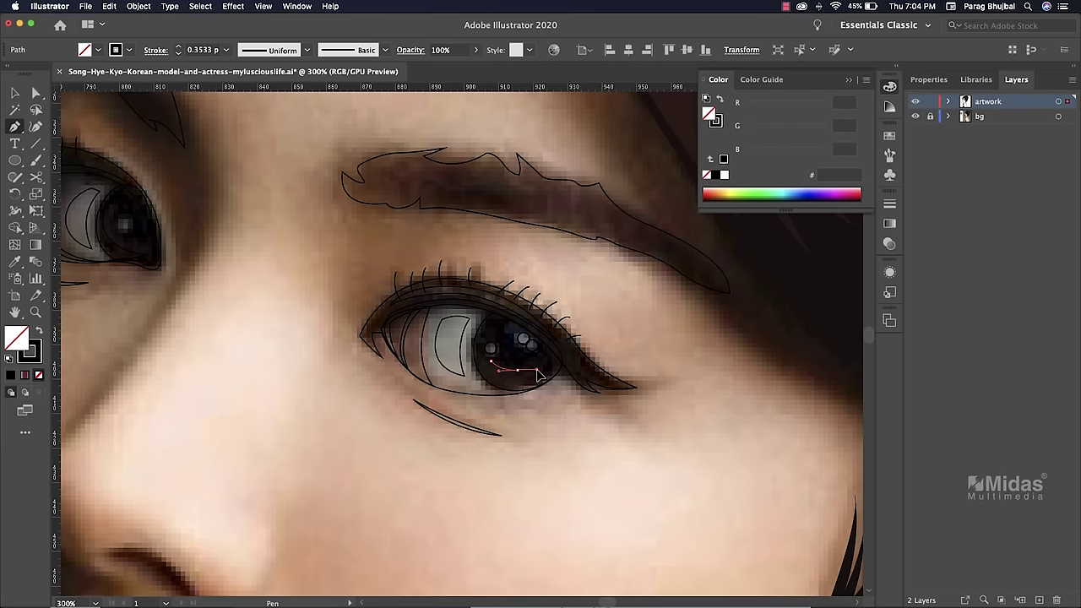
pyautogui.moveTo(517, 369); pyautogui.dragTo(549, 372)
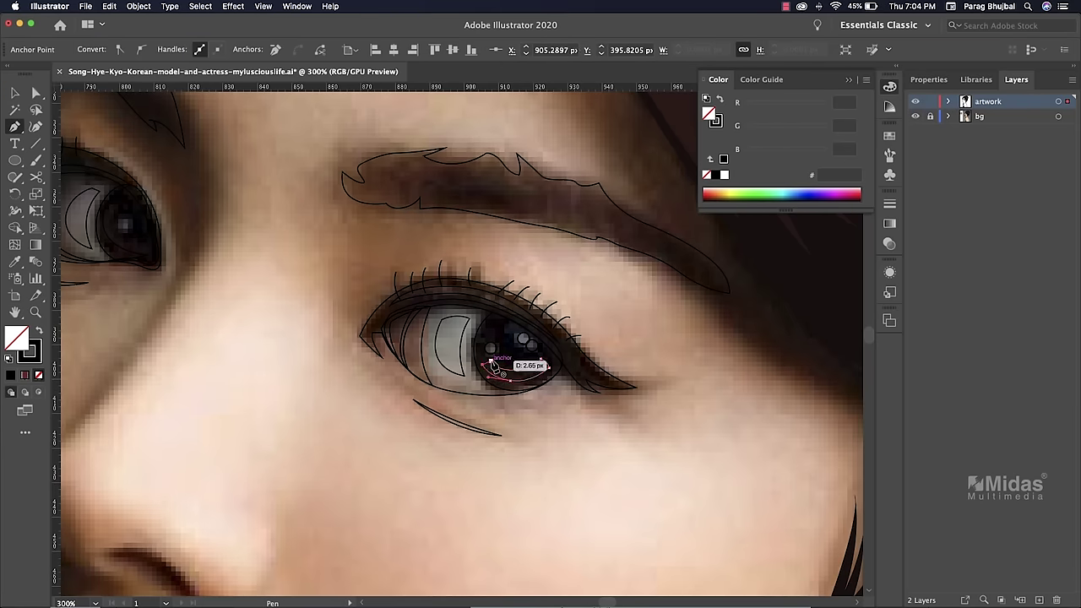
pyautogui.keyDown('super'); pyautogui.click(562, 442); pyautogui.keyUp('super')
pyautogui.press('super+minus')
pyautogui.press('super+minus')
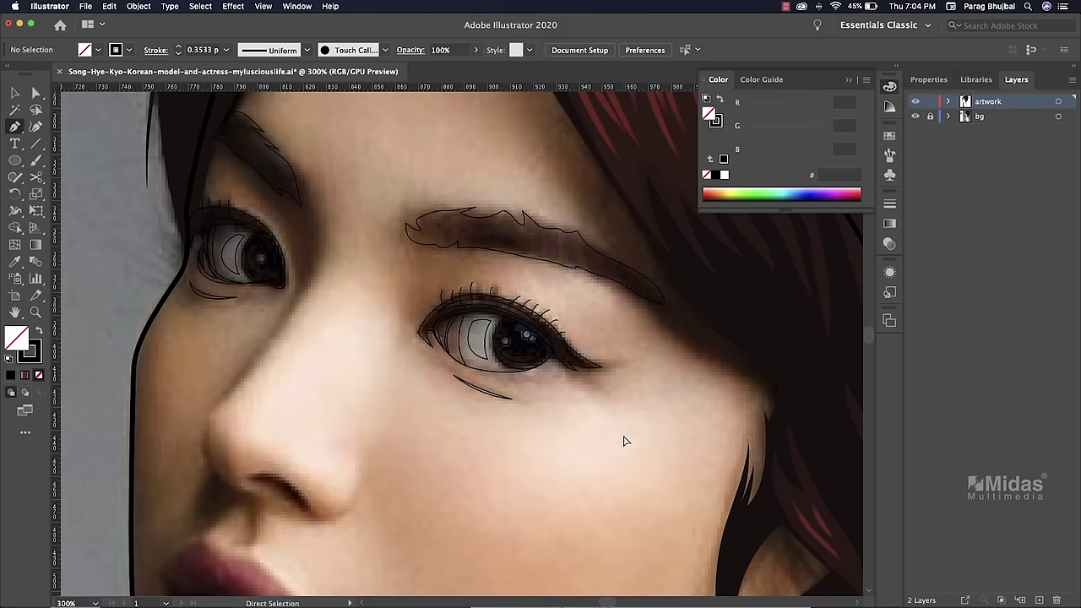
pyautogui.press('super+minus')
pyautogui.press('super+plus')
# Step: Draw a closed curved shape and a tiny highlight ellipse inside the left iris
pyautogui.moveTo(440, 264)
pyautogui.mouseDown()
pyautogui.moveTo(445, 301)
pyautogui.moveTo(471, 339)
pyautogui.mouseUp()
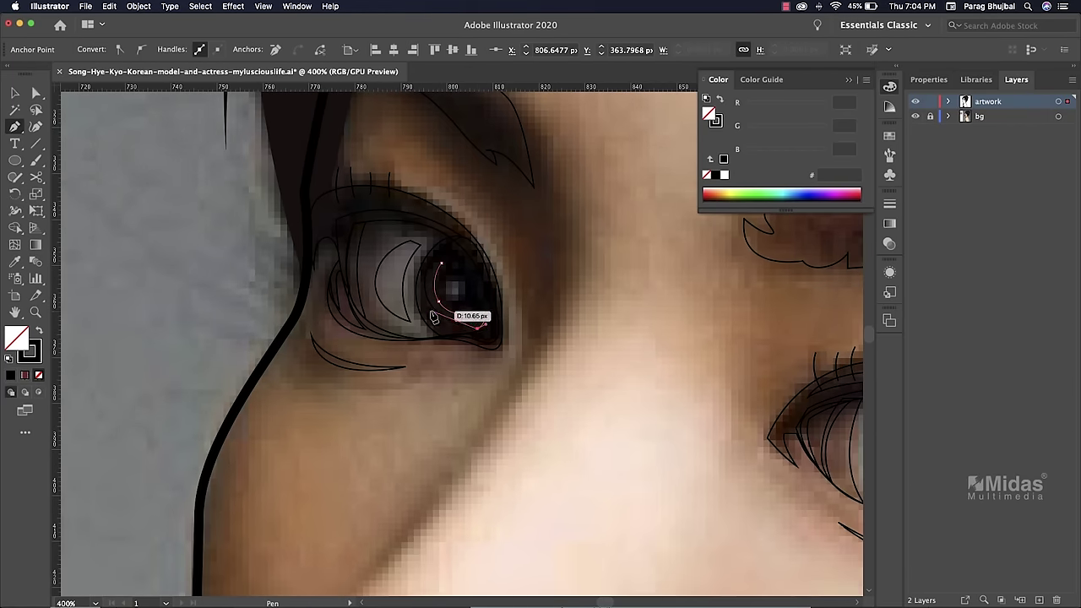
pyautogui.click(437, 263)
pyautogui.keyDown('super'); pyautogui.click(409, 270); pyautogui.keyUp('super')
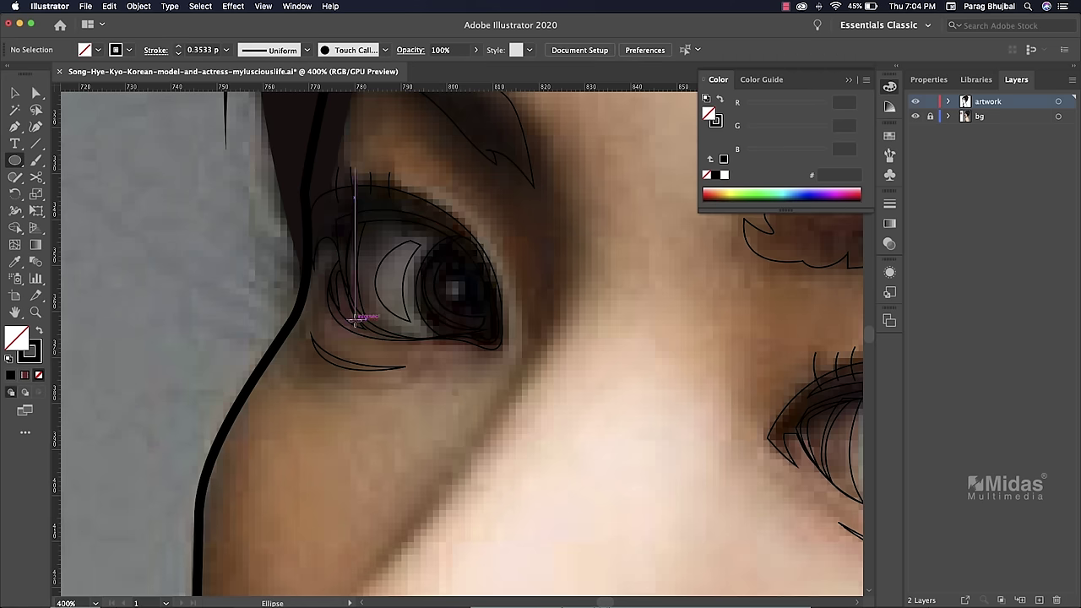
pyautogui.moveTo(449, 286); pyautogui.dragTo(455, 290)
pyautogui.scroll(-2, 572, 332)
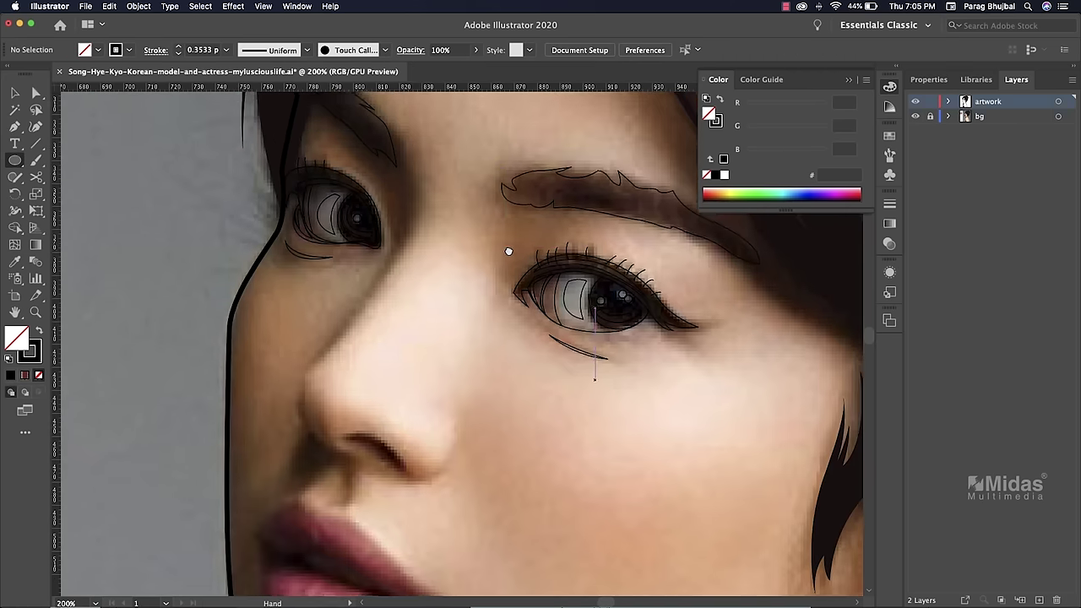
pyautogui.press('v')
pyautogui.click(339, 210)
# Step: Fill both eyebrows with a dark colour
pyautogui.keyDown('shift'); pyautogui.click(535, 272); pyautogui.keyUp('shift')
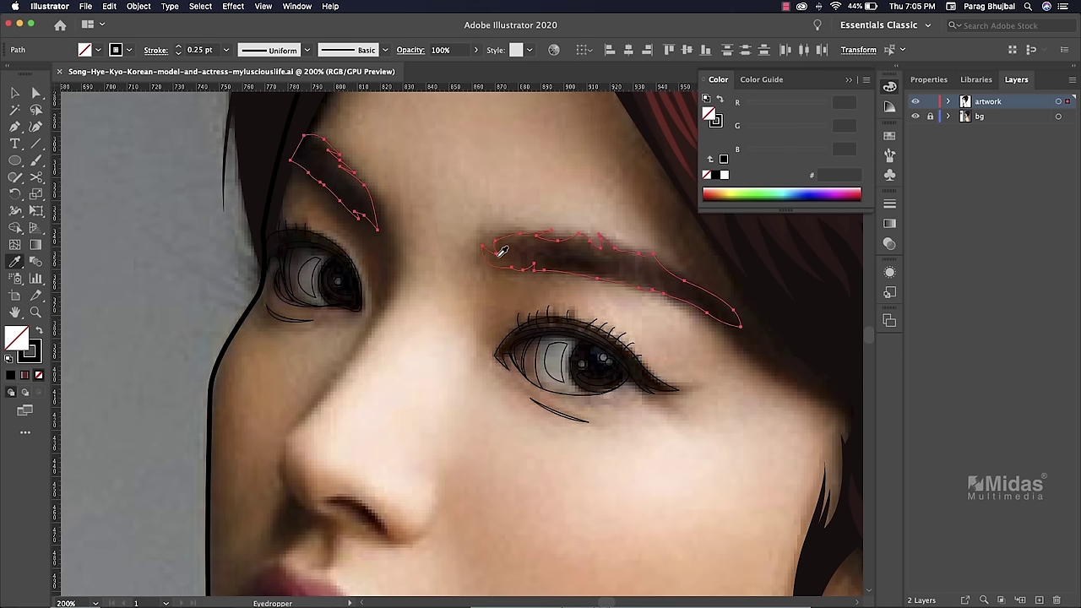
pyautogui.hotkey('shift', 'x')
pyautogui.click(135, 143)
pyautogui.press('super+s')
pyautogui.scroll(-1, 503, 415)
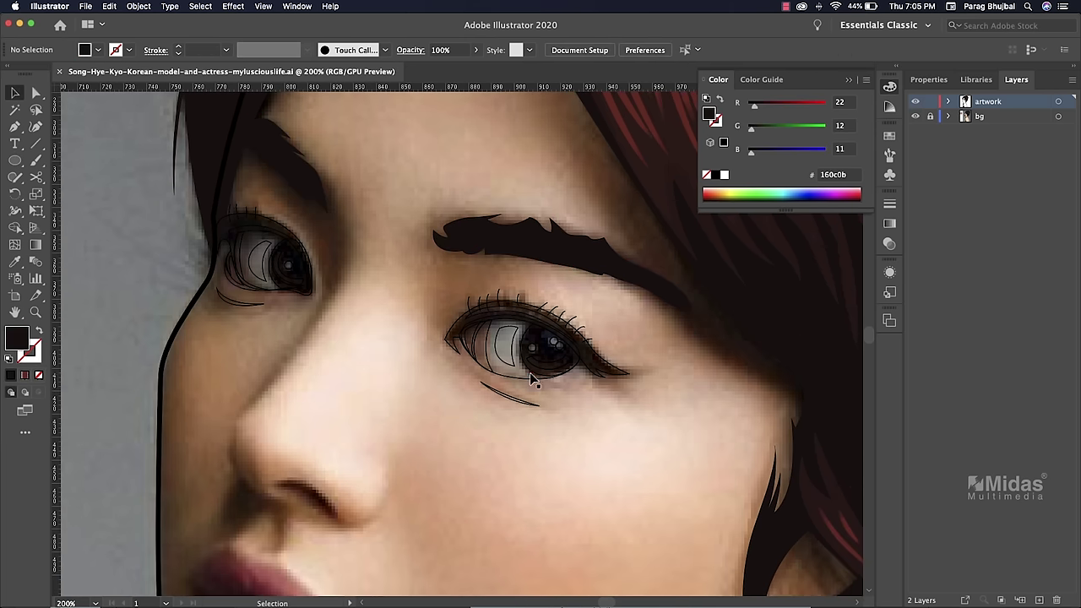
# Step: Give both iris shapes a dark red swatch fill
pyautogui.click(545, 371)
pyautogui.keyDown('shift'); pyautogui.click(371, 319); pyautogui.keyUp('shift')
pyautogui.scroll(-2, 385, 332)
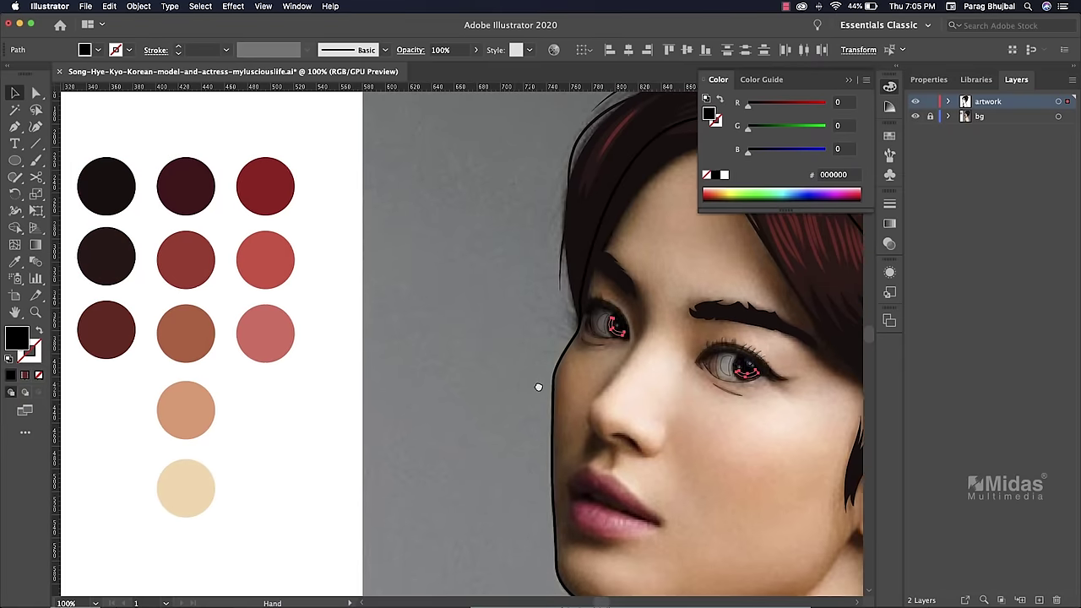
pyautogui.press('v')
pyautogui.click(87, 317)
pyautogui.scroll(2, 695, 379)
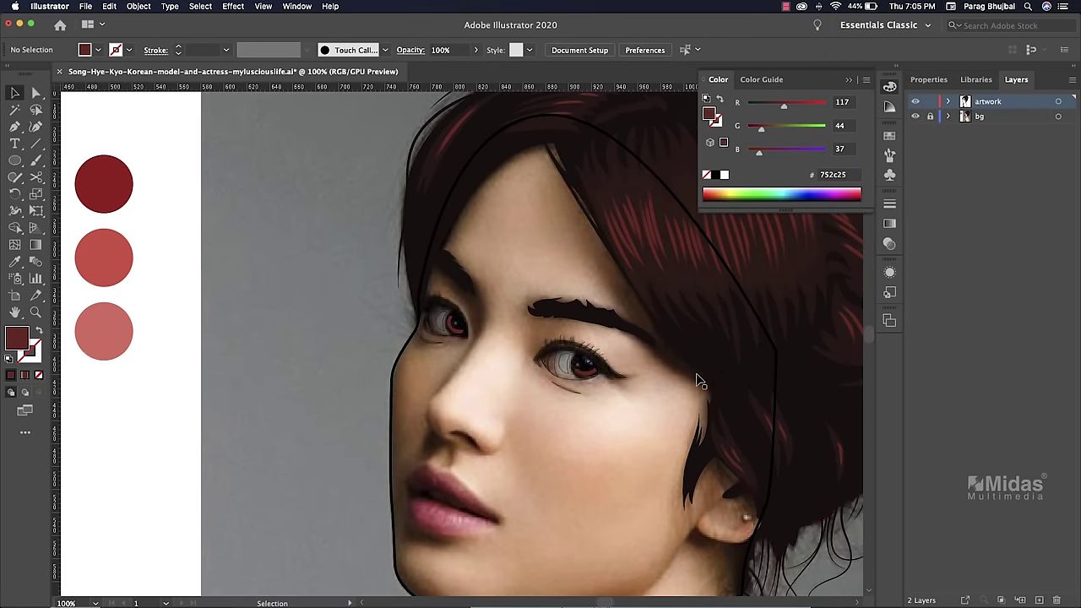
pyautogui.scroll(1, 470, 284)
# Step: Fill both irises with near-black using the Eyedropper
pyautogui.press('v')
pyautogui.click(572, 395)
pyautogui.keyDown('shift'); pyautogui.click(203, 241); pyautogui.keyUp('shift')
pyautogui.press('i')
pyautogui.click(606, 365)
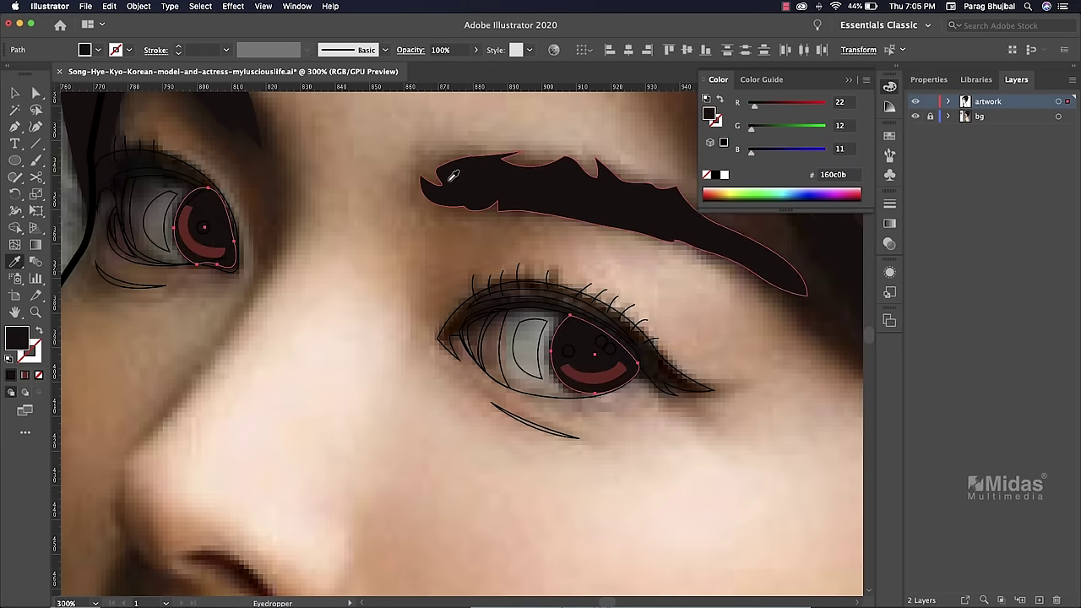
pyautogui.press('v')
# Step: Fill both eyes' highlight ellipses and eye-white crescents with white
pyautogui.click(605, 349)
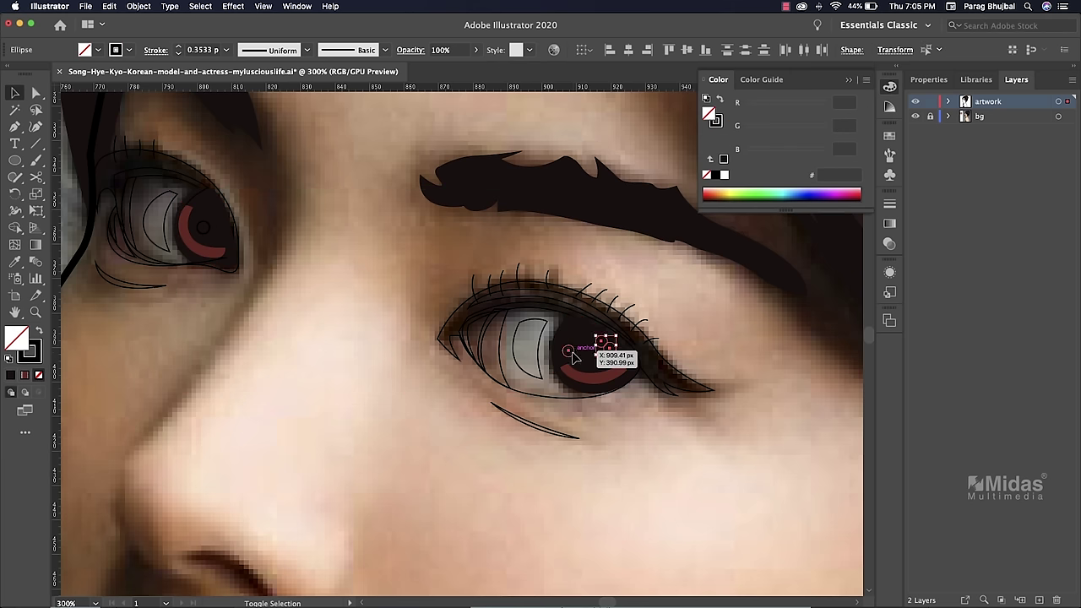
pyautogui.keyDown('shift'); pyautogui.click(205, 230); pyautogui.keyUp('shift')
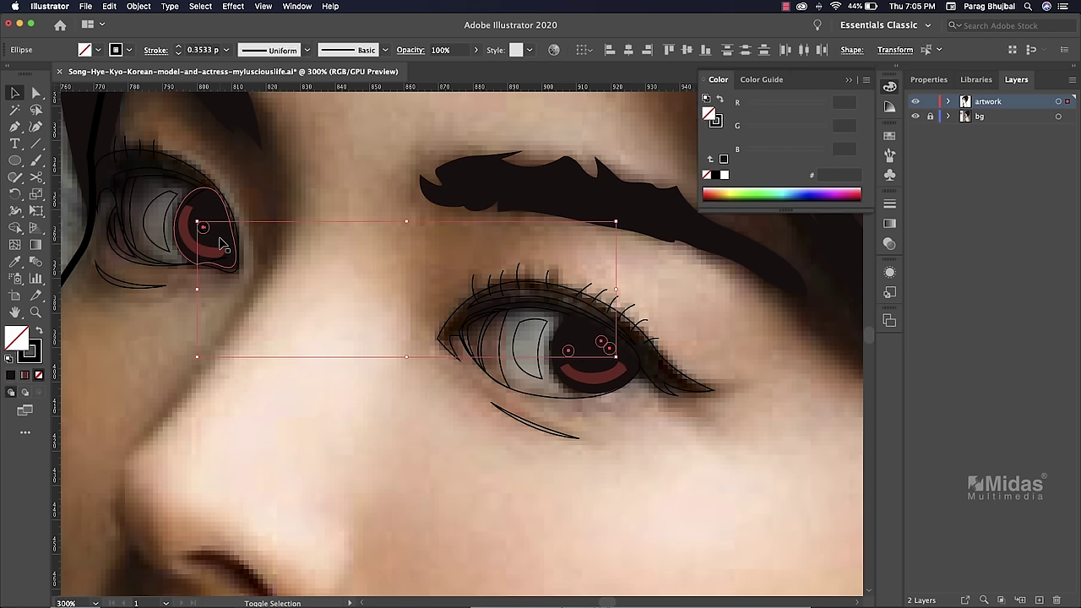
pyautogui.doubleClick(26, 348)
pyautogui.click(1004, 169)
pyautogui.click(381, 207)
pyautogui.click(532, 382)
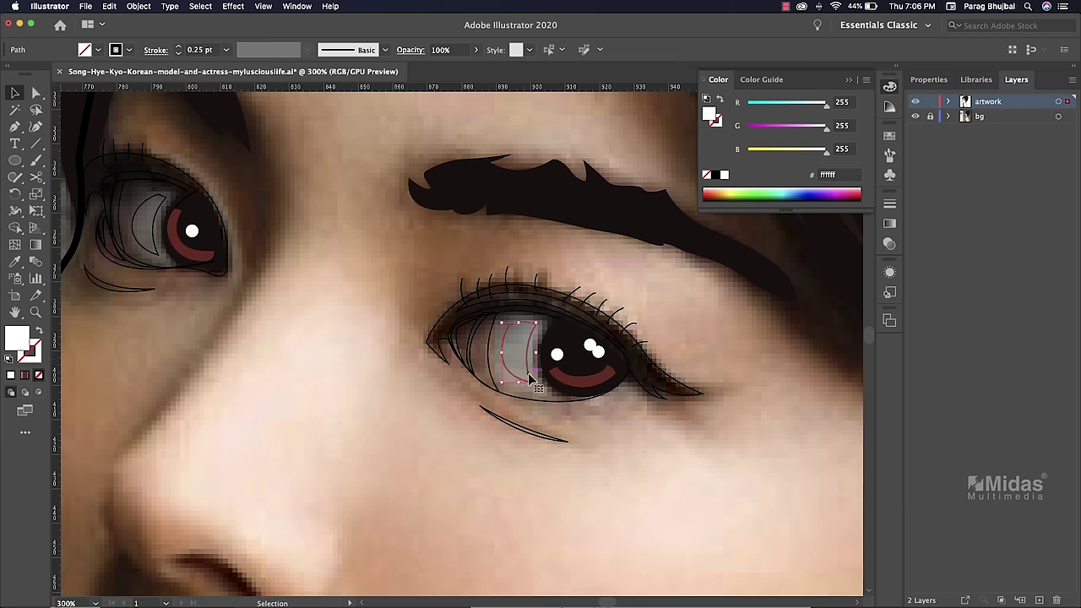
pyautogui.keyDown('shift'); pyautogui.click(148, 218); pyautogui.keyUp('shift')
pyautogui.click(724, 174)
# Step: Fill the lower lash line under the left eye with sampled black
pyautogui.moveTo(304, 185); pyautogui.dragTo(441, 282)
pyautogui.moveTo(476, 315); pyautogui.dragTo(316, 205)
pyautogui.press('v')
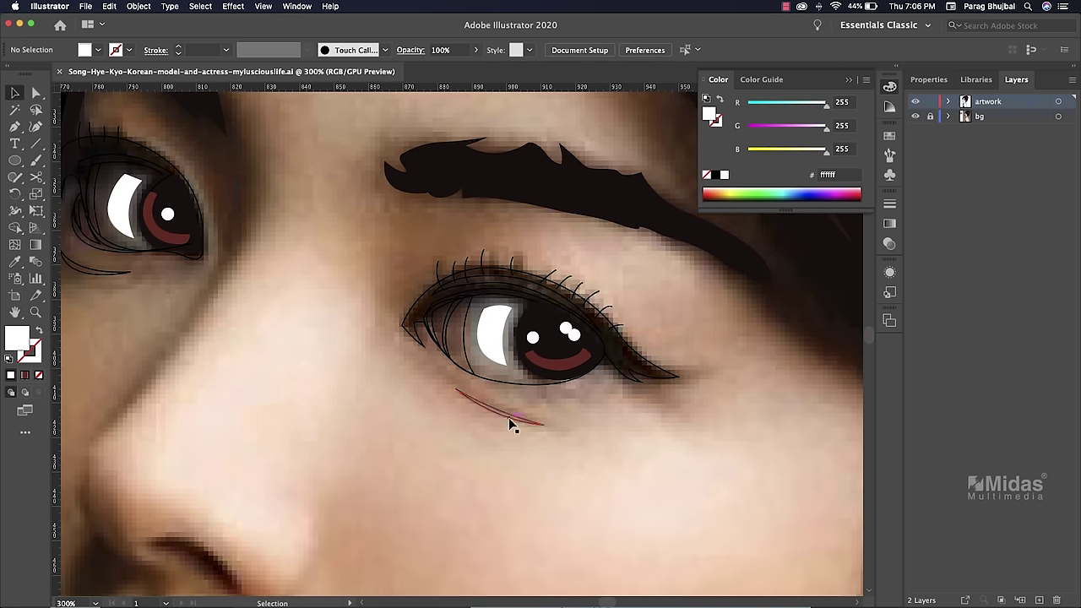
pyautogui.click(506, 412)
pyautogui.click(303, 220)
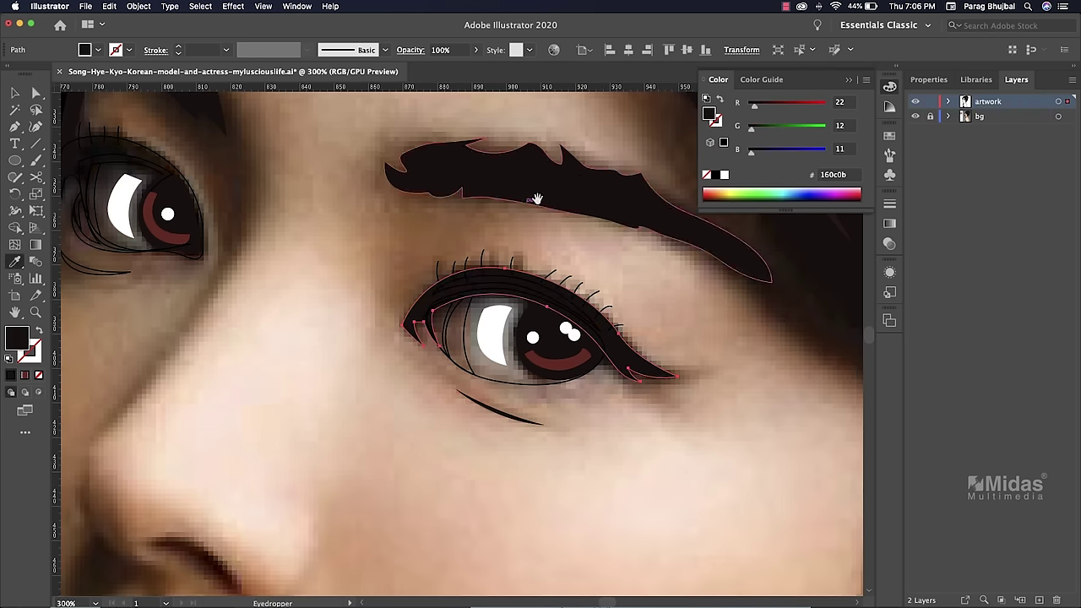
pyautogui.moveTo(535, 193); pyautogui.dragTo(609, 234)
pyautogui.click(243, 205)
pyautogui.click(160, 310)
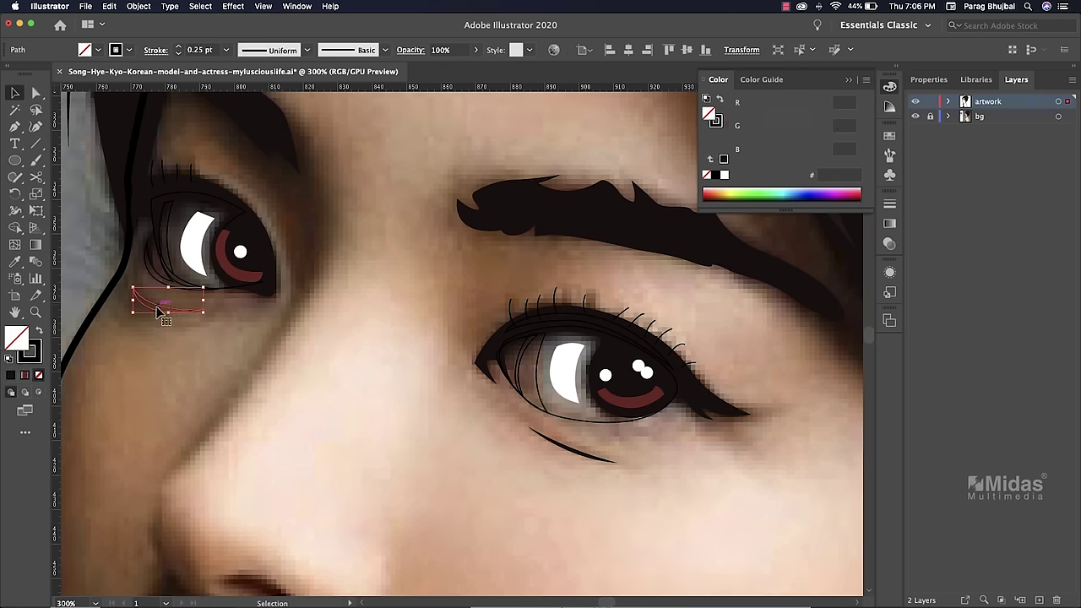
pyautogui.press('i')
pyautogui.click(230, 309)
pyautogui.keyDown('super'); pyautogui.click(602, 322); pyautogui.keyUp('super')
# Step: Sample the dark maroon swatch as the new fill colour
pyautogui.scroll(-3, 357, 330)
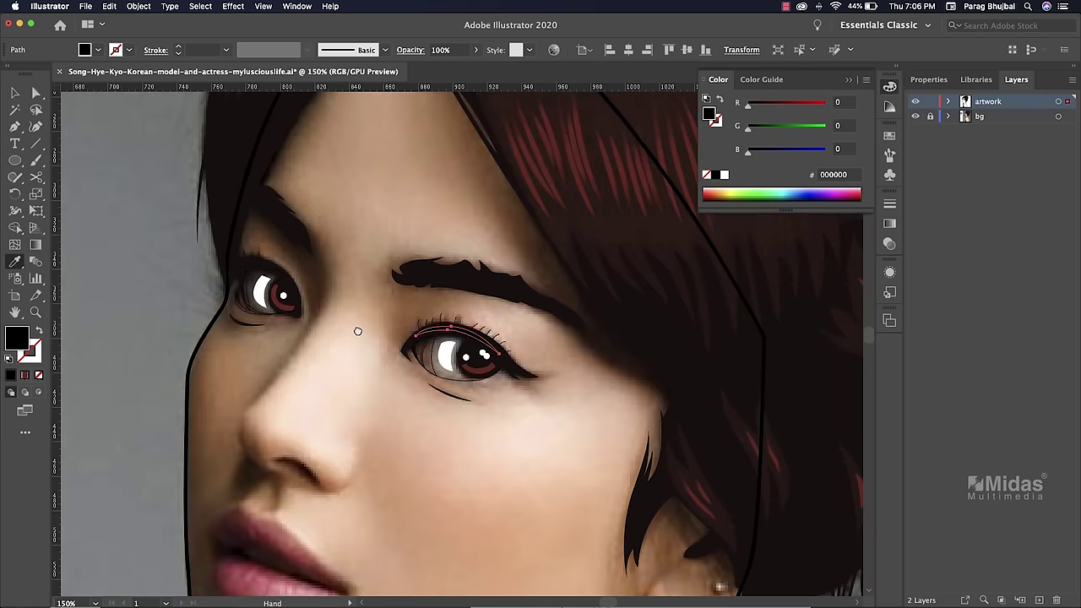
pyautogui.moveTo(357, 331); pyautogui.dragTo(591, 301)
pyautogui.click(224, 177)
pyautogui.moveTo(439, 245); pyautogui.dragTo(57, 144)
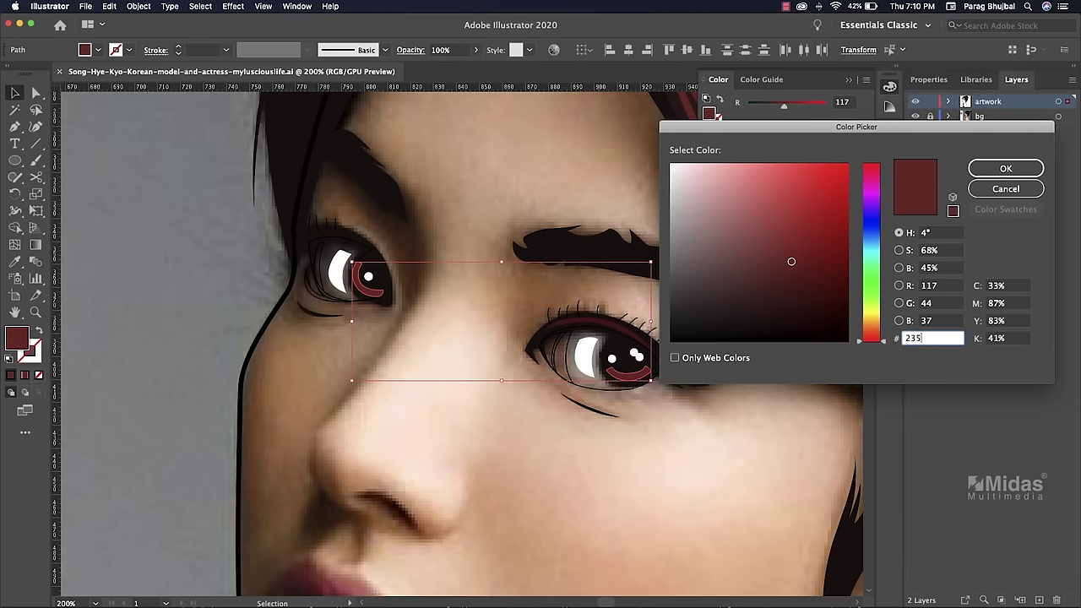
# Step: Make the irises blue-grey and recolour the highlight to pale grey e0d4d4
pyautogui.press('Return')
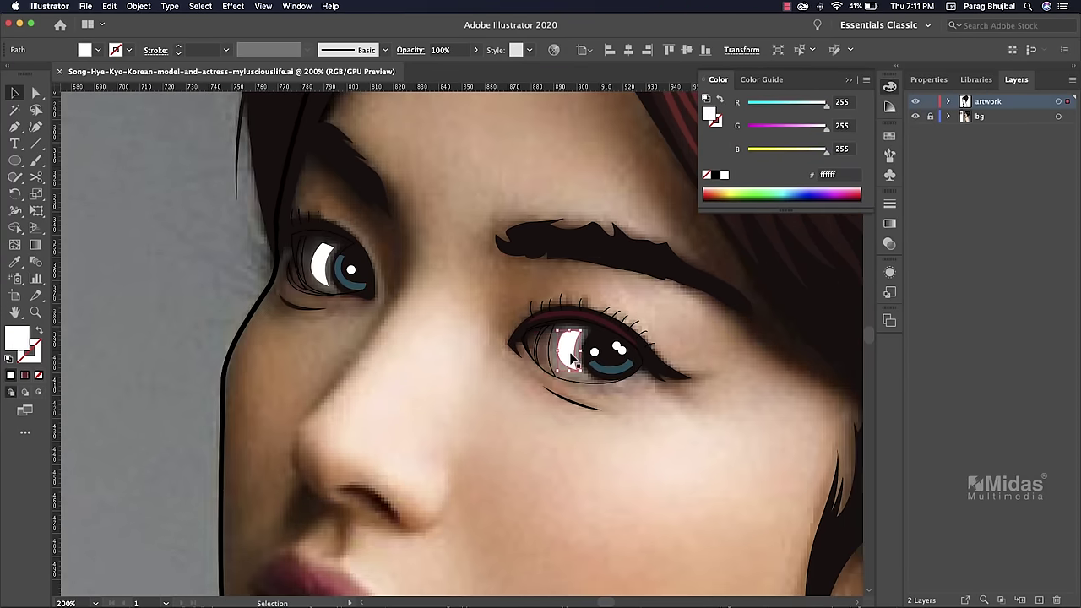
pyautogui.doubleClick(17, 339)
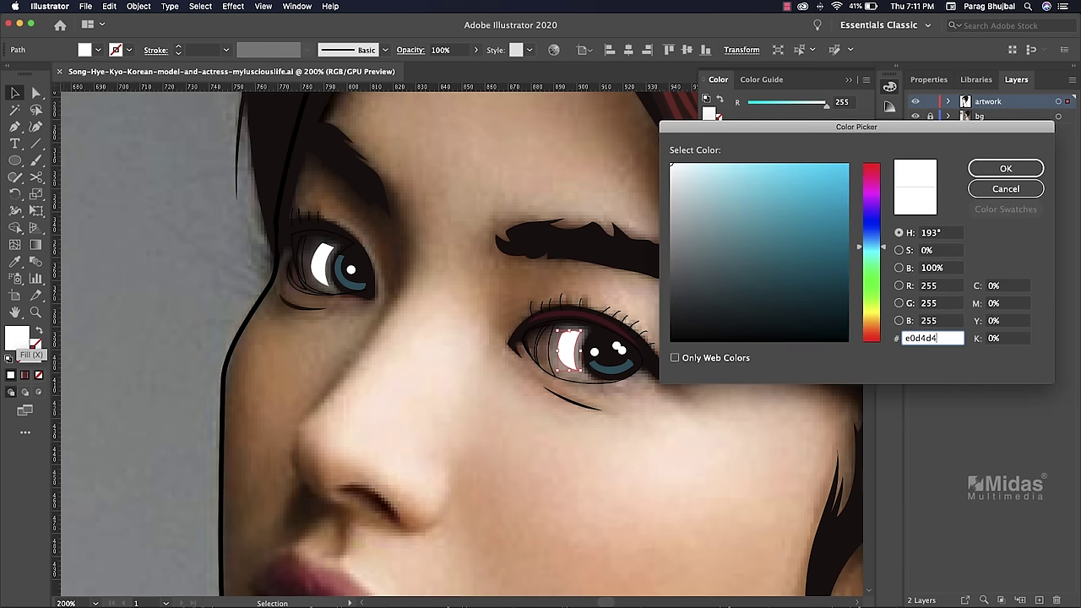
pyautogui.press('Return')
pyautogui.click(337, 308)
# Step: Draw a new highlight shape in the right eye filled with grey c4bcbd
pyautogui.scroll(1, 661, 391)
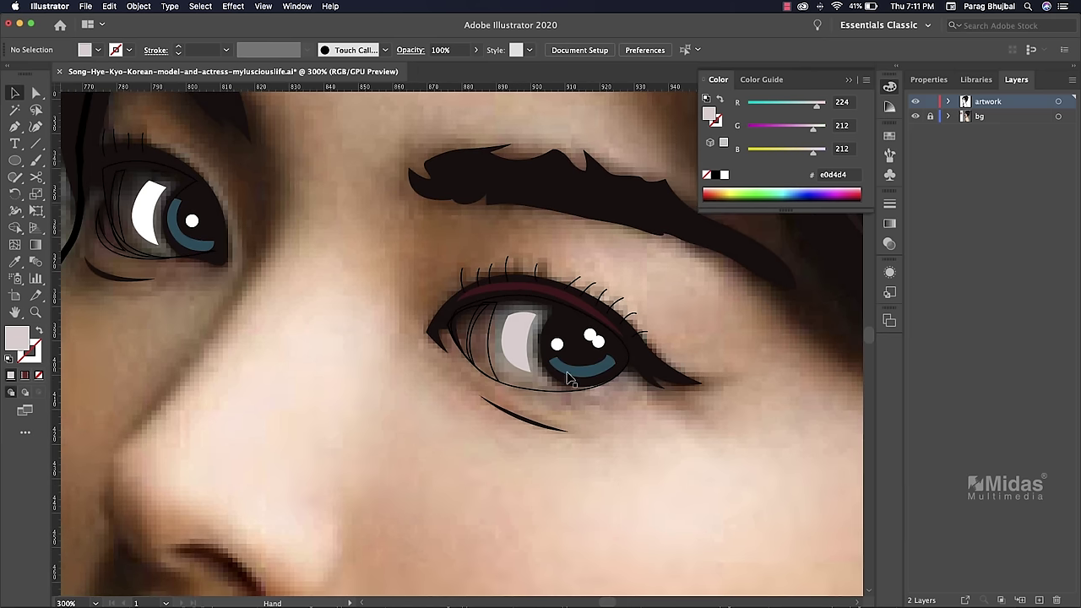
pyautogui.press('p')
pyautogui.click(502, 309)
pyautogui.moveTo(528, 382); pyautogui.dragTo(545, 393)
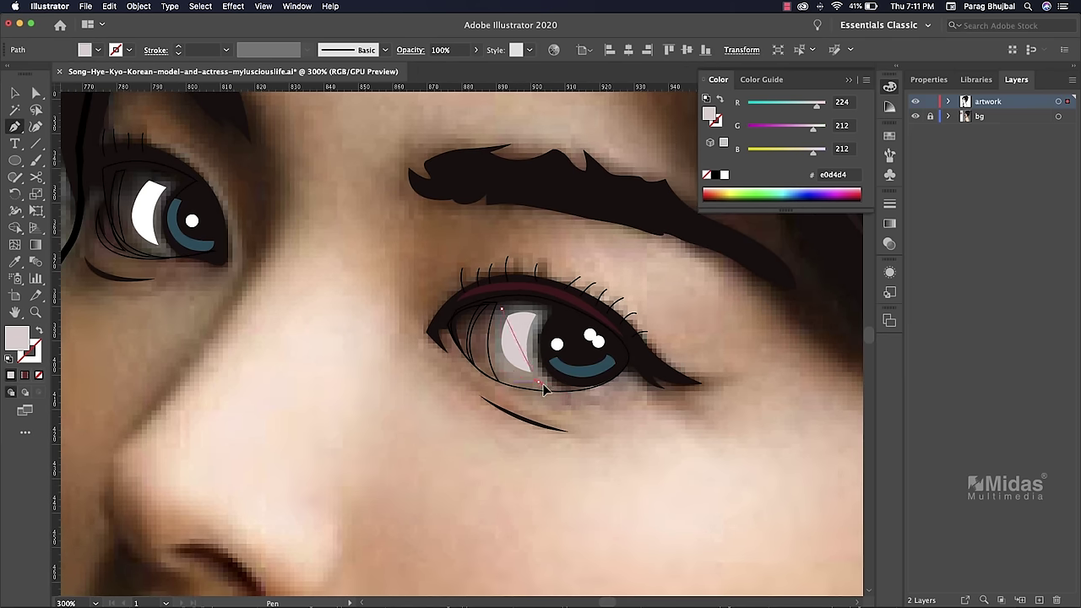
pyautogui.moveTo(503, 310); pyautogui.dragTo(507, 313)
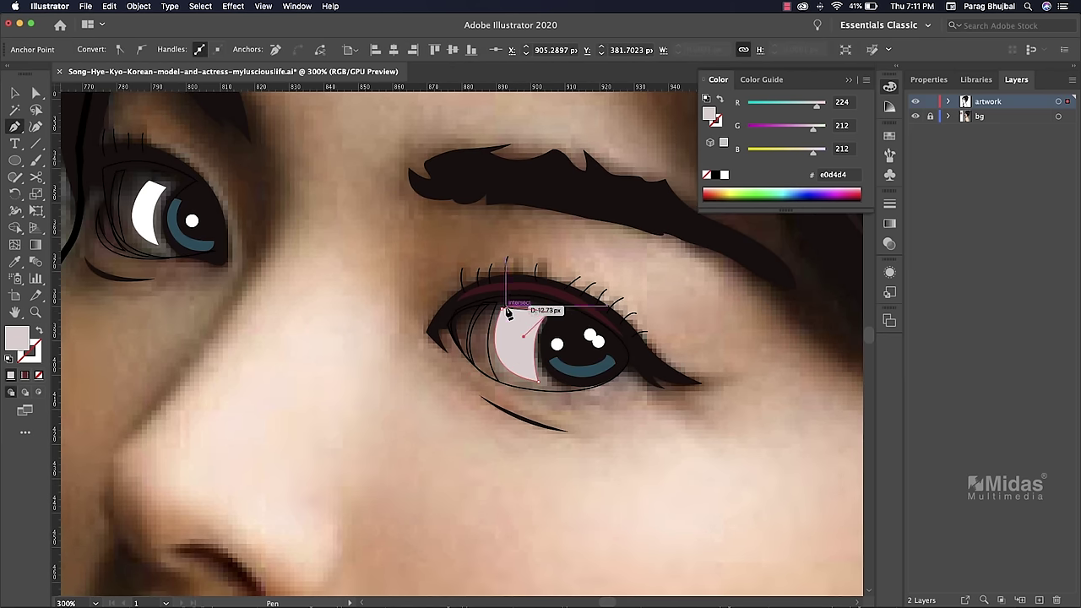
pyautogui.doubleClick(19, 339)
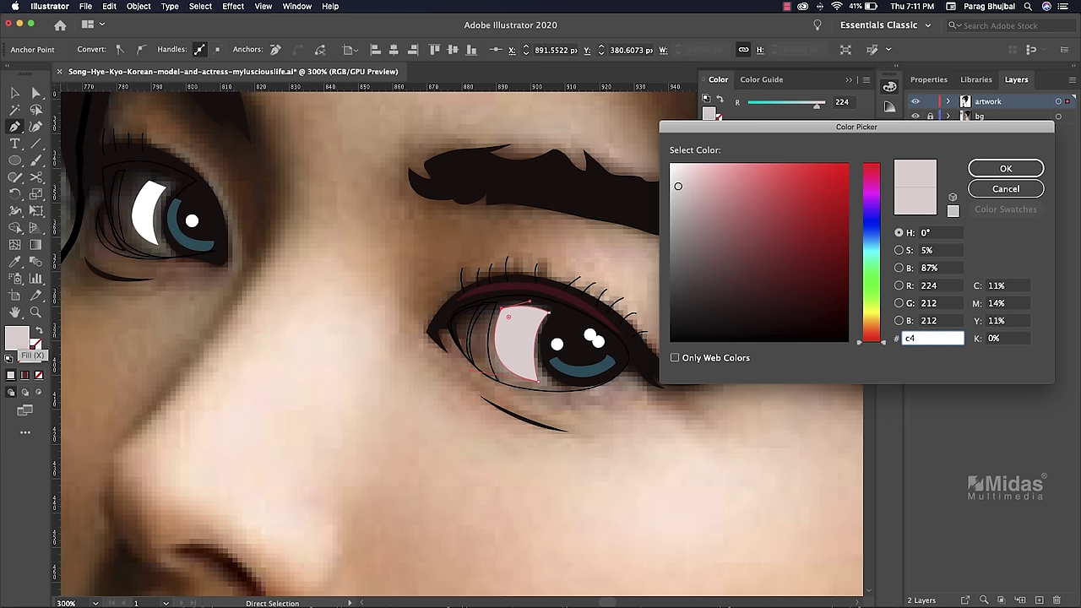
pyautogui.press('Return')
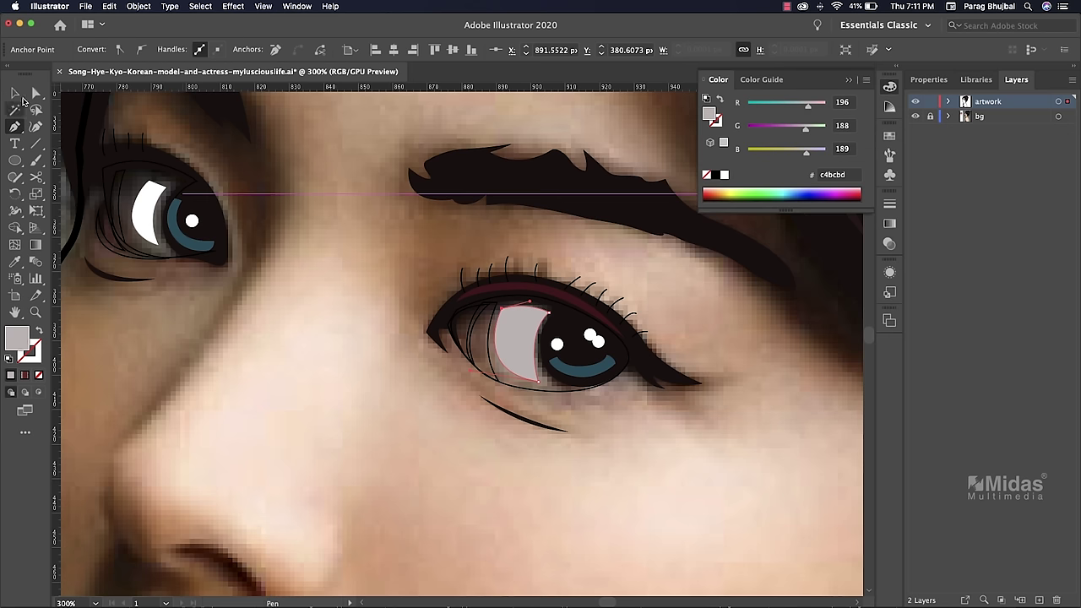
# Step: Change the right eye's black white-shape to a grey fill
pyautogui.press('v')
pyautogui.click(537, 391)
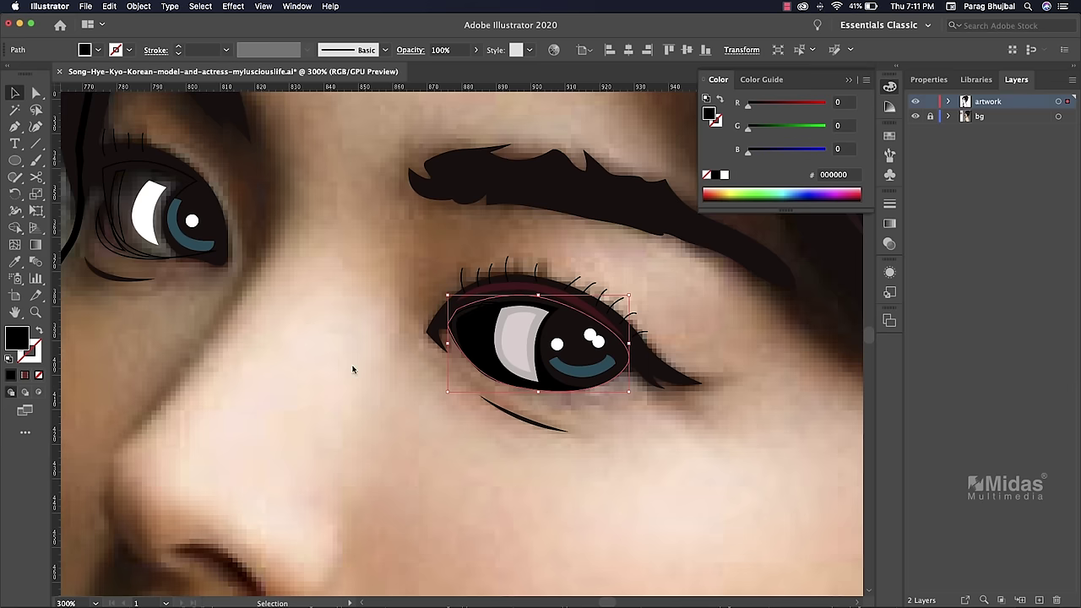
pyautogui.doubleClick(18, 341)
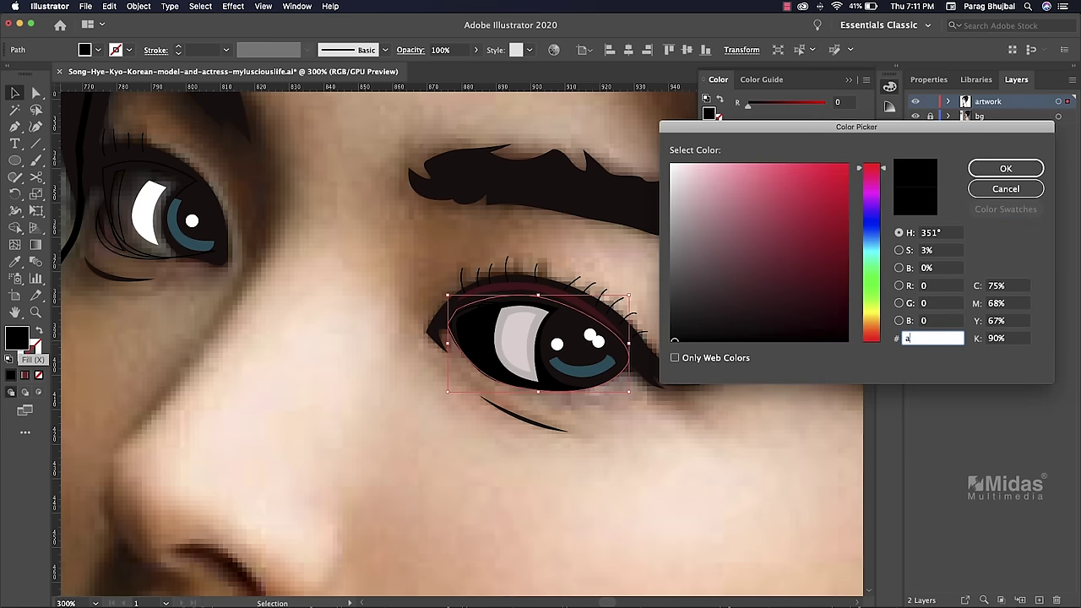
pyautogui.press('Return')
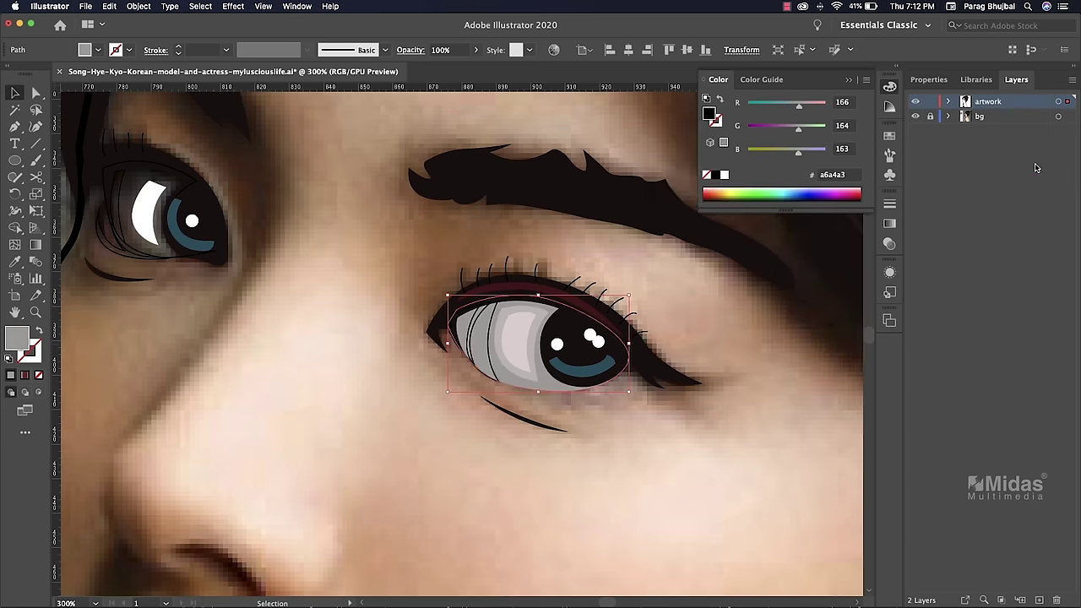
# Step: Give the left-eye highlight the e0d4d4 fill
pyautogui.hscroll(-5, 591, 414)
pyautogui.scroll(2, 591, 414)
pyautogui.click(334, 283)
pyautogui.click(696, 416)
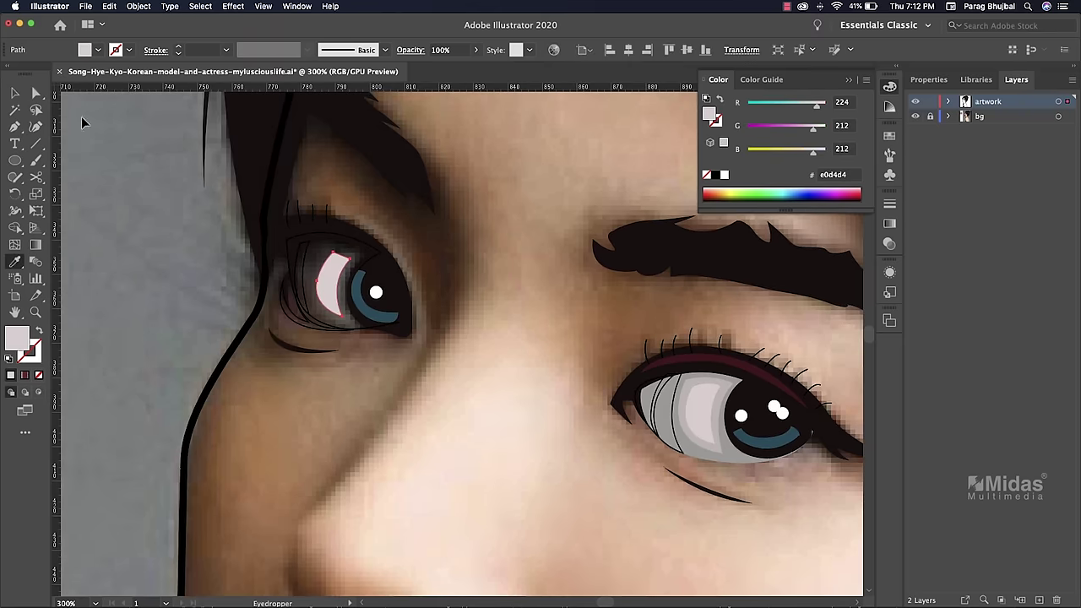
pyautogui.press('a')
pyautogui.click(315, 306)
# Step: Draw a new highlight shape along the bottom of the left eye white, sampling the right eye's grey
pyautogui.scroll(1, 226, 299)
pyautogui.press('p')
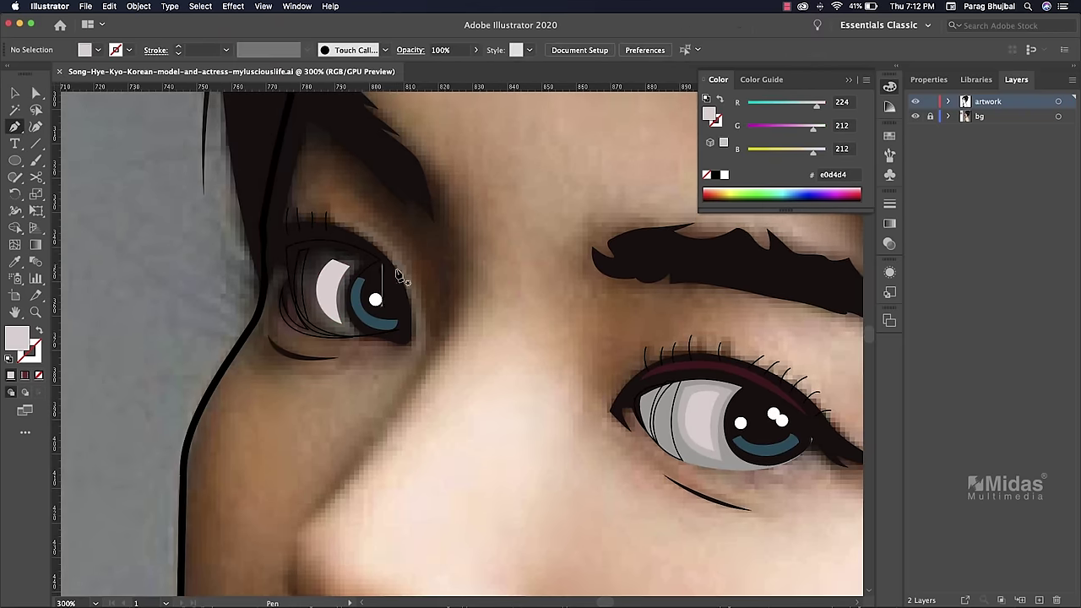
pyautogui.click(316, 252)
pyautogui.click(355, 330)
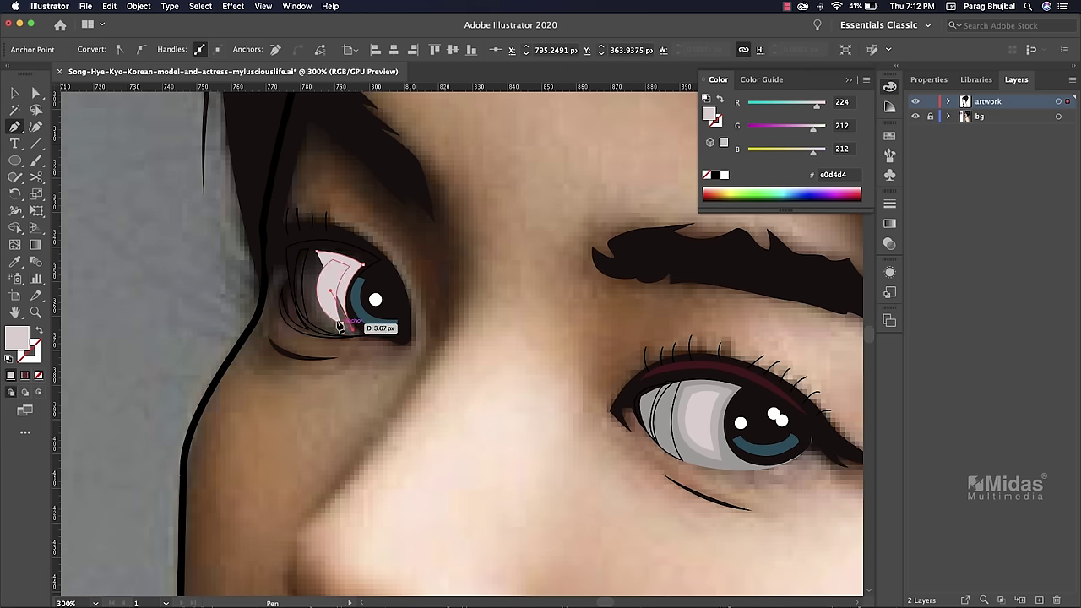
pyautogui.click(312, 331)
pyautogui.press('i')
pyautogui.click(709, 442)
# Step: Fill the left eye's outer white shape with grey a6a4a3
pyautogui.click(14, 93)
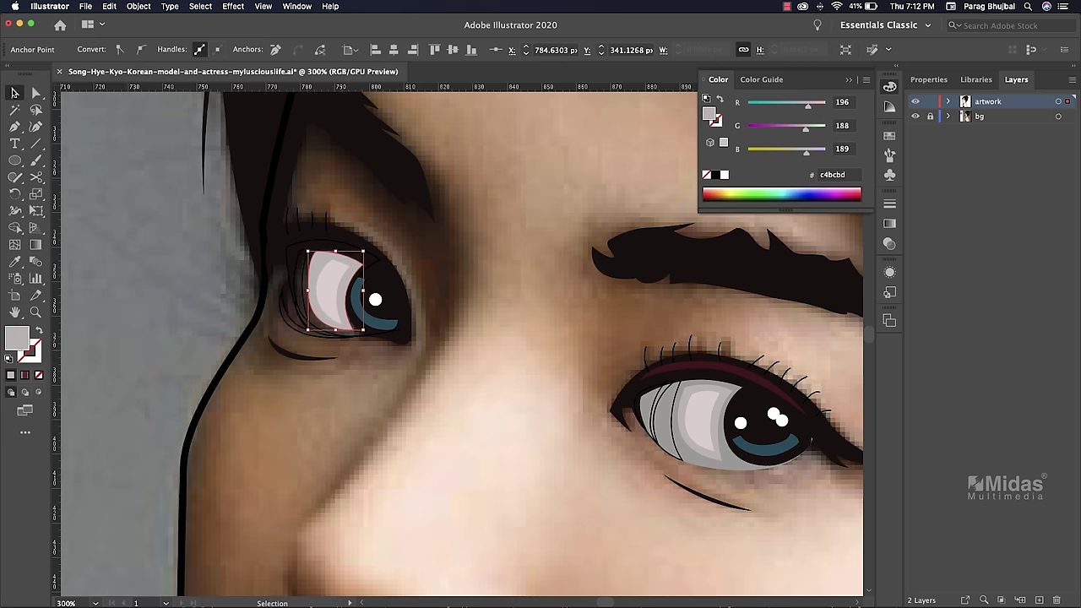
pyautogui.click(412, 334)
pyautogui.press('i')
pyautogui.click(659, 422)
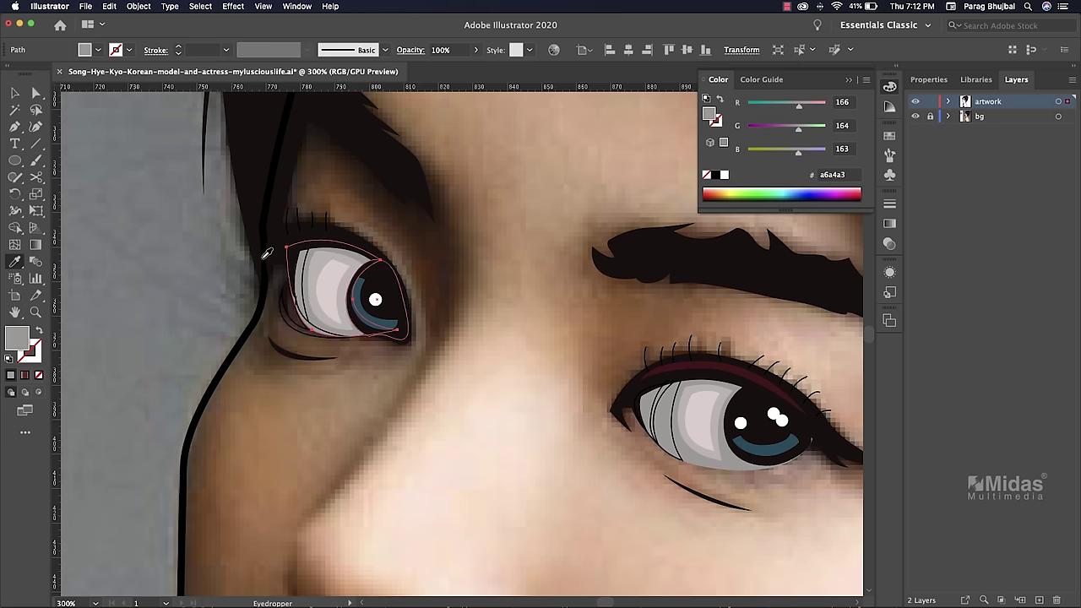
# Step: Give the right-eye catchlight e0d4d4 and reshape the left eye outline's outer corner
pyautogui.hscroll(-2, 210, 272)
pyautogui.hscroll(4, 380, 314)
pyautogui.click(723, 378)
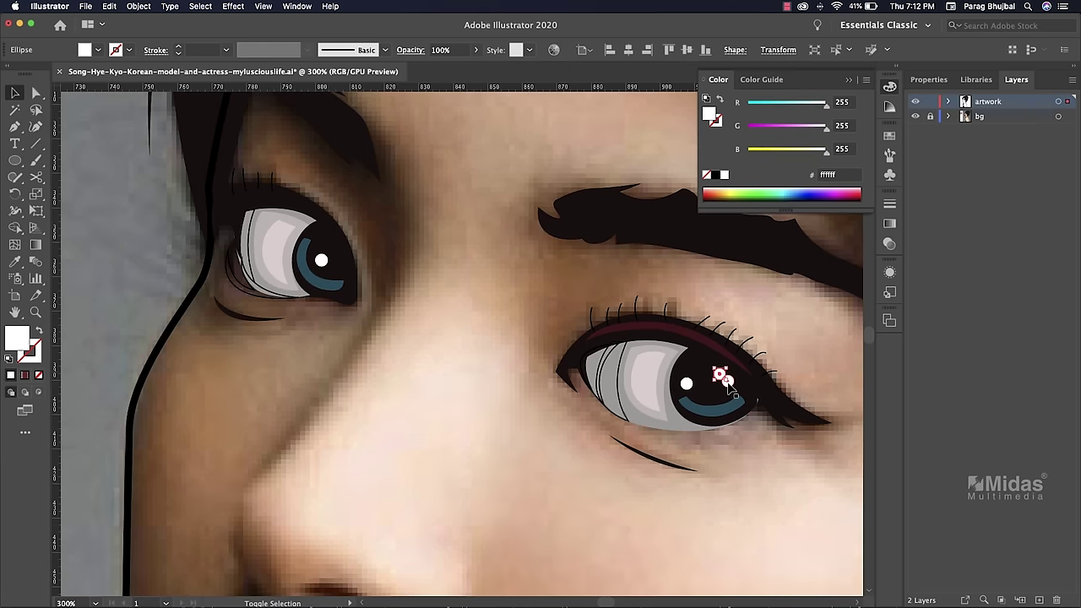
pyautogui.press('i')
pyautogui.click(652, 379)
pyautogui.press('a')
pyautogui.hotkey('ctrl', 'shift', 'a')
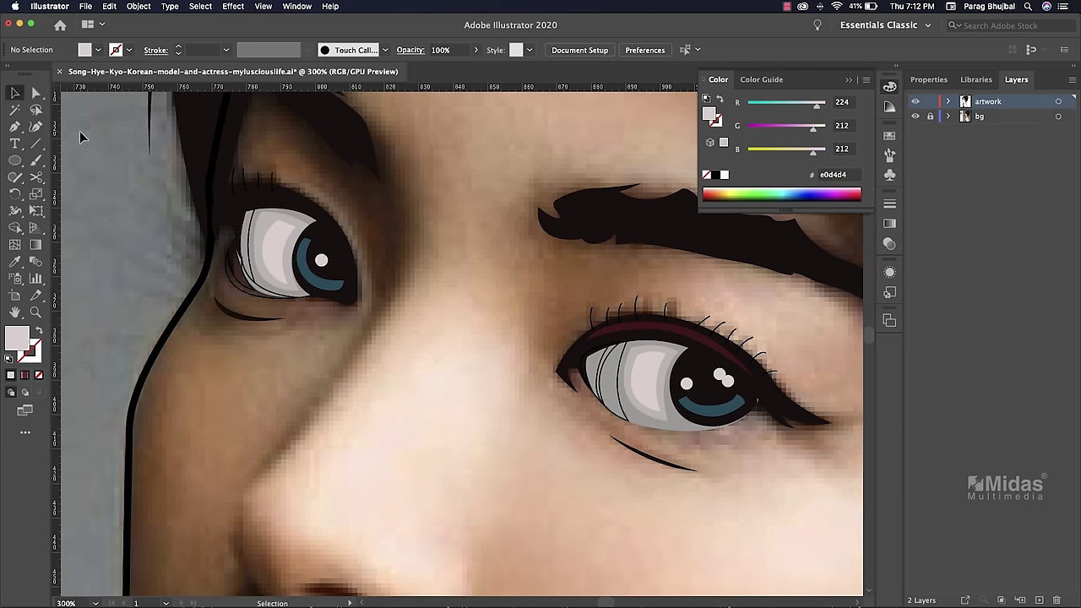
pyautogui.scroll(-2, 413, 456)
pyautogui.moveTo(372, 363); pyautogui.dragTo(376, 352)
# Step: Select all eyelashes by matching stroke and give them a tapered width profile at 1 pt
pyautogui.click(376, 352)
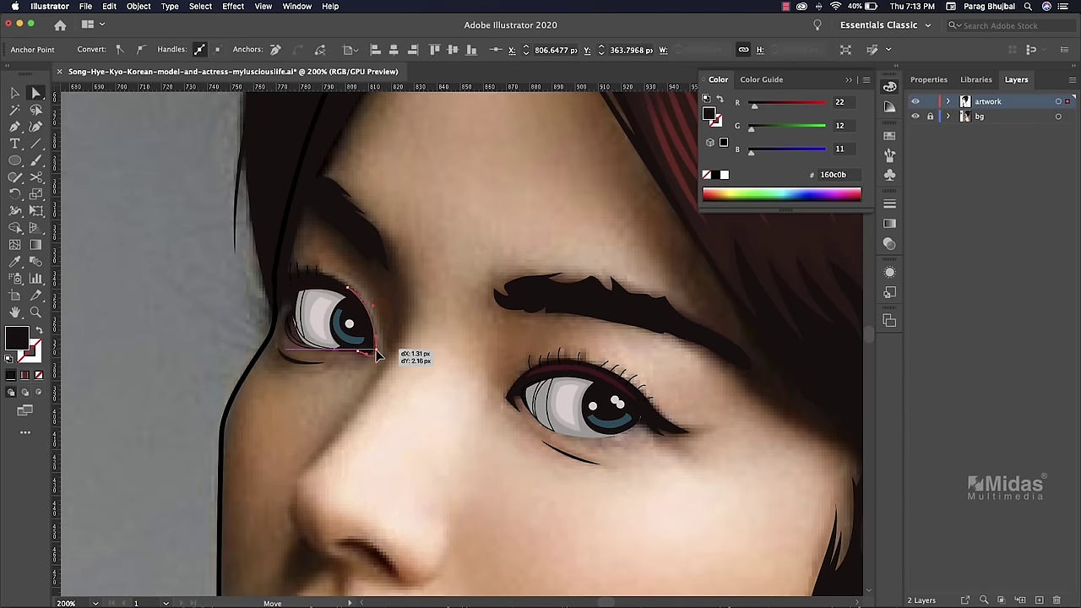
pyautogui.hscroll(2, 400, 366)
pyautogui.hscroll(1, 399, 367)
pyautogui.click(496, 358)
pyautogui.click(201, 6)
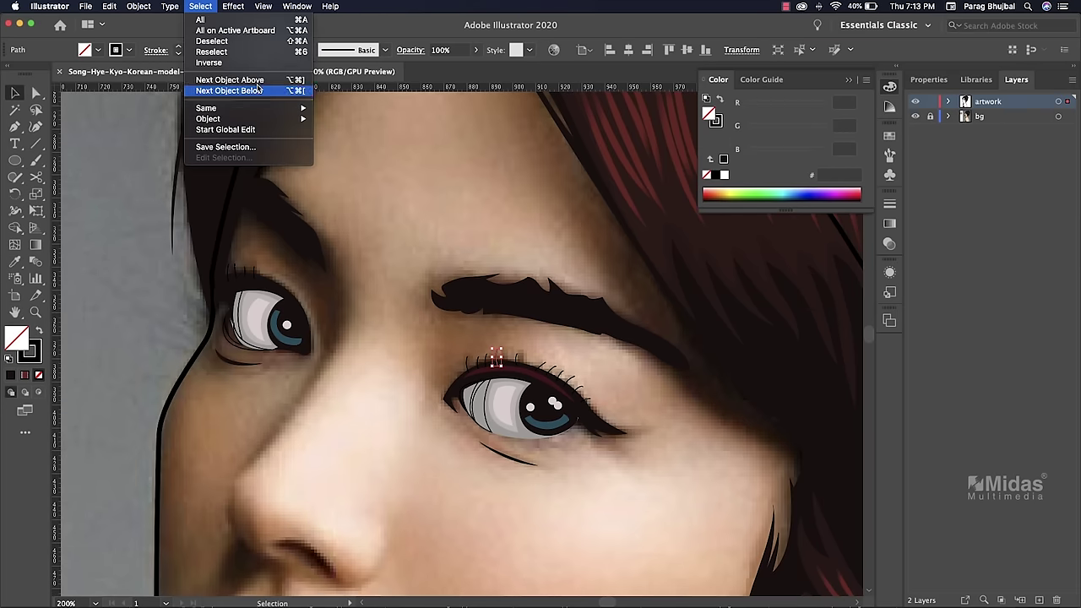
pyautogui.click(374, 182)
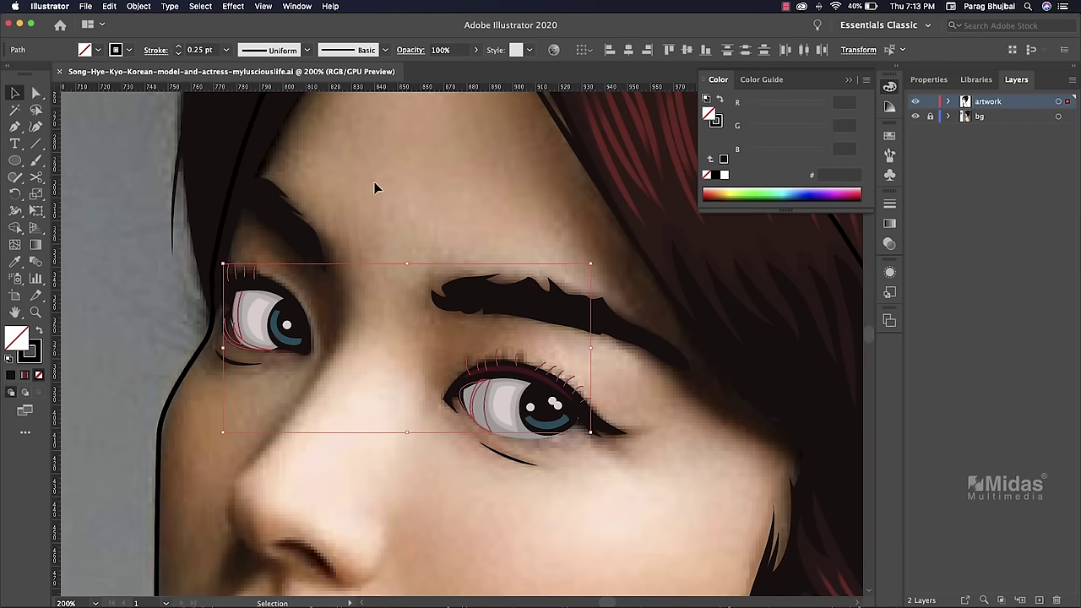
pyautogui.keyDown('shift'); pyautogui.click(483, 399); pyautogui.keyUp('shift')
pyautogui.click(178, 46)
pyautogui.click(271, 50)
pyautogui.click(281, 163)
pyautogui.click(226, 50)
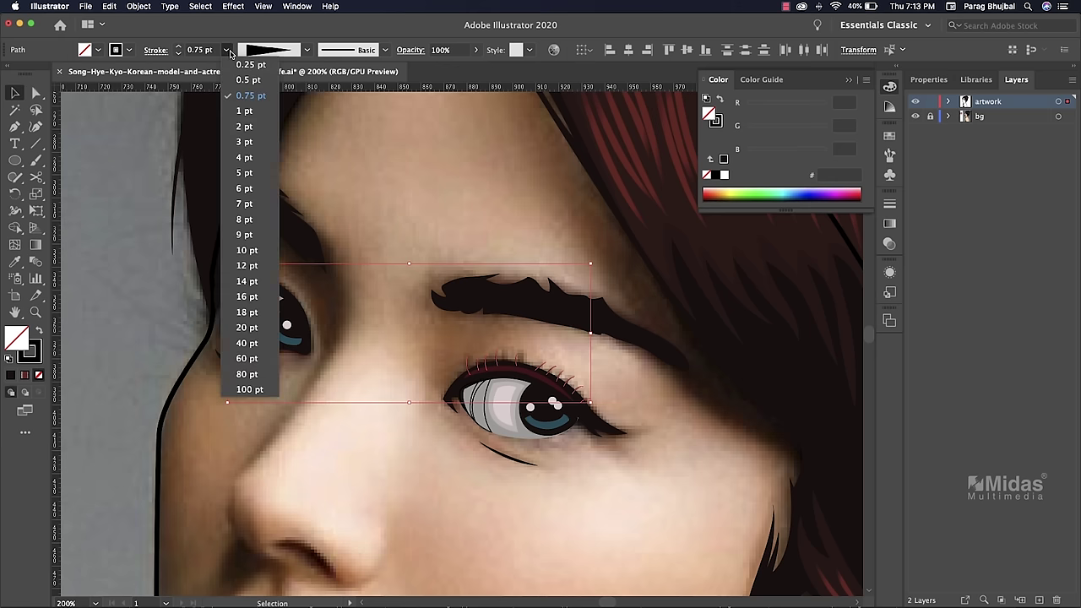
pyautogui.click(250, 132)
pyautogui.click(438, 167)
# Step: Select the right eye's inner-corner shape and sample a brown swatch into it
pyautogui.scroll(-1, 435, 171)
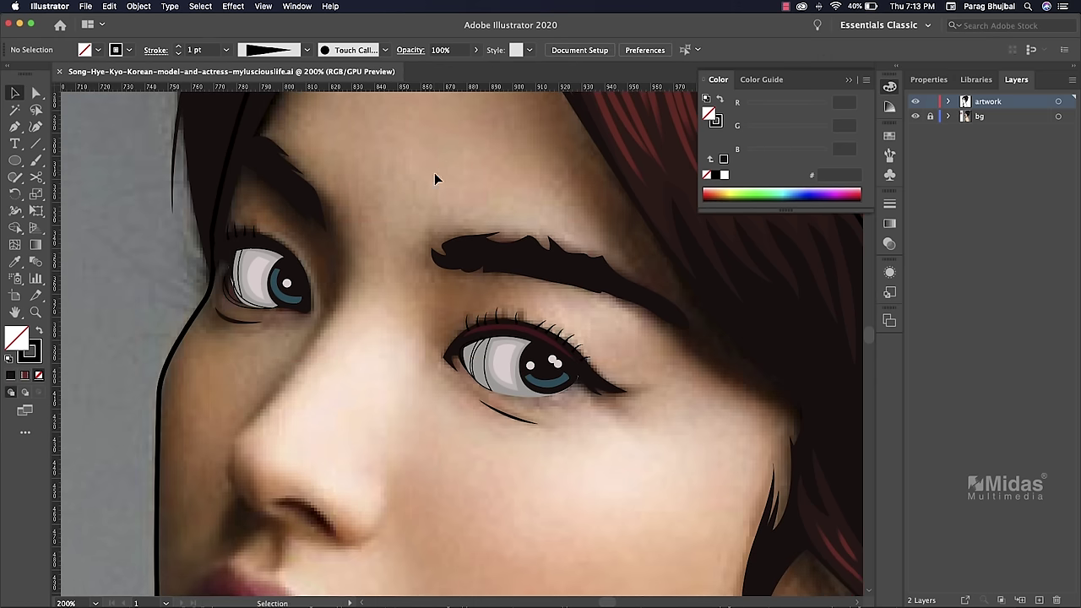
pyautogui.click(230, 278)
pyautogui.hscroll(-2, 446, 322)
pyautogui.hotkey('ctrl', '-')
pyautogui.hotkey('ctrl', '-')
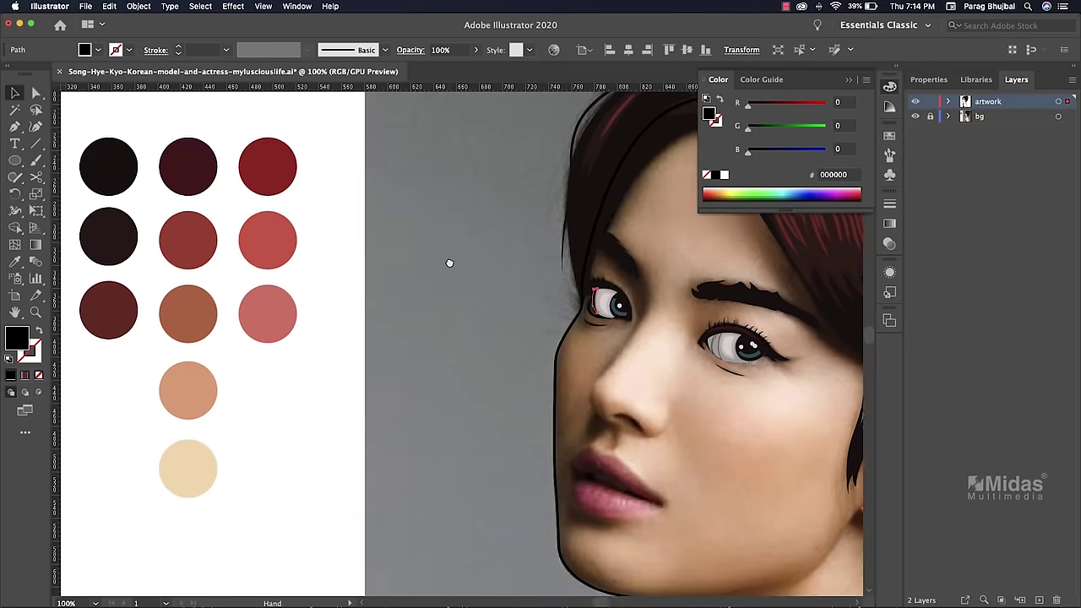
pyautogui.press('i')
pyautogui.click(177, 313)
pyautogui.press('v')
pyautogui.hscroll(4, 422, 320)
pyautogui.click(634, 350)
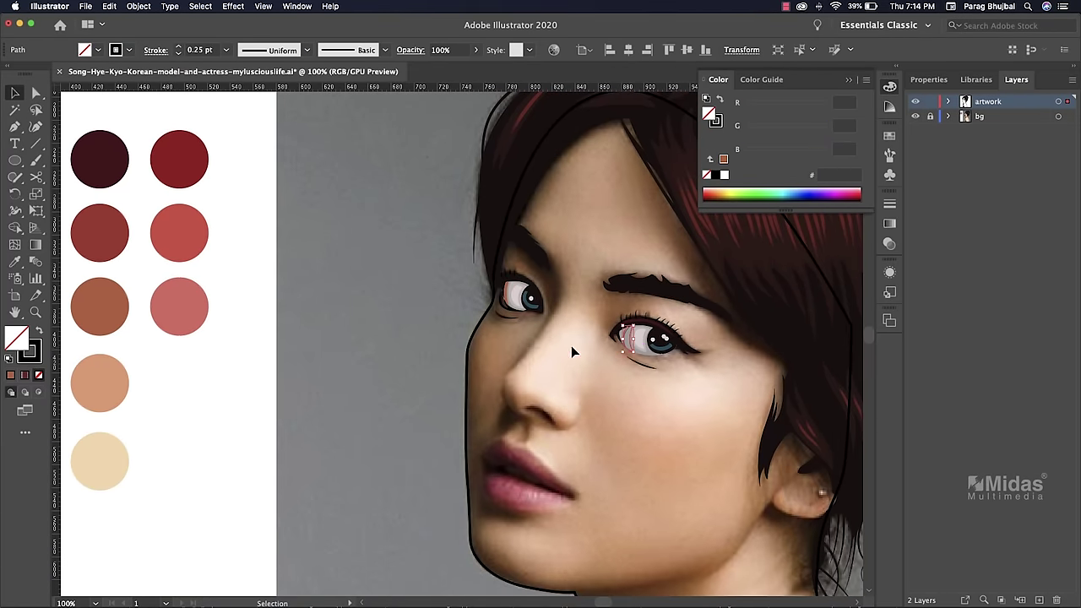
# Step: Fill the eye-corner shape with tan e7a479 sampled by Eyedropper, then deselect
pyautogui.hscroll(-3, 465, 342)
pyautogui.press('i')
pyautogui.click(160, 380)
pyautogui.keyDown('ctrl'); pyautogui.click(781, 391); pyautogui.keyUp('ctrl')
pyautogui.hotkey('ctrl', '+')
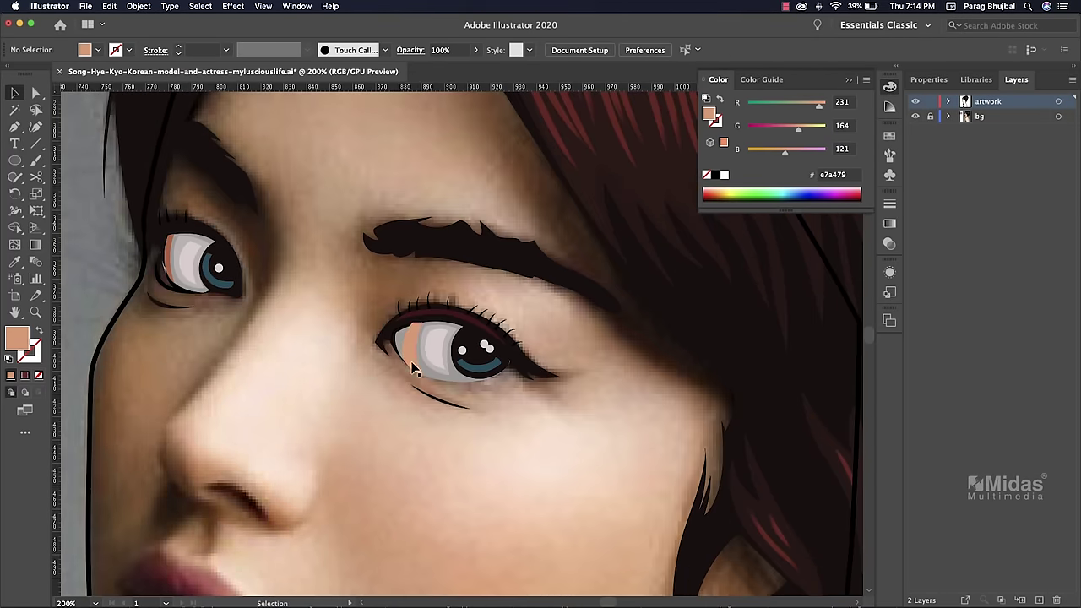
pyautogui.click(401, 359)
# Step: Sample dark red aa4033 into the inner eye-corner shape with the Eyedropper, then deselect
pyautogui.keyDown('ctrl'); pyautogui.click(401, 359); pyautogui.keyUp('ctrl')
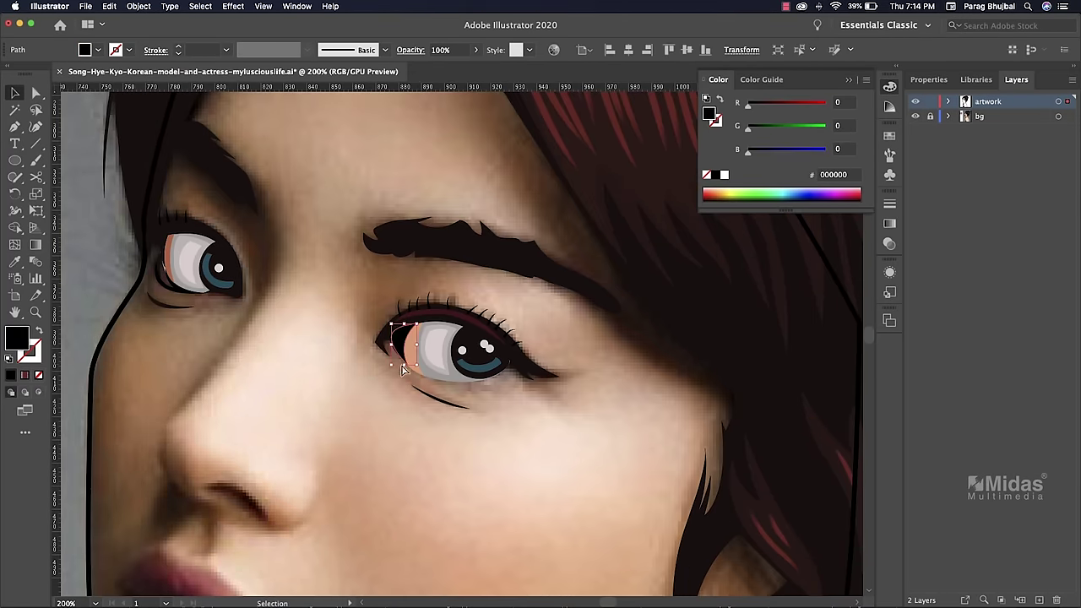
pyautogui.hotkey('ctrl', '-')
pyautogui.hotkey('ctrl', '-')
pyautogui.press('i')
pyautogui.click(111, 187)
pyautogui.hotkey('ctrl', '+')
pyautogui.hotkey('ctrl', '+')
pyautogui.hotkey('ctrl', '+')
pyautogui.press('v')
pyautogui.click(627, 387)
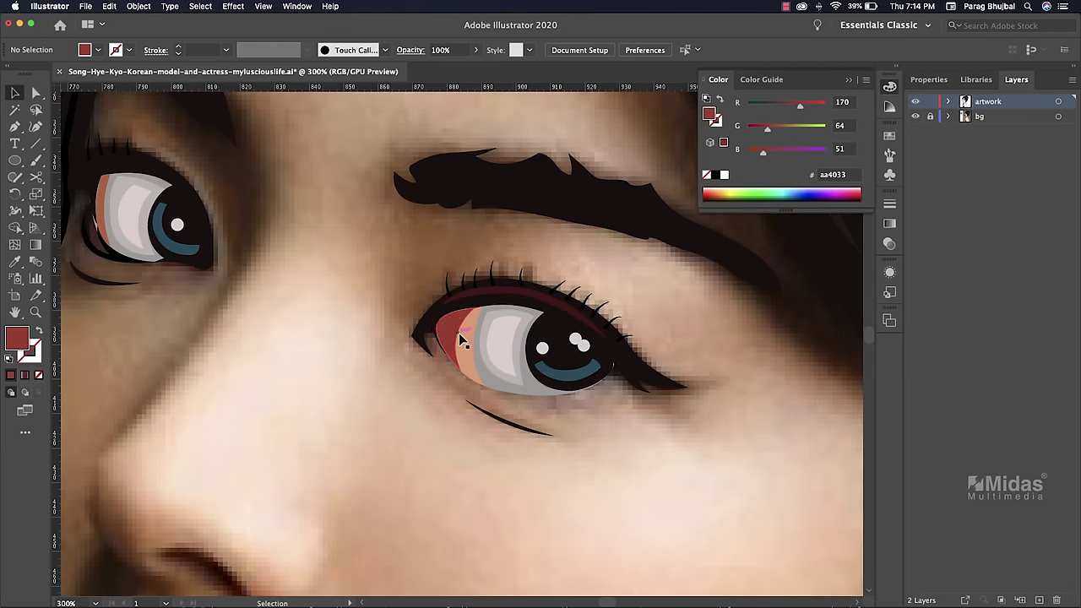
# Step: Select all paths matching the eyelash stroke, make stroke colour active, then deselect
pyautogui.click(494, 270)
pyautogui.click(200, 6)
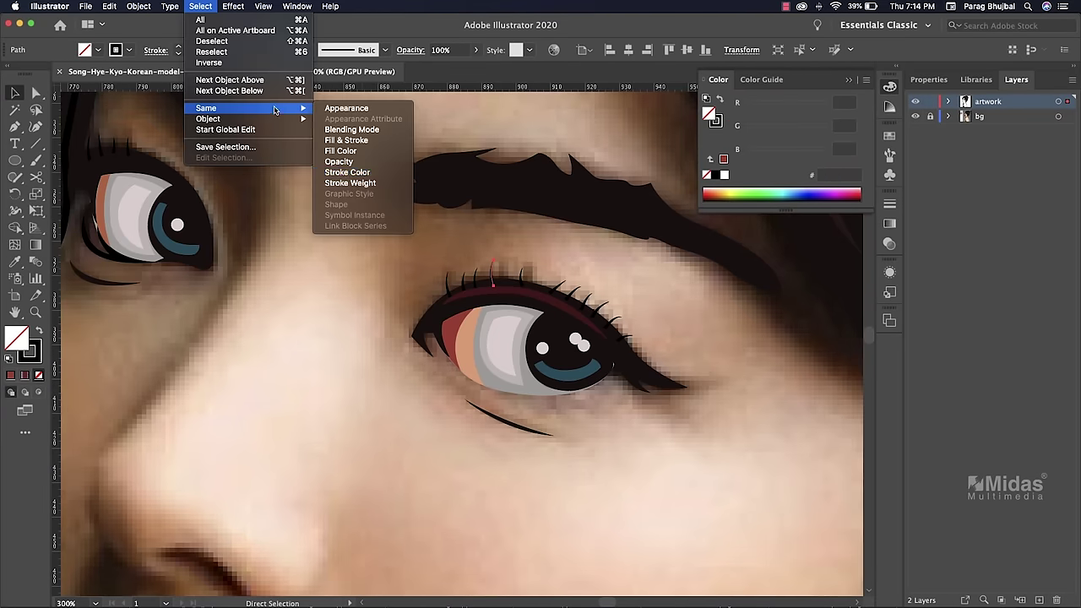
pyautogui.click(363, 106)
pyautogui.scroll(3, 434, 458)
pyautogui.hscroll(-5, 434, 459)
pyautogui.click(37, 361)
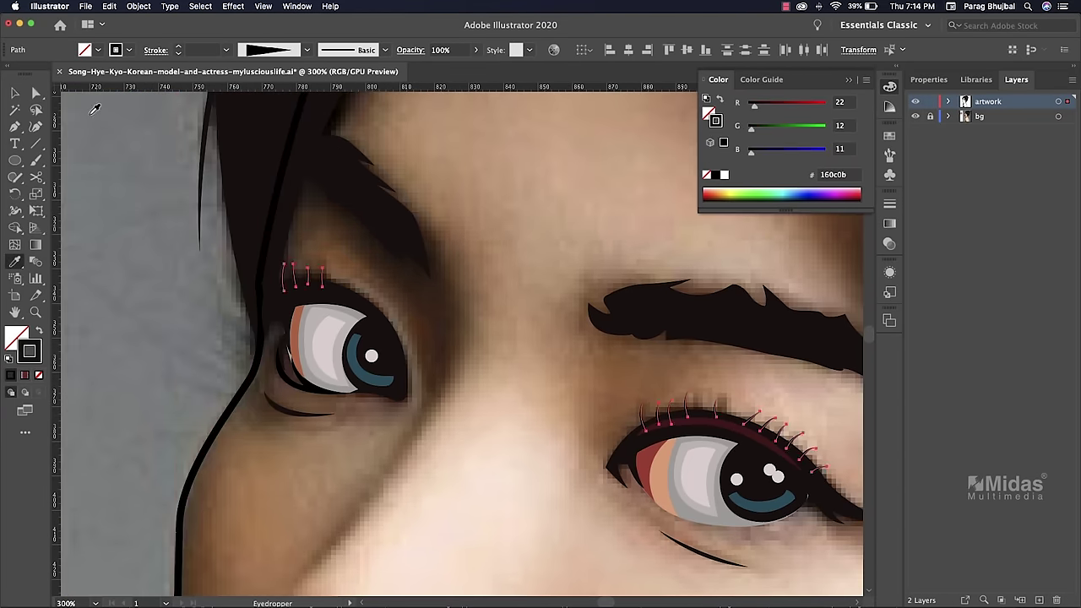
pyautogui.scroll(-2, 446, 327)
pyautogui.hscroll(3, 445, 327)
pyautogui.click(446, 327)
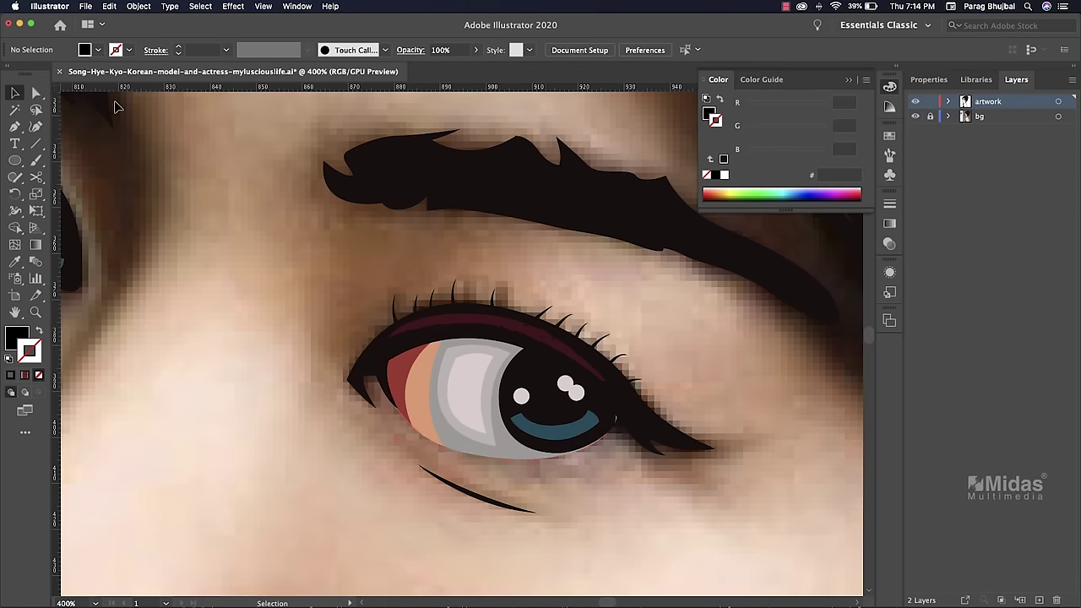
pyautogui.press('a')
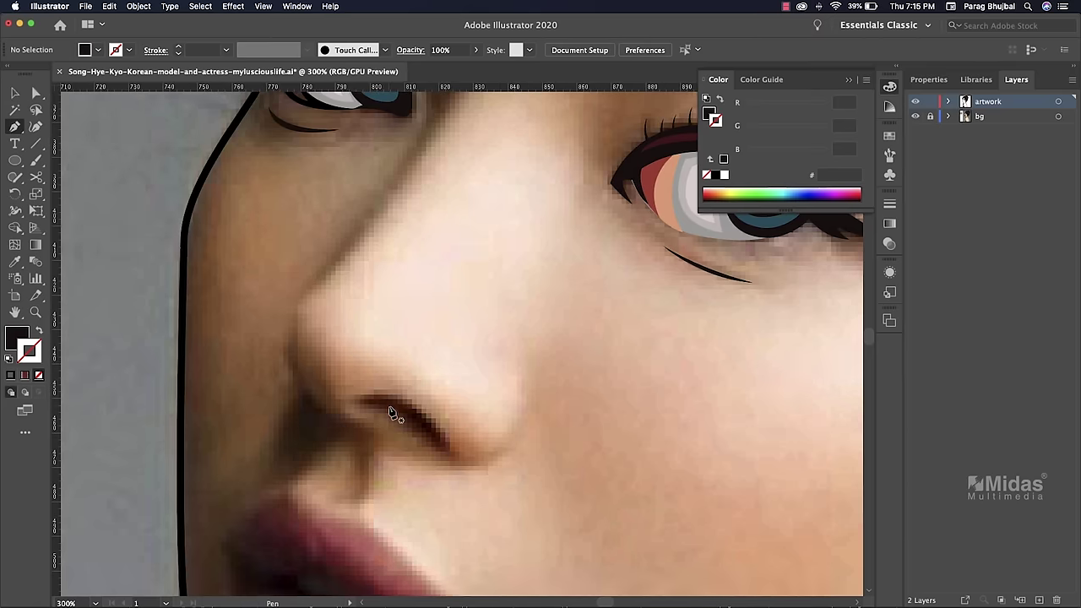
# Step: Draw a curved black-filled shadow shape along the nostril with the Pen tool
pyautogui.moveTo(372, 402); pyautogui.dragTo(412, 422)
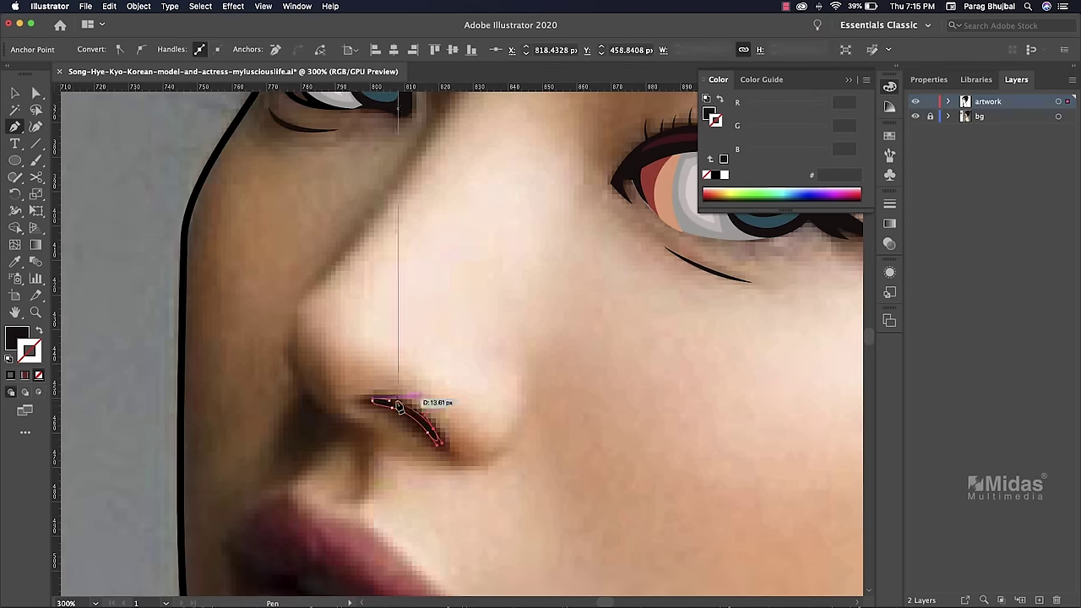
pyautogui.hscroll(-2, 446, 411)
pyautogui.click(314, 342)
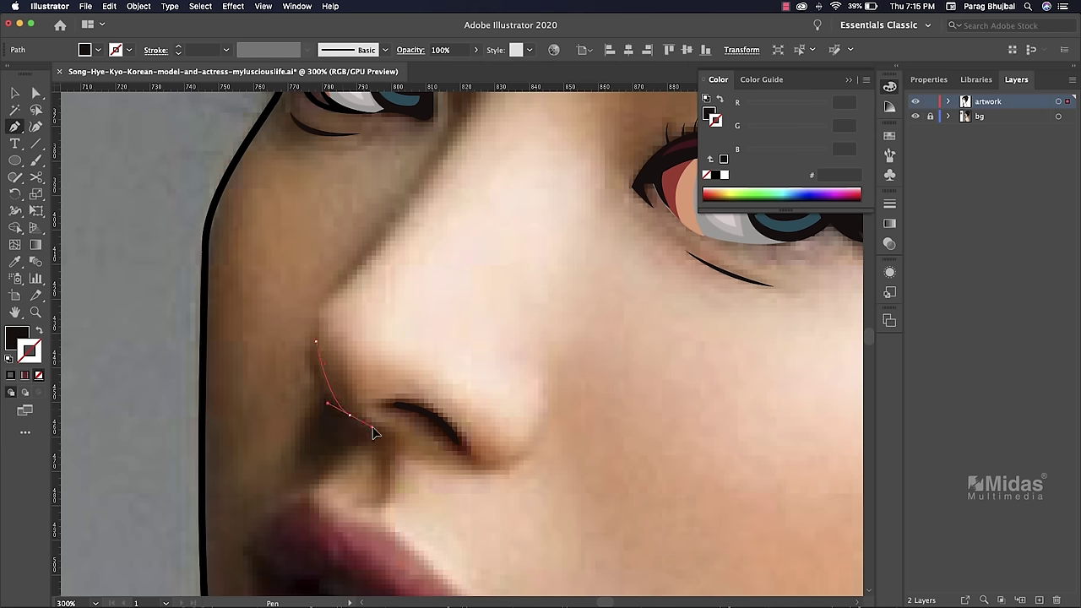
pyautogui.moveTo(373, 432); pyautogui.dragTo(387, 432)
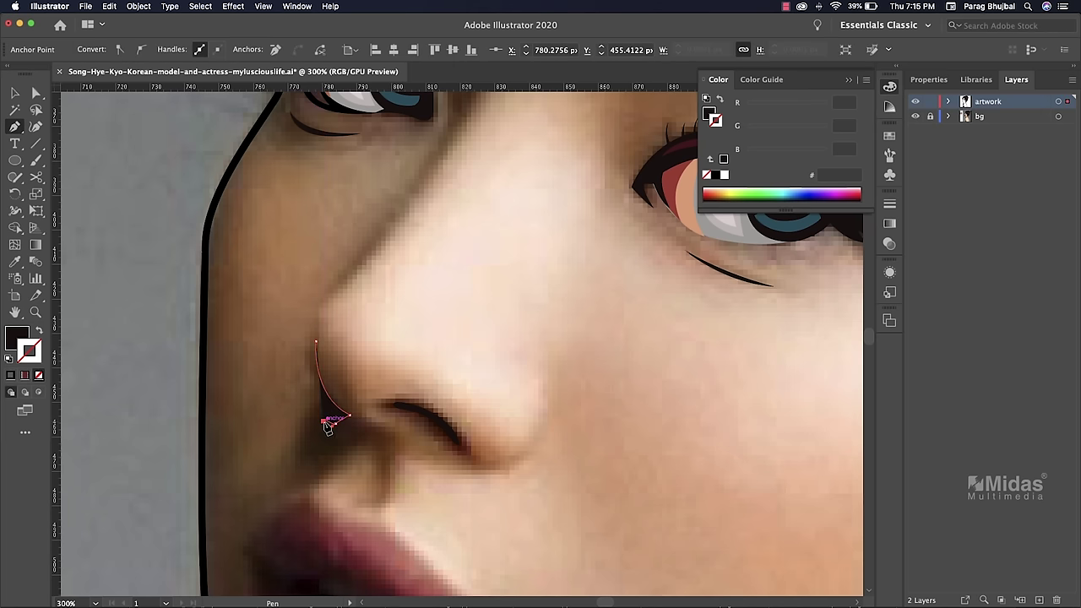
pyautogui.hotkey('shift', 'x')
pyautogui.moveTo(324, 395); pyautogui.dragTo(327, 356)
pyautogui.hotkey('shift', 'x')
pyautogui.press('Return')
# Step: Draw dark shadow paths on the upper lip, lower lip and lower-lip corner
pyautogui.scroll(-5, 535, 429)
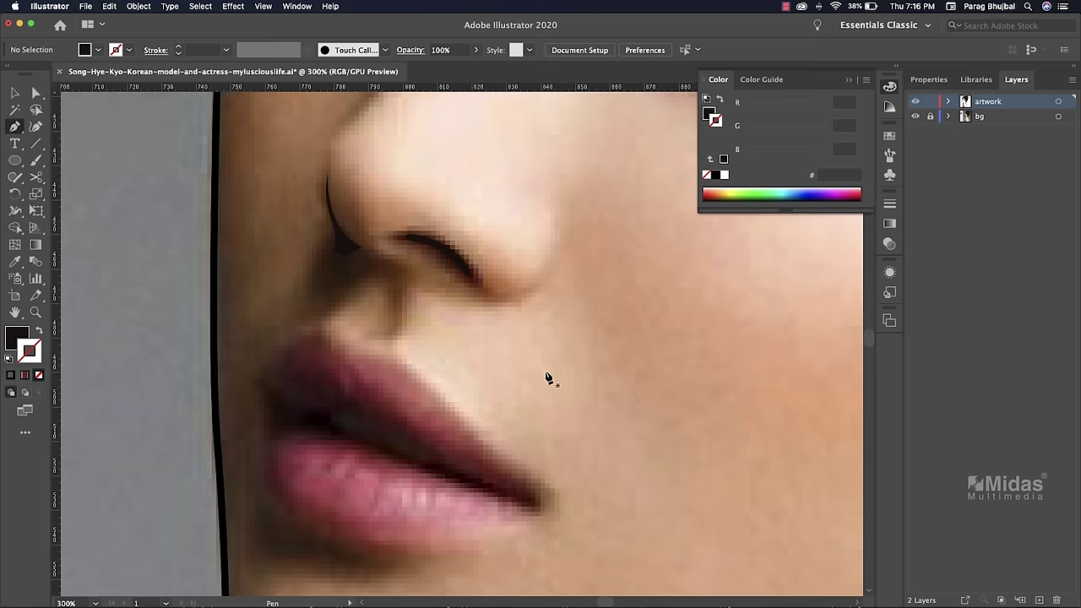
pyautogui.click(274, 394)
pyautogui.moveTo(327, 412); pyautogui.dragTo(349, 414)
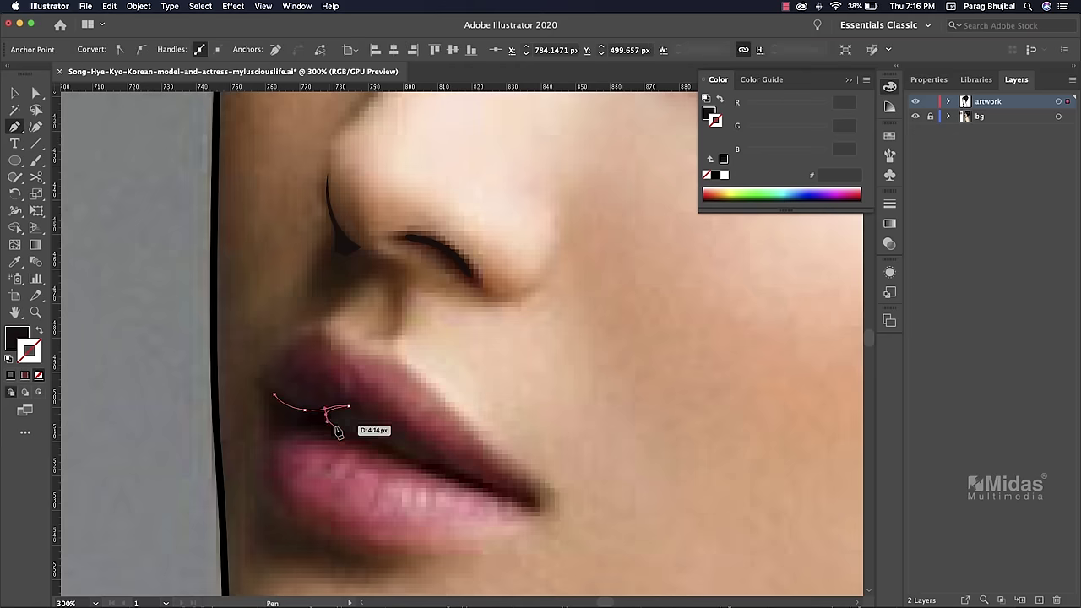
pyautogui.click(276, 398)
pyautogui.scroll(-3, 437, 453)
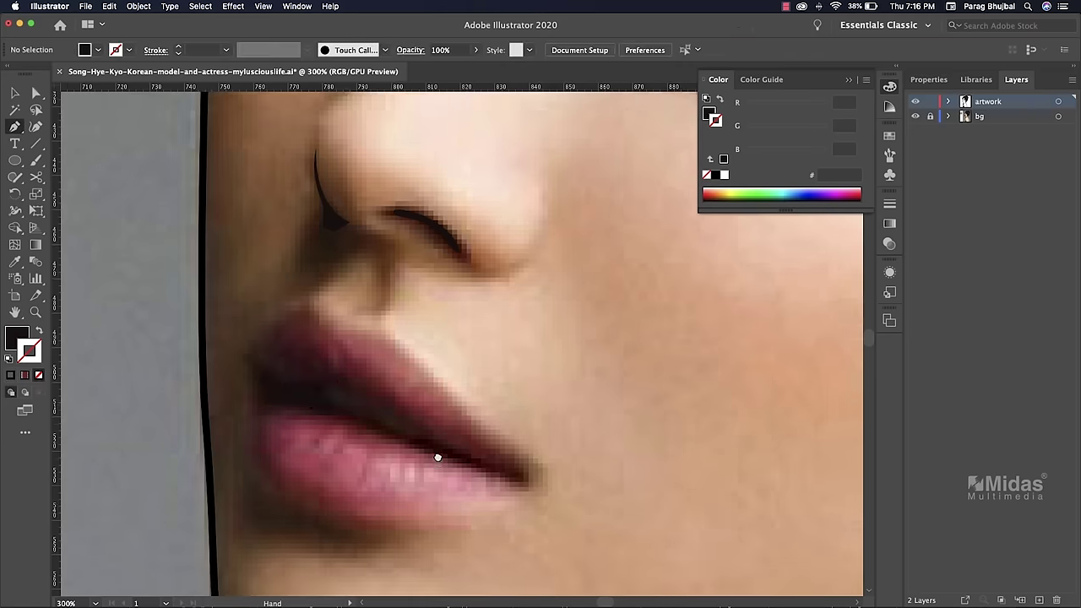
pyautogui.click(448, 451)
pyautogui.click(492, 465)
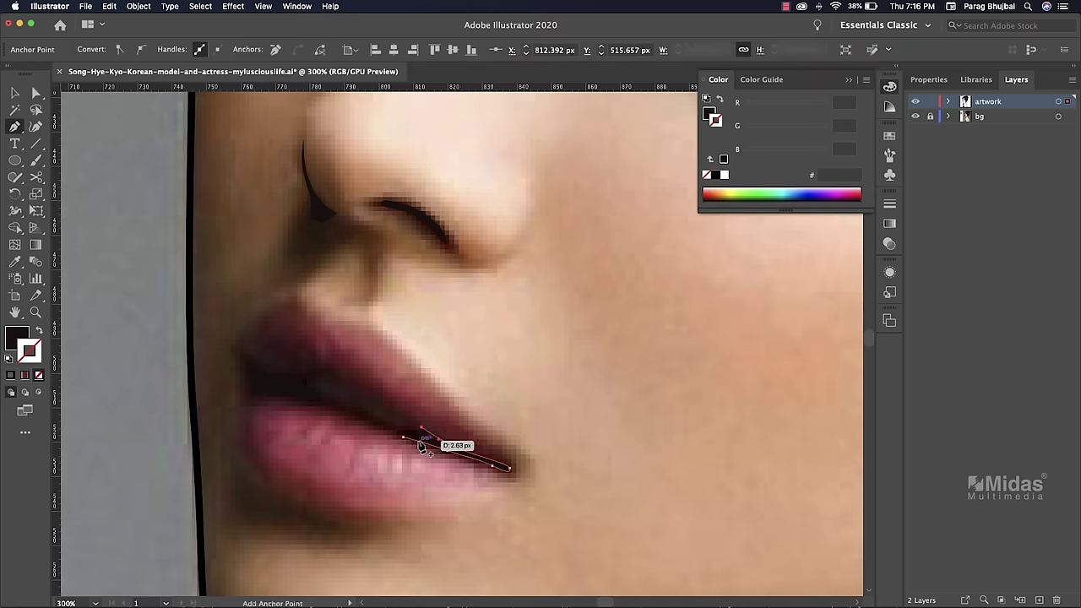
pyautogui.press('Return')
pyautogui.moveTo(368, 451); pyautogui.dragTo(386, 426)
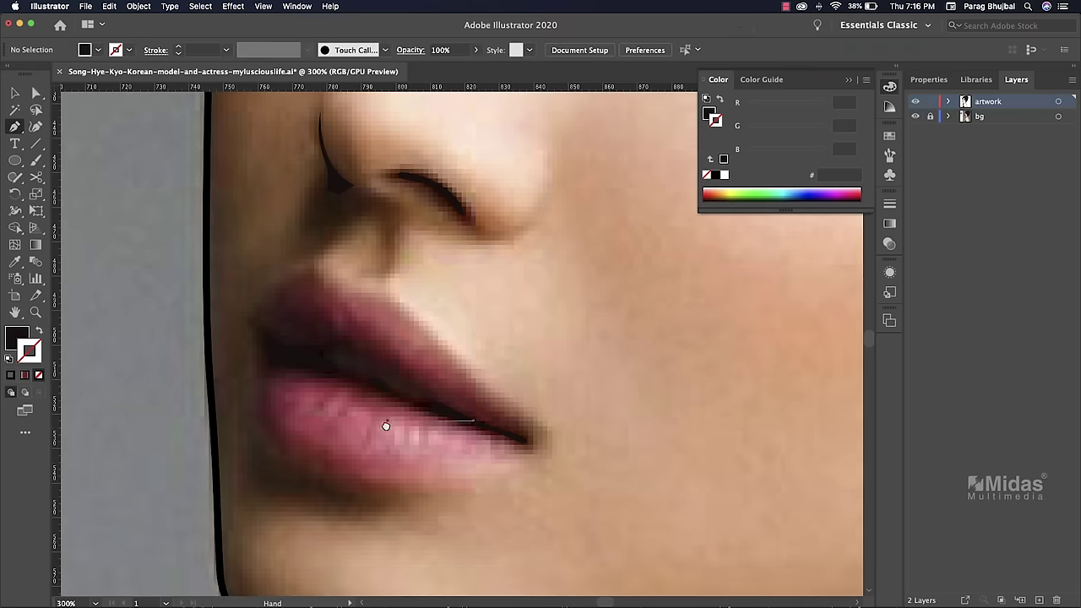
pyautogui.click(287, 477)
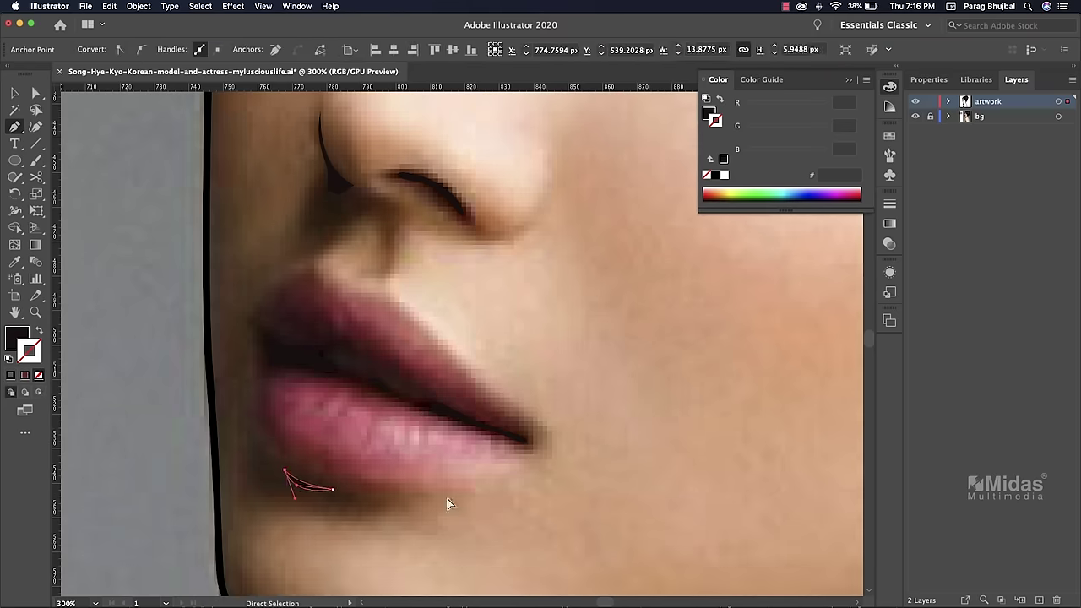
pyautogui.hotkey('ctrl', '1')
# Step: Trace a closed Pen path over the shoulder top and down the strap, filled black
pyautogui.scroll(-8, 473, 397)
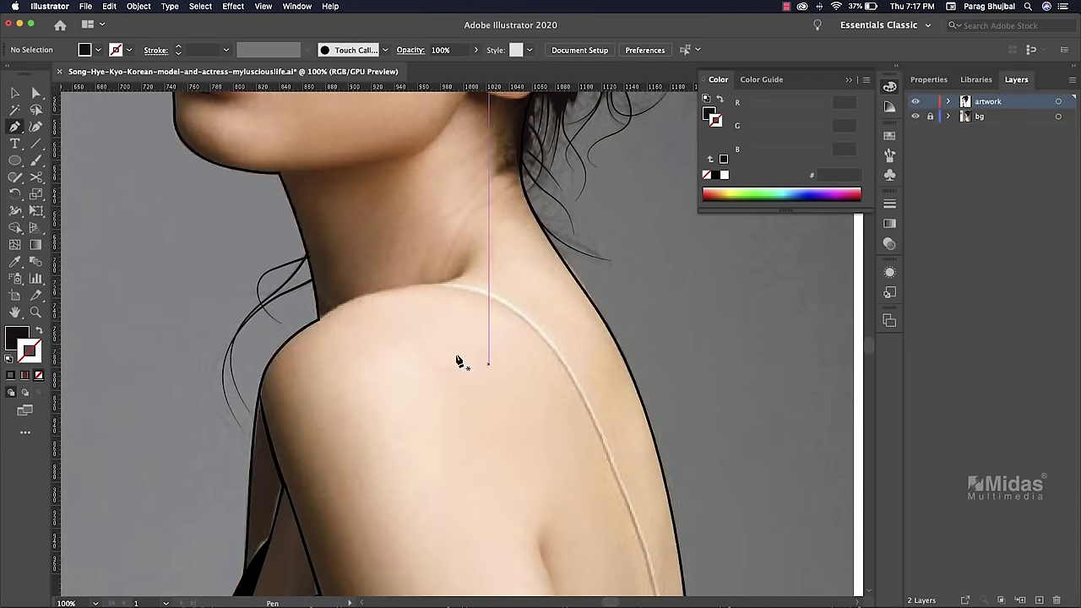
pyautogui.click(318, 319)
pyautogui.moveTo(432, 290); pyautogui.dragTo(495, 289)
pyautogui.scroll(-5, 473, 337)
pyautogui.moveTo(527, 321); pyautogui.dragTo(570, 409)
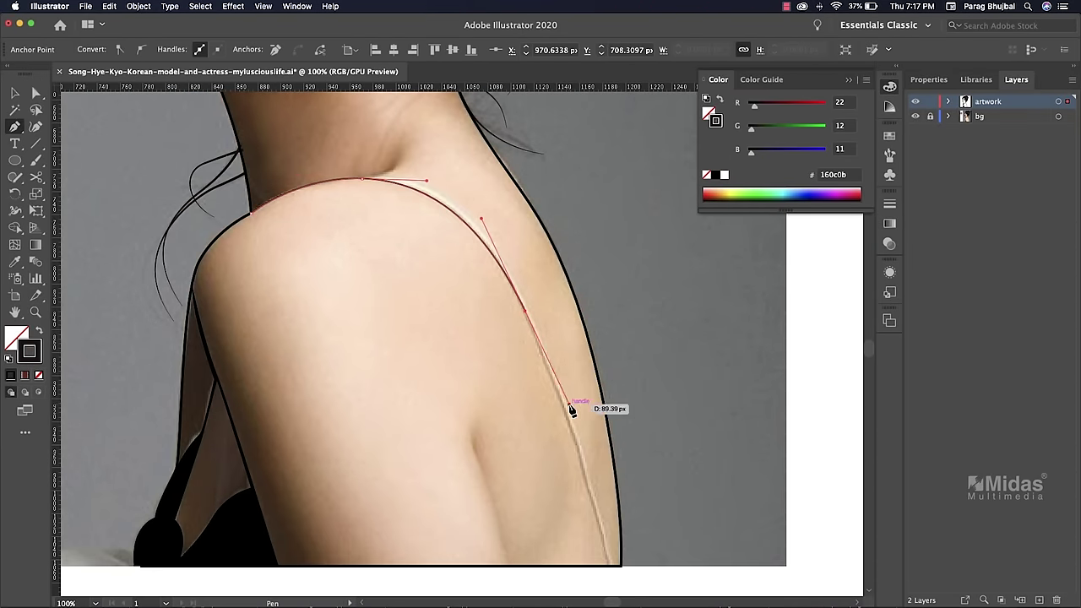
pyautogui.scroll(-4, 574, 434)
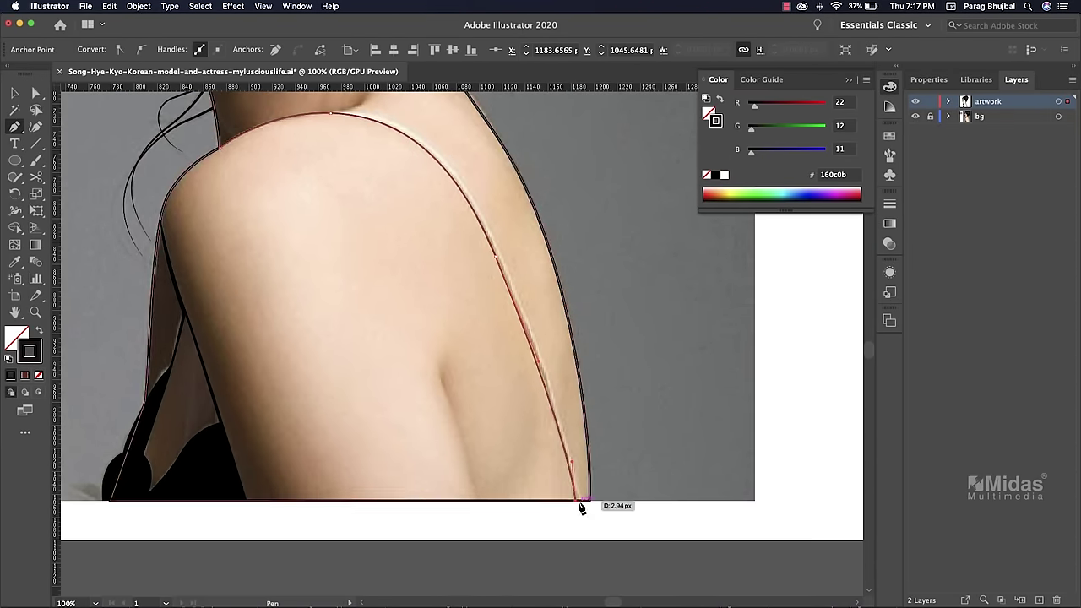
pyautogui.scroll(4, 580, 506)
pyautogui.moveTo(541, 401)
pyautogui.mouseDown()
pyautogui.moveTo(505, 312)
pyautogui.moveTo(438, 309)
pyautogui.mouseUp()
pyautogui.scroll(-3, 514, 340)
pyautogui.scroll(3, 521, 353)
pyautogui.scroll(3, 438, 309)
pyautogui.scroll(-3, 438, 309)
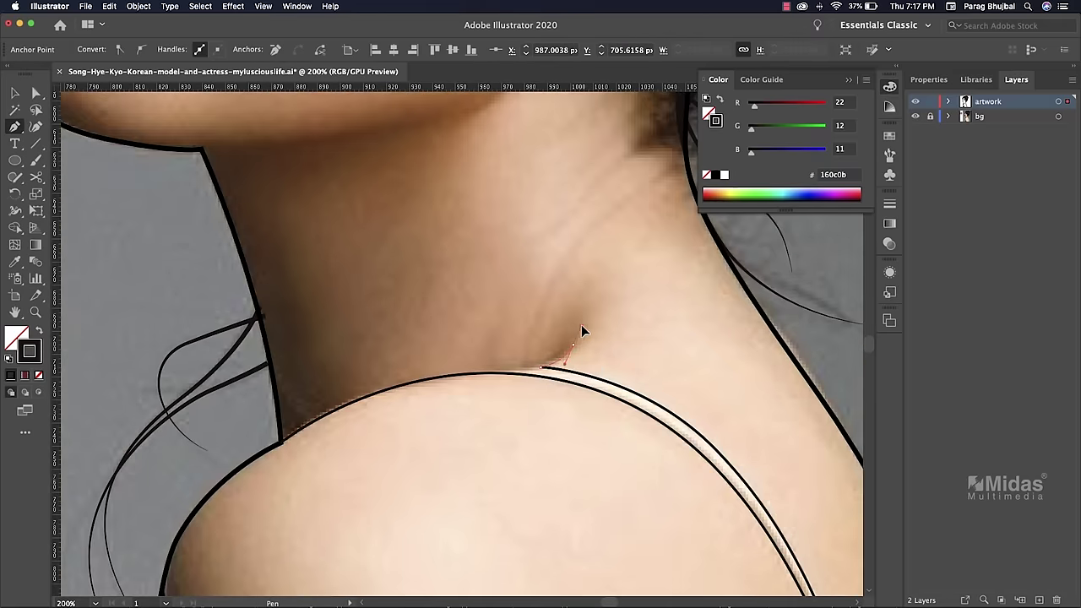
pyautogui.scroll(3, 415, 390)
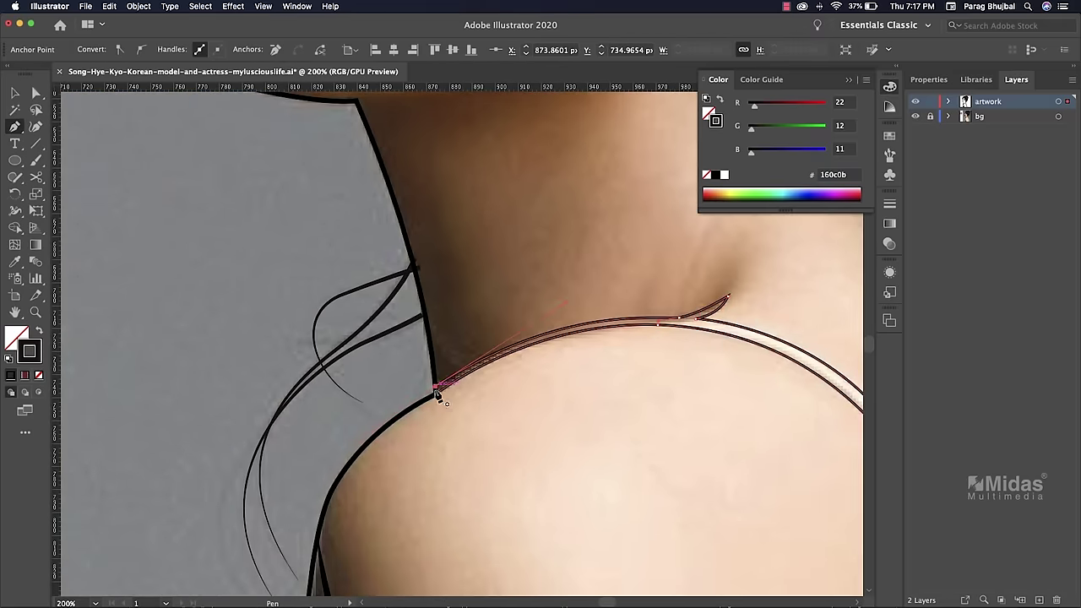
pyautogui.click(436, 391)
pyautogui.hotkey('shift', 'x')
pyautogui.press('a')
pyautogui.press('p')
pyautogui.scroll(10, 507, 337)
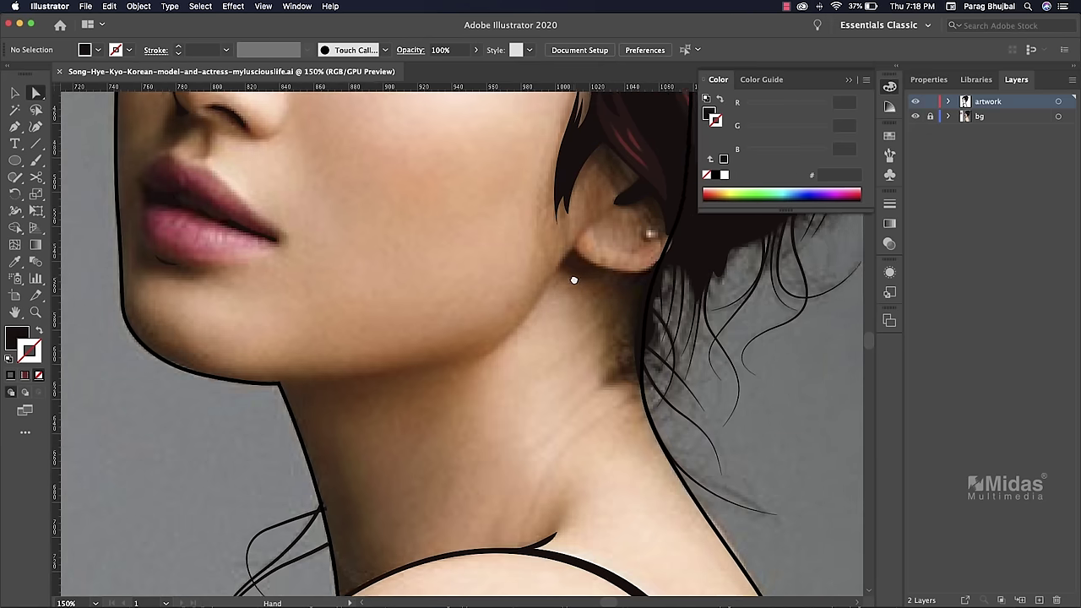
# Step: Draw a black curved neck line from below the ear toward the jaw and under the earlobe
pyautogui.scroll(-2, 574, 278)
pyautogui.scroll(-2, 602, 289)
pyautogui.click(557, 263)
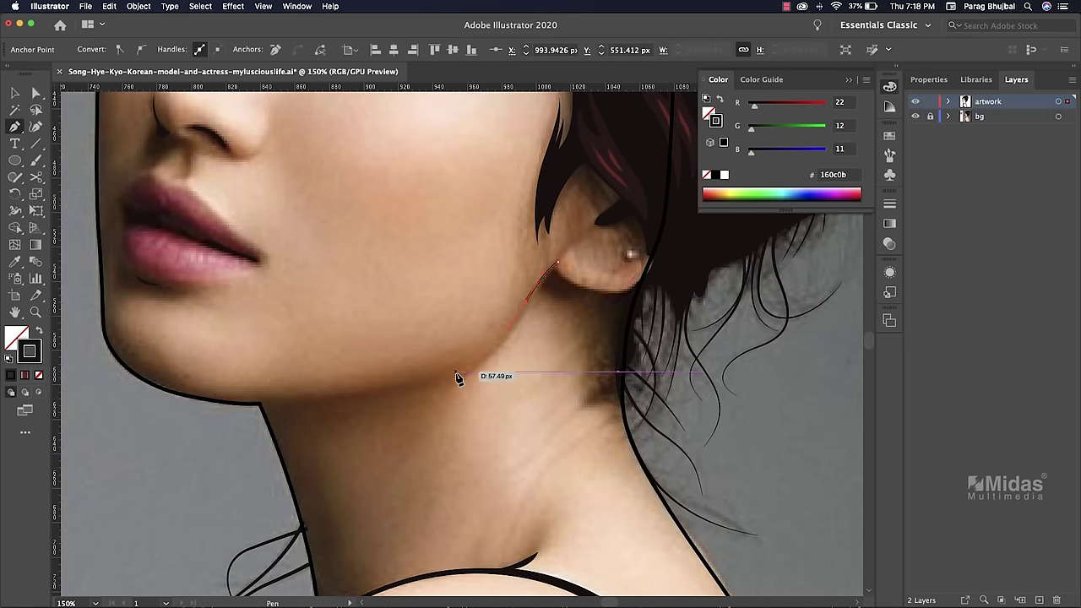
pyautogui.moveTo(498, 359); pyautogui.dragTo(544, 297)
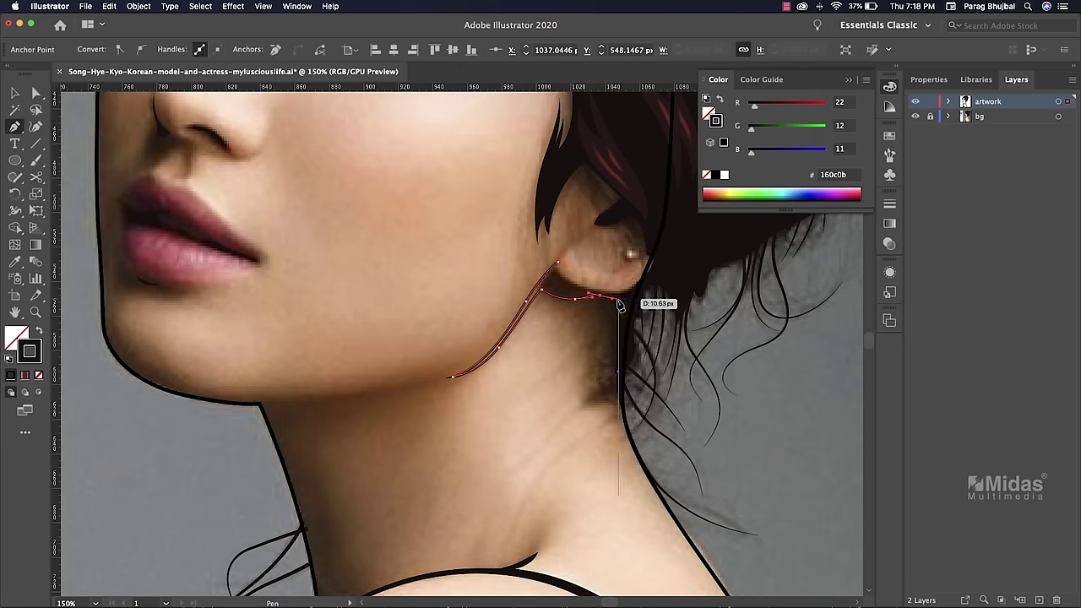
pyautogui.moveTo(619, 305); pyautogui.dragTo(635, 304)
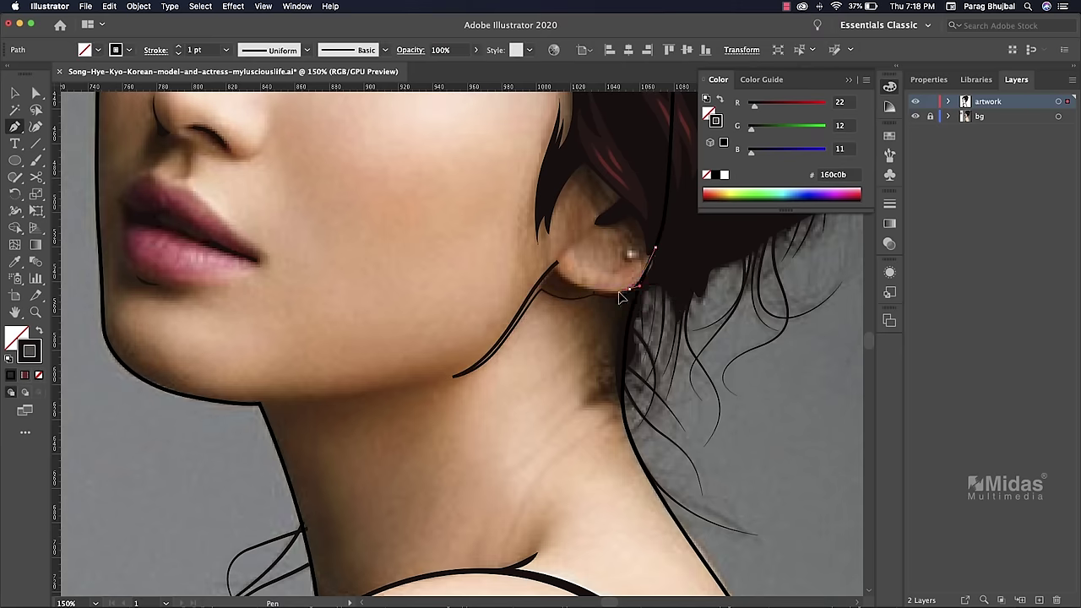
pyautogui.hotkey('shift', 'x')
pyautogui.hotkey('ctrl', 'shift', 'a')
pyautogui.hotkey('shift', 'x')
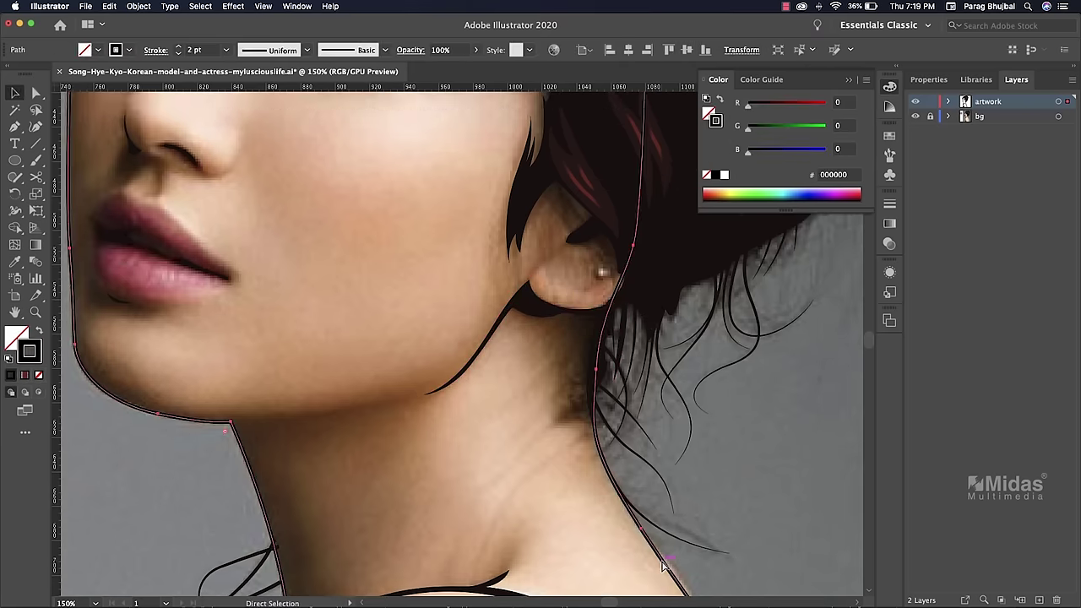
# Step: Add a tapered line under the jaw, undo an attempted join with the neck curve, and deselect
pyautogui.hotkey('ctrl', '=')
pyautogui.moveTo(429, 369); pyautogui.dragTo(532, 373)
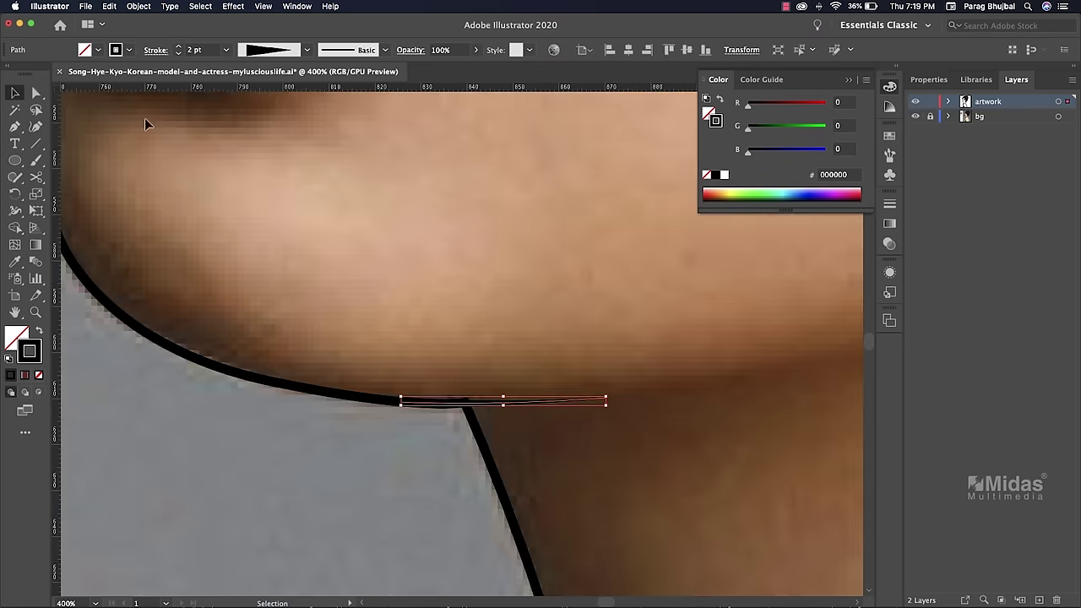
pyautogui.hotkey('ctrl', '=')
pyautogui.click(21, 95)
pyautogui.click(139, 6)
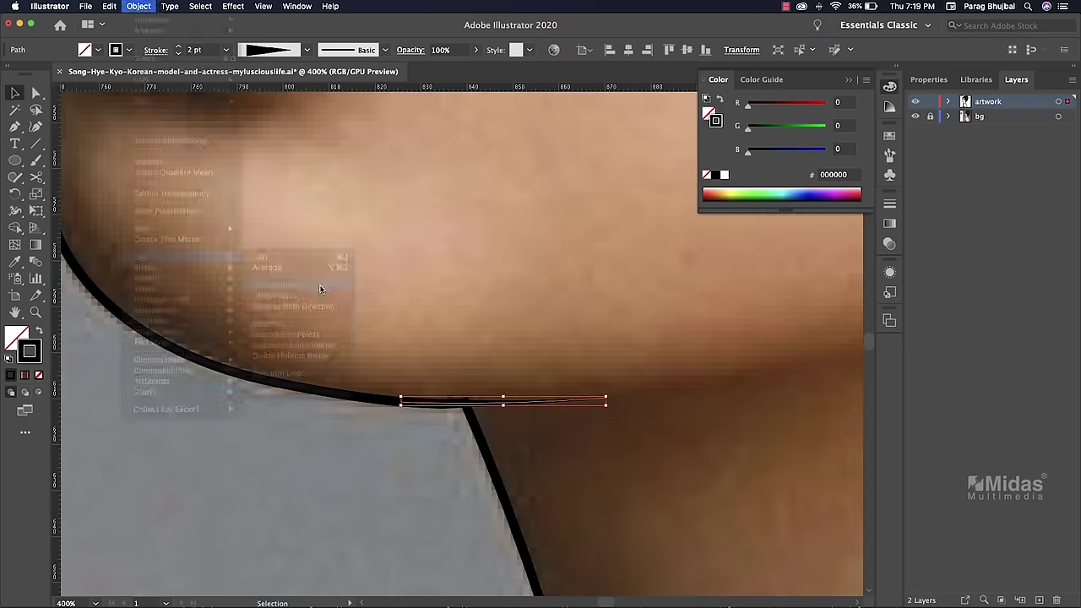
pyautogui.click(321, 289)
pyautogui.press('a')
pyautogui.hotkey('ctrl', 'z')
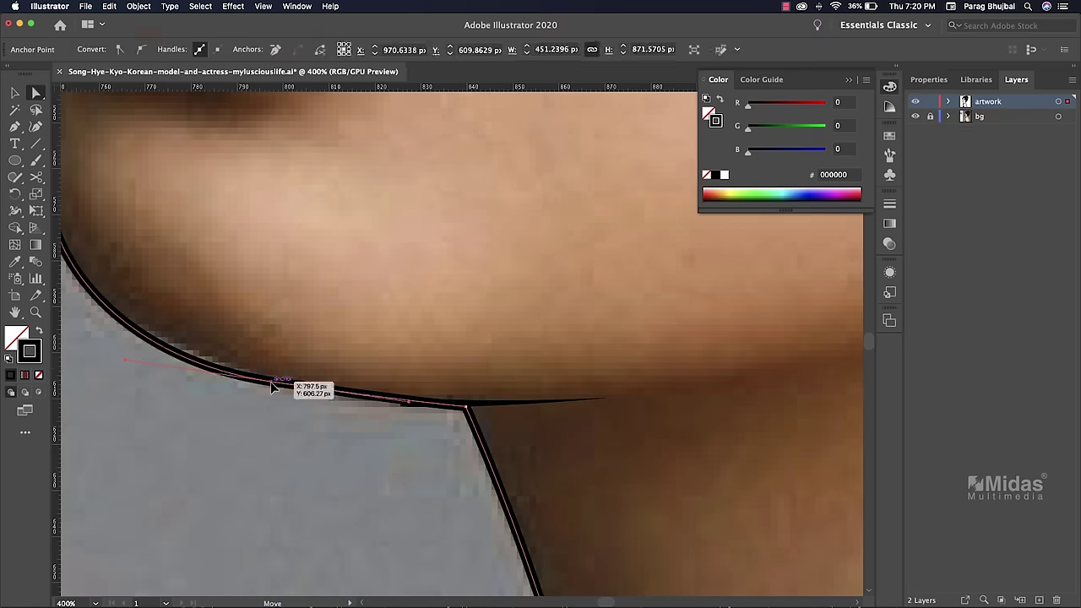
pyautogui.click(397, 399)
pyautogui.press('p')
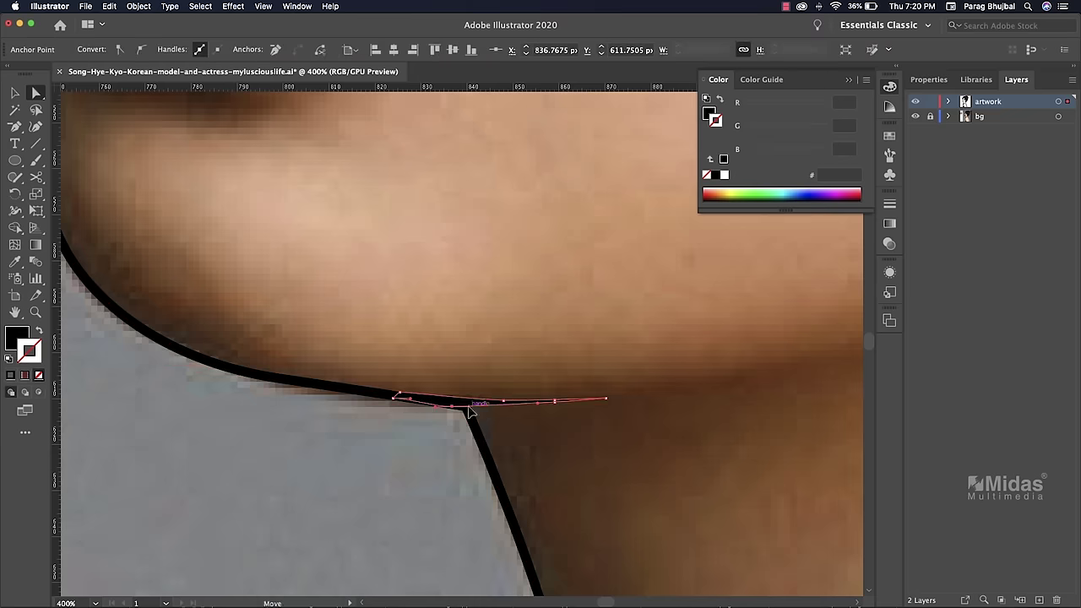
pyautogui.hotkey('ctrl', 'shift', 'a')
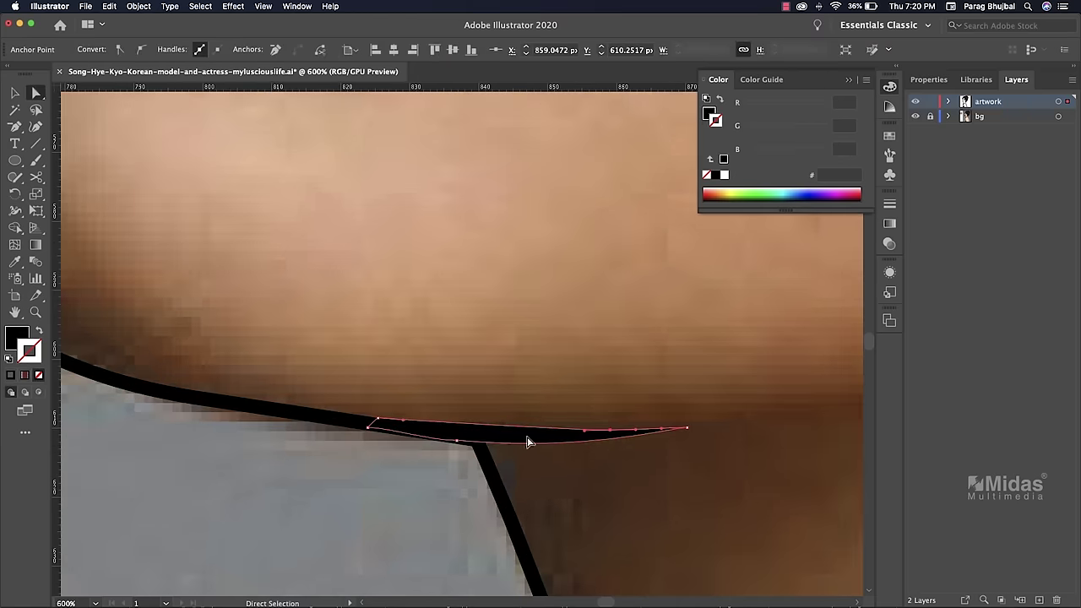
pyautogui.hotkey('ctrl', '-')
pyautogui.hotkey('ctrl', '-')
pyautogui.hotkey('ctrl', '-')
pyautogui.hotkey('ctrl', '+')
# Step: Draw a closed black-filled shadow shape down the neck below the ear and save the document
pyautogui.press('p')
pyautogui.hotkey('shift', 'x')
pyautogui.click(645, 377)
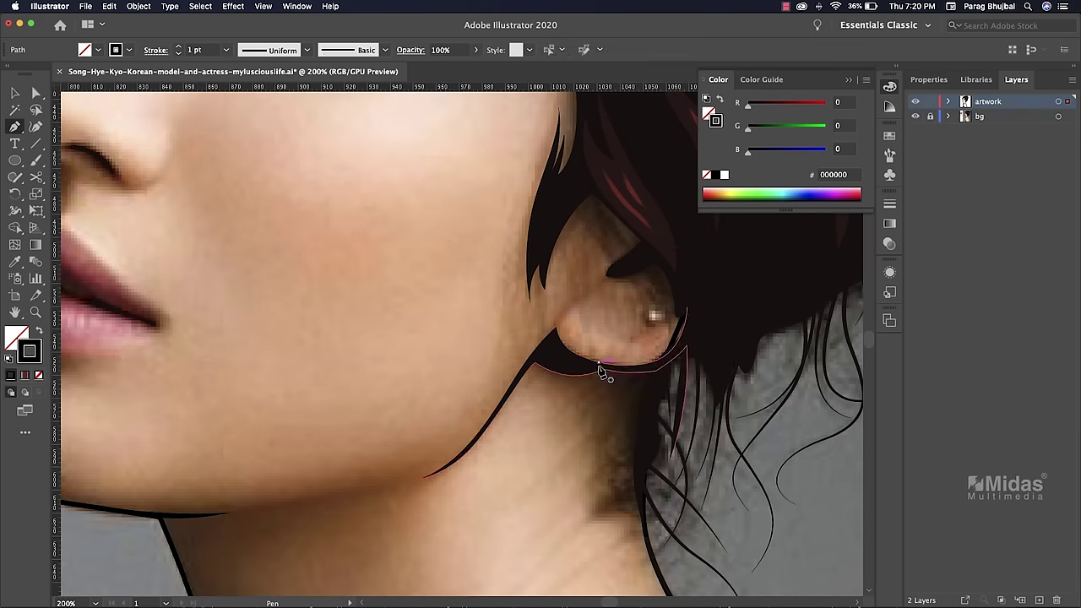
pyautogui.moveTo(633, 407); pyautogui.dragTo(628, 420)
pyautogui.click(605, 505)
pyautogui.click(642, 512)
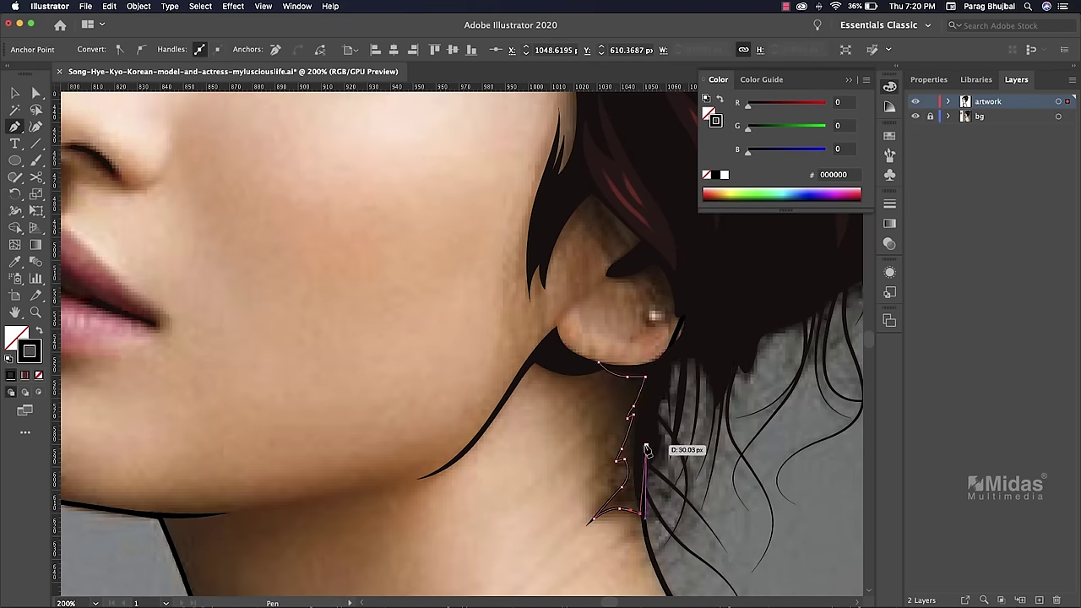
pyautogui.click(647, 435)
pyautogui.click(663, 364)
pyautogui.click(599, 364)
pyautogui.hotkey('shift', 'x')
pyautogui.hotkey('ctrl', '0')
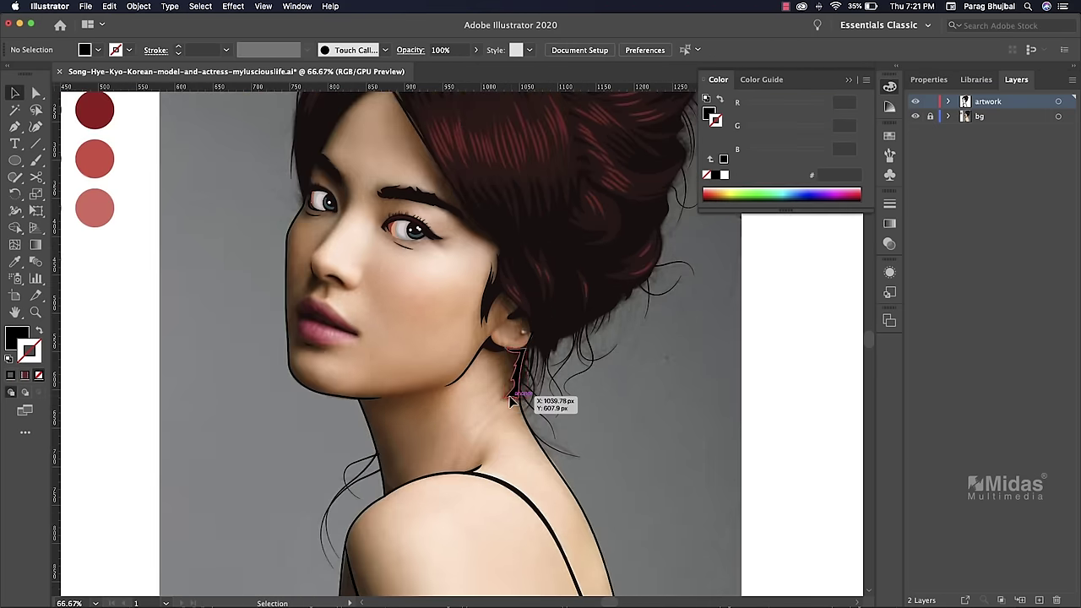
pyautogui.hotkey('ctrl', 'shift', 'a')
pyautogui.hotkey('ctrl', 's')
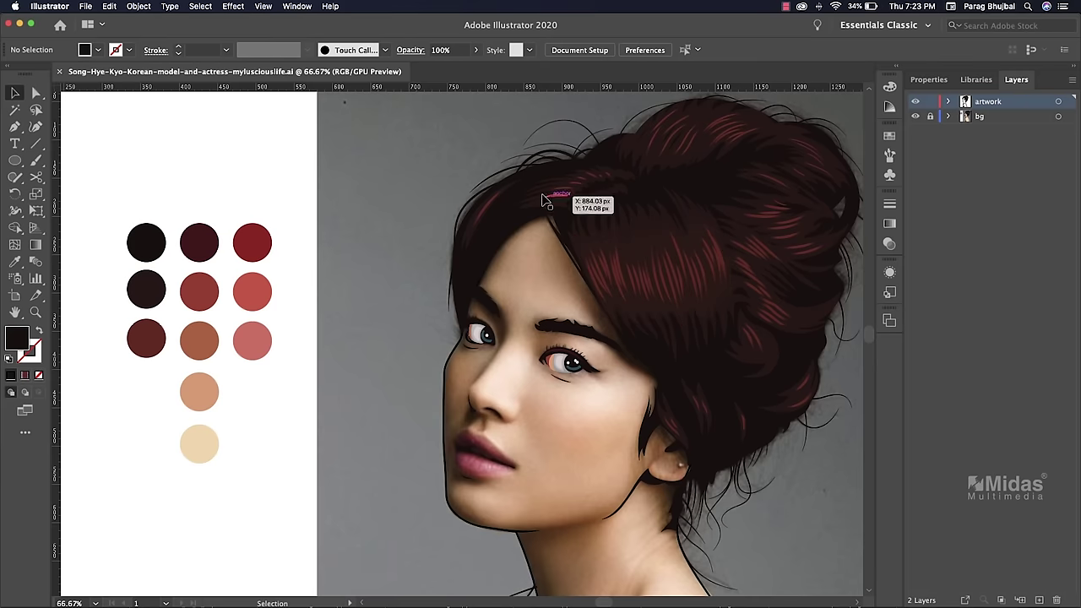
# Step: Zoom to the eyes and place the first Pen anchor beside the far eye with no fill
pyautogui.hotkey('ctrl', '+')
pyautogui.hotkey('ctrl', '+')
pyautogui.press('p')
pyautogui.hotkey('shift', 'x')
pyautogui.click(597, 161)
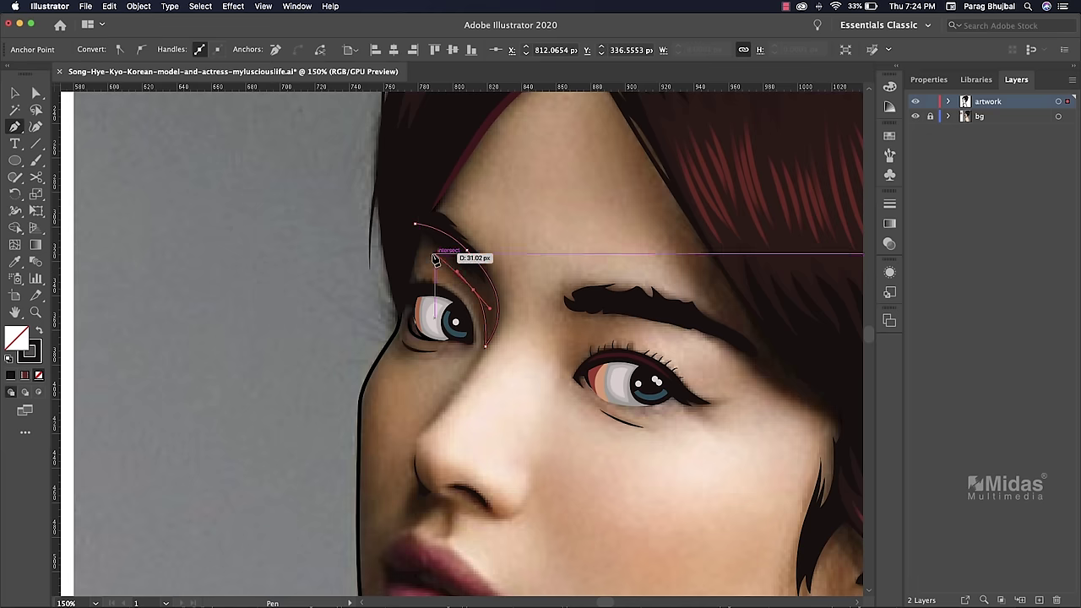
# Step: Complete the shadow shape beside the far eye and start a new outline down the face edge
pyautogui.click(414, 225)
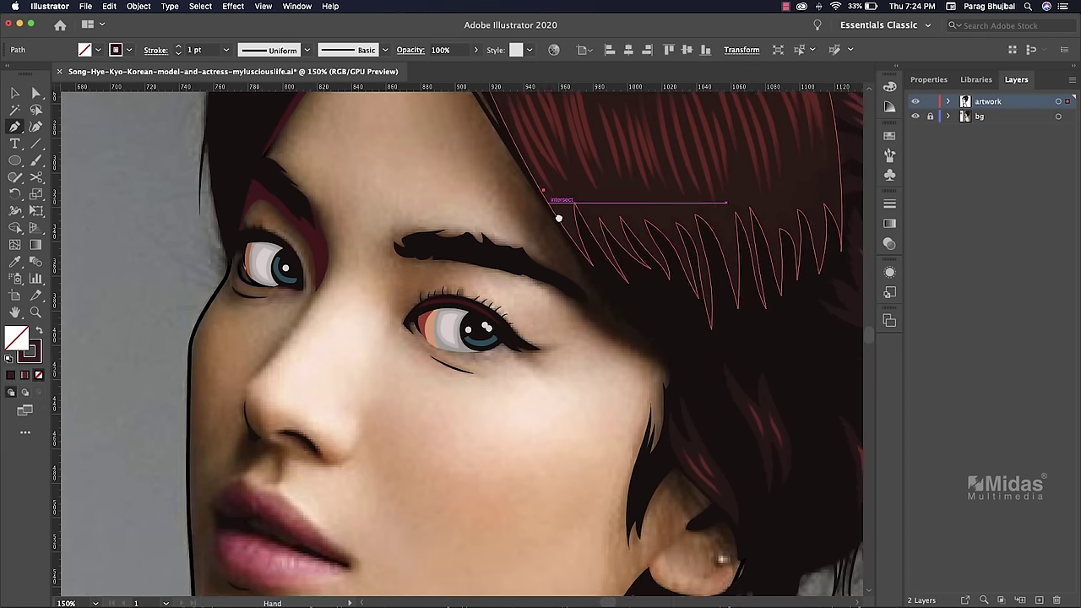
pyautogui.click(597, 320)
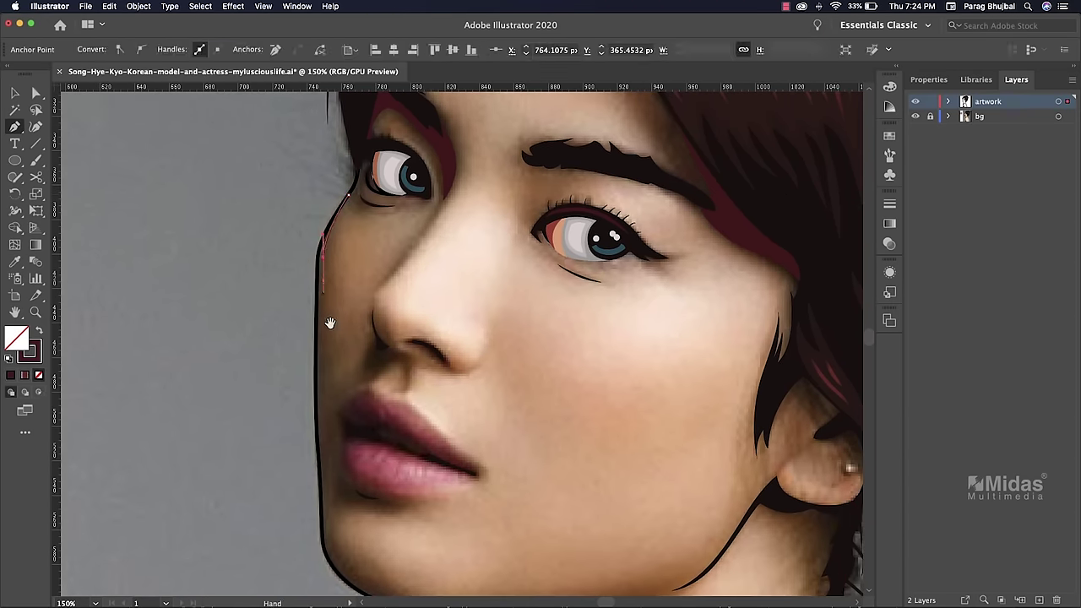
pyautogui.moveTo(330, 324); pyautogui.dragTo(360, 226)
pyautogui.click(362, 342)
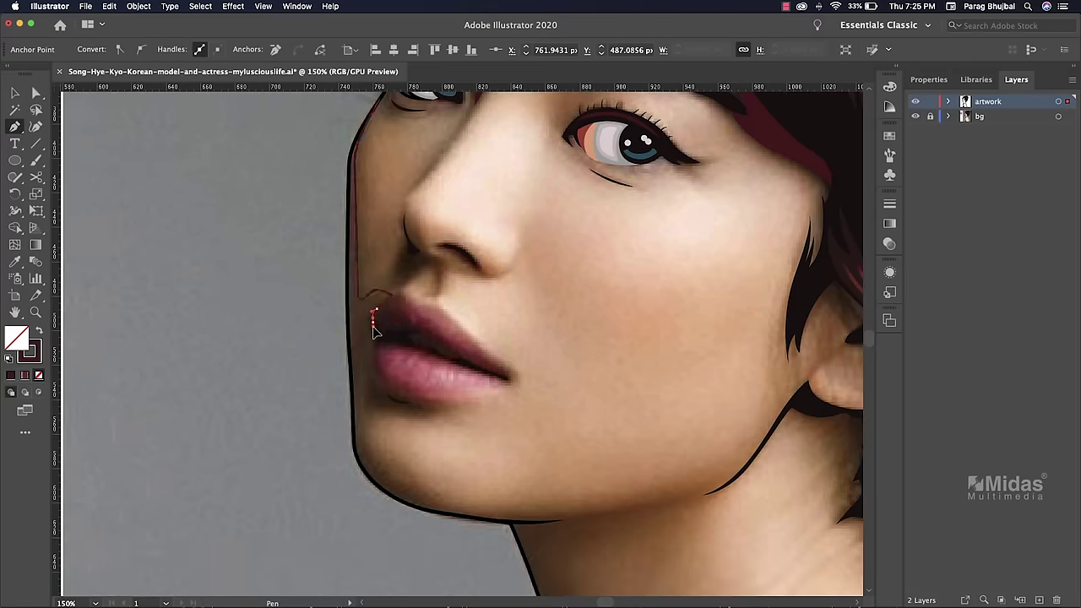
# Step: Trace shadow outlines along the upper lip, chin, jawline and lower lip
pyautogui.moveTo(482, 372)
pyautogui.mouseDown()
pyautogui.moveTo(417, 355)
pyautogui.moveTo(384, 389)
pyautogui.moveTo(370, 368)
pyautogui.mouseUp()
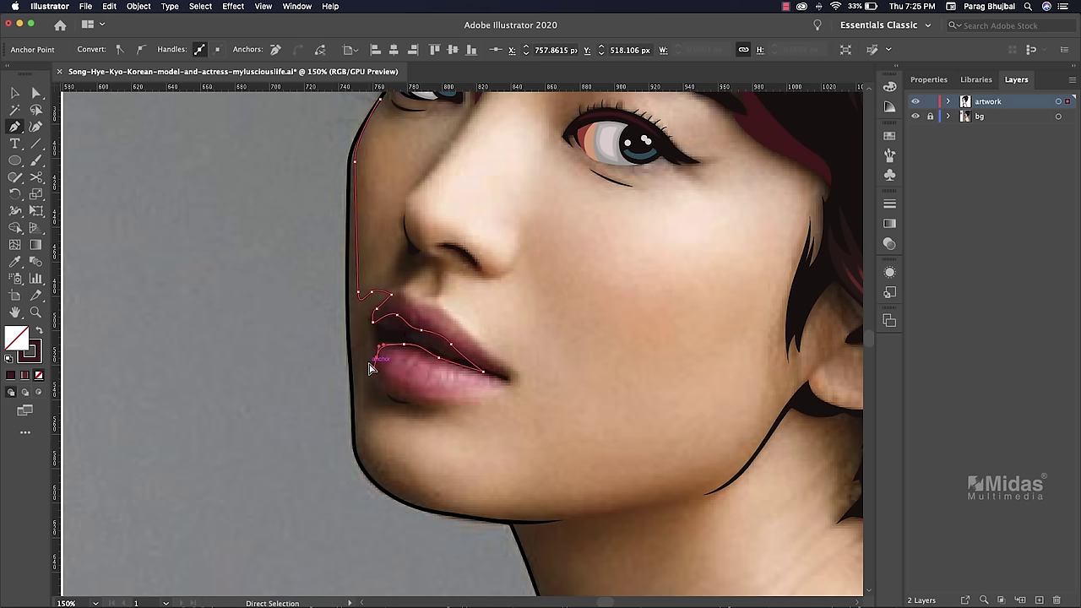
pyautogui.moveTo(414, 399)
pyautogui.mouseDown()
pyautogui.moveTo(446, 410)
pyautogui.moveTo(396, 411)
pyautogui.moveTo(362, 456)
pyautogui.mouseUp()
pyautogui.moveTo(498, 522); pyautogui.dragTo(498, 525)
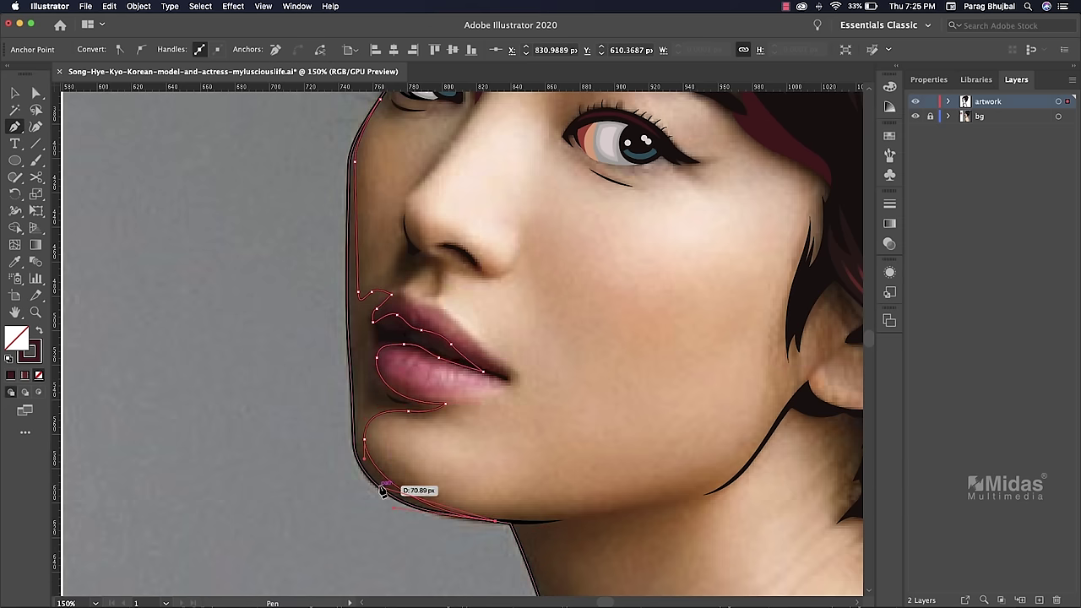
pyautogui.scroll(3, 374, 451)
pyautogui.scroll(2, 364, 451)
pyautogui.scroll(2, 364, 452)
pyautogui.scroll(2, 365, 451)
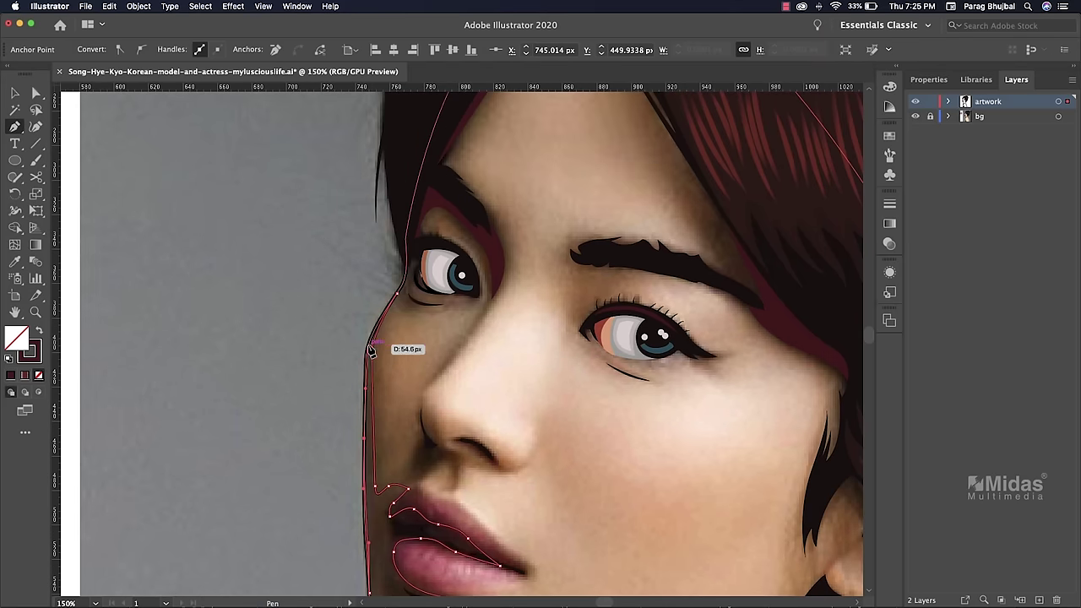
pyautogui.moveTo(378, 327); pyautogui.dragTo(378, 331)
pyautogui.press('super+shift+a')
pyautogui.scroll(-3, 511, 434)
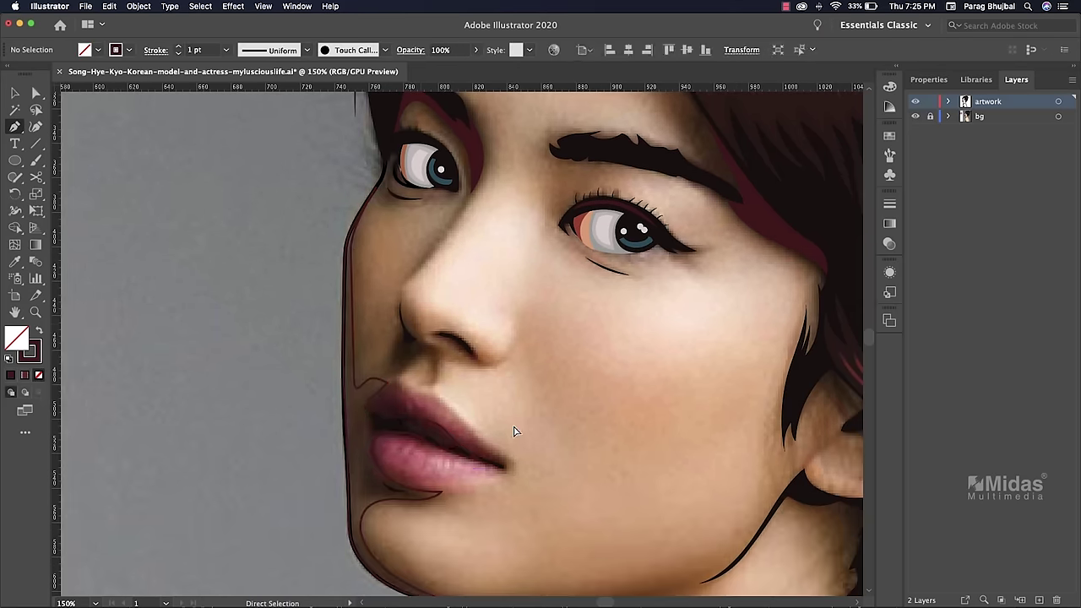
pyautogui.scroll(-2, 494, 415)
pyautogui.moveTo(375, 440); pyautogui.dragTo(395, 444)
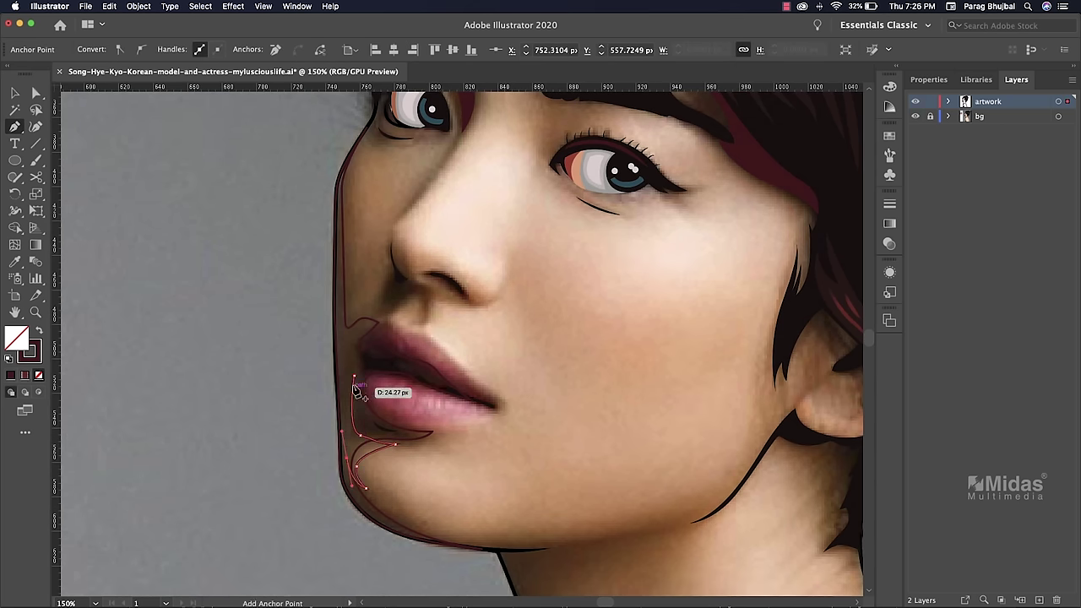
pyautogui.press('super+shift+a')
# Step: Fill the lip and jaw shadow outlines dark red and deselect them
pyautogui.click(374, 502)
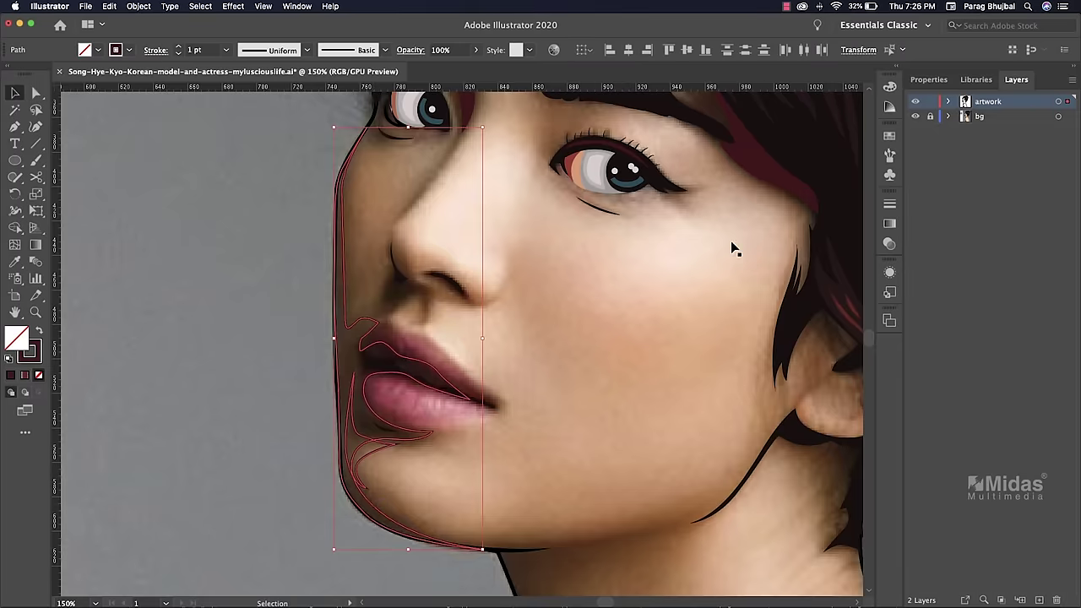
pyautogui.click(297, 6)
pyautogui.click(422, 390)
pyautogui.hotkey('shift', 'x')
pyautogui.press('super+shift+a')
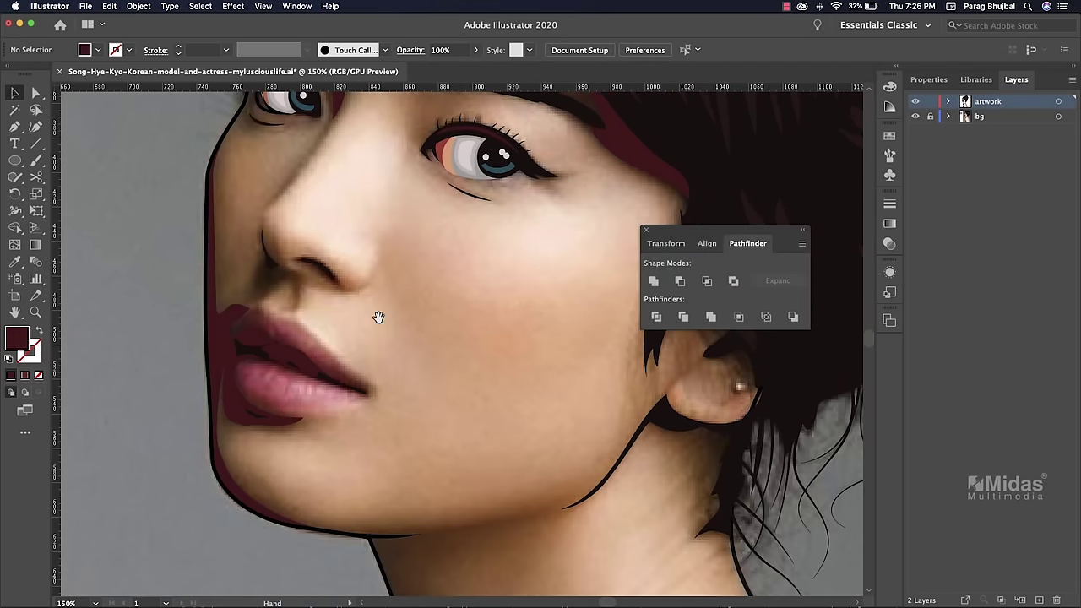
# Step: Start a neck shadow path from the jaw down the neck to the shoulder
pyautogui.scroll(-5, 379, 314)
pyautogui.hscroll(3, 499, 311)
pyautogui.scroll(-3, 499, 310)
pyautogui.press('p')
pyautogui.click(312, 314)
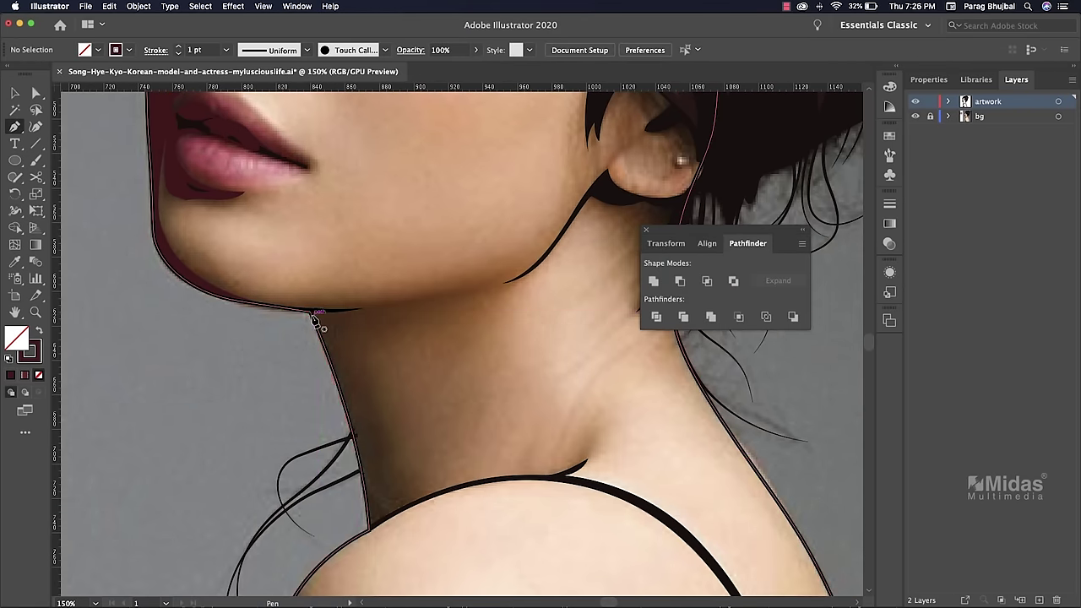
pyautogui.click(349, 408)
pyautogui.moveTo(369, 530); pyautogui.dragTo(372, 537)
pyautogui.moveTo(439, 493); pyautogui.dragTo(441, 497)
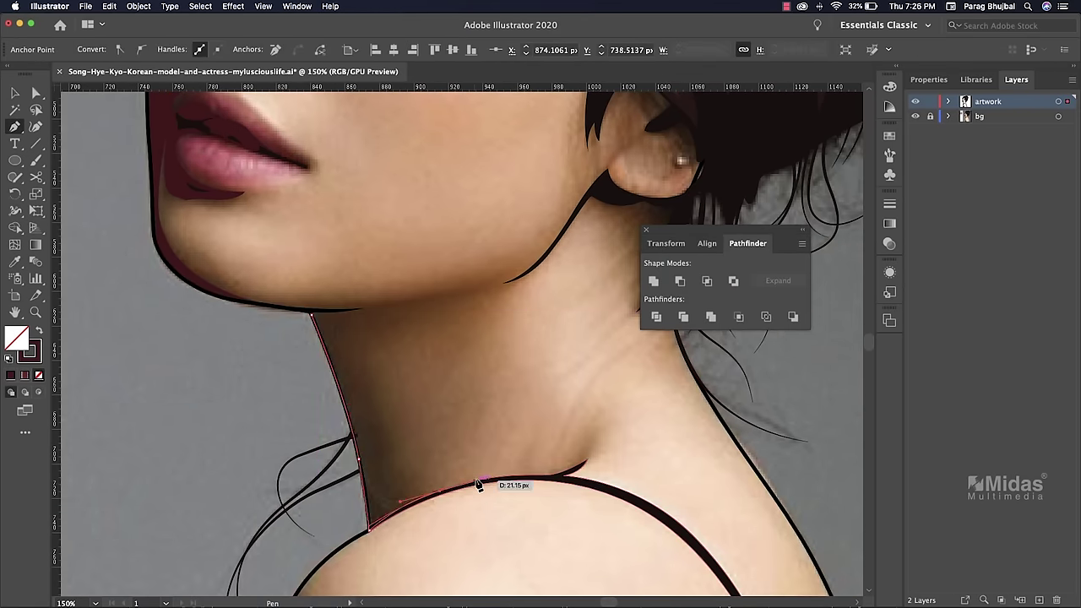
# Step: Finish the neck shadow edge up to the jaw, close it and fill it dark red
pyautogui.press('super+equal')
pyautogui.press('super+equal')
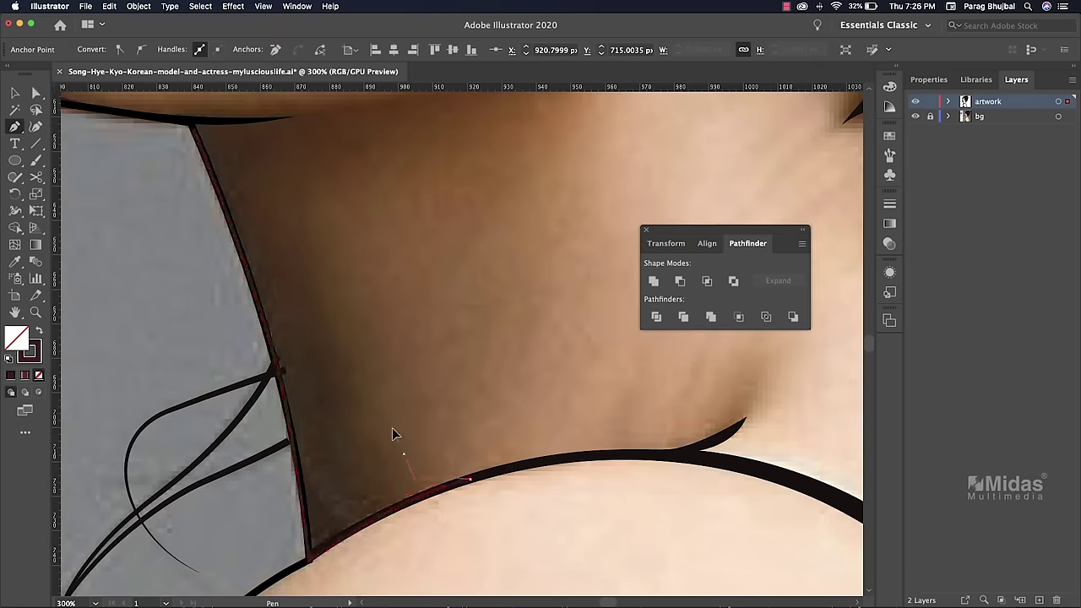
pyautogui.scroll(2, 391, 434)
pyautogui.moveTo(399, 456); pyautogui.dragTo(410, 464)
pyautogui.click(363, 269)
pyautogui.scroll(3, 393, 277)
pyautogui.click(406, 366)
pyautogui.moveTo(490, 299); pyautogui.dragTo(537, 302)
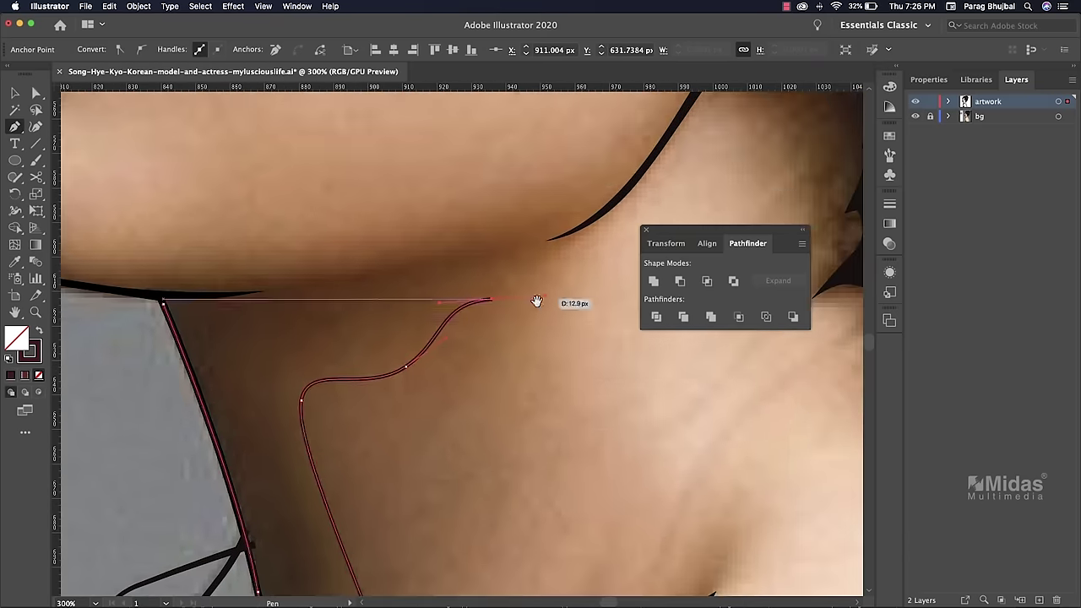
pyautogui.scroll(2, 598, 273)
pyautogui.hscroll(-4, 430, 309)
pyautogui.moveTo(347, 324); pyautogui.dragTo(223, 326)
pyautogui.moveTo(305, 329); pyautogui.dragTo(338, 344)
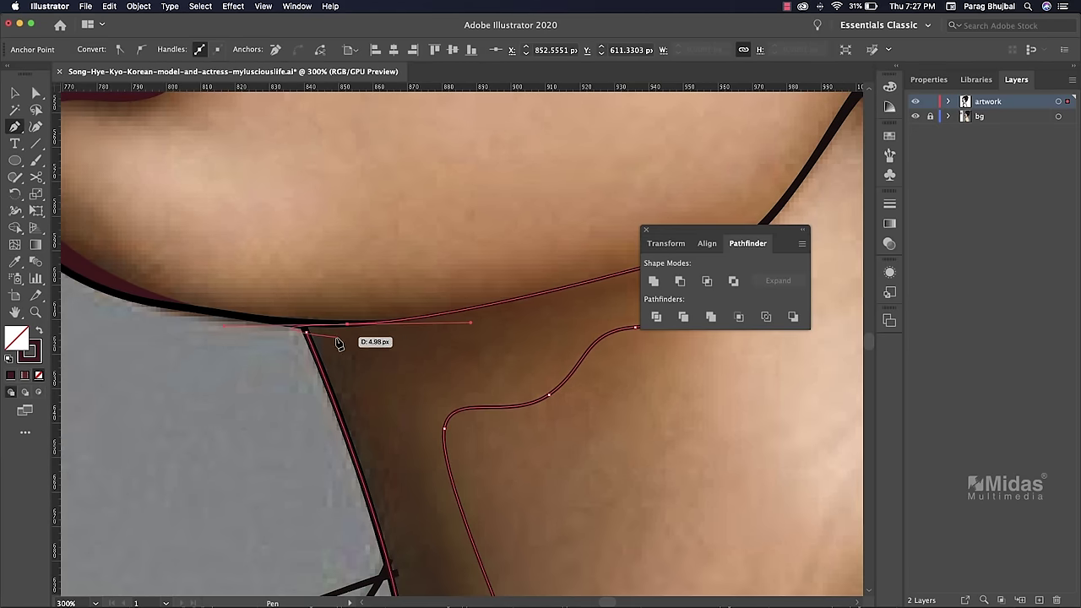
pyautogui.click(300, 324)
pyautogui.hotkey('shift', 'x')
# Step: Reposition a neck shadow anchor point under the jaw
pyautogui.press('super+minus')
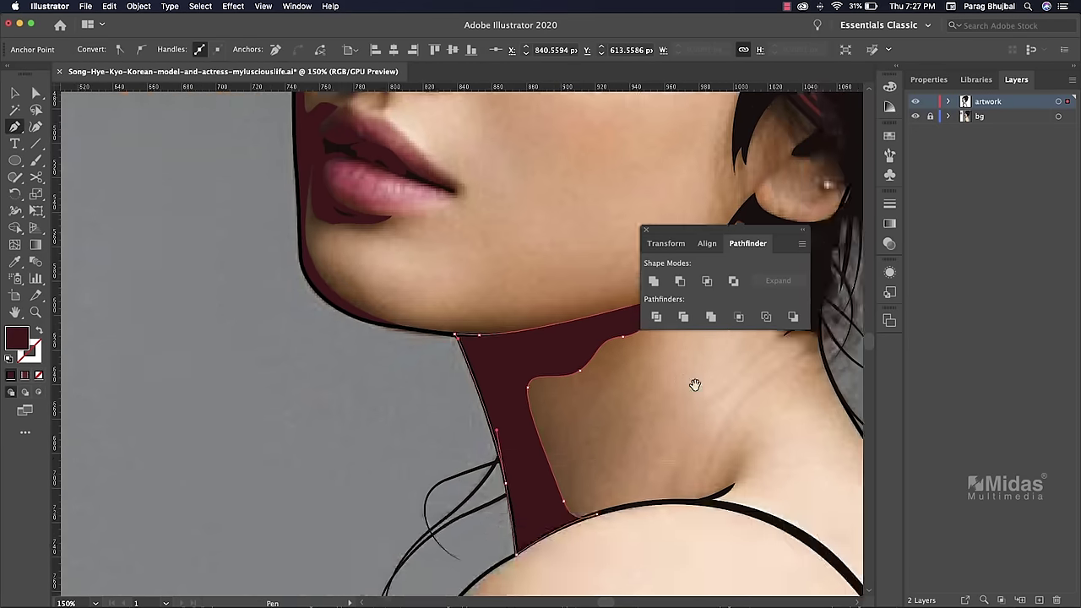
pyautogui.scroll(3, 540, 337)
pyautogui.press('a')
pyautogui.click(313, 422)
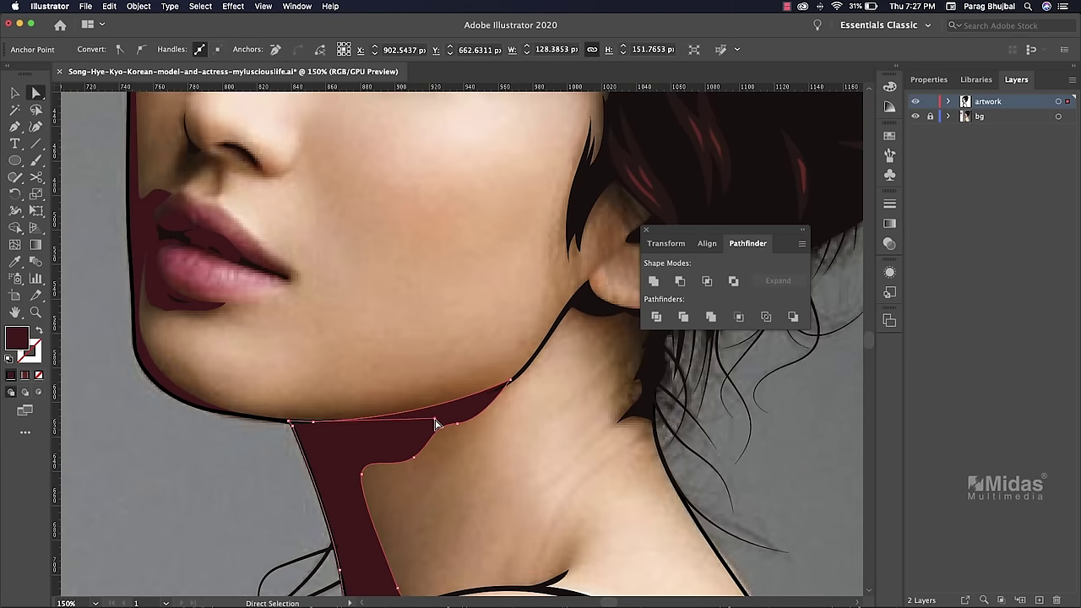
pyautogui.moveTo(508, 386); pyautogui.dragTo(508, 387)
# Step: Draw a closed six-point shadow shape below the ear
pyautogui.press('p')
pyautogui.hscroll(3, 540, 405)
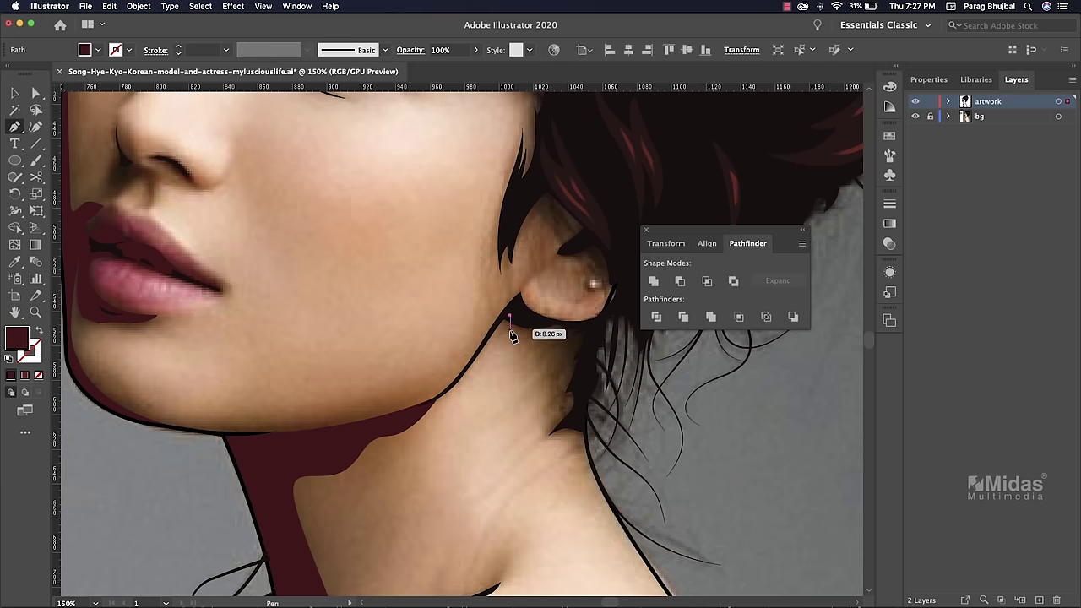
pyautogui.click(510, 332)
pyautogui.click(539, 335)
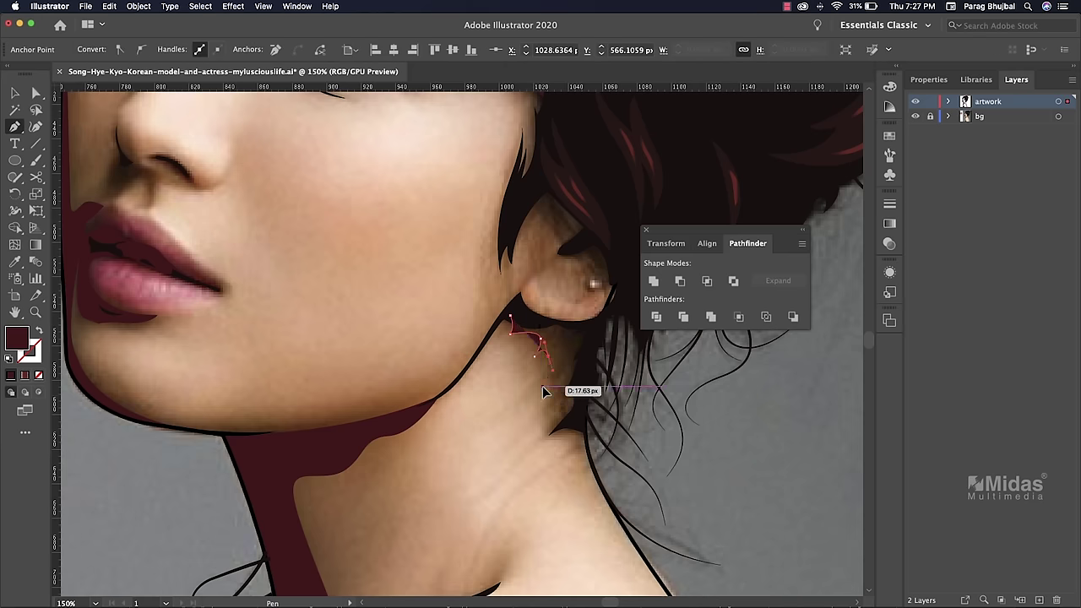
pyautogui.click(541, 444)
pyautogui.click(583, 420)
pyautogui.click(586, 379)
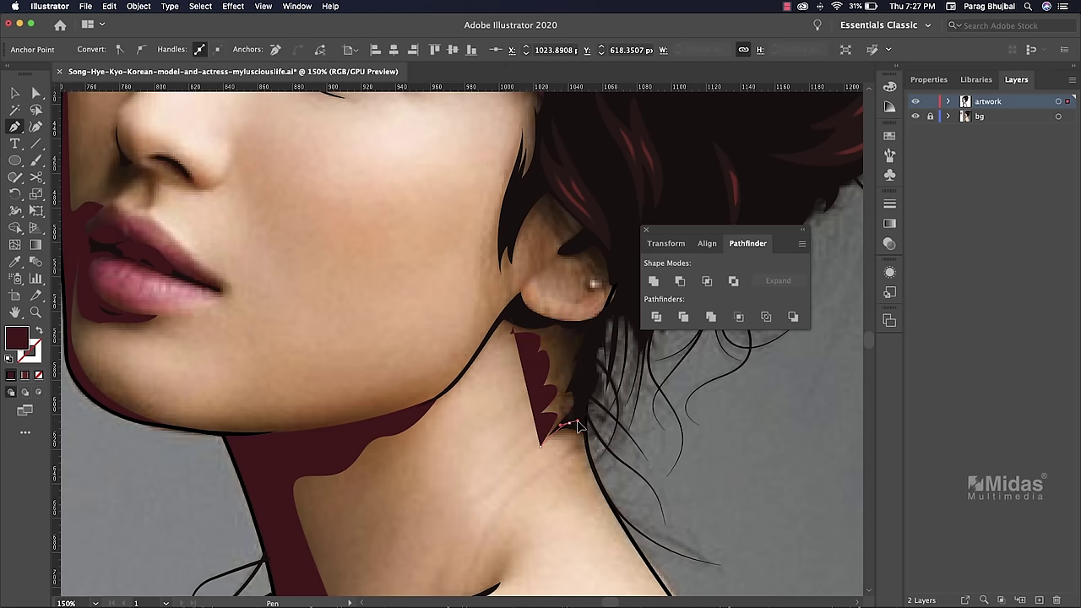
pyautogui.click(592, 325)
pyautogui.click(511, 320)
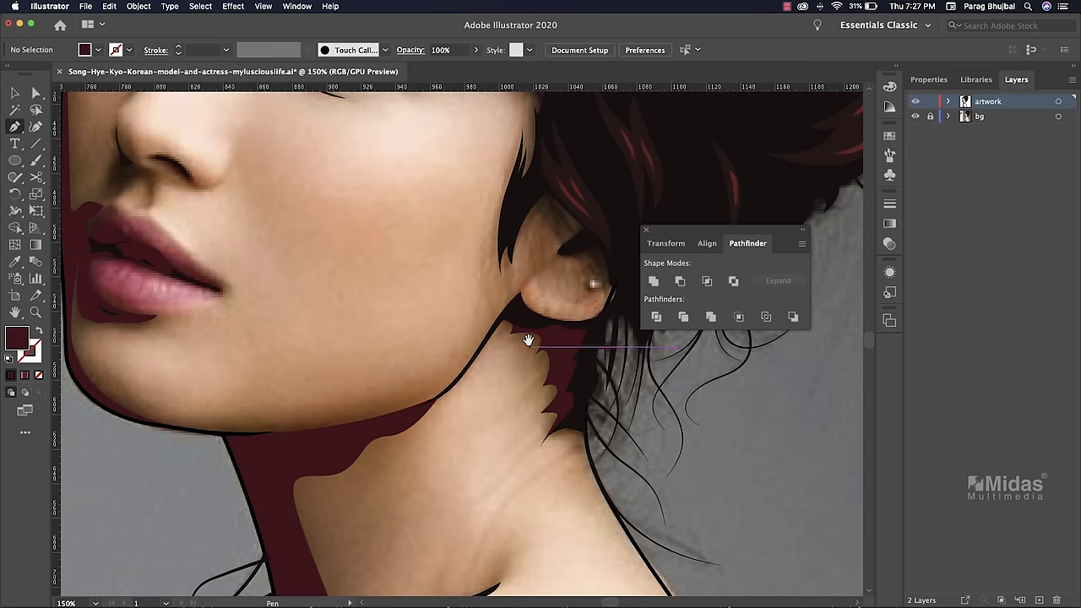
# Step: Draw a zigzag shadow shape in front of the ear
pyautogui.scroll(5, 523, 355)
pyautogui.hscroll(2, 523, 355)
pyautogui.click(479, 319)
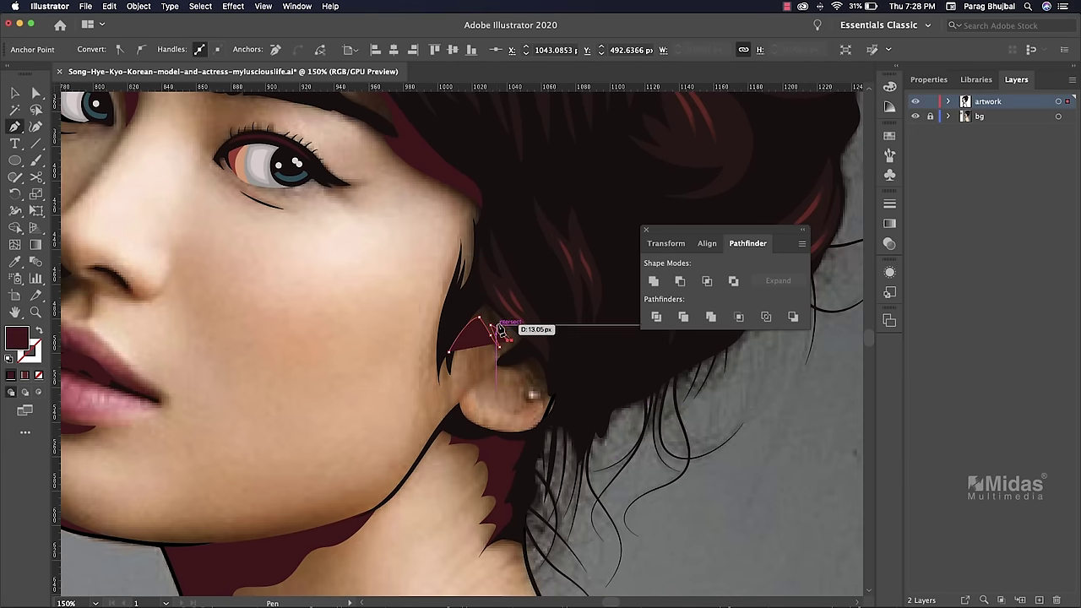
pyautogui.click(501, 334)
pyautogui.click(511, 341)
pyautogui.click(489, 302)
pyautogui.click(453, 351)
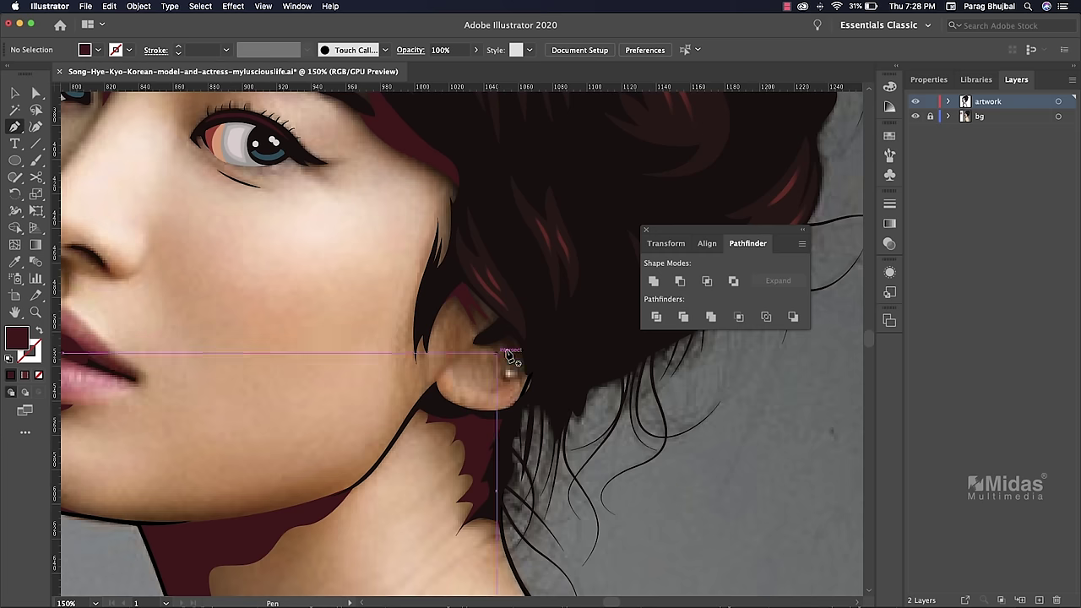
# Step: Add more zigzag shadow points around and below the ear
pyautogui.scroll(-1, 507, 354)
pyautogui.hscroll(1, 507, 354)
pyautogui.click(507, 350)
pyautogui.click(511, 368)
pyautogui.click(530, 326)
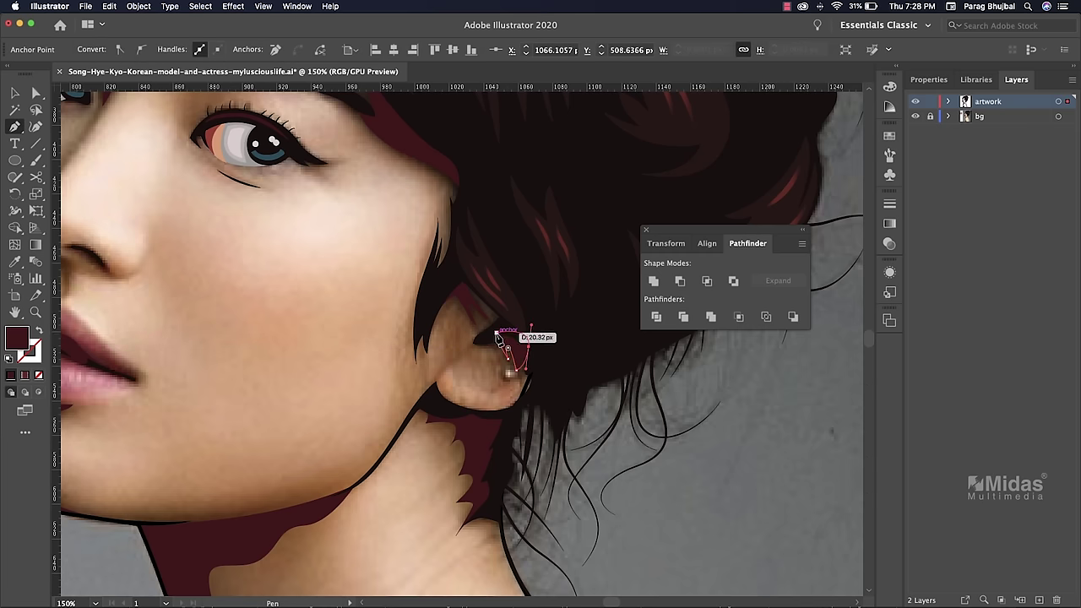
pyautogui.click(510, 372)
pyautogui.click(477, 379)
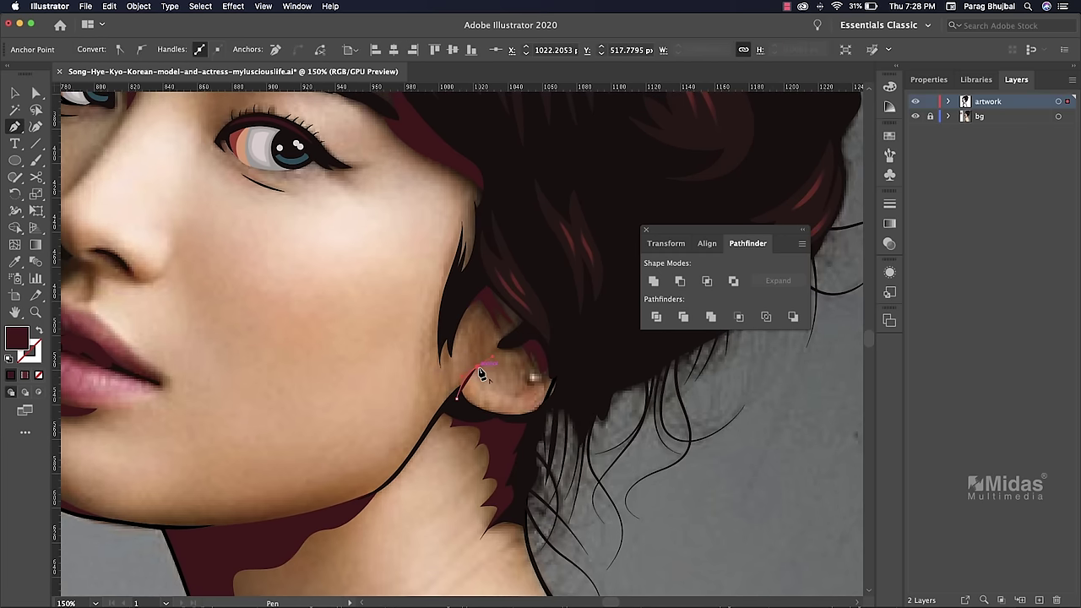
pyautogui.hotkey('ctrl', '=')
pyautogui.hotkey('ctrl', '=')
pyautogui.click(438, 461)
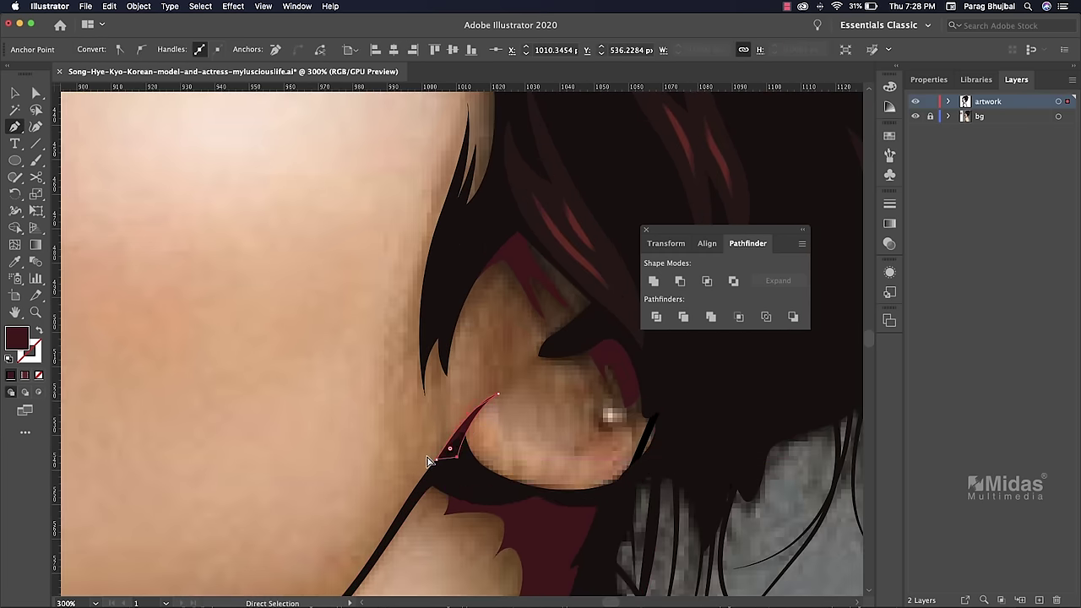
pyautogui.hotkey('ctrl', '-')
pyautogui.hotkey('ctrl', '-')
pyautogui.moveTo(449, 448); pyautogui.dragTo(463, 450)
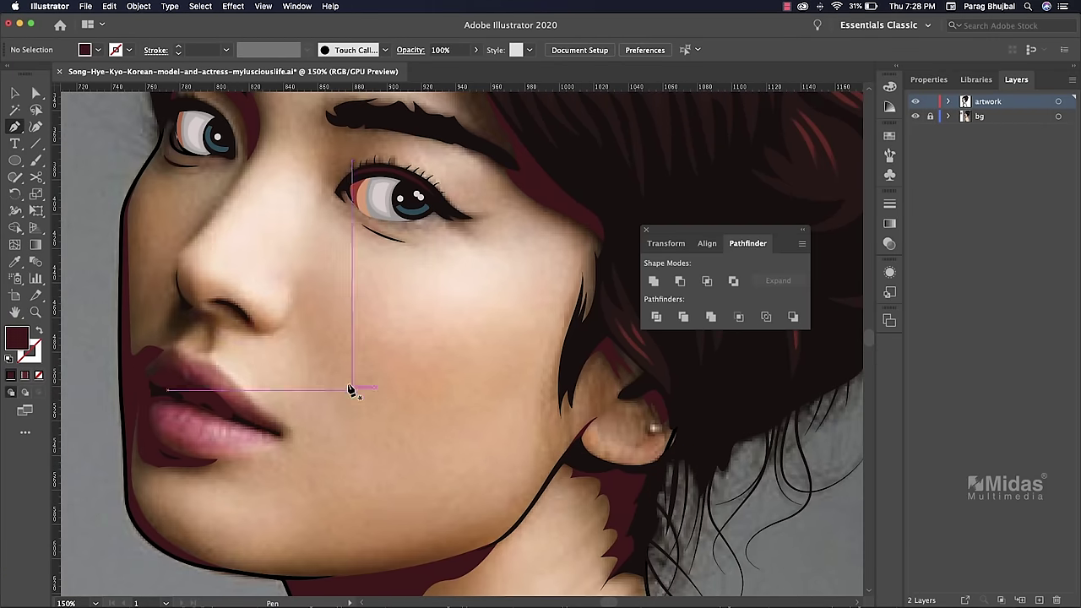
# Step: Draw a curved shadow beside the nostril, fill it dark red and deselect it
pyautogui.hotkey('ctrl', '=')
pyautogui.scroll(-2, 448, 441)
pyautogui.moveTo(361, 363); pyautogui.dragTo(368, 402)
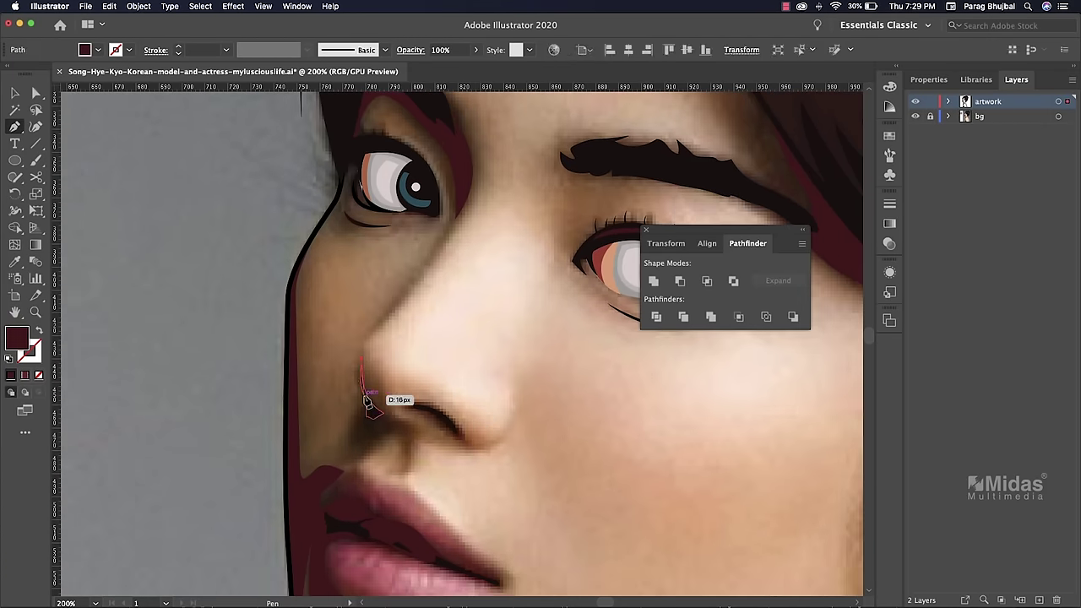
pyautogui.moveTo(359, 451); pyautogui.dragTo(376, 447)
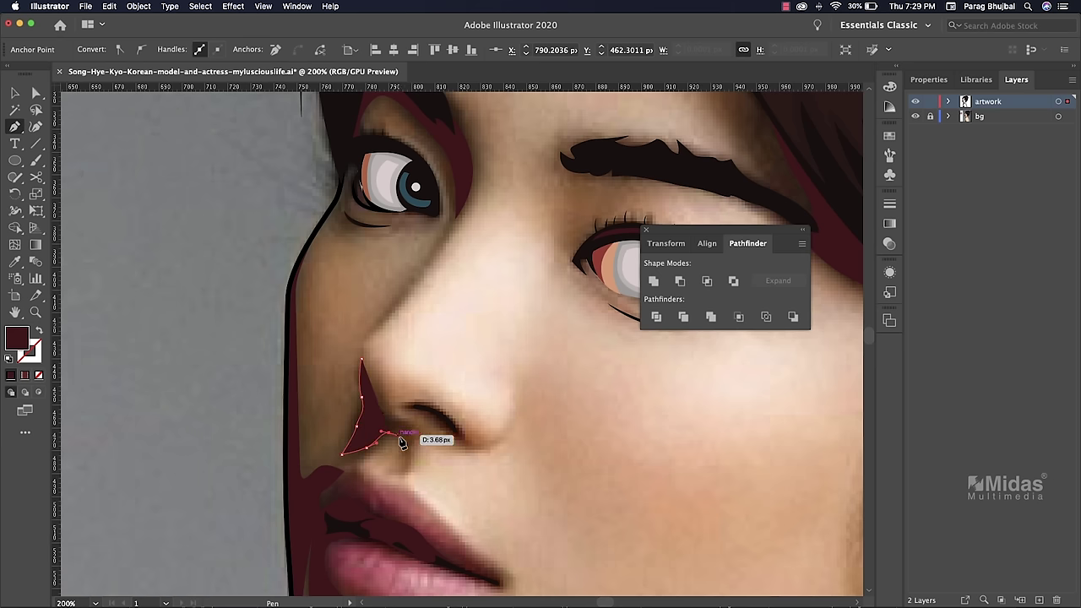
pyautogui.click(407, 461)
pyautogui.hotkey('shift', 'x')
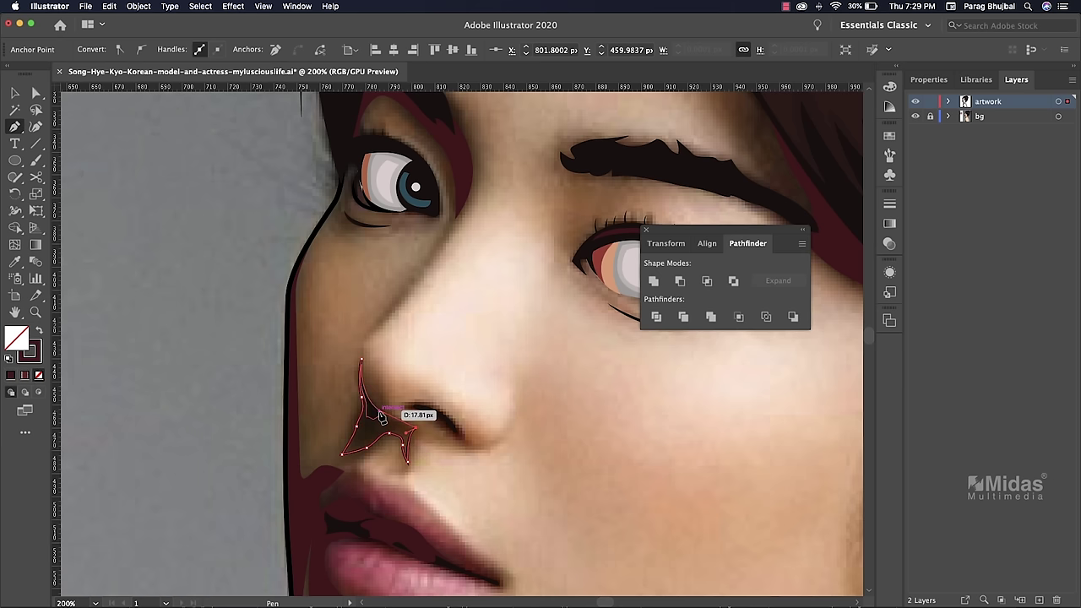
pyautogui.click(362, 363)
pyautogui.hotkey('shift', 'x')
pyautogui.press('v')
pyautogui.click(573, 459)
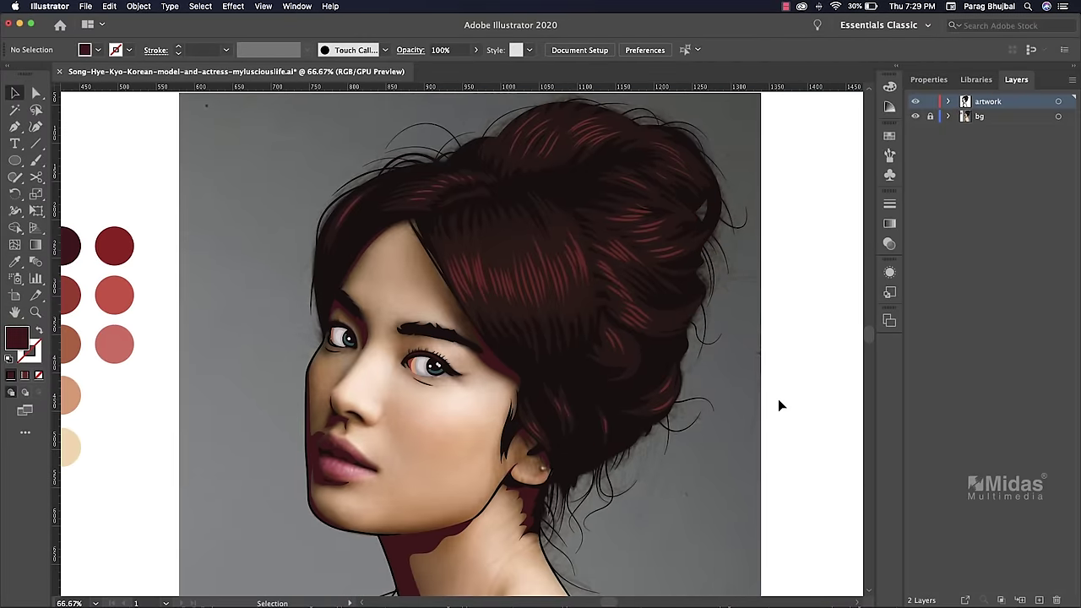
# Step: Draw a three-point shadow at the top of the shoulder and fill it dark red
pyautogui.hotkey('ctrl', '=')
pyautogui.hotkey('ctrl', '=')
pyautogui.moveTo(518, 297); pyautogui.dragTo(495, 266)
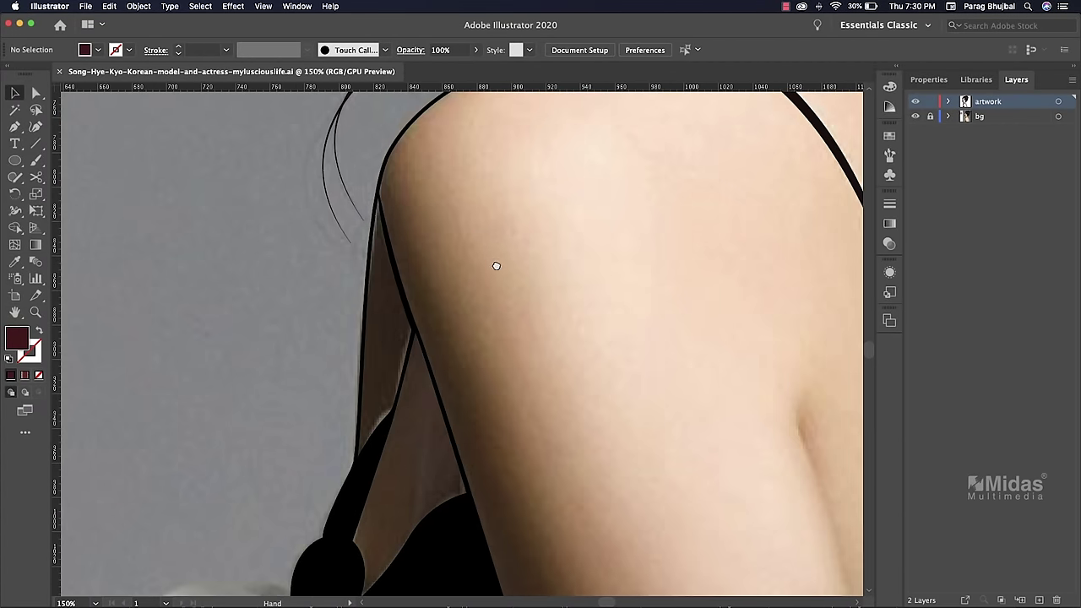
pyautogui.hotkey('shift', 'x')
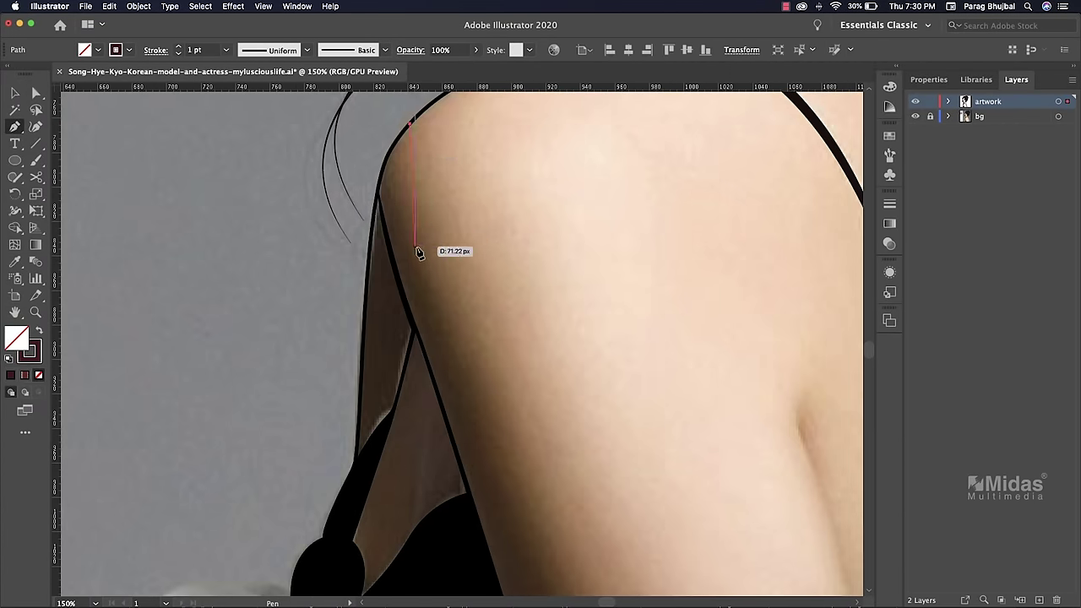
pyautogui.click(416, 258)
pyautogui.scroll(-3, 488, 244)
pyautogui.scroll(-2, 501, 371)
pyautogui.click(445, 364)
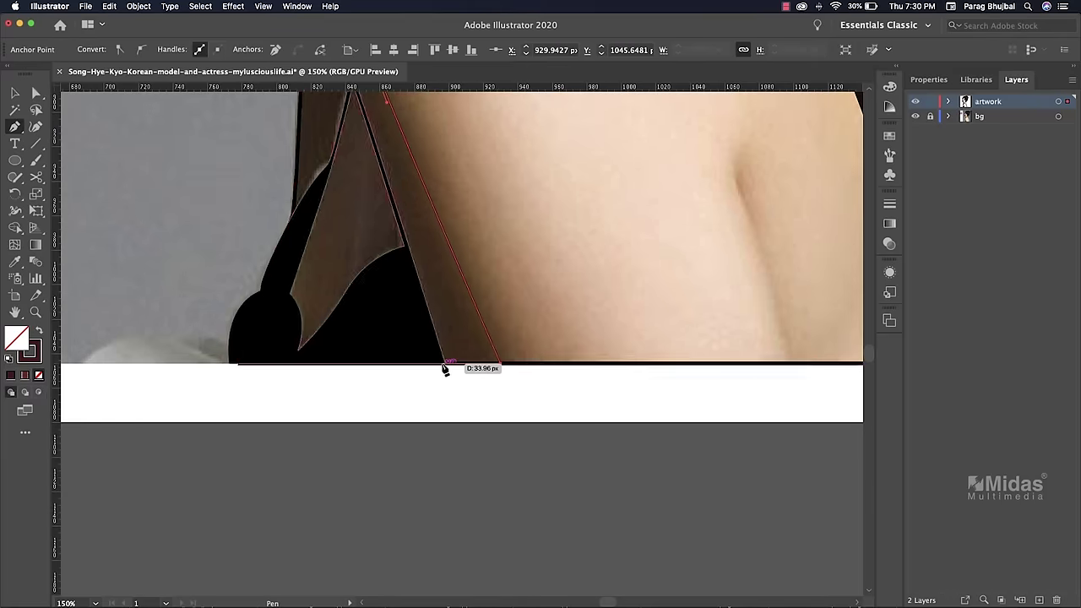
pyautogui.scroll(3, 397, 229)
pyautogui.scroll(3, 369, 175)
pyautogui.click(405, 163)
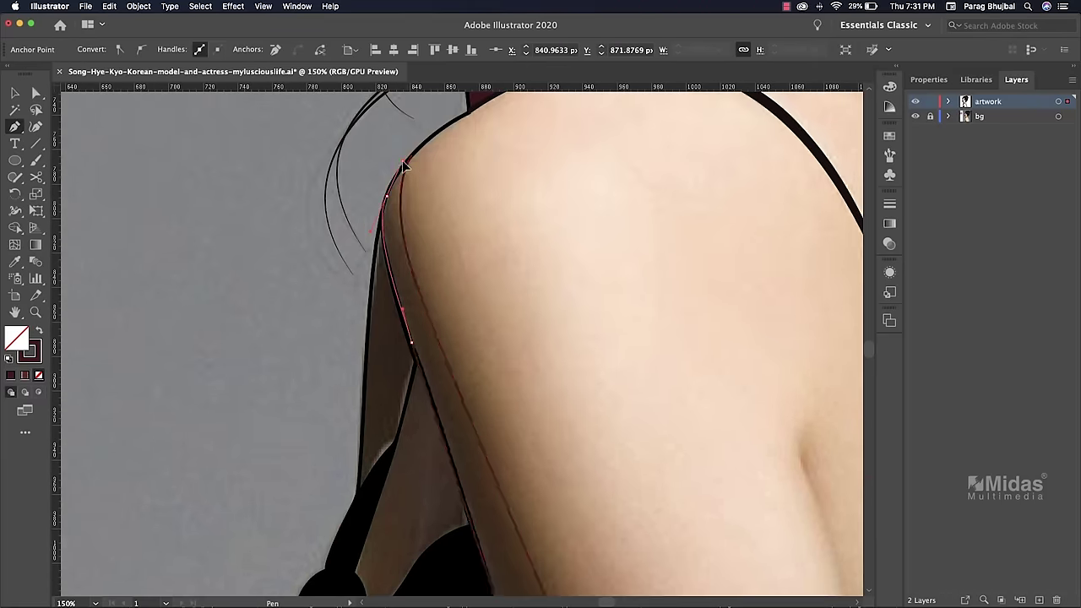
pyautogui.hotkey('shift', 'x')
pyautogui.keyDown('super'); pyautogui.click(518, 323); pyautogui.keyUp('super')
# Step: Draw a shadow along the strap's lower edge and bend its edge to follow the strap
pyautogui.scroll(-1, 517, 323)
pyautogui.hscroll(1, 517, 323)
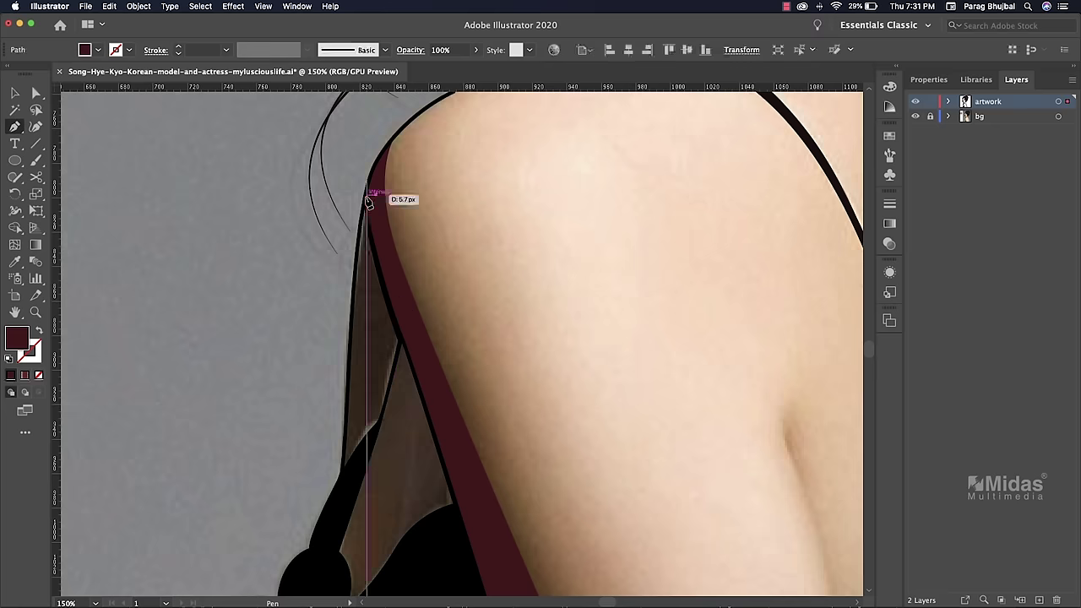
pyautogui.click(372, 193)
pyautogui.moveTo(342, 483); pyautogui.dragTo(393, 388)
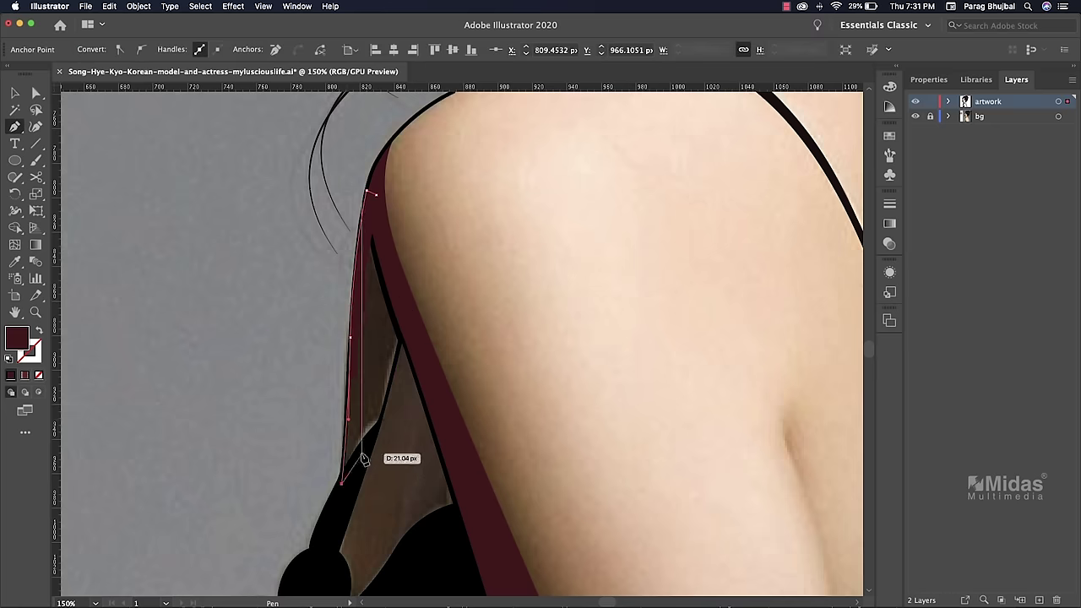
pyautogui.click(401, 321)
pyautogui.moveTo(372, 194); pyautogui.dragTo(382, 207)
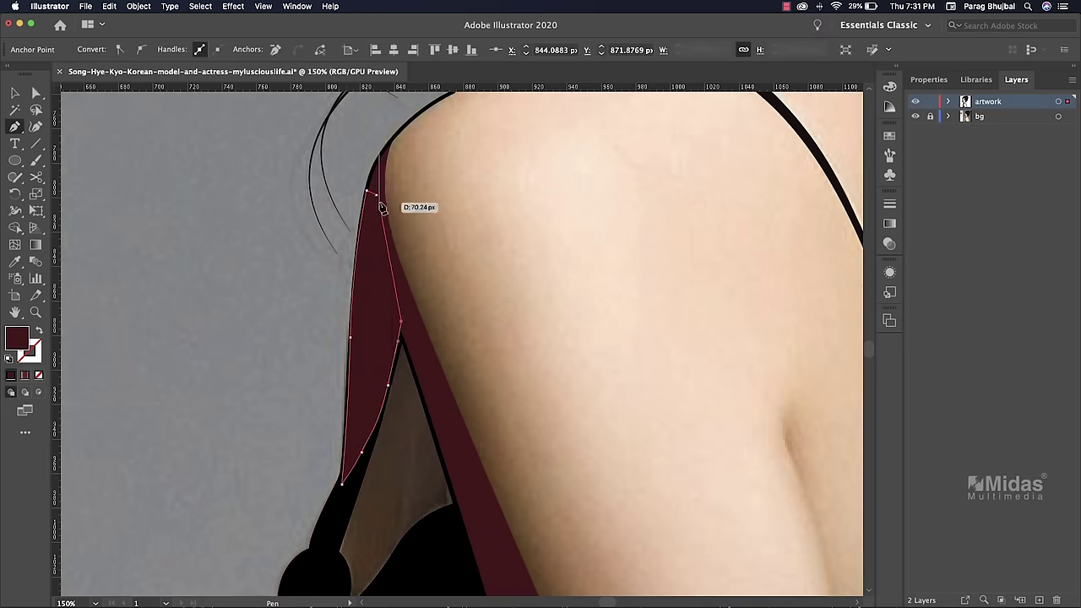
pyautogui.press('a')
pyautogui.click(386, 361)
pyautogui.press('super+equal')
pyautogui.press('super+equal')
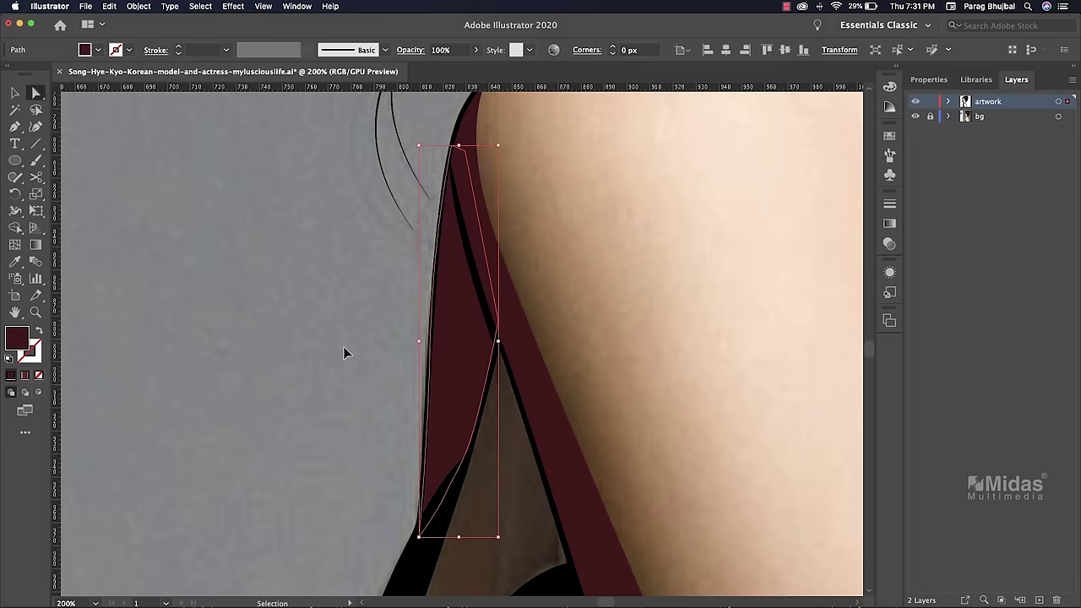
pyautogui.click(345, 355)
pyautogui.press('super+equal')
pyautogui.moveTo(452, 433); pyautogui.dragTo(475, 372)
pyautogui.press('super+minus')
pyautogui.press('super+minus')
pyautogui.press('super+minus')
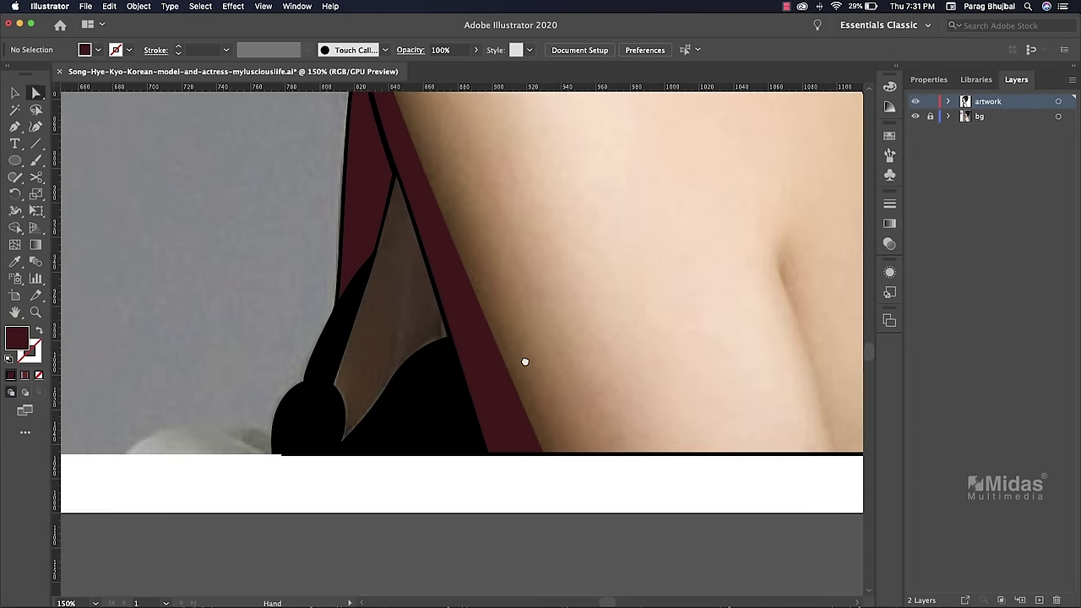
# Step: Draw a closed shadow shape inside the strap gap beside the arm
pyautogui.moveTo(355, 446); pyautogui.dragTo(408, 380)
pyautogui.click(382, 445)
pyautogui.click(339, 422)
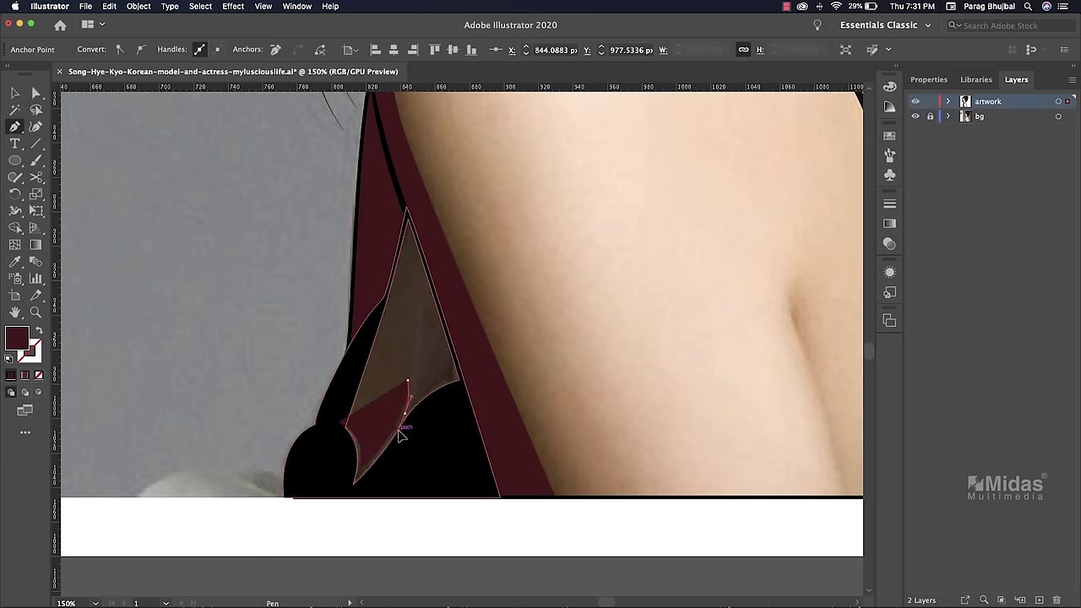
pyautogui.click(452, 353)
pyautogui.moveTo(461, 457); pyautogui.dragTo(462, 462)
pyautogui.click(338, 422)
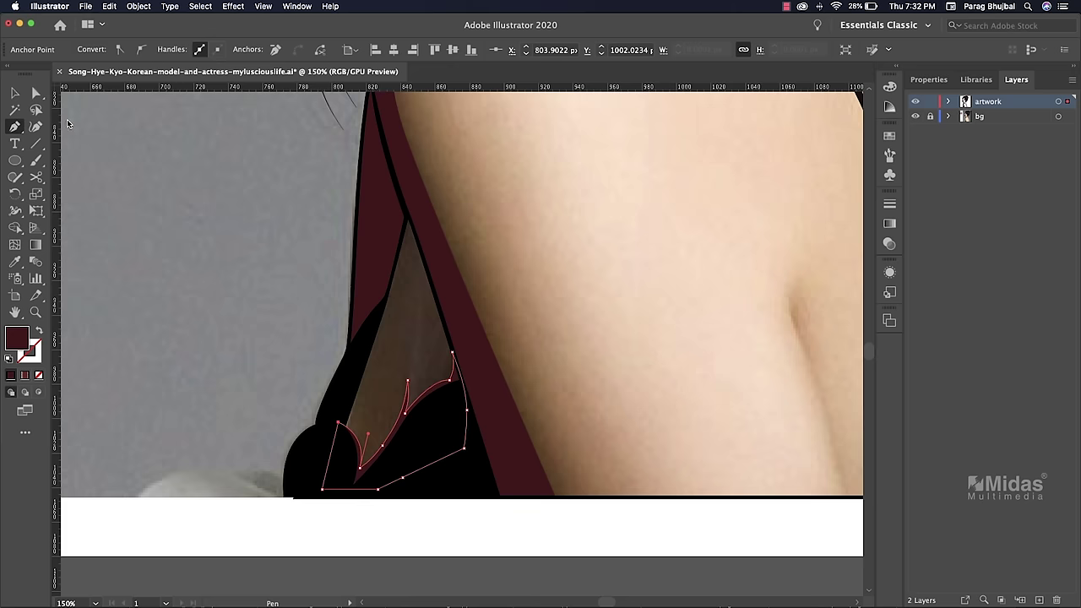
pyautogui.press('v')
pyautogui.click(289, 291)
# Step: Draw a tapered crease shadow up the back, then zoom out to the whole portrait
pyautogui.hscroll(5, 479, 364)
pyautogui.click(651, 489)
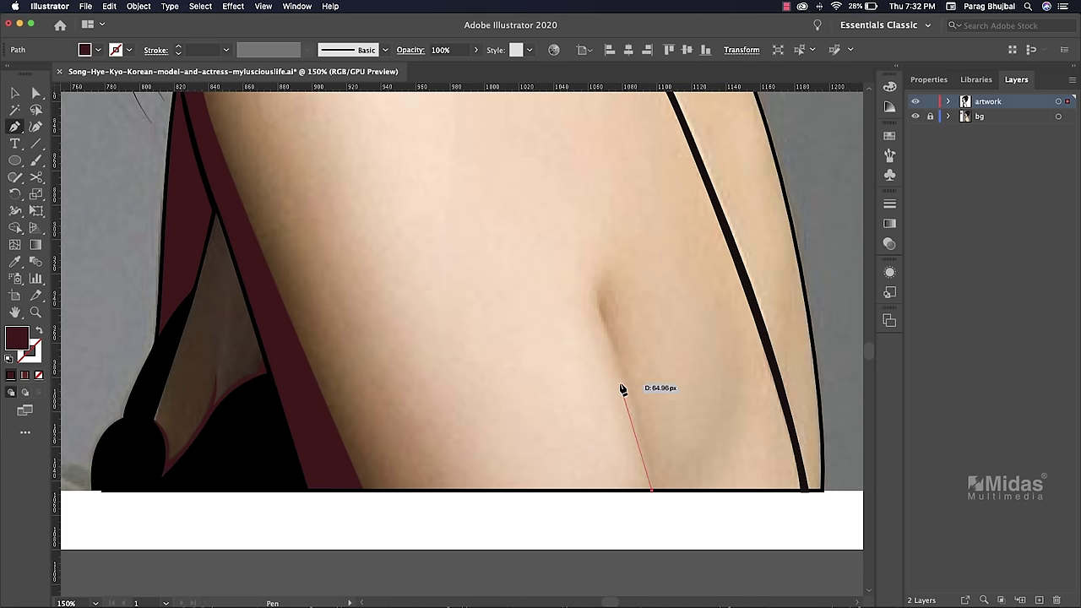
pyautogui.moveTo(622, 381); pyautogui.dragTo(621, 355)
pyautogui.click(651, 489)
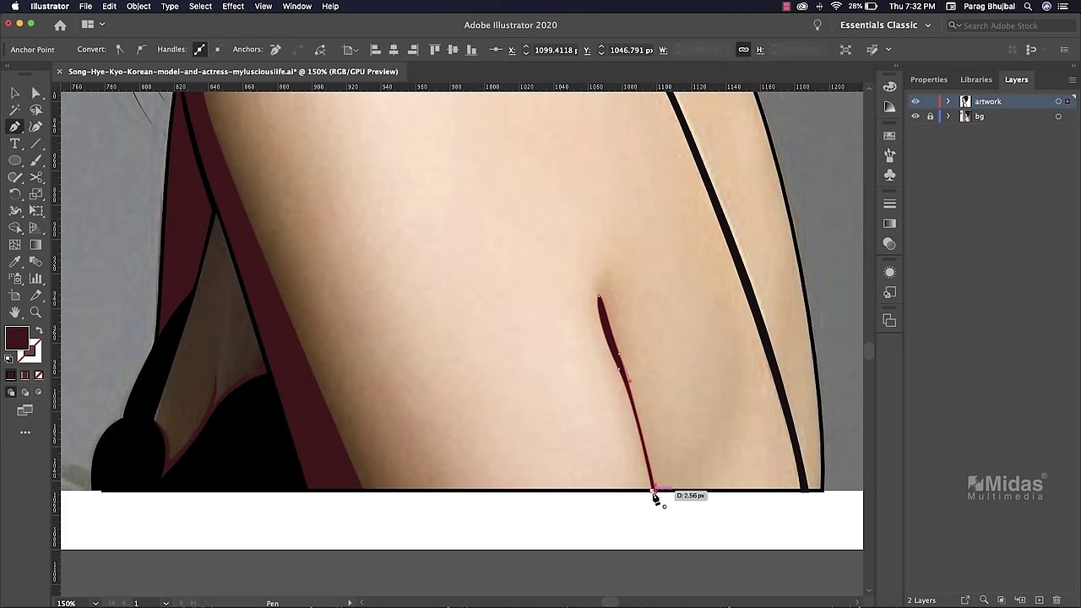
pyautogui.moveTo(682, 418); pyautogui.dragTo(617, 459)
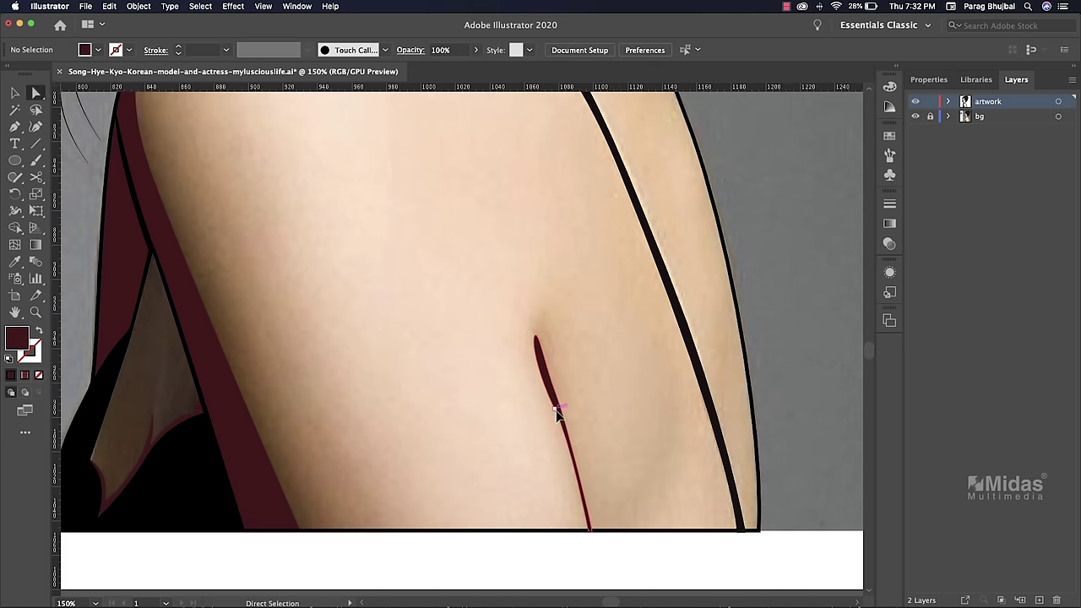
pyautogui.hotkey('ctrl', '-')
pyautogui.hotkey('ctrl', '-')
pyautogui.scroll(5, 622, 447)
# Step: Draw a hair strand at the forehead hairline and fill it with the red swatch
pyautogui.scroll(2, 695, 482)
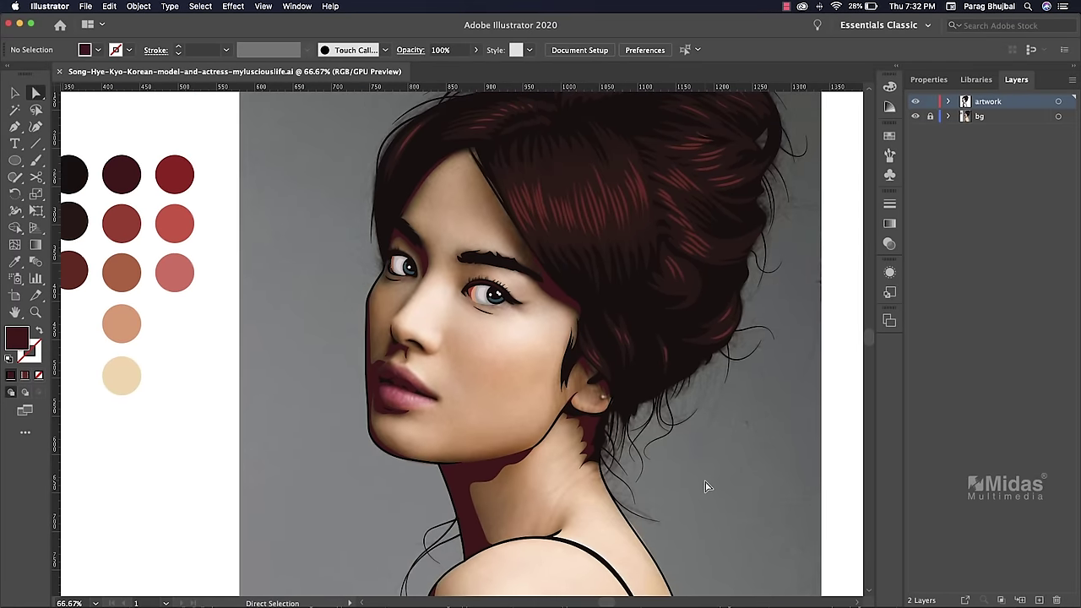
pyautogui.scroll(4, 676, 354)
pyautogui.hscroll(-3, 676, 355)
pyautogui.hotkey('ctrl', '+')
pyautogui.scroll(-1, 656, 259)
pyautogui.press('p')
pyautogui.hotkey('shift', 'x')
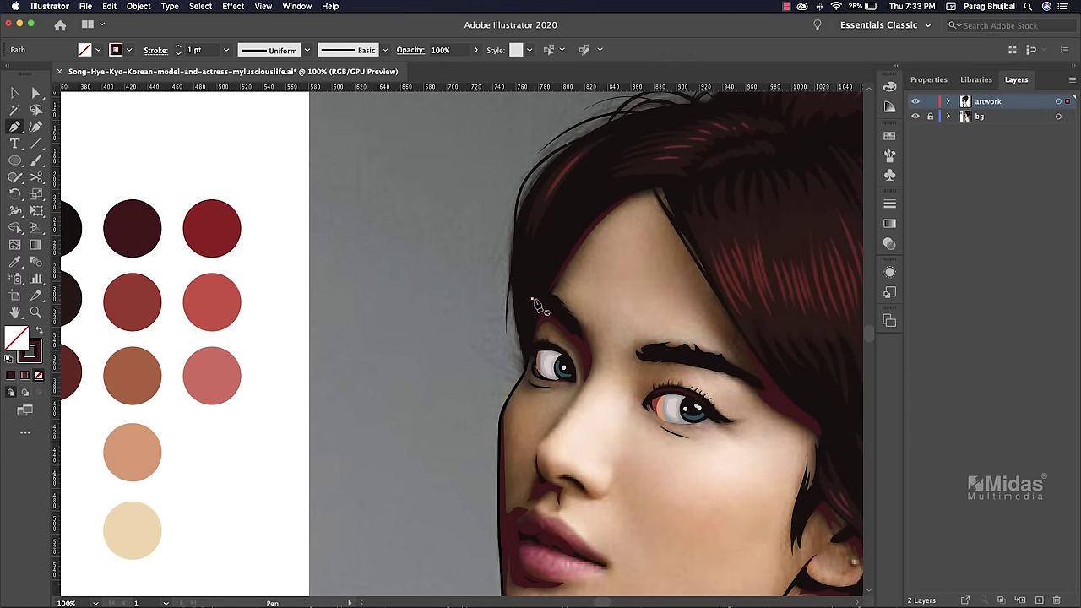
pyautogui.moveTo(583, 247); pyautogui.dragTo(586, 250)
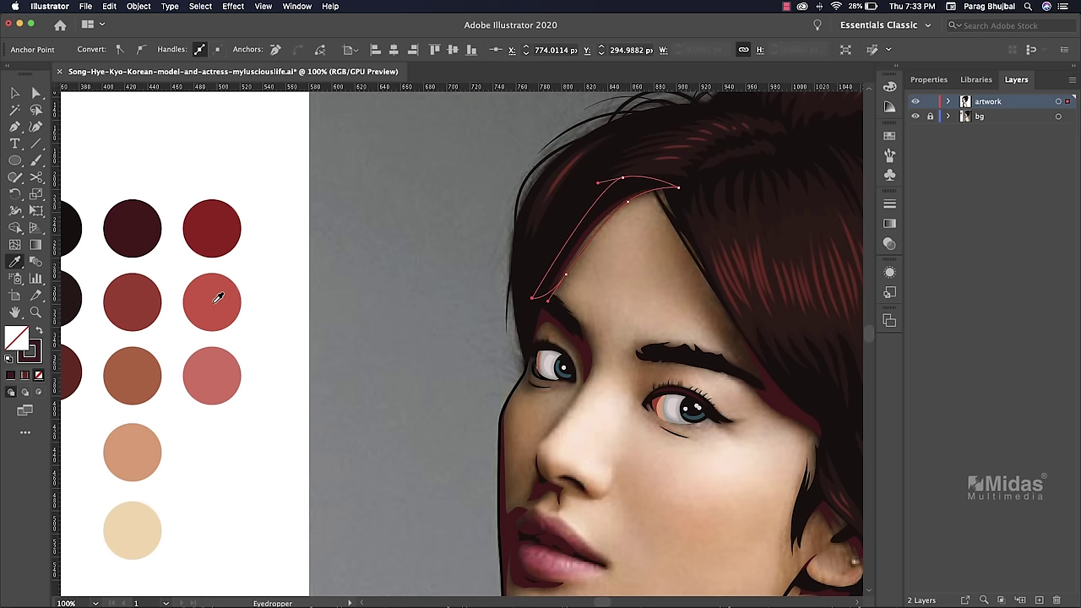
pyautogui.click(147, 290)
pyautogui.click(15, 92)
pyautogui.click(289, 205)
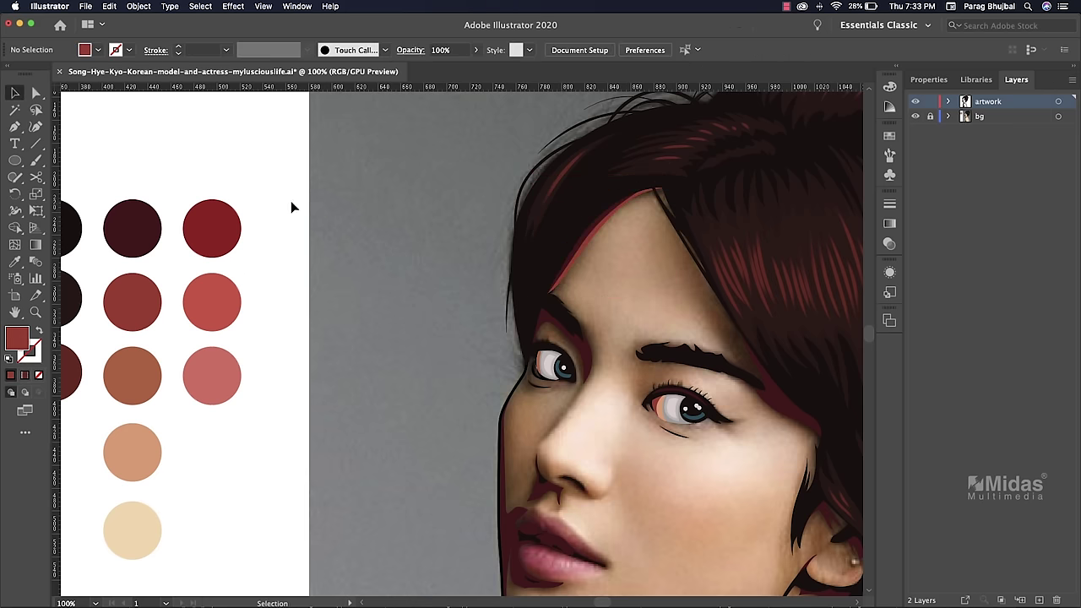
# Step: Begin a second strand from the hair parting curving toward the eyebrow's end
pyautogui.press('p')
pyautogui.hotkey('shift', 'x')
pyautogui.hscroll(2, 414, 243)
pyautogui.click(543, 180)
pyautogui.moveTo(596, 191); pyautogui.dragTo(602, 198)
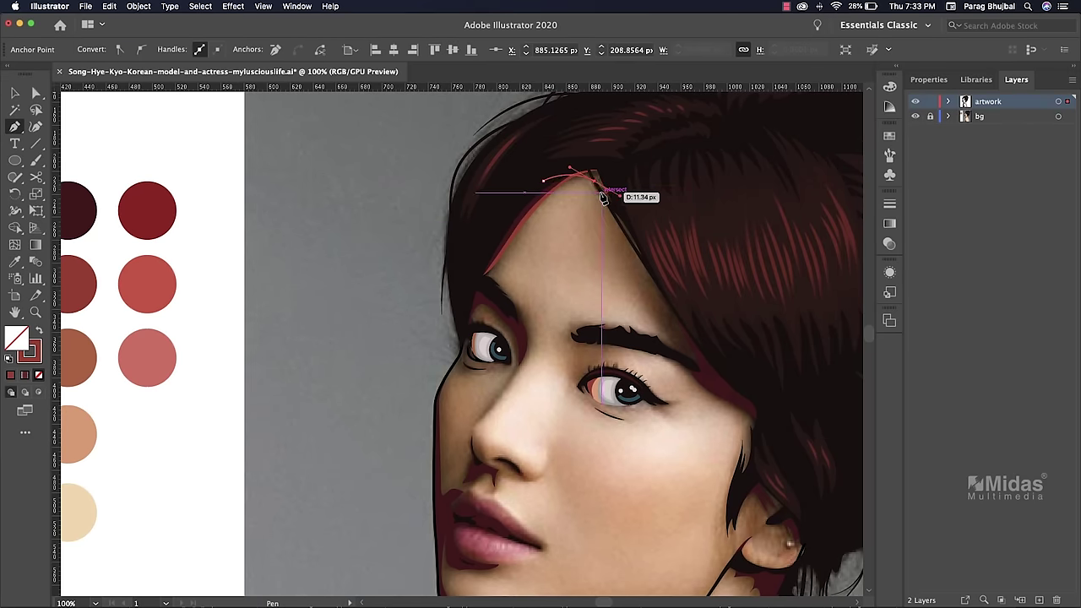
pyautogui.moveTo(674, 337); pyautogui.dragTo(681, 344)
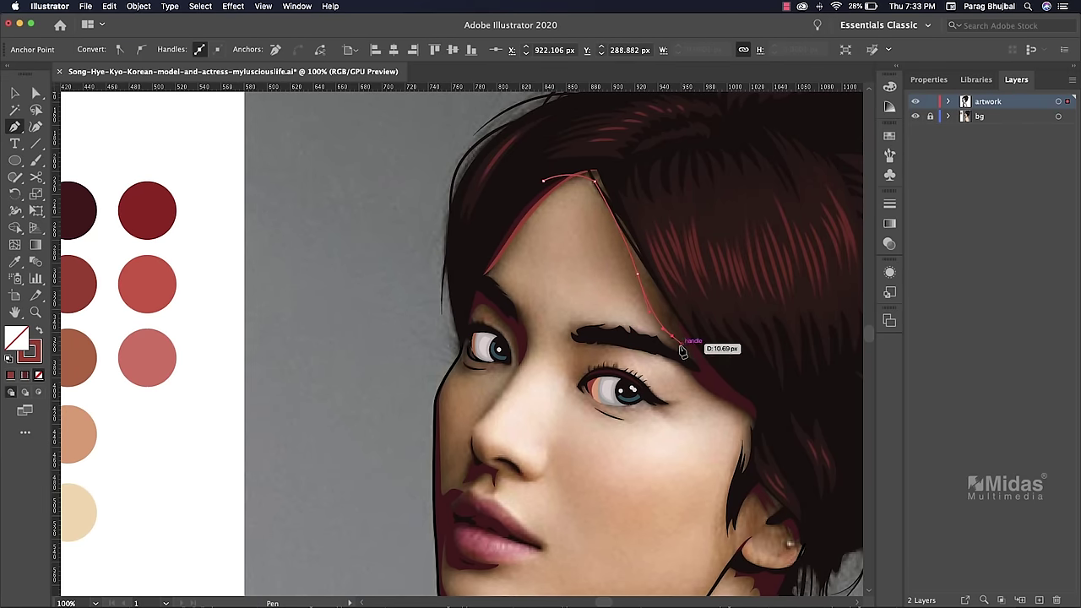
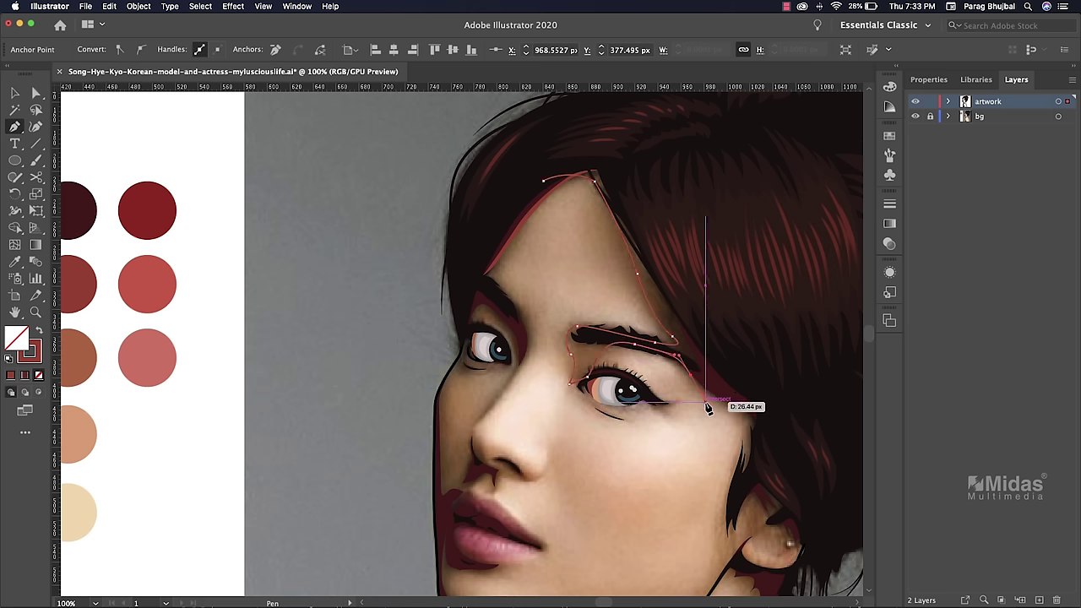
# Step: Close the shadow shape above the right eye and make it red-filled
pyautogui.click(759, 419)
pyautogui.click(545, 179)
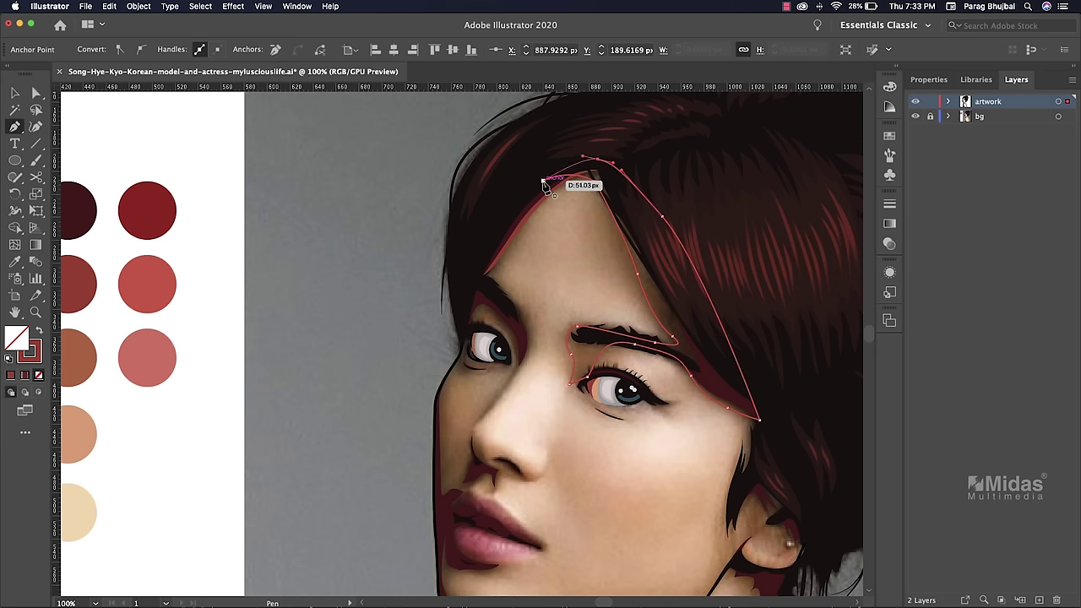
pyautogui.hotkey('shift', 'x')
pyautogui.scroll(5, 414, 294)
pyautogui.scroll(-2, 647, 295)
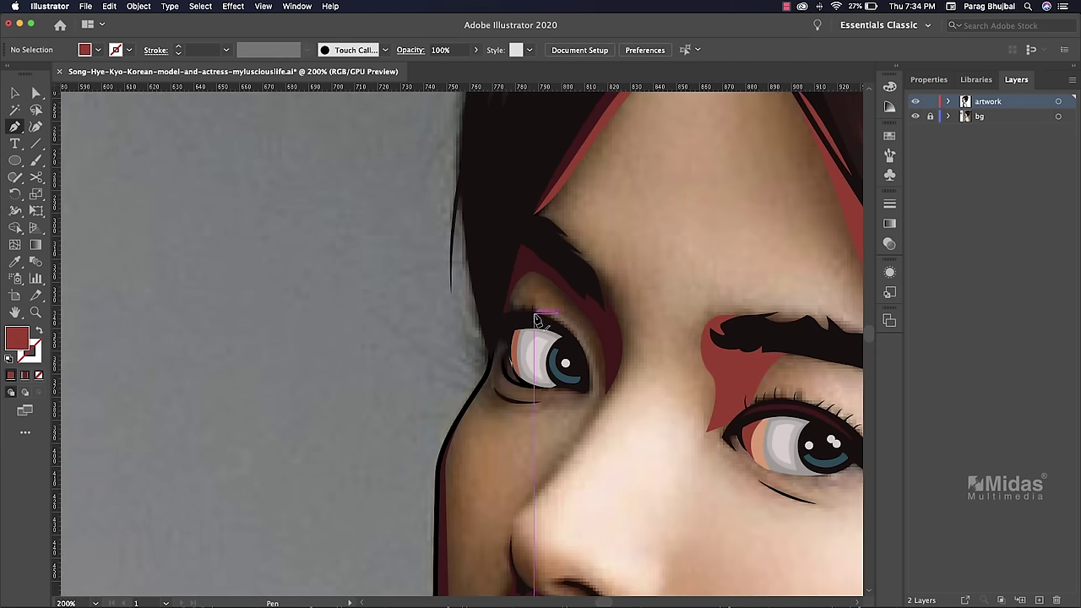
# Step: Draw a curved red shadow shape over the left eyelid
pyautogui.click(517, 314)
pyautogui.moveTo(598, 396); pyautogui.dragTo(620, 358)
pyautogui.click(525, 253)
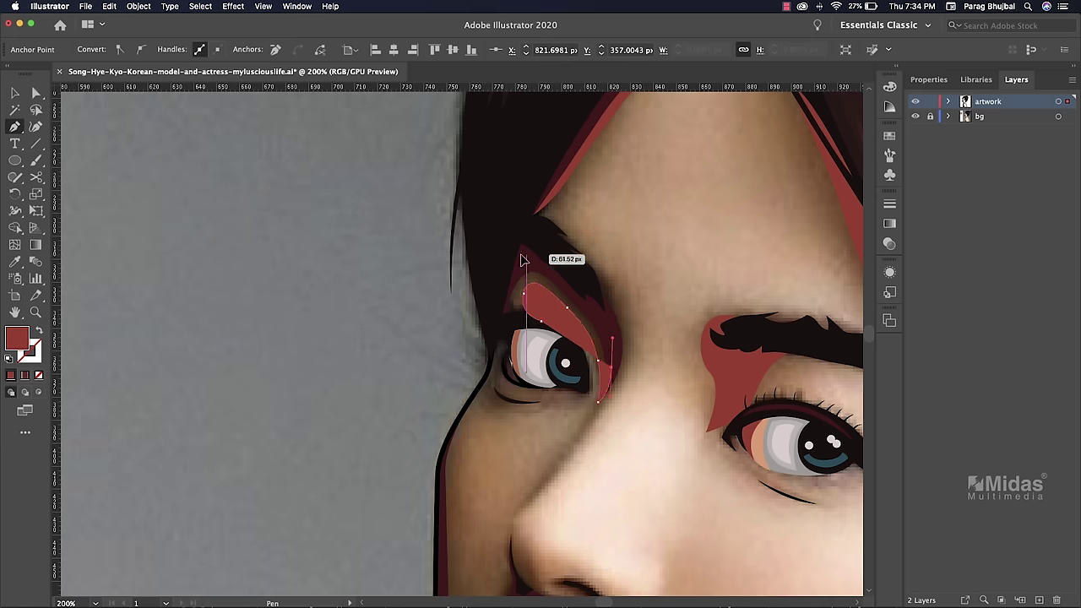
pyautogui.moveTo(506, 323); pyautogui.dragTo(547, 327)
pyautogui.keyDown('super'); pyautogui.click(386, 302); pyautogui.keyUp('super')
# Step: Draw a red cheek shadow down the face edge, around the nostril and along the jaw
pyautogui.moveTo(432, 315); pyautogui.dragTo(413, 276)
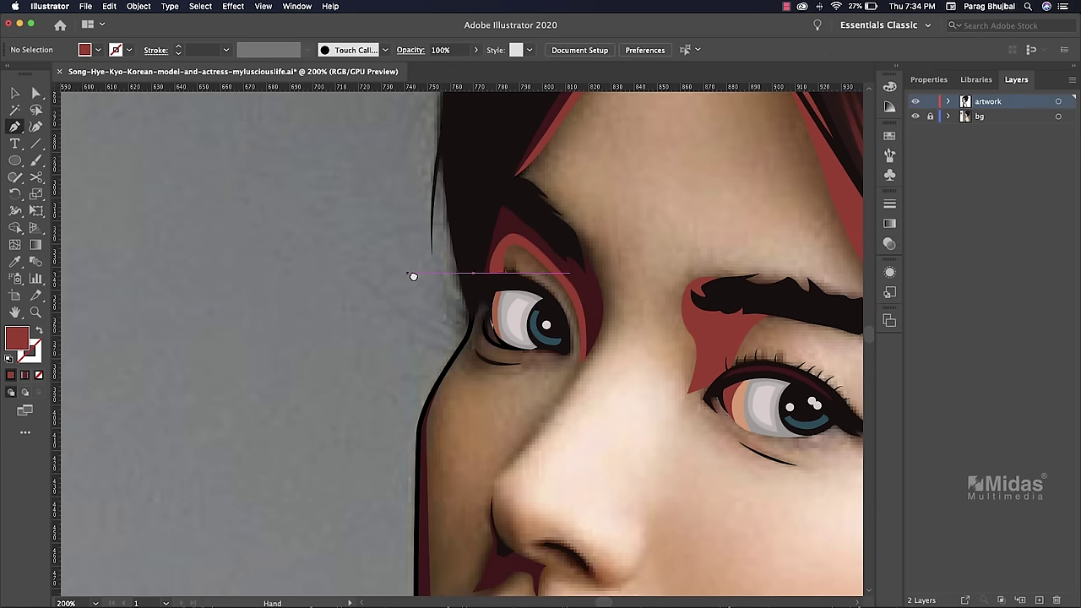
pyautogui.scroll(-5, 415, 281)
pyautogui.click(398, 213)
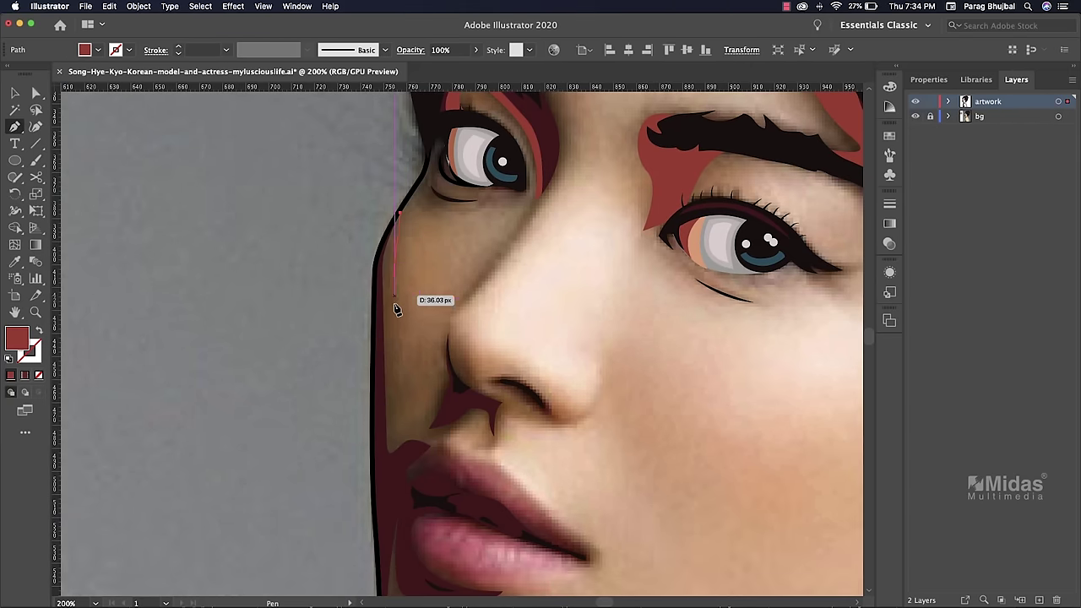
pyautogui.moveTo(399, 393)
pyautogui.mouseDown()
pyautogui.moveTo(402, 403)
pyautogui.moveTo(441, 370)
pyautogui.moveTo(474, 409)
pyautogui.moveTo(503, 413)
pyautogui.mouseUp()
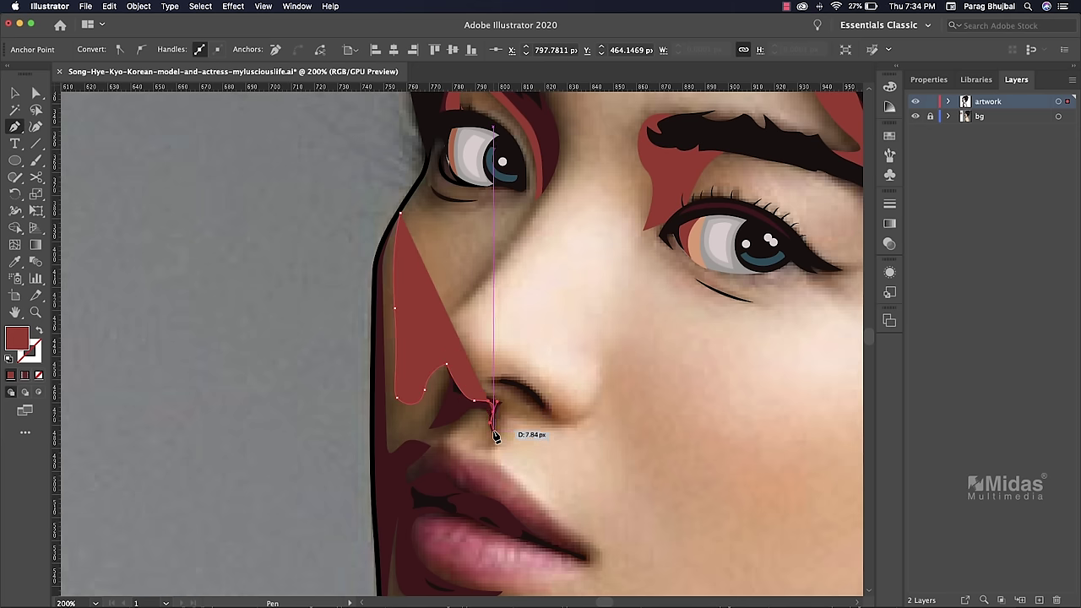
pyautogui.moveTo(443, 440); pyautogui.dragTo(434, 448)
pyautogui.moveTo(388, 477); pyautogui.dragTo(410, 451)
pyautogui.moveTo(380, 372); pyautogui.dragTo(400, 297)
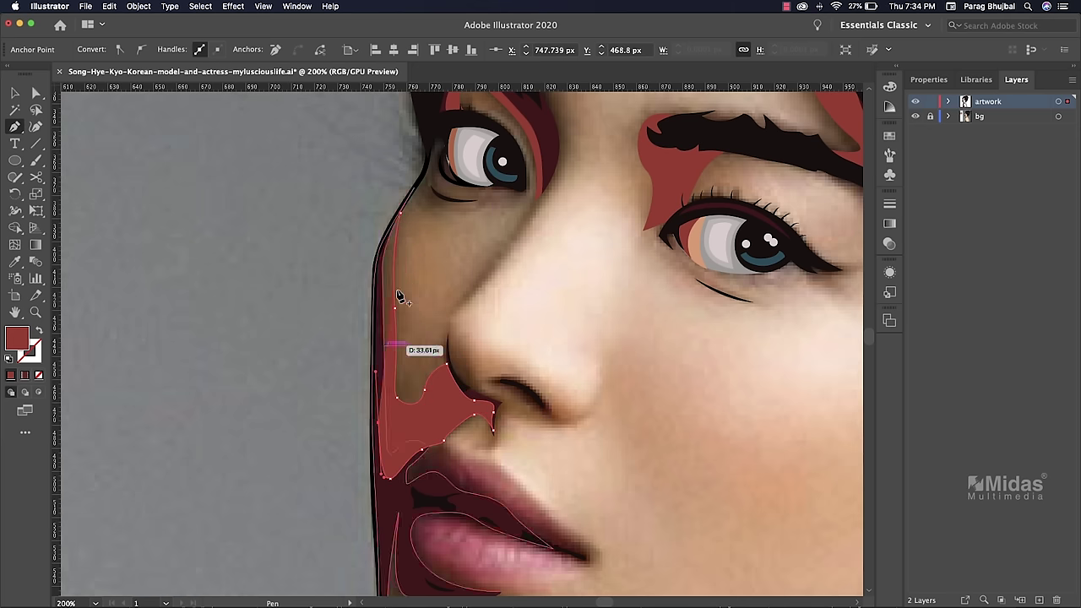
pyautogui.moveTo(399, 214); pyautogui.dragTo(399, 228)
pyautogui.keyDown('super'); pyautogui.click(321, 238); pyautogui.keyUp('super')
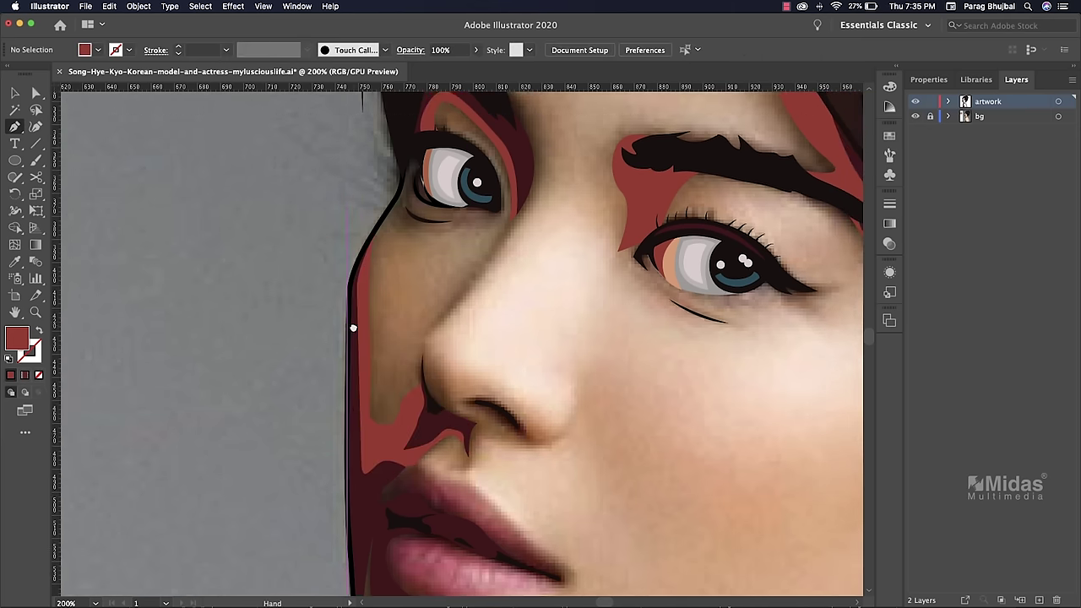
pyautogui.scroll(2, 426, 292)
pyautogui.click(459, 279)
# Step: Draw a thin dark line along the side of the nose curving up into the eye corner
pyautogui.click(402, 347)
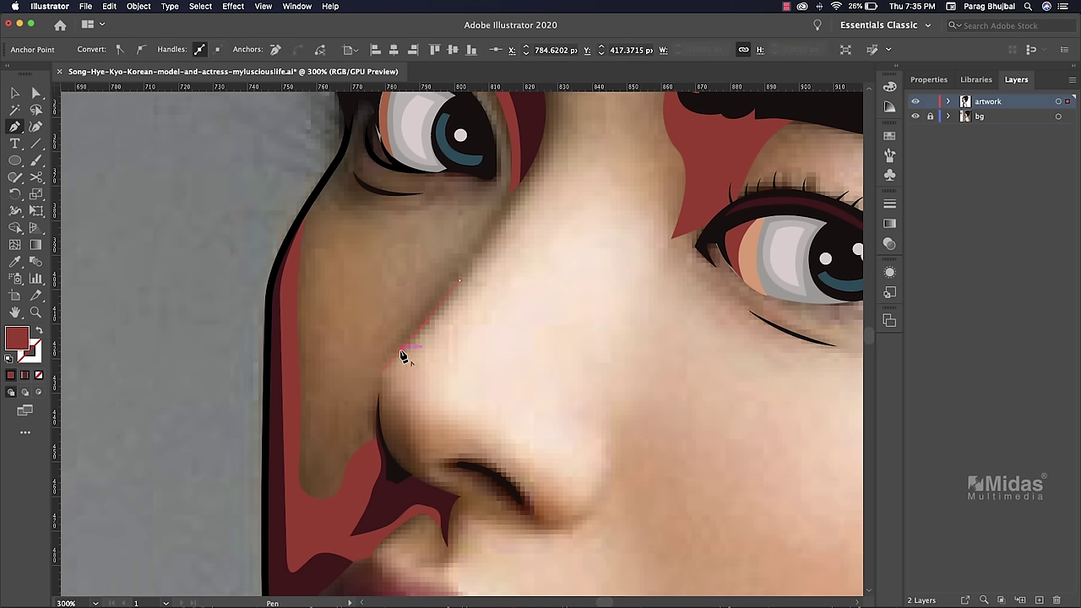
pyautogui.press('v')
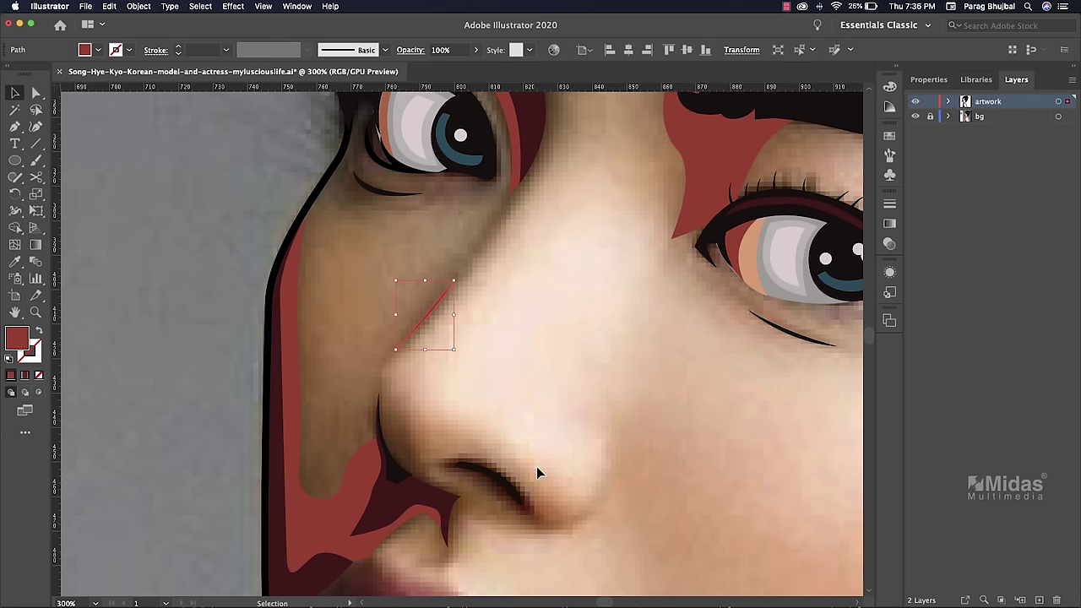
pyautogui.press('super+shift+a')
pyautogui.press('p')
pyautogui.scroll(3, 203, 212)
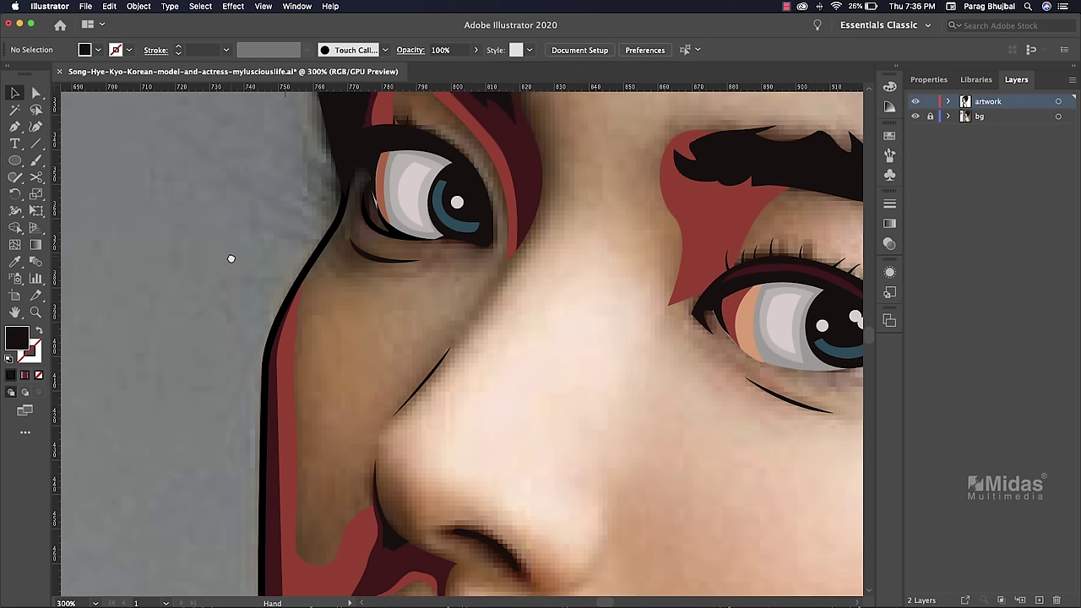
pyautogui.click(513, 281)
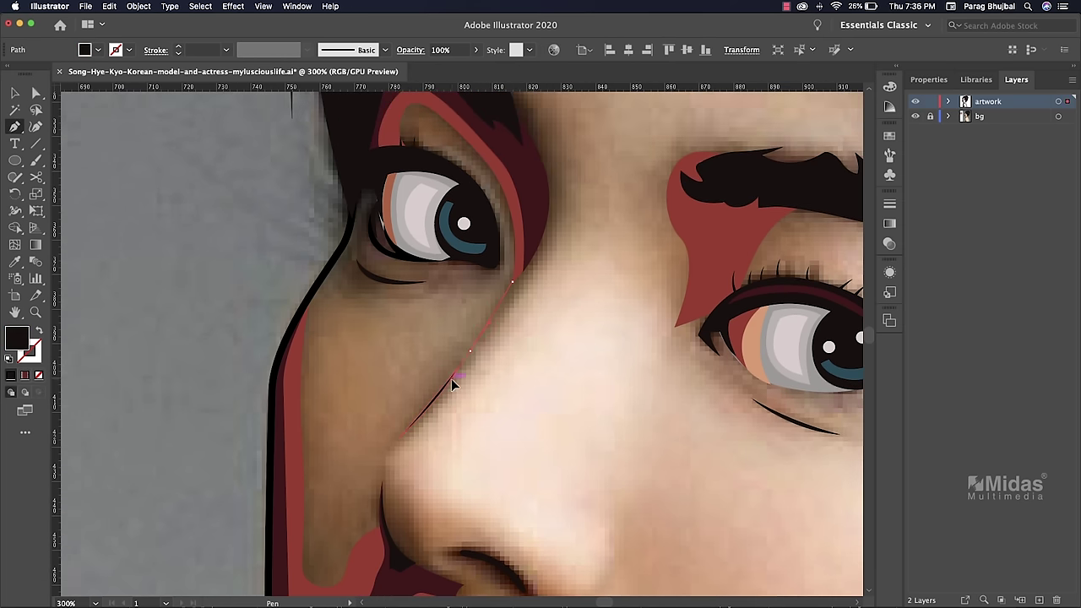
pyautogui.click(393, 445)
pyautogui.click(471, 350)
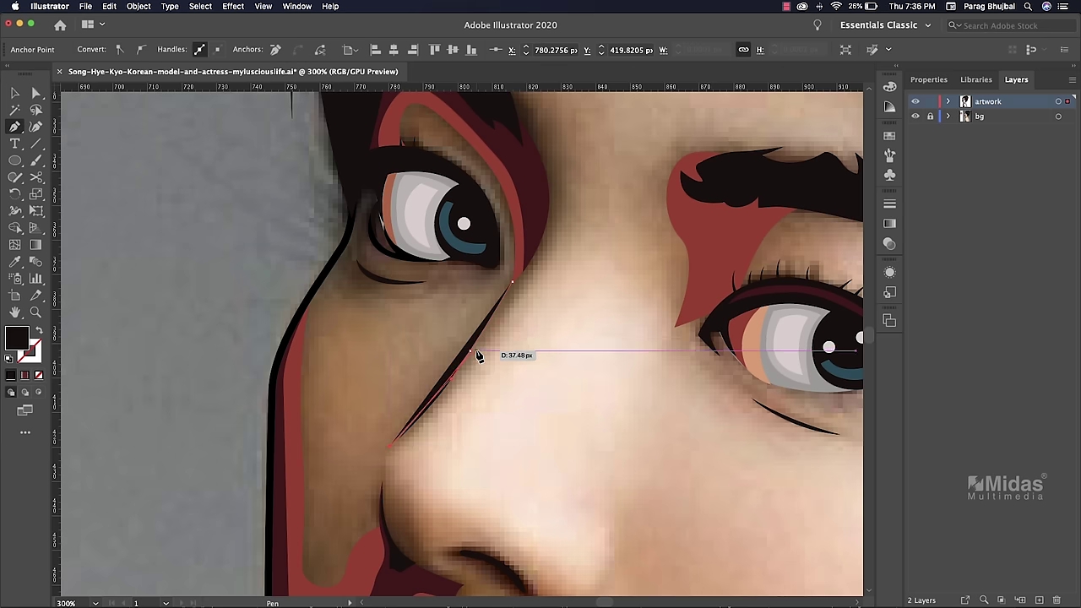
pyautogui.moveTo(523, 238); pyautogui.dragTo(522, 272)
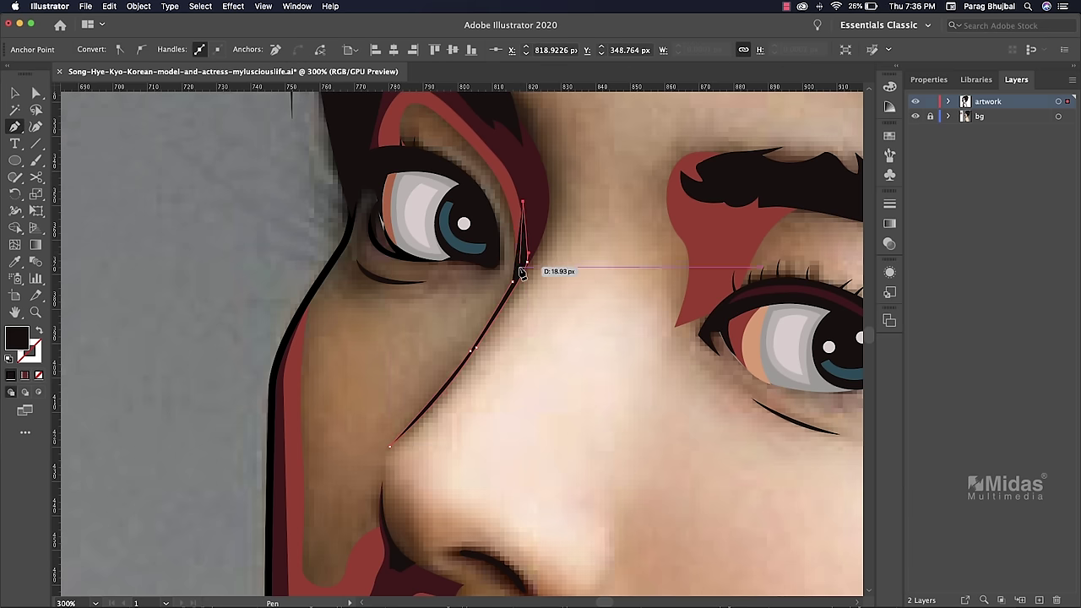
pyautogui.keyDown('super'); pyautogui.click(229, 169); pyautogui.keyUp('super')
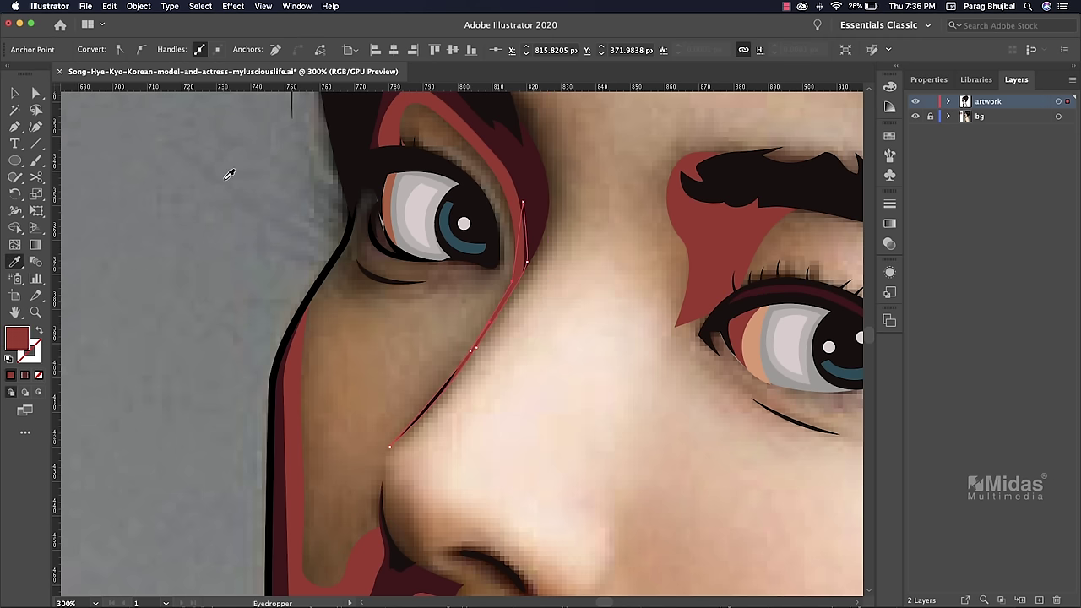
# Step: Draw a small shadow in the inner corner of the left eye, filled with sampled red
pyautogui.press('a')
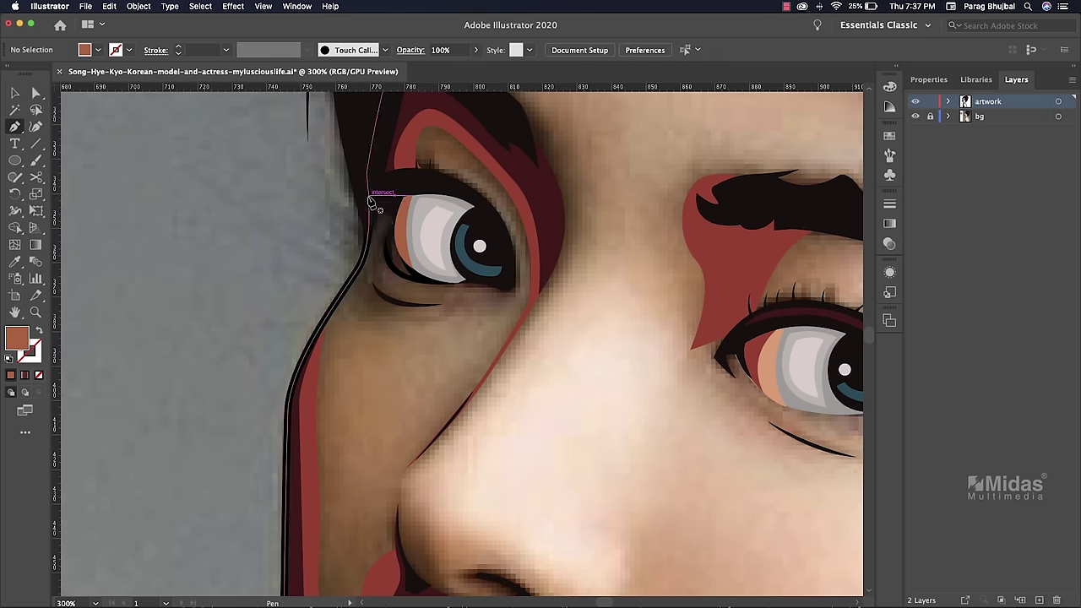
pyautogui.moveTo(369, 197); pyautogui.dragTo(368, 230)
pyautogui.moveTo(369, 303)
pyautogui.mouseDown()
pyautogui.moveTo(385, 315)
pyautogui.moveTo(397, 301)
pyautogui.mouseUp()
pyautogui.hotkey('shift', 'x')
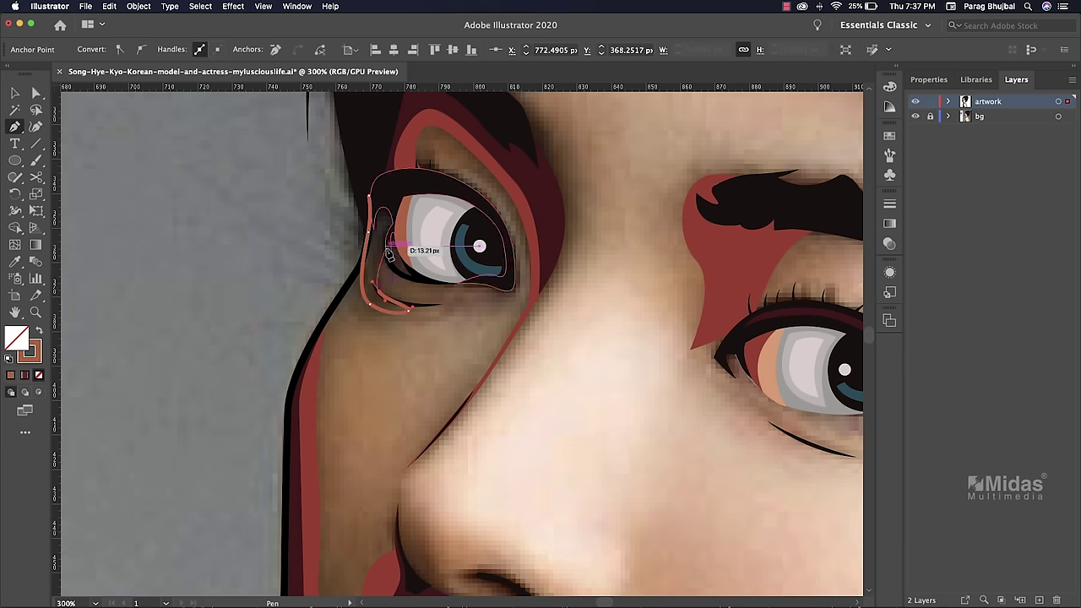
pyautogui.click(430, 284)
pyautogui.click(399, 229)
pyautogui.click(369, 197)
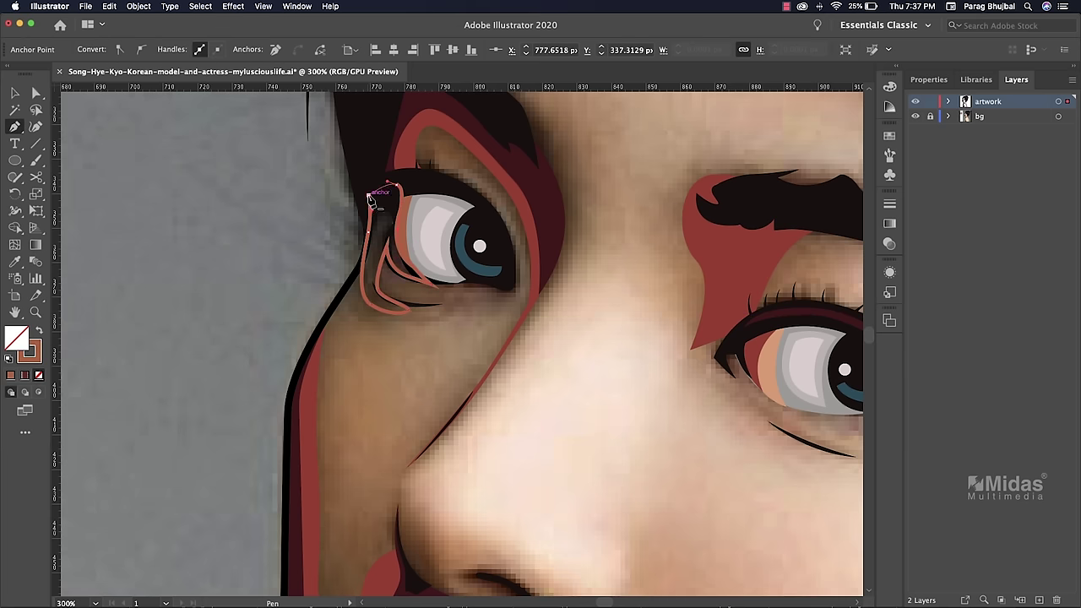
pyautogui.press('i')
pyautogui.click(504, 171)
pyautogui.press('v')
pyautogui.click(149, 133)
# Step: Draw a red shadow from beside the lips along the jawline, sent behind the face
pyautogui.press('super+minus')
pyautogui.press('super+minus')
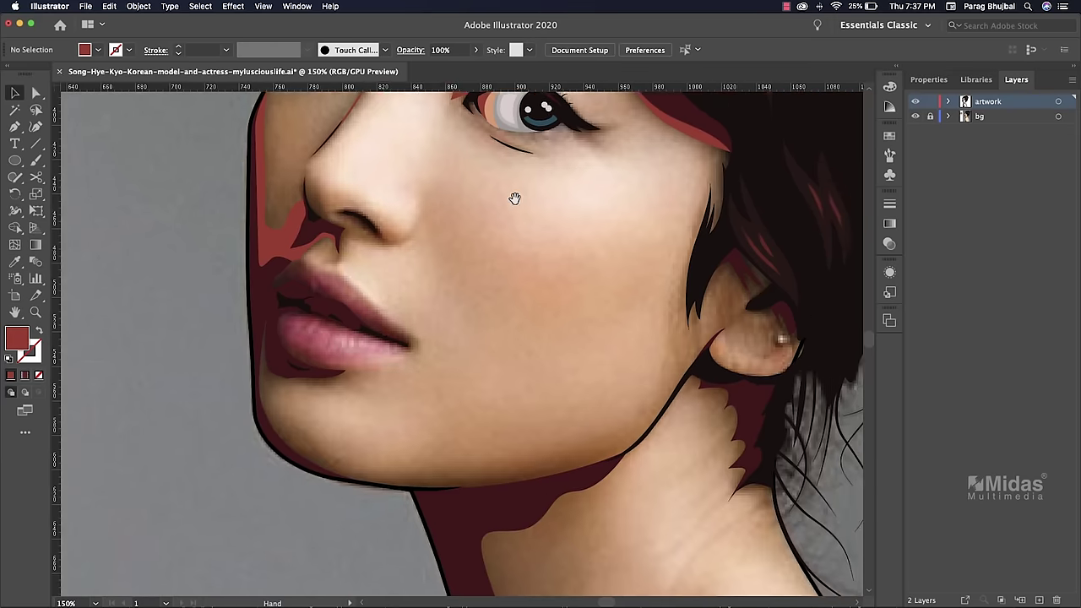
pyautogui.scroll(-3, 93, 215)
pyautogui.click(274, 301)
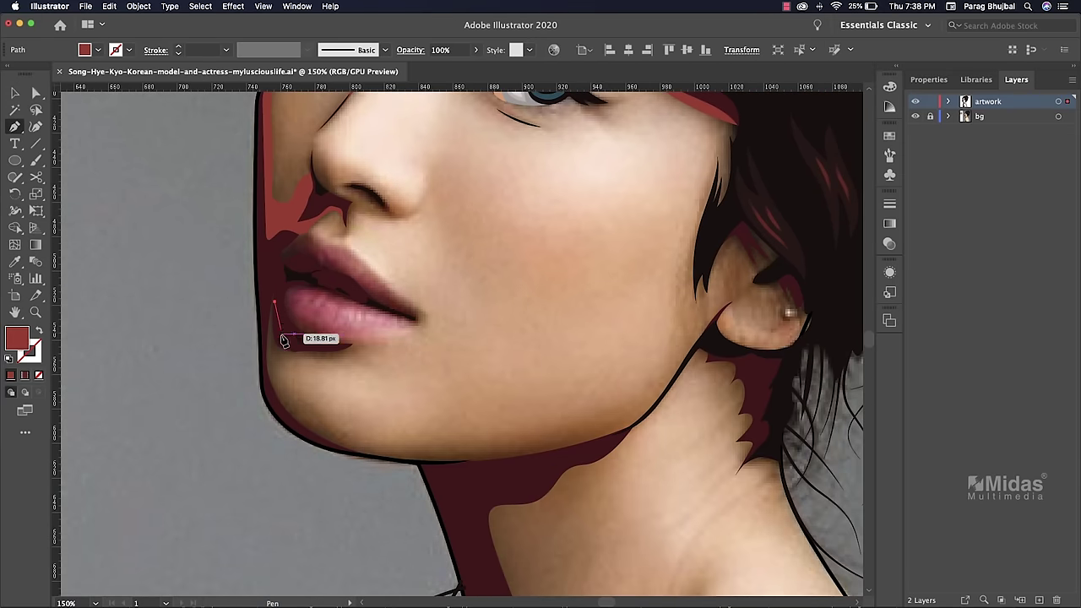
pyautogui.click(283, 341)
pyautogui.moveTo(328, 348)
pyautogui.mouseDown()
pyautogui.moveTo(326, 368)
pyautogui.moveTo(282, 382)
pyautogui.mouseUp()
pyautogui.moveTo(353, 444); pyautogui.dragTo(357, 453)
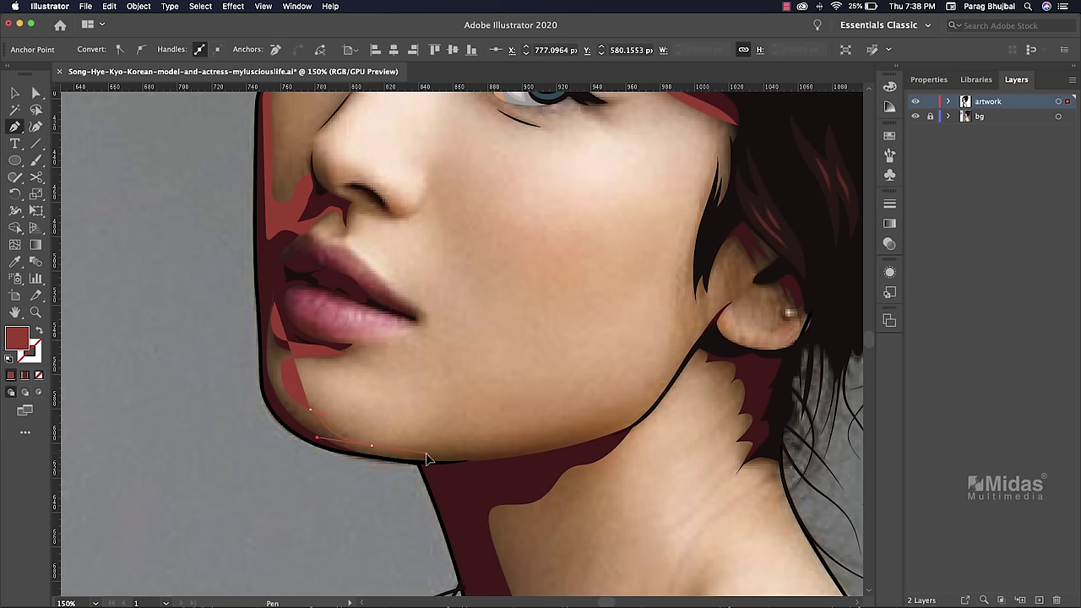
pyautogui.moveTo(427, 458)
pyautogui.mouseDown()
pyautogui.moveTo(509, 458)
pyautogui.moveTo(504, 477)
pyautogui.mouseUp()
pyautogui.hotkey('ctrl', 'shift', '[')
pyautogui.click(306, 432)
pyautogui.moveTo(268, 402); pyautogui.dragTo(265, 301)
pyautogui.click(277, 306)
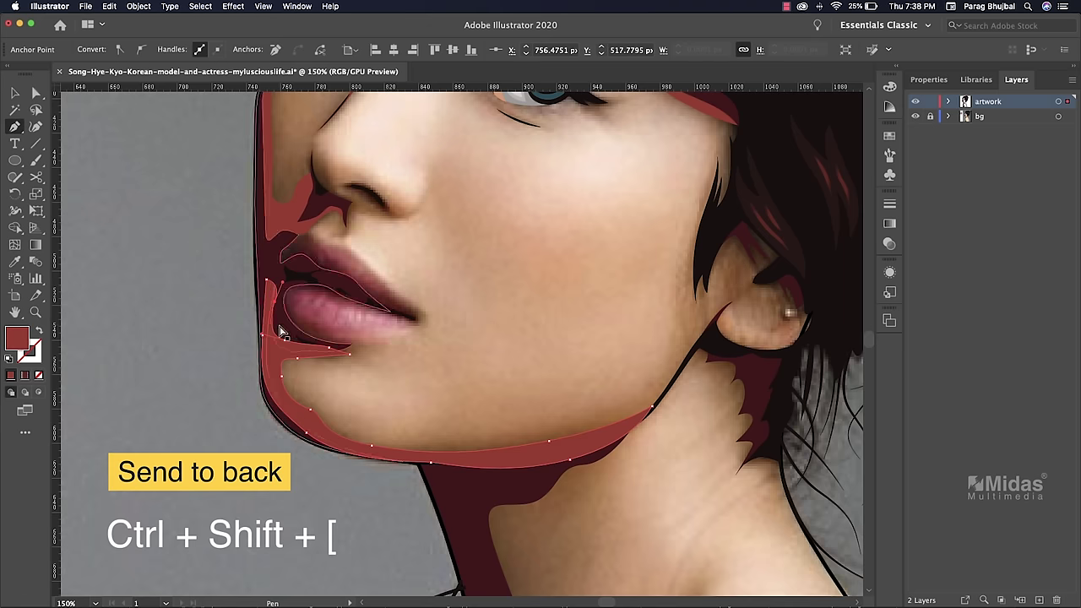
pyautogui.hotkey('ctrl', 'shift', '[')
pyautogui.hscroll(5, 471, 402)
# Step: Start a neck shadow running from the jawline up to below the ear
pyautogui.click(471, 397)
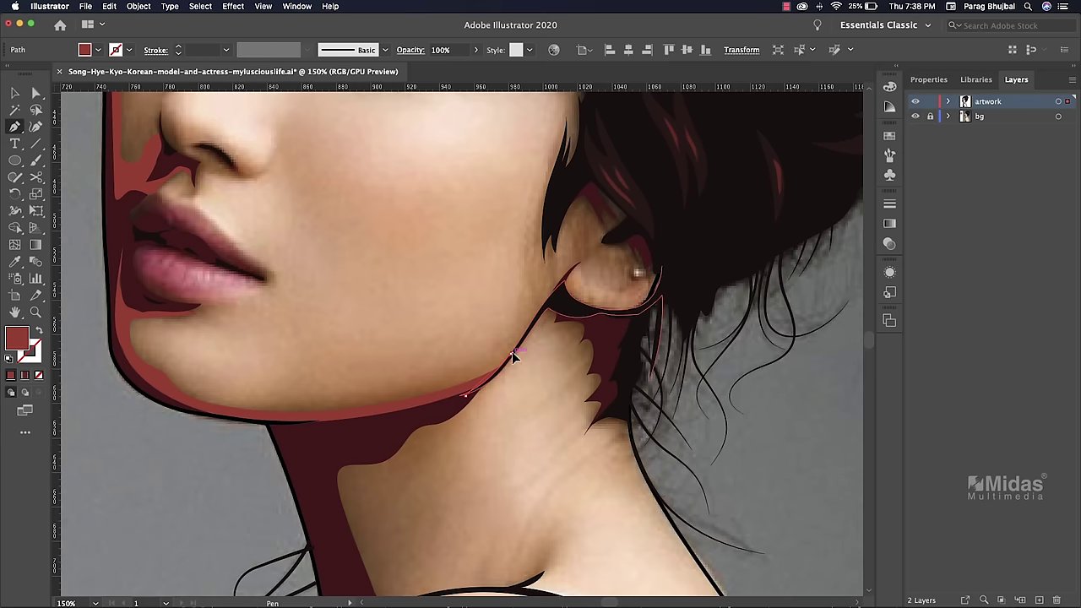
pyautogui.moveTo(583, 314); pyautogui.dragTo(560, 306)
pyautogui.scroll(-1, 613, 365)
pyautogui.hotkey('shift', 'x')
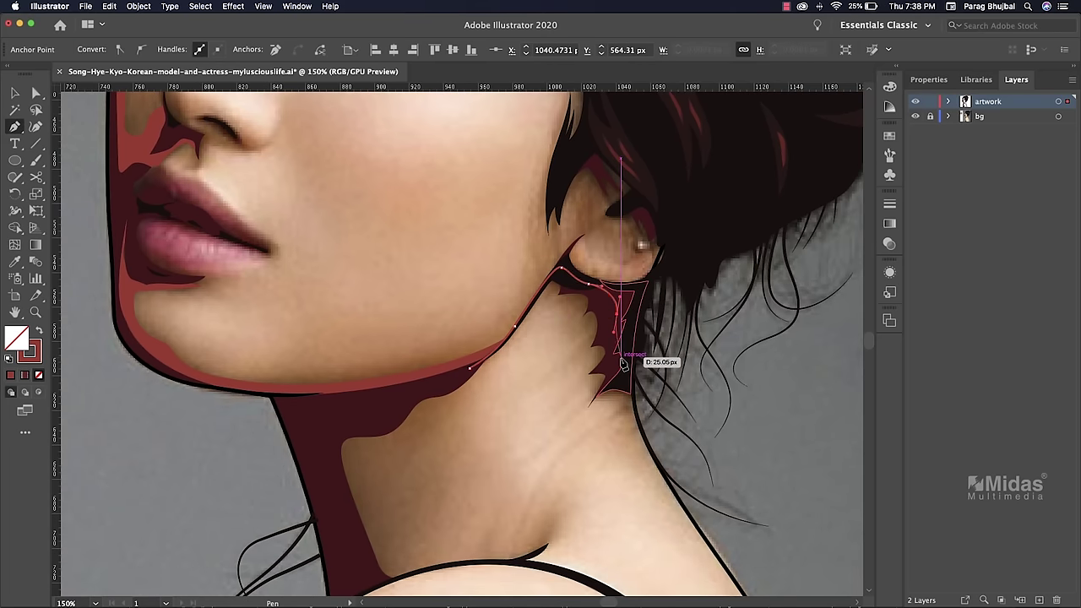
pyautogui.click(610, 378)
pyautogui.click(585, 342)
pyautogui.click(536, 321)
# Step: Extend the neck shadow down to the shoulder, close it and fill it red
pyautogui.scroll(-2, 530, 352)
pyautogui.hscroll(-1, 530, 352)
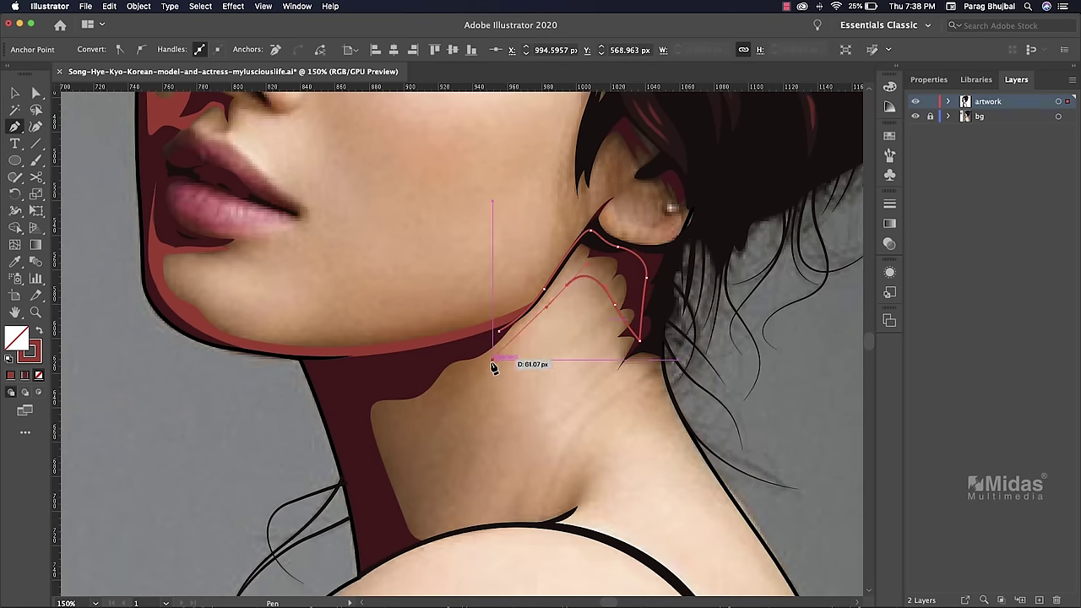
pyautogui.scroll(-3, 441, 437)
pyautogui.click(427, 371)
pyautogui.click(417, 474)
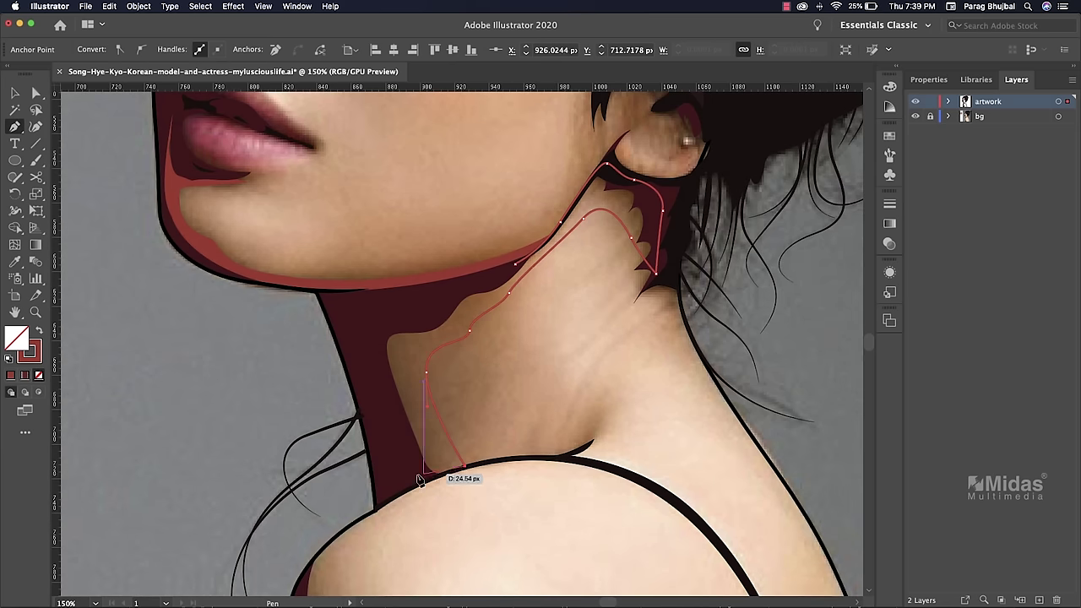
pyautogui.click(374, 329)
pyautogui.click(514, 263)
pyautogui.hotkey('shift', 'x')
pyautogui.press('super+shift+a')
pyautogui.scroll(3, 583, 371)
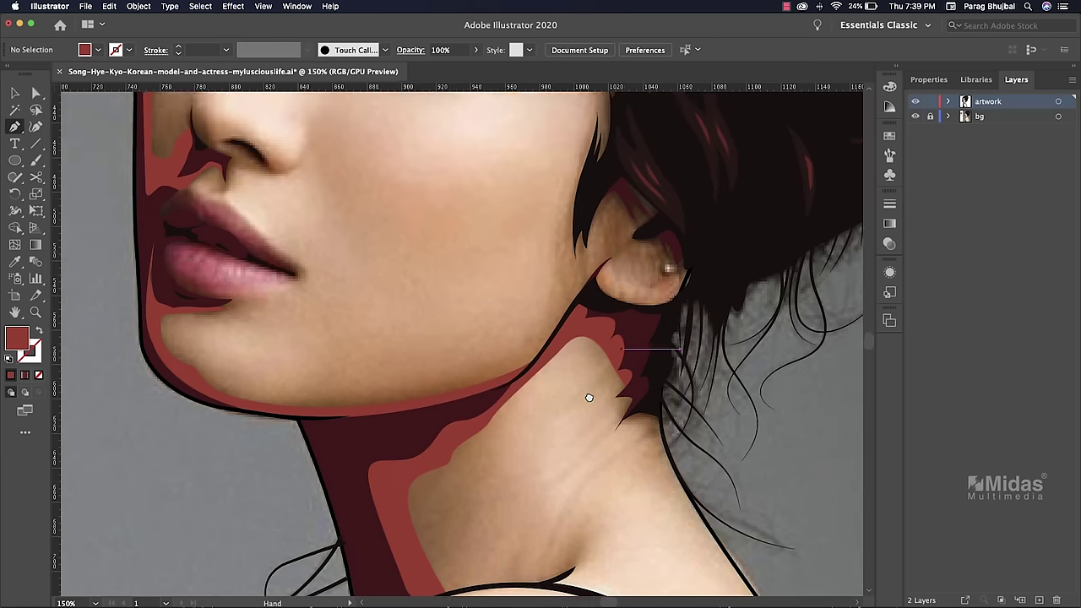
pyautogui.scroll(3, 524, 372)
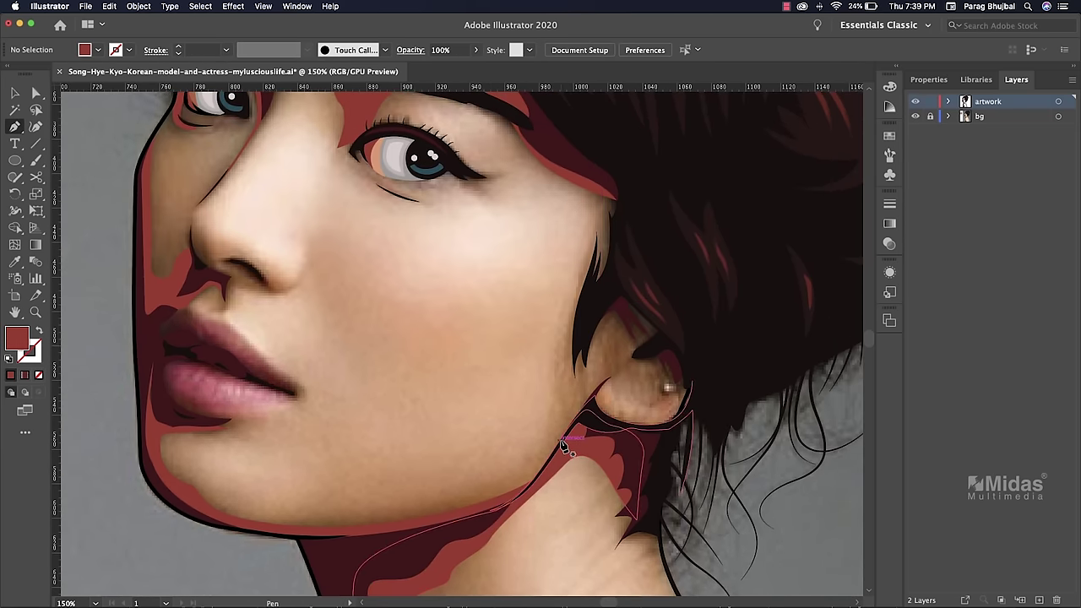
# Step: Place red shadow points below and beside the ear
pyautogui.click(559, 439)
pyautogui.moveTo(591, 393); pyautogui.dragTo(595, 399)
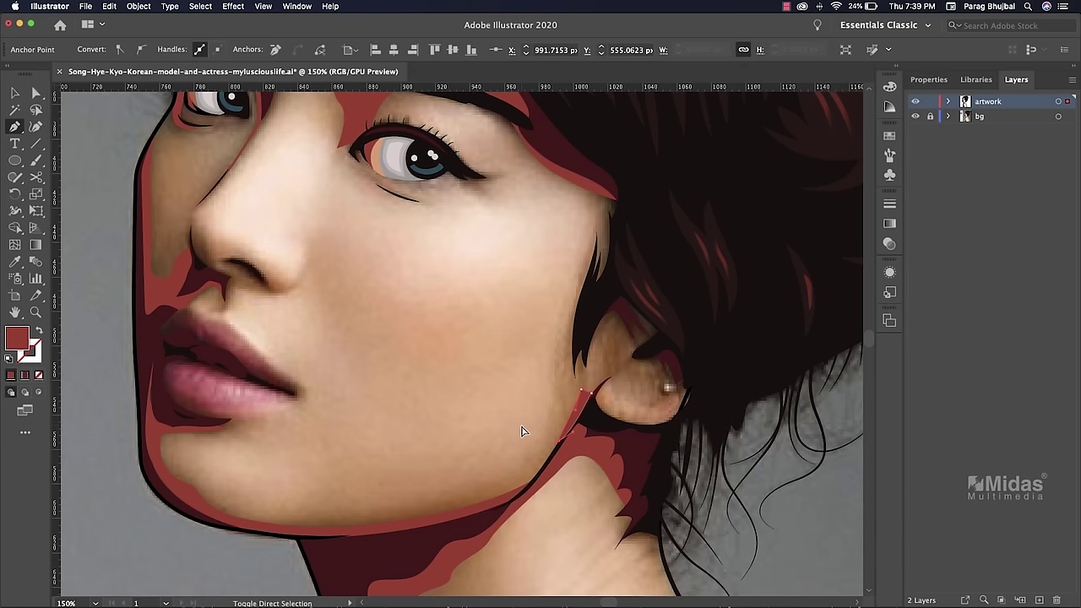
pyautogui.keyDown('super'); pyautogui.click(521, 431); pyautogui.keyUp('super')
pyautogui.hscroll(3, 524, 388)
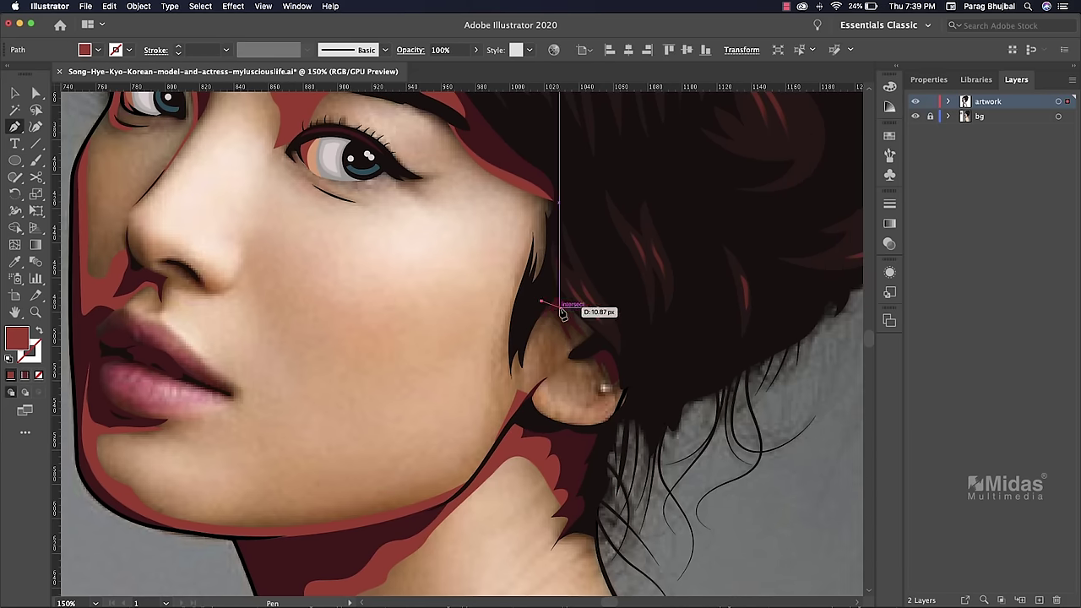
pyautogui.moveTo(589, 336); pyautogui.dragTo(582, 351)
pyautogui.click(553, 287)
pyautogui.moveTo(543, 302); pyautogui.dragTo(543, 306)
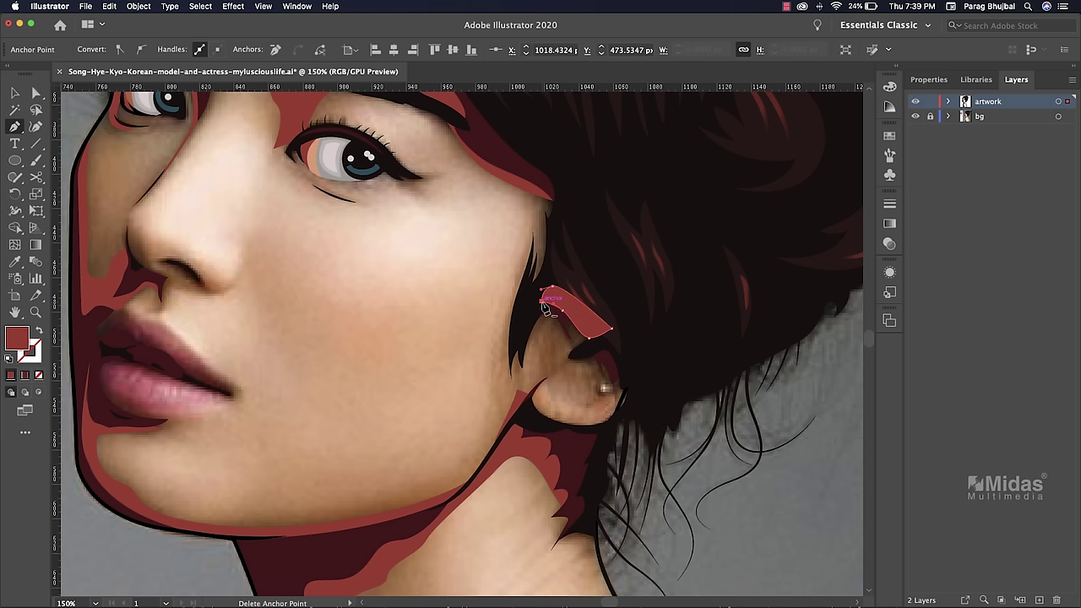
# Step: Draw a closed red shadow shape along the earlobe
pyautogui.click(536, 390)
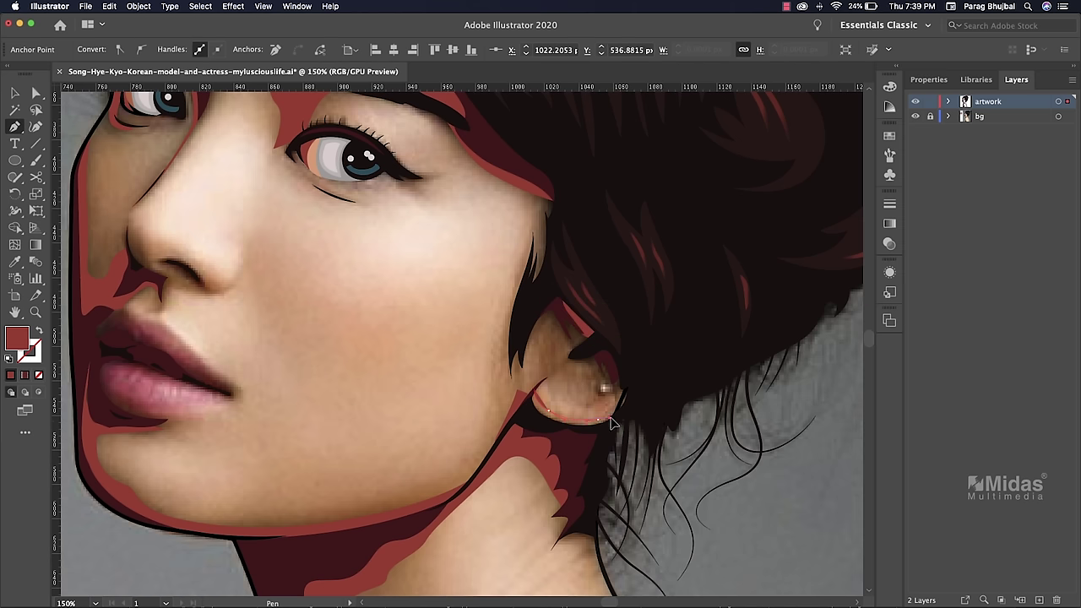
pyautogui.click(640, 368)
pyautogui.moveTo(598, 429); pyautogui.dragTo(566, 439)
pyautogui.click(535, 390)
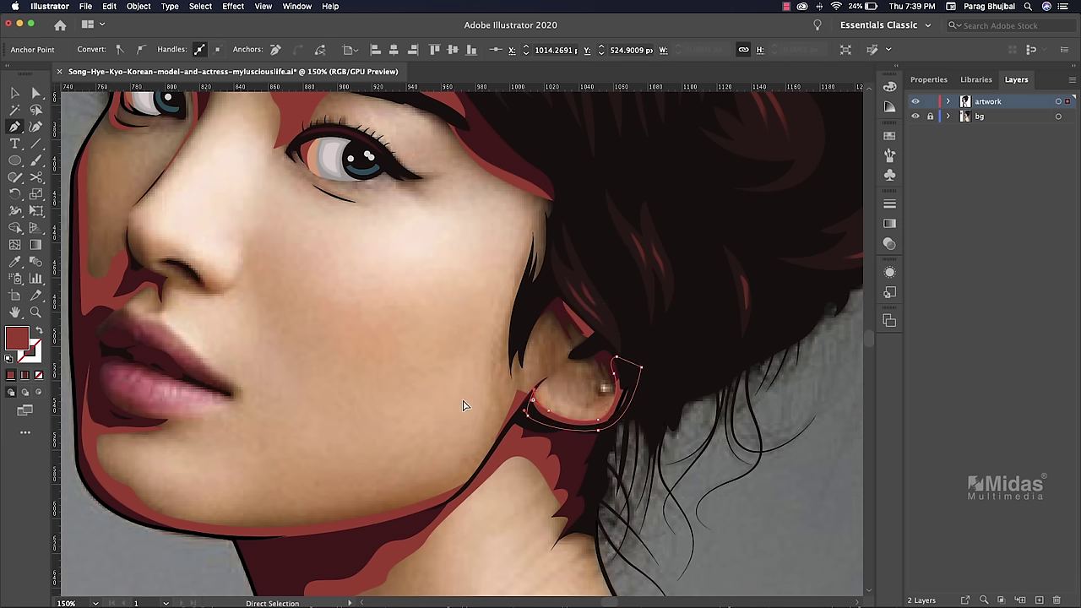
pyautogui.keyDown('super'); pyautogui.click(465, 405); pyautogui.keyUp('super')
pyautogui.scroll(2, 473, 423)
# Step: Add a small triangular red shadow behind the ear
pyautogui.click(537, 395)
pyautogui.click(558, 335)
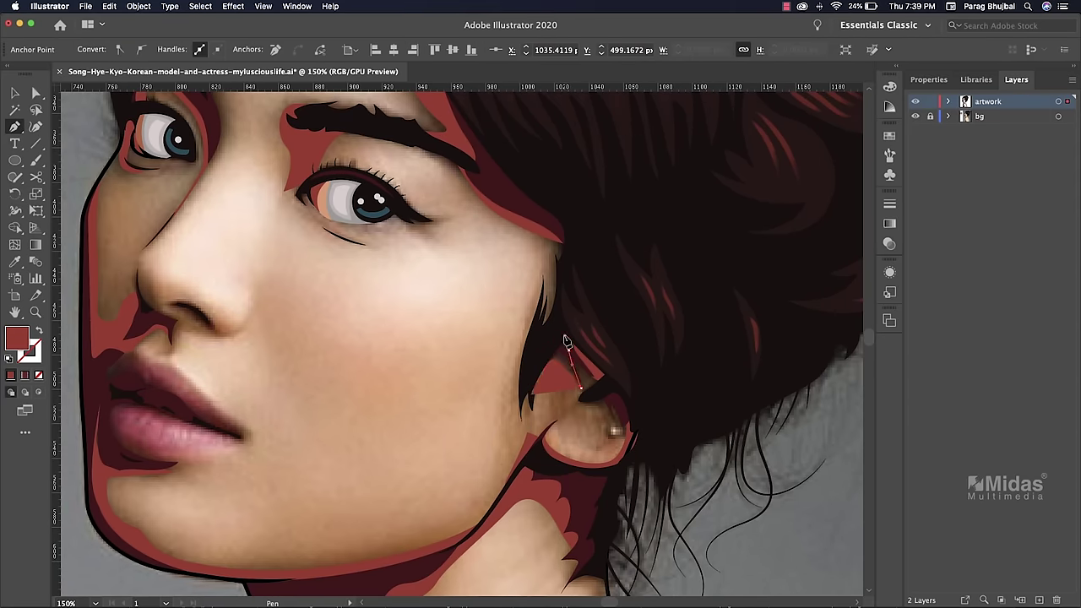
pyautogui.click(580, 388)
pyautogui.click(534, 397)
pyautogui.keyDown('super'); pyautogui.click(462, 373); pyautogui.keyUp('super')
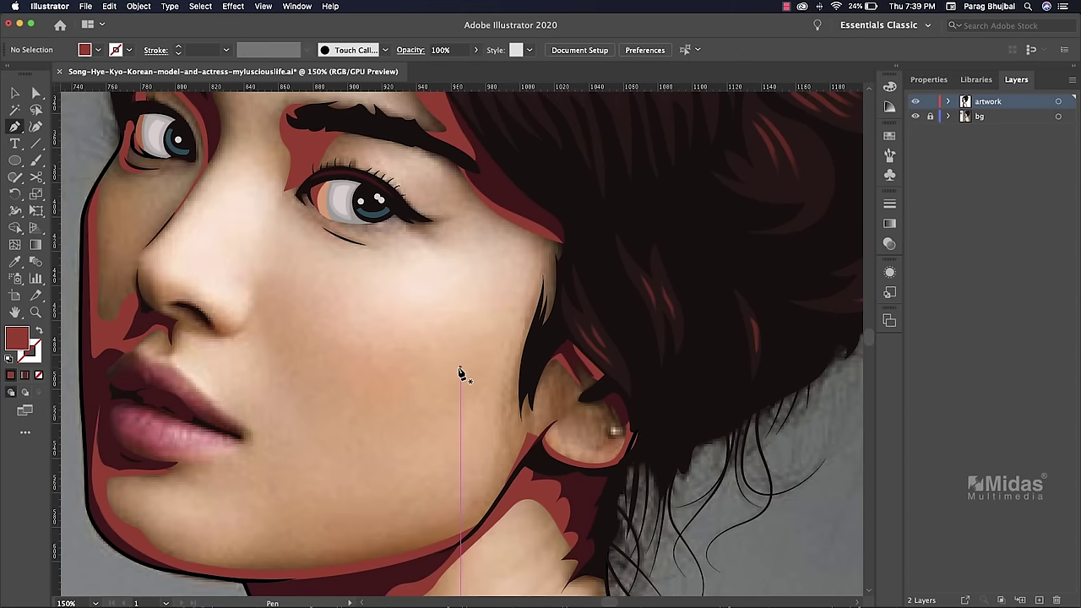
pyautogui.press('super+minus')
pyautogui.scroll(-5, 470, 379)
# Step: Draw a red strip along the shoulder's left edge down to the artwork's bottom
pyautogui.scroll(-3, 579, 391)
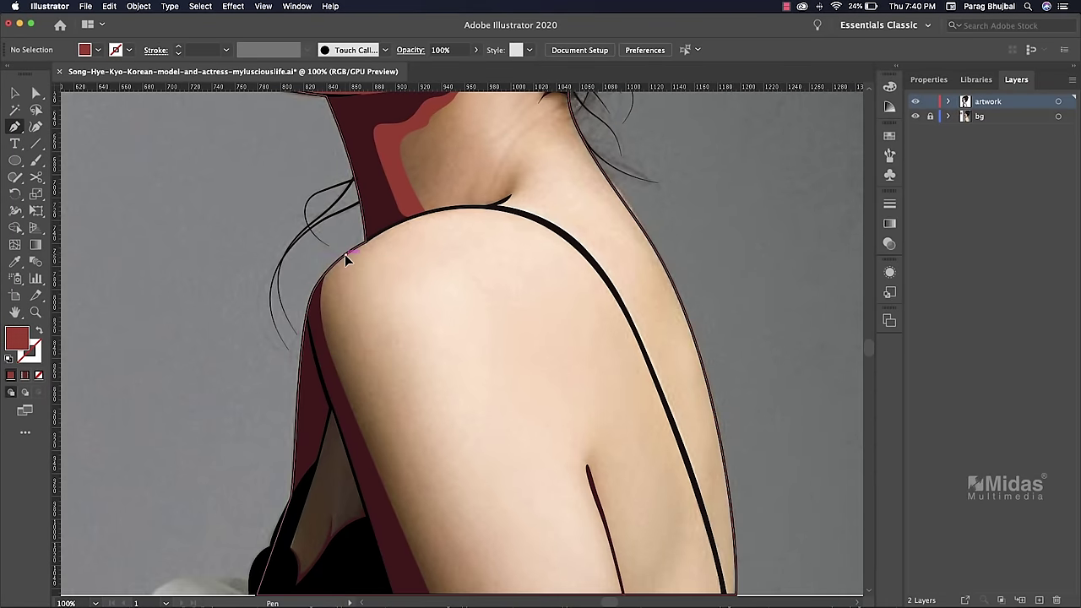
pyautogui.moveTo(338, 178); pyautogui.dragTo(346, 289)
pyautogui.click(446, 523)
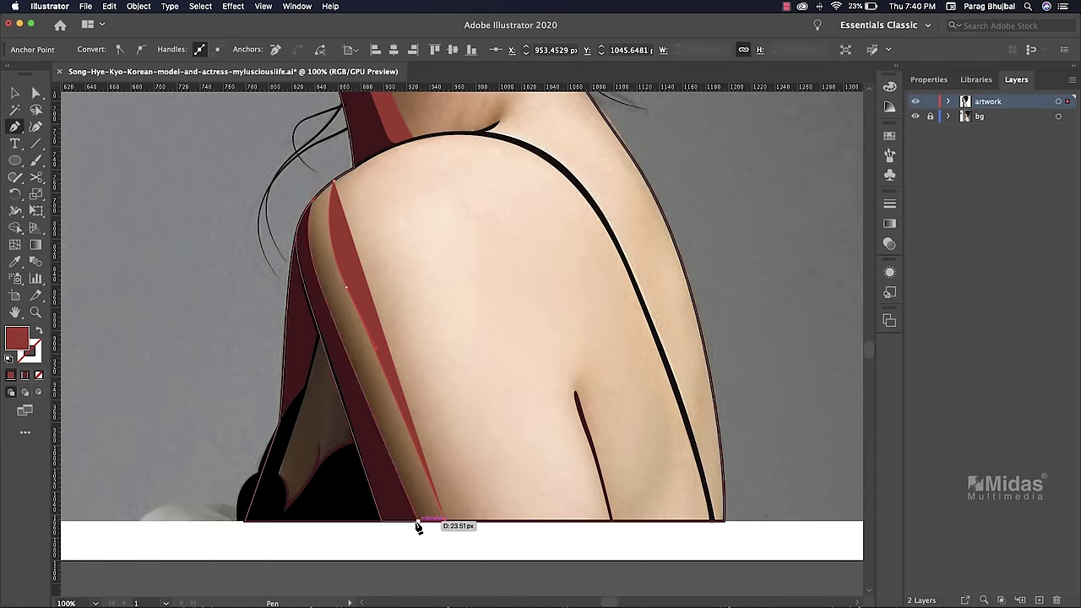
pyautogui.click(407, 523)
pyautogui.moveTo(398, 381); pyautogui.dragTo(424, 430)
pyautogui.click(333, 275)
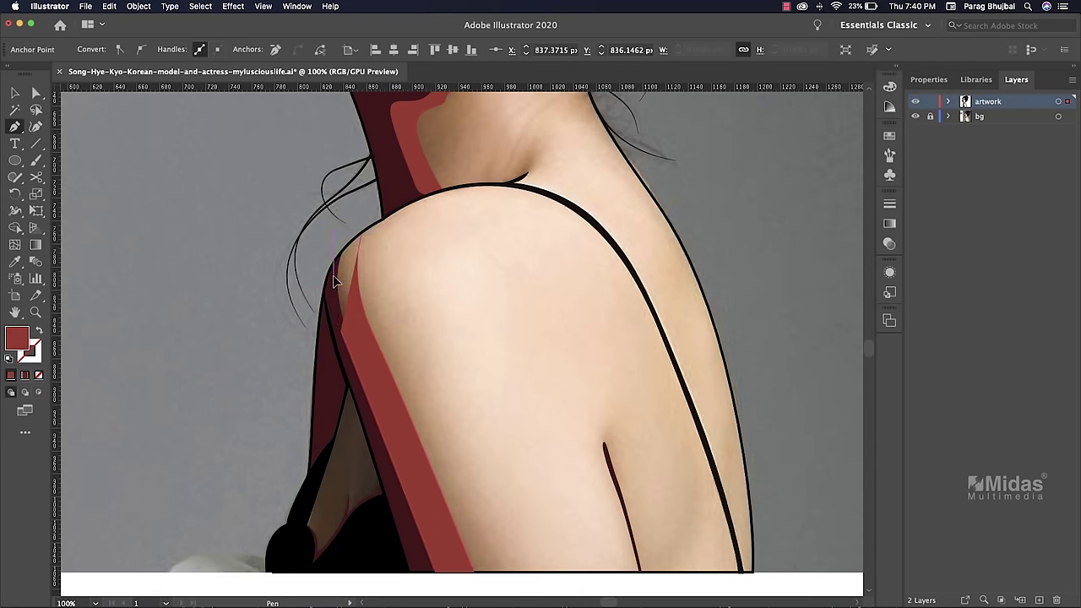
pyautogui.press('v')
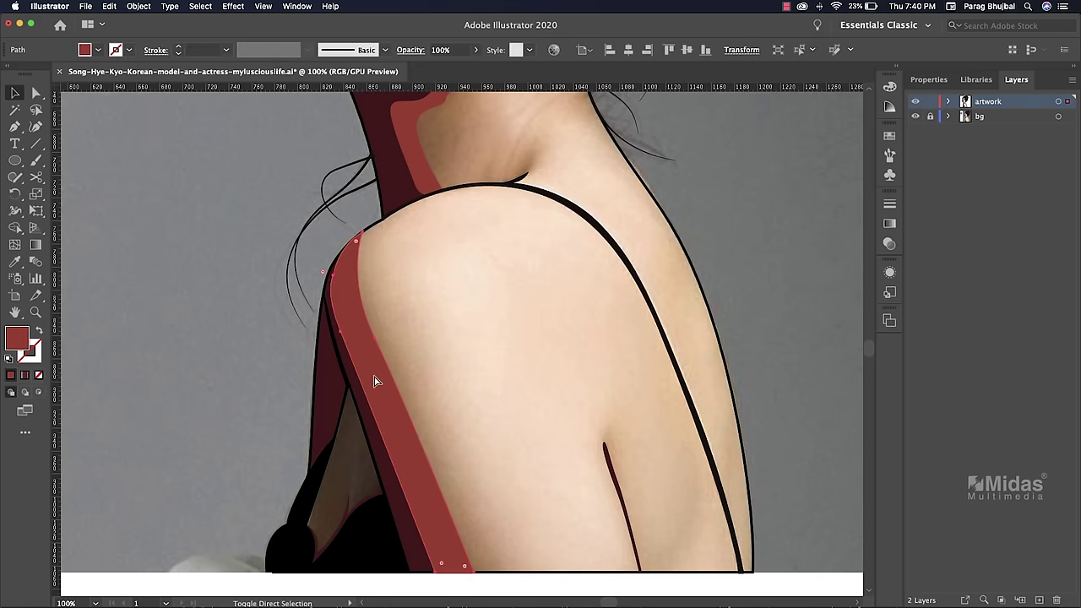
pyautogui.click(251, 369)
pyautogui.press('p')
# Step: Draw a dark maroon shape filling the gap below the armpit
pyautogui.hscroll(-5, 330, 422)
pyautogui.scroll(-3, 394, 313)
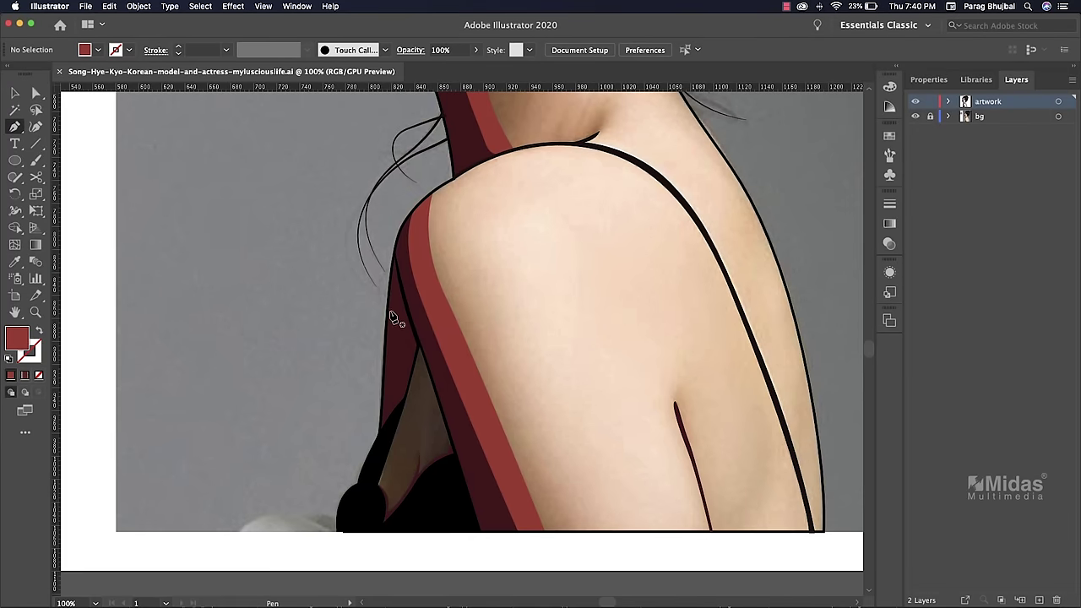
pyautogui.click(412, 374)
pyautogui.click(454, 465)
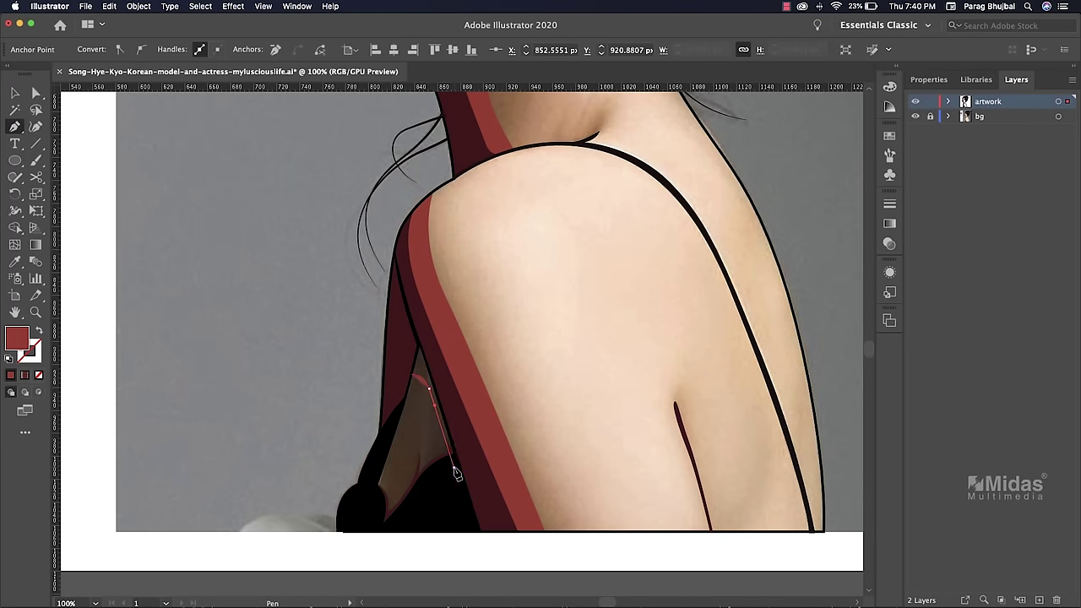
pyautogui.moveTo(420, 368); pyautogui.dragTo(429, 373)
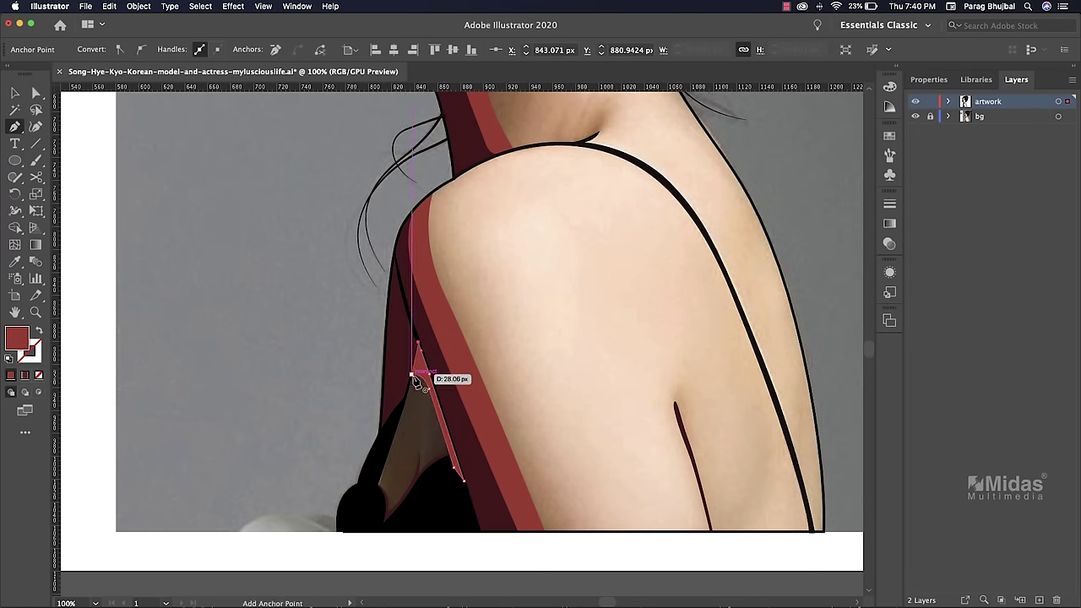
pyautogui.press('i')
pyautogui.click(407, 354)
# Step: Draw a pointed shadow shape under the armpit, fill it light red and send it backward
pyautogui.keyDown('ctrl'); pyautogui.click(133, 174); pyautogui.keyUp('ctrl')
pyautogui.press('p')
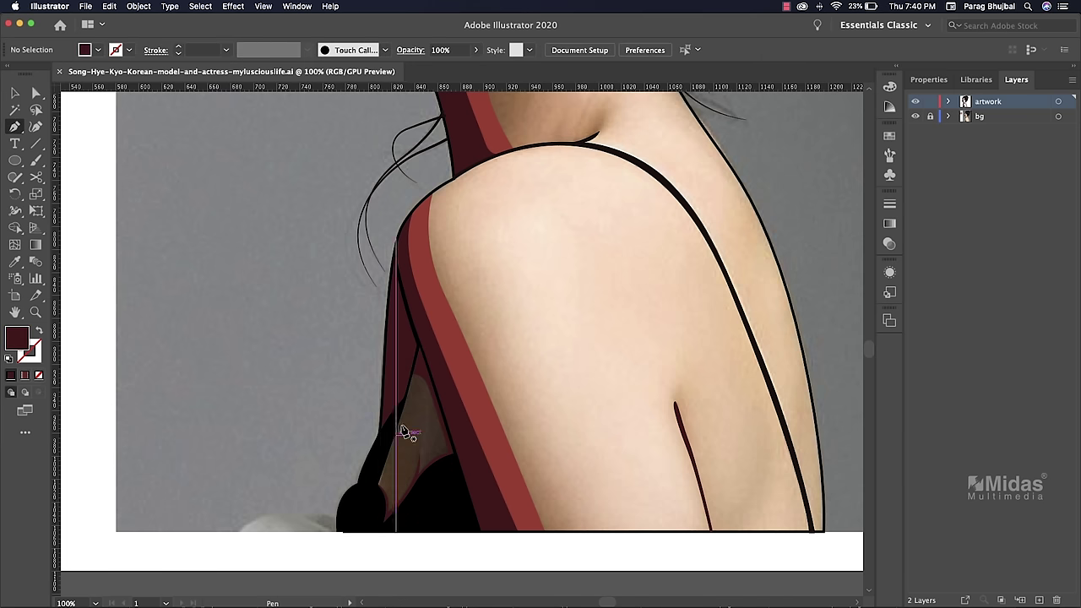
pyautogui.moveTo(372, 504); pyautogui.dragTo(378, 522)
pyautogui.click(400, 523)
pyautogui.click(451, 497)
pyautogui.click(456, 459)
pyautogui.click(420, 362)
pyautogui.click(406, 397)
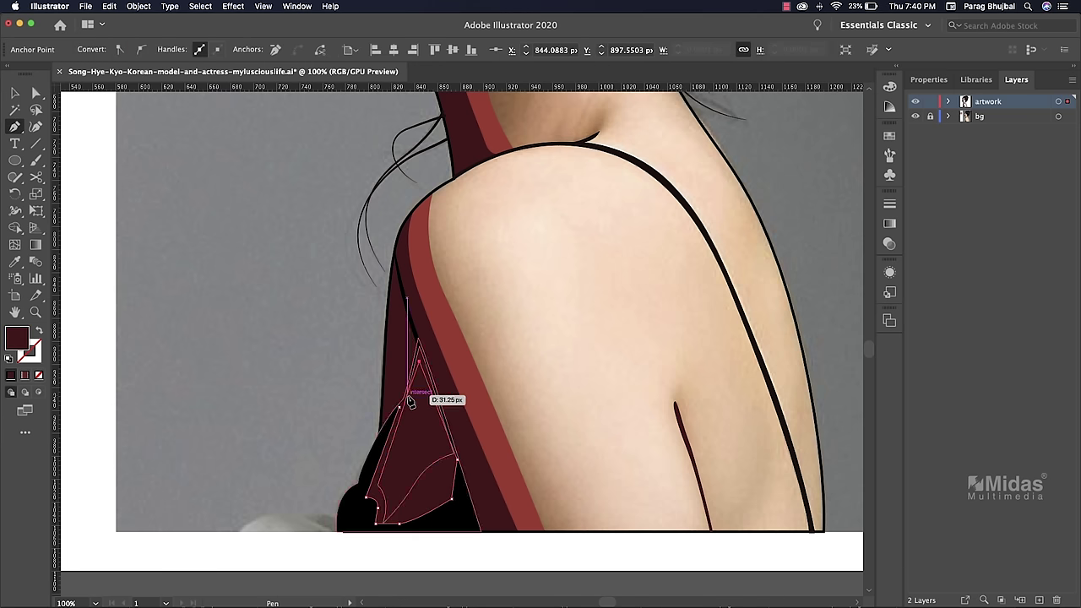
pyautogui.press('i')
pyautogui.click(490, 422)
pyautogui.hotkey('ctrl', '[')
# Step: Raise the tip of the light red armpit shape with Direct Selection
pyautogui.hotkey('ctrl', 'shift', 'a')
pyautogui.hotkey('ctrl', '-')
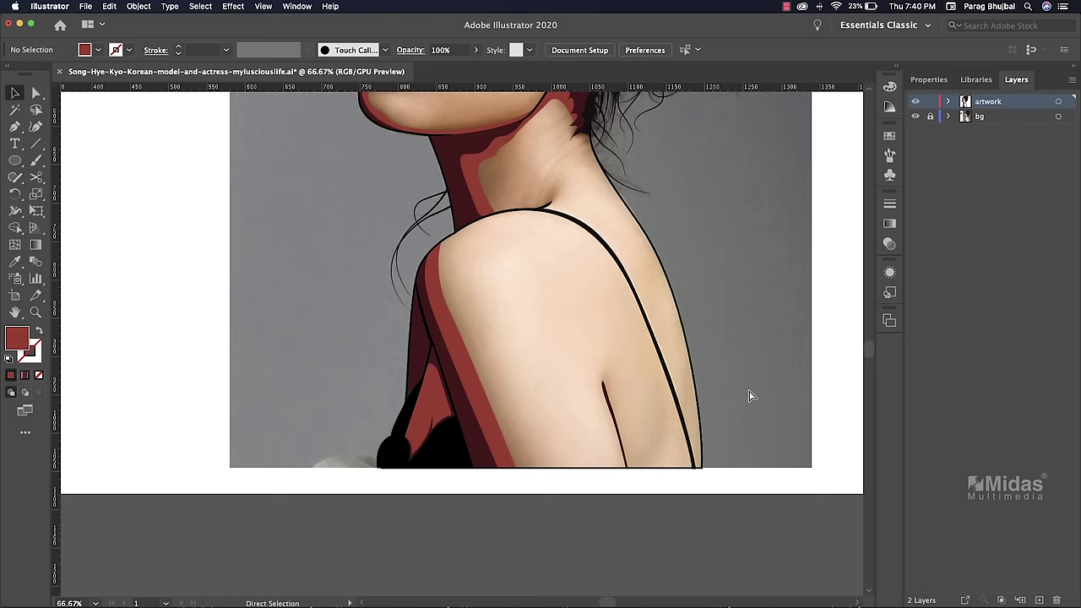
pyautogui.hotkey('ctrl', '+')
pyautogui.hotkey('ctrl', '+')
pyautogui.hotkey('ctrl', '+')
pyautogui.hotkey('ctrl', '+')
pyautogui.press('a')
pyautogui.moveTo(328, 458); pyautogui.dragTo(337, 381)
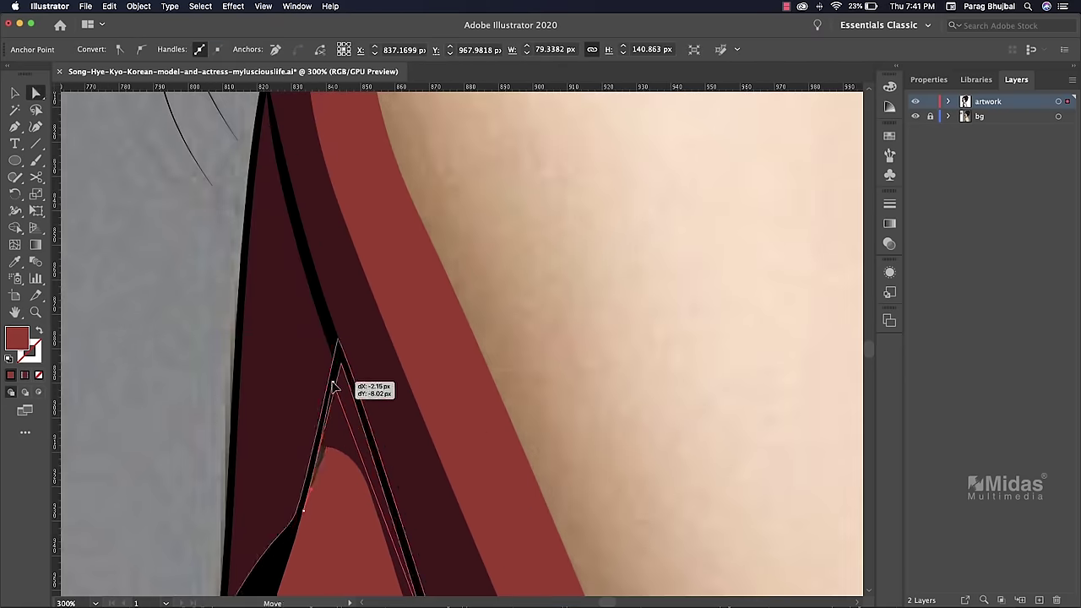
pyautogui.hotkey('ctrl', 'shift', 'z')
pyautogui.hotkey('ctrl', 'z')
pyautogui.hotkey('ctrl', 'shift', 'z')
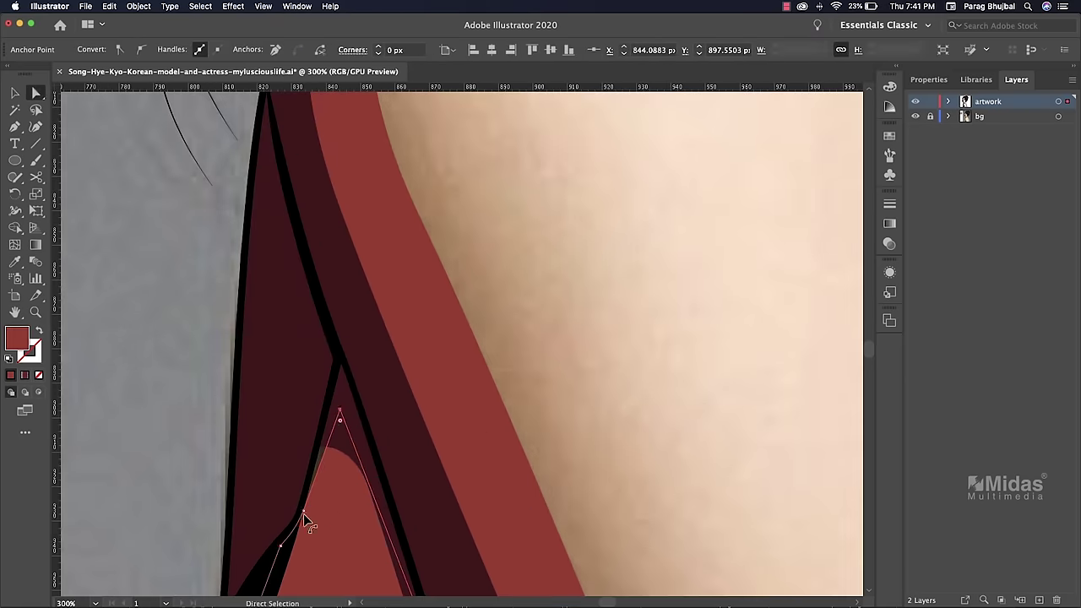
pyautogui.hotkey('ctrl', 'shift', 'a')
pyautogui.hotkey('ctrl', '-')
pyautogui.hotkey('ctrl', '-')
pyautogui.hotkey('ctrl', '-')
pyautogui.hotkey('ctrl', '-')
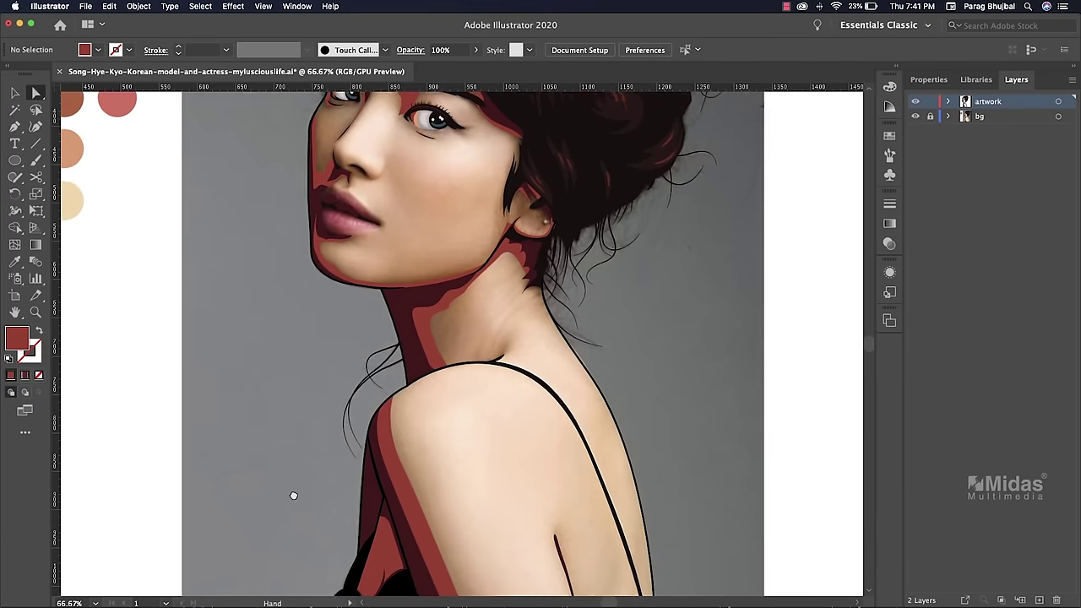
# Step: Sample a brown swatch with the Eyedropper and zoom in on the forehead
pyautogui.moveTo(337, 422); pyautogui.dragTo(273, 471)
pyautogui.moveTo(127, 125); pyautogui.dragTo(259, 258)
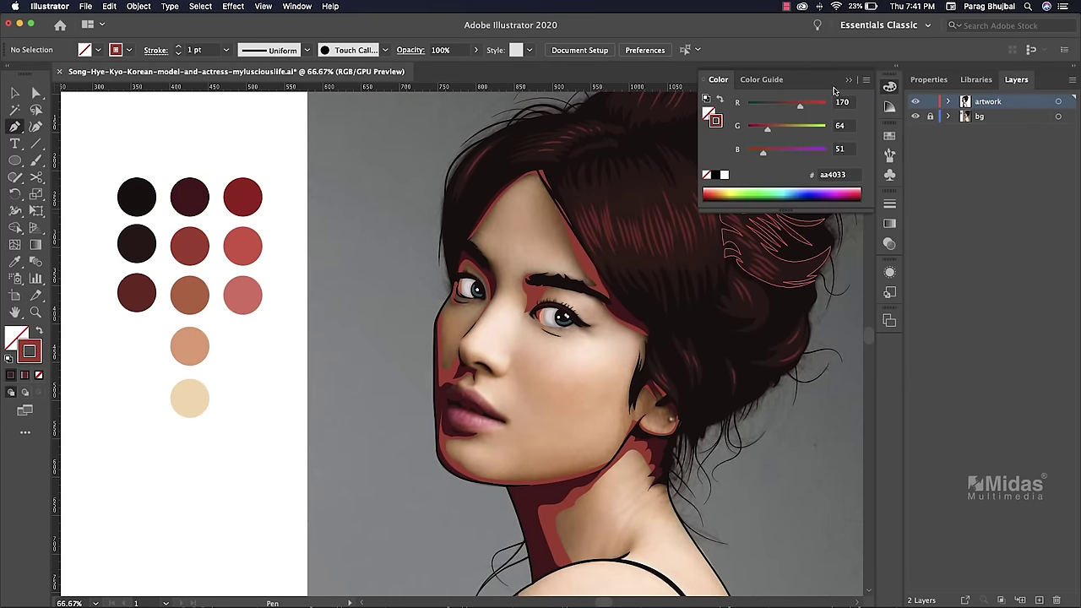
pyautogui.press('i')
pyautogui.press('x')
pyautogui.hotkey('ctrl', '+')
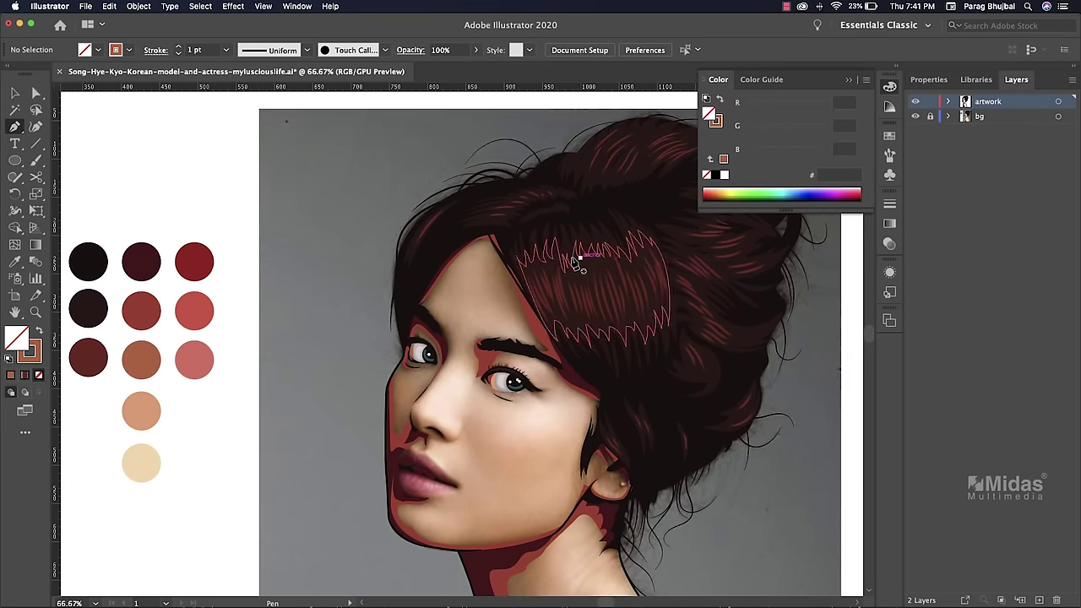
# Step: Draw a brown-filled shadow shape from the hairline down to the right eyebrow
pyautogui.click(491, 285)
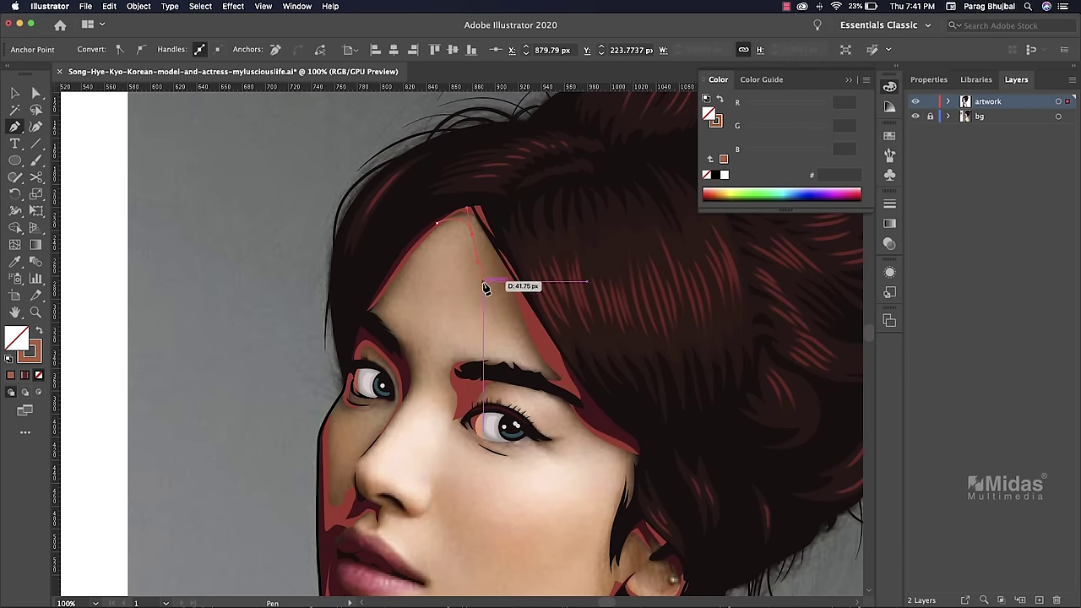
pyautogui.scroll(-2, 513, 316)
pyautogui.moveTo(544, 357); pyautogui.dragTo(605, 358)
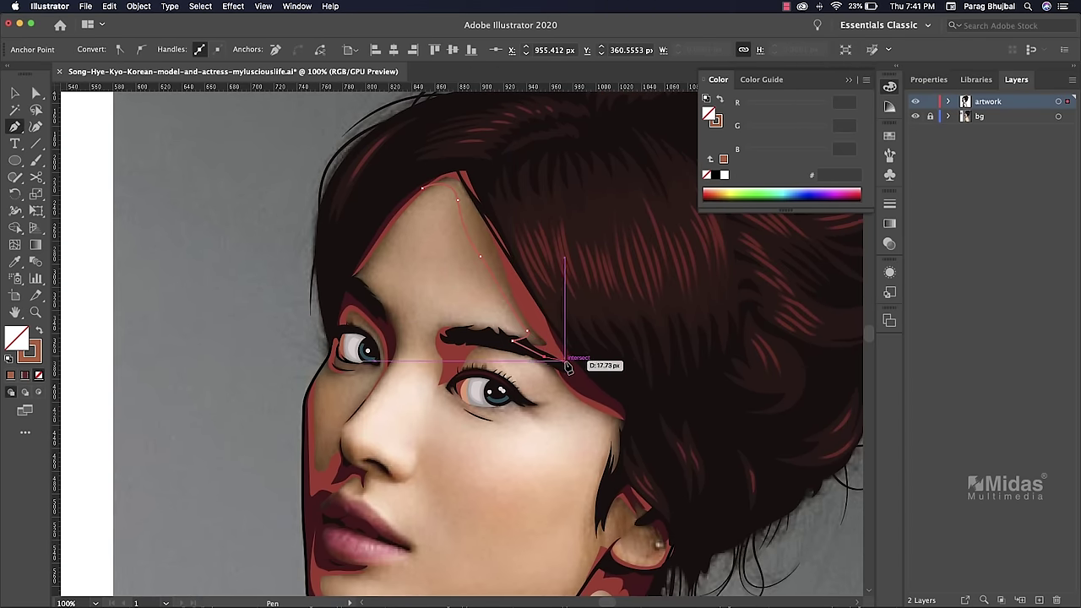
pyautogui.scroll(-1, 591, 361)
pyautogui.click(423, 174)
pyautogui.hotkey('shift', 'x')
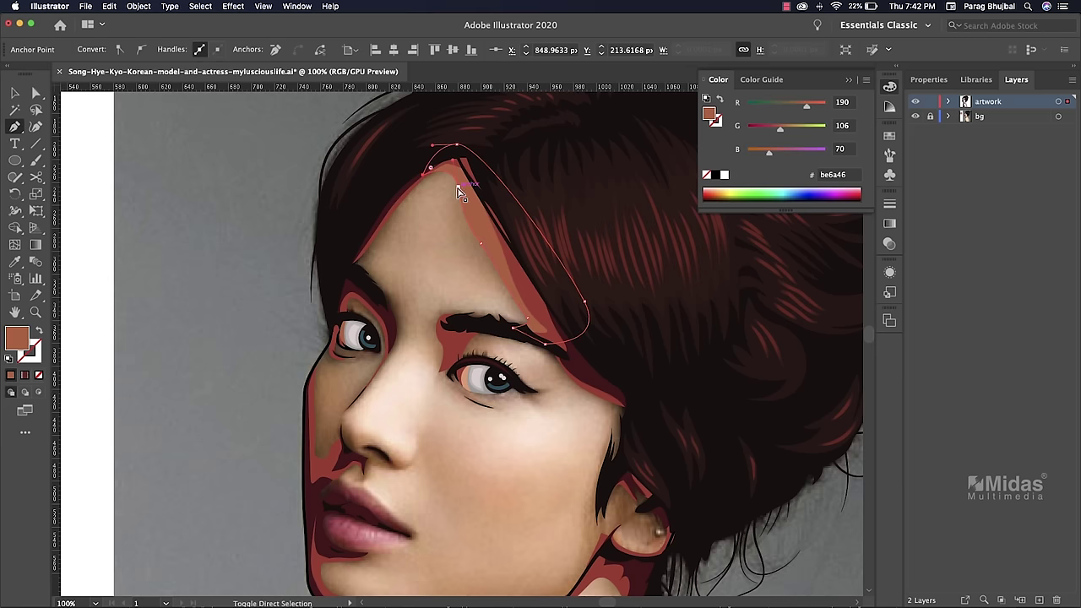
pyautogui.hotkey('ctrl', 'shift', 'a')
pyautogui.scroll(-2, 446, 259)
pyautogui.hotkey('shift', 'x')
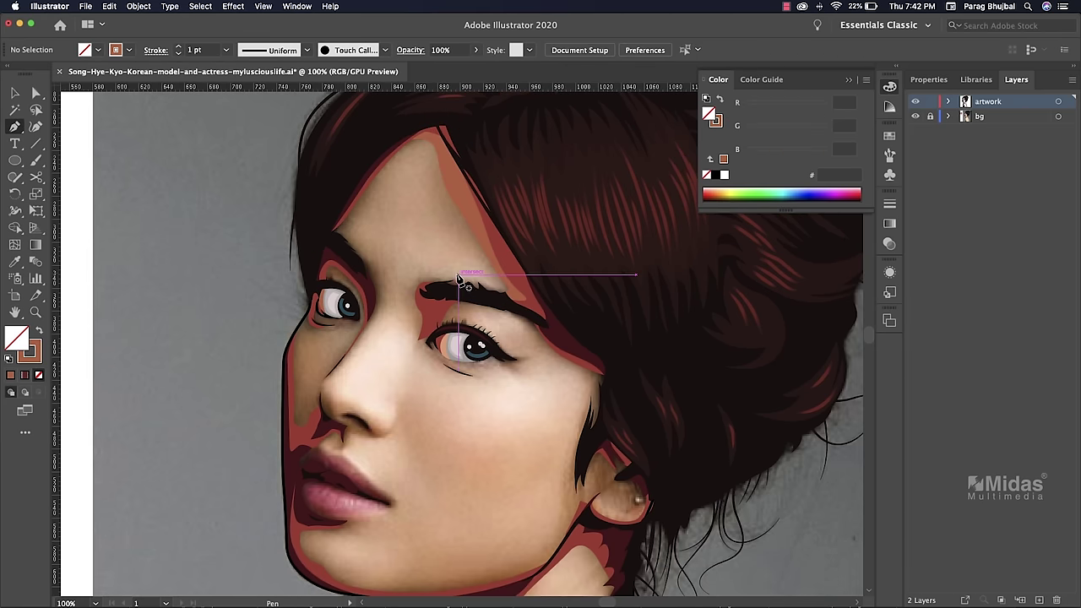
pyautogui.moveTo(453, 275); pyautogui.dragTo(507, 285)
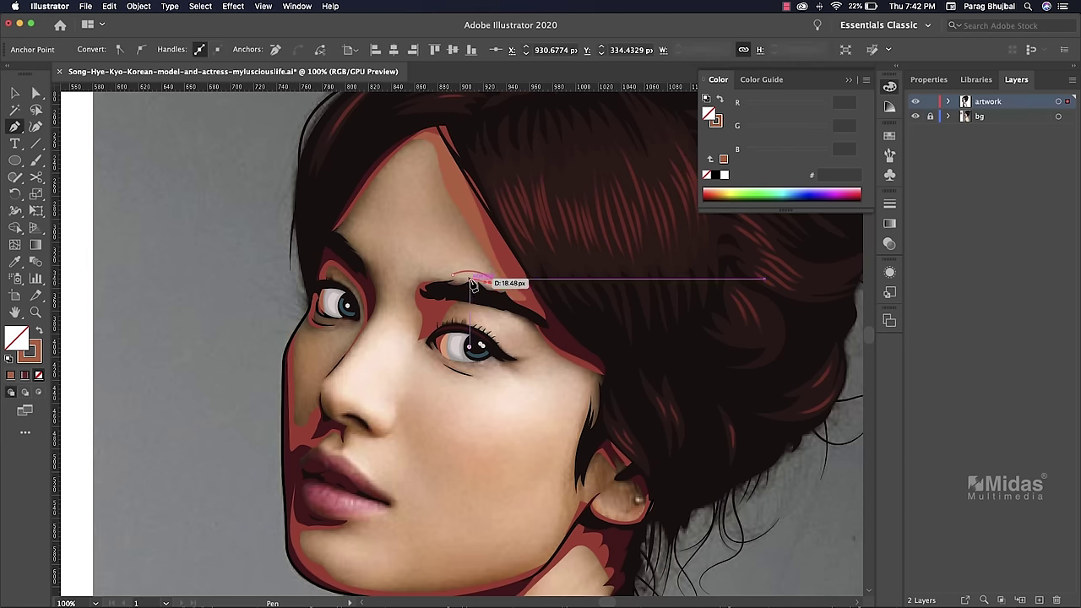
# Step: Trace a shadow path from the nose bridge down around the nostril
pyautogui.hotkey('ctrl', 'shift', 'a')
pyautogui.hscroll(-3, 430, 161)
pyautogui.click(431, 159)
pyautogui.moveTo(432, 240); pyautogui.dragTo(437, 246)
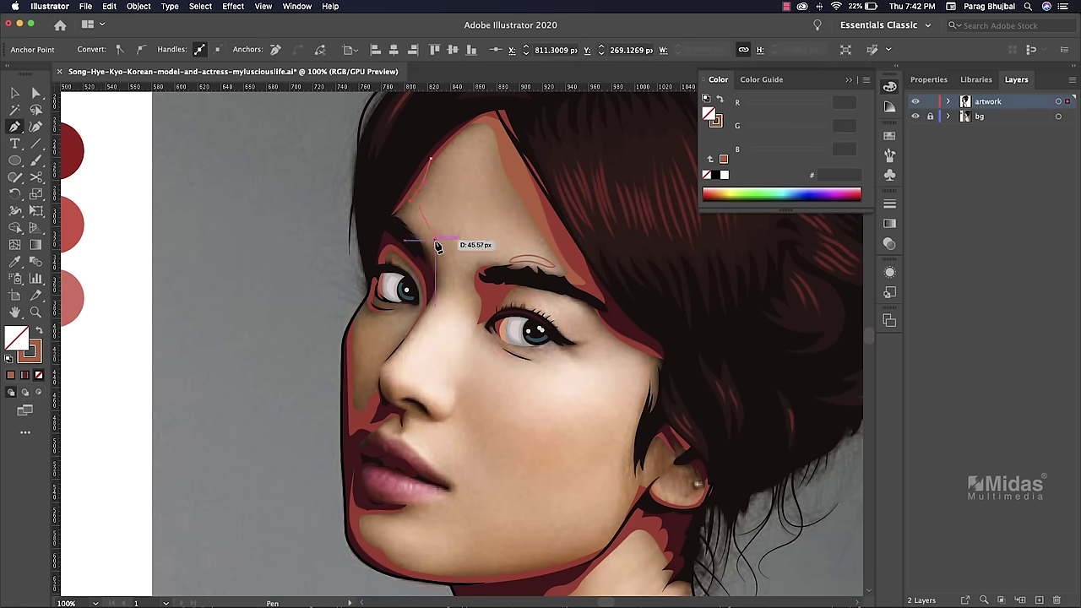
pyautogui.click(442, 288)
pyautogui.scroll(-3, 439, 304)
pyautogui.hscroll(-2, 439, 304)
pyautogui.moveTo(418, 314)
pyautogui.mouseDown()
pyautogui.moveTo(431, 346)
pyautogui.moveTo(432, 328)
pyautogui.mouseUp()
pyautogui.hotkey('ctrl', '+')
pyautogui.hotkey('ctrl', '+')
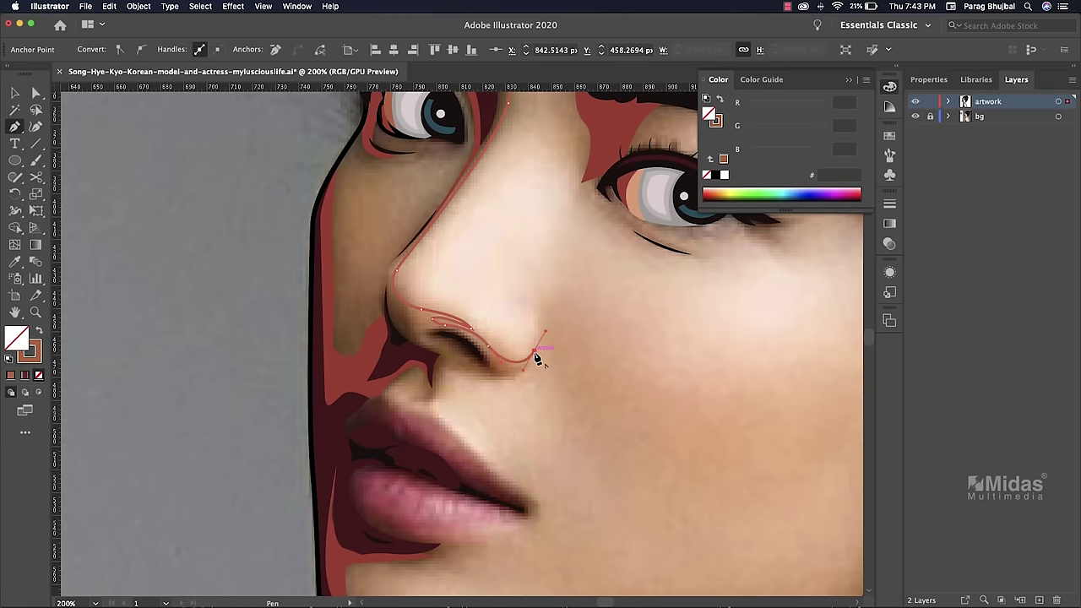
pyautogui.moveTo(533, 350); pyautogui.dragTo(509, 380)
pyautogui.moveTo(418, 391); pyautogui.dragTo(432, 409)
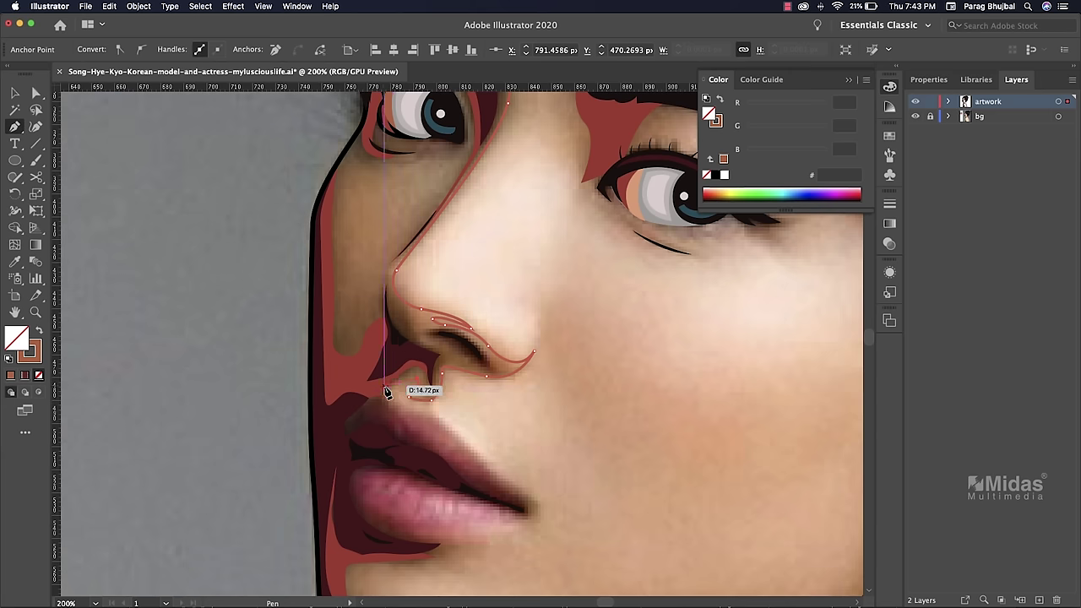
pyautogui.scroll(4, 354, 406)
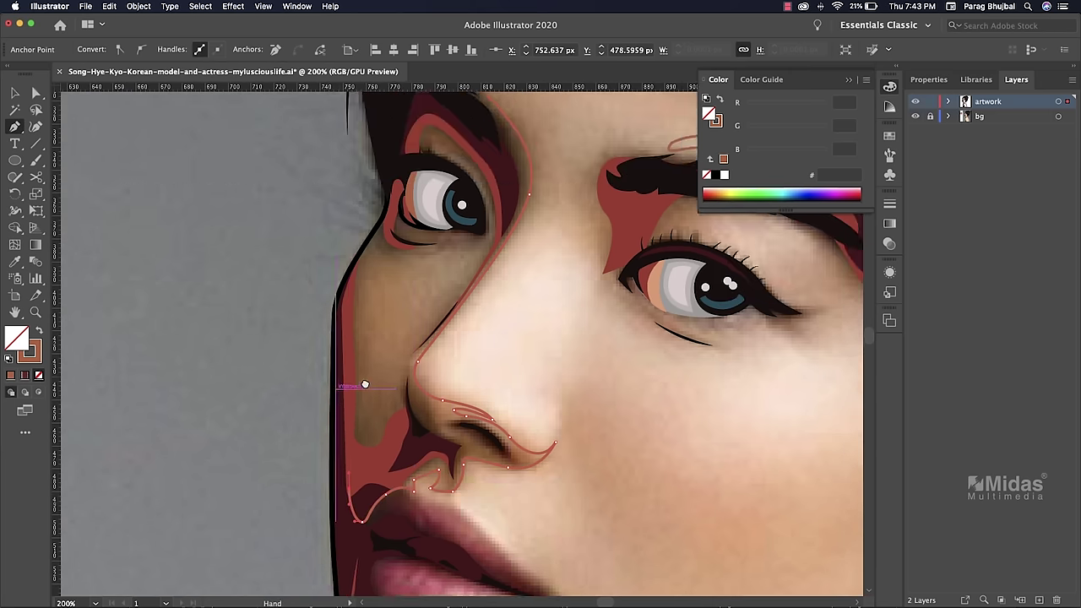
pyautogui.scroll(2, 380, 385)
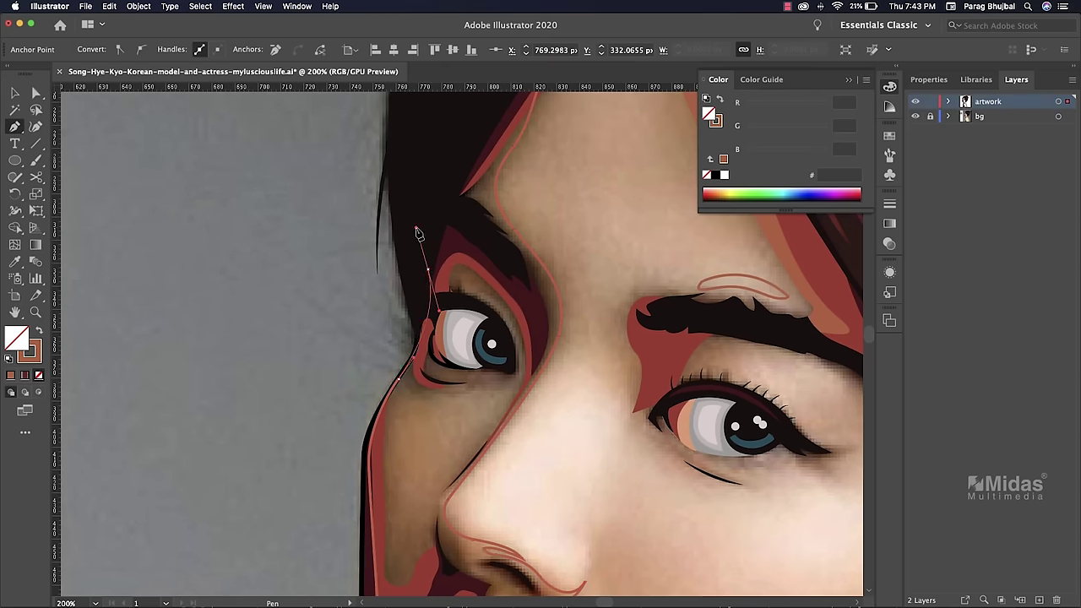
pyautogui.scroll(5, 422, 234)
# Step: Continue the shadow path along the eye edge and around the inner brow
pyautogui.moveTo(388, 221); pyautogui.dragTo(474, 222)
pyautogui.scroll(-4, 474, 221)
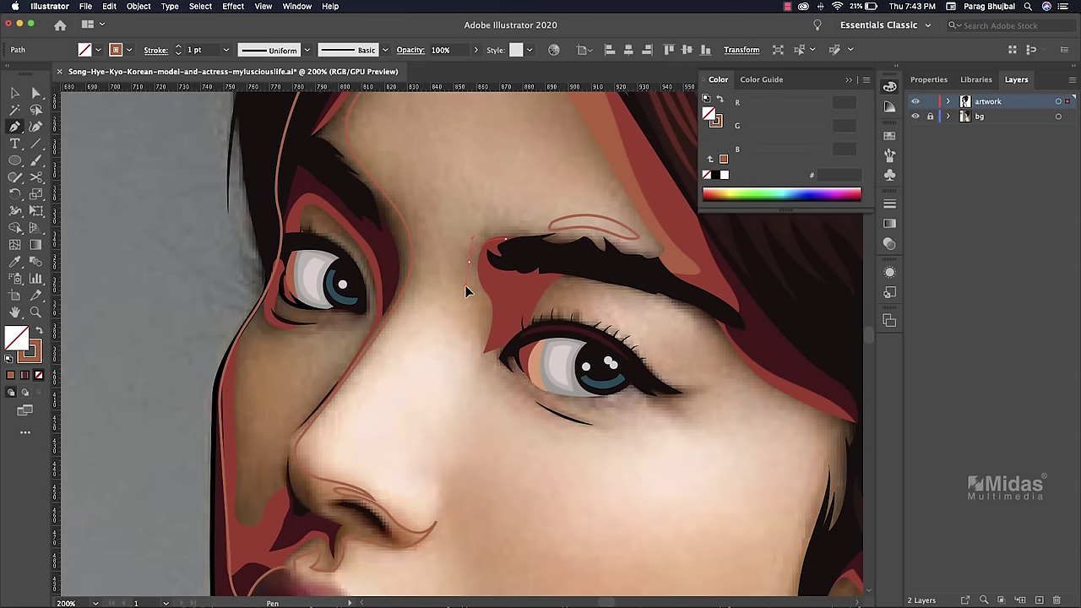
pyautogui.click(480, 358)
pyautogui.moveTo(506, 303); pyautogui.dragTo(415, 227)
pyautogui.scroll(-2, 507, 294)
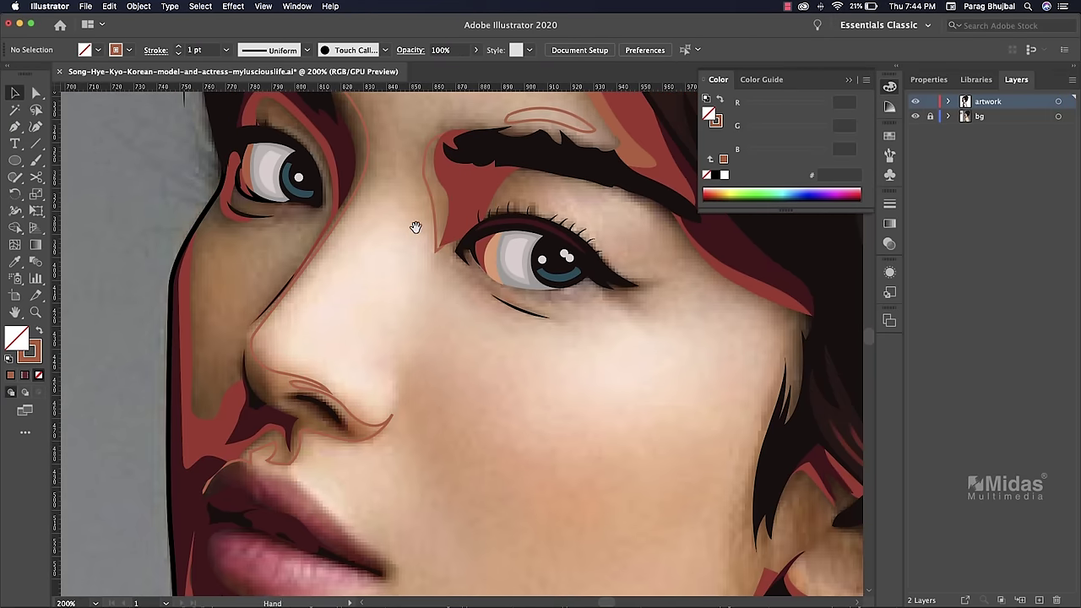
# Step: Outline a closed shadow shape along the right eye's lower eyelid
pyautogui.click(450, 261)
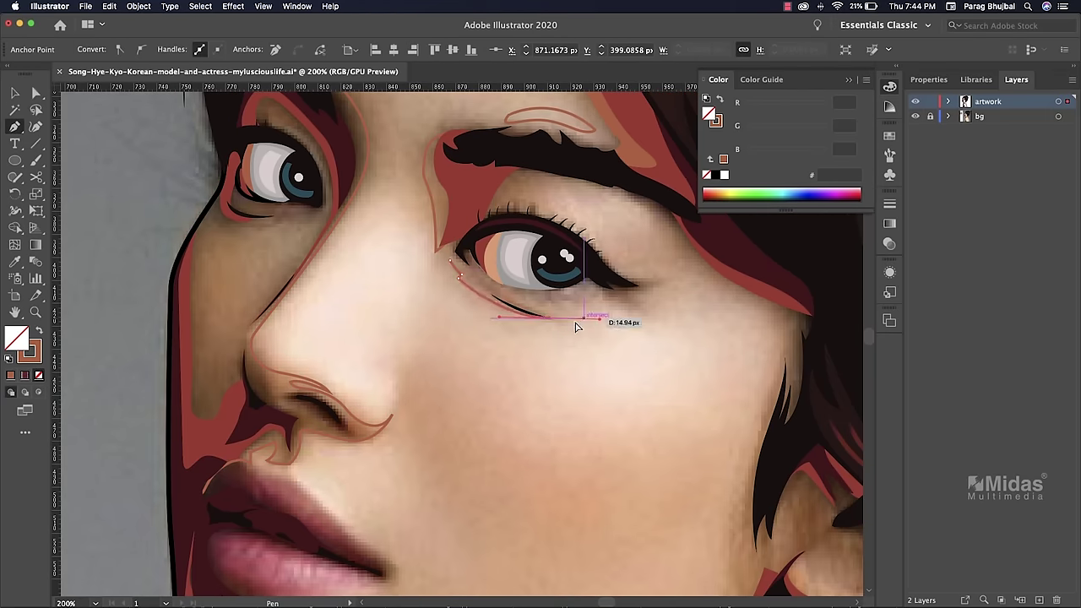
pyautogui.moveTo(573, 326); pyautogui.dragTo(575, 325)
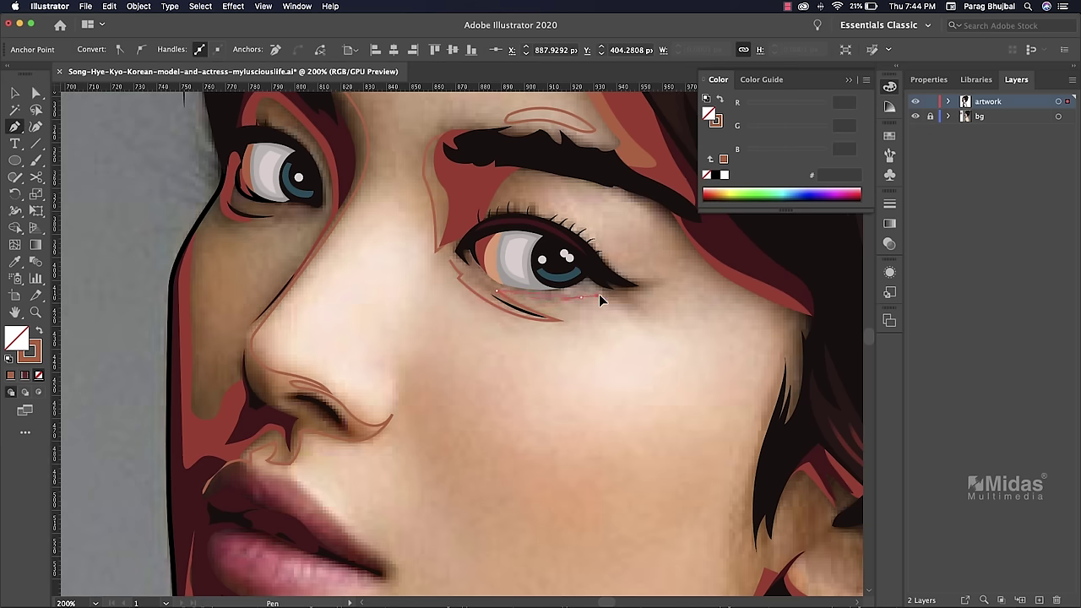
pyautogui.click(581, 297)
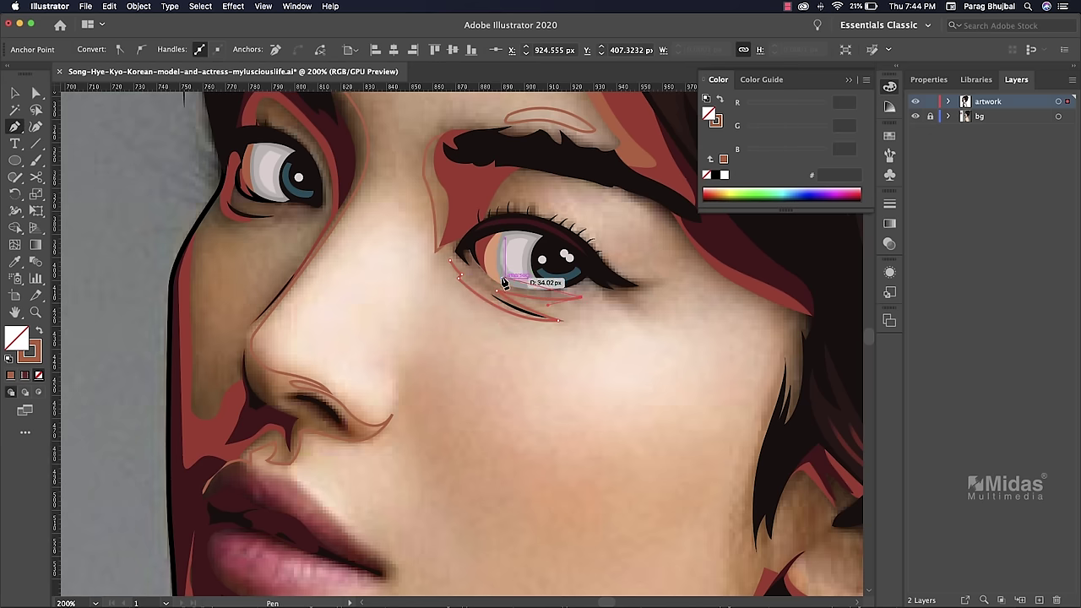
pyautogui.click(453, 232)
pyautogui.hscroll(3, 415, 285)
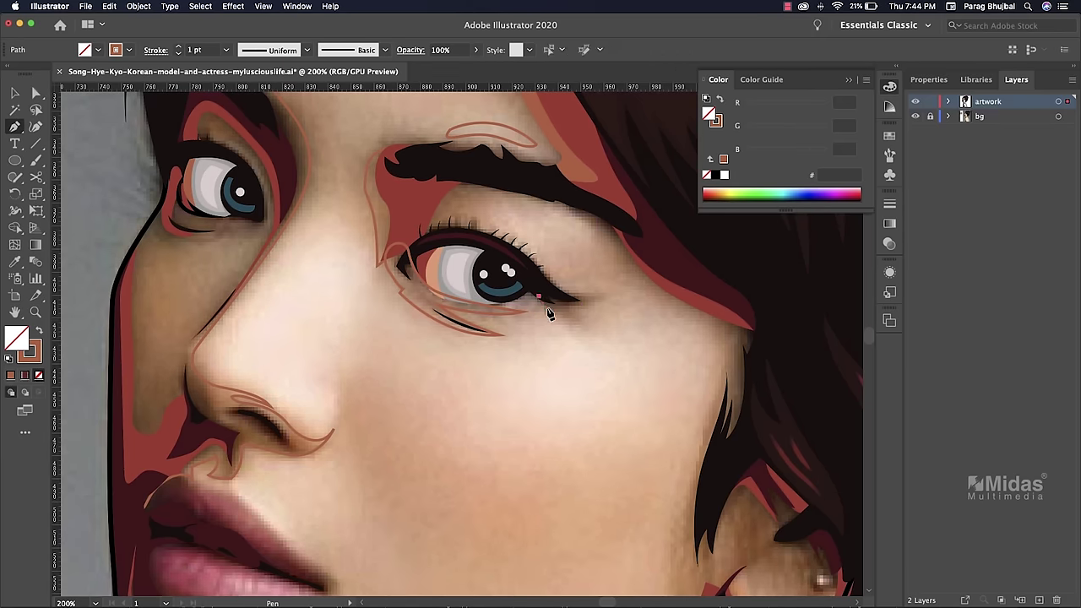
pyautogui.moveTo(559, 314); pyautogui.dragTo(571, 316)
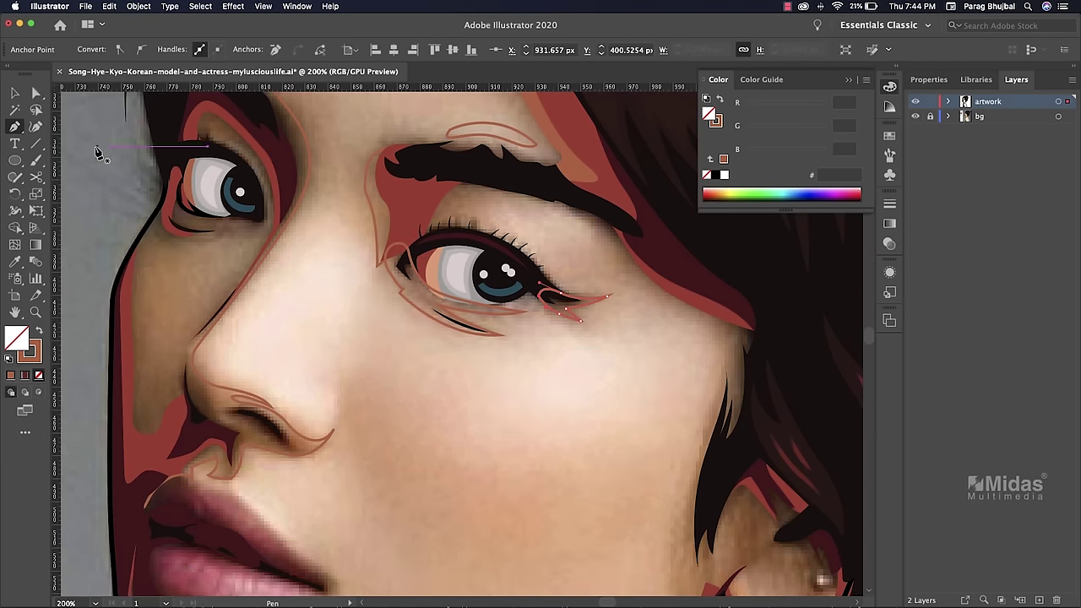
pyautogui.moveTo(207, 174); pyautogui.dragTo(265, 228)
# Step: Outline the small shape above the left eye and fill it brown
pyautogui.moveTo(274, 184); pyautogui.dragTo(290, 194)
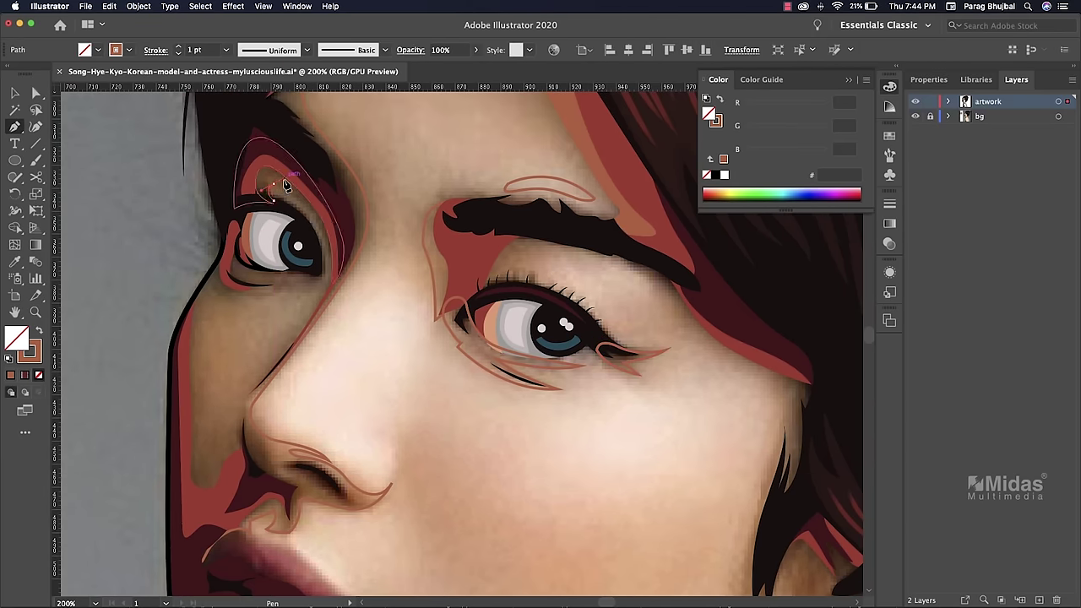
pyautogui.moveTo(341, 261); pyautogui.dragTo(345, 261)
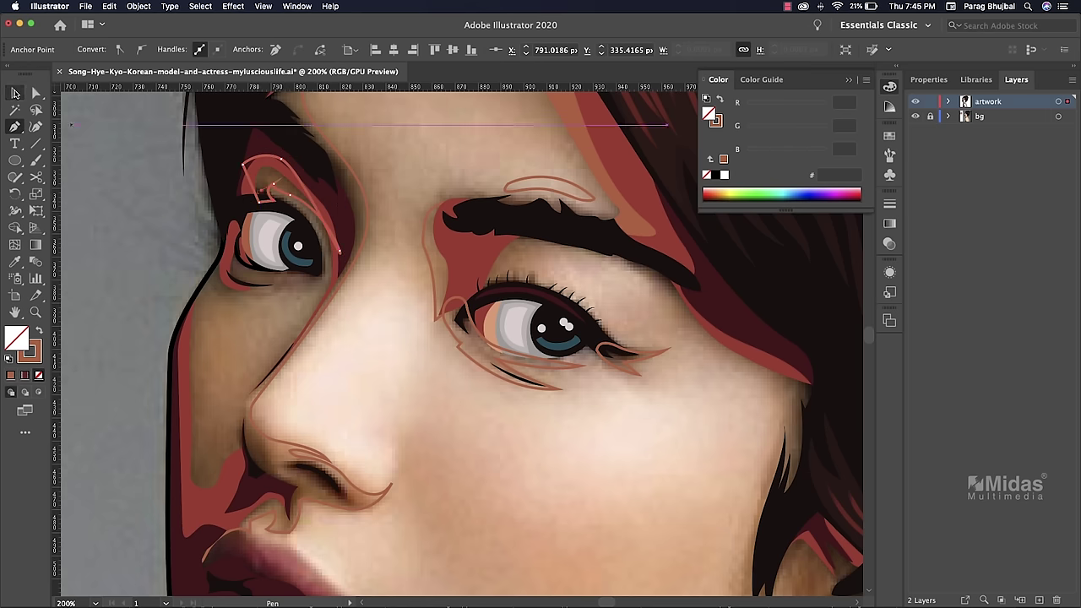
pyautogui.hotkey('shift', 'x')
pyautogui.press('v')
pyautogui.moveTo(223, 235)
pyautogui.mouseDown()
pyautogui.moveTo(215, 161)
pyautogui.moveTo(283, 214)
pyautogui.mouseUp()
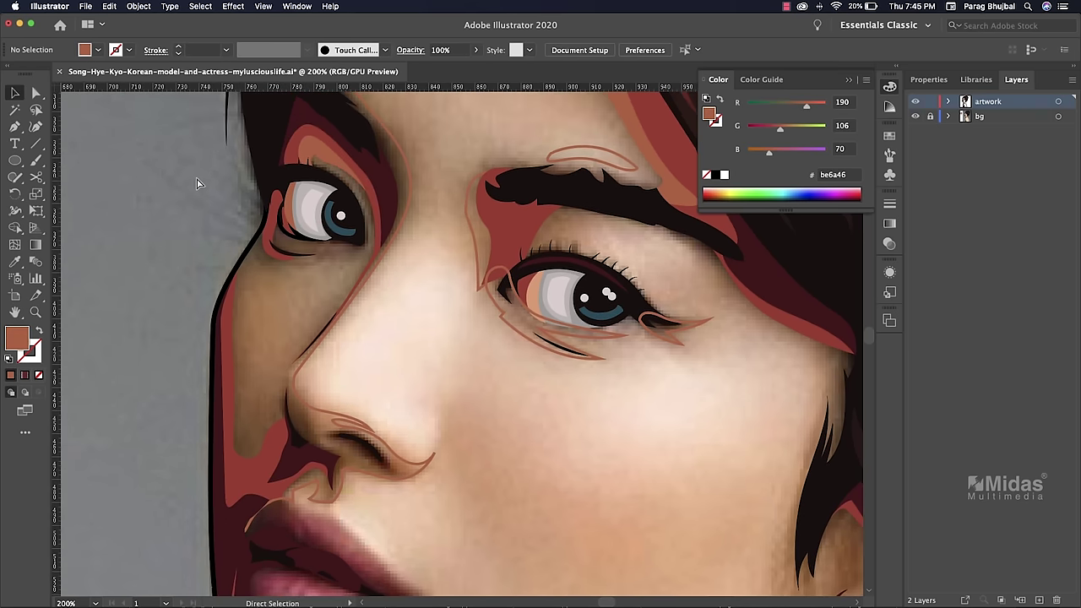
pyautogui.press('p')
# Step: Trace a closed, outline-only cheek shadow path beneath the left eye
pyautogui.click(325, 257)
pyautogui.moveTo(244, 284); pyautogui.dragTo(243, 339)
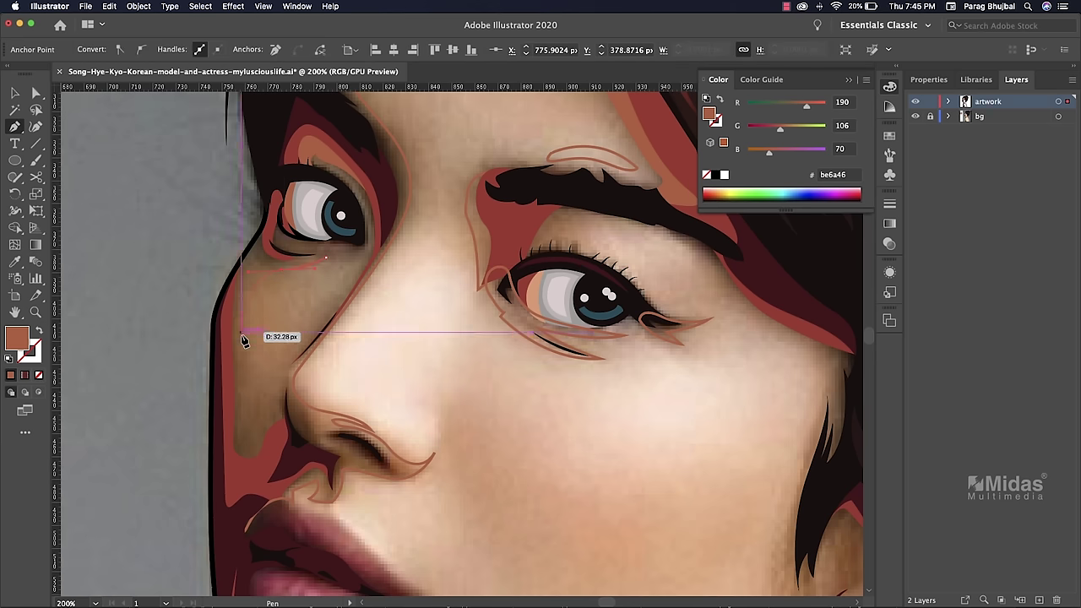
pyautogui.hotkey('shift', 'x')
pyautogui.click(356, 271)
pyautogui.scroll(2, 363, 270)
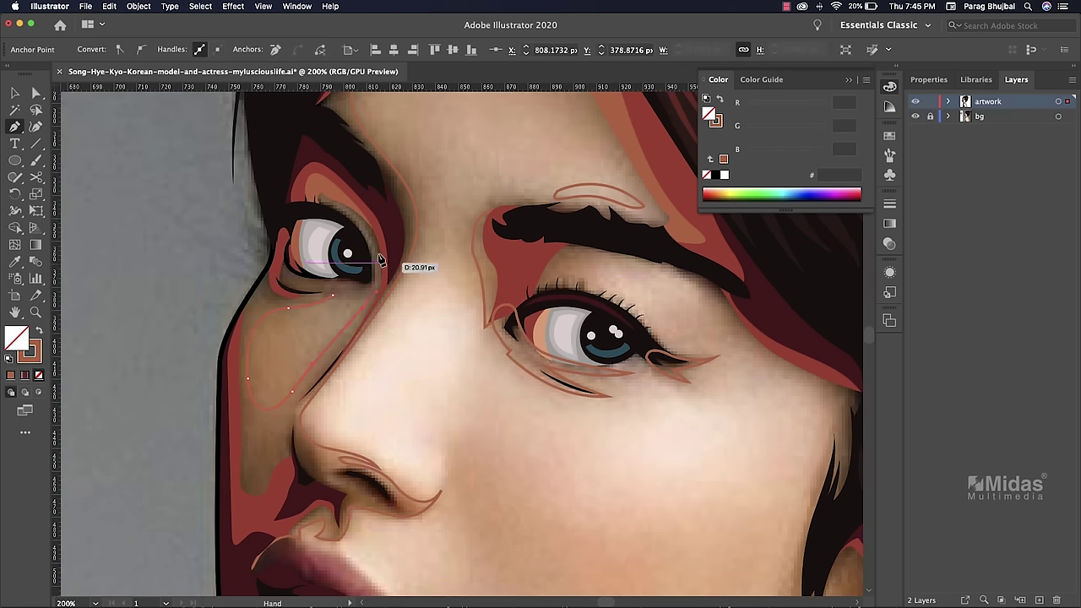
pyautogui.moveTo(384, 222)
pyautogui.mouseDown()
pyautogui.moveTo(343, 205)
pyautogui.moveTo(366, 246)
pyautogui.mouseUp()
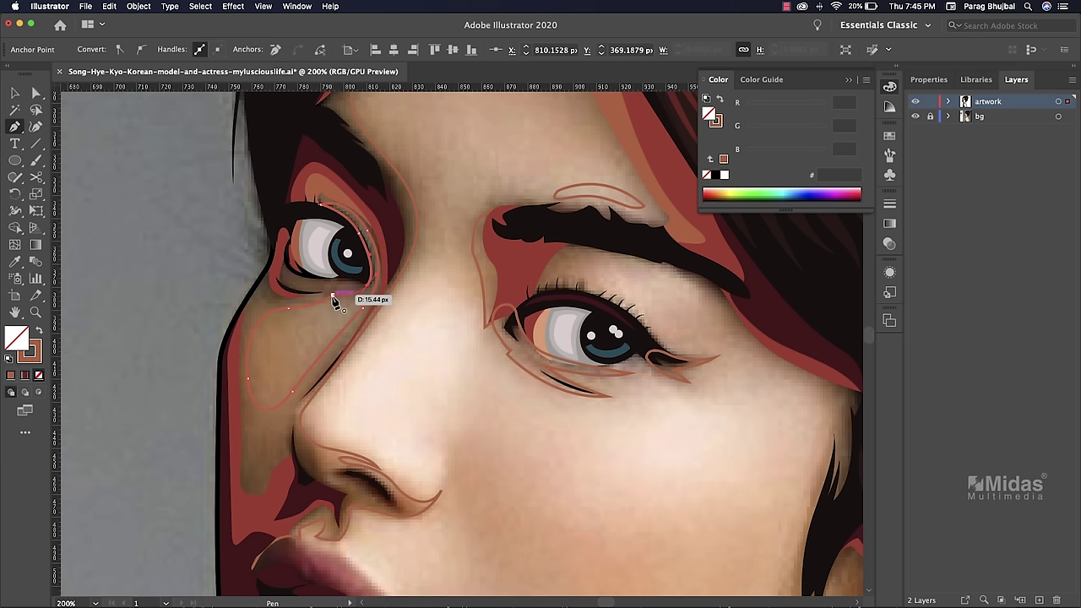
pyautogui.hscroll(-3, 355, 295)
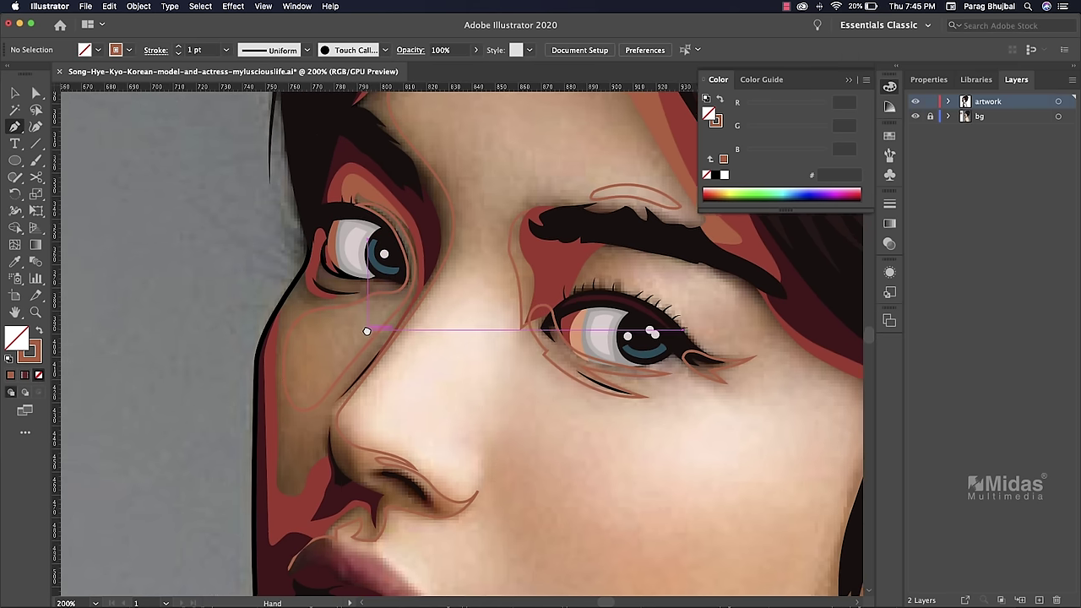
pyautogui.moveTo(348, 281); pyautogui.dragTo(384, 302)
pyautogui.scroll(1, 386, 295)
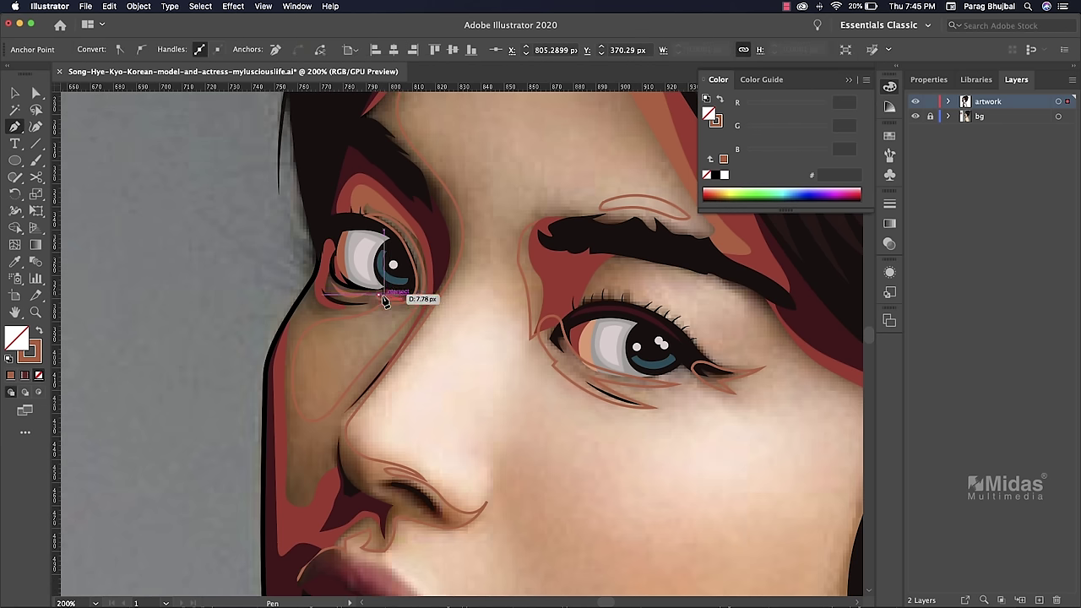
pyautogui.press('super+equal')
pyautogui.press('super+equal')
pyautogui.click(308, 252)
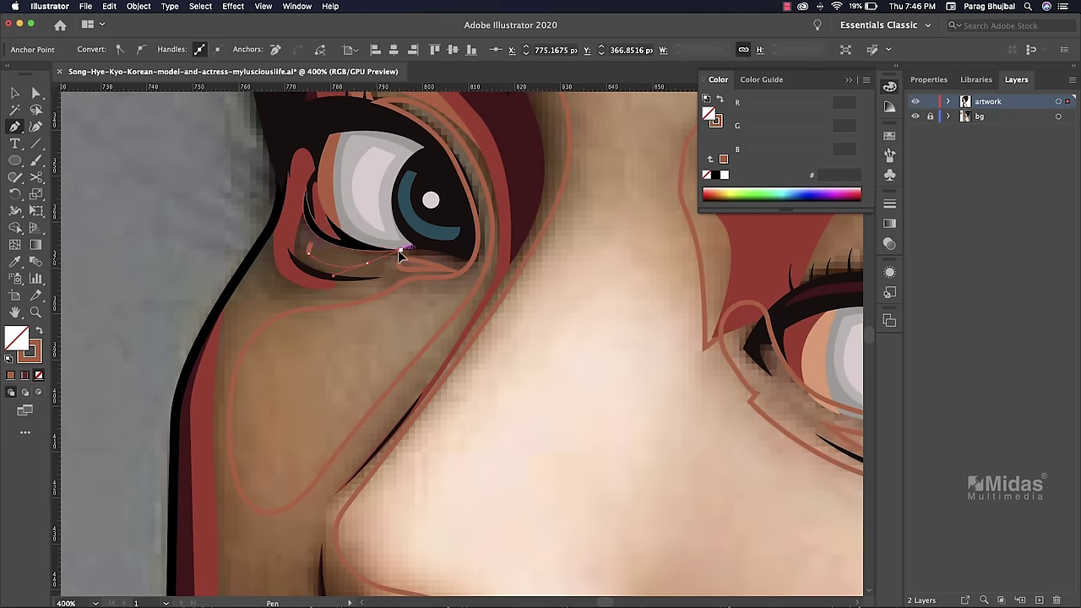
pyautogui.moveTo(314, 253); pyautogui.dragTo(314, 255)
pyautogui.press('super+minus')
# Step: Add an extra anchor to the cheek path with Direct Selection, then deselect
pyautogui.moveTo(490, 331); pyautogui.dragTo(454, 312)
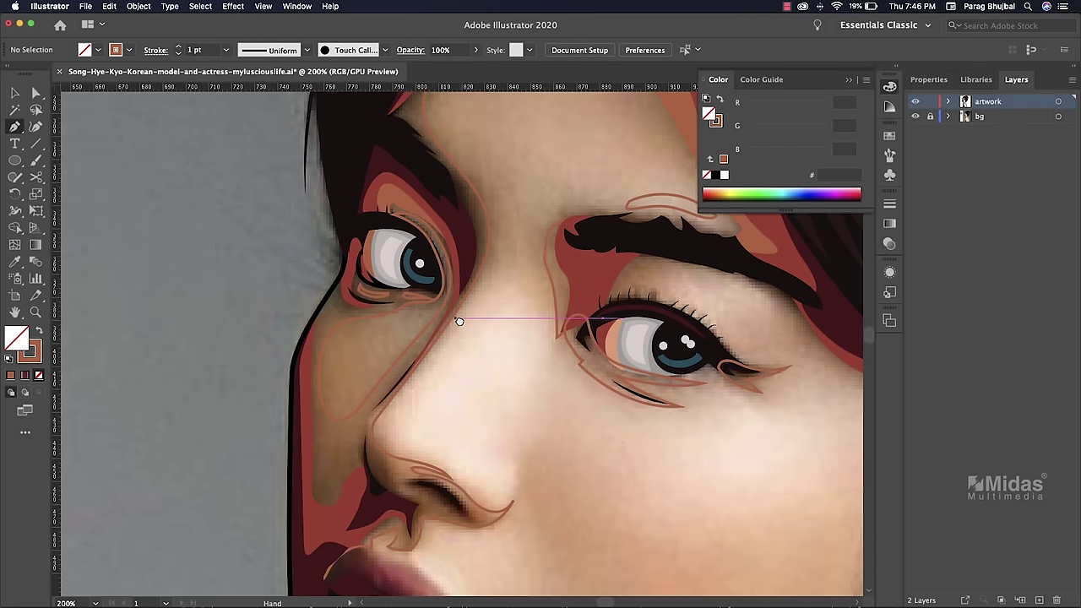
pyautogui.click(36, 98)
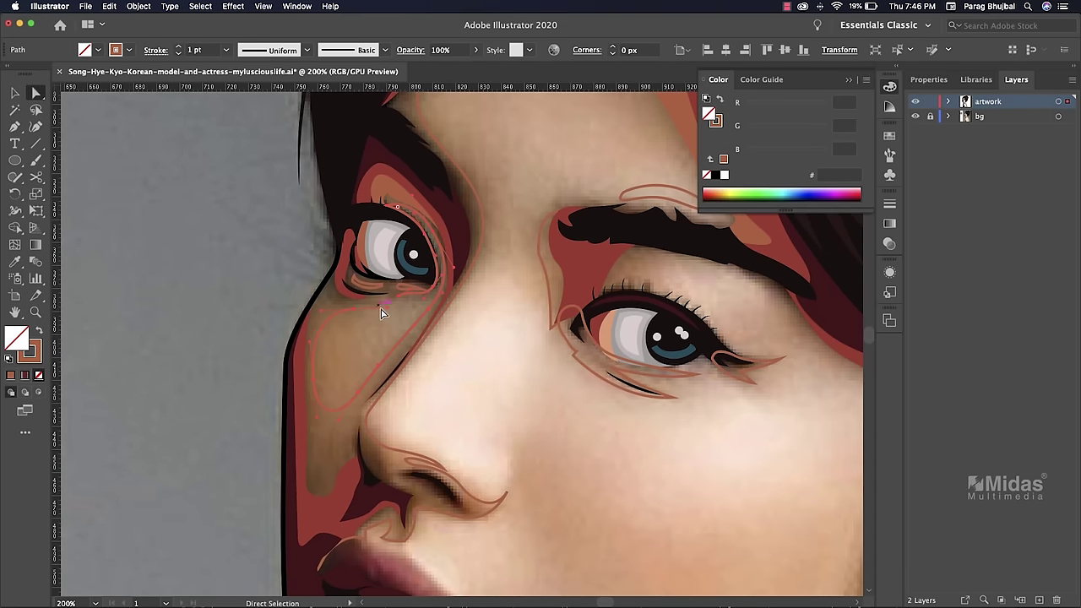
pyautogui.moveTo(399, 319); pyautogui.dragTo(378, 319)
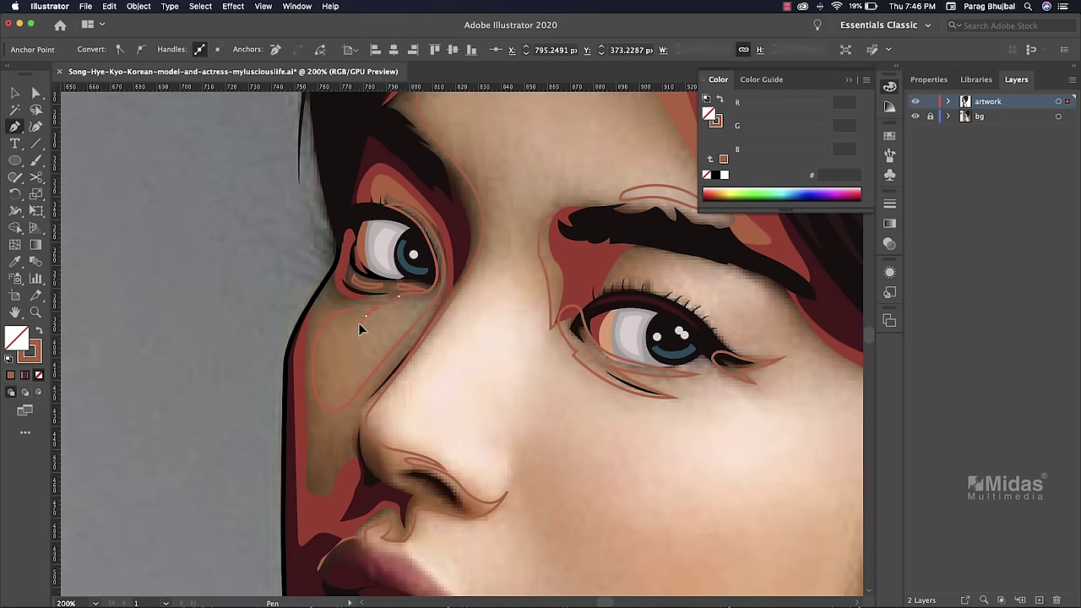
pyautogui.keyDown('super'); pyautogui.click(543, 321); pyautogui.keyUp('super')
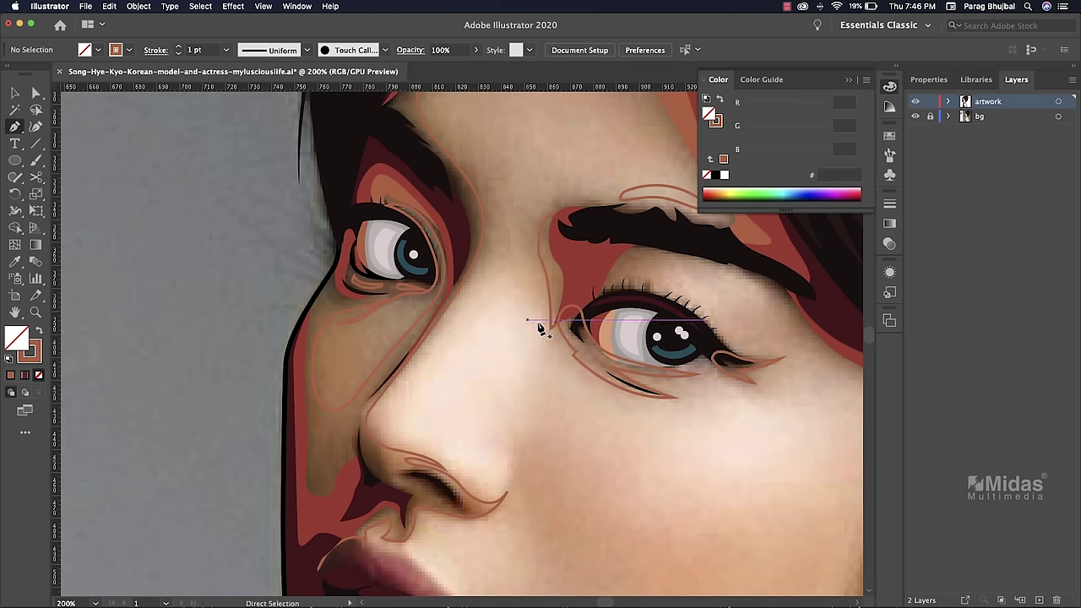
pyautogui.moveTo(413, 286); pyautogui.dragTo(422, 287)
pyautogui.press('super+1')
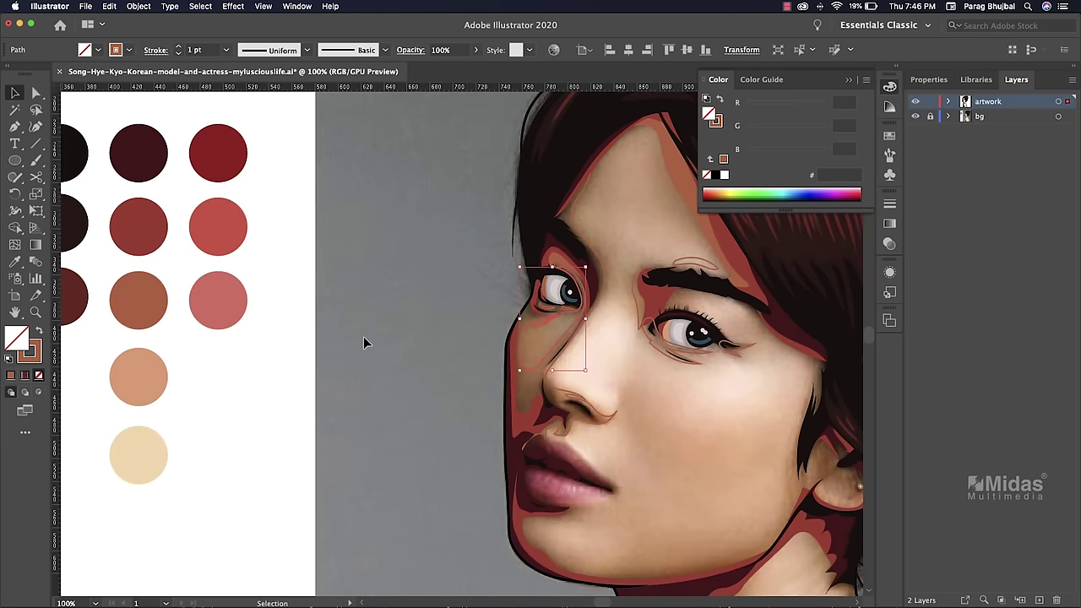
# Step: Fill the cheek shadow shape with the darker brown sampled from the face
pyautogui.press('i')
pyautogui.click(157, 357)
pyautogui.hscroll(3, 422, 338)
pyautogui.press('super+equal')
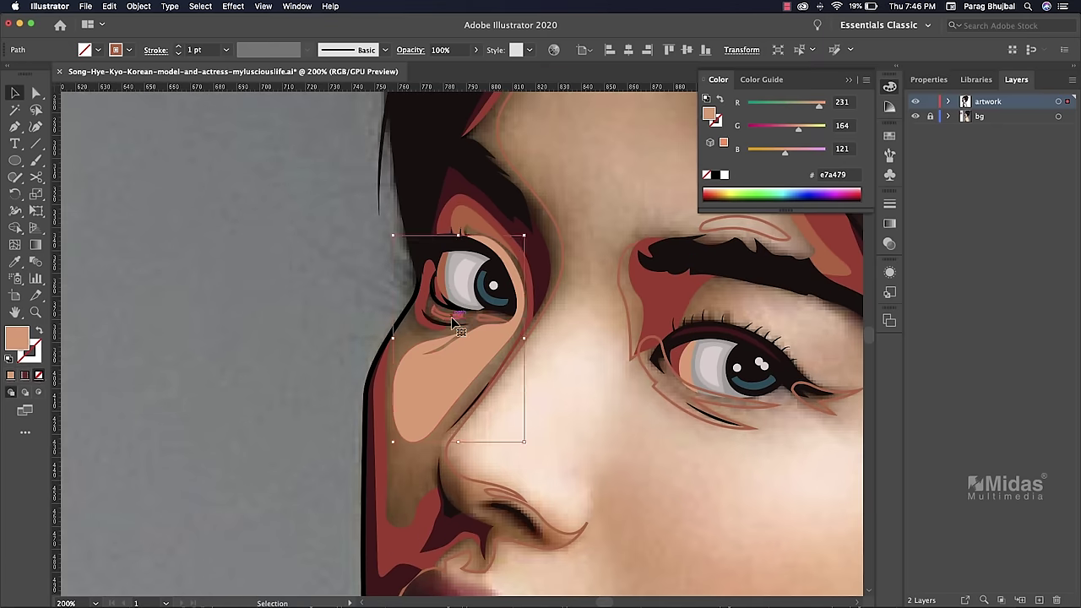
pyautogui.click(519, 353)
pyautogui.press('a')
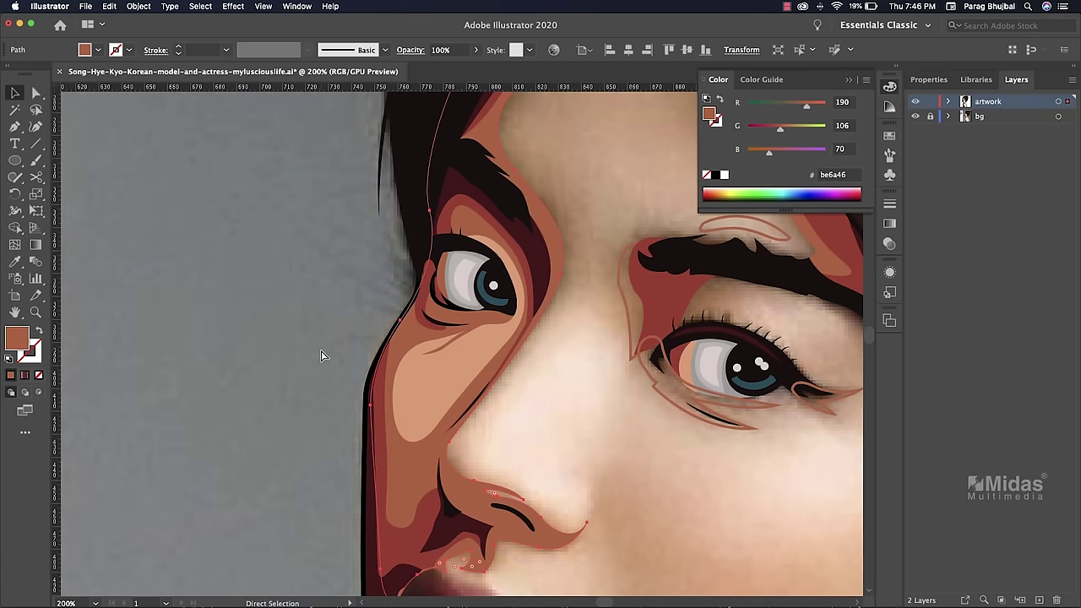
pyautogui.click(315, 357)
pyautogui.scroll(-5, 315, 357)
# Step: Draw the dark red shading shape along the side of the nose
pyautogui.press('v')
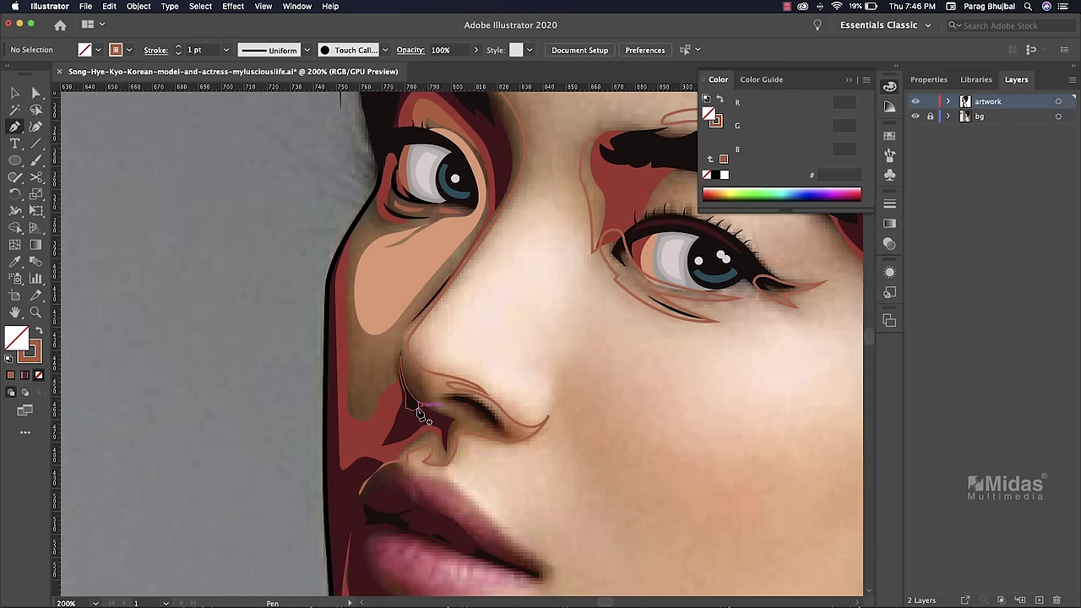
pyautogui.click(420, 412)
pyautogui.moveTo(406, 337); pyautogui.dragTo(409, 348)
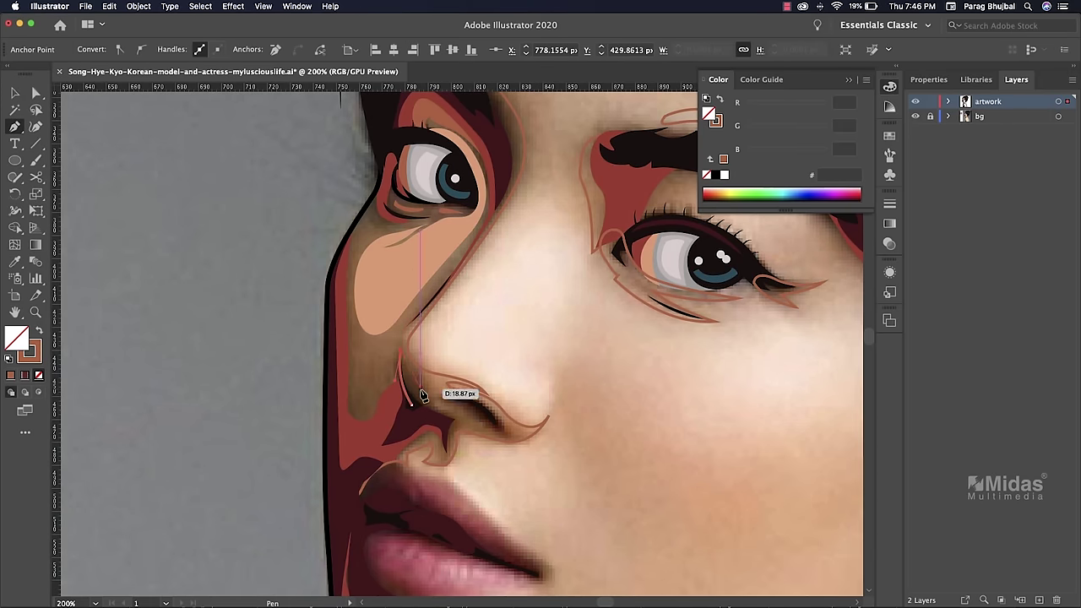
pyautogui.moveTo(445, 415); pyautogui.dragTo(439, 434)
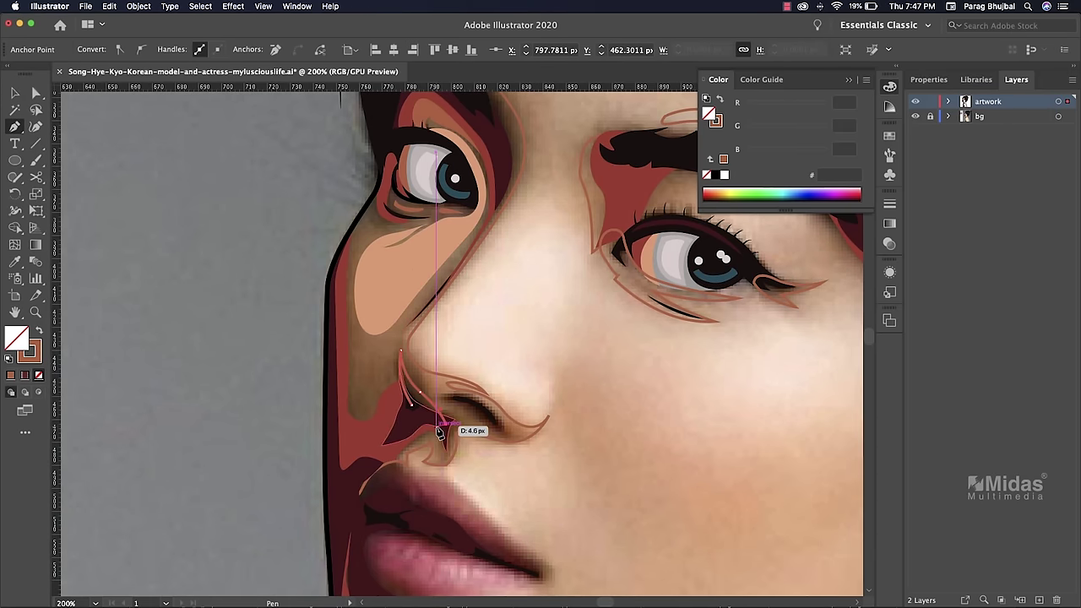
pyautogui.hotkey('shift', 'x')
pyautogui.click(15, 93)
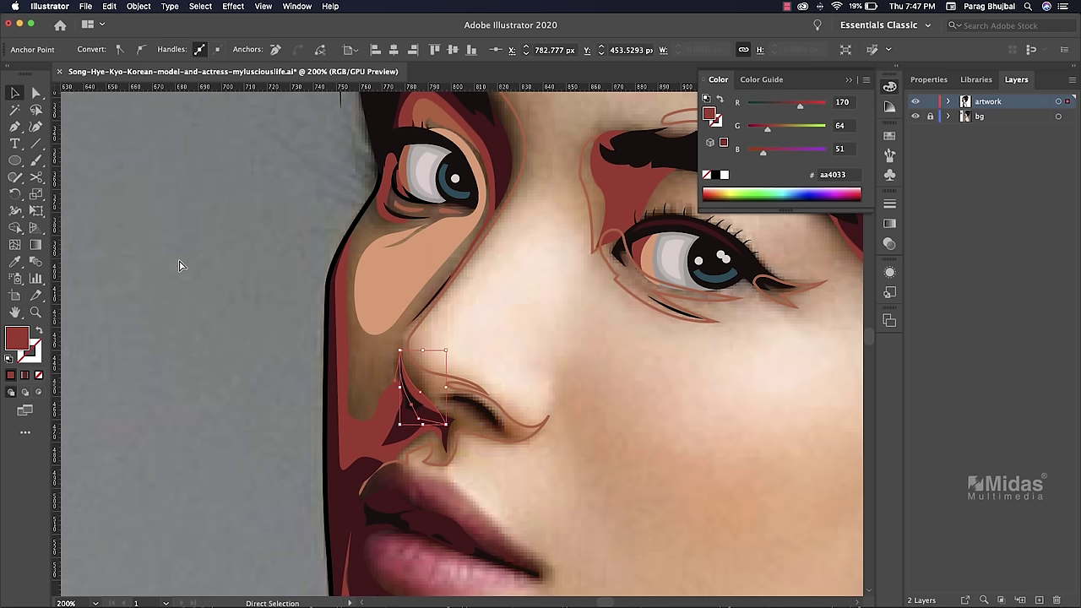
pyautogui.hotkey('ctrl', '+')
pyautogui.press('p')
pyautogui.hotkey('shift', 'x')
# Step: Draw the nostril shape and give it a light tan fill
pyautogui.click(367, 369)
pyautogui.moveTo(445, 386)
pyautogui.mouseDown()
pyautogui.moveTo(473, 425)
pyautogui.moveTo(501, 433)
pyautogui.mouseUp()
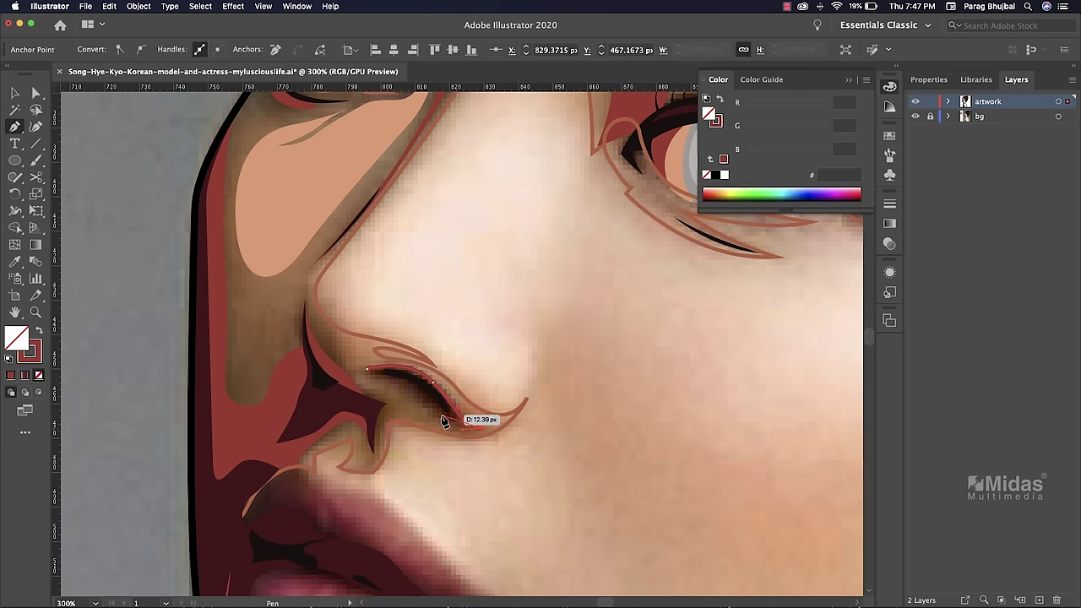
pyautogui.hotkey('ctrl', 'shift', 'a')
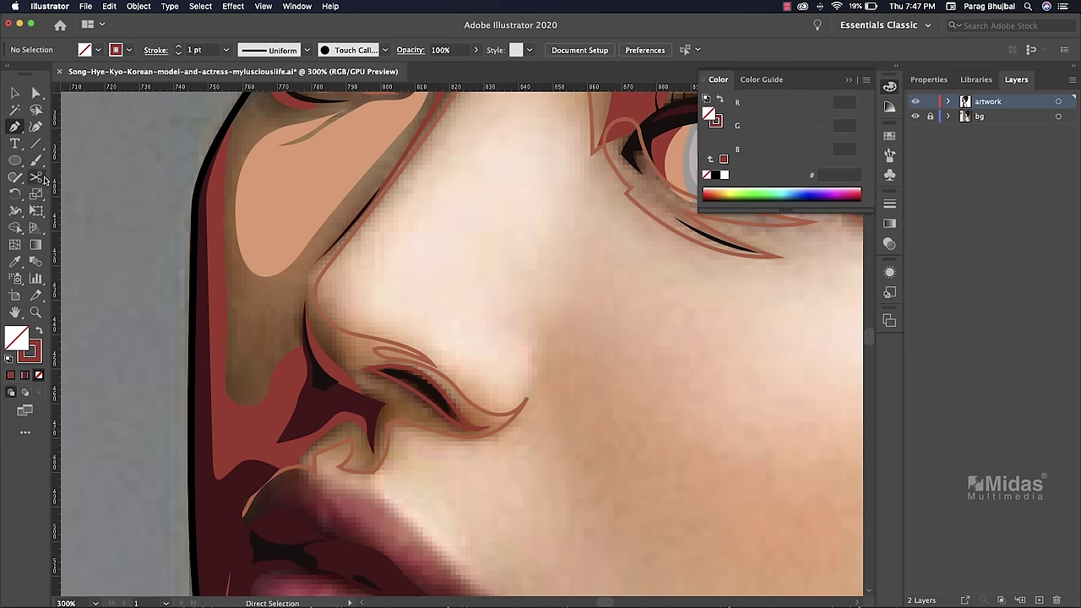
pyautogui.moveTo(376, 386); pyautogui.dragTo(391, 400)
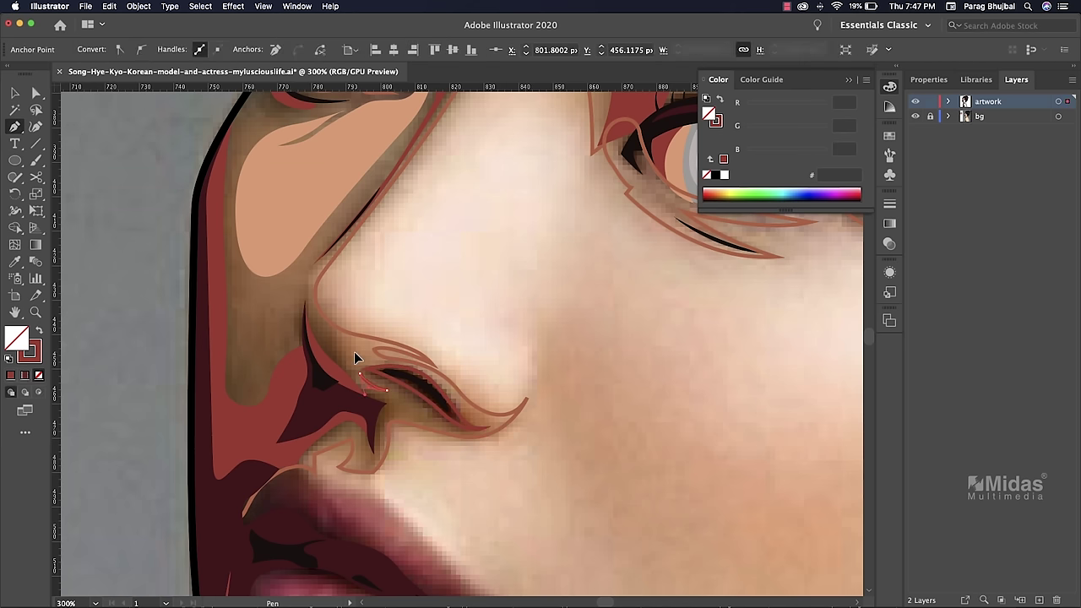
pyautogui.press('i')
pyautogui.click(442, 289)
pyautogui.press('v')
pyautogui.hotkey('ctrl', 'shift', 'a')
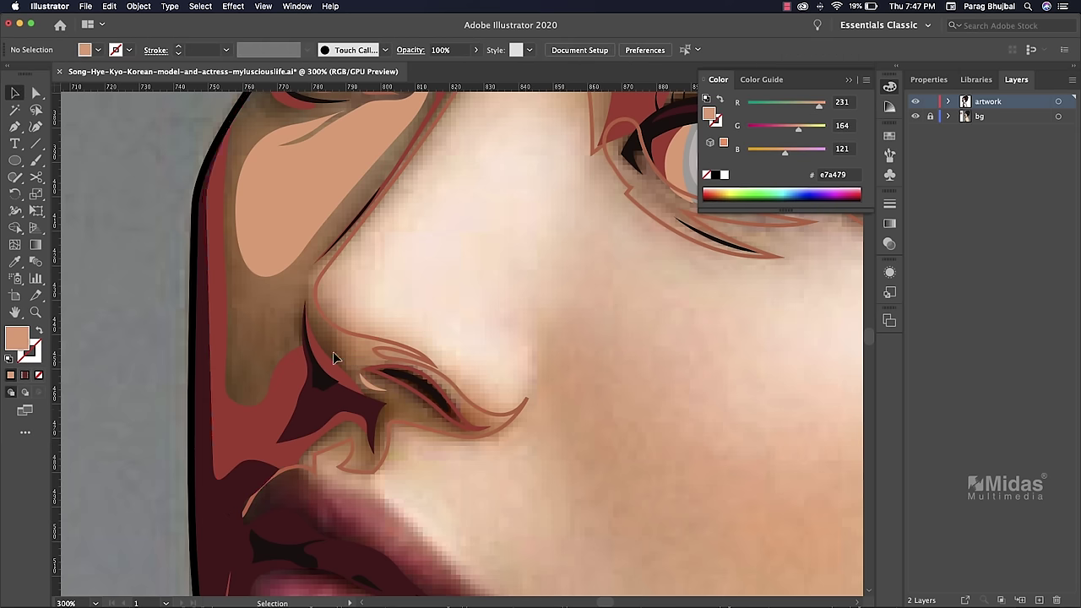
# Step: Fill the nostril dark maroon and recolour the nose shadow path brown
pyautogui.click(332, 355)
pyautogui.click(411, 403)
pyautogui.press('i')
pyautogui.click(329, 409)
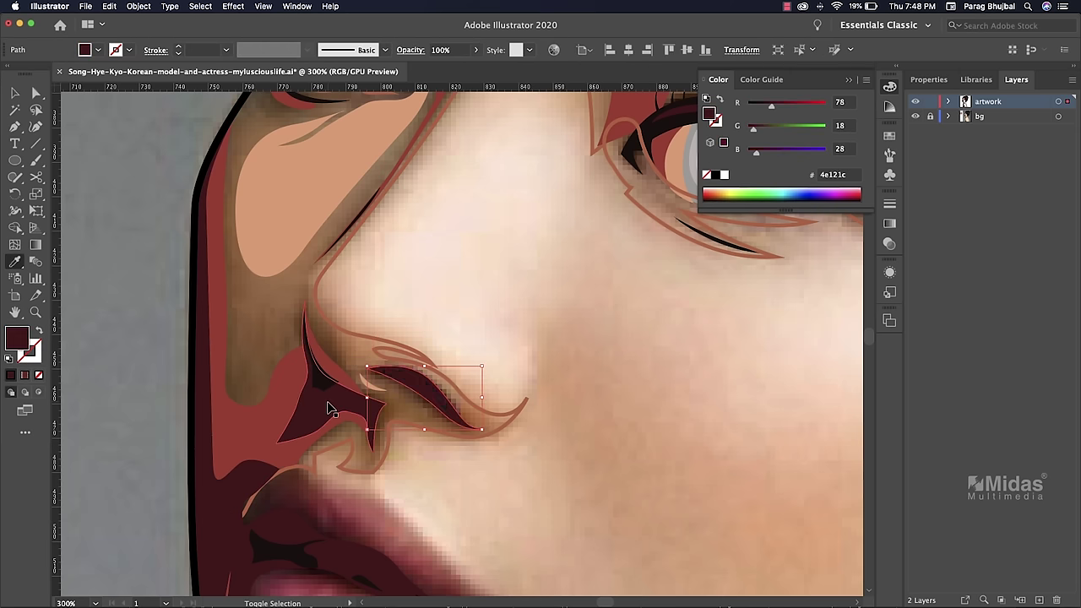
pyautogui.click(389, 341)
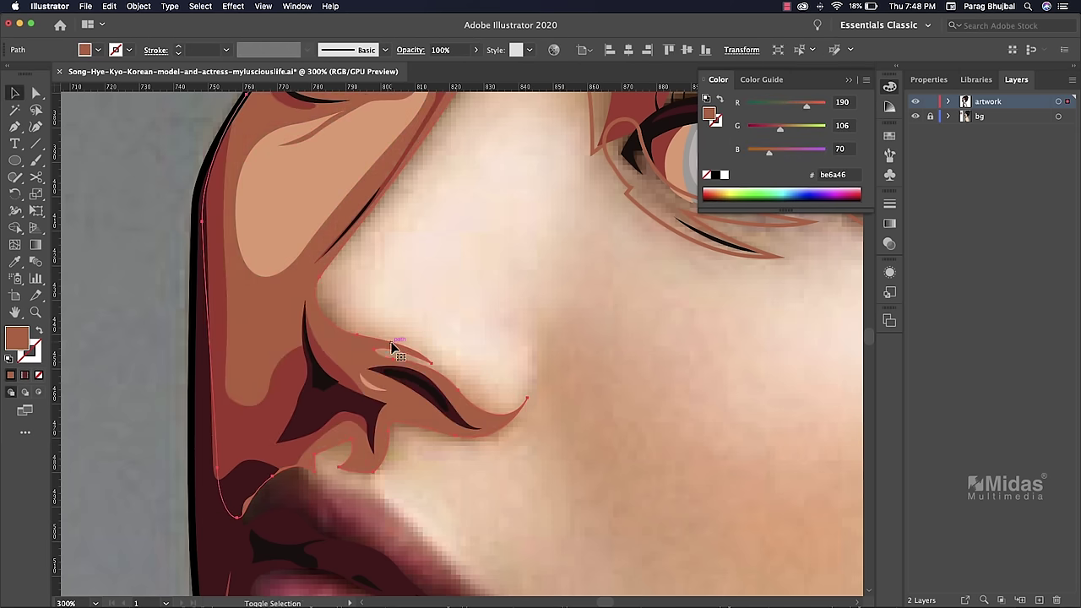
pyautogui.hotkey('ctrl', '1')
pyautogui.moveTo(594, 349); pyautogui.dragTo(683, 292)
# Step: Set beige as the stroke colour at 150% zoom and draw a highlight under the nose tip
pyautogui.press('i')
pyautogui.click(227, 465)
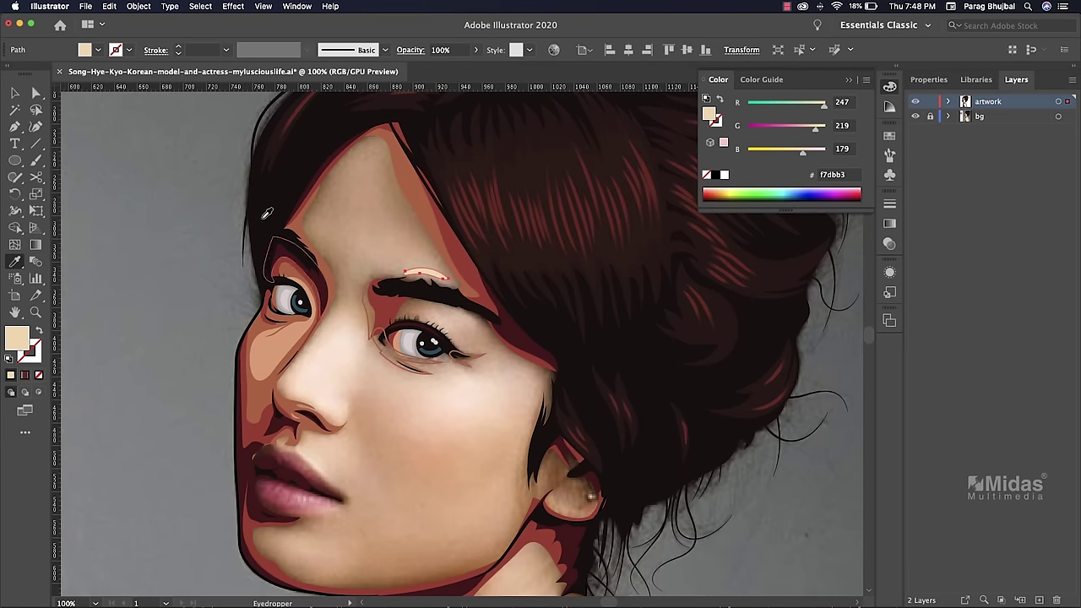
pyautogui.press('v')
pyautogui.hotkey('ctrl', 'shift', 'a')
pyautogui.hotkey('ctrl', '+')
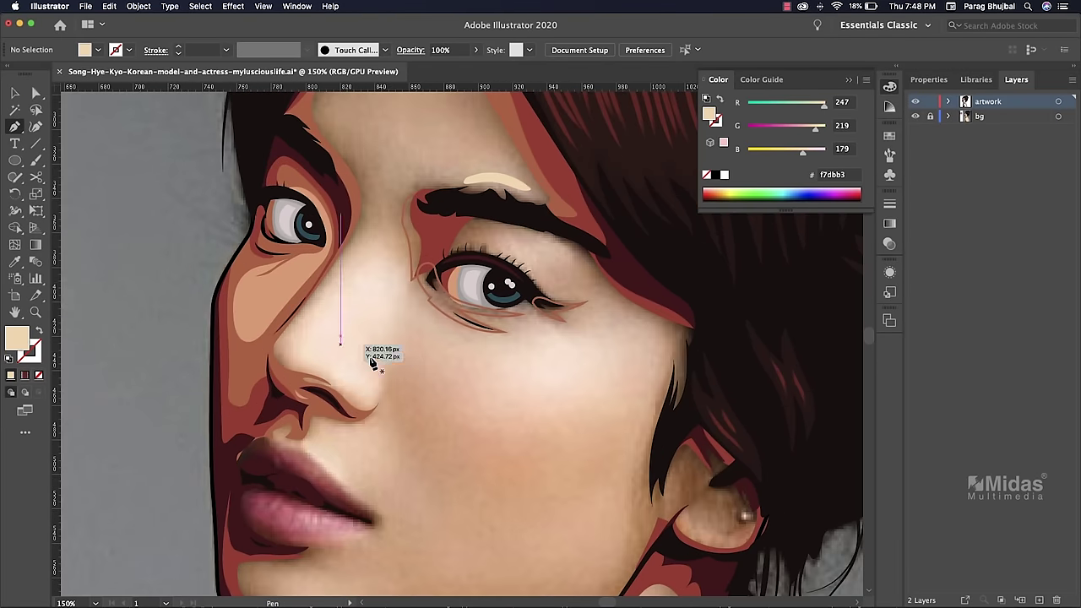
pyautogui.hotkey('shift', 'x')
pyautogui.click(355, 393)
pyautogui.moveTo(378, 386); pyautogui.dragTo(381, 377)
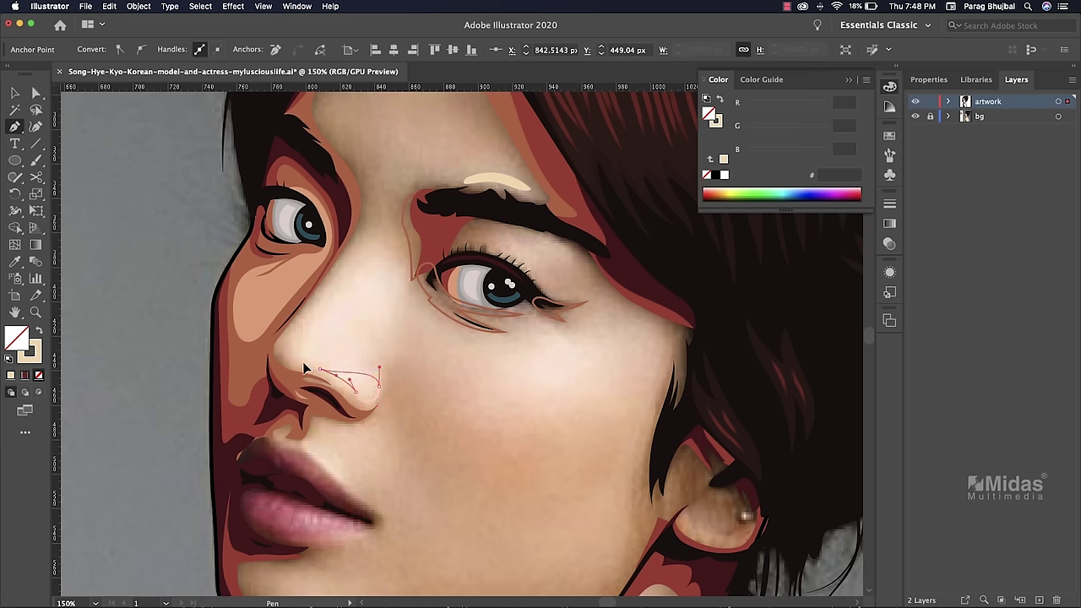
# Step: Draw a beige highlight path up the nose bridge
pyautogui.moveTo(415, 344); pyautogui.dragTo(466, 390)
pyautogui.click(359, 371)
pyautogui.moveTo(346, 392)
pyautogui.mouseDown()
pyautogui.moveTo(365, 414)
pyautogui.moveTo(355, 405)
pyautogui.moveTo(403, 404)
pyautogui.mouseUp()
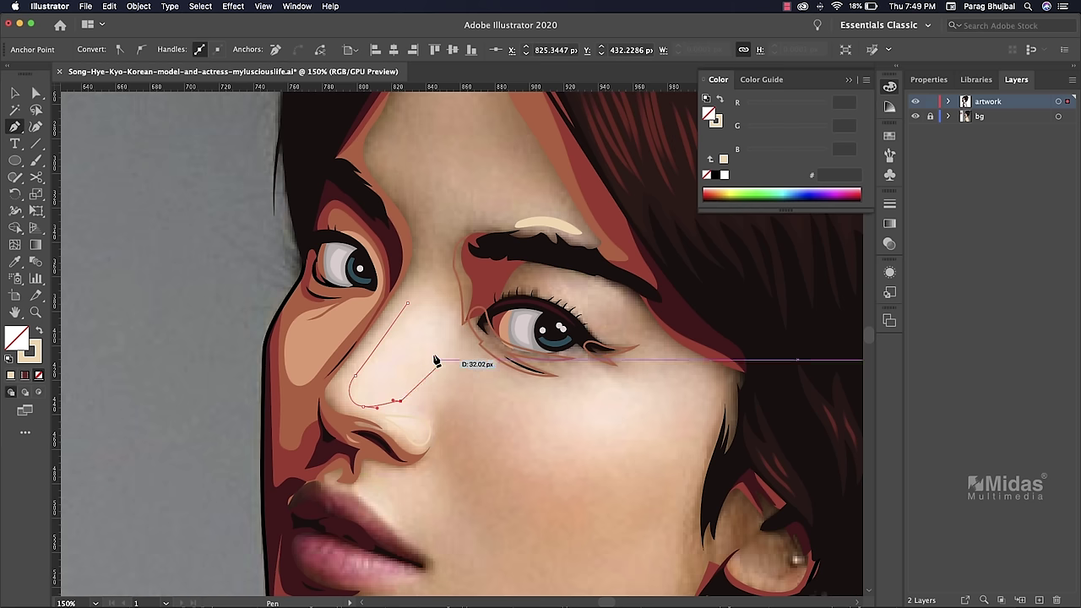
pyautogui.moveTo(414, 271); pyautogui.dragTo(426, 279)
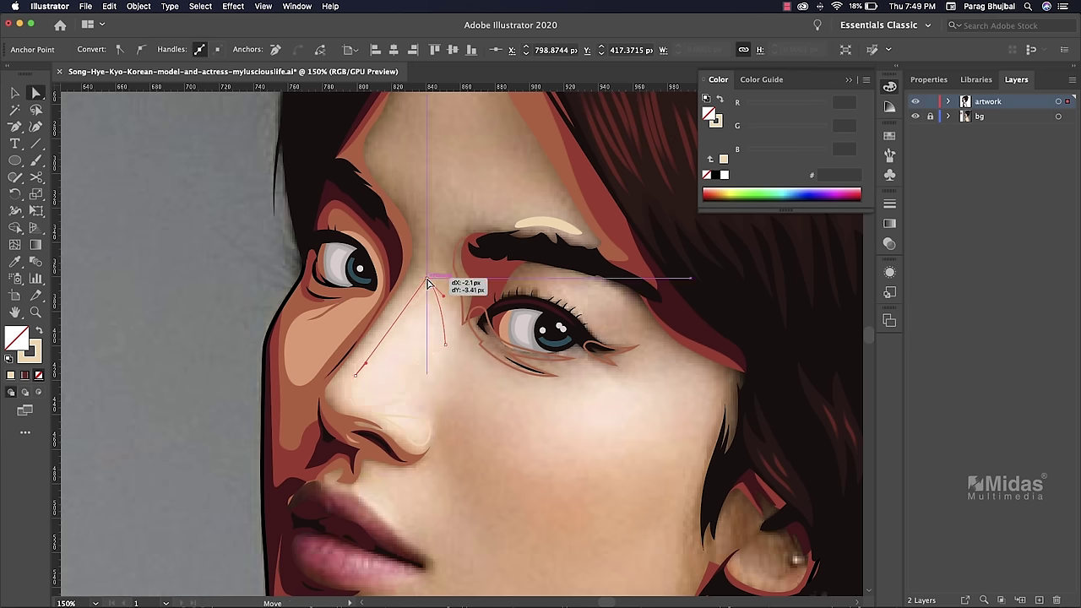
pyautogui.click(231, 282)
pyautogui.scroll(-5, 202, 237)
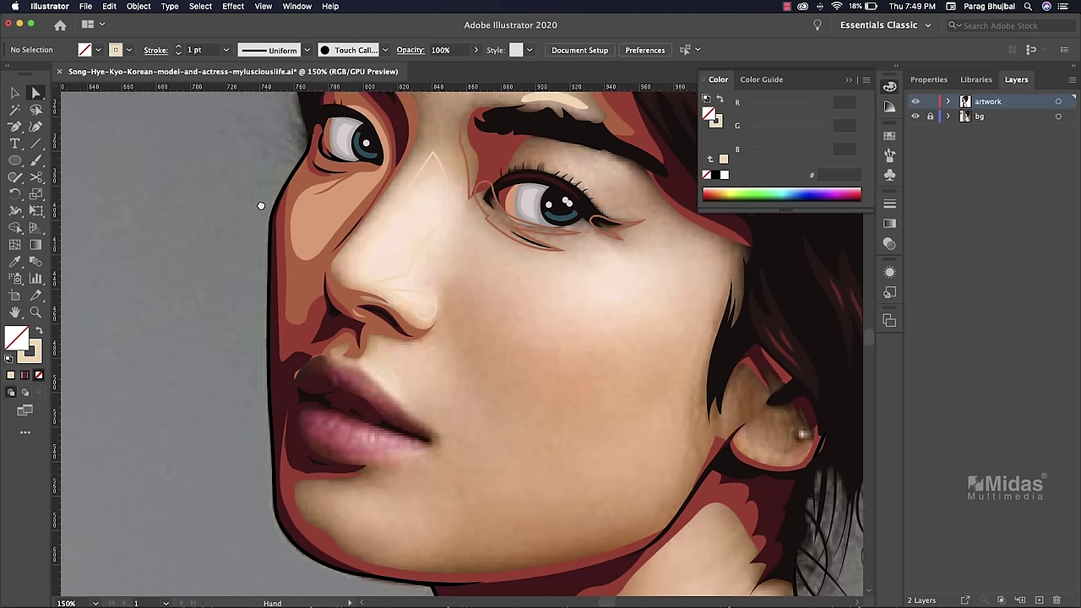
# Step: Outline a closed beige highlight shape on the upper lip
pyautogui.click(368, 359)
pyautogui.moveTo(393, 376); pyautogui.dragTo(397, 389)
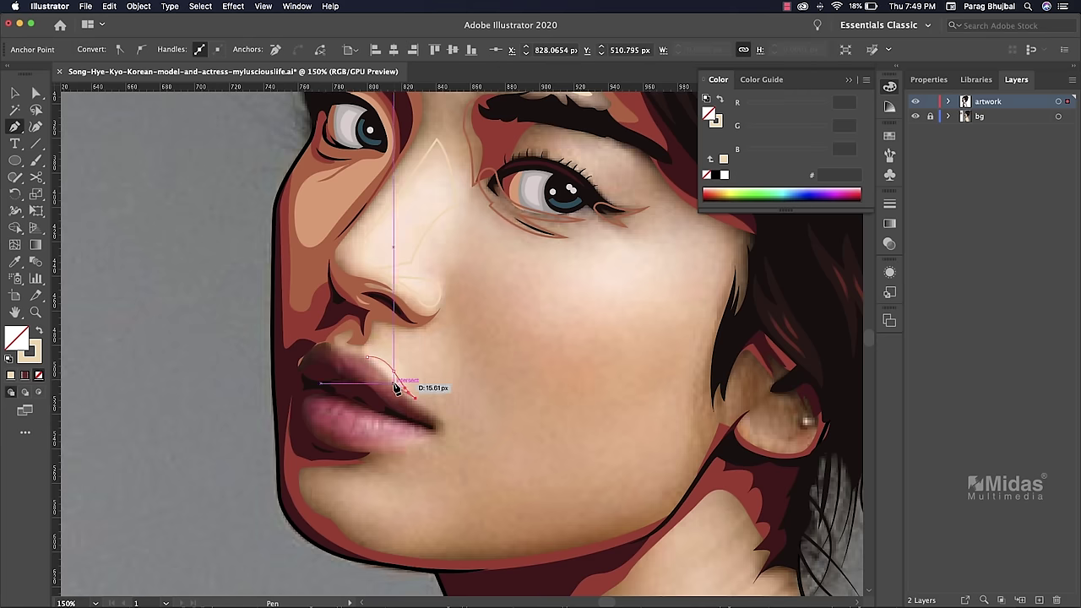
pyautogui.click(368, 362)
pyautogui.moveTo(455, 448); pyautogui.dragTo(475, 443)
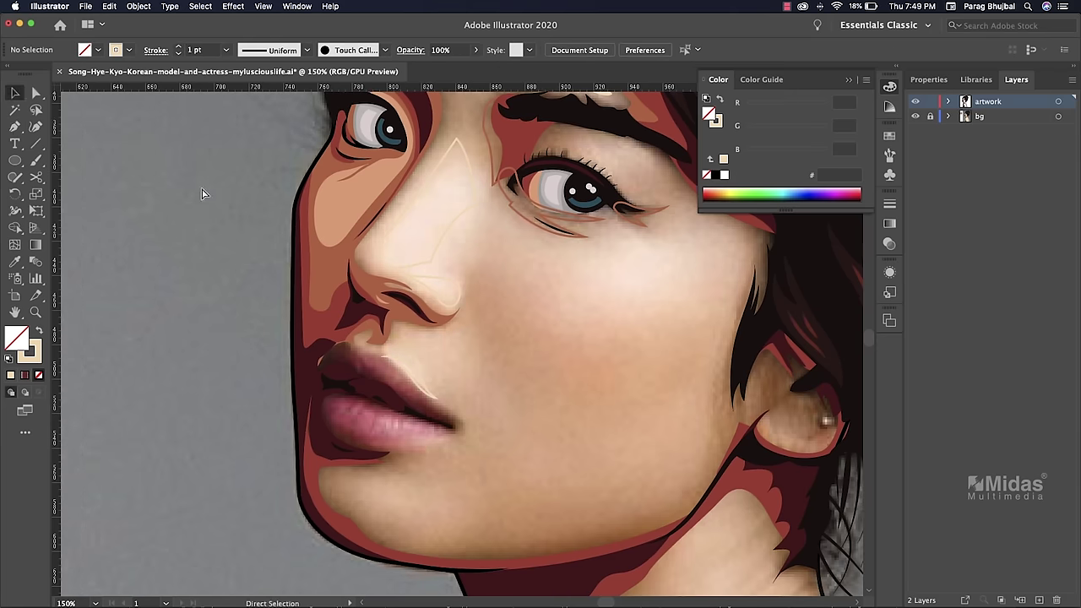
pyautogui.press('v')
pyautogui.scroll(-2, 455, 361)
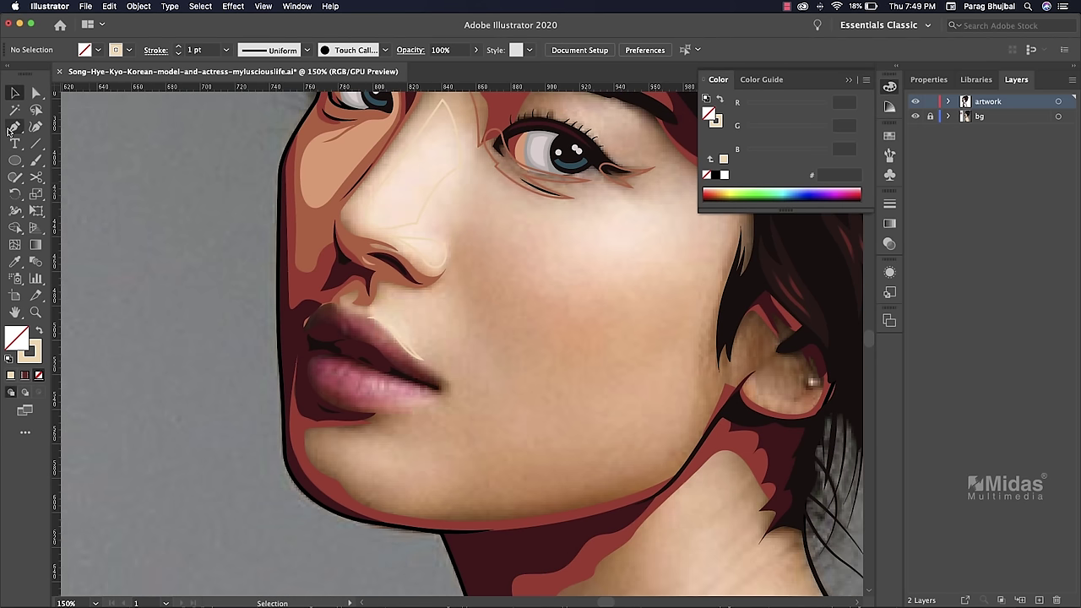
# Step: Outline a beige highlight on the chin and begin another below the right eye
pyautogui.moveTo(362, 463); pyautogui.dragTo(384, 471)
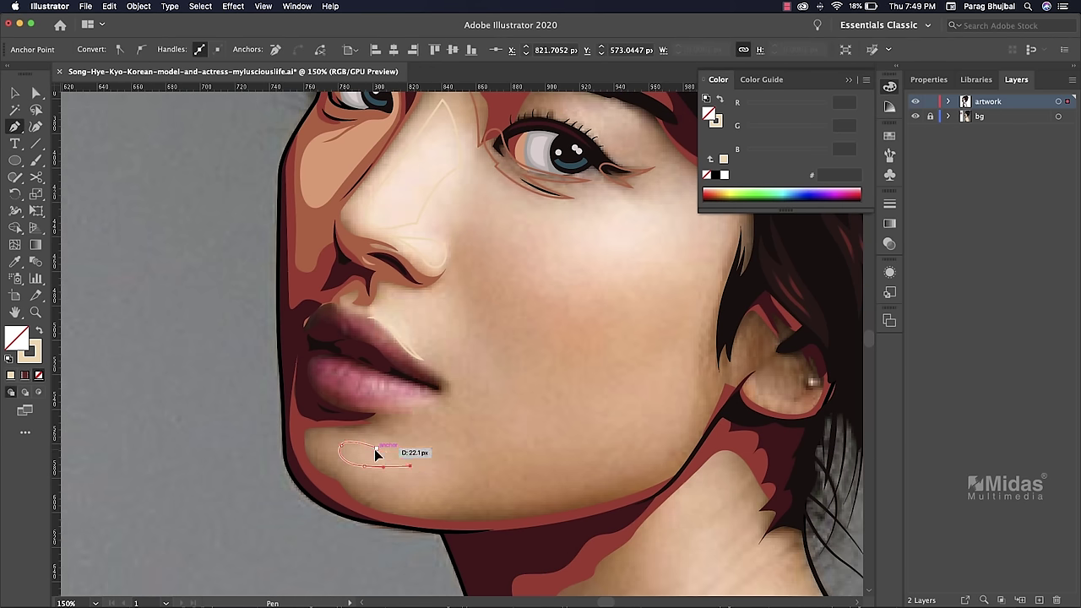
pyautogui.keyDown('ctrl'); pyautogui.click(144, 259); pyautogui.keyUp('ctrl')
pyautogui.moveTo(591, 381); pyautogui.dragTo(506, 432)
pyautogui.click(14, 127)
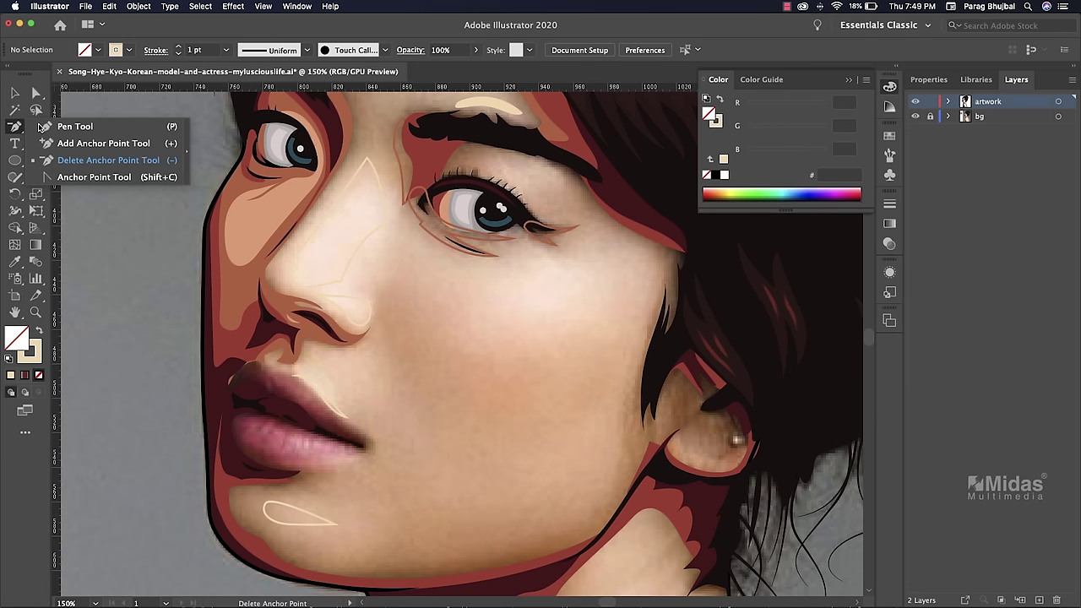
pyautogui.moveTo(545, 271); pyautogui.dragTo(563, 253)
pyautogui.click(599, 265)
# Step: Add a final anchor and close the cheek highlight shape
pyautogui.click(582, 317)
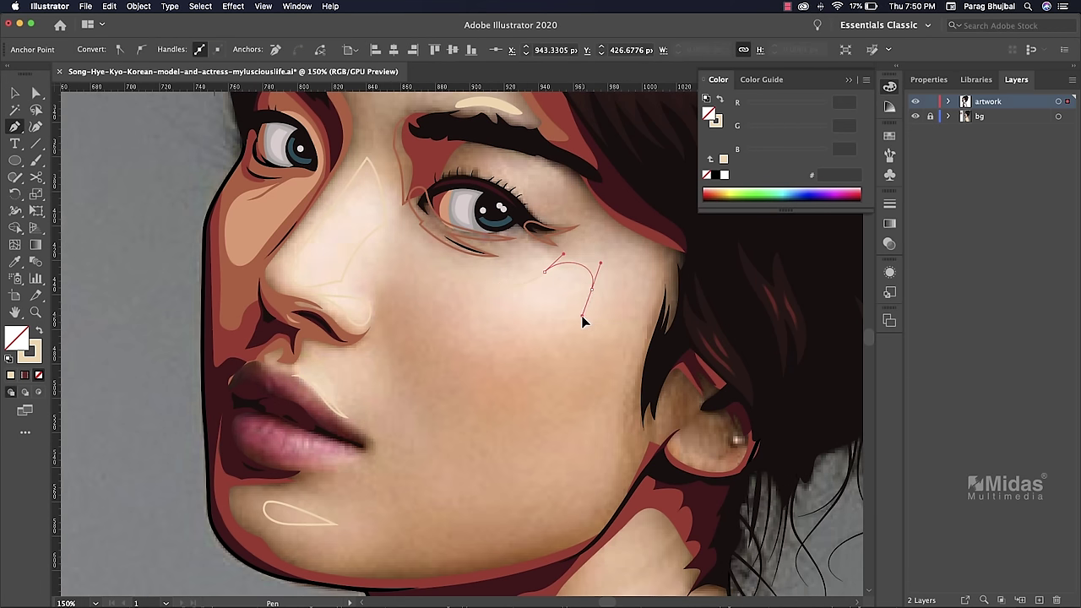
pyautogui.moveTo(502, 324); pyautogui.dragTo(464, 286)
pyautogui.keyDown('ctrl'); pyautogui.click(482, 290); pyautogui.keyUp('ctrl')
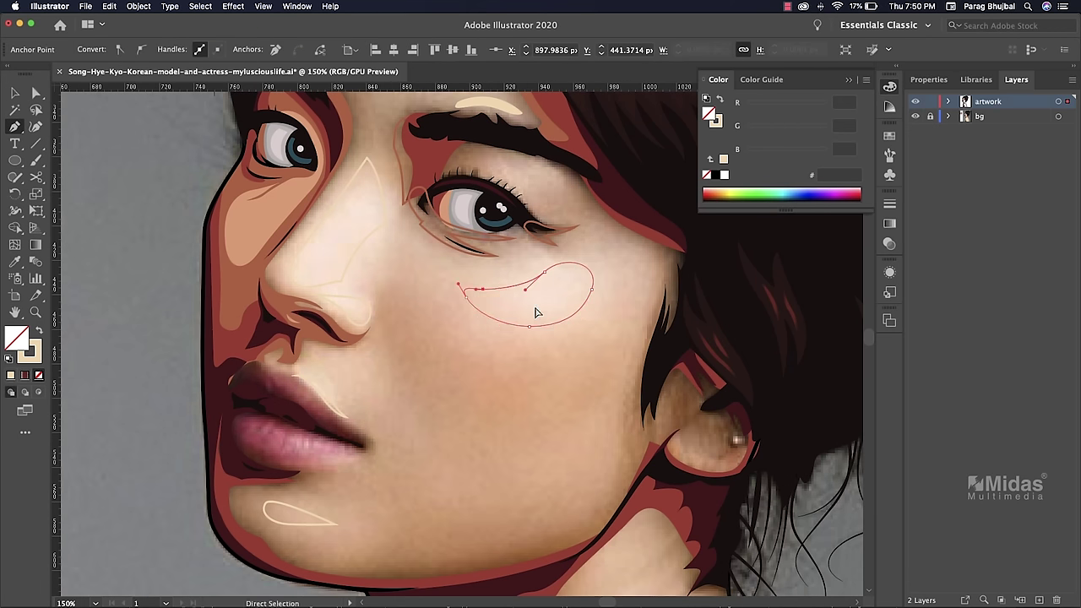
# Step: Start a Pen path below the lower lip and curve it along the jaw and up the cheek
pyautogui.moveTo(321, 436); pyautogui.dragTo(367, 384)
pyautogui.click(279, 409)
pyautogui.moveTo(412, 413); pyautogui.dragTo(352, 435)
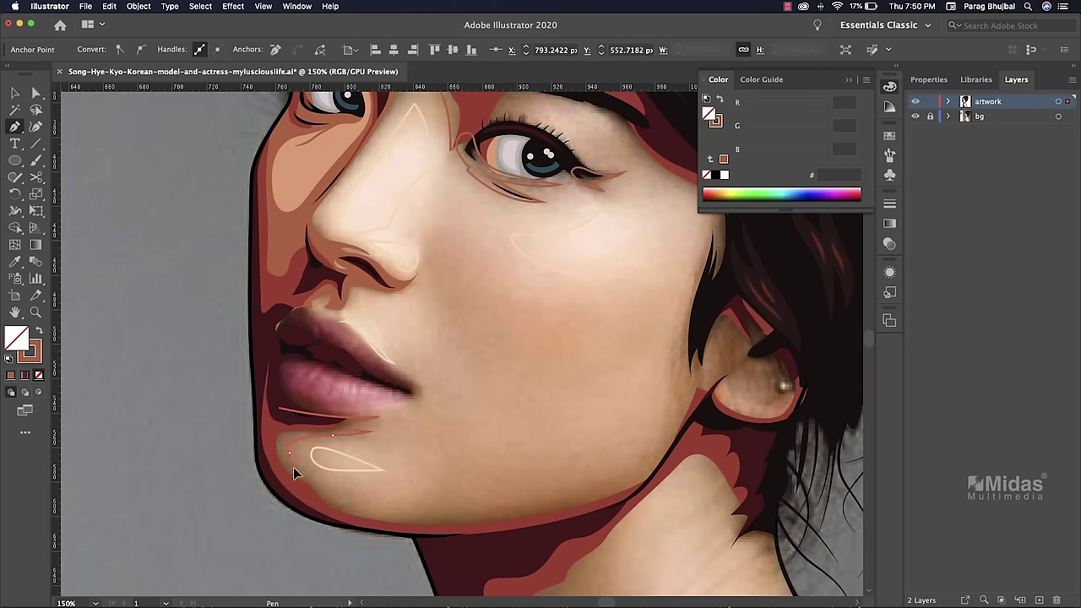
pyautogui.hscroll(5, 507, 513)
pyautogui.click(567, 472)
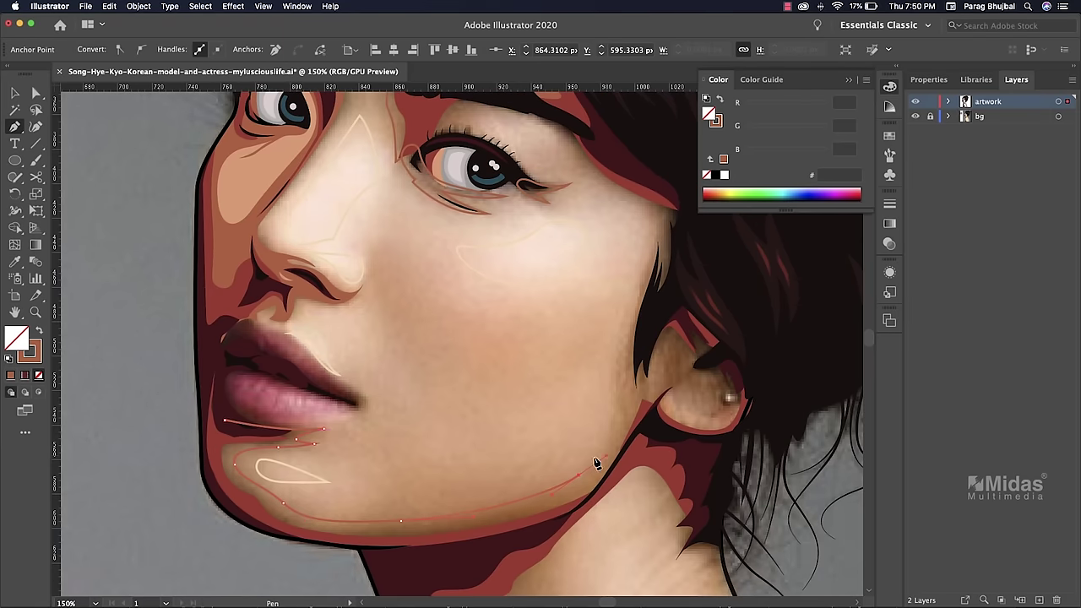
pyautogui.hscroll(2, 567, 472)
pyautogui.moveTo(581, 398); pyautogui.dragTo(582, 395)
pyautogui.click(603, 270)
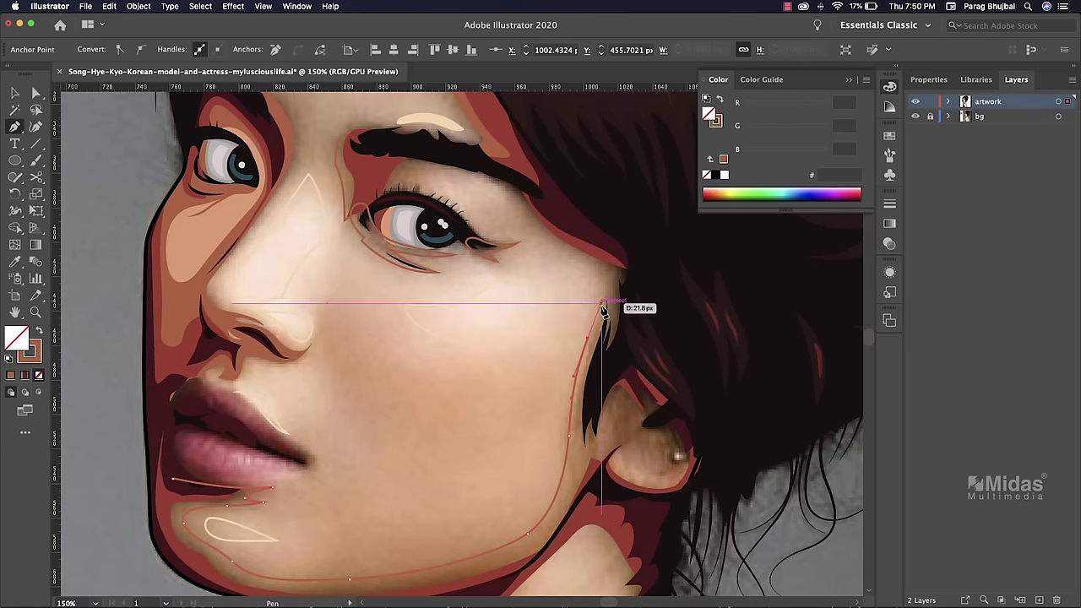
# Step: Continue the path with anchors near the lower eyelid, along the brow and at the temple
pyautogui.scroll(3, 590, 297)
pyautogui.click(540, 324)
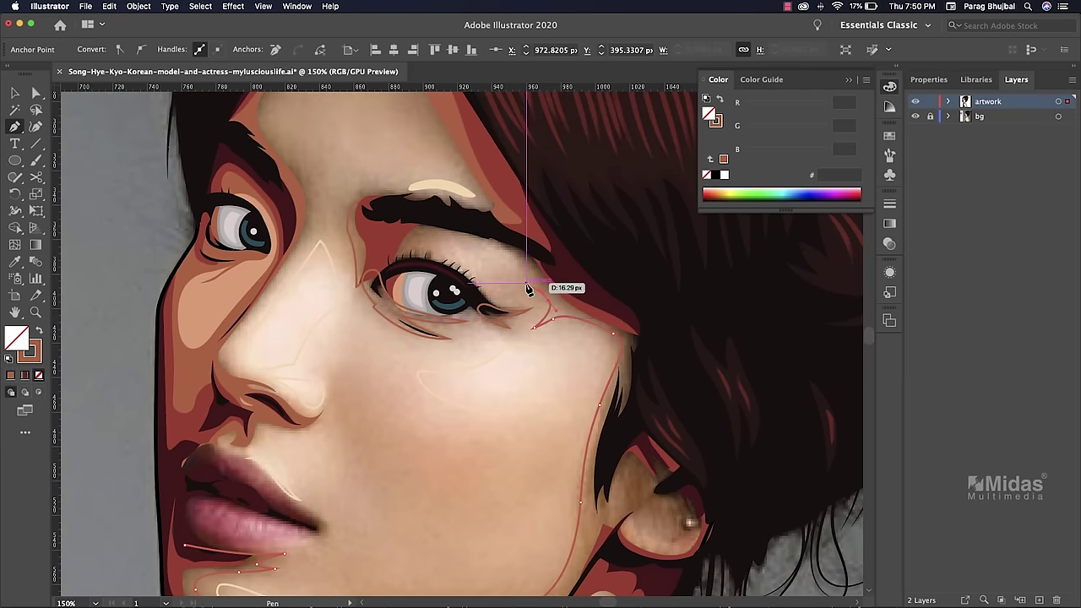
pyautogui.click(485, 233)
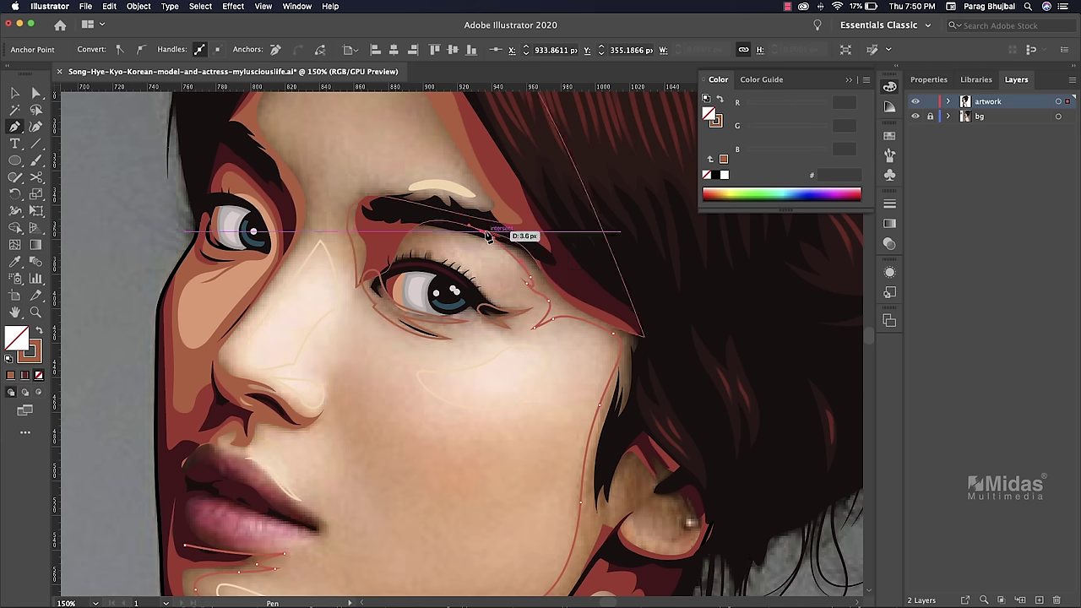
pyautogui.click(608, 290)
pyautogui.scroll(-3, 673, 321)
pyautogui.scroll(-3, 673, 321)
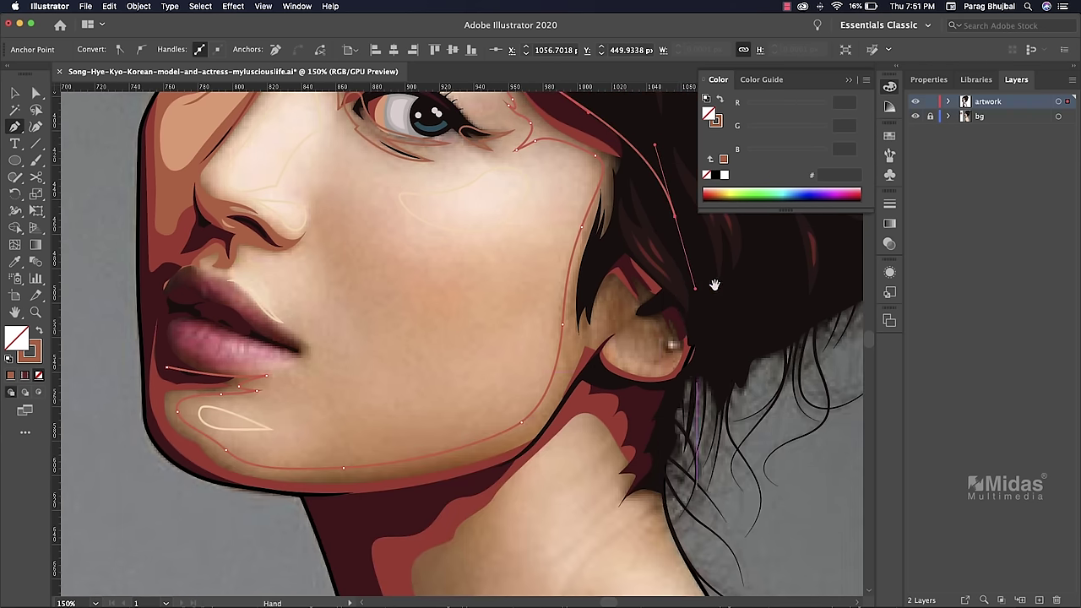
# Step: Bring the path around the ear and down the jaw to the chin, closing it on its start point
pyautogui.click(653, 393)
pyautogui.click(588, 379)
pyautogui.scroll(-2, 589, 379)
pyautogui.click(526, 437)
pyautogui.hscroll(-3, 540, 444)
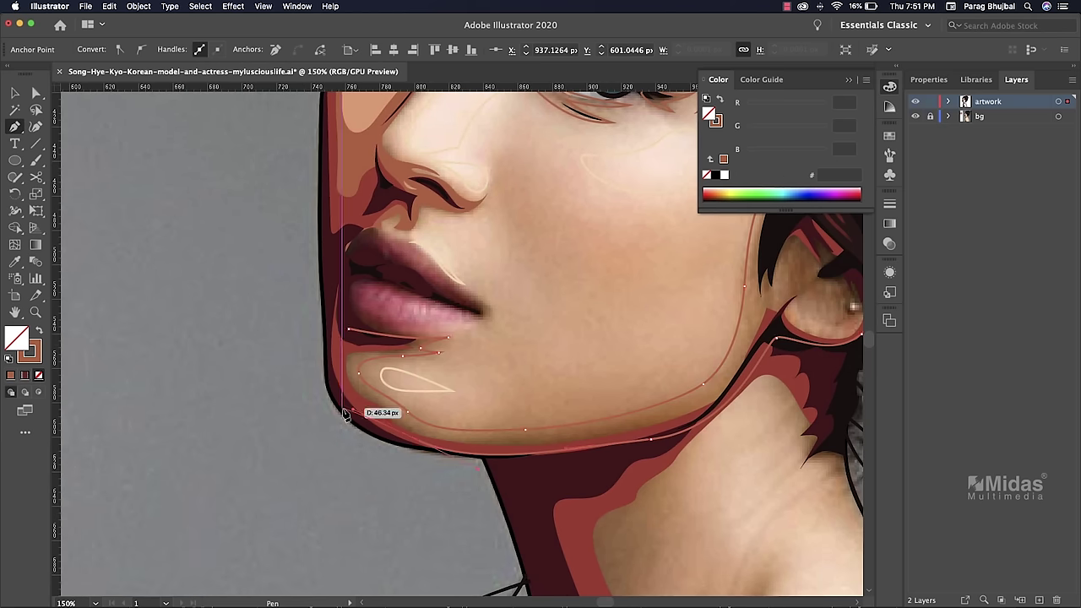
pyautogui.moveTo(359, 372); pyautogui.dragTo(346, 341)
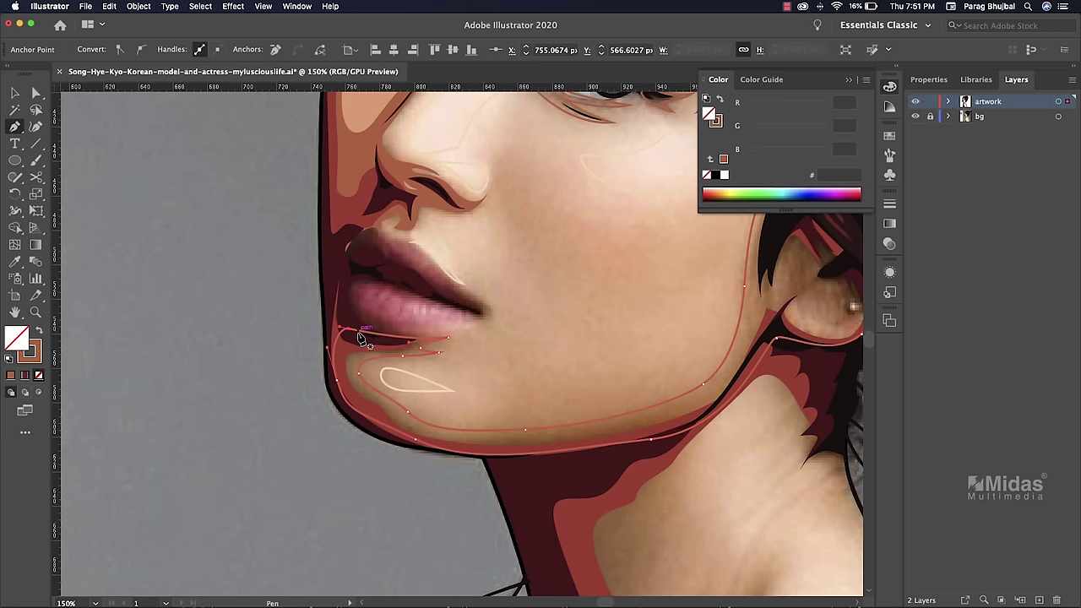
pyautogui.click(359, 338)
pyautogui.hscroll(5, 367, 363)
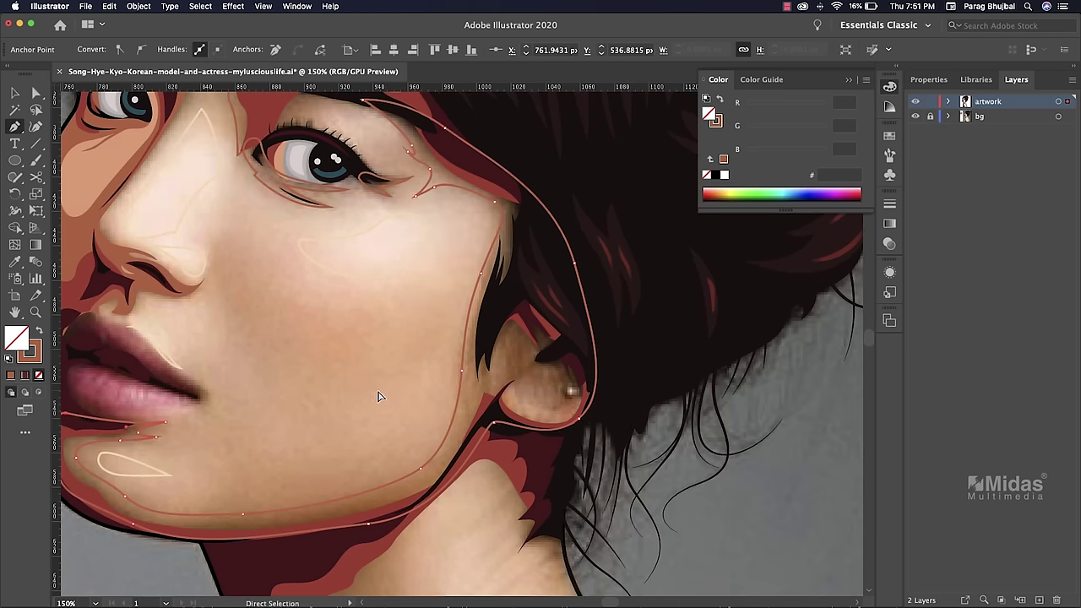
# Step: Draw a closed curved outline around the top of the ear, then deselect it
pyautogui.click(517, 395)
pyautogui.moveTo(504, 343); pyautogui.dragTo(507, 354)
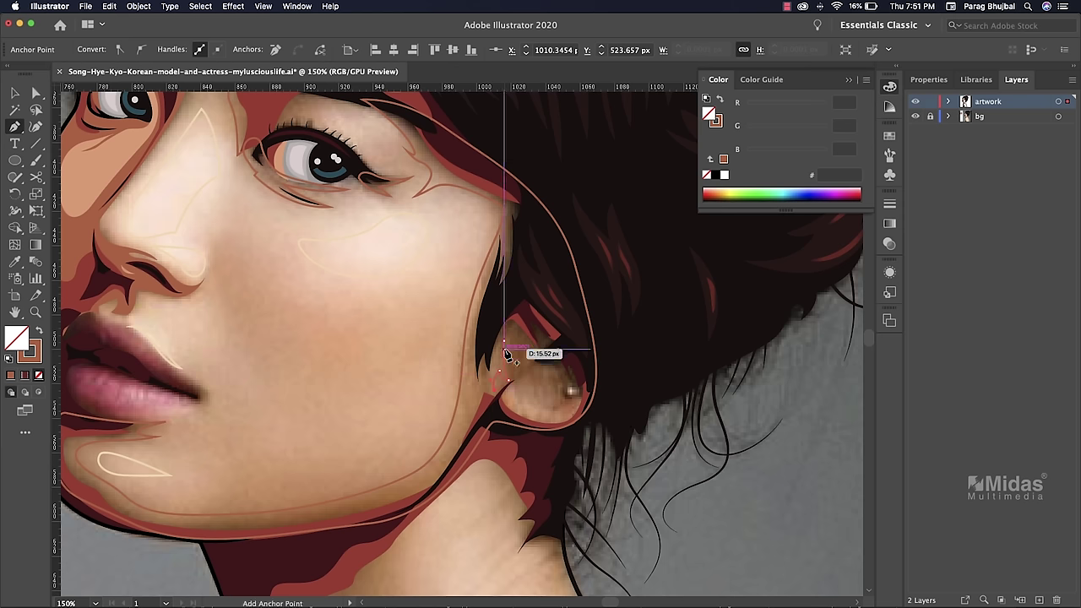
pyautogui.click(517, 322)
pyautogui.keyDown('super'); pyautogui.click(385, 360); pyautogui.keyUp('super')
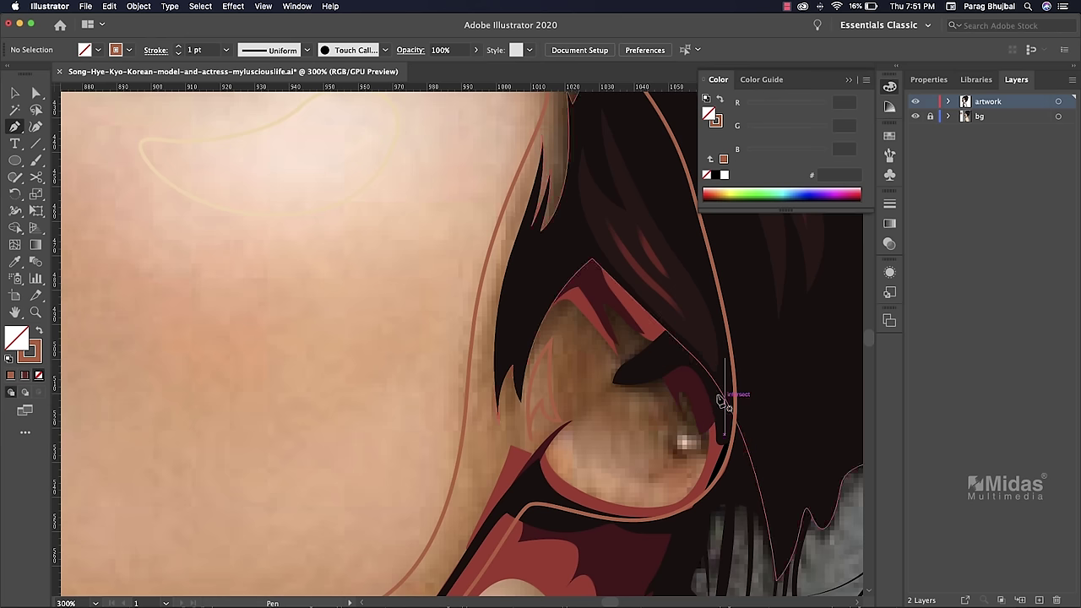
# Step: Reshape an anchor of the small path inside the ear with Direct Selection, then deselect
pyautogui.click(553, 433)
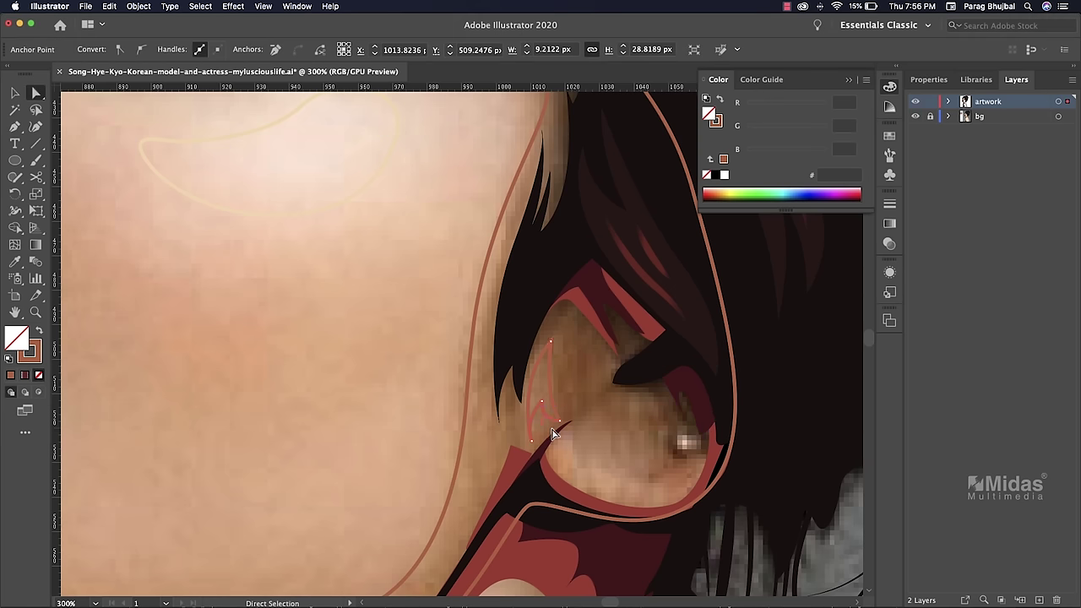
pyautogui.moveTo(553, 430); pyautogui.dragTo(545, 406)
pyautogui.press('super+shift+a')
# Step: Pen-draw a curve tracing the inner ear fold, ending near the earlobe
pyautogui.scroll(-2, 545, 378)
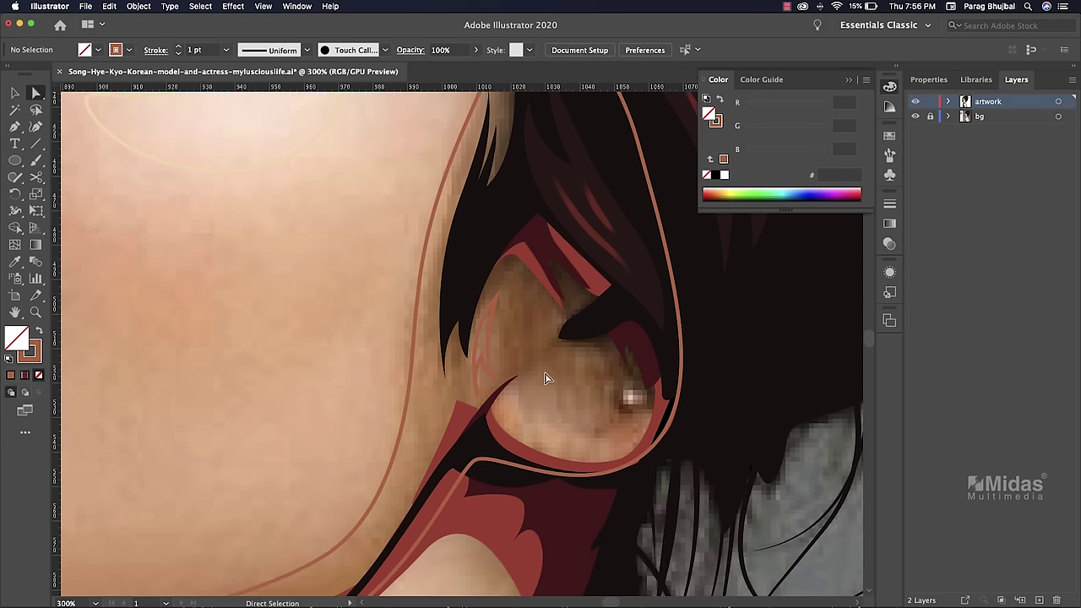
pyautogui.keyDown('super'); pyautogui.click(515, 374); pyautogui.keyUp('super')
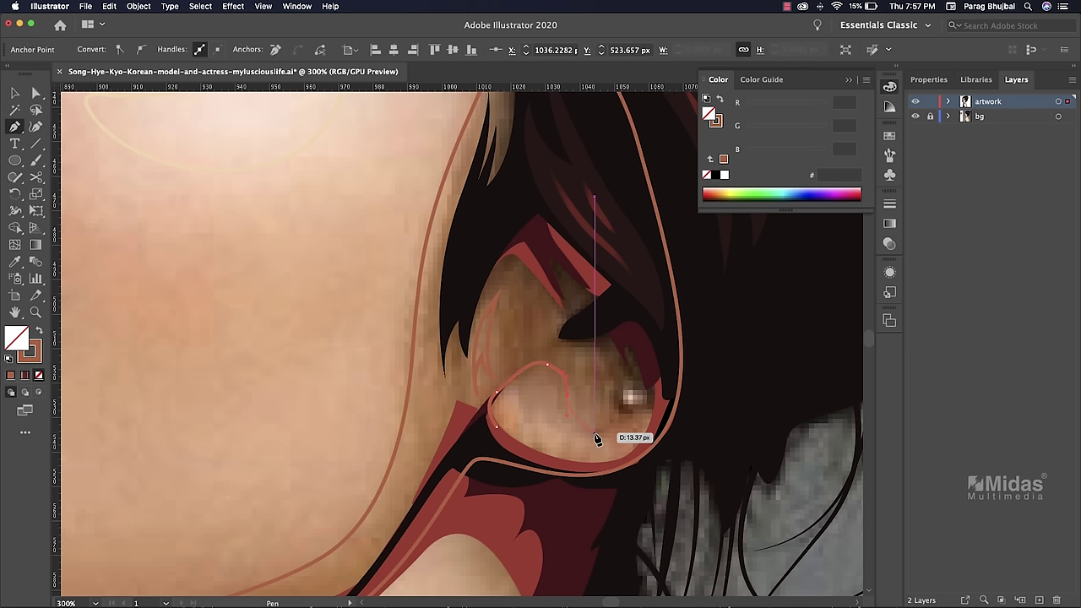
pyautogui.moveTo(594, 465); pyautogui.dragTo(518, 462)
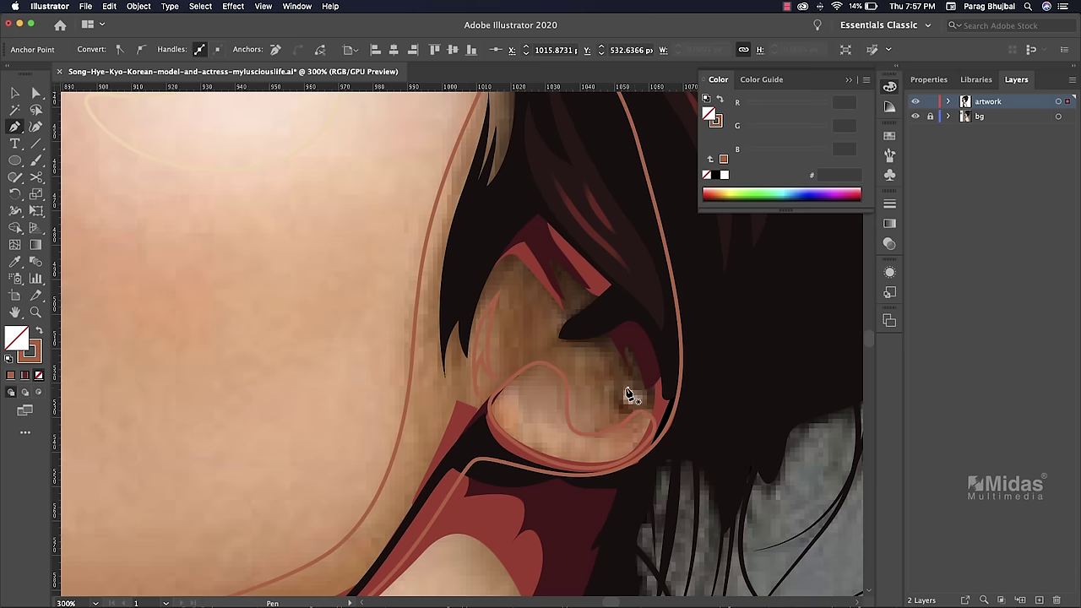
pyautogui.moveTo(629, 395); pyautogui.dragTo(648, 406)
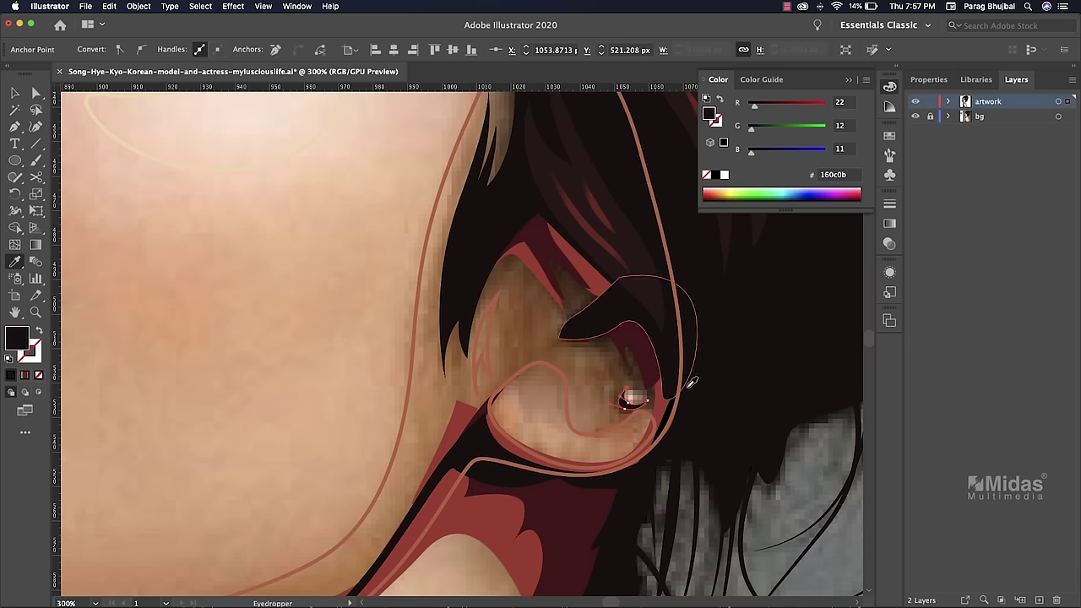
pyautogui.press('i')
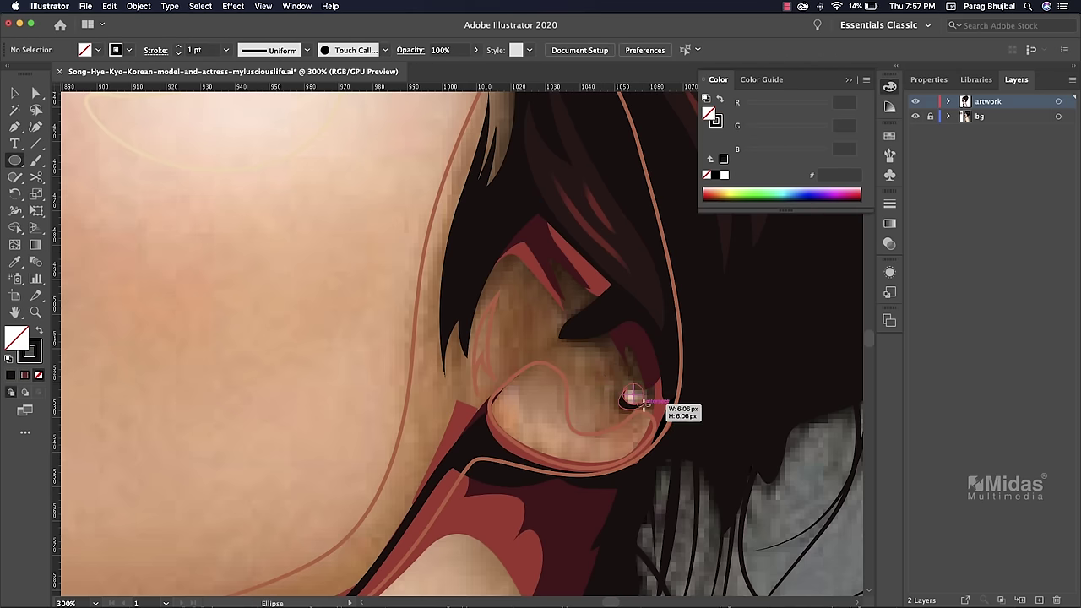
# Step: Draw a small circle earring stud and fill it with the eye-white grey
pyautogui.moveTo(644, 405); pyautogui.dragTo(633, 394)
pyautogui.press('i')
pyautogui.hotkey('ctrl', '-')
pyautogui.click(74, 138)
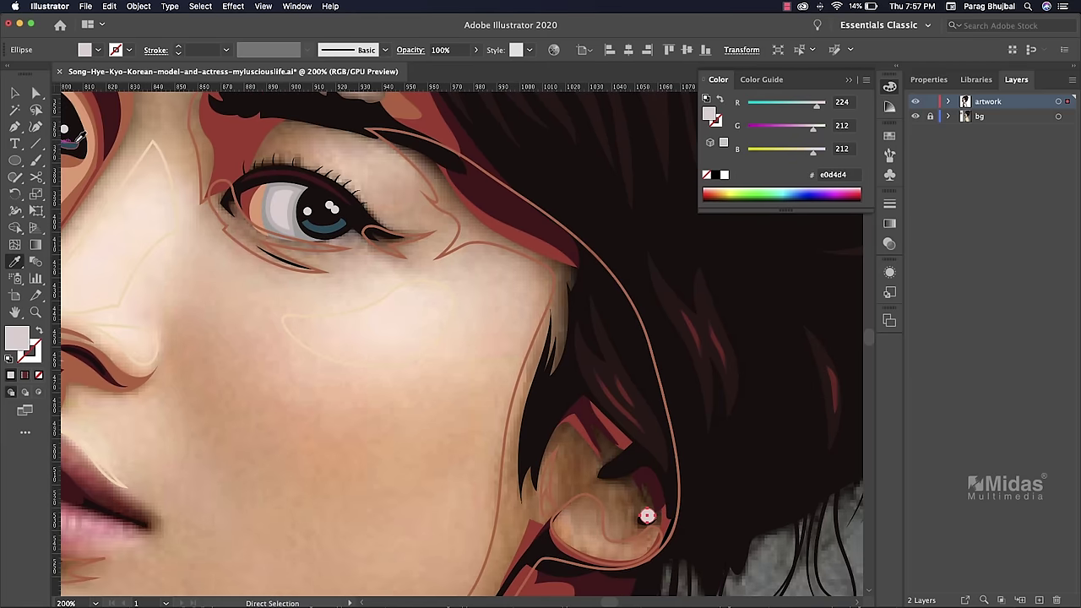
# Step: Fill the ear's shading shape with the light tan swatch, then deselect it
pyautogui.press('v')
pyautogui.click(448, 325)
pyautogui.moveTo(454, 394); pyautogui.dragTo(534, 451)
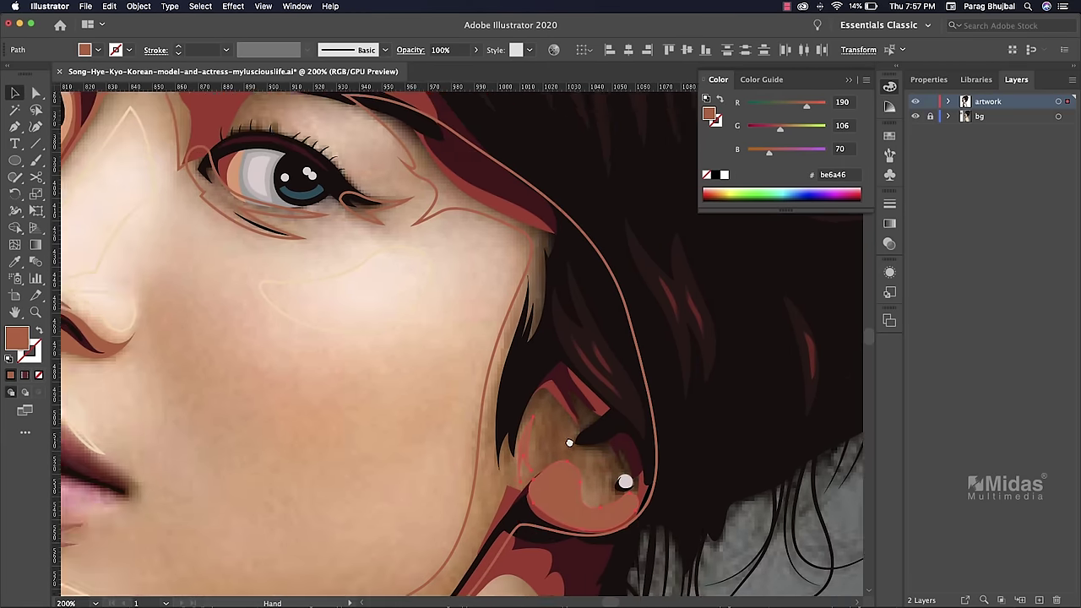
pyautogui.press('i')
pyautogui.click(518, 292)
pyautogui.hotkey('ctrl', '-')
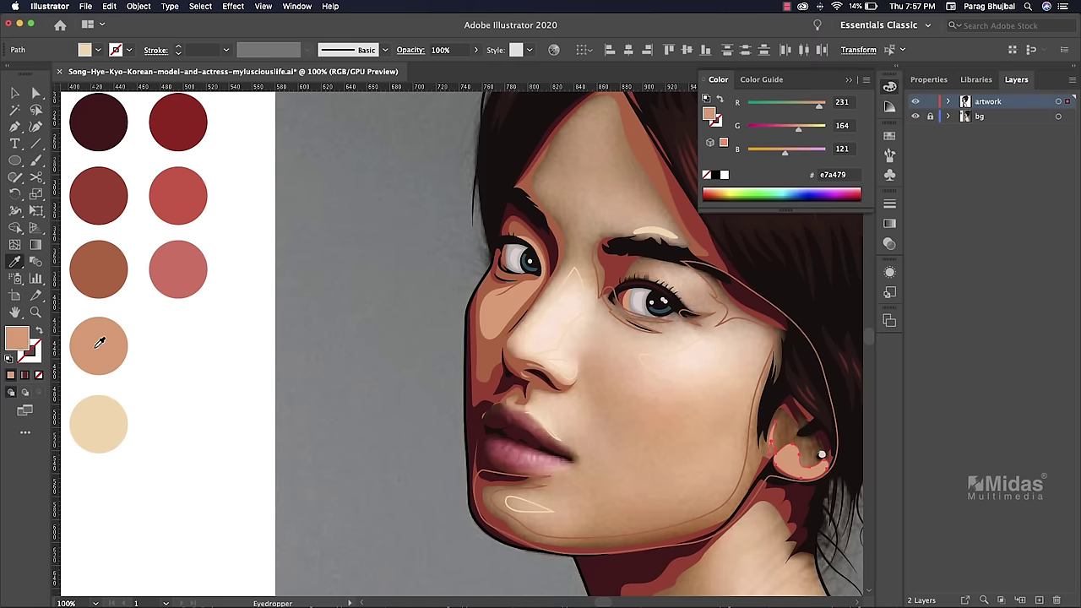
pyautogui.moveTo(506, 338); pyautogui.dragTo(416, 337)
pyautogui.press('v')
pyautogui.click(718, 423)
pyautogui.click(296, 380)
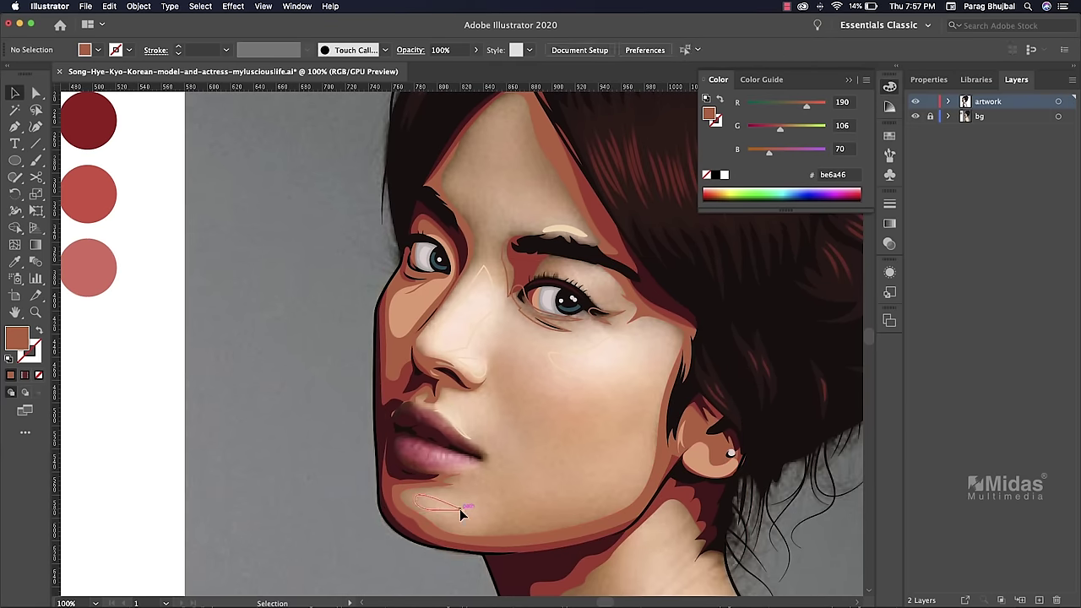
# Step: Fill the path beneath the left eye's lower lid with cream from the eyebrow highlight
pyautogui.hscroll(-5, 512, 465)
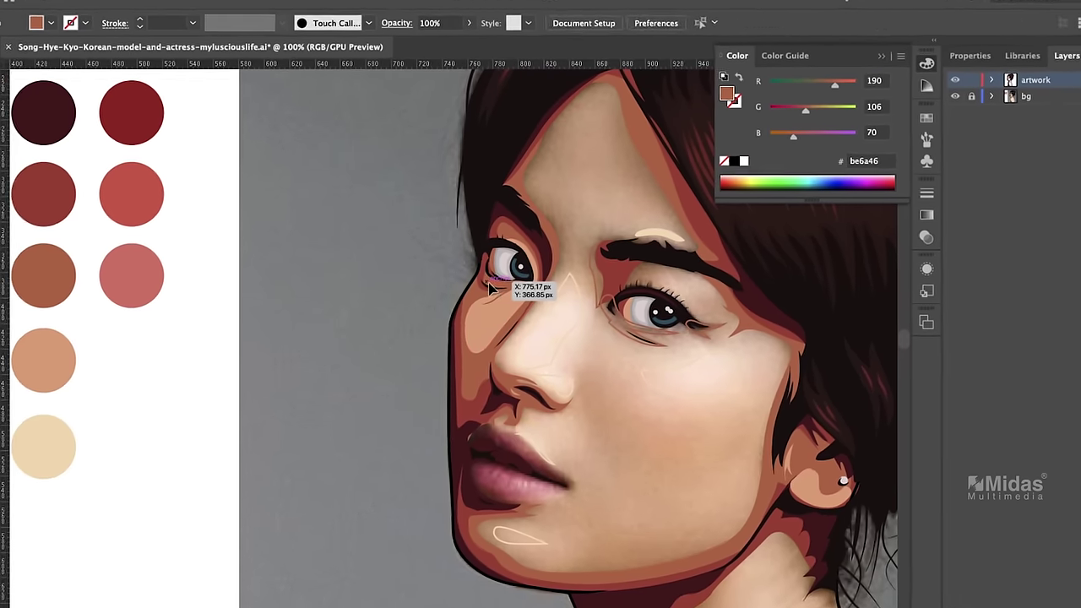
pyautogui.press('i')
pyautogui.click(664, 235)
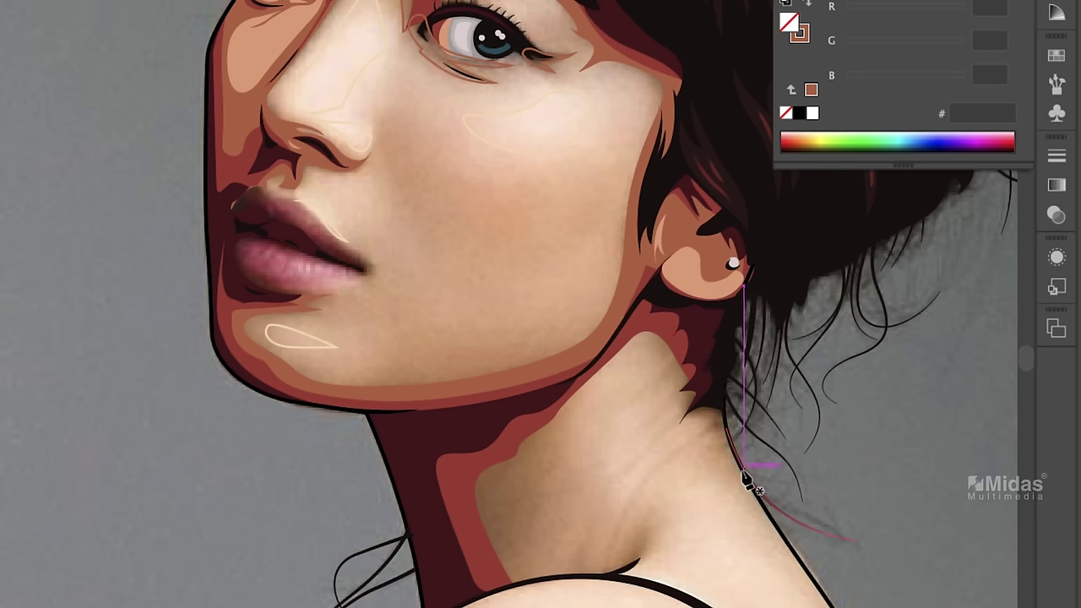
# Step: Pen-draw a closed brown shadow shape along the neck from shoulder to jaw
pyautogui.click(743, 467)
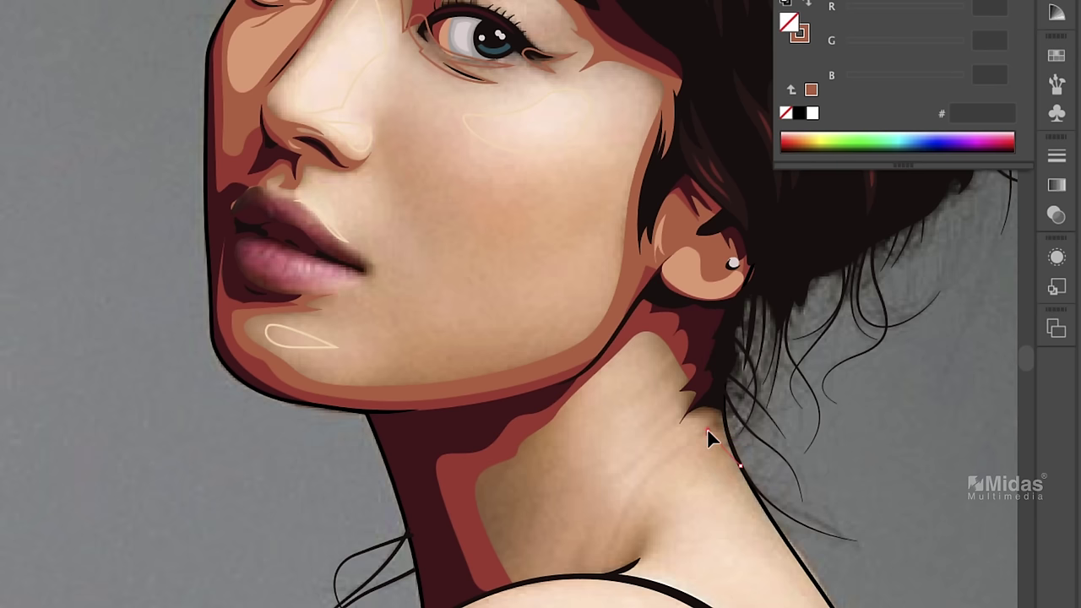
pyautogui.moveTo(675, 429); pyautogui.dragTo(678, 417)
pyautogui.moveTo(649, 351); pyautogui.dragTo(634, 349)
pyautogui.moveTo(573, 423); pyautogui.dragTo(562, 447)
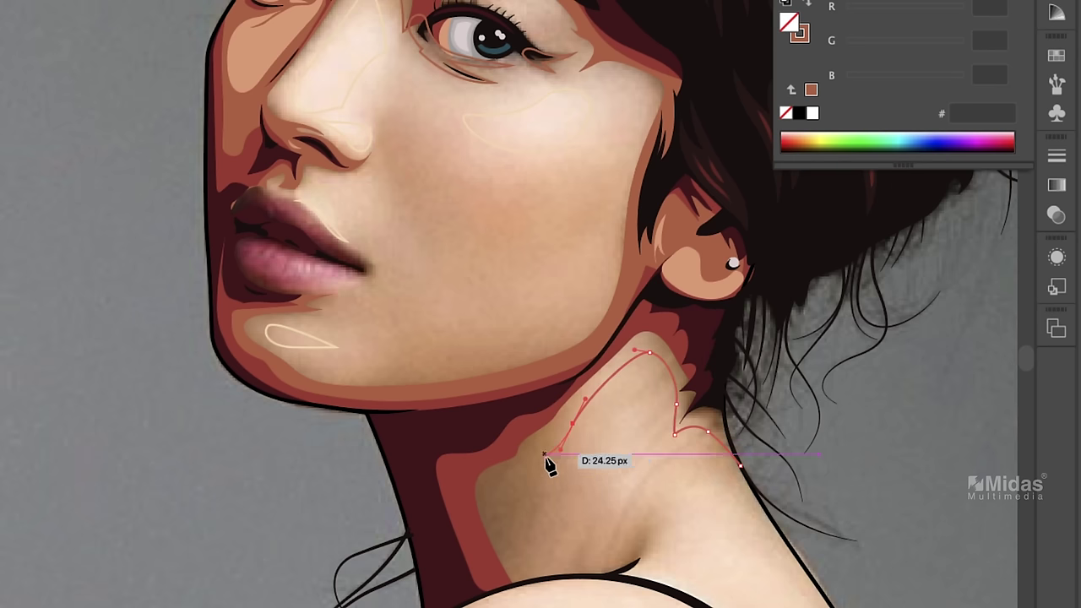
pyautogui.moveTo(535, 483); pyautogui.dragTo(537, 494)
pyautogui.moveTo(529, 539)
pyautogui.mouseDown()
pyautogui.moveTo(546, 562)
pyautogui.moveTo(477, 595)
pyautogui.mouseUp()
pyautogui.moveTo(450, 456); pyautogui.dragTo(628, 350)
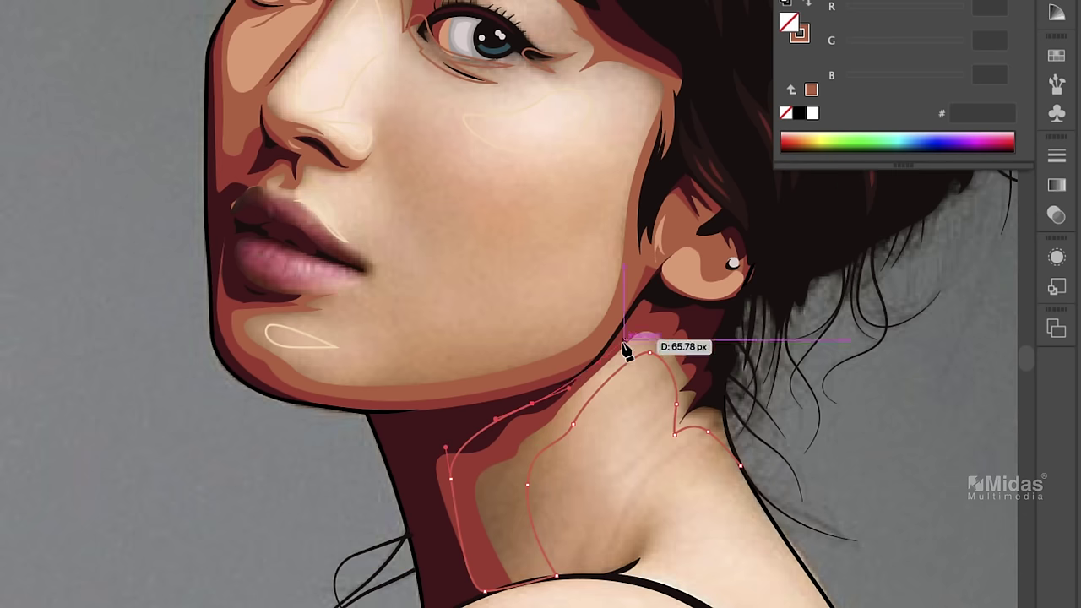
pyautogui.moveTo(740, 465); pyautogui.dragTo(758, 504)
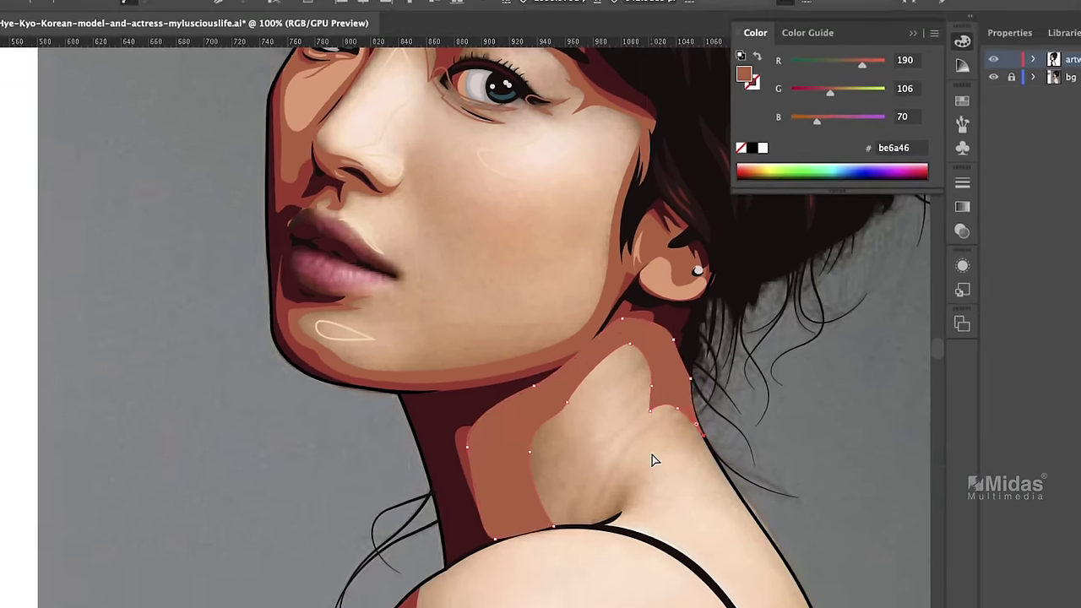
# Step: Add and close a shadow band across the shoulder
pyautogui.scroll(-5, 583, 325)
pyautogui.scroll(-3, 582, 377)
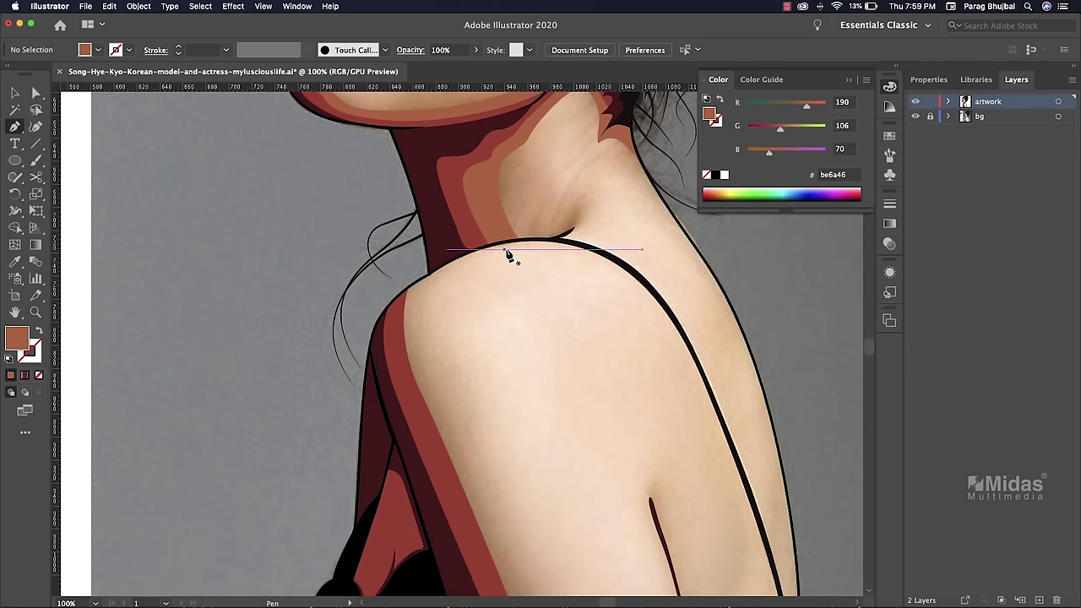
pyautogui.moveTo(498, 245); pyautogui.dragTo(472, 314)
pyautogui.scroll(-10, 464, 361)
pyautogui.click(492, 425)
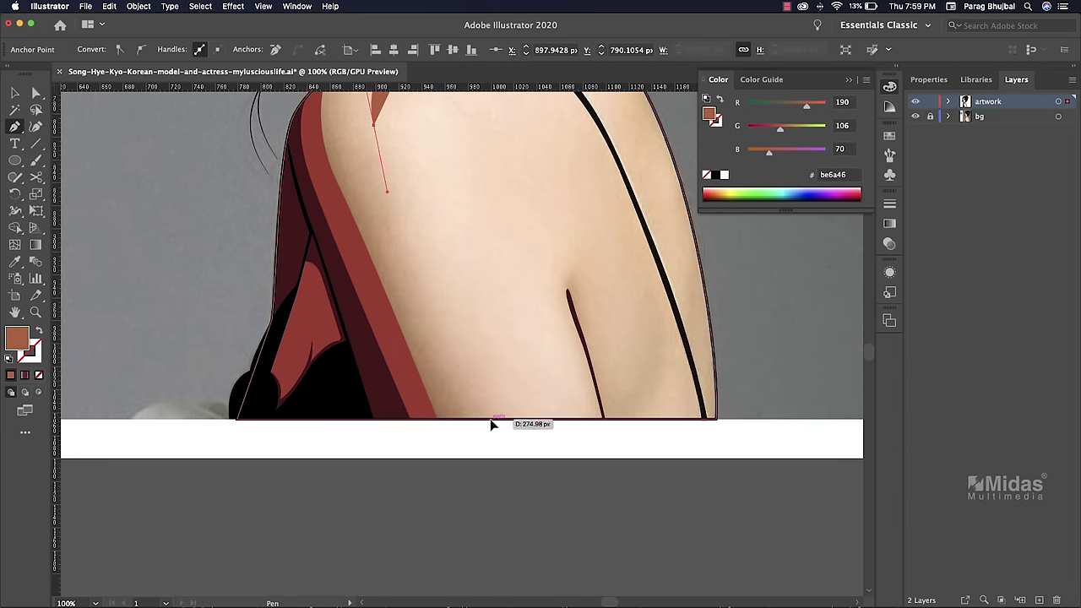
pyautogui.click(369, 237)
pyautogui.scroll(4, 347, 236)
pyautogui.scroll(3, 347, 236)
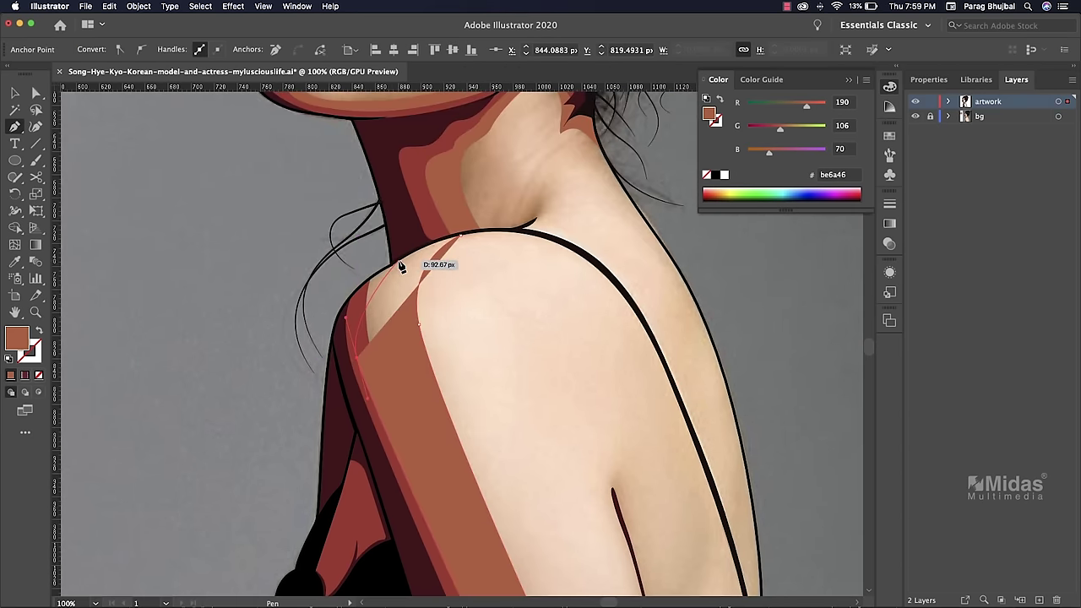
# Step: Fill the skin outline with the tan swatch as the skin base
pyautogui.click(460, 242)
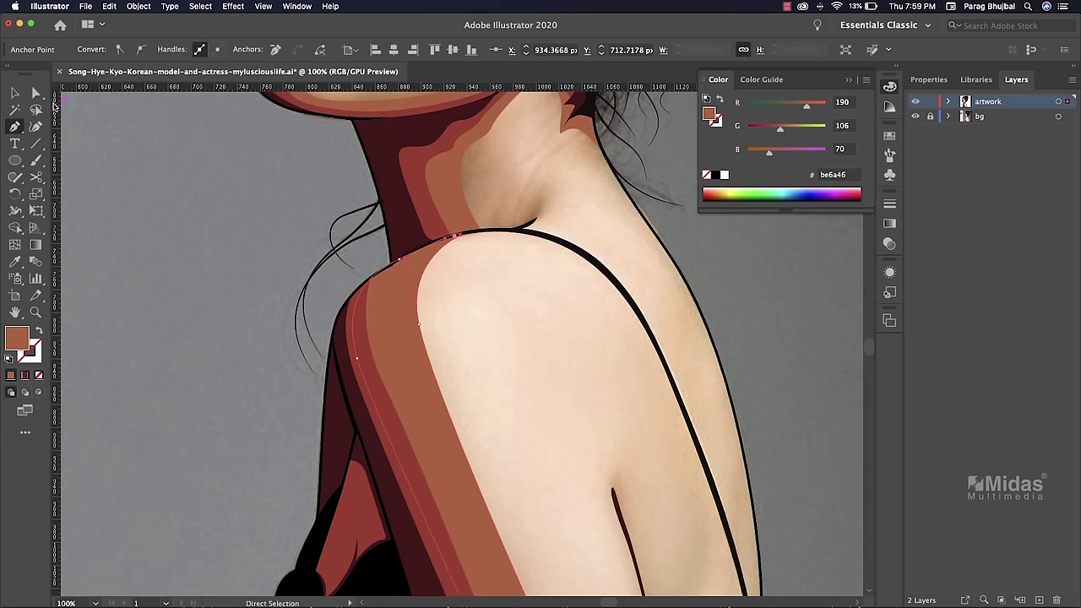
pyautogui.press('v')
pyautogui.scroll(2, 225, 234)
pyautogui.hotkey('ctrl', '-')
pyautogui.hotkey('shift', 'x')
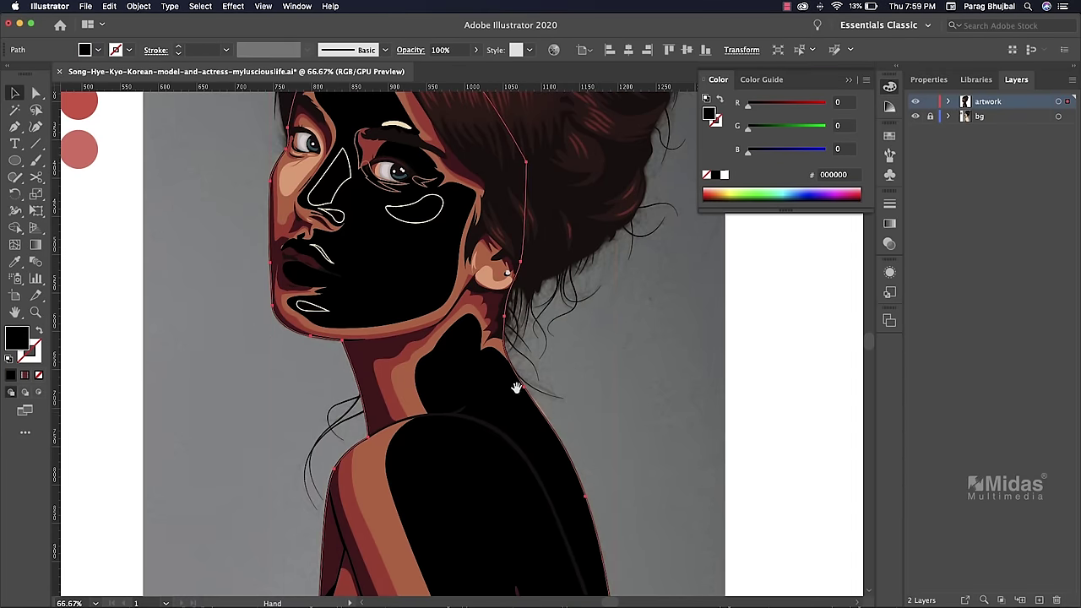
pyautogui.moveTo(517, 387); pyautogui.dragTo(614, 452)
pyautogui.press('i')
pyautogui.click(140, 275)
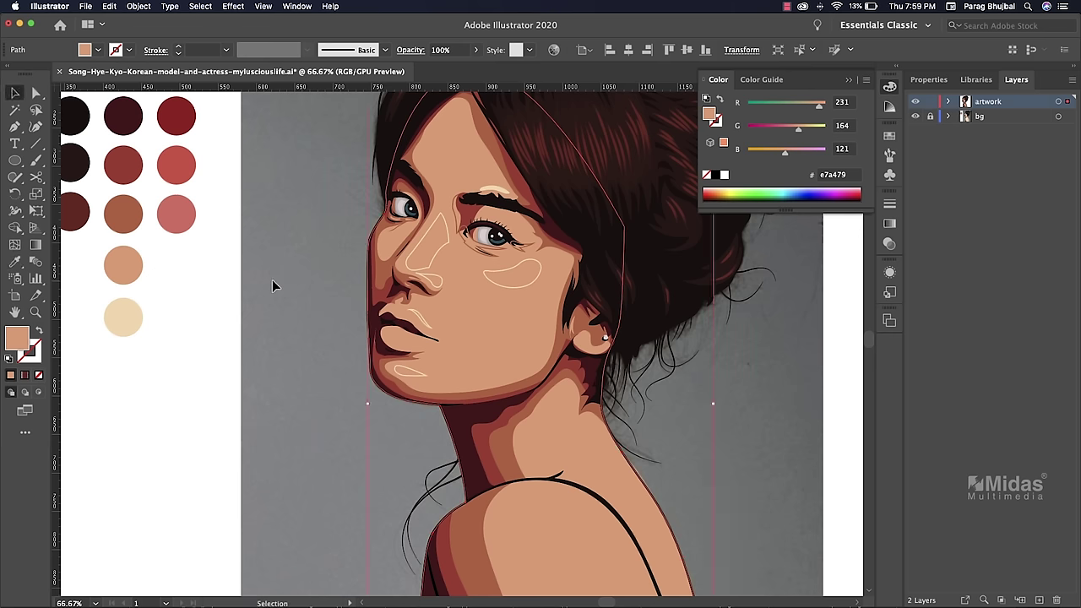
# Step: Fill the nose and cheek highlight outlines with the cream swatch
pyautogui.hscroll(2, 272, 286)
pyautogui.click(376, 278)
pyautogui.hotkey('shift', 'x')
pyautogui.click(460, 308)
pyautogui.hotkey('shift', 'x')
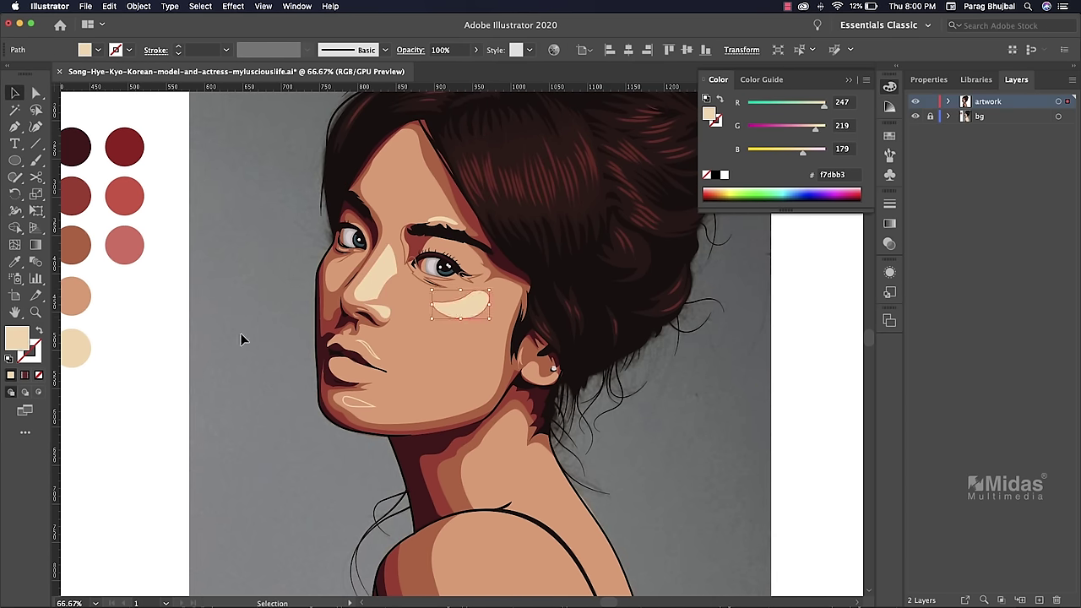
pyautogui.click(240, 339)
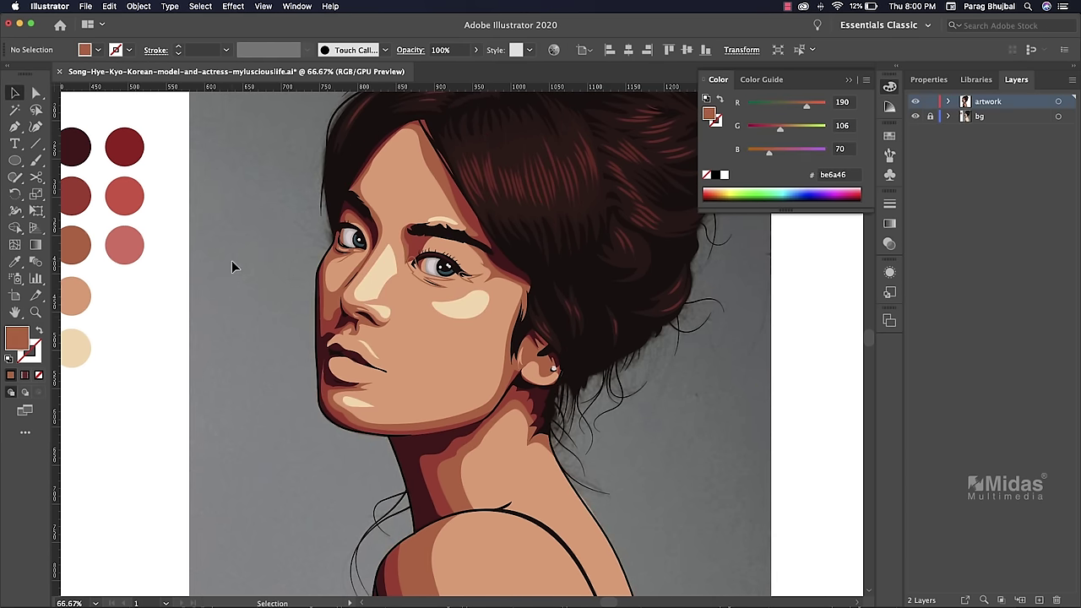
# Step: Give the nose shape a gradient, remove its middle stops, and copy the cheek highlight's gradient
pyautogui.press('super+equal')
pyautogui.press('super+equal')
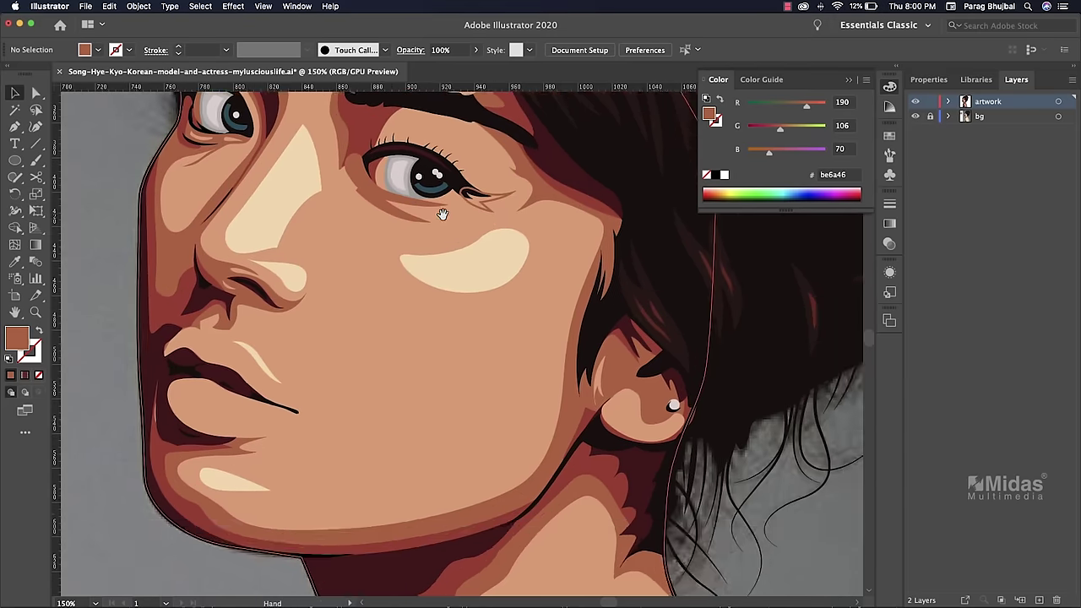
pyautogui.moveTo(442, 213); pyautogui.dragTo(463, 290)
pyautogui.click(377, 308)
pyautogui.click(145, 182)
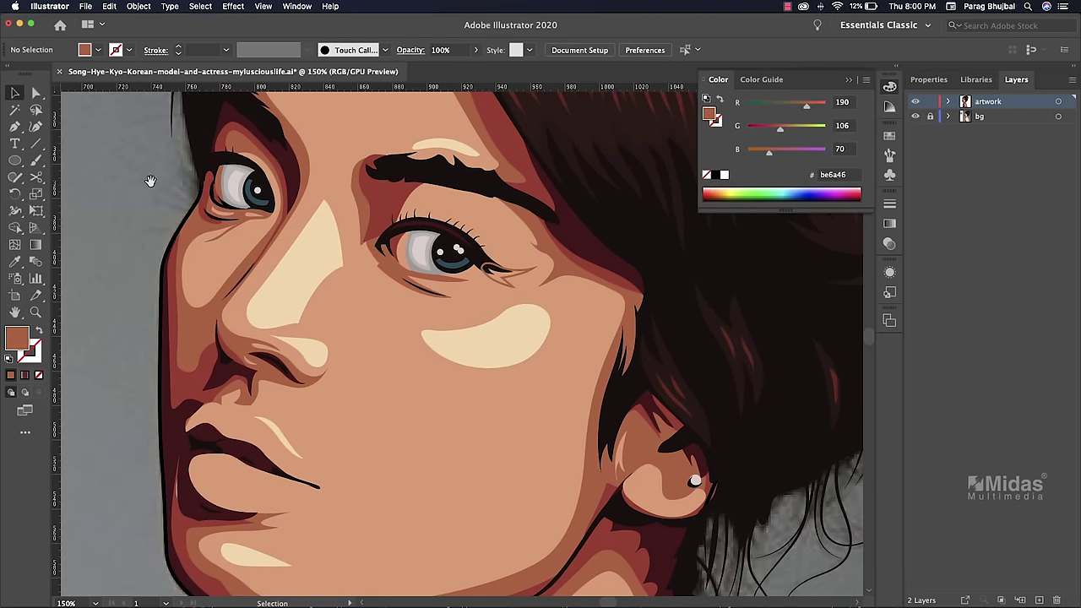
pyautogui.scroll(2, 253, 236)
pyautogui.click(384, 307)
pyautogui.press('.')
pyautogui.moveTo(747, 329); pyautogui.dragTo(743, 518)
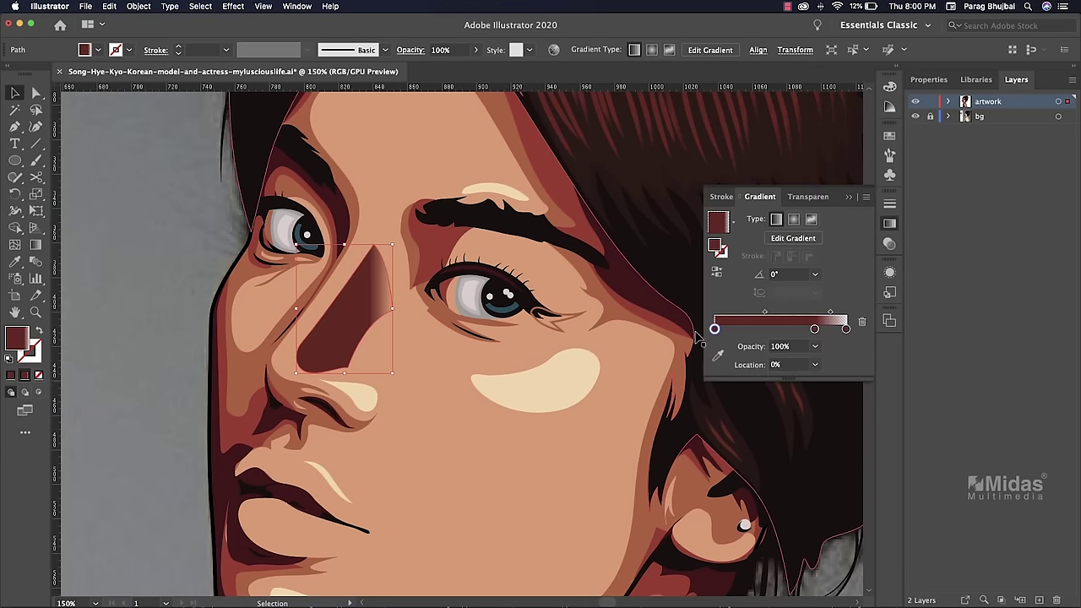
pyautogui.moveTo(814, 329); pyautogui.dragTo(830, 380)
pyautogui.press('i')
pyautogui.click(585, 371)
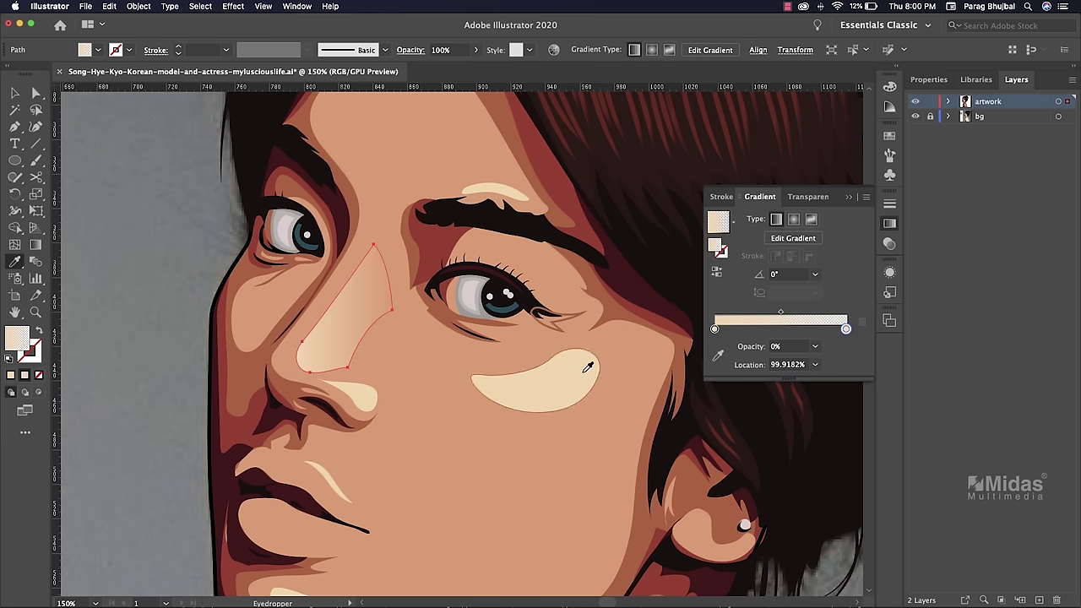
# Step: Apply the nose's cream gradient to the cheek highlight and angle it with the Gradient tool
pyautogui.click(129, 197)
pyautogui.scroll(-2, 459, 366)
pyautogui.click(482, 338)
pyautogui.press('i')
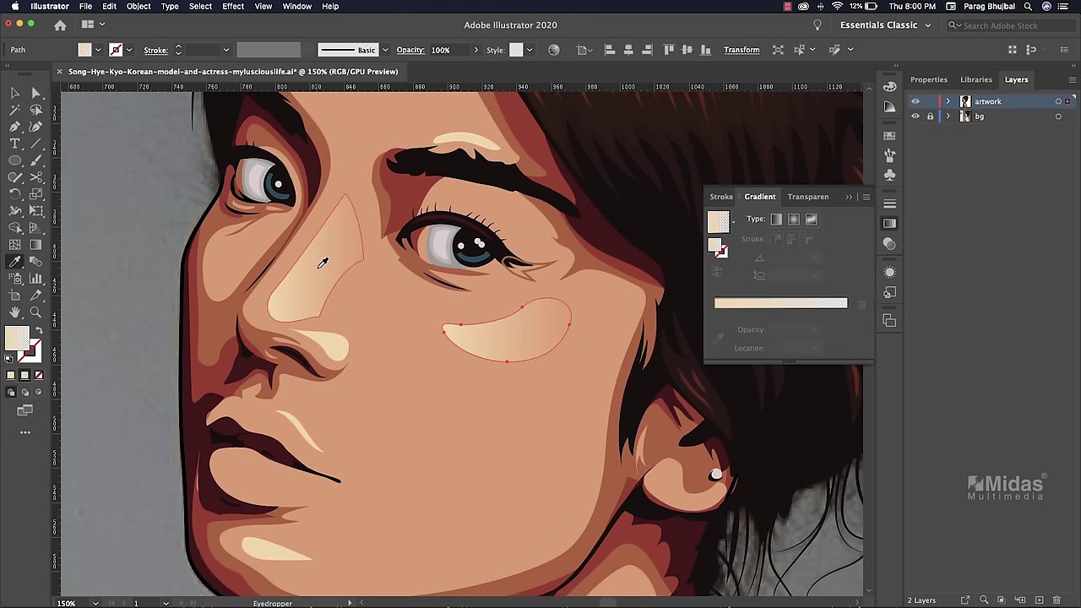
pyautogui.click(328, 265)
pyautogui.press('g')
pyautogui.moveTo(574, 304); pyautogui.dragTo(439, 338)
pyautogui.press('v')
# Step: Select the chin highlight and eyedrop a colour from the swatches
pyautogui.scroll(-5, 244, 437)
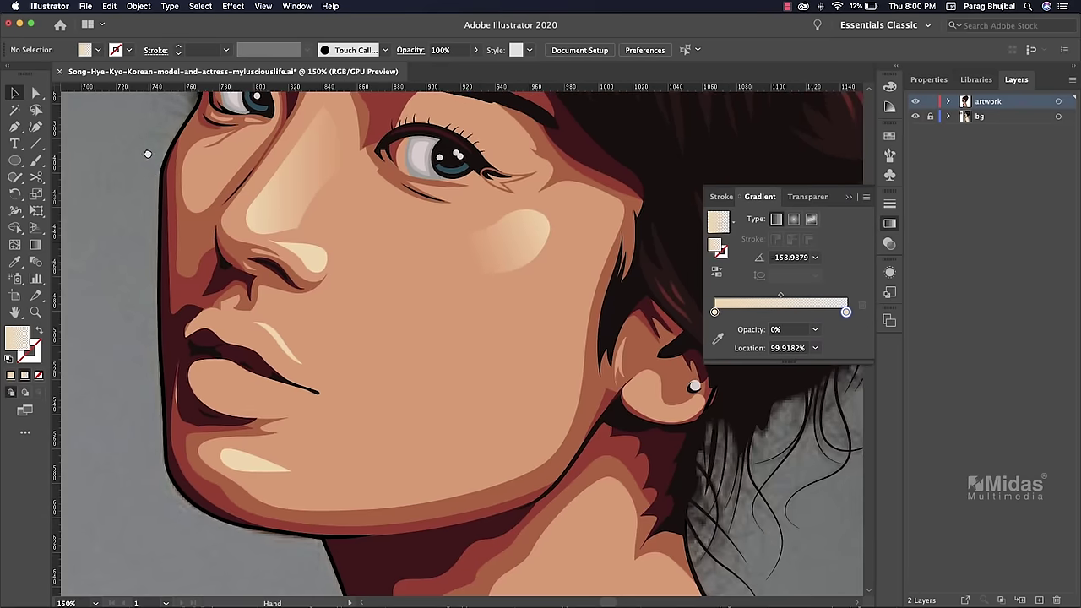
pyautogui.click(244, 436)
pyautogui.press('i')
pyautogui.click(85, 125)
# Step: Pen-draw a small closed highlight shape on the neck
pyautogui.scroll(-3, 284, 266)
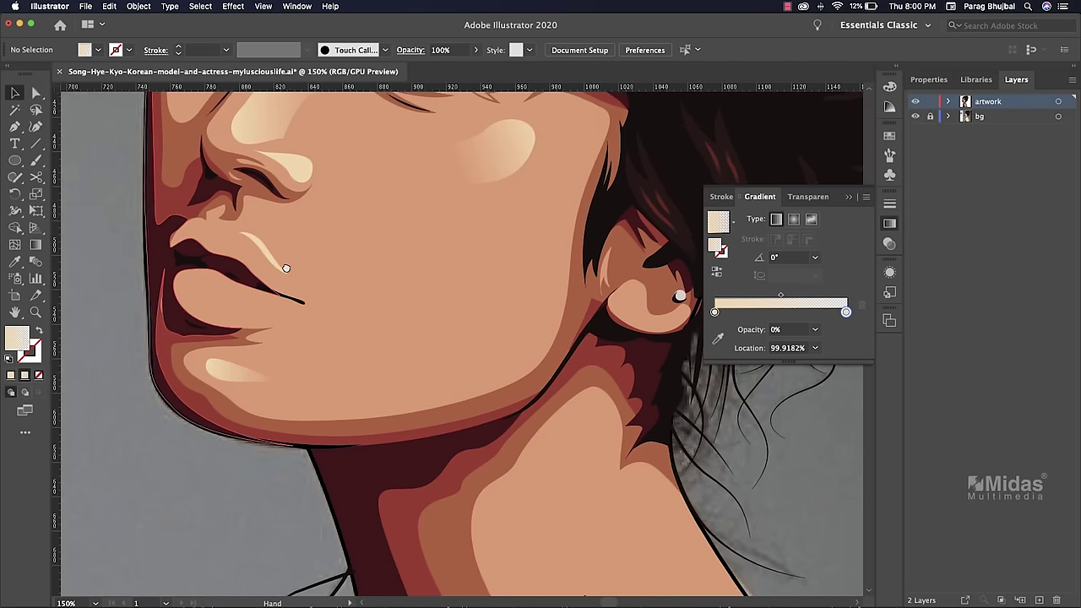
pyautogui.scroll(-3, 383, 253)
pyautogui.scroll(-3, 494, 374)
pyautogui.scroll(-1, 218, 233)
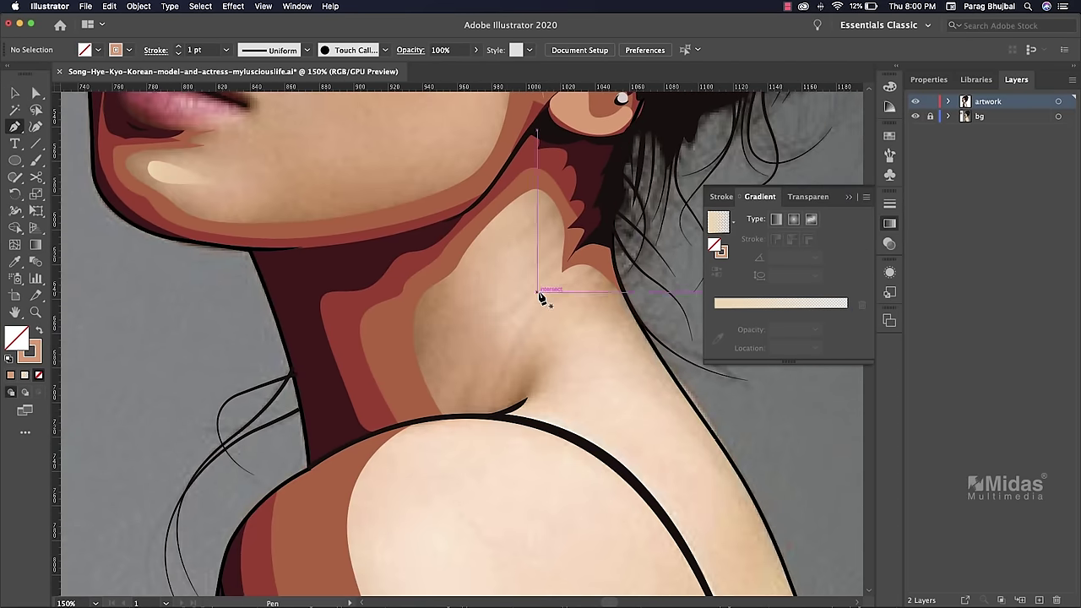
pyautogui.click(528, 232)
pyautogui.moveTo(504, 272); pyautogui.dragTo(483, 294)
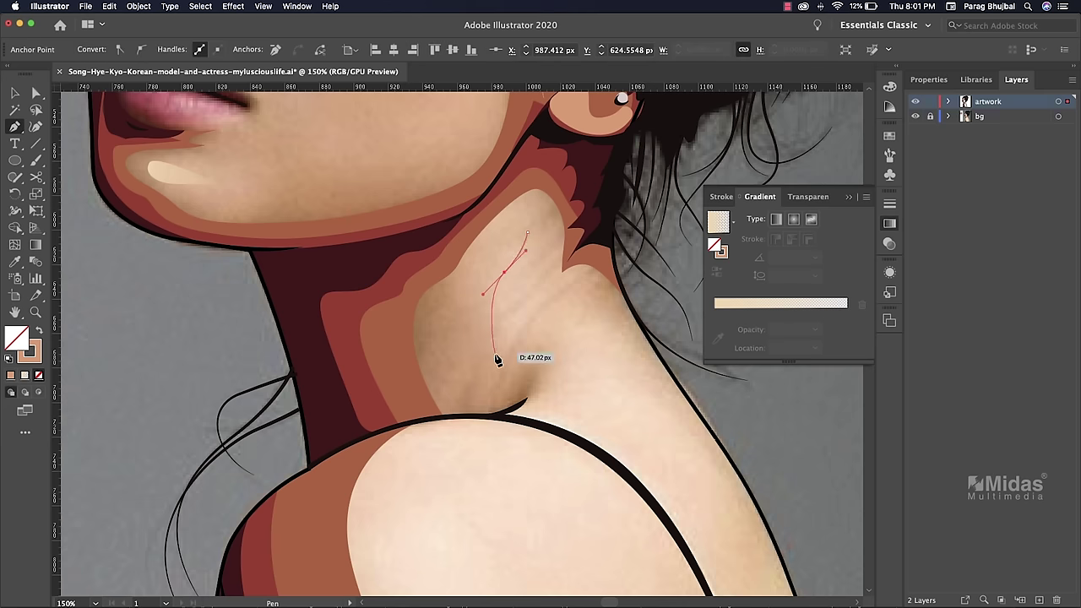
pyautogui.click(526, 228)
# Step: Pen-draw a closed highlight shape from the neck crease along the shoulder line
pyautogui.scroll(-3, 531, 301)
pyautogui.hscroll(3, 473, 304)
pyautogui.click(403, 311)
pyautogui.scroll(-2, 414, 291)
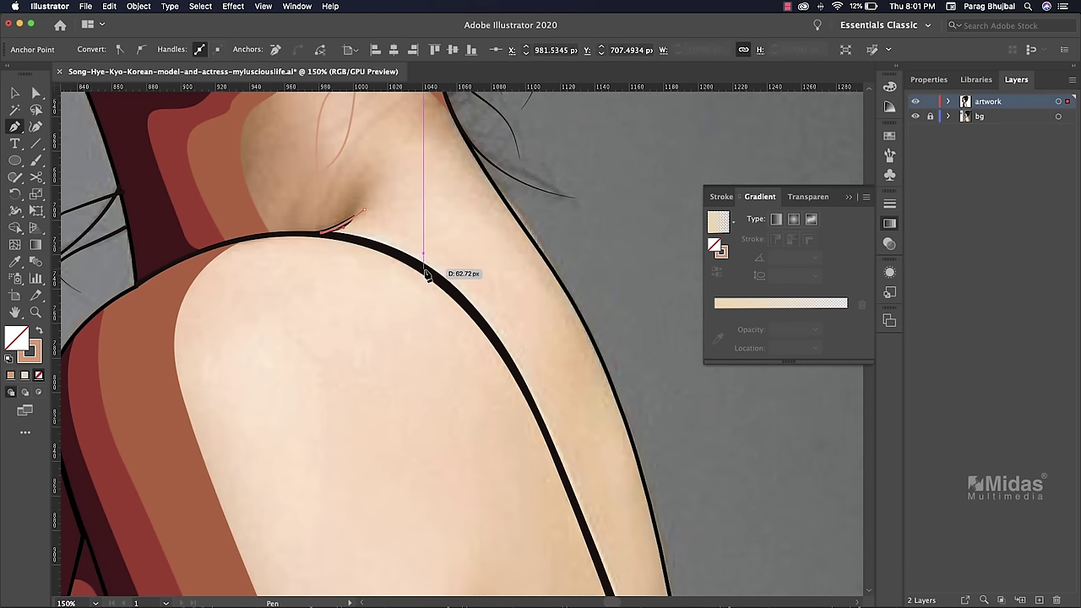
pyautogui.moveTo(519, 378); pyautogui.dragTo(588, 523)
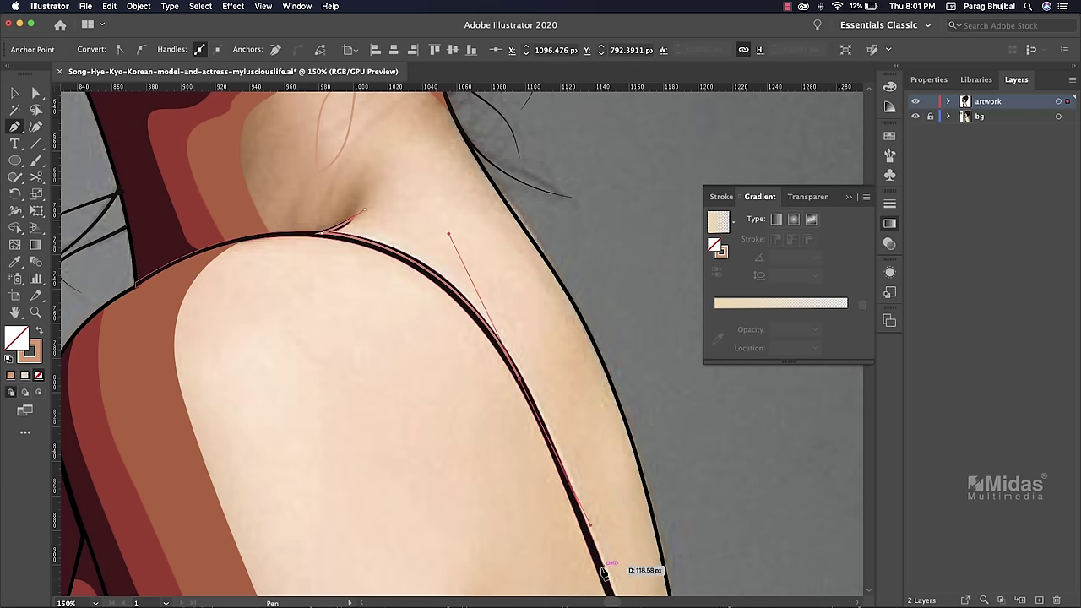
pyautogui.scroll(2, 498, 304)
pyautogui.hscroll(-1, 499, 304)
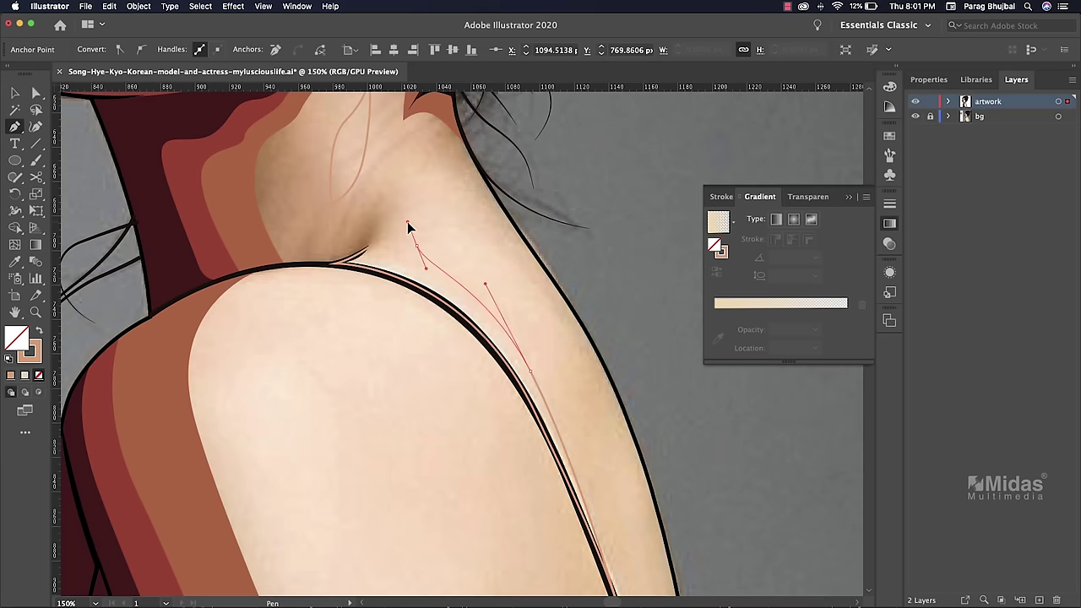
pyautogui.moveTo(387, 235); pyautogui.dragTo(382, 246)
pyautogui.click(380, 245)
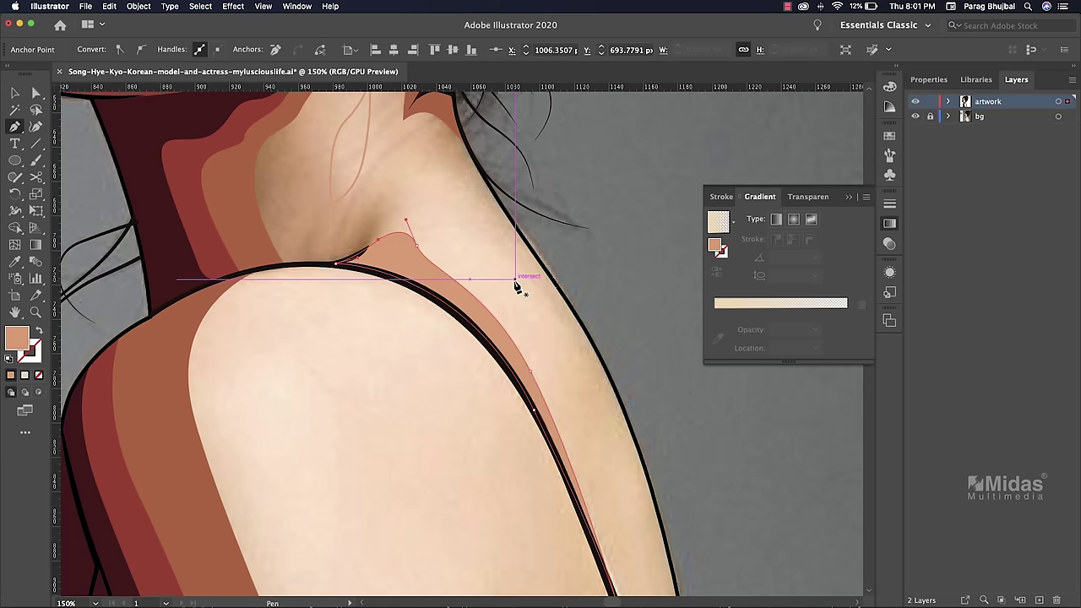
# Step: Give the neck-to-shoulder shape the pale cream gradient, then deselect it
pyautogui.press('i')
pyautogui.scroll(3, 518, 284)
pyautogui.click(390, 283)
pyautogui.scroll(-3, 507, 363)
pyautogui.scroll(-3, 548, 318)
pyautogui.hotkey('ctrl', 'shift', 'a')
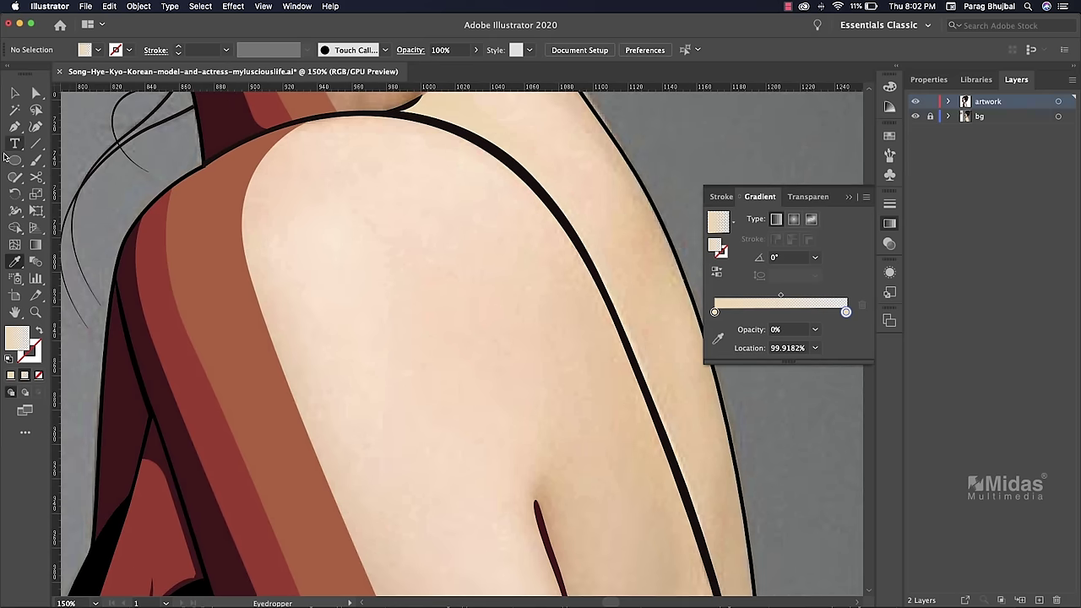
# Step: Draw a highlight shape over the shoulder top and upper arm, then adjust its gradient
pyautogui.hotkey('ctrl', '-')
pyautogui.click(407, 389)
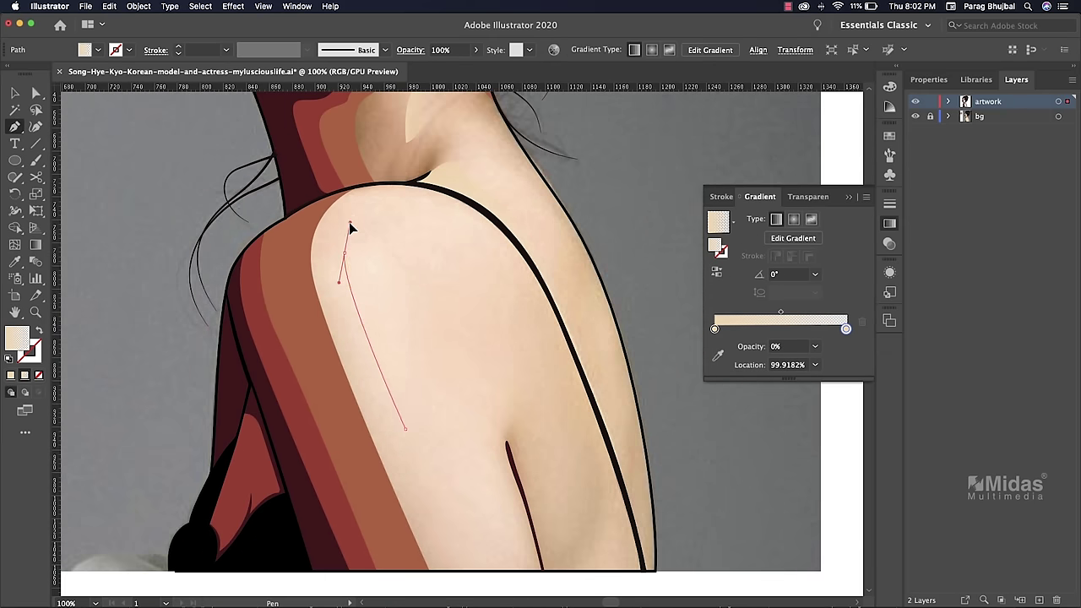
pyautogui.moveTo(347, 213); pyautogui.dragTo(355, 179)
pyautogui.moveTo(407, 228); pyautogui.dragTo(409, 272)
pyautogui.moveTo(477, 509); pyautogui.dragTo(470, 442)
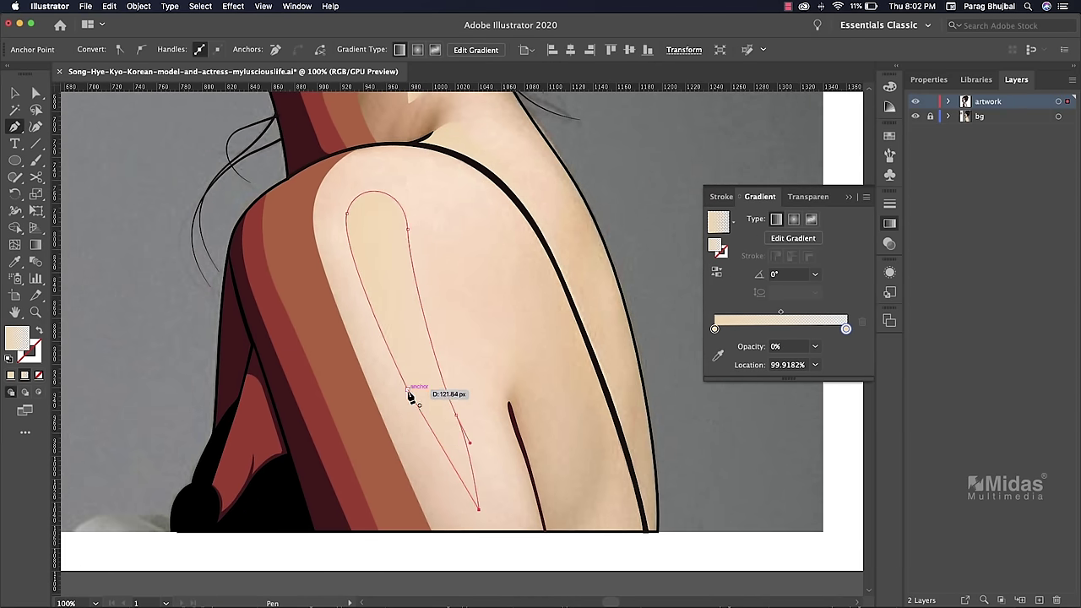
pyautogui.scroll(3, 386, 342)
pyautogui.press('g')
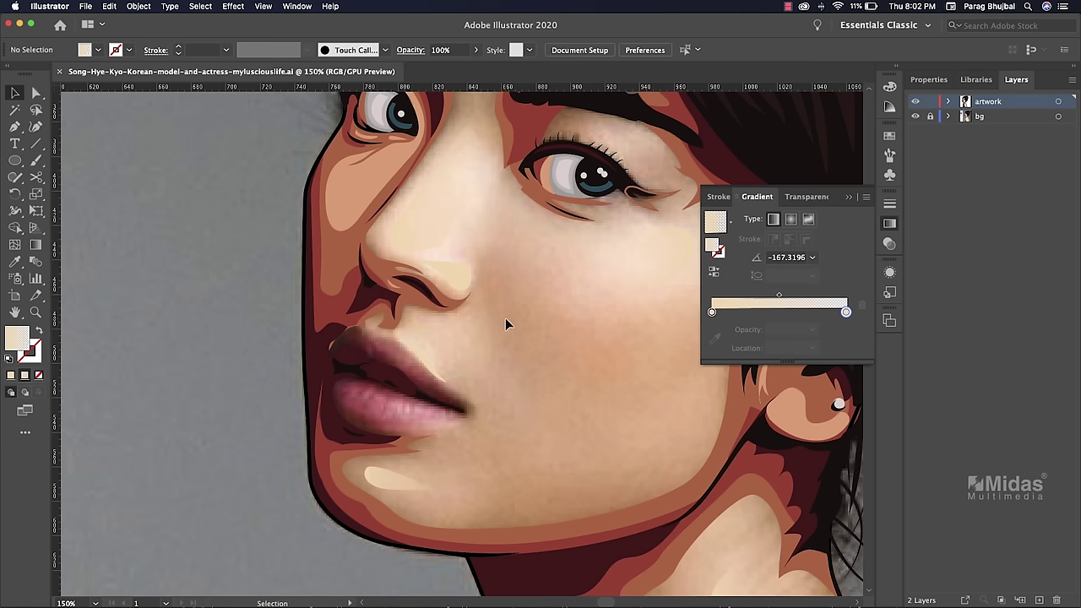
pyautogui.scroll(3, 504, 318)
# Step: Trace a closed, no-fill Pen outline around the lips
pyautogui.press('p')
pyautogui.click(42, 376)
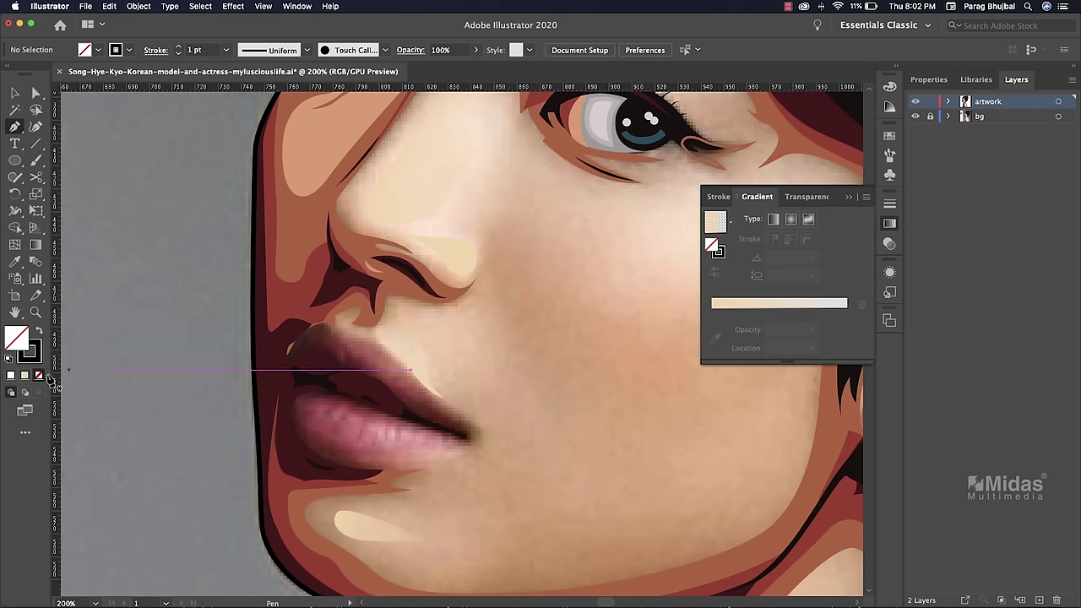
pyautogui.moveTo(309, 326); pyautogui.dragTo(339, 333)
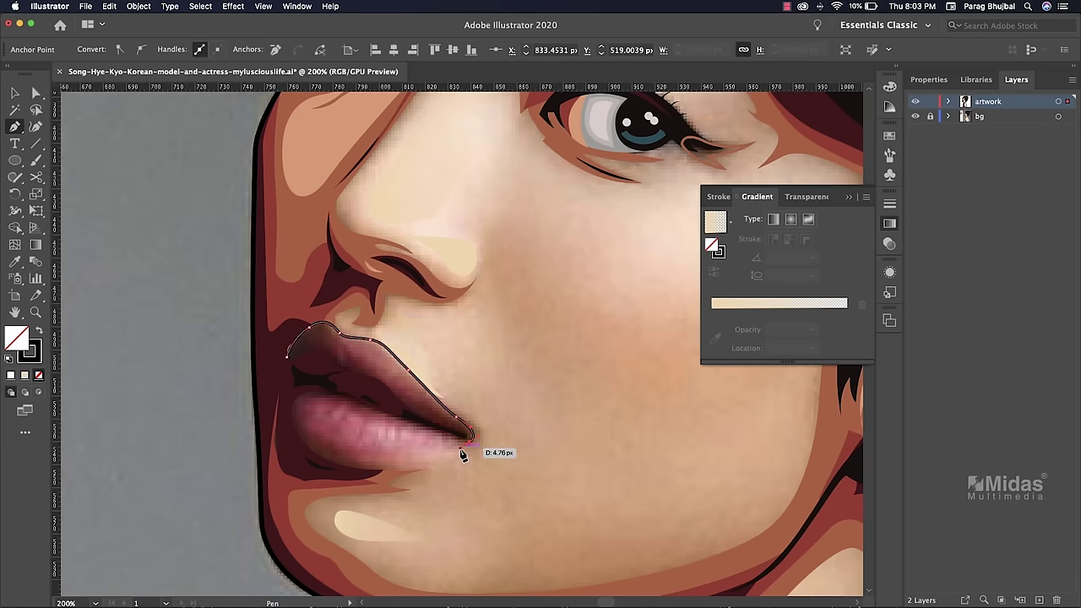
pyautogui.hscroll(-2, 447, 460)
pyautogui.click(409, 460)
pyautogui.click(336, 438)
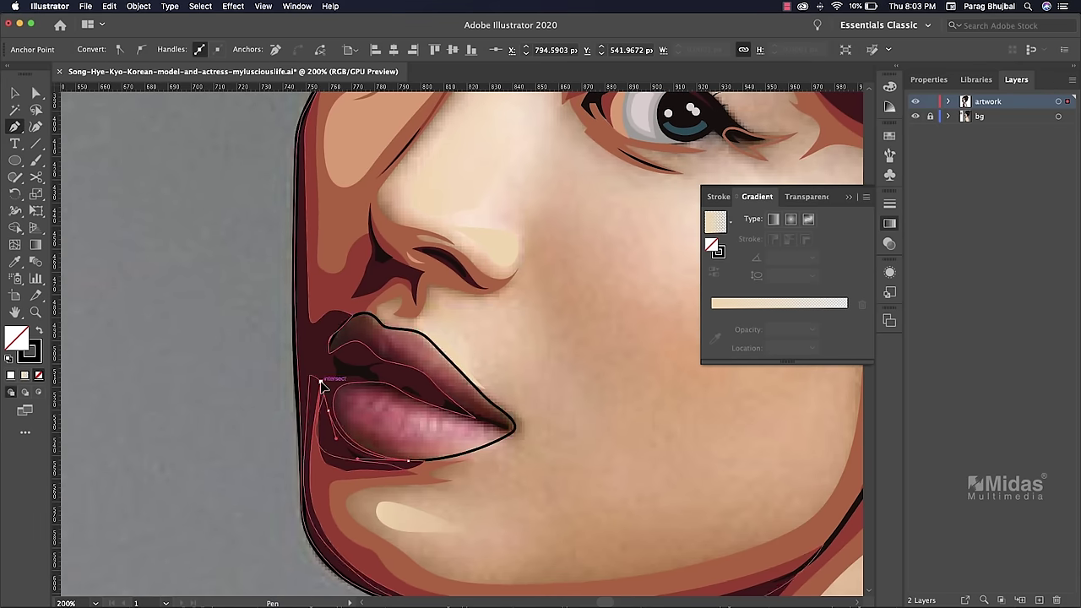
pyautogui.click(321, 384)
pyautogui.hotkey('ctrl', 'shift', 'a')
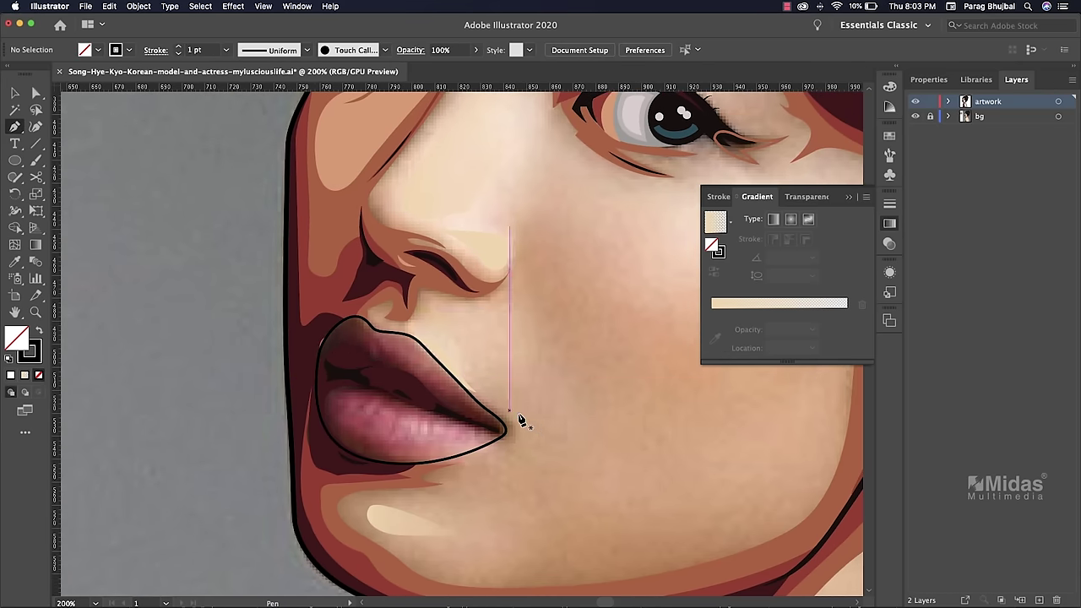
# Step: Draw a small closed highlight shape along the upper lip
pyautogui.moveTo(428, 392); pyautogui.dragTo(438, 402)
pyautogui.moveTo(498, 428); pyautogui.dragTo(457, 422)
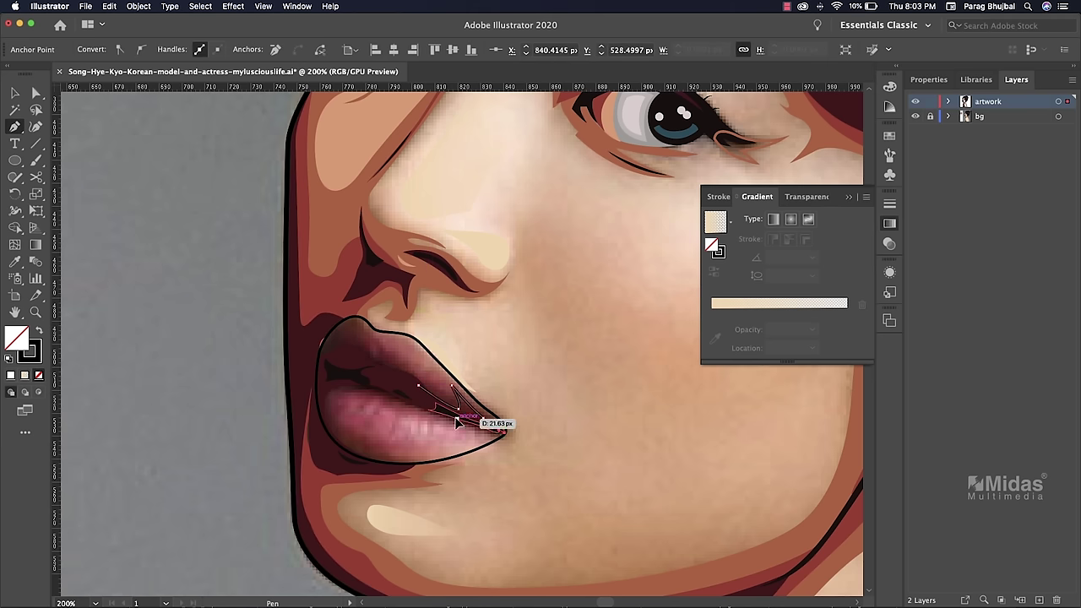
pyautogui.click(420, 390)
pyautogui.hotkey('ctrl', 'shift', 'a')
pyautogui.scroll(-2, 583, 417)
# Step: Draw a shadow shape under the lower lip and fill it with sampled dark red
pyautogui.press('i')
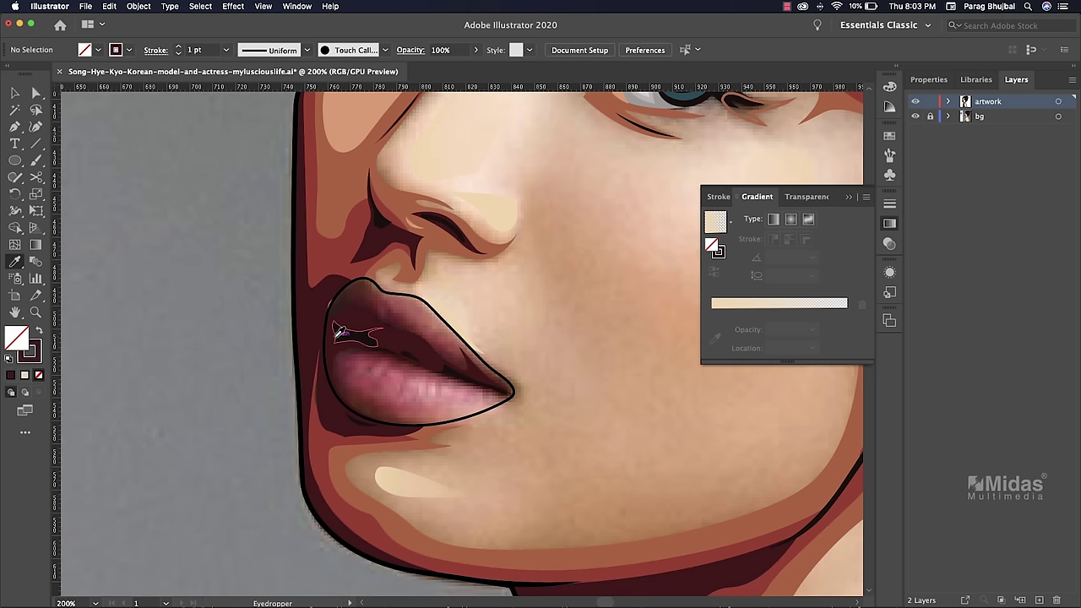
pyautogui.click(334, 347)
pyautogui.moveTo(371, 418); pyautogui.dragTo(423, 432)
pyautogui.moveTo(322, 374); pyautogui.dragTo(324, 371)
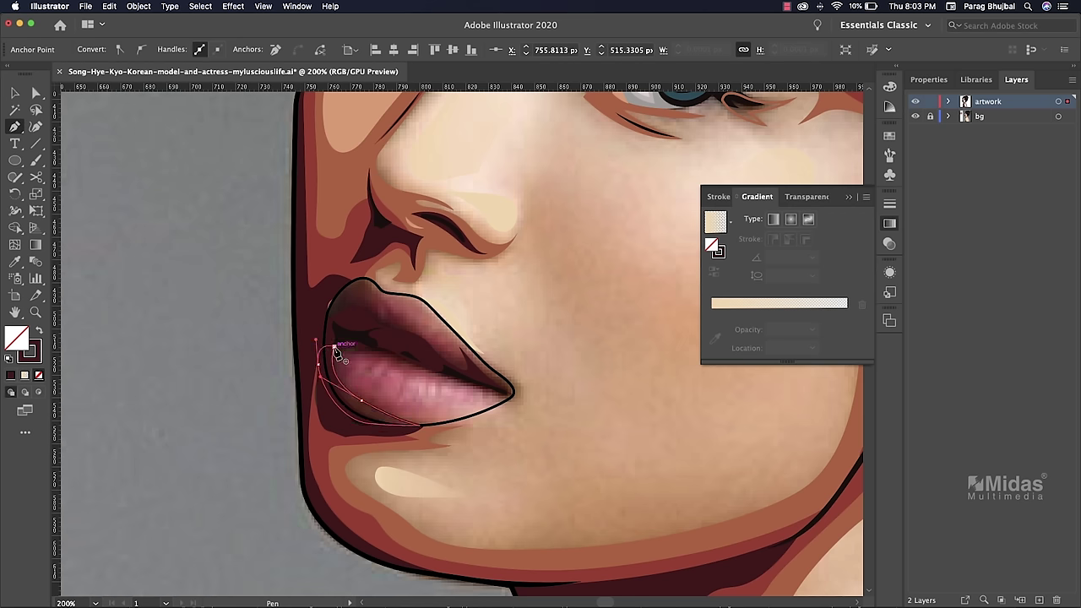
pyautogui.press('i')
pyautogui.click(313, 357)
pyautogui.hotkey('ctrl', 'shift', 'a')
pyautogui.press('v')
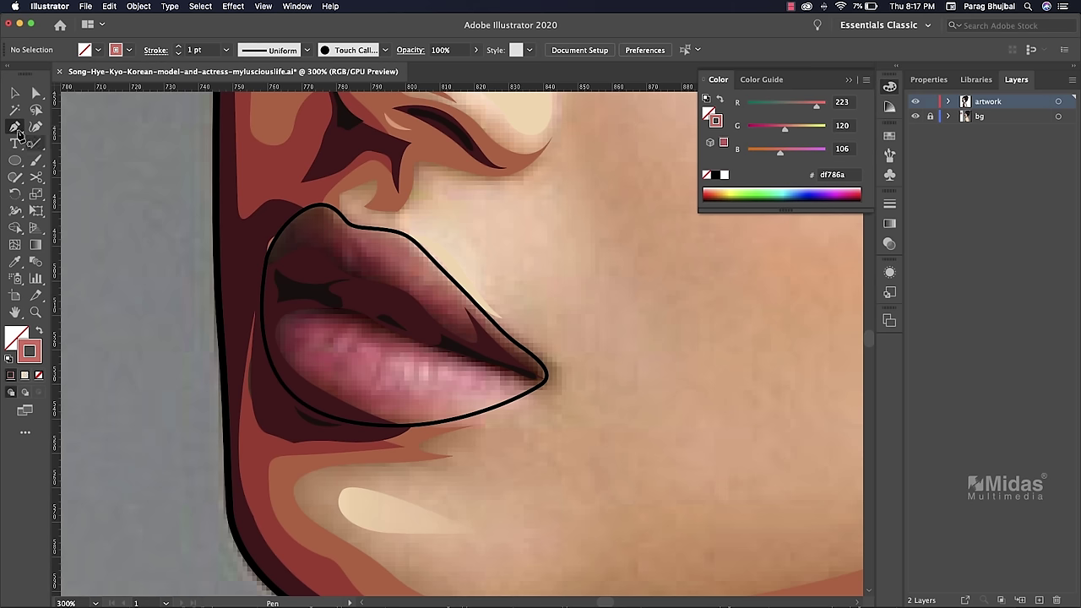
# Step: Draw several small oval highlights on the lower lip
pyautogui.press('p')
pyautogui.moveTo(322, 341)
pyautogui.mouseDown()
pyautogui.moveTo(359, 360)
pyautogui.moveTo(410, 361)
pyautogui.moveTo(386, 395)
pyautogui.mouseUp()
pyautogui.click(342, 342)
pyautogui.click(370, 348)
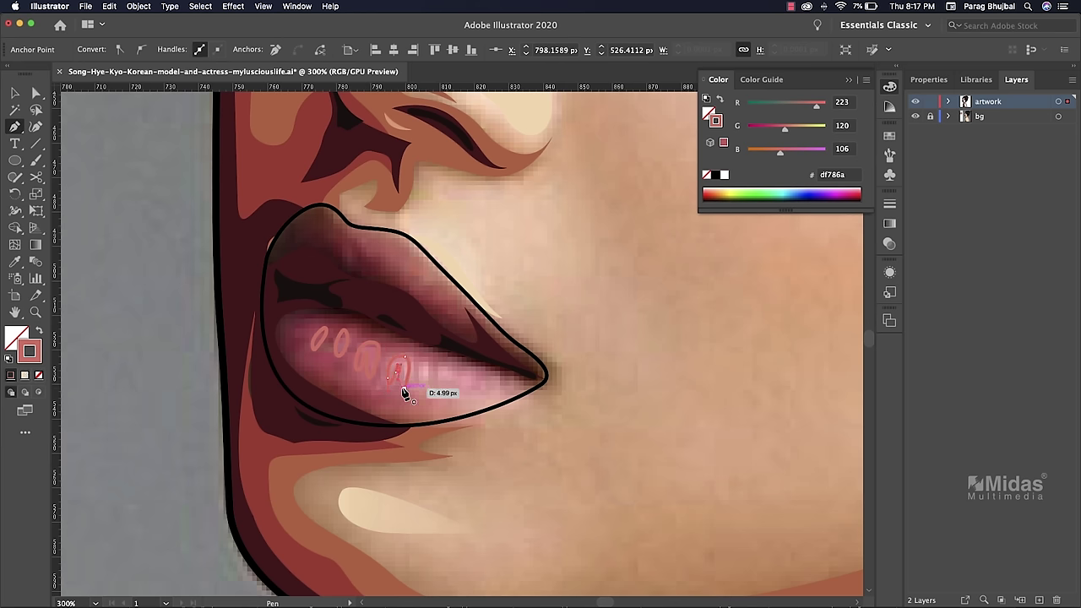
pyautogui.hscroll(2, 406, 380)
pyautogui.moveTo(393, 384)
pyautogui.mouseDown()
pyautogui.moveTo(434, 379)
pyautogui.moveTo(473, 425)
pyautogui.mouseUp()
pyautogui.click(390, 363)
pyautogui.hscroll(2, 422, 379)
# Step: Add an upper-lip highlight stroke and oval, then turn the highlight outlines into fills
pyautogui.click(375, 304)
pyautogui.moveTo(417, 339); pyautogui.dragTo(417, 338)
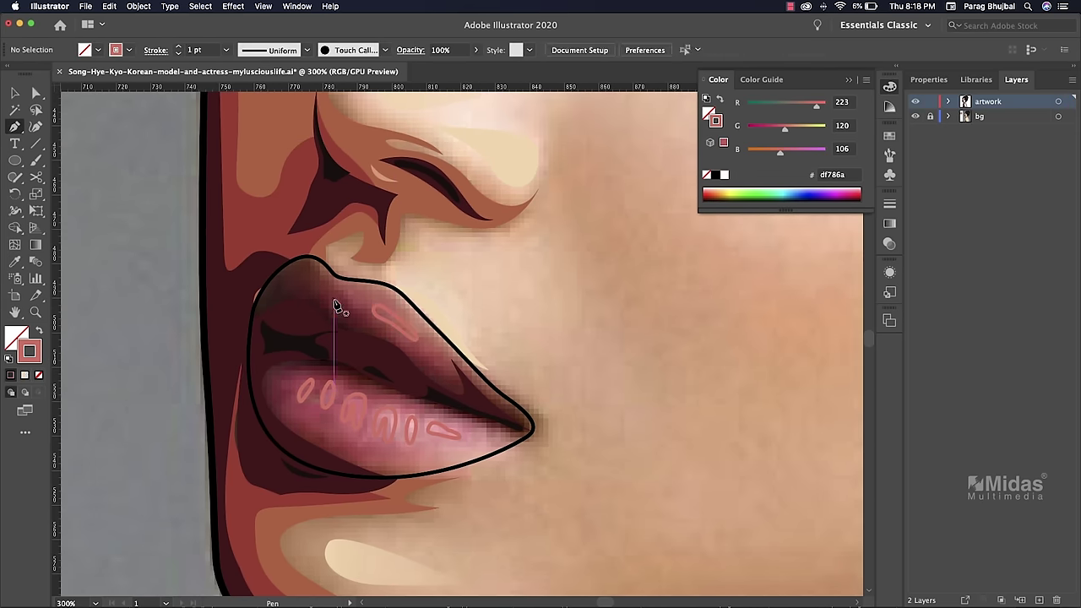
pyautogui.moveTo(338, 306); pyautogui.dragTo(338, 305)
pyautogui.click(336, 306)
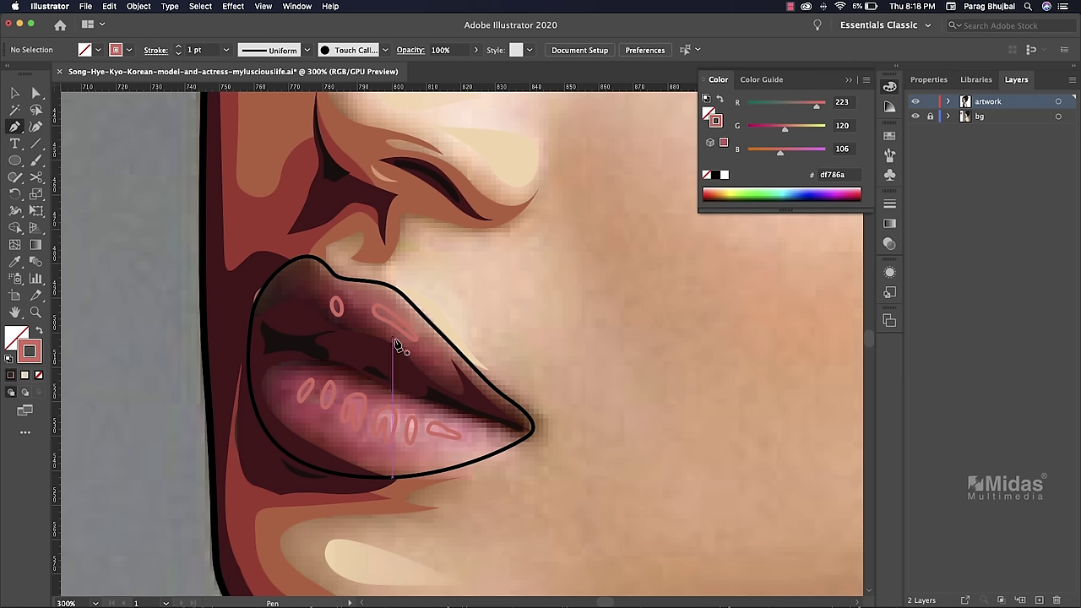
pyautogui.click(292, 394)
pyautogui.click(336, 306)
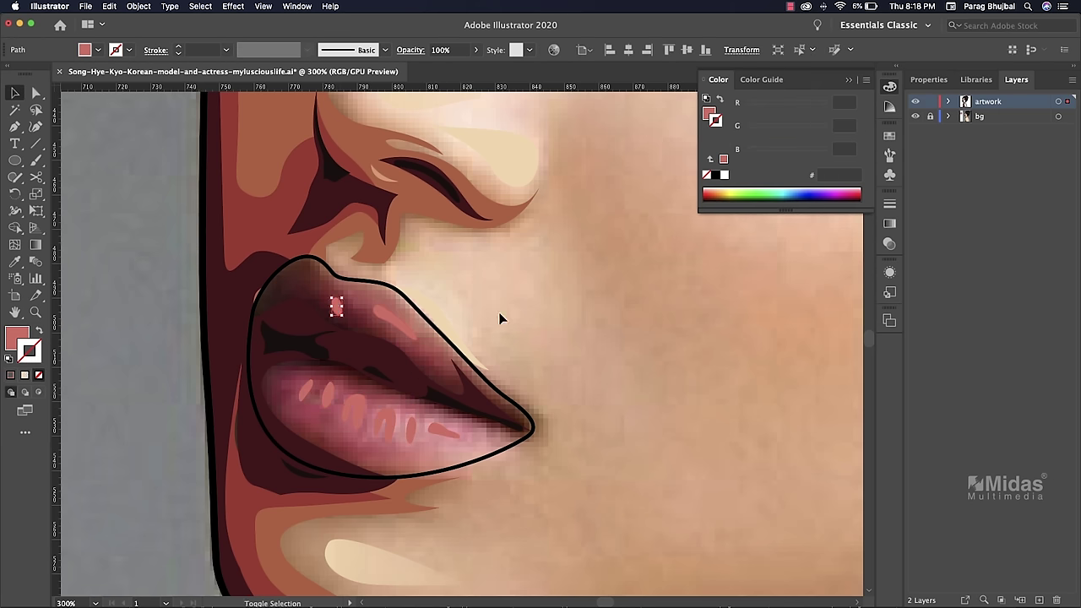
pyautogui.press('p')
pyautogui.hotkey('shift', 'x')
pyautogui.hscroll(-2, 242, 316)
# Step: Draw a closed highlight along the lower lip and begin another on the upper lip
pyautogui.click(364, 365)
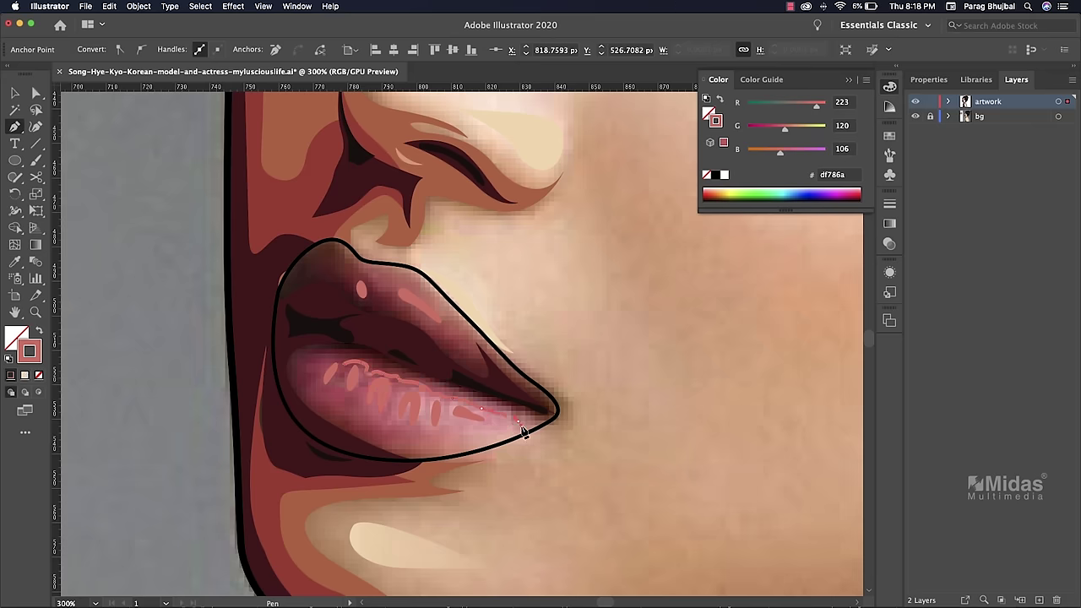
pyautogui.moveTo(365, 432); pyautogui.dragTo(383, 444)
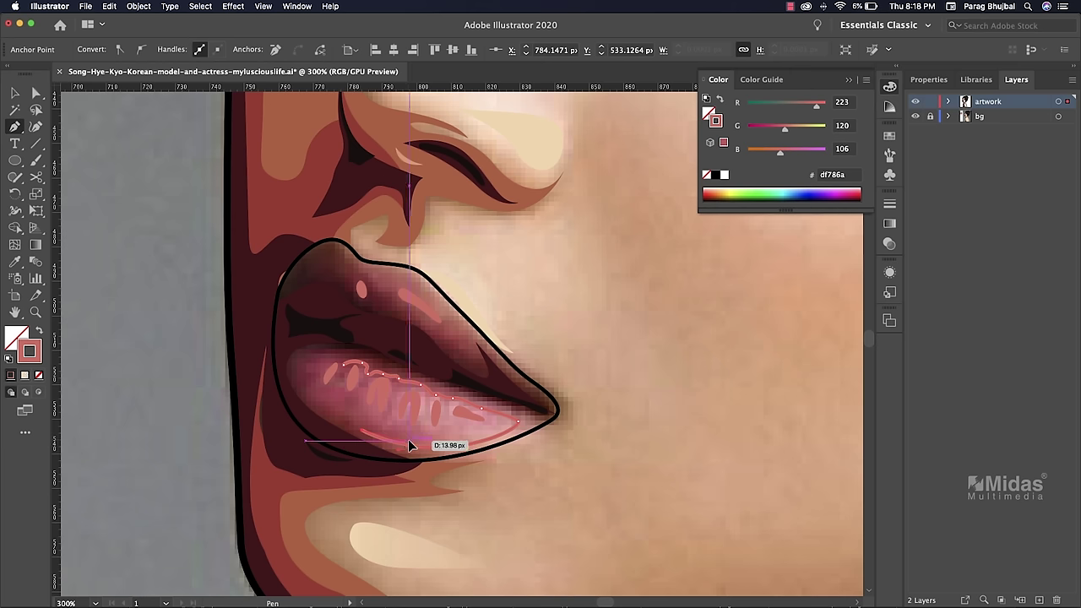
pyautogui.moveTo(339, 417); pyautogui.dragTo(350, 429)
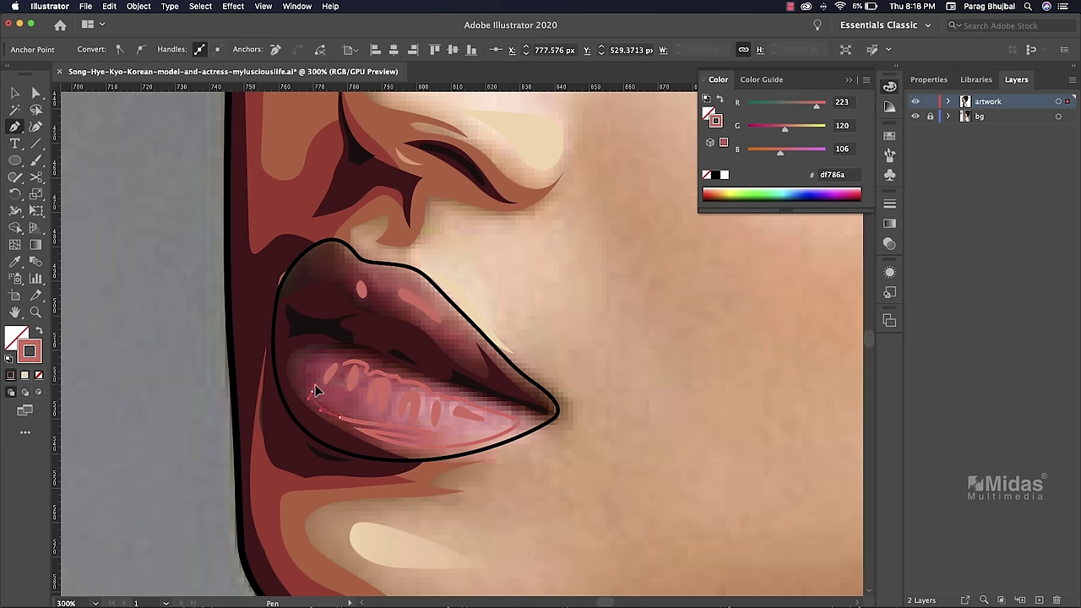
pyautogui.click(375, 363)
pyautogui.moveTo(375, 285)
pyautogui.mouseDown()
pyautogui.moveTo(362, 282)
pyautogui.moveTo(415, 322)
pyautogui.mouseUp()
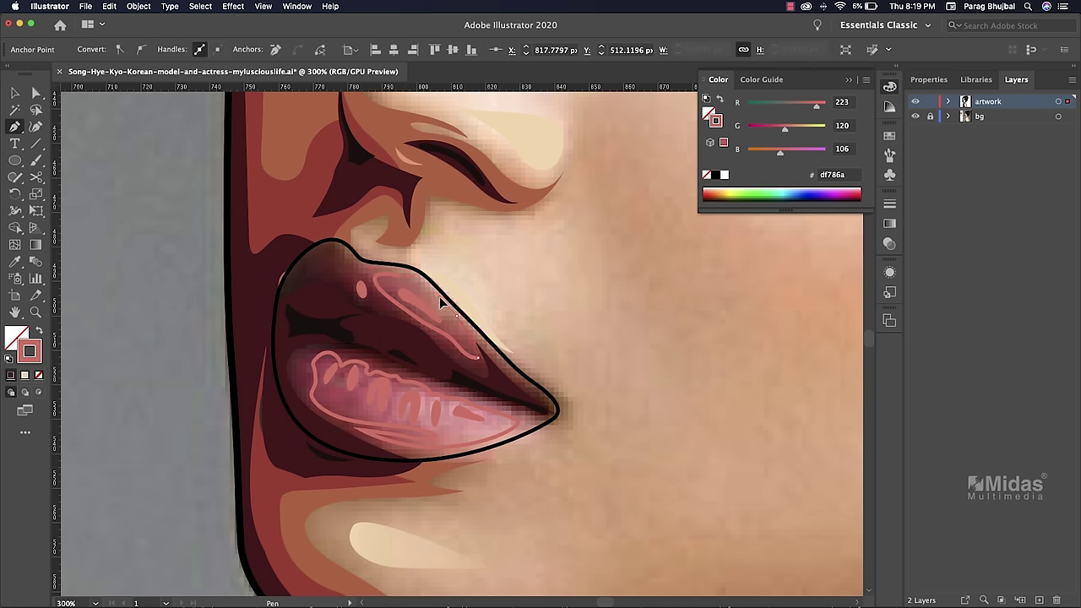
pyautogui.click(14, 92)
# Step: Sample the red swatch colour and apply it to the lips shape
pyautogui.hotkey('ctrl', '-')
pyautogui.hotkey('ctrl', '-')
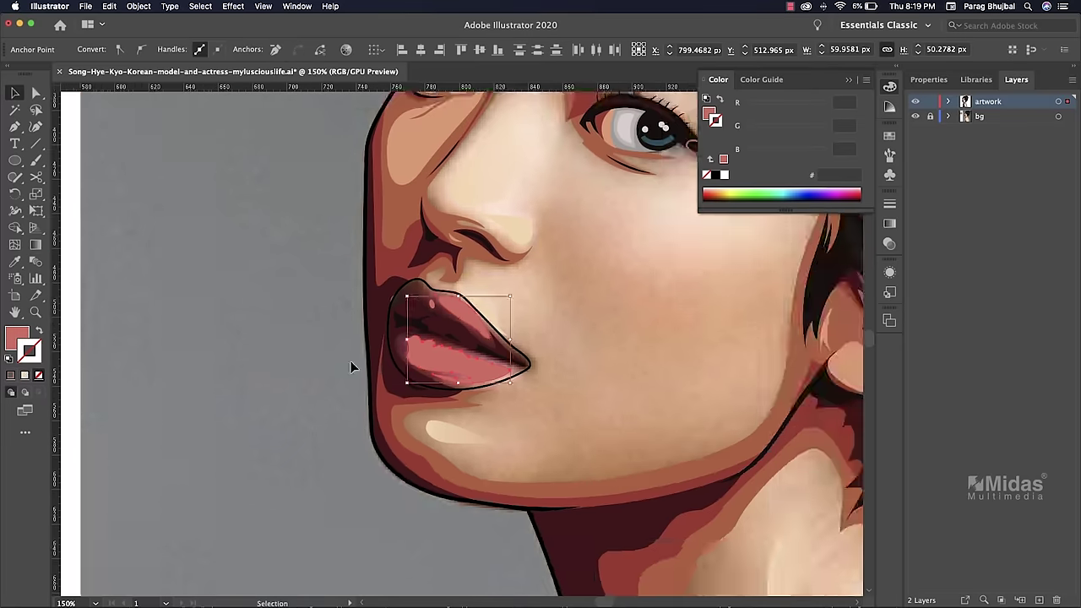
pyautogui.hscroll(-5, 355, 366)
pyautogui.scroll(3, 355, 366)
pyautogui.press('i')
pyautogui.click(180, 193)
pyautogui.hscroll(5, 338, 211)
pyautogui.scroll(-3, 338, 211)
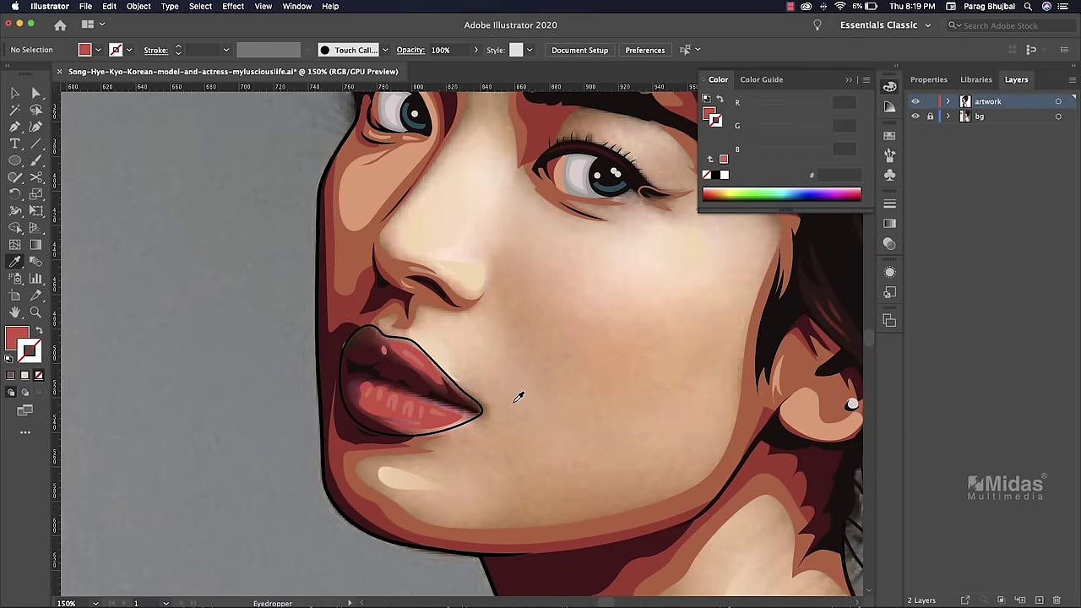
pyautogui.click(14, 92)
pyautogui.click(468, 418)
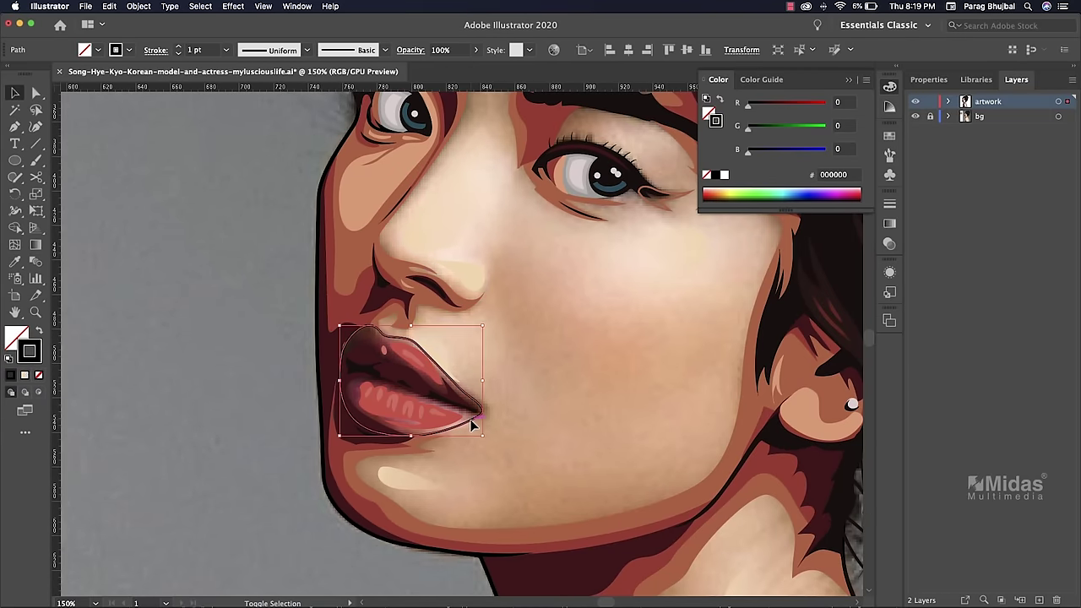
pyautogui.scroll(5, 397, 405)
pyautogui.hscroll(-5, 397, 406)
pyautogui.scroll(-5, 441, 347)
pyautogui.hscroll(5, 441, 346)
# Step: Zoom in on the lips and show the lip path's anchors with Direct Selection
pyautogui.hotkey('ctrl', 'shift', 'a')
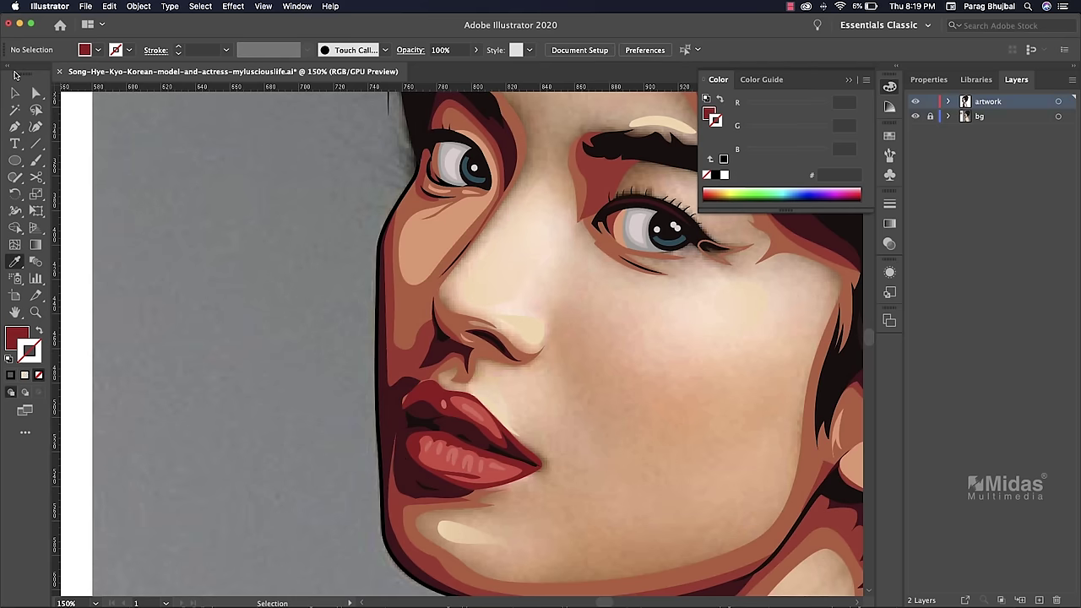
pyautogui.press('v')
pyautogui.scroll(-1, 217, 194)
pyautogui.hotkey('ctrl', '=')
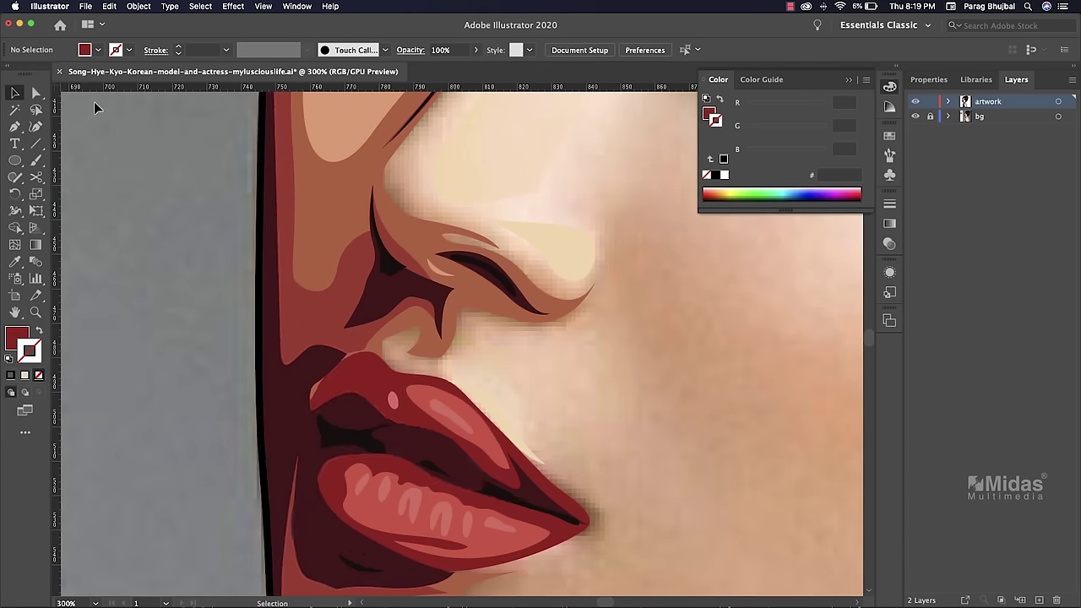
pyautogui.press('a')
pyautogui.click(316, 380)
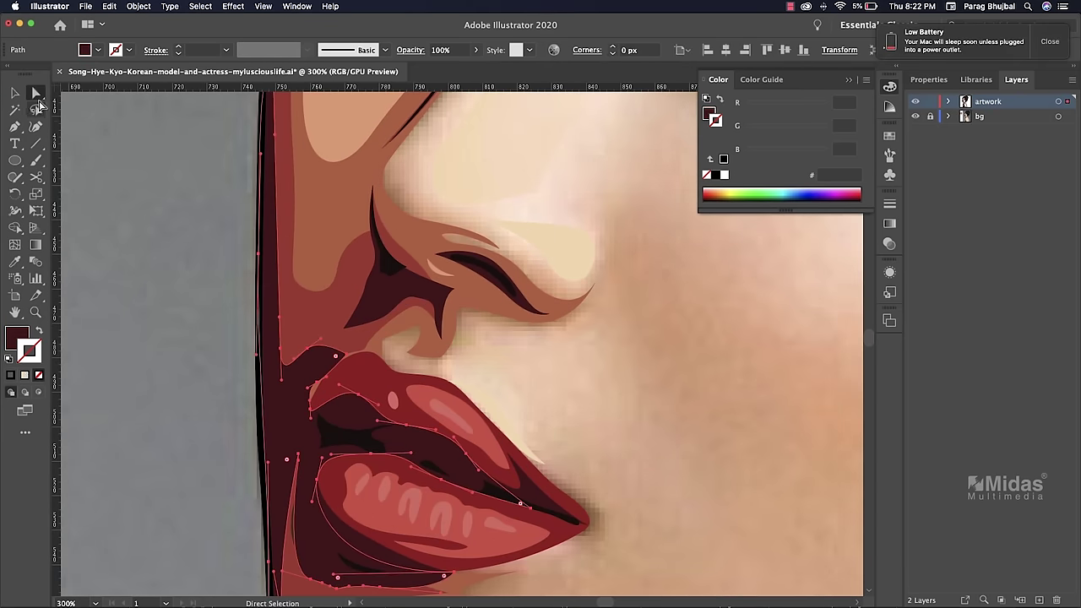
pyautogui.hotkey('ctrl', 'shift', 'a')
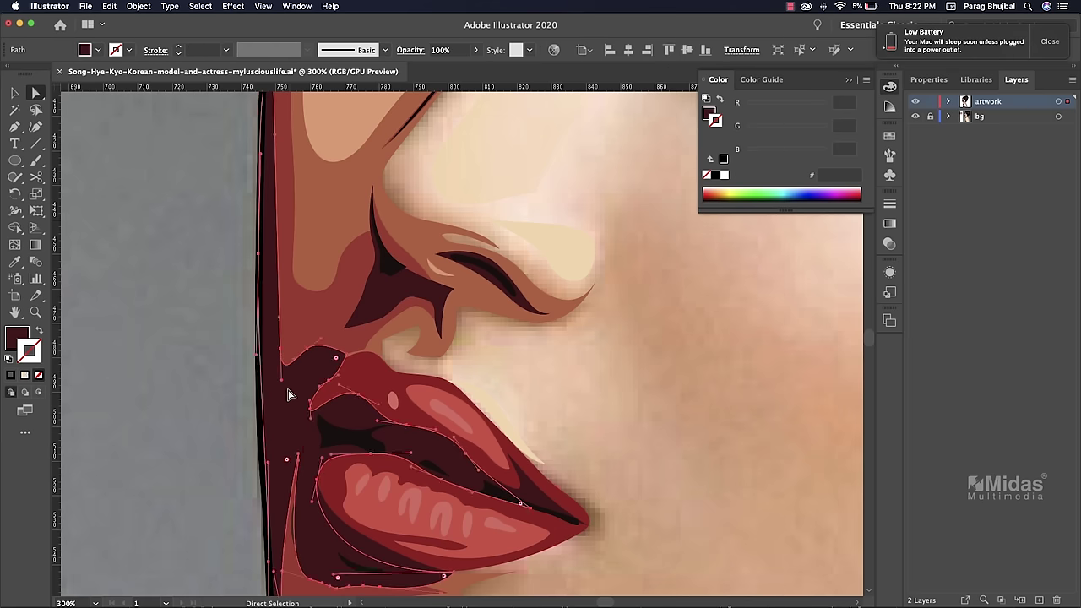
# Step: Adjust the upper-lip corner anchors where the lip meets the cheek
pyautogui.click(380, 384)
pyautogui.click(330, 379)
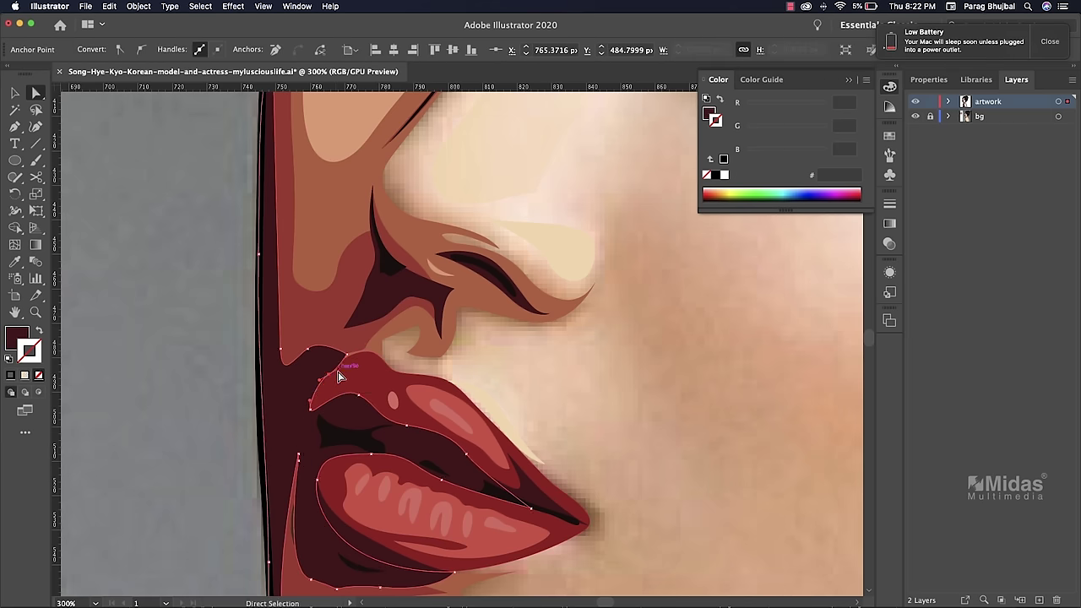
pyautogui.click(205, 374)
pyautogui.click(346, 361)
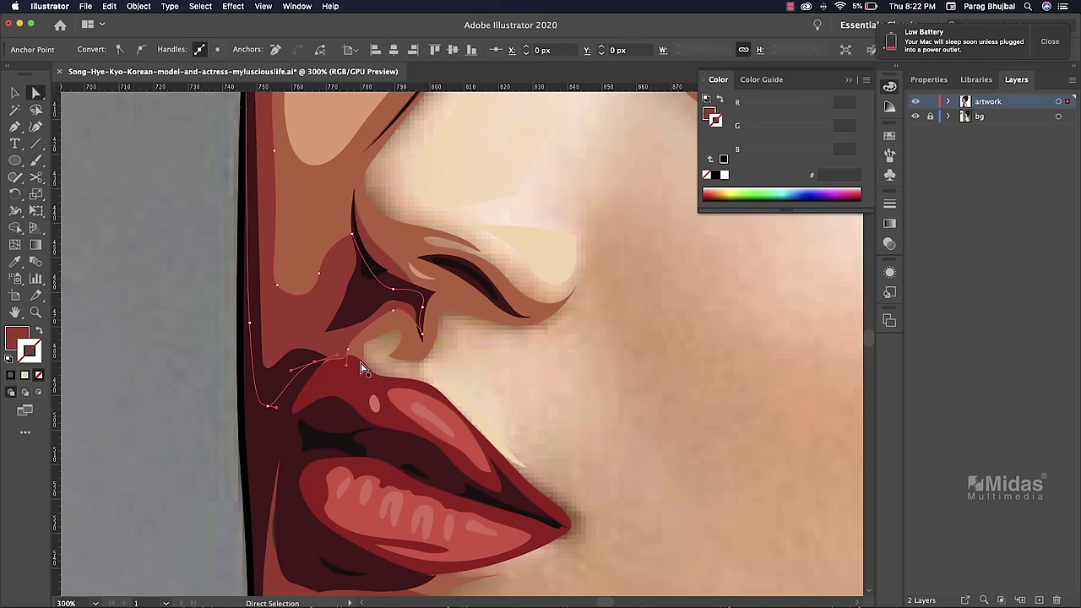
pyautogui.click(330, 361)
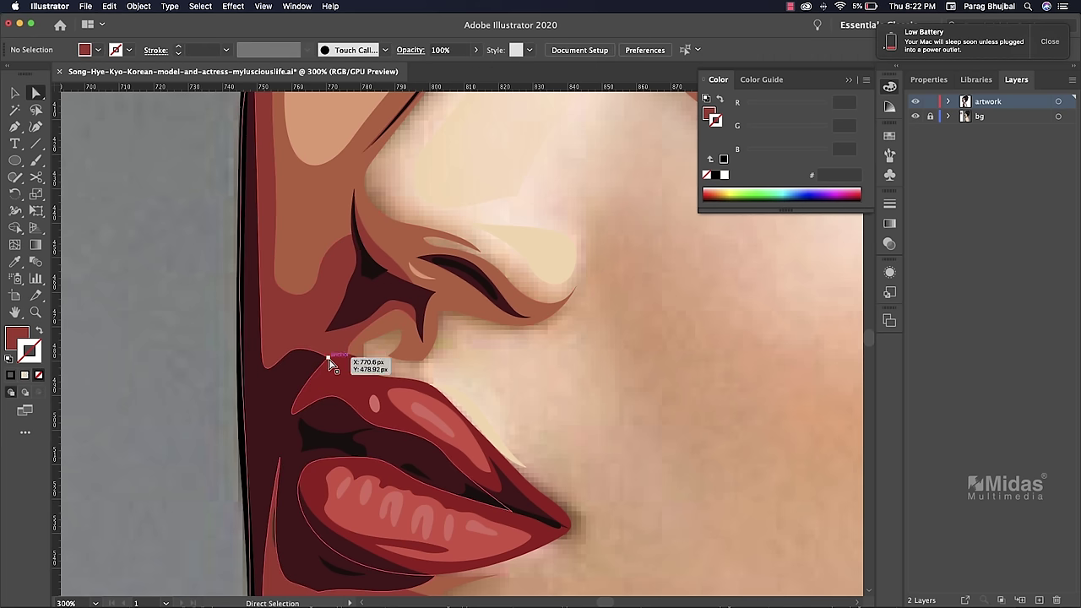
pyautogui.click(313, 385)
pyautogui.click(217, 386)
pyautogui.scroll(-2, 224, 345)
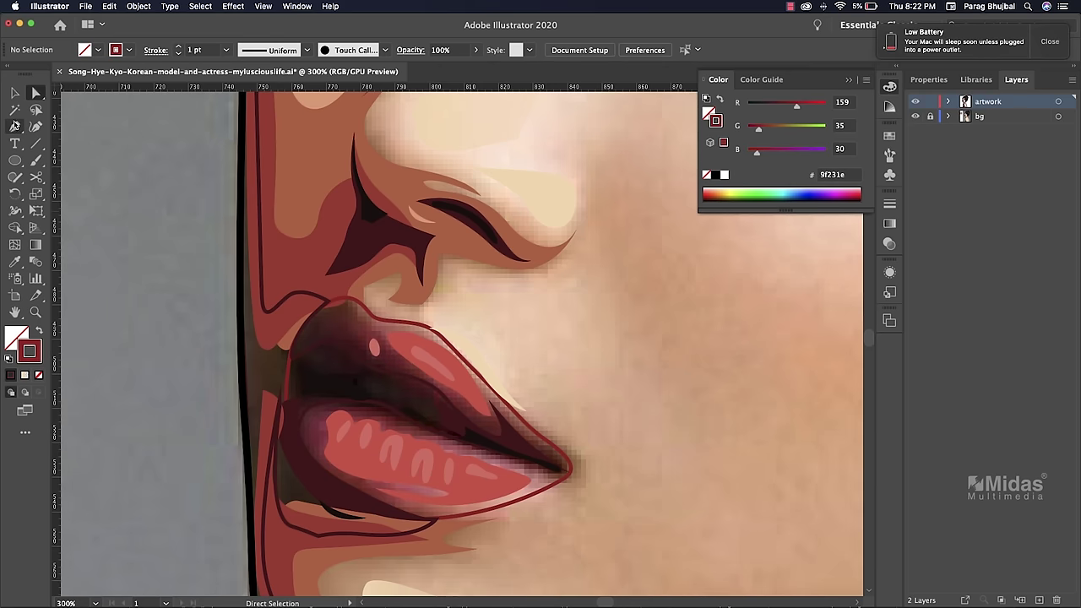
# Step: Pen-draw small curved shapes in the gap between the lips
pyautogui.click(13, 125)
pyautogui.moveTo(364, 386); pyautogui.dragTo(383, 405)
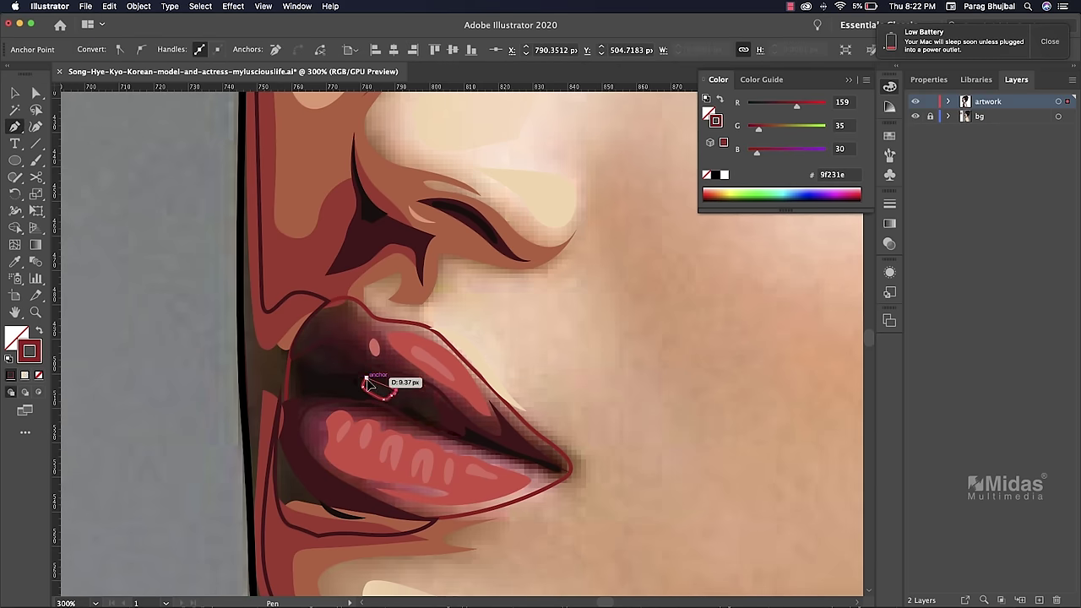
pyautogui.click(368, 384)
pyautogui.moveTo(433, 416)
pyautogui.mouseDown()
pyautogui.moveTo(450, 426)
pyautogui.moveTo(437, 424)
pyautogui.mouseUp()
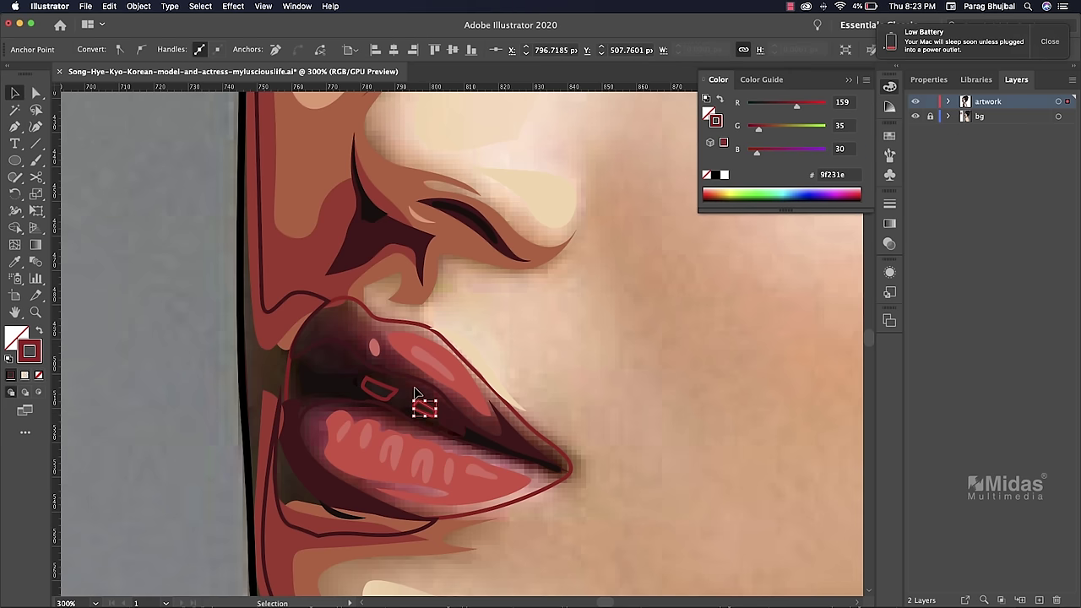
# Step: Give the small between-lip shapes a dark maroon 68192a fill
pyautogui.press('i')
pyautogui.click(422, 405)
pyautogui.scroll(-3, 404, 435)
pyautogui.press('v')
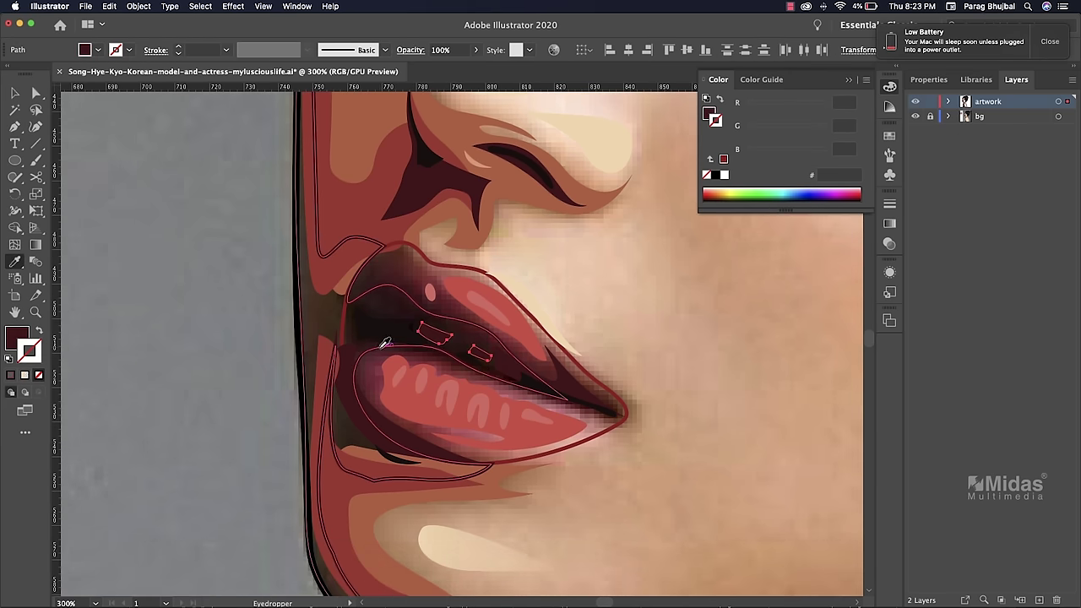
pyautogui.click(435, 264)
pyautogui.moveTo(627, 434); pyautogui.dragTo(329, 250)
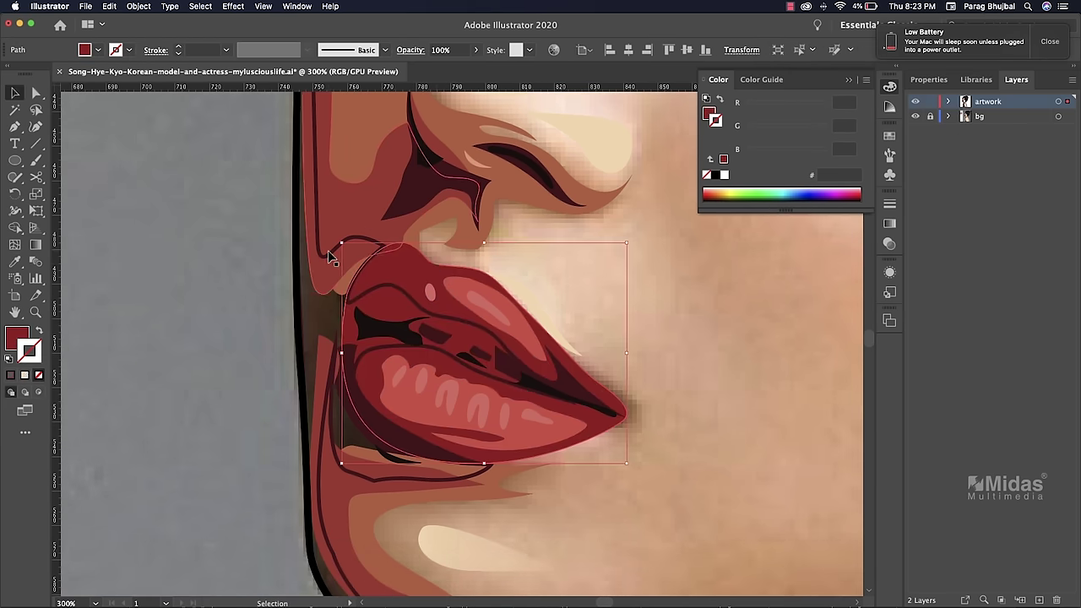
pyautogui.scroll(3, 329, 250)
pyautogui.click(427, 429)
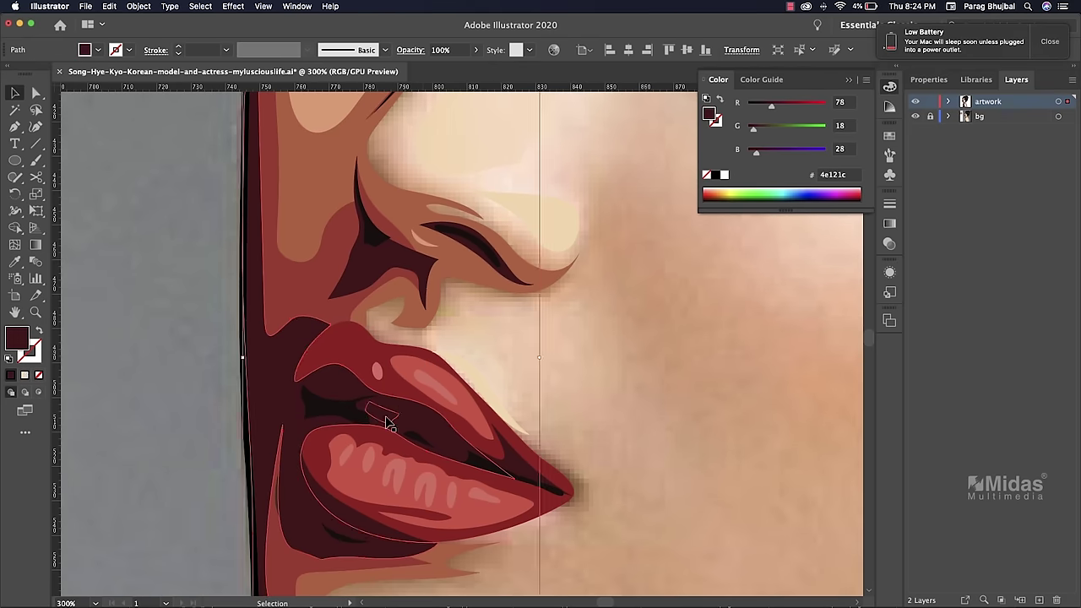
pyautogui.doubleClick(709, 112)
pyautogui.press('Return')
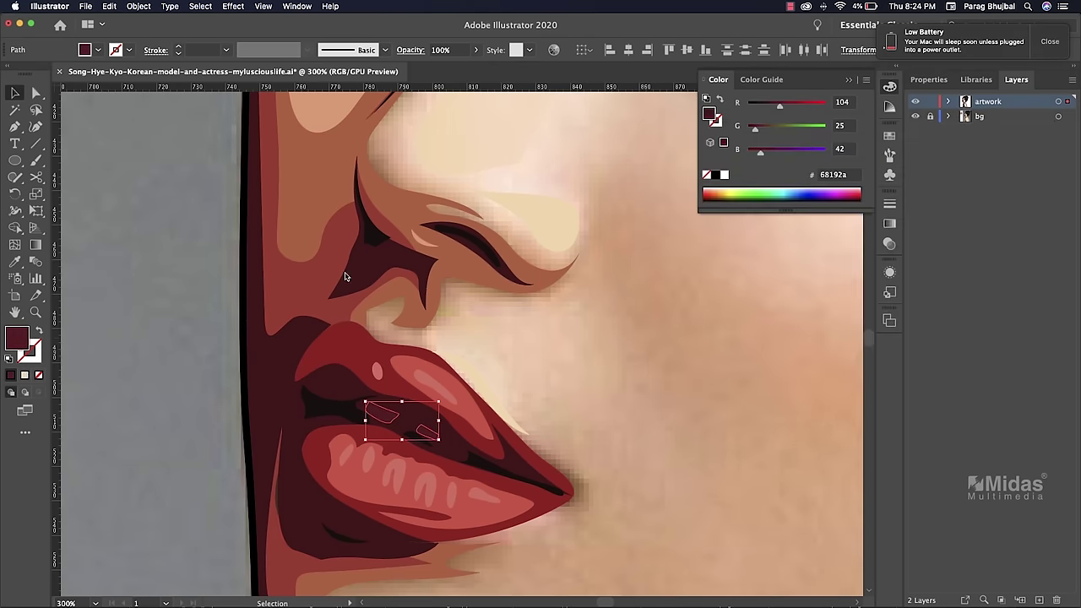
# Step: Start a new dark shading path below the lower lip
pyautogui.press('p')
pyautogui.moveTo(413, 415); pyautogui.dragTo(422, 416)
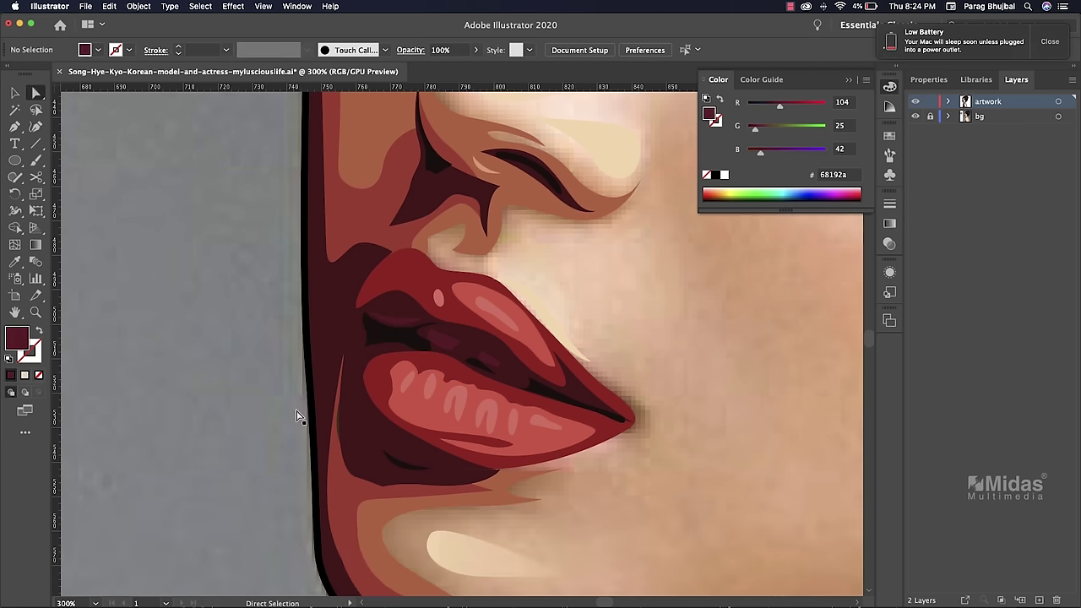
pyautogui.moveTo(365, 469); pyautogui.dragTo(386, 483)
pyautogui.keyDown('super'); pyautogui.click(386, 482); pyautogui.keyUp('super')
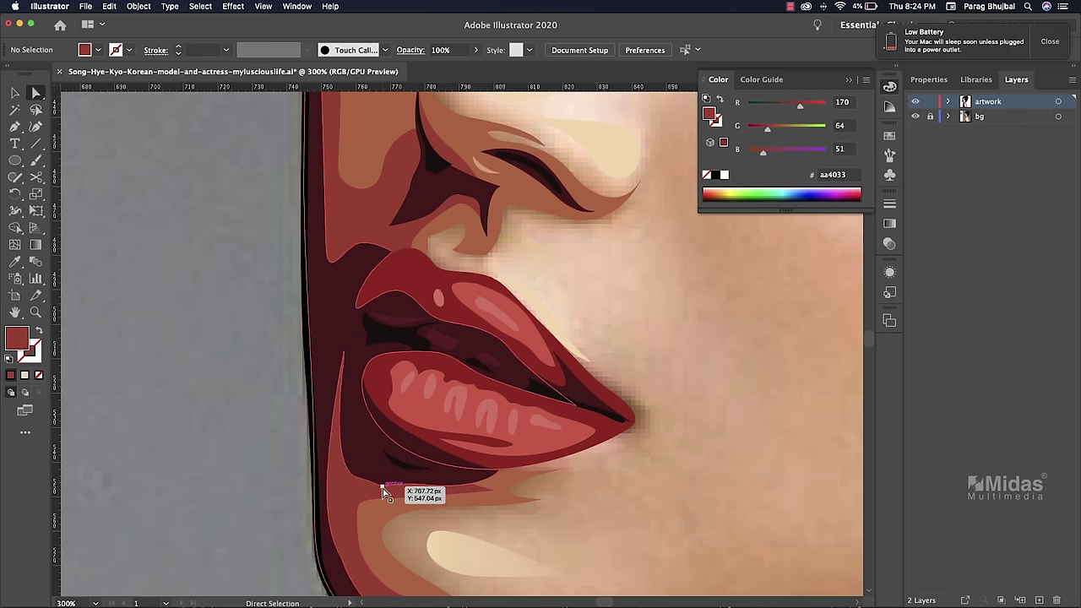
# Step: Draw a curved shading shape on the cheek and move its stroke colour into the fill
pyautogui.press('super+minus')
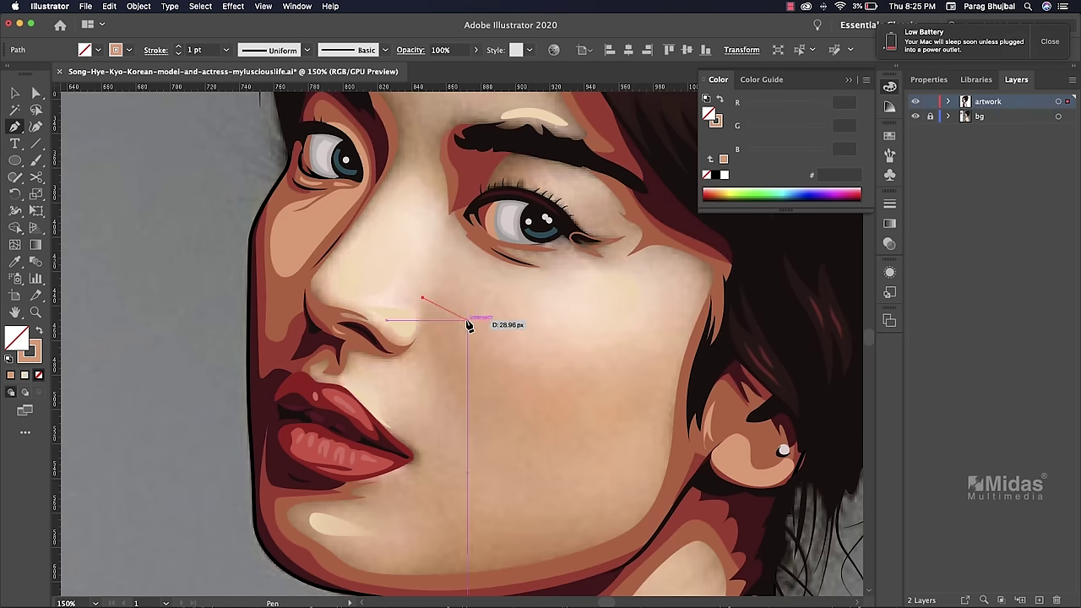
pyautogui.click(575, 364)
pyautogui.moveTo(467, 329)
pyautogui.mouseDown()
pyautogui.moveTo(482, 355)
pyautogui.moveTo(412, 346)
pyautogui.mouseUp()
pyautogui.keyDown('super'); pyautogui.click(431, 329); pyautogui.keyUp('super')
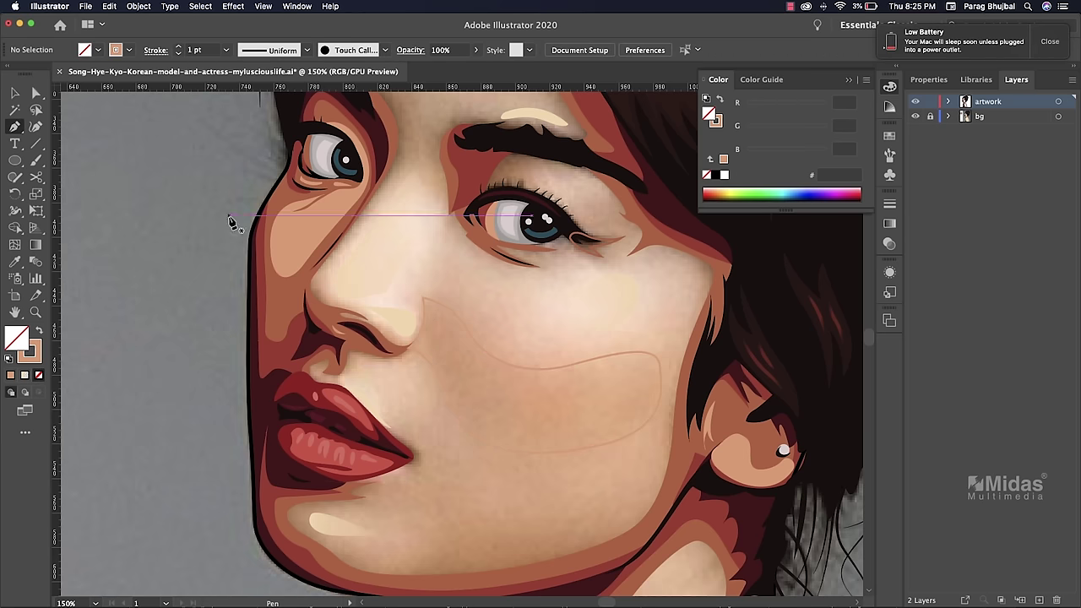
pyautogui.click(426, 376)
pyautogui.hotkey('shift', 'x')
# Step: Fill the cheek shape with a pink gradient, pink at both ends
pyautogui.press('super+minus')
pyautogui.press('super+minus')
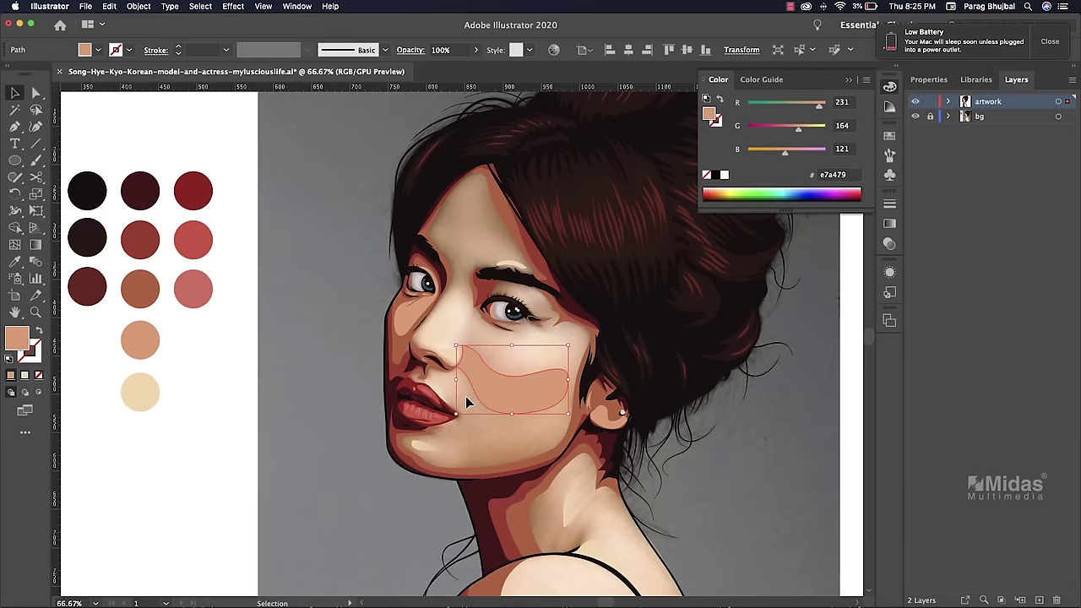
pyautogui.click(201, 272)
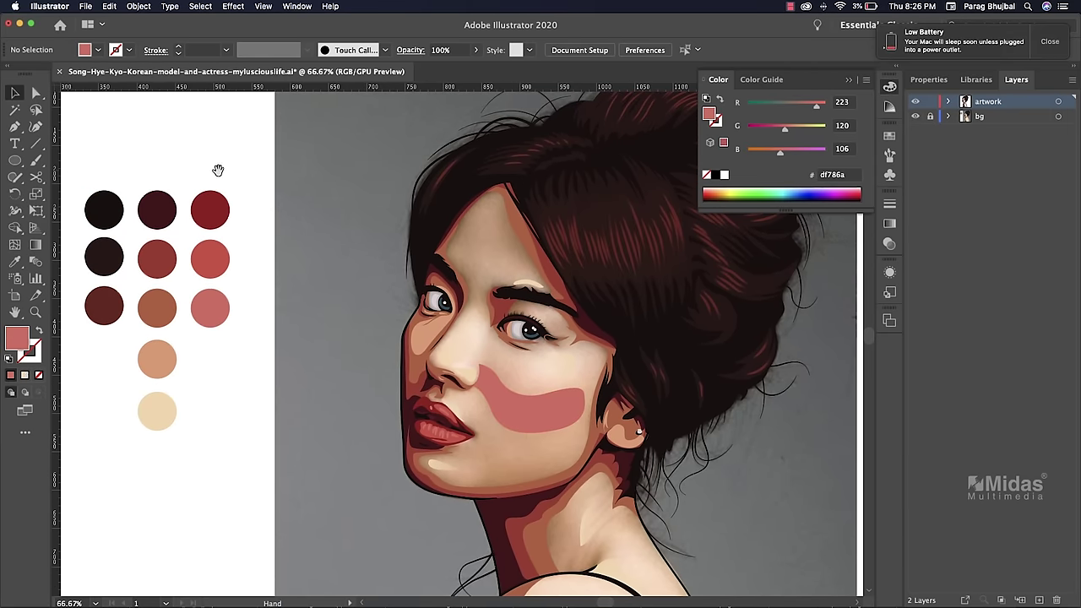
pyautogui.click(157, 411)
pyautogui.click(889, 223)
pyautogui.click(210, 308)
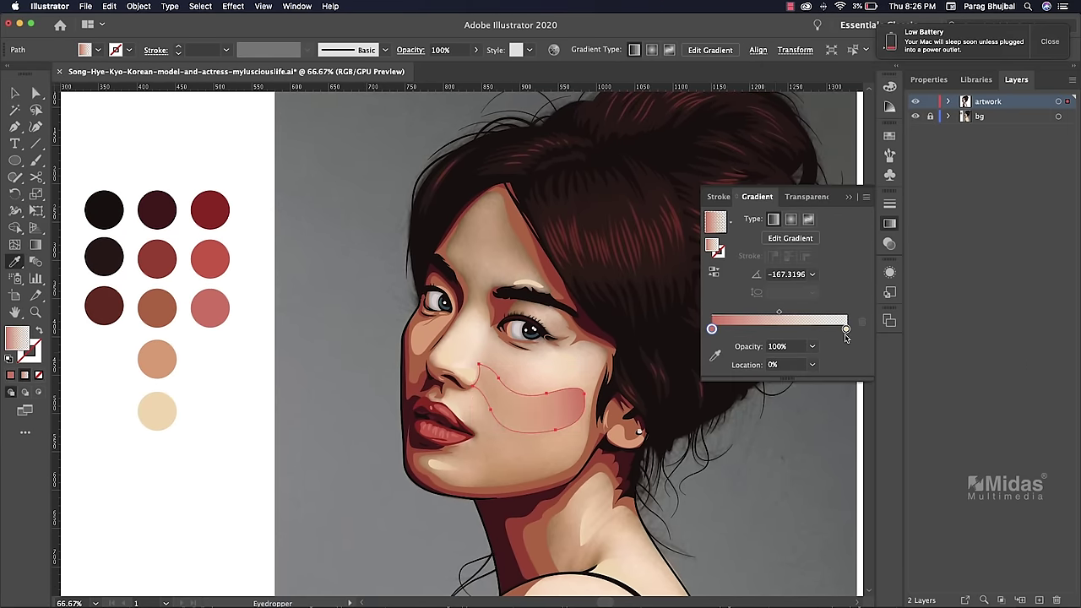
pyautogui.click(222, 298)
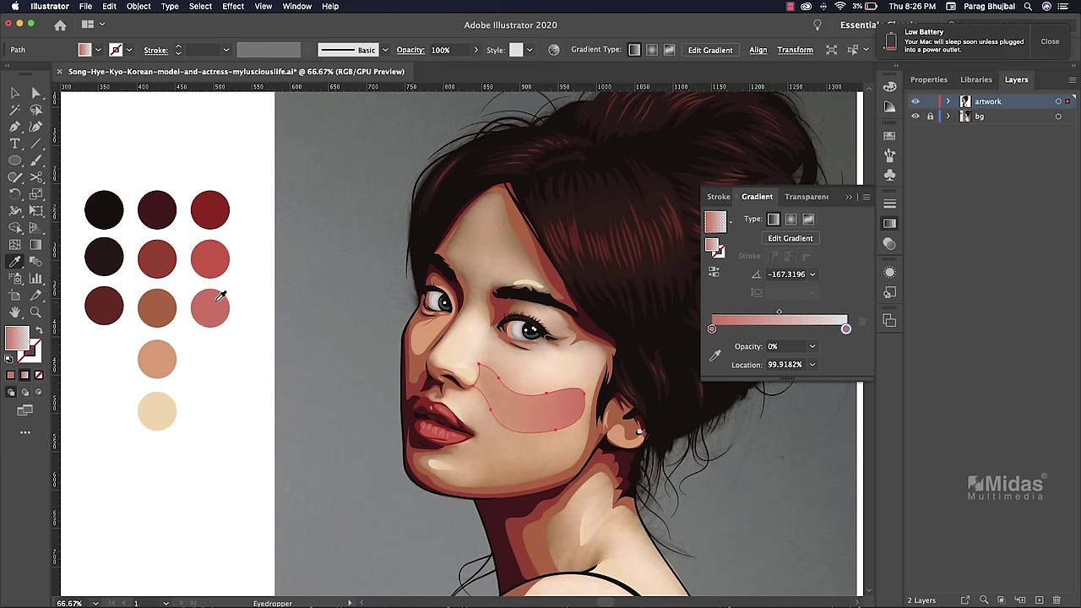
# Step: Angle the cheek gradient across the cheek and set its starting colour to 80% opacity
pyautogui.press('g')
pyautogui.moveTo(479, 351); pyautogui.dragTo(547, 393)
pyautogui.moveTo(473, 365); pyautogui.dragTo(477, 363)
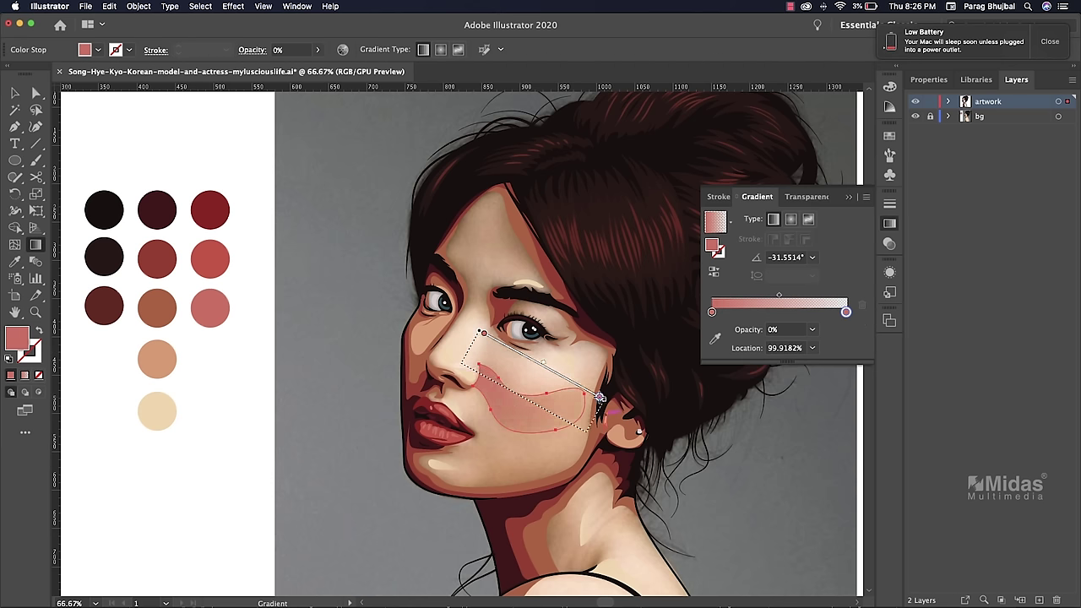
pyautogui.click(812, 329)
pyautogui.click(819, 476)
pyautogui.click(12, 92)
pyautogui.scroll(-2, 245, 167)
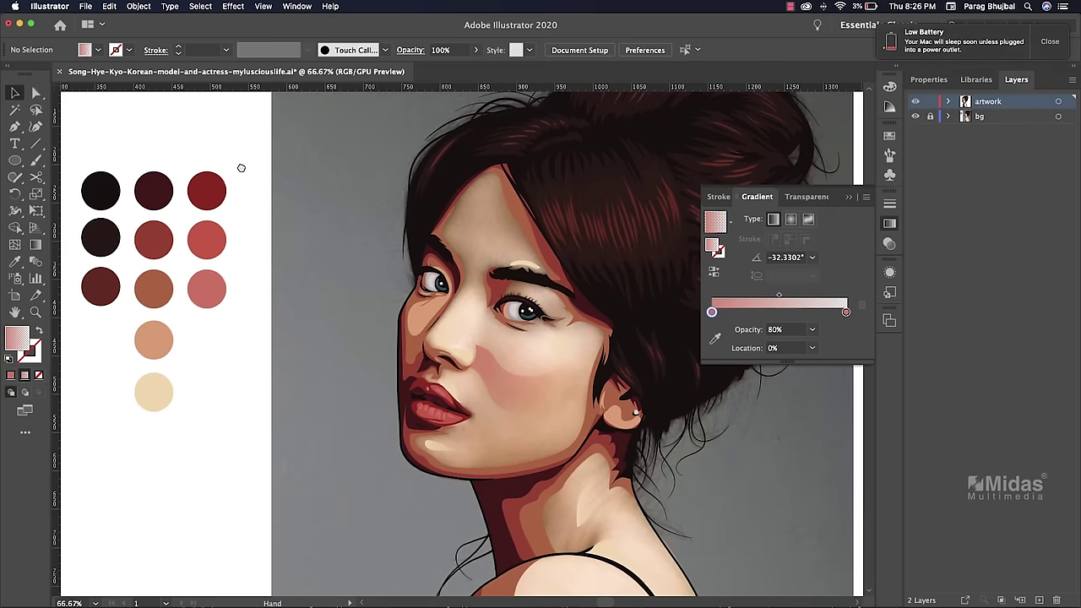
pyautogui.scroll(-4, 338, 203)
pyautogui.hscroll(4, 338, 202)
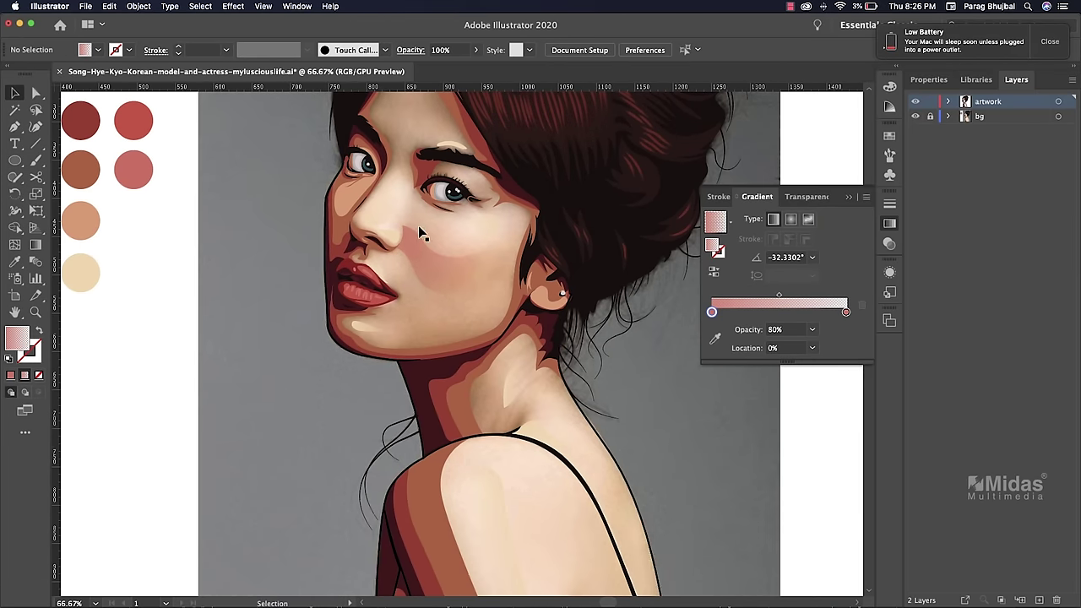
pyautogui.press('super+minus')
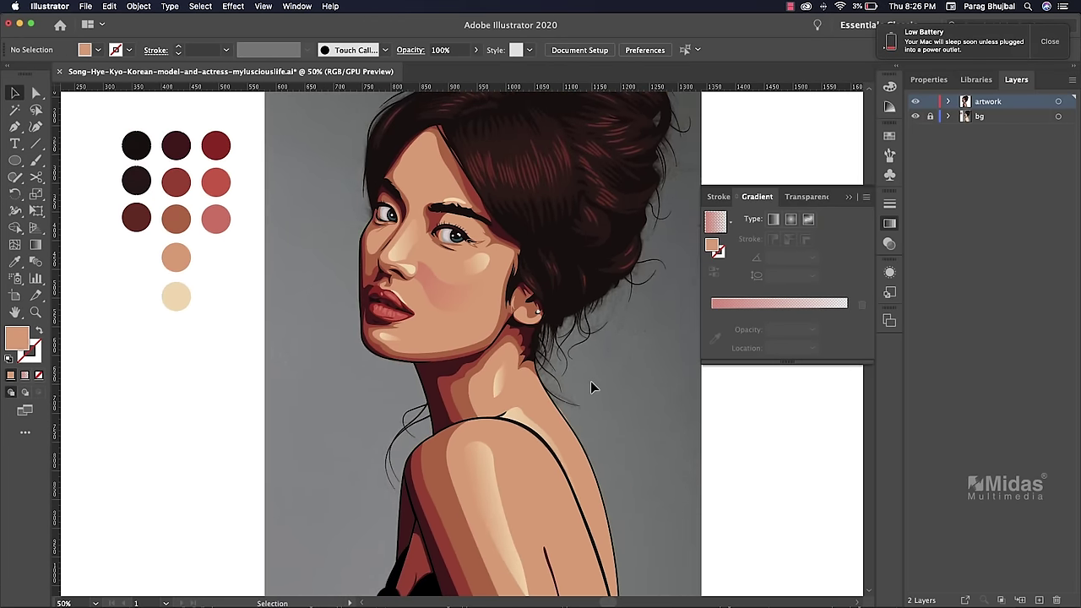
# Step: Fill the nose highlight with a cream fading gradient sampled from the artwork
pyautogui.scroll(5, 610, 309)
pyautogui.click(323, 188)
pyautogui.scroll(-2, 323, 188)
pyautogui.press('i')
pyautogui.click(599, 330)
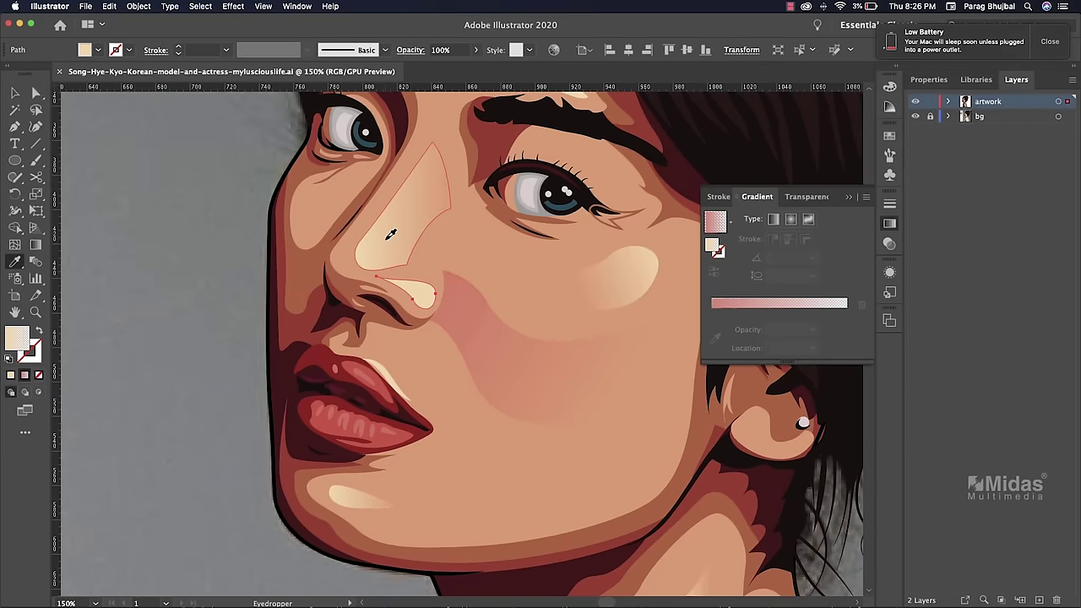
pyautogui.press('.')
# Step: Reselect the nose highlight to check its cream gradient
pyautogui.press('v')
pyautogui.scroll(2, 338, 253)
pyautogui.click(133, 211)
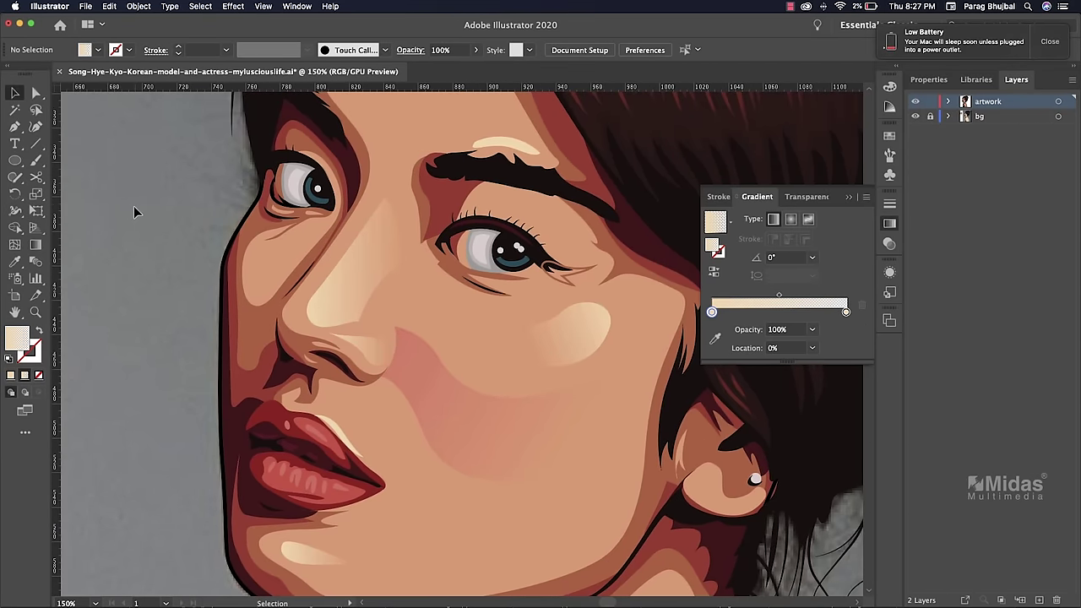
pyautogui.click(357, 284)
pyautogui.click(116, 140)
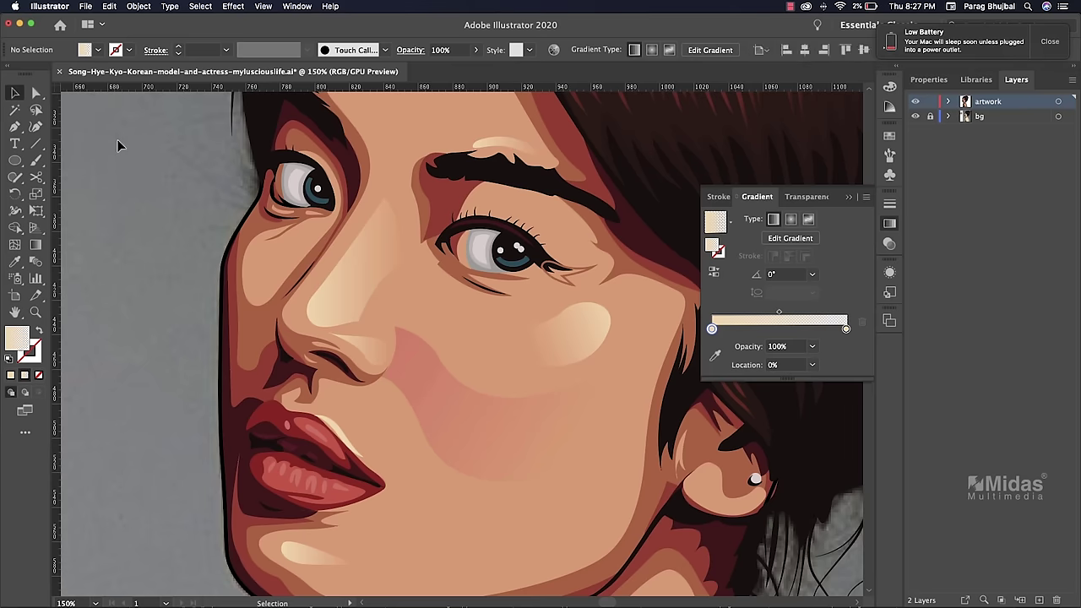
pyautogui.scroll(-5, 160, 97)
pyautogui.scroll(-5, 485, 317)
pyautogui.hscroll(3, 484, 317)
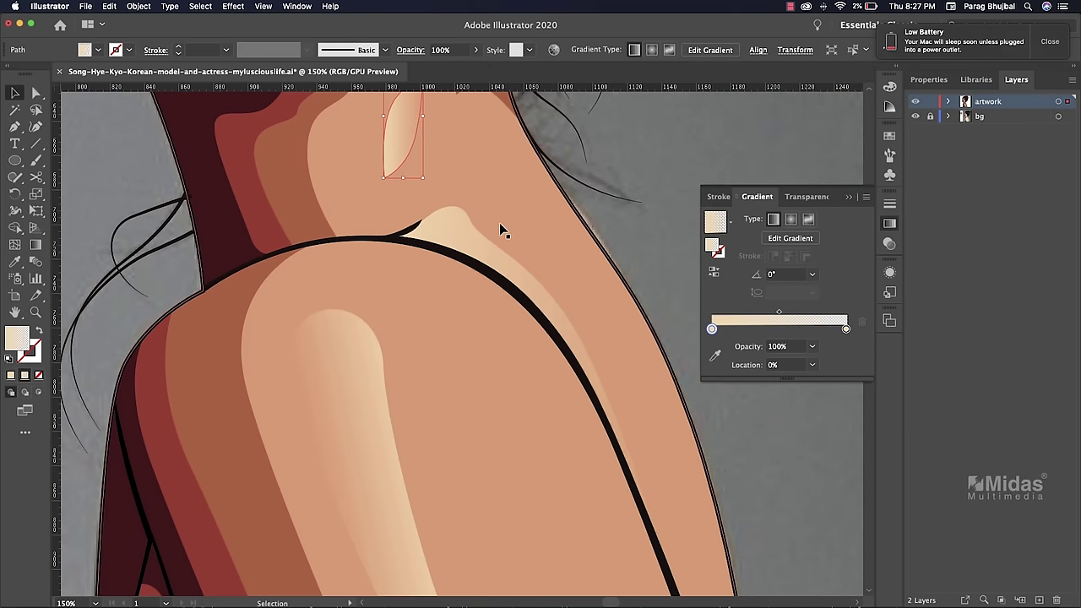
# Step: Redraw the shoulder highlight's cream gradient at about -160° down the shoulder
pyautogui.click(474, 244)
pyautogui.press('g')
pyautogui.moveTo(476, 290)
pyautogui.mouseDown()
pyautogui.moveTo(512, 234)
pyautogui.moveTo(582, 321)
pyautogui.mouseUp()
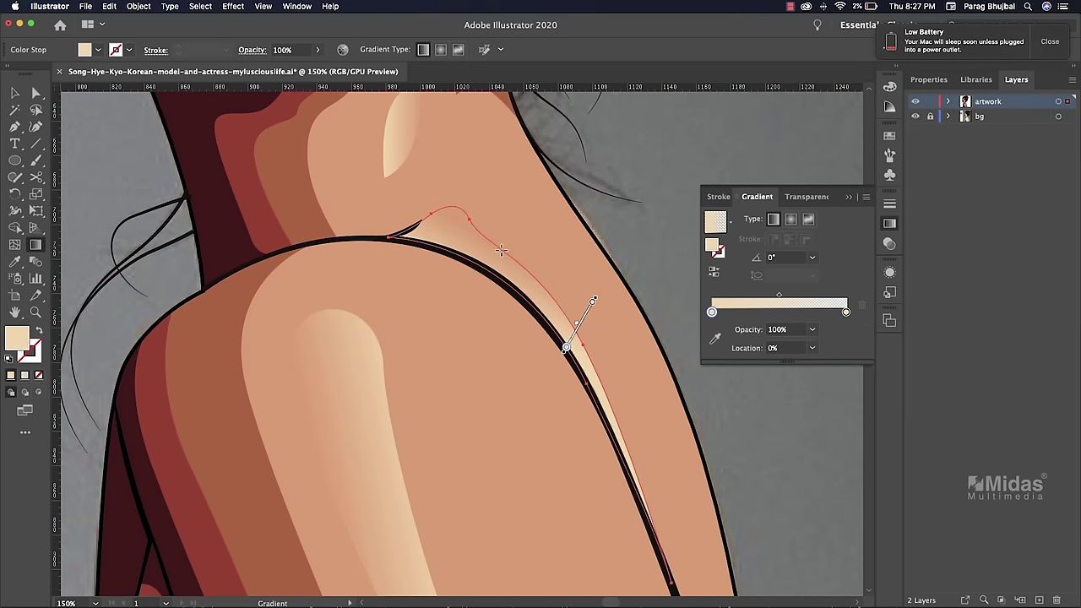
pyautogui.press('v')
pyautogui.click(657, 217)
pyautogui.scroll(-5, 657, 218)
pyautogui.click(369, 321)
pyautogui.press('g')
pyautogui.moveTo(337, 430)
pyautogui.mouseDown()
pyautogui.moveTo(446, 403)
pyautogui.moveTo(391, 417)
pyautogui.mouseUp()
pyautogui.scroll(-1, 281, 300)
pyautogui.hotkey('ctrl', 'shift', 'a')
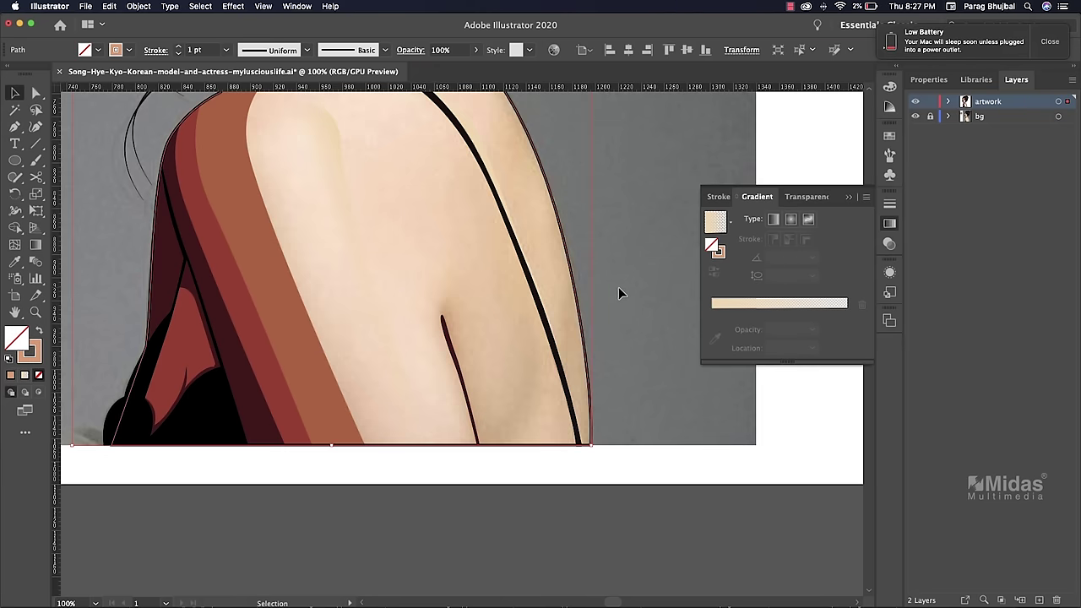
# Step: Draw a small closed filled shadow shape along the lower-back crease line
pyautogui.press('p')
pyautogui.click(466, 443)
pyautogui.moveTo(447, 365); pyautogui.dragTo(437, 333)
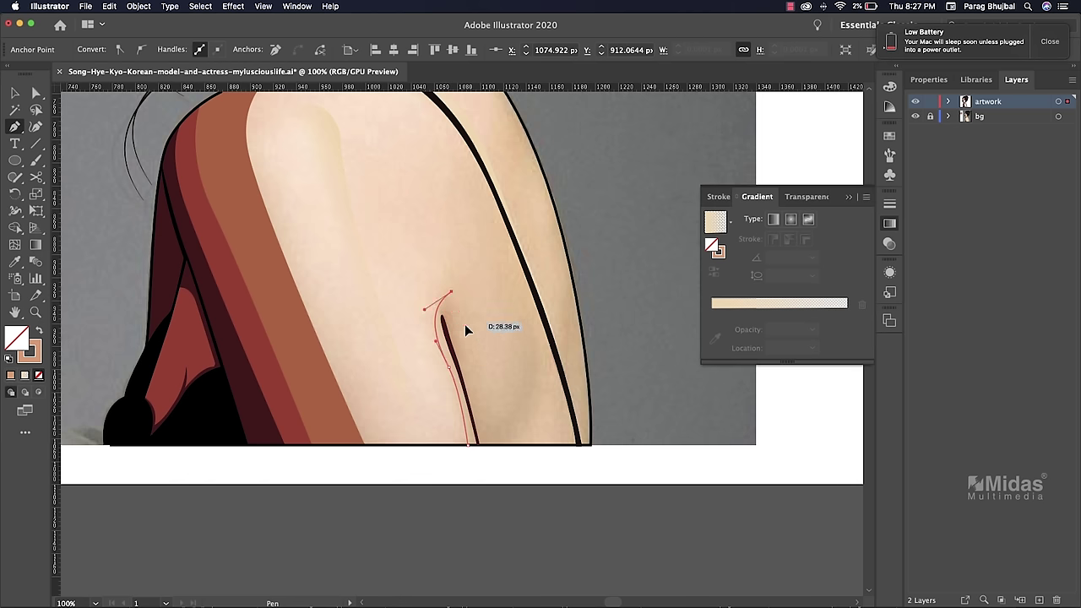
pyautogui.click(485, 384)
pyautogui.click(471, 447)
pyautogui.hotkey('shift', 'x')
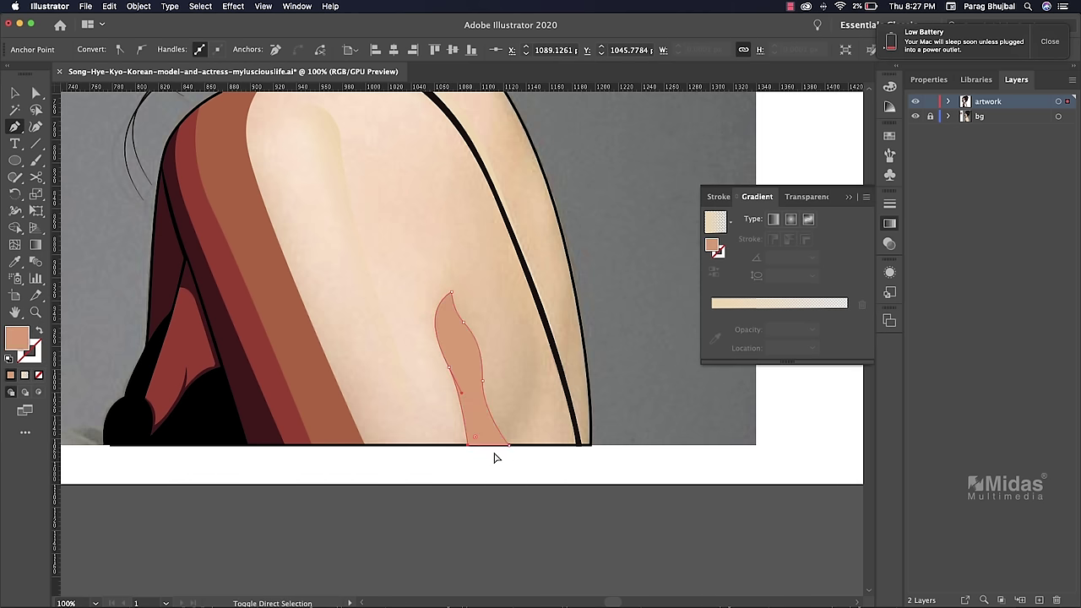
# Step: Deselect the shadow shape and zoom out to view the full portrait
pyautogui.press('v')
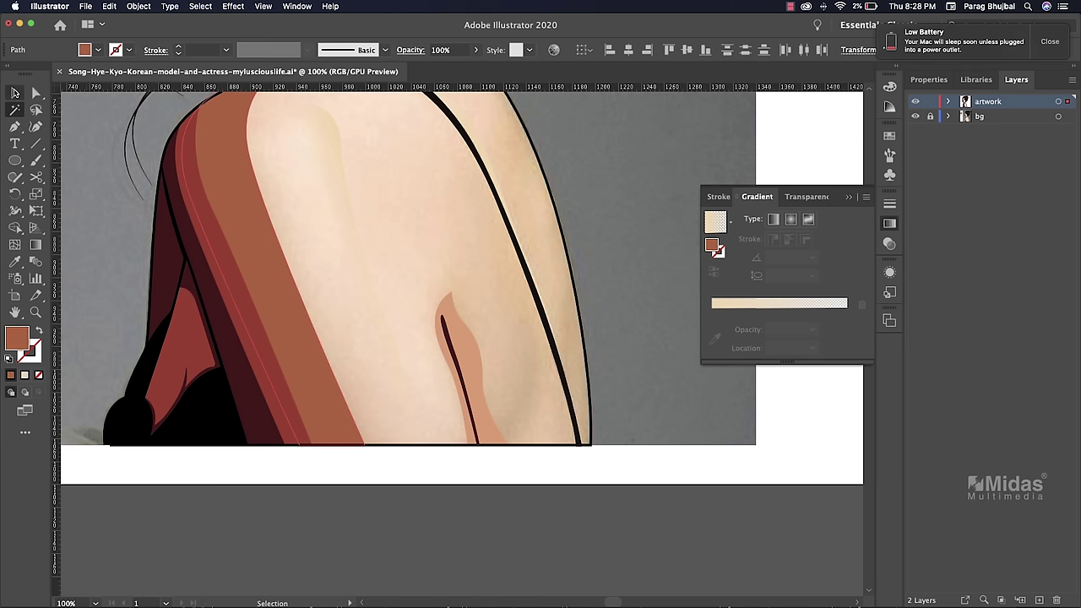
pyautogui.press('v')
pyautogui.click(458, 338)
pyautogui.scroll(2, 570, 235)
pyautogui.scroll(3, 570, 235)
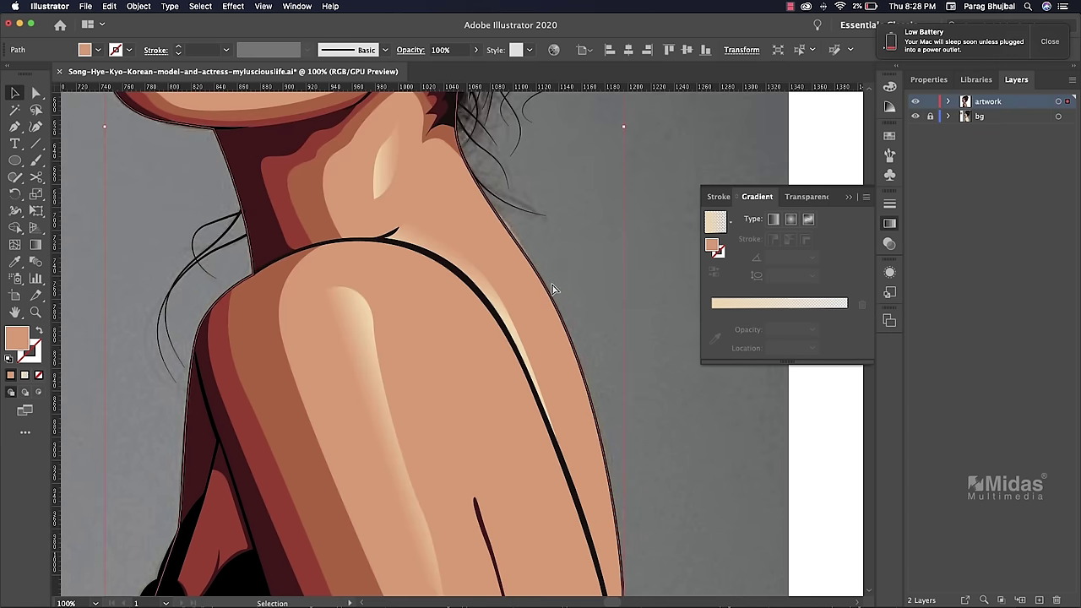
pyautogui.click(668, 285)
pyautogui.hotkey('ctrl', '-')
pyautogui.moveTo(613, 345); pyautogui.dragTo(644, 377)
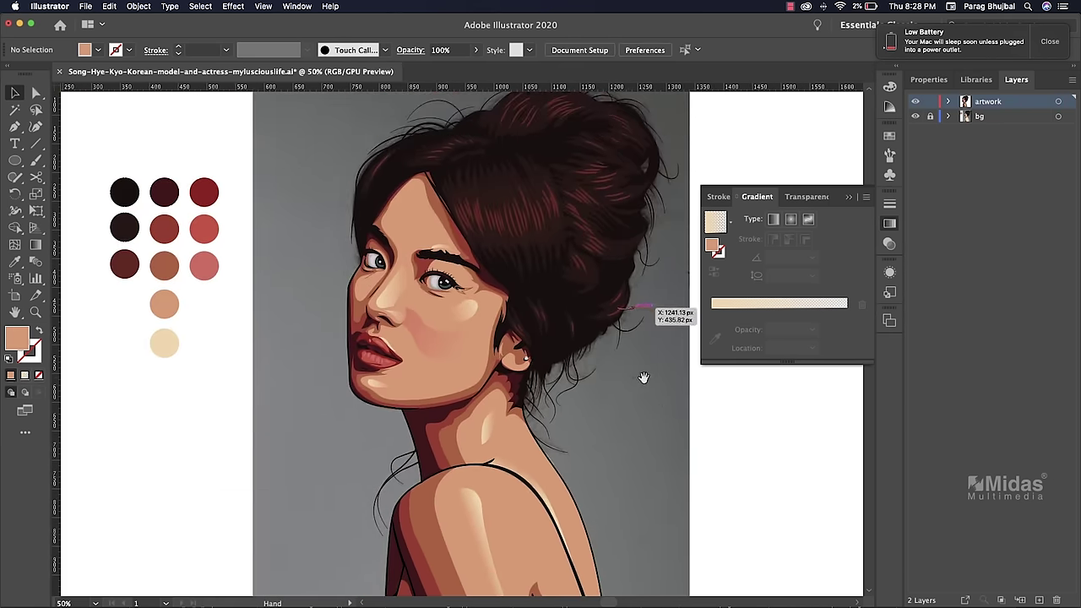
# Step: Check a gradient highlight's opacity options, then select the forehead highlight shape
pyautogui.click(521, 363)
pyautogui.click(811, 329)
pyautogui.click(724, 430)
pyautogui.moveTo(724, 430)
pyautogui.mouseDown()
pyautogui.moveTo(777, 453)
pyautogui.moveTo(715, 454)
pyautogui.mouseUp()
pyautogui.click(432, 235)
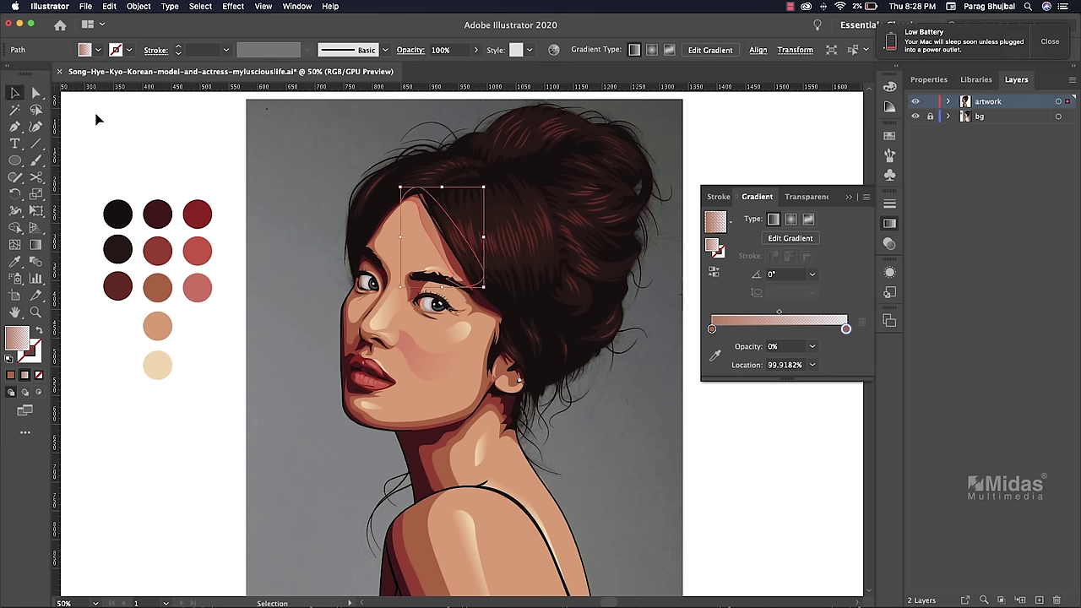
# Step: Redirect the forehead highlight's gradient, then deselect and zoom in on the lips
pyautogui.press('g')
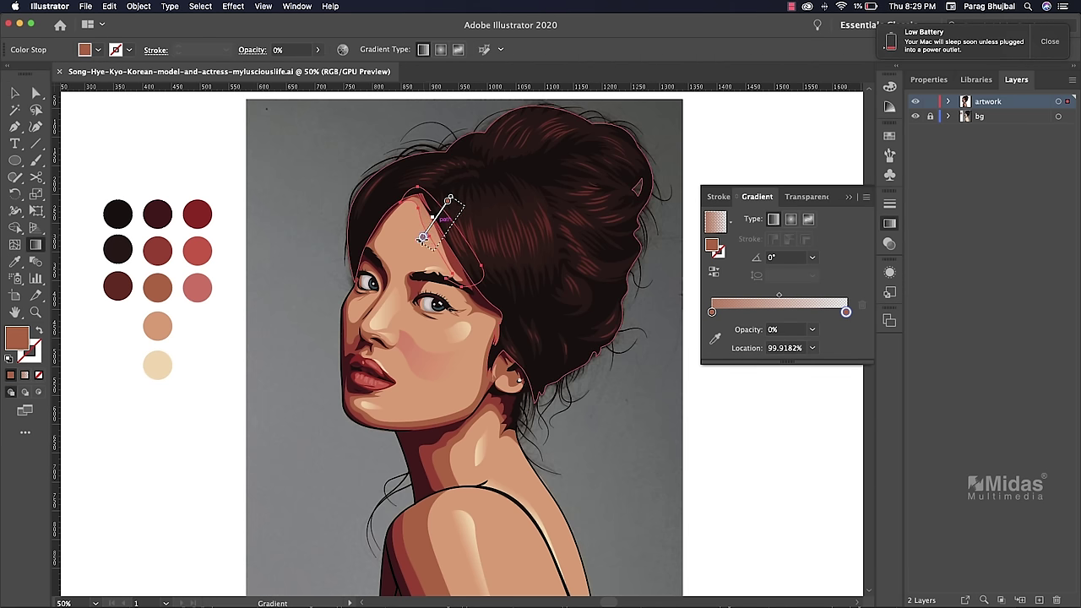
pyautogui.press('v')
pyautogui.click(94, 108)
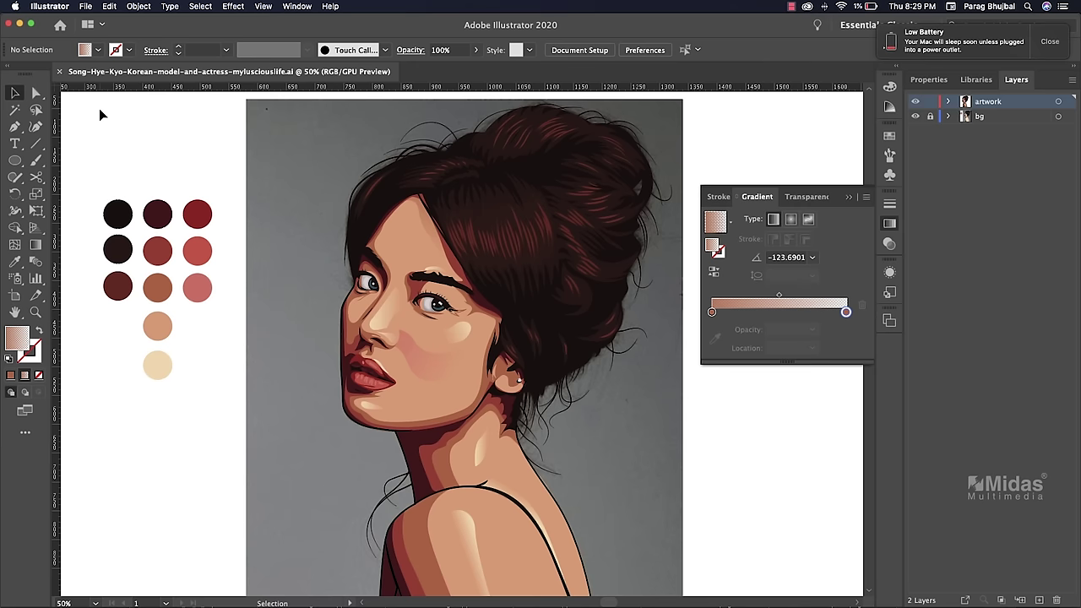
pyautogui.press('super+equal')
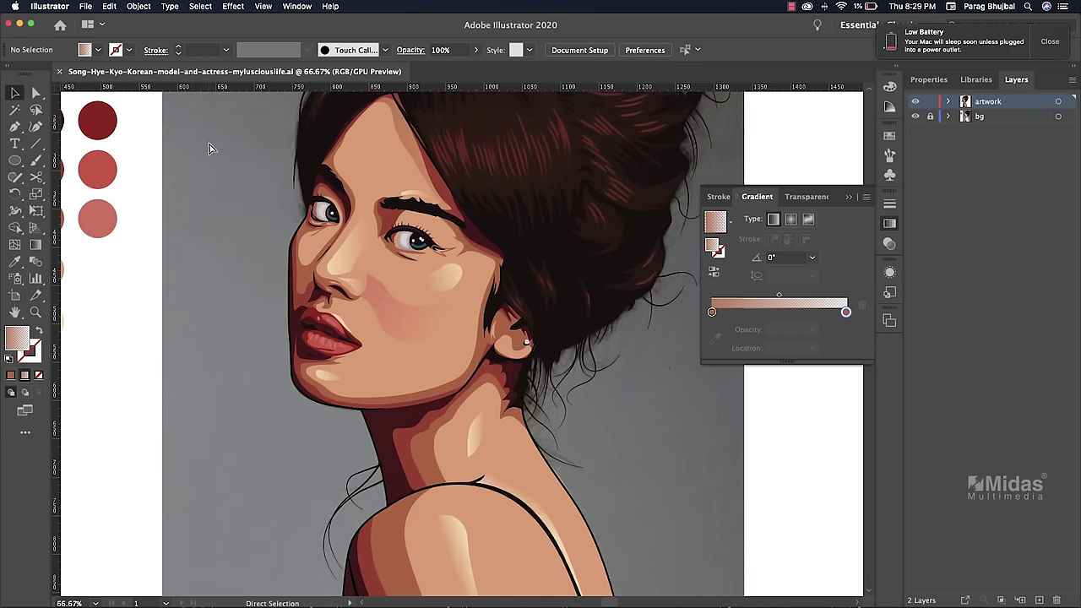
pyautogui.scroll(3, 310, 337)
pyautogui.scroll(3, 310, 338)
# Step: Draw a curved upper-lip highlight shape and reshape one of its anchors
pyautogui.press('p')
pyautogui.moveTo(307, 325)
pyautogui.mouseDown()
pyautogui.moveTo(315, 311)
pyautogui.moveTo(369, 314)
pyautogui.mouseUp()
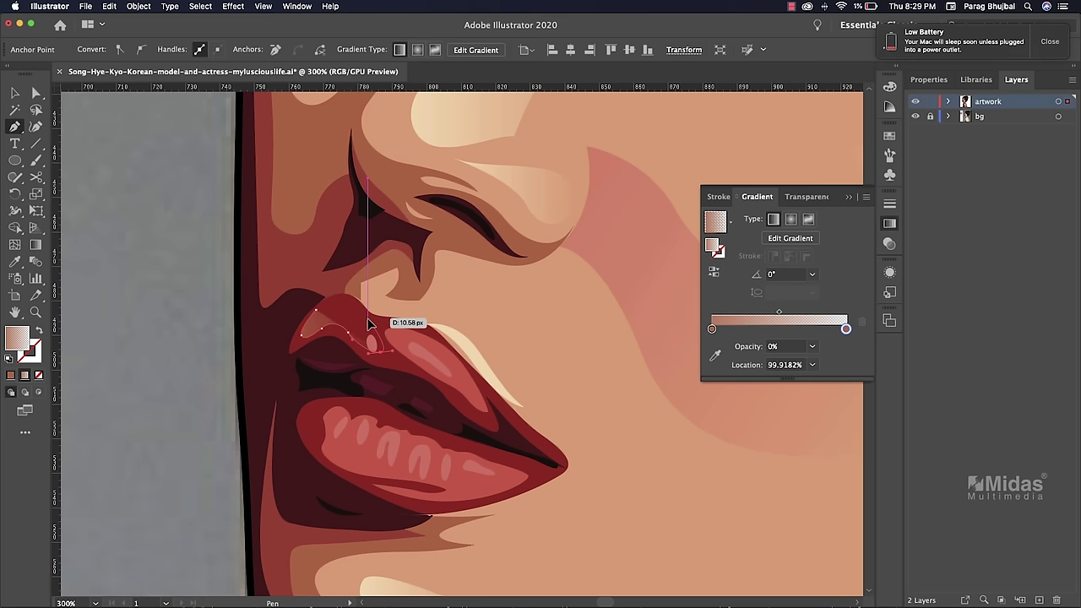
pyautogui.press('v')
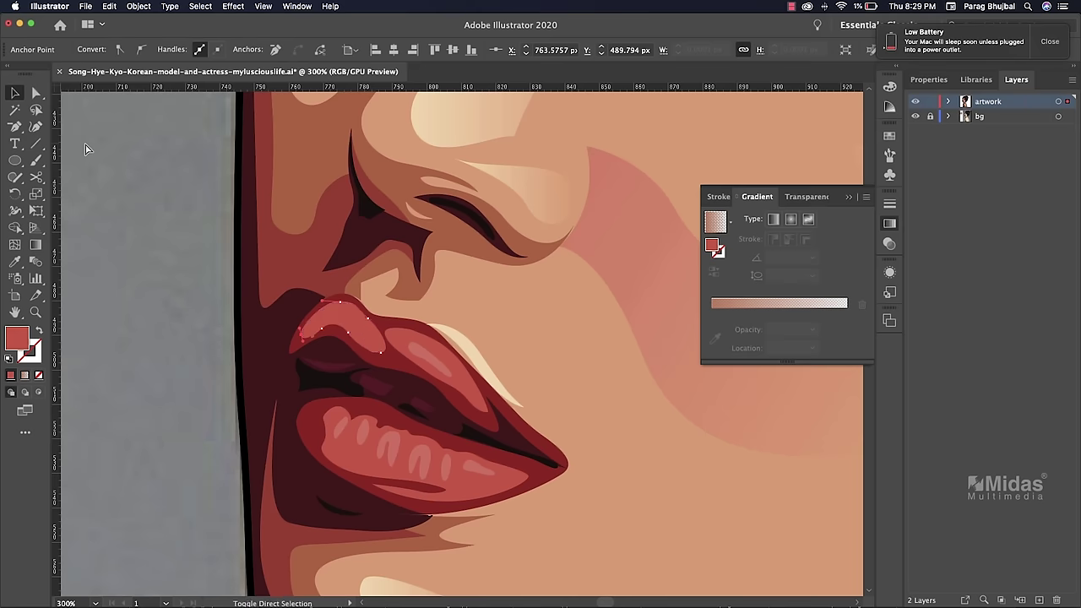
pyautogui.hscroll(5, 87, 144)
pyautogui.scroll(2, 87, 144)
pyautogui.press('a')
pyautogui.moveTo(243, 364); pyautogui.dragTo(260, 390)
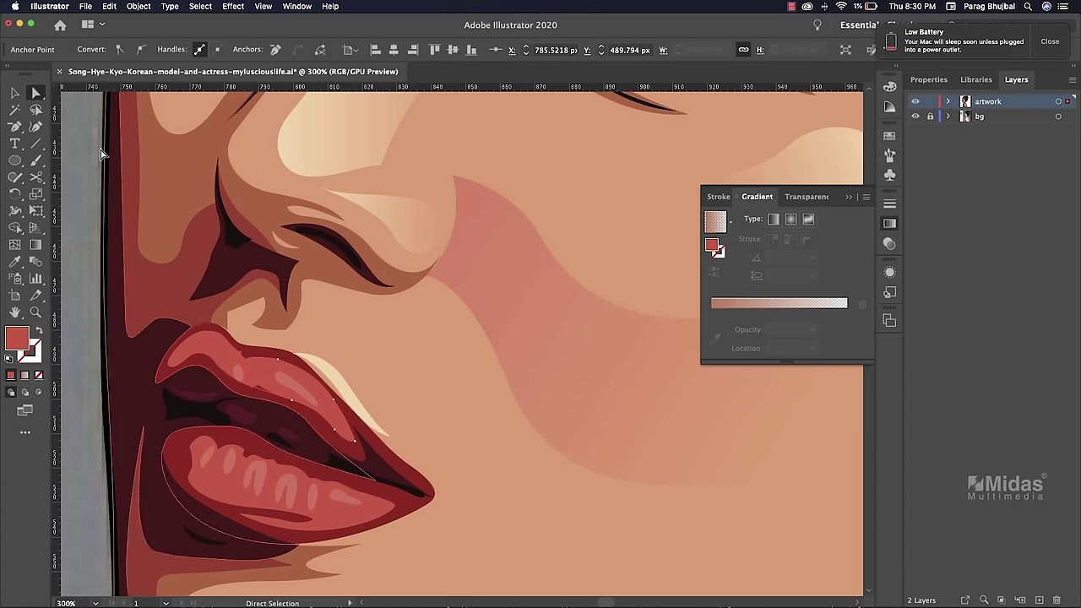
pyautogui.hscroll(-3, 259, 390)
pyautogui.press('v')
# Step: Open the Pathfinder panel and set the upper-lip highlight to 76% opacity
pyautogui.click(296, 6)
pyautogui.click(475, 390)
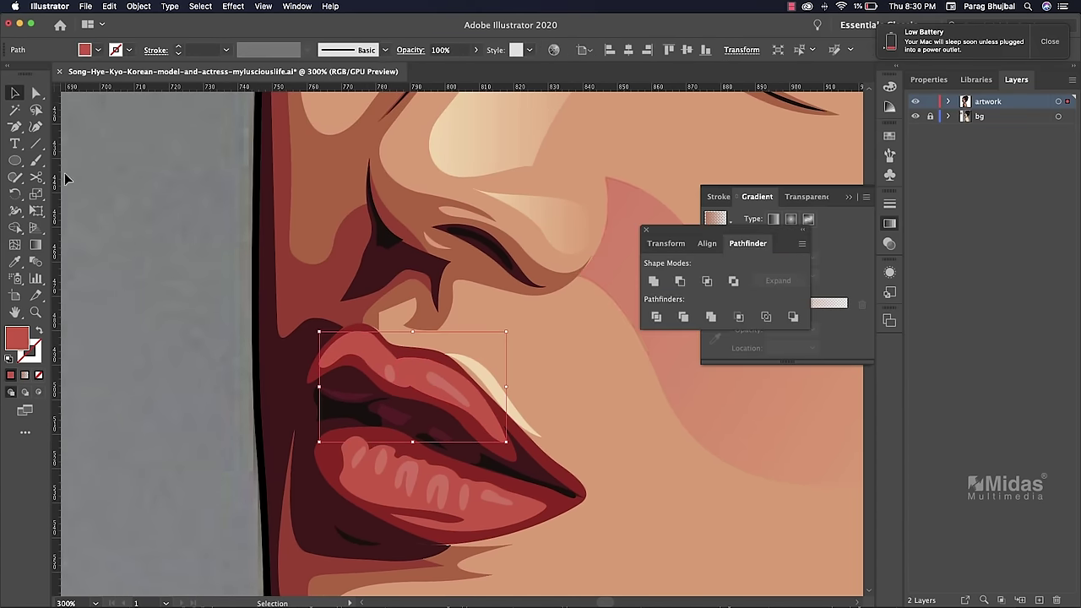
pyautogui.moveTo(15, 176); pyautogui.dragTo(80, 173)
pyautogui.click(412, 374)
pyautogui.click(15, 178)
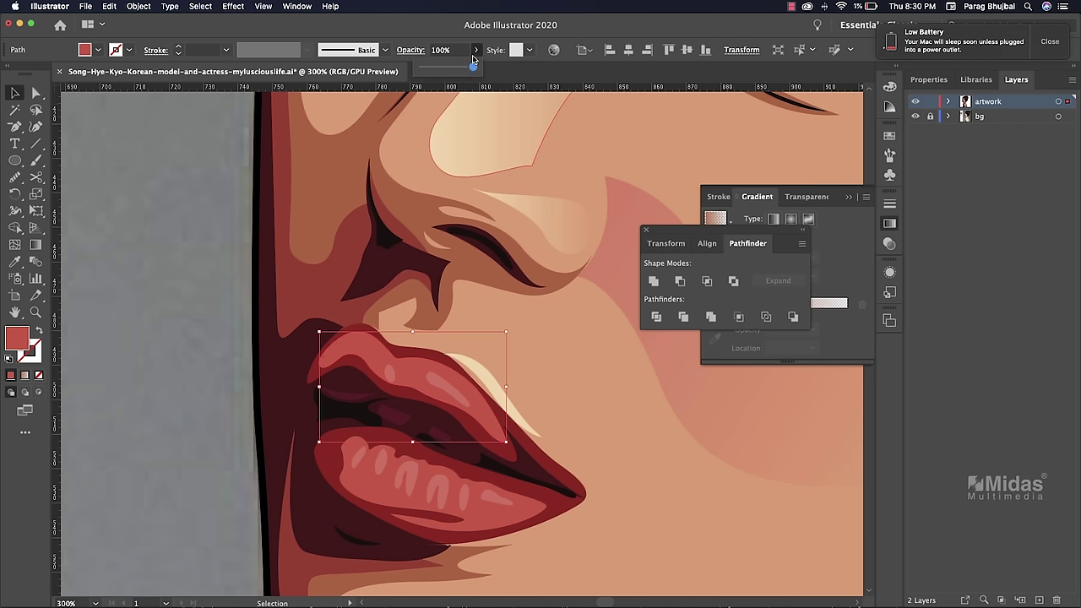
pyautogui.moveTo(473, 66); pyautogui.dragTo(460, 66)
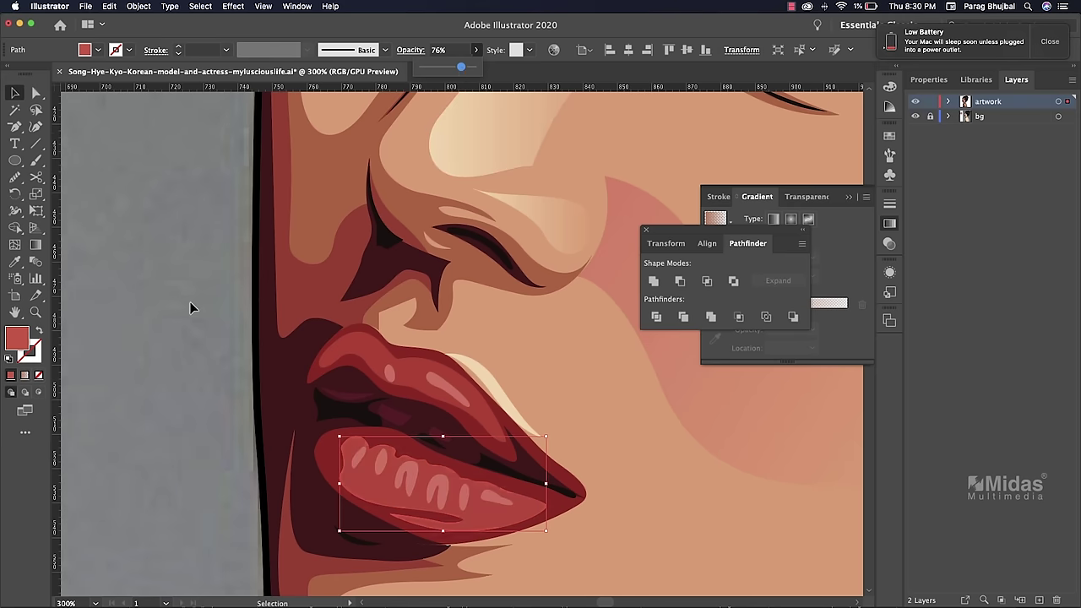
pyautogui.press('super+minus')
pyautogui.click(253, 376)
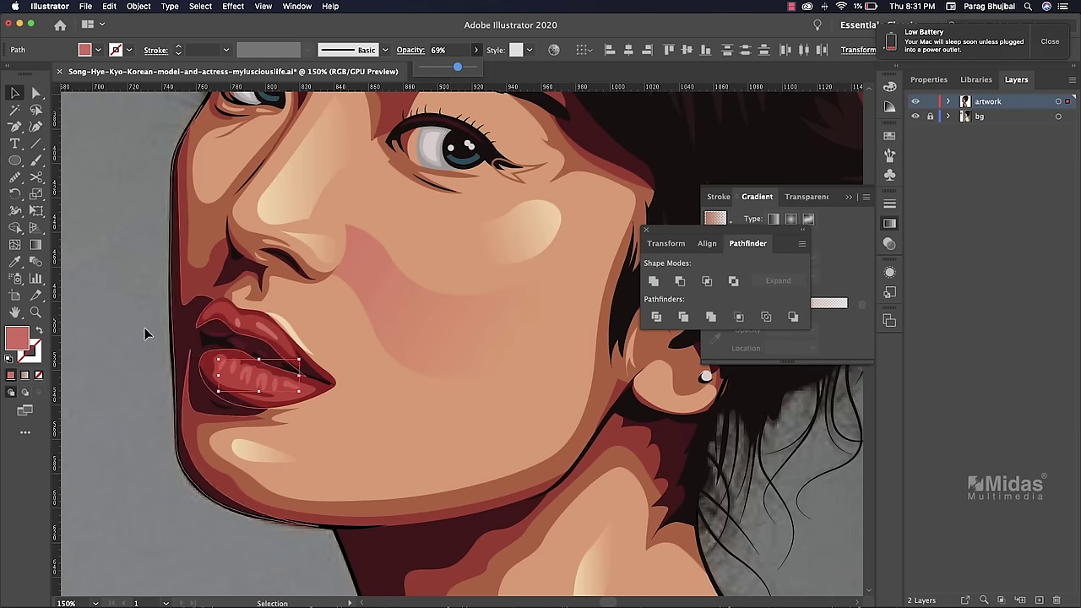
# Step: Draw a closed shading shape over the left eye corner, from eyelid up to eyebrow
pyautogui.click(143, 333)
pyautogui.scroll(5, 456, 338)
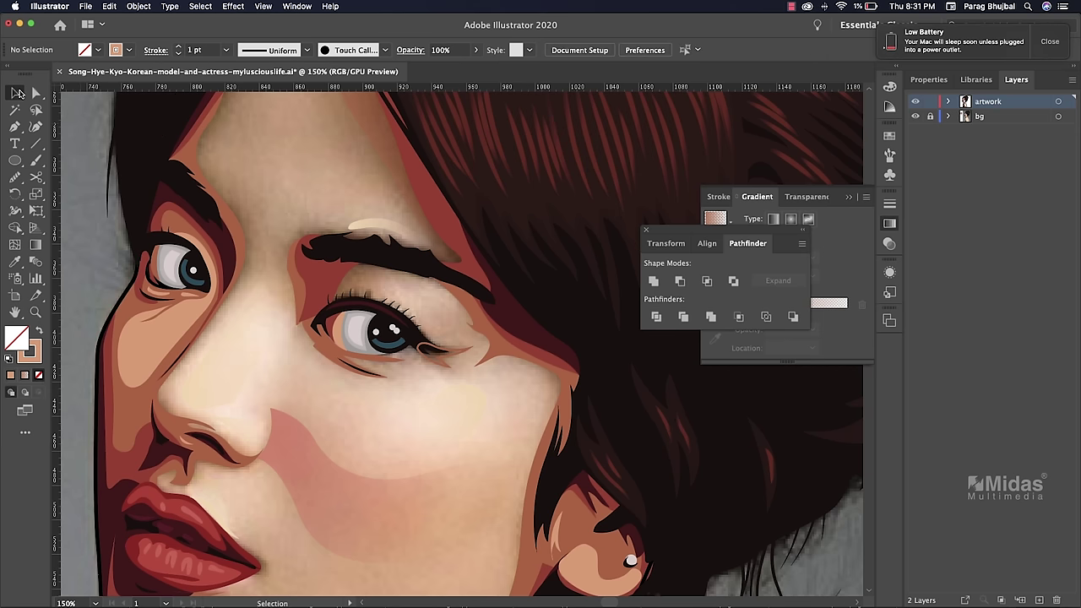
pyautogui.click(346, 306)
pyautogui.moveTo(429, 295)
pyautogui.mouseDown()
pyautogui.moveTo(397, 308)
pyautogui.moveTo(429, 335)
pyautogui.mouseUp()
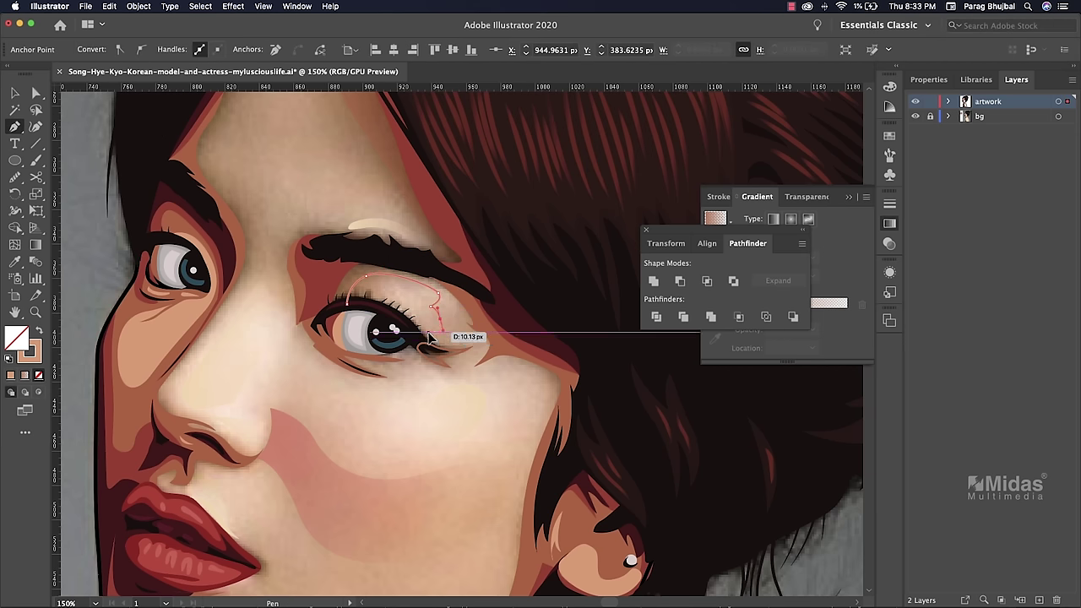
pyautogui.moveTo(510, 355); pyautogui.dragTo(531, 366)
pyautogui.moveTo(333, 259); pyautogui.dragTo(434, 260)
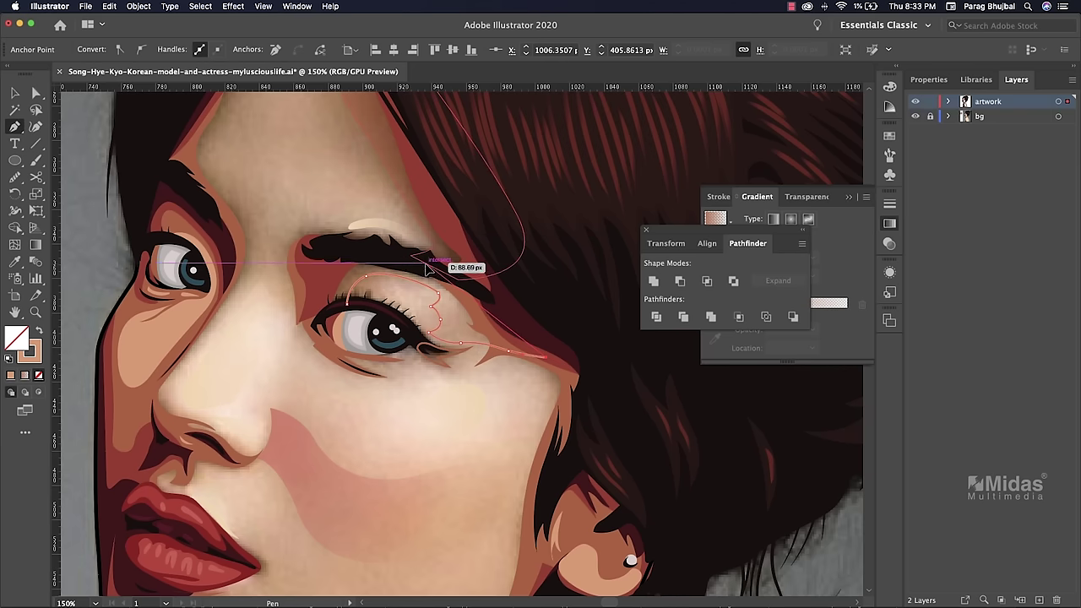
pyautogui.click(358, 310)
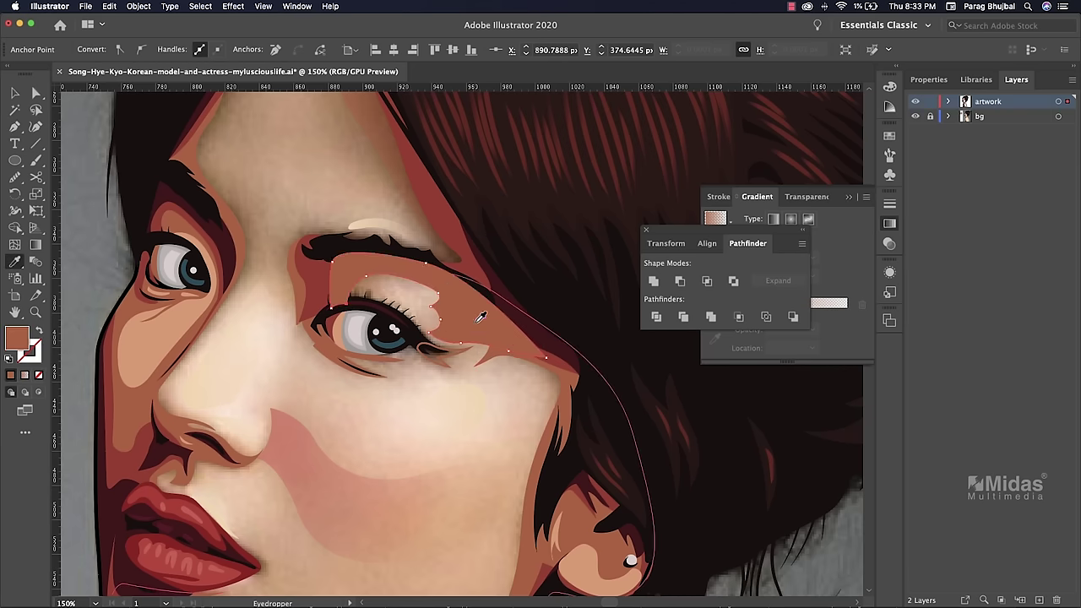
# Step: Angle the eye-corner gradient to run from the eyebrow down into the eye
pyautogui.press('g')
pyautogui.moveTo(517, 270); pyautogui.dragTo(484, 327)
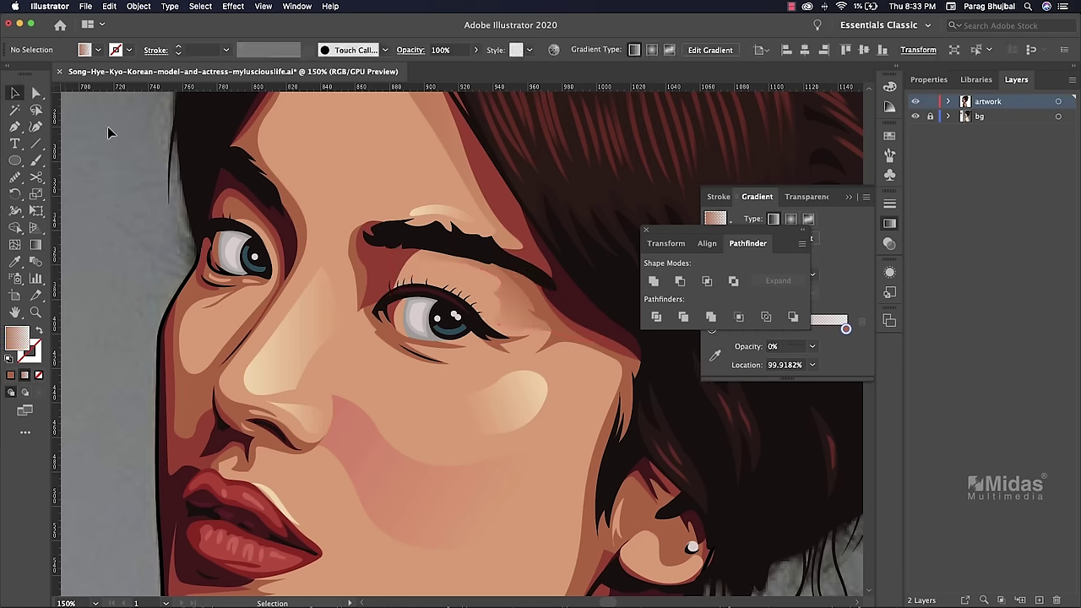
pyautogui.moveTo(531, 296); pyautogui.dragTo(507, 300)
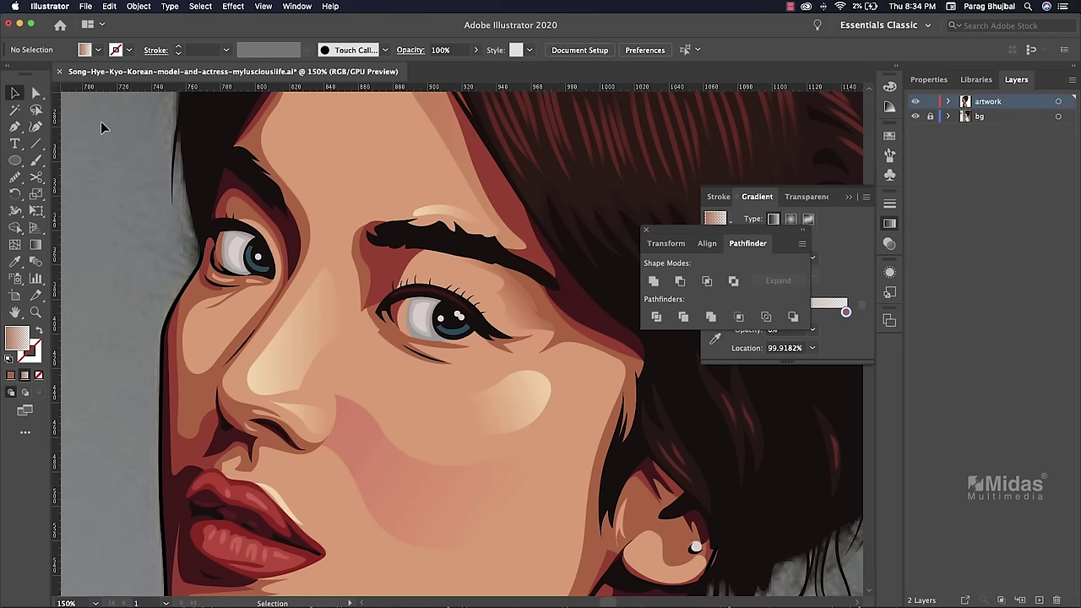
pyautogui.moveTo(488, 263); pyautogui.dragTo(440, 321)
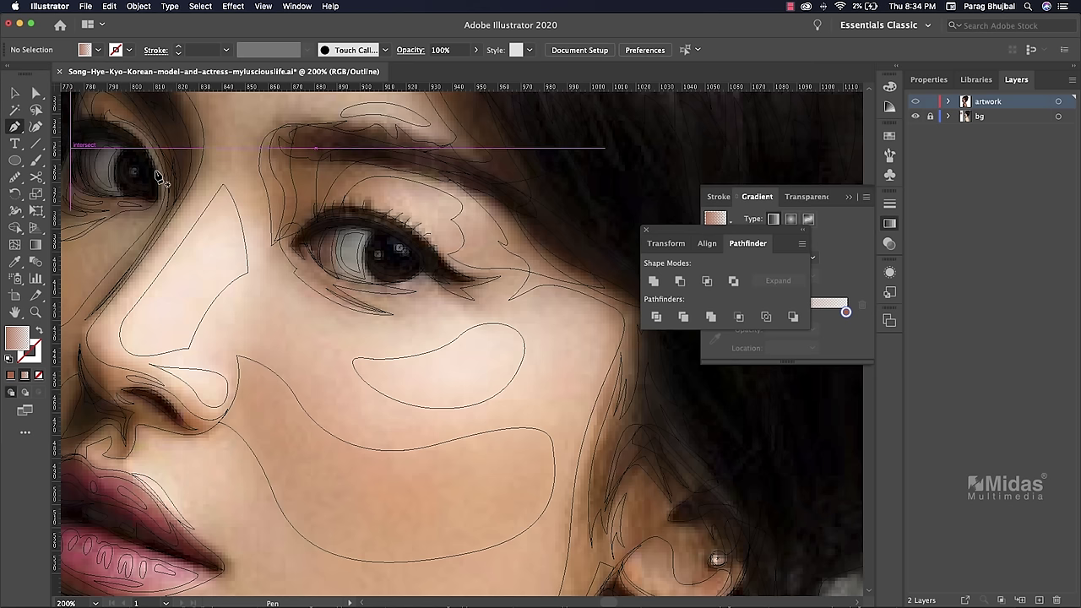
# Step: Draw a curved lash path along the left eye's upper eyelid
pyautogui.click(384, 198)
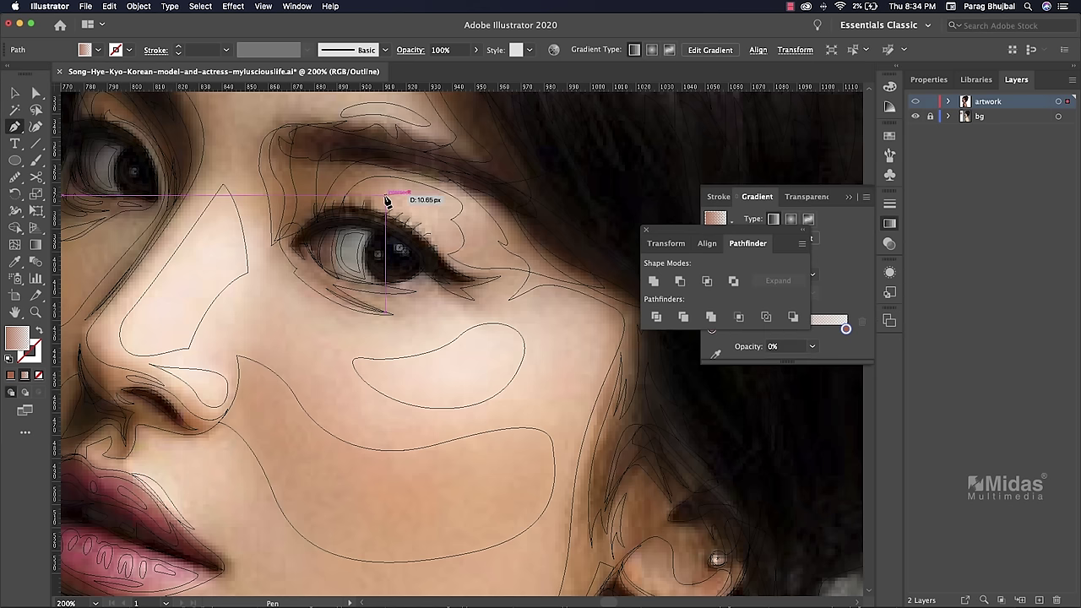
pyautogui.click(421, 217)
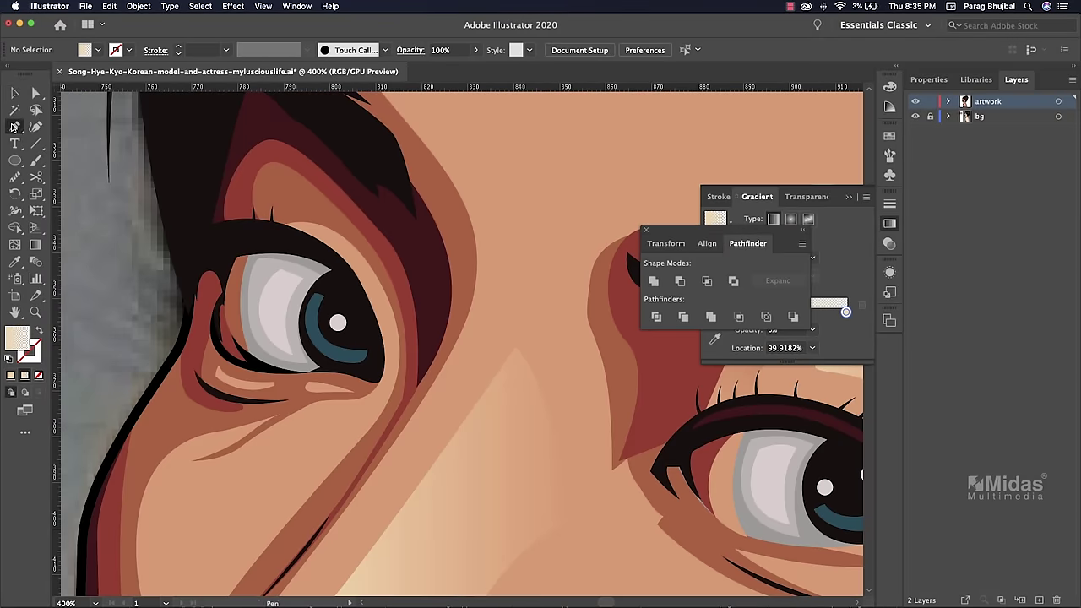
pyautogui.click(14, 127)
pyautogui.click(289, 230)
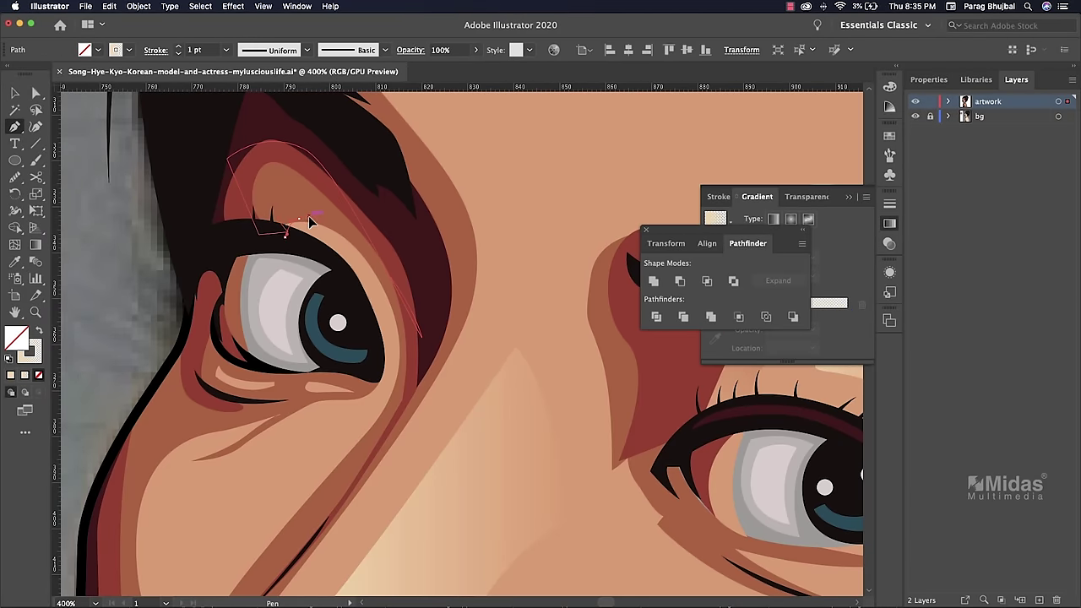
pyautogui.moveTo(311, 239); pyautogui.dragTo(331, 235)
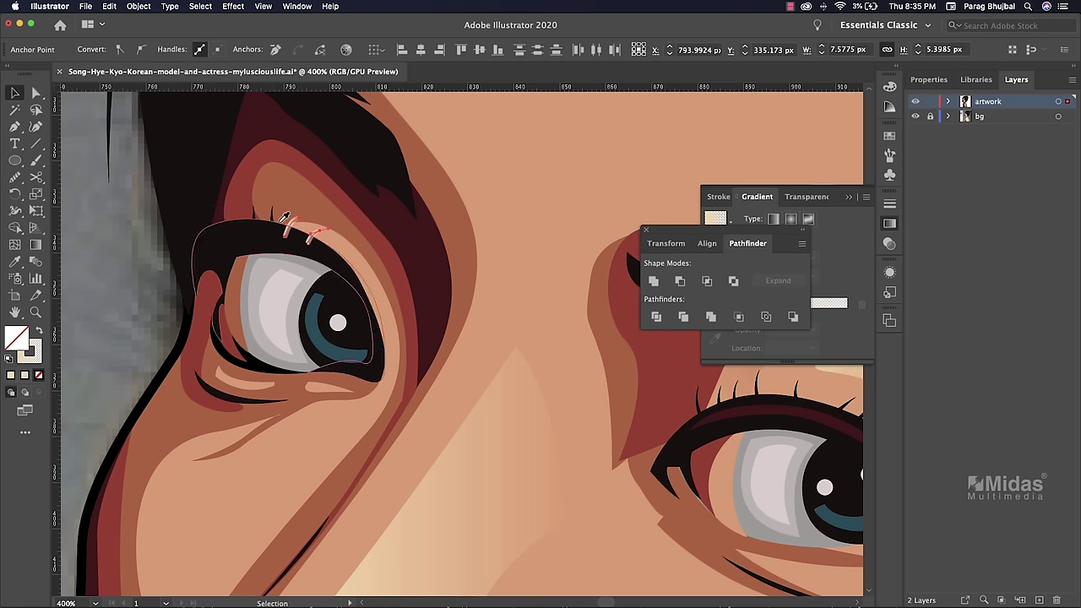
pyautogui.press('v')
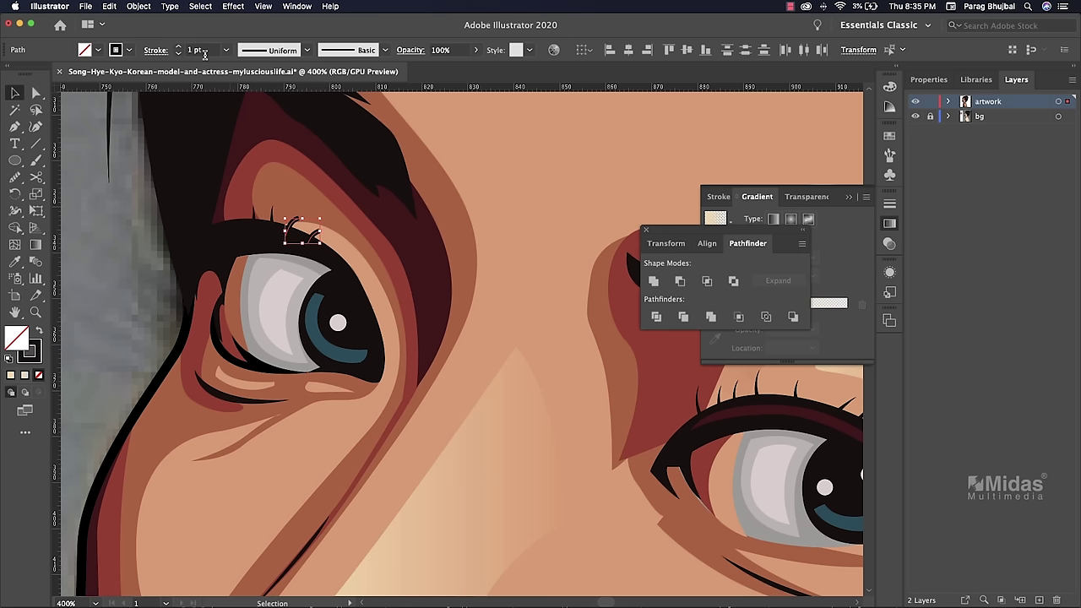
# Step: Apply the eyelash art brush to the eyelid path and deselect it
pyautogui.click(307, 49)
pyautogui.click(253, 161)
pyautogui.click(110, 234)
pyautogui.scroll(-2, 110, 234)
pyautogui.scroll(-2, 138, 242)
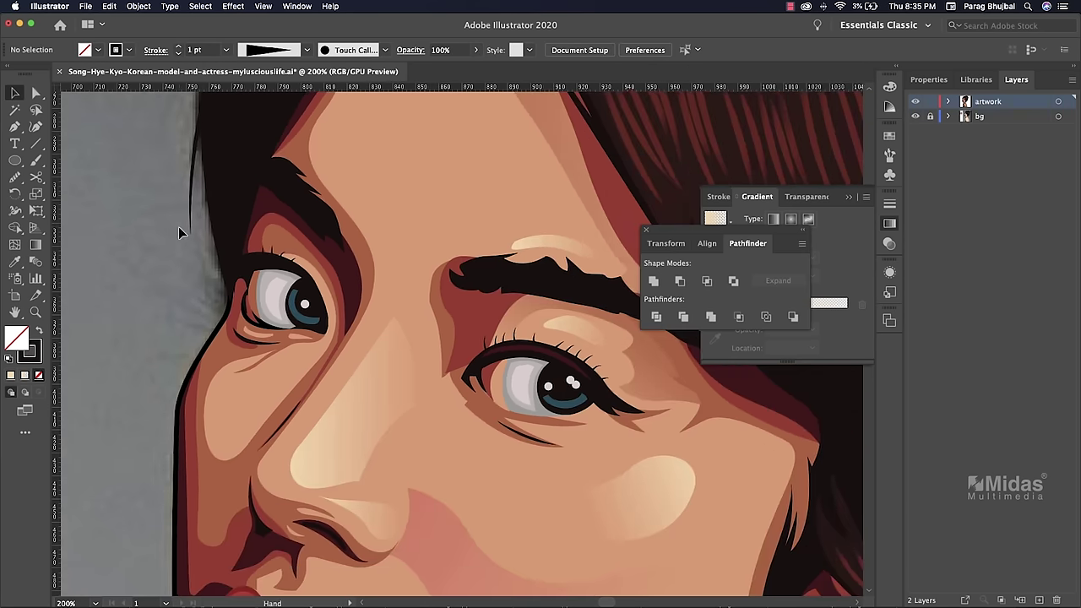
pyautogui.scroll(-2, 178, 234)
pyautogui.scroll(-2, 181, 234)
pyautogui.scroll(2, 504, 341)
# Step: Draw a thin pointed highlight strand in the hair beside the cheek
pyautogui.scroll(1, 504, 341)
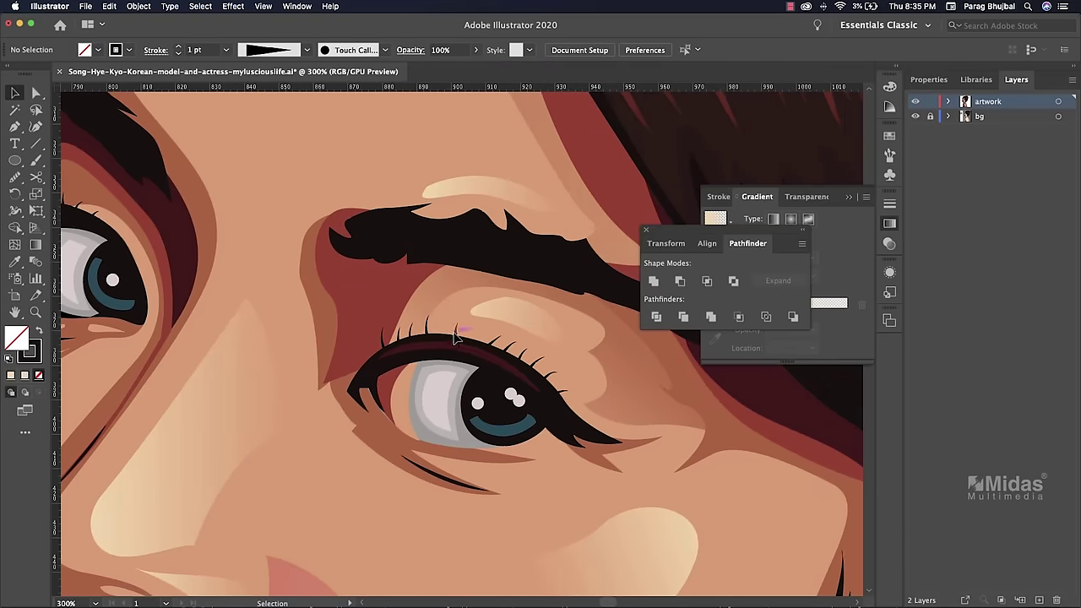
pyautogui.click(455, 332)
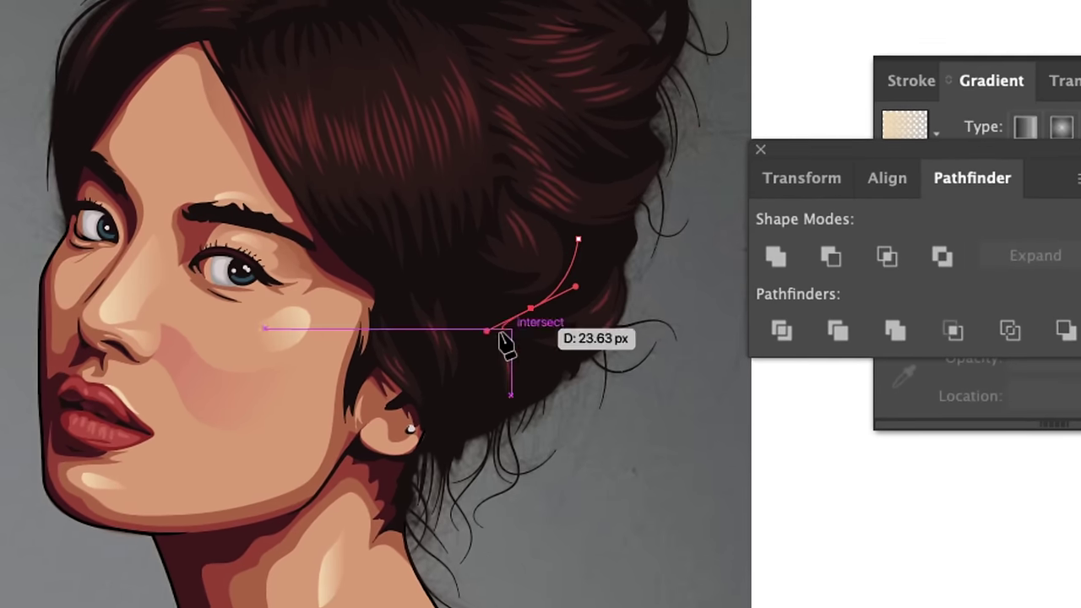
pyautogui.moveTo(541, 314)
pyautogui.mouseDown()
pyautogui.moveTo(579, 287)
pyautogui.moveTo(586, 321)
pyautogui.mouseUp()
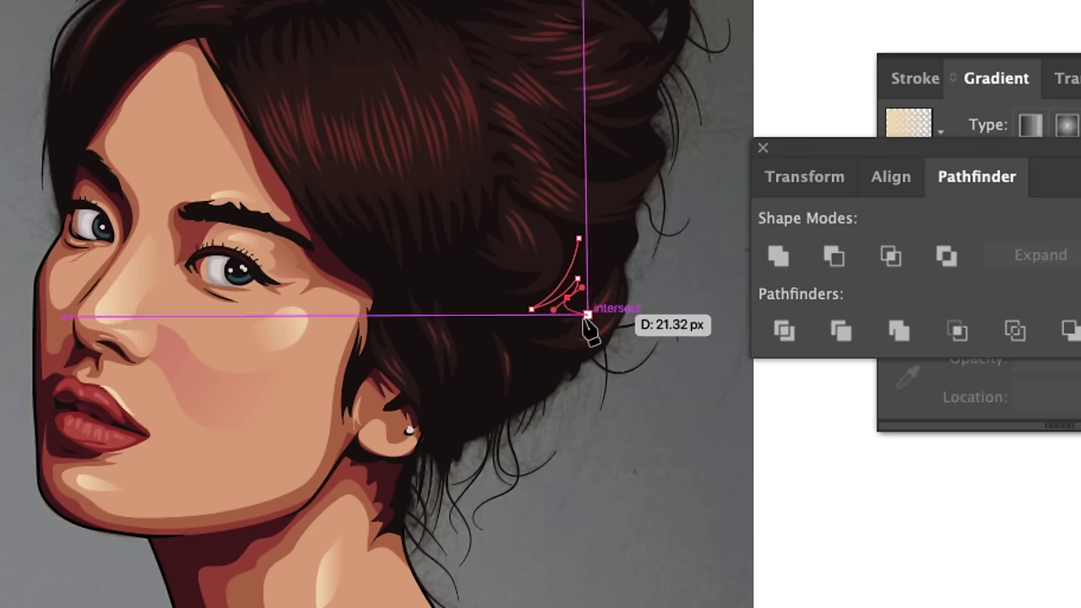
pyautogui.moveTo(580, 238); pyautogui.dragTo(594, 242)
pyautogui.hotkey('ctrl', 'shift', 'a')
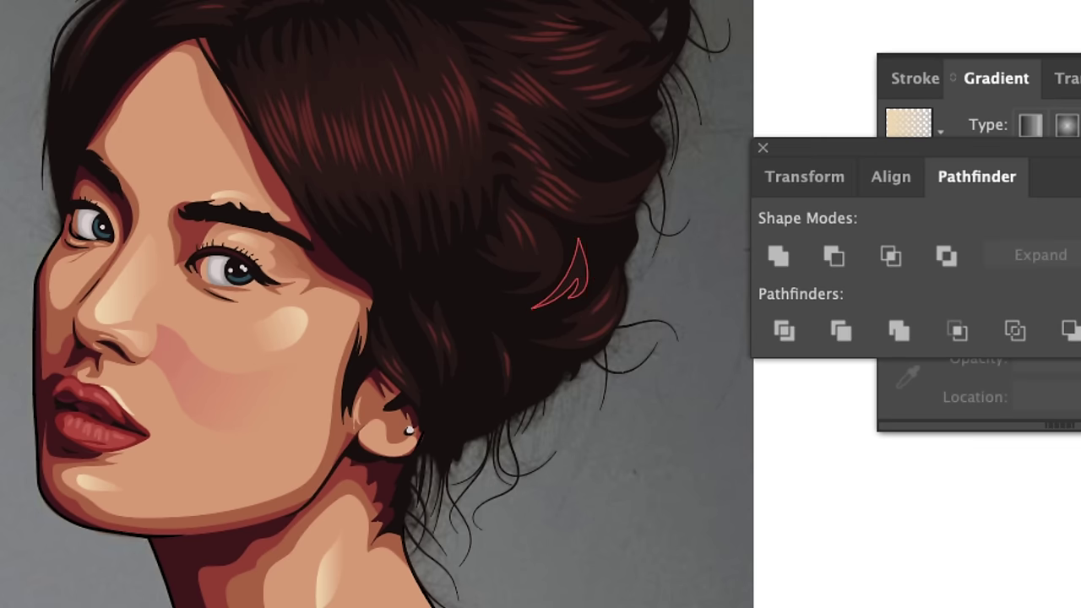
# Step: Zoom in and begin outlining a new shape around the ear
pyautogui.hotkey('ctrl', '+')
pyautogui.moveTo(426, 452)
pyautogui.mouseDown()
pyautogui.moveTo(442, 458)
pyautogui.moveTo(425, 472)
pyautogui.mouseUp()
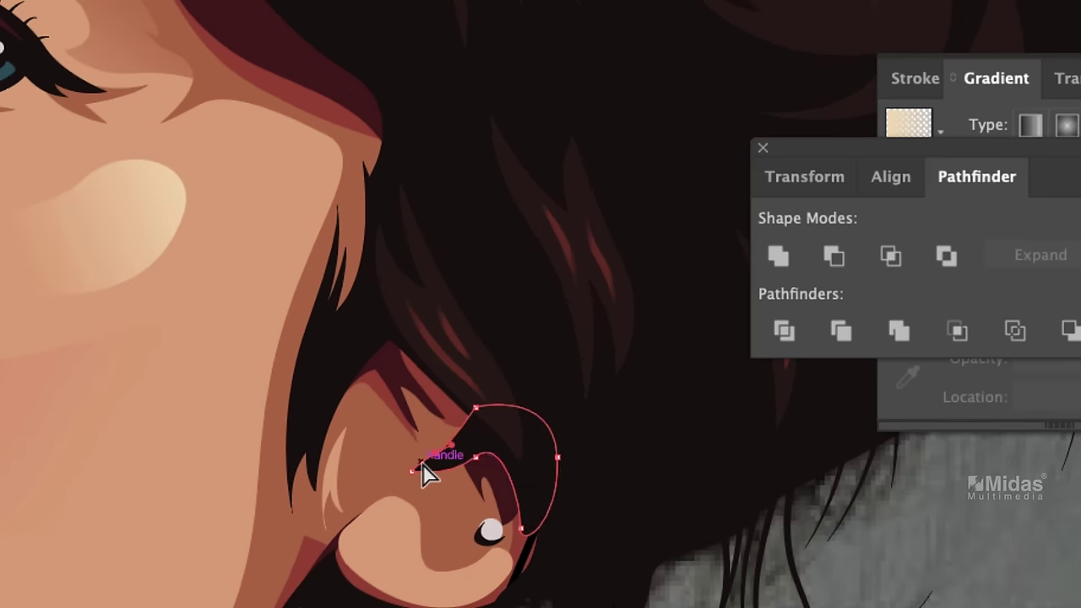
pyautogui.click(412, 471)
pyautogui.hotkey('ctrl', '-')
pyautogui.scroll(-5, 676, 549)
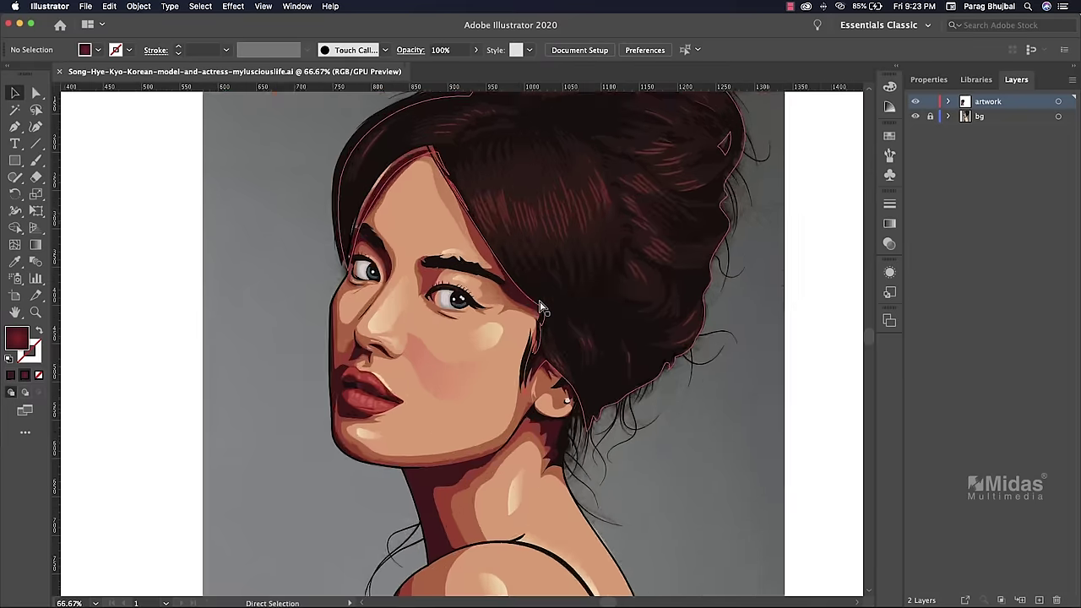
pyautogui.hotkey('ctrl', '+')
# Step: Drag the lower-lip corner anchor into a sharper point, then deselect and zoom out
pyautogui.press('a')
pyautogui.click(296, 359)
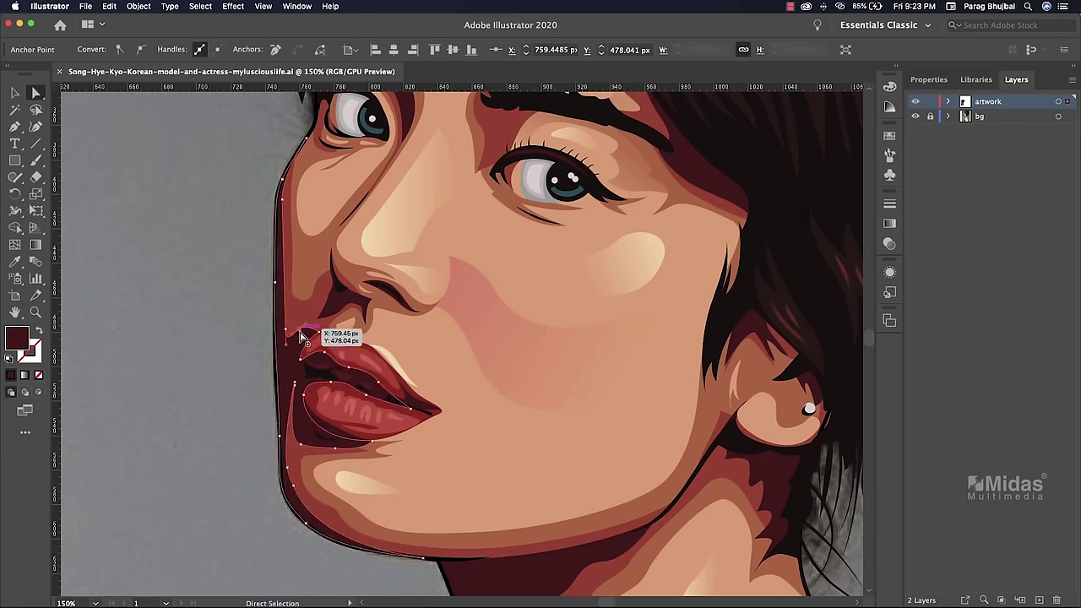
pyautogui.scroll(-1, 425, 413)
pyautogui.click(430, 400)
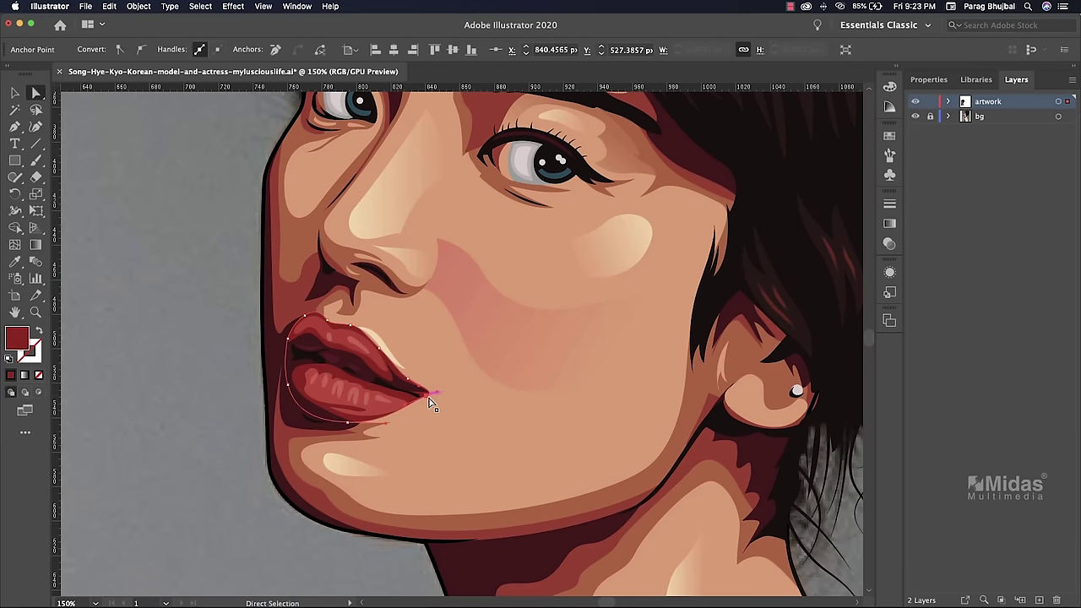
pyautogui.moveTo(440, 394)
pyautogui.mouseDown()
pyautogui.moveTo(445, 346)
pyautogui.moveTo(413, 351)
pyautogui.mouseUp()
pyautogui.hotkey('ctrl', '+')
pyautogui.hotkey('ctrl', 'shift', 'a')
pyautogui.hotkey('ctrl', '-')
pyautogui.hotkey('ctrl', '-')
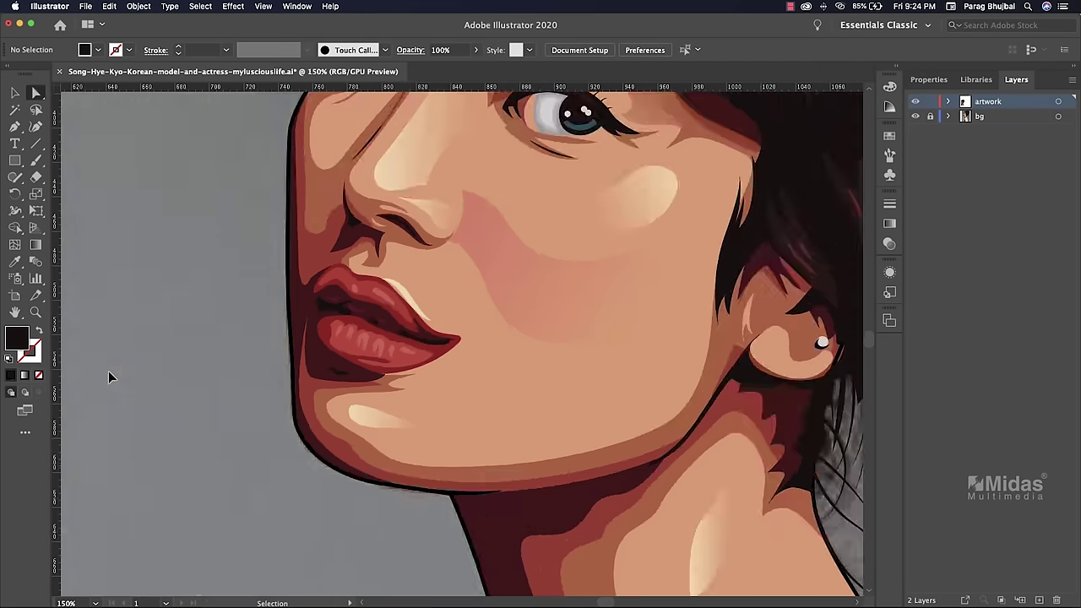
pyautogui.hotkey('ctrl', '-')
pyautogui.hotkey('ctrl', '-')
pyautogui.hotkey('ctrl', '-')
pyautogui.hotkey('ctrl', '-')
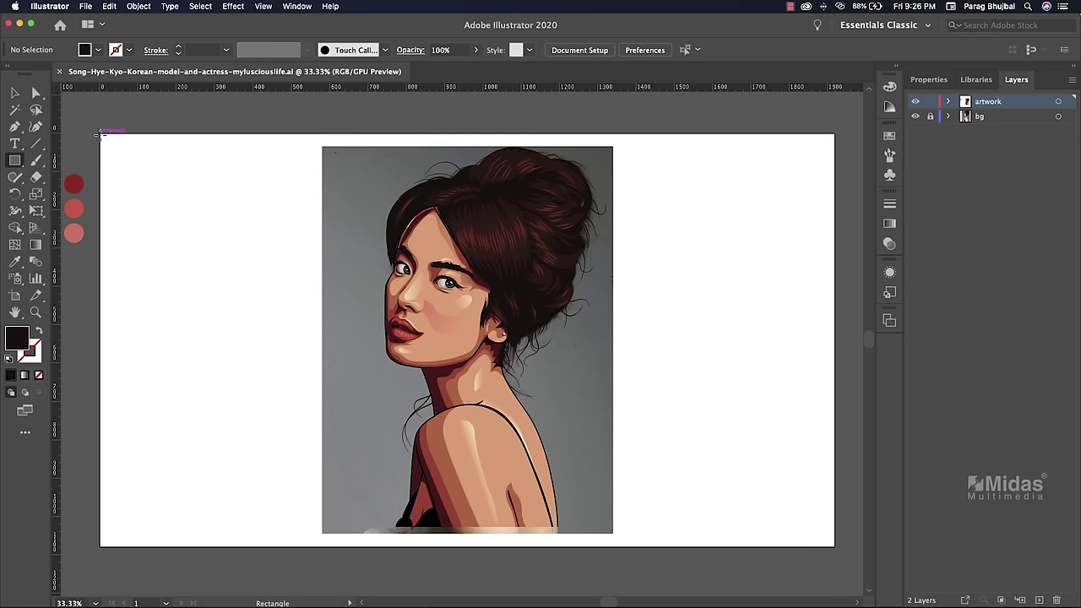
# Step: Draw a full-artboard rectangle behind the portrait and nudge the portrait about 11 px down
pyautogui.moveTo(100, 134); pyautogui.dragTo(835, 546)
pyautogui.hotkey('ctrl', 'shift', '[')
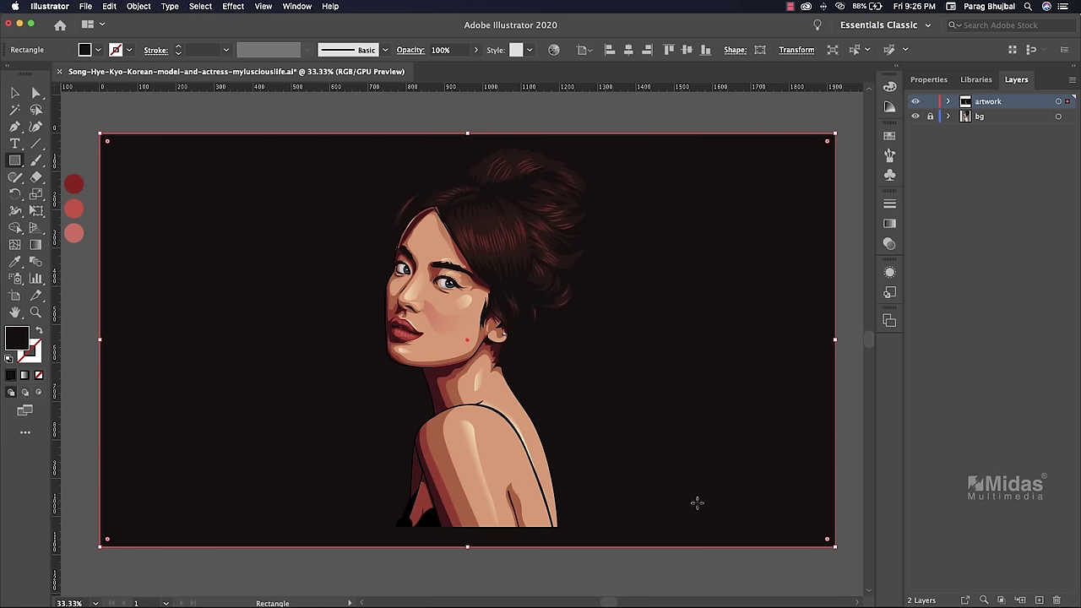
pyautogui.hscroll(-2, 352, 278)
pyautogui.hscroll(-1, 365, 279)
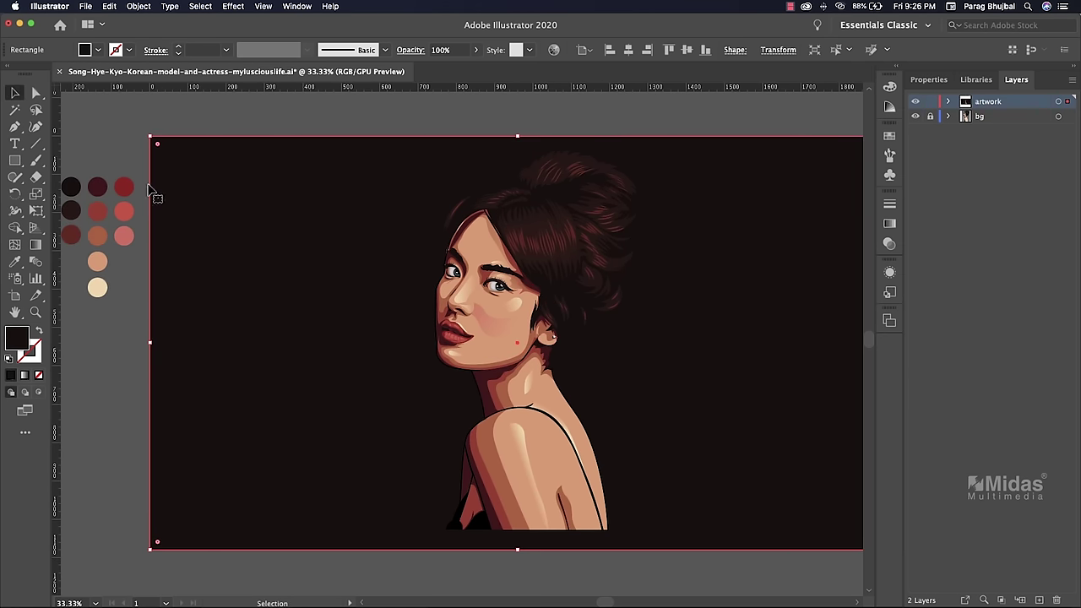
pyautogui.moveTo(514, 373); pyautogui.dragTo(515, 395)
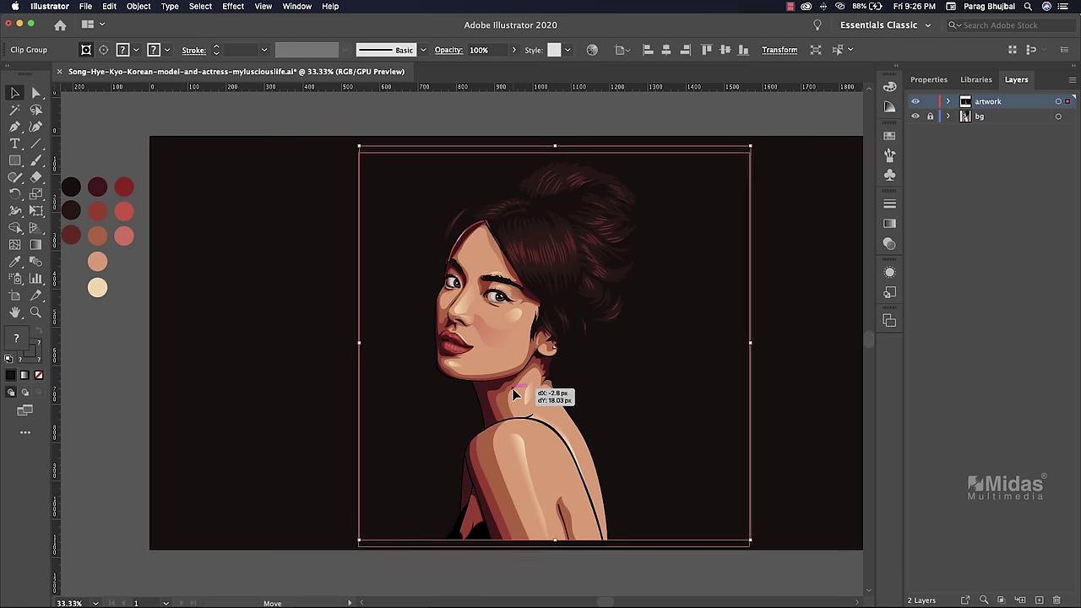
pyautogui.moveTo(514, 391); pyautogui.dragTo(513, 391)
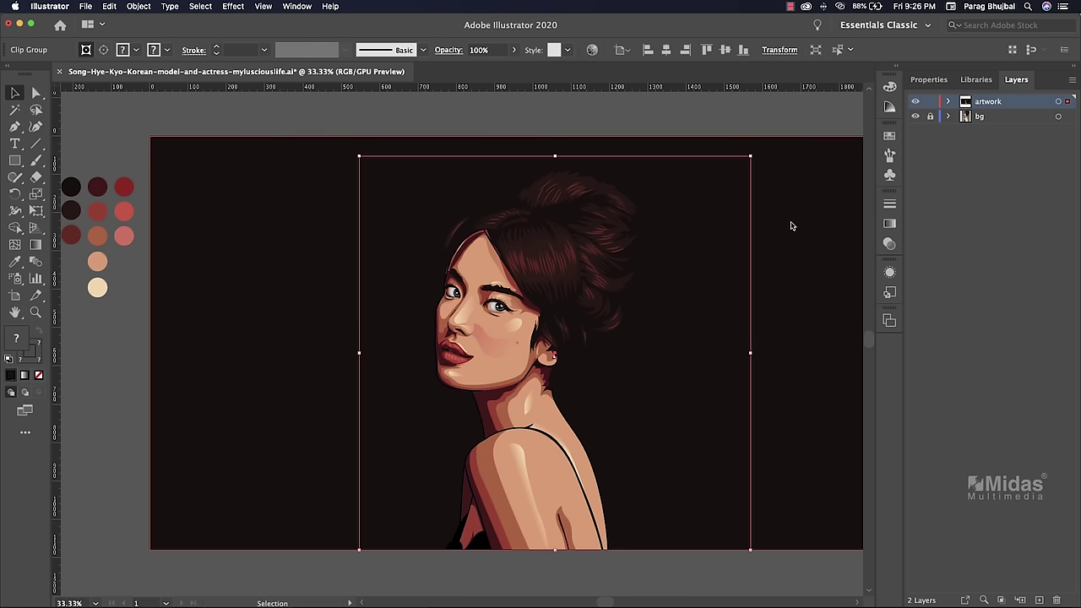
# Step: Fill the background rectangle with a radial gradient of two dark maroon swatches
pyautogui.click(794, 165)
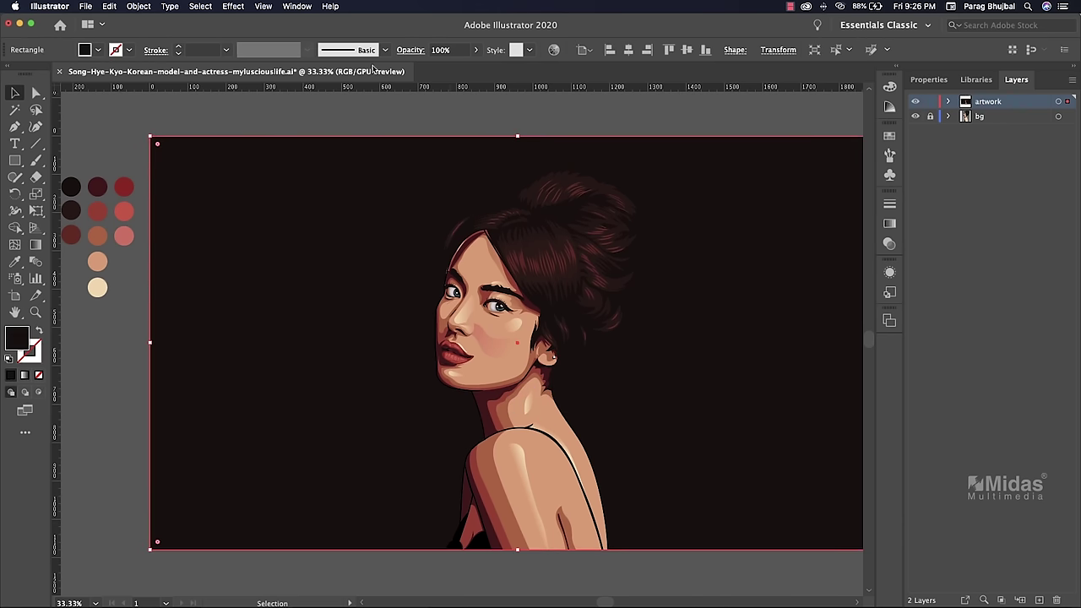
pyautogui.click(25, 375)
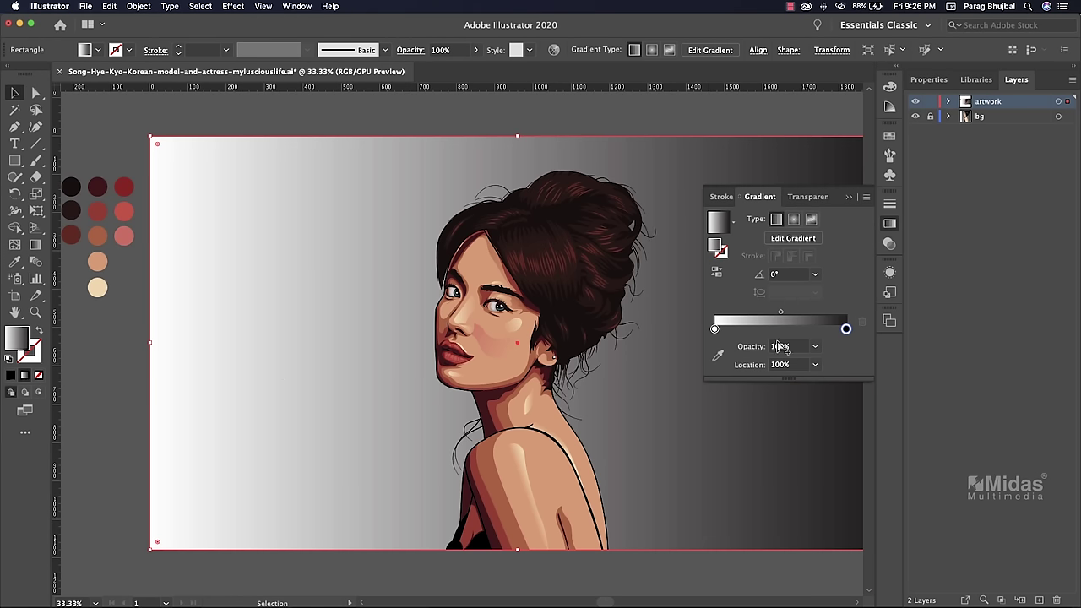
pyautogui.press('i')
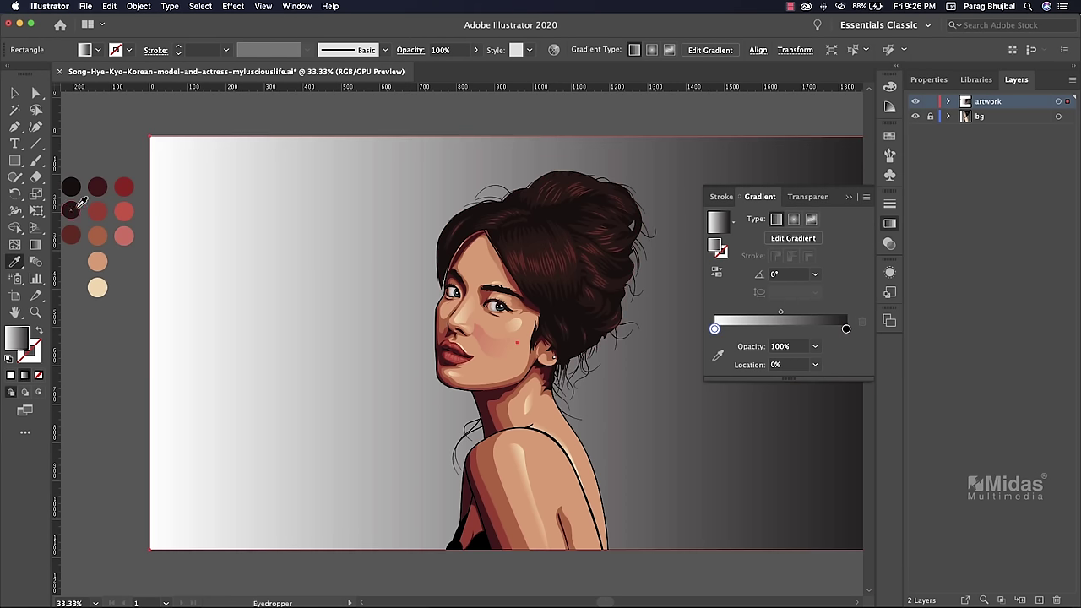
pyautogui.click(98, 184)
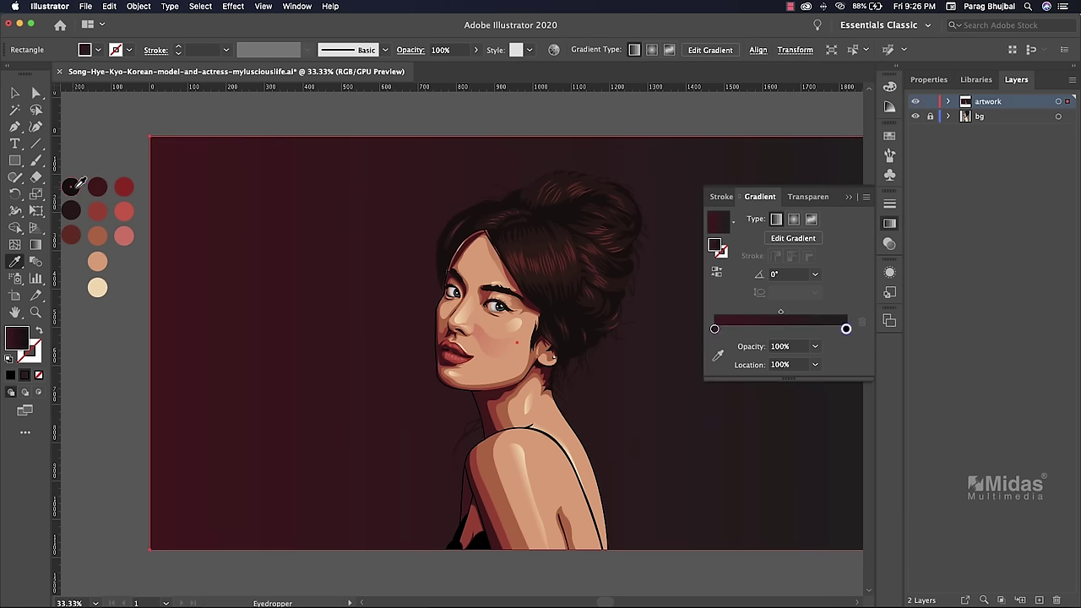
pyautogui.click(75, 186)
pyautogui.click(810, 237)
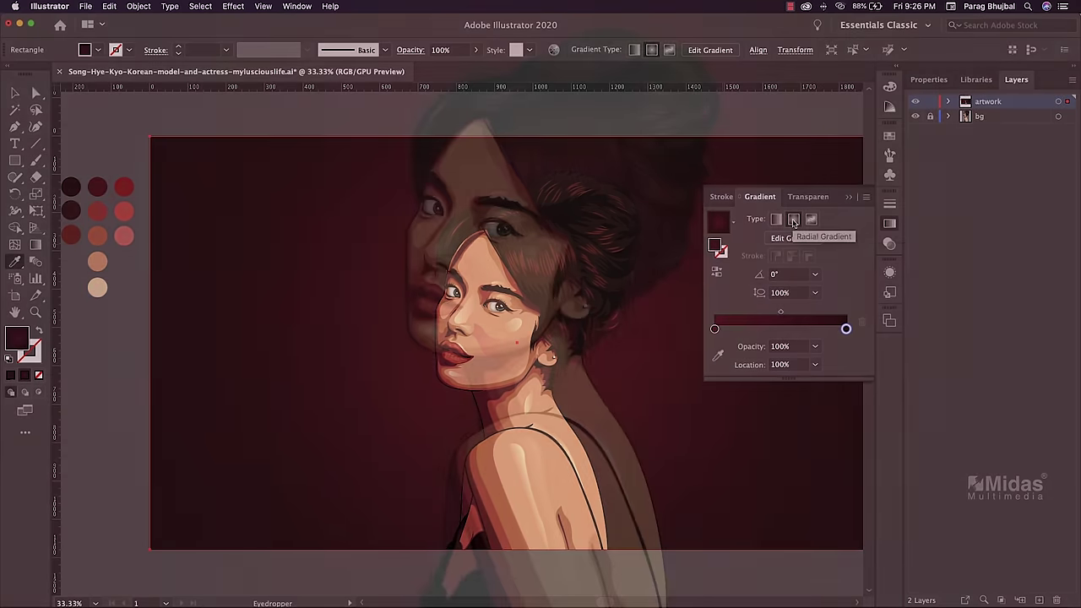